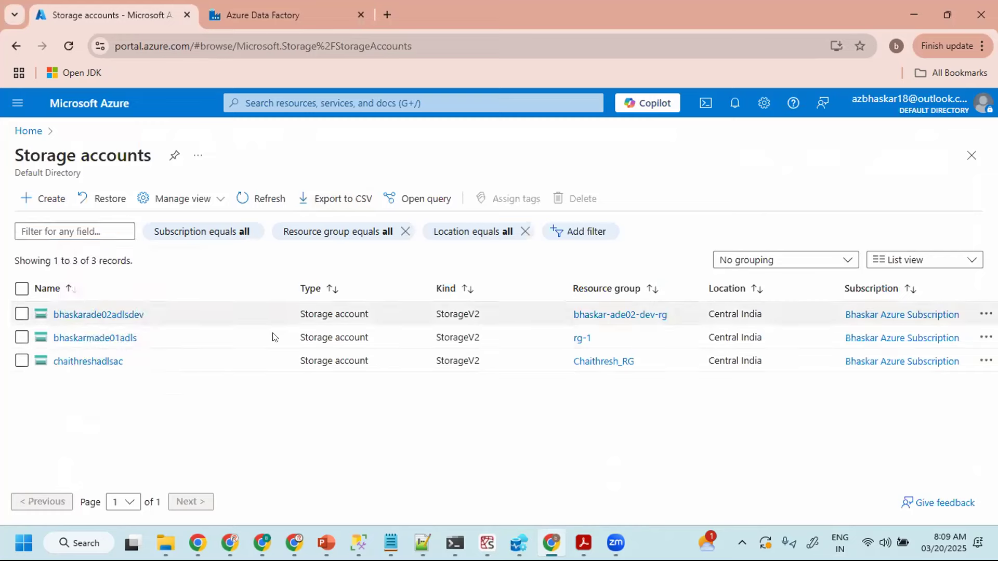
- Open the input folder of the datafiles container in the rg-1 storage account and refresh its file list
click(91, 338)
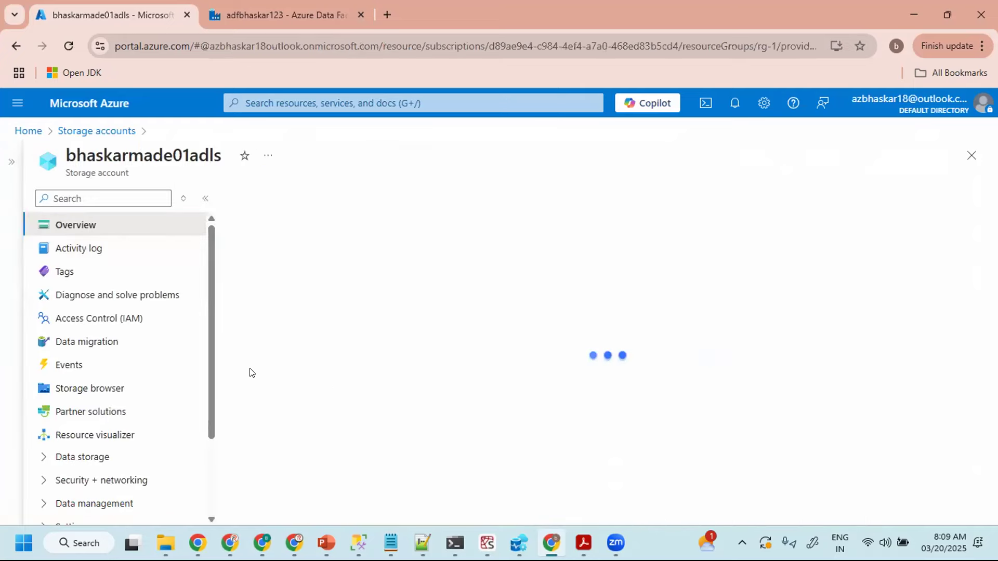
click(54, 456)
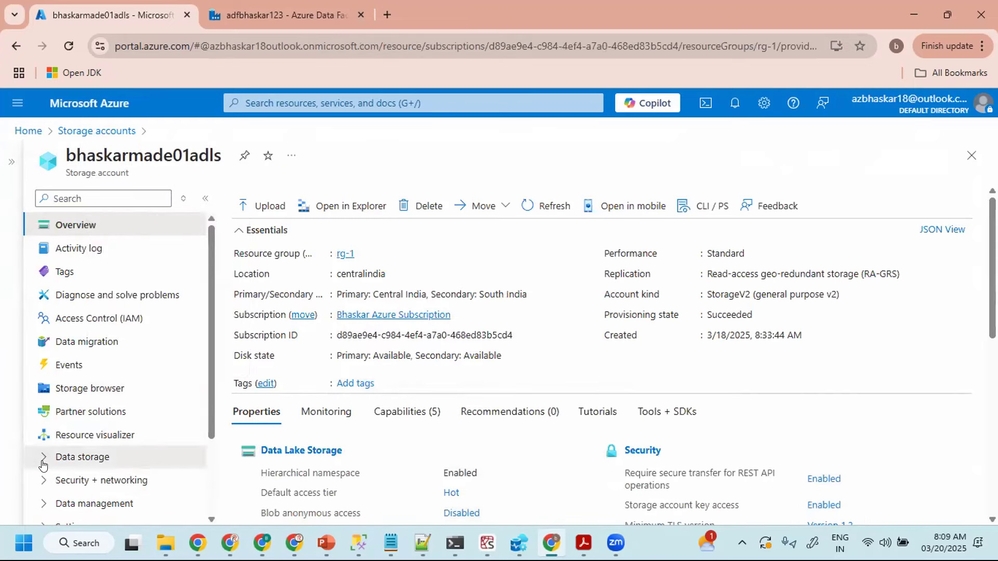
click(87, 484)
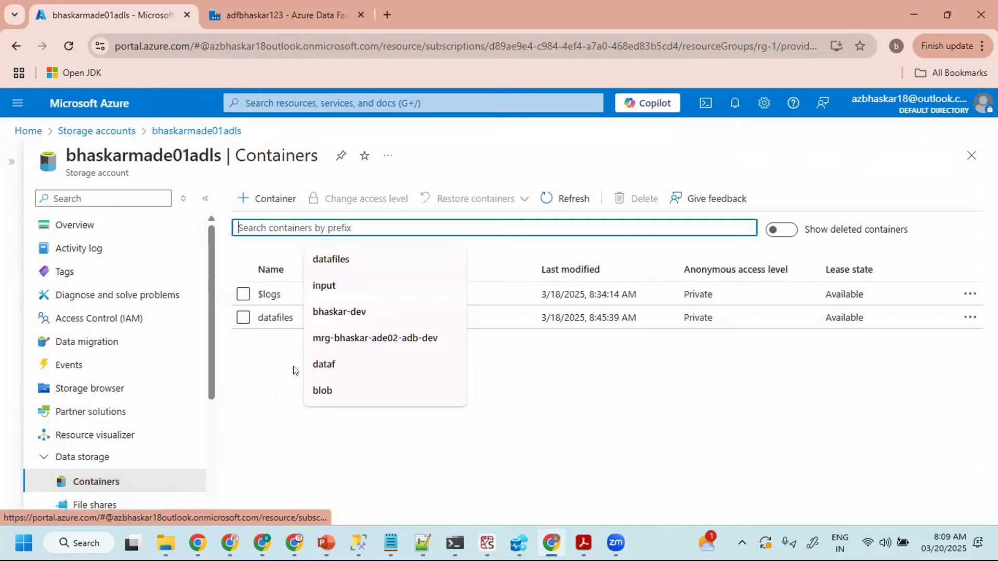
click(266, 317)
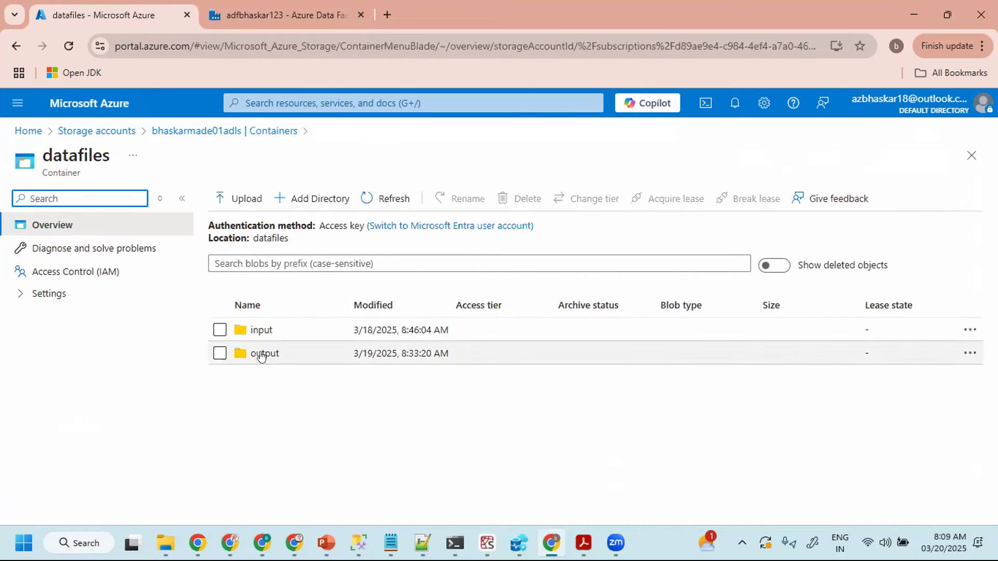
click(260, 329)
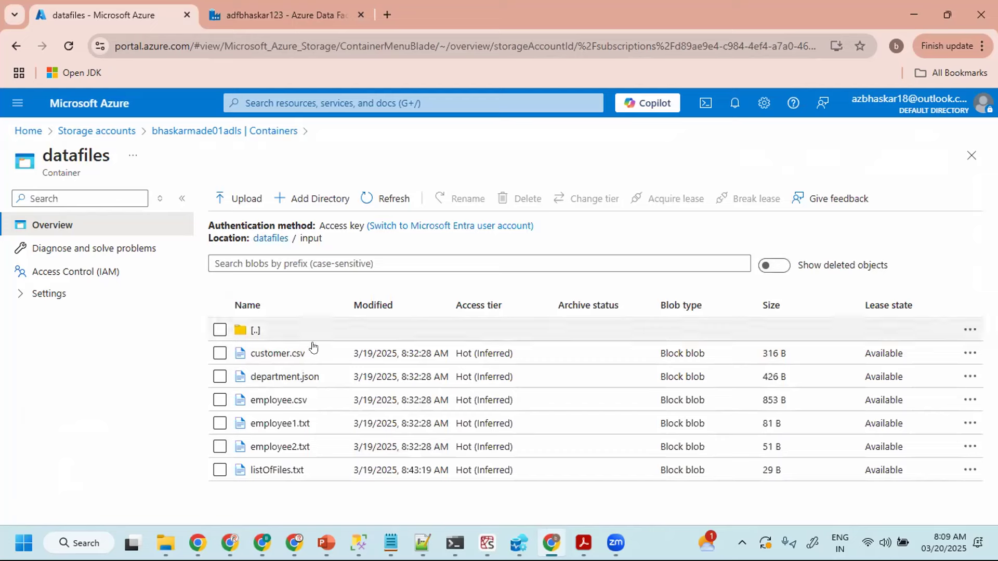
click(389, 198)
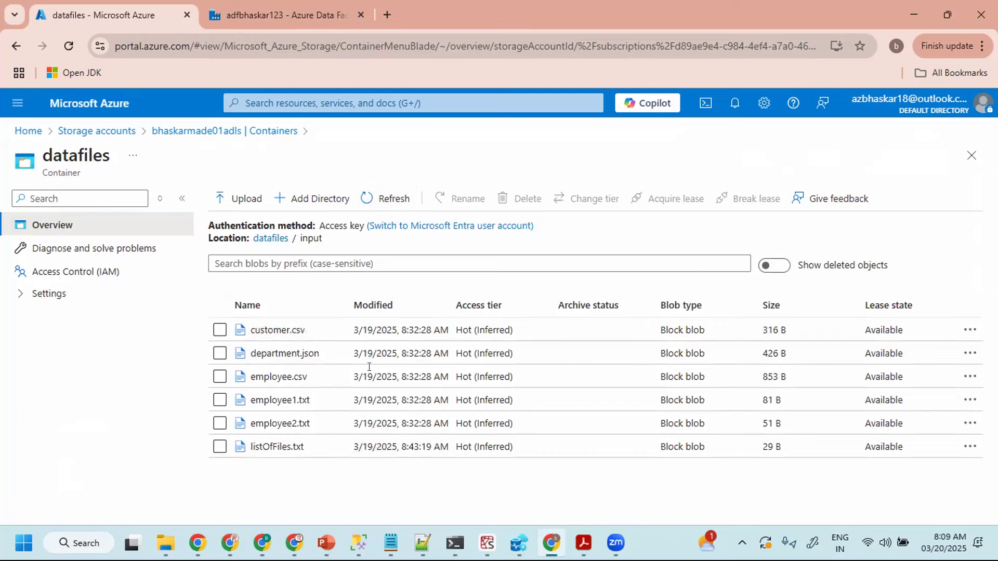
- Switch to Azure Data Factory and open the pipeline pl_load_data_from_current_day_file for authoring
click(259, 7)
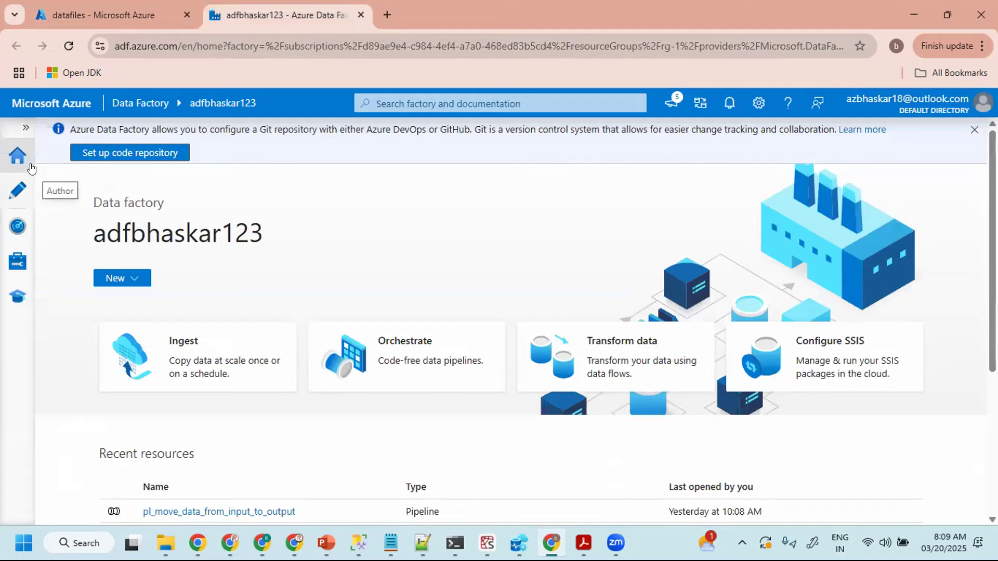
click(18, 191)
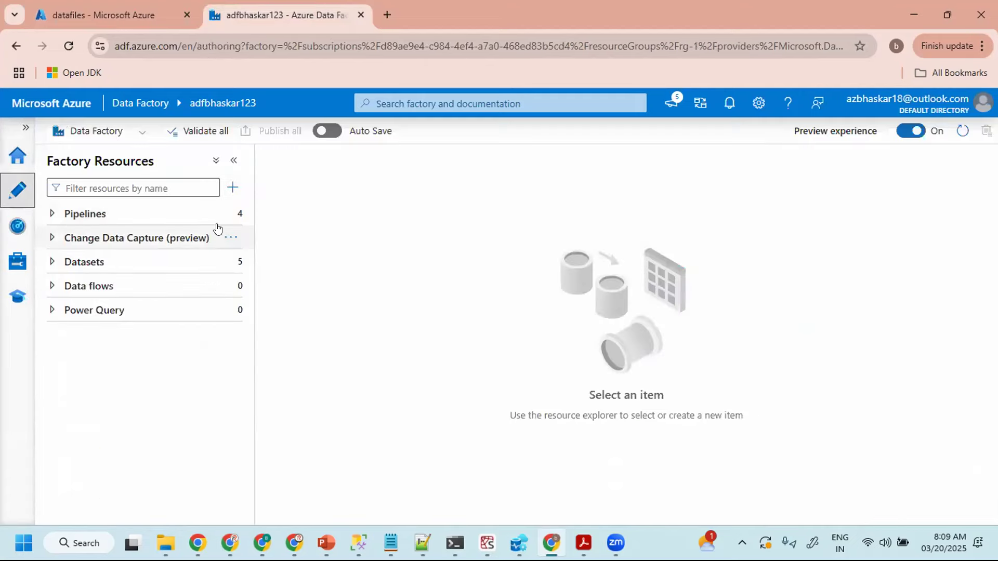
click(52, 214)
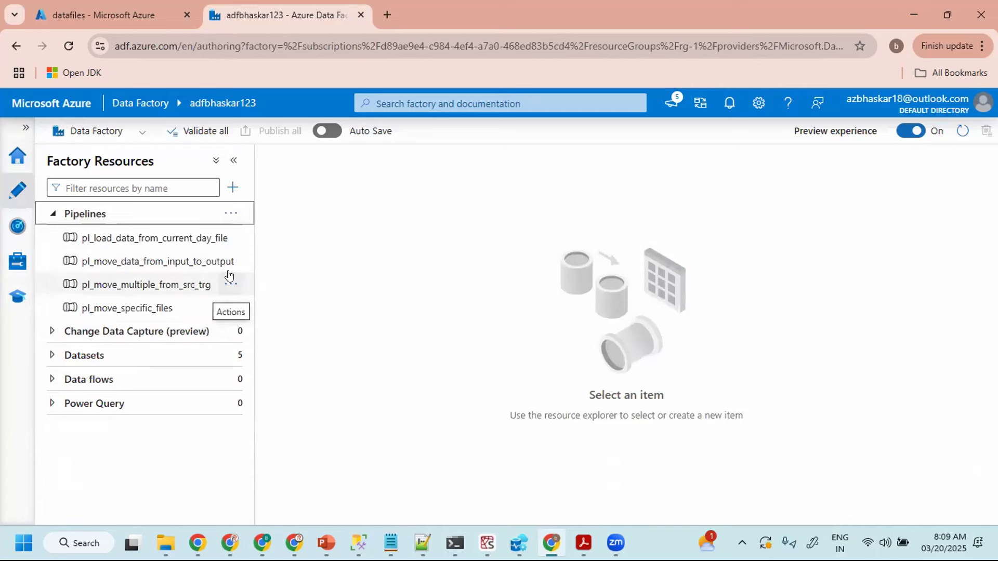
click(150, 240)
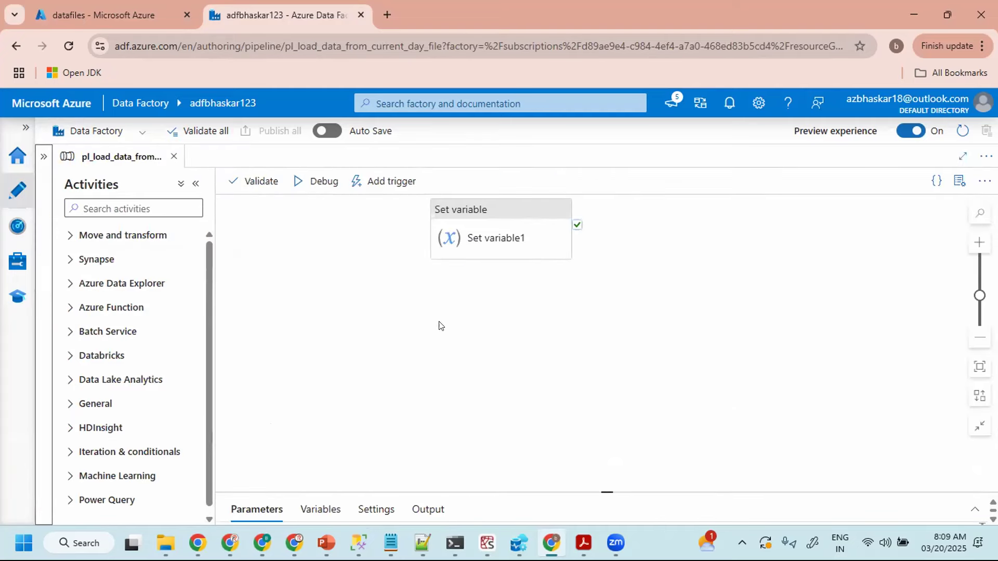
- Enlarge the pipeline's properties area and view the value expression of the Set variable1 activity in the expression builder
drag(517, 477, 527, 345)
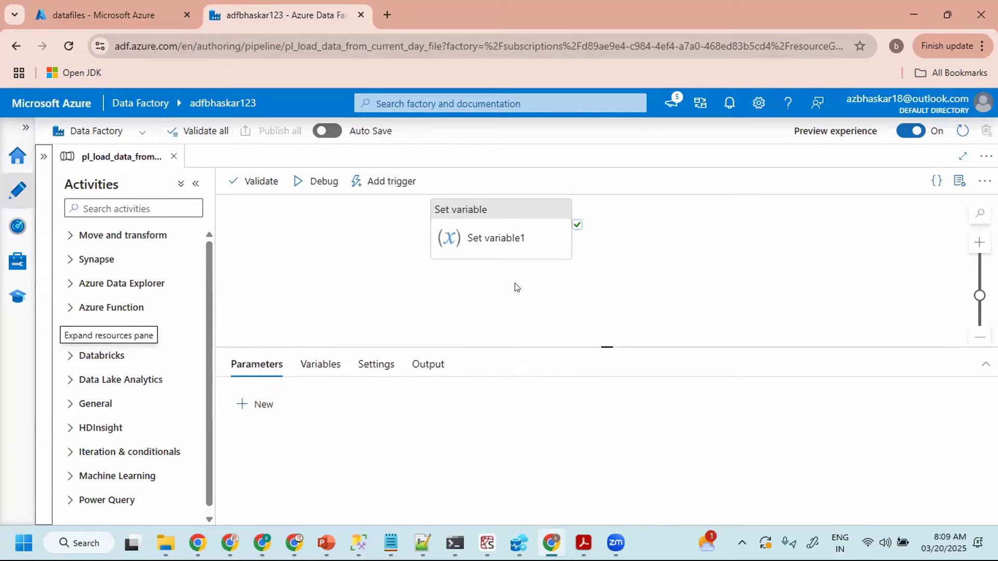
drag(492, 241, 479, 256)
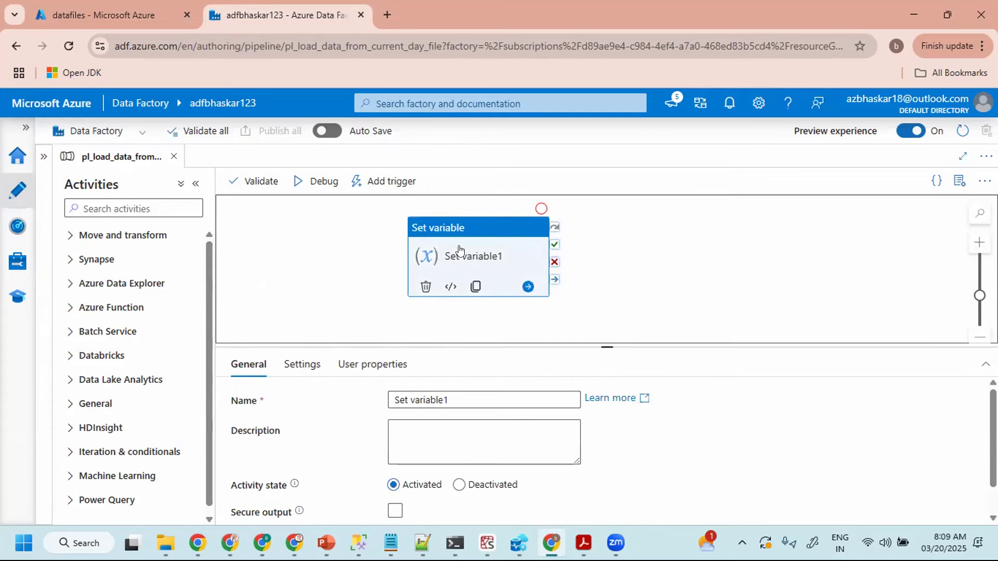
click(302, 363)
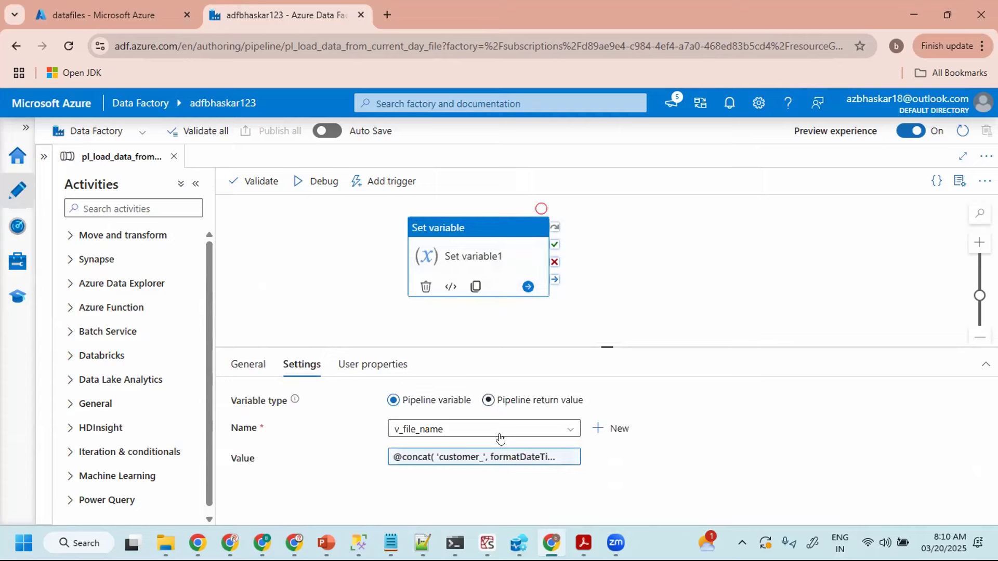
click(425, 459)
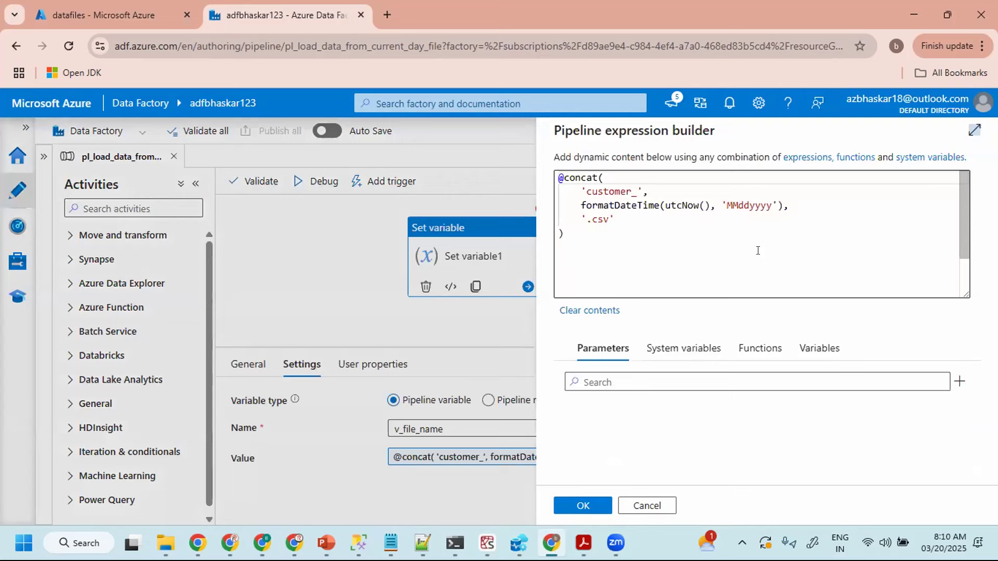
drag(192, 228, 209, 223)
mouse_move(215, 231)
mouse_down()
mouse_move(219, 242)
mouse_move(238, 229)
mouse_move(244, 243)
mouse_move(292, 238)
mouse_move(195, 260)
mouse_move(307, 254)
mouse_up()
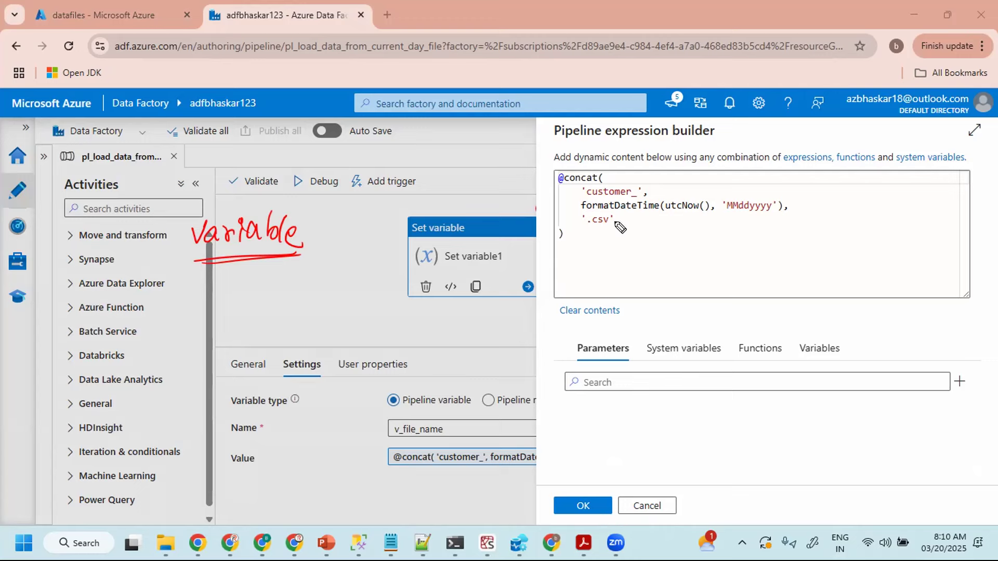
mouse_move(672, 168)
mouse_down()
mouse_move(624, 158)
mouse_move(590, 297)
mouse_up()
drag(663, 311, 621, 155)
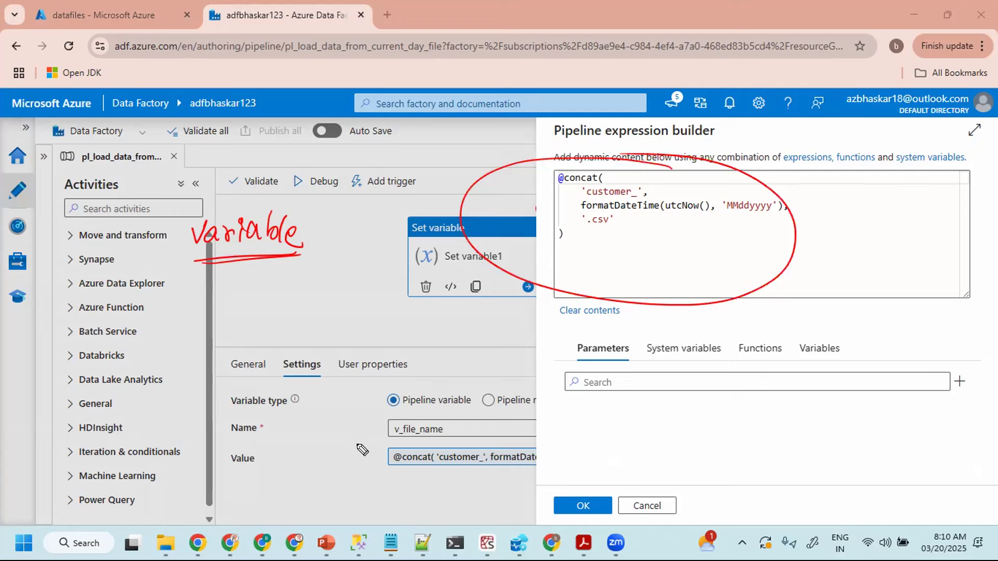
drag(722, 214, 778, 219)
mouse_move(301, 191)
mouse_down()
mouse_move(221, 310)
mouse_move(262, 174)
mouse_up()
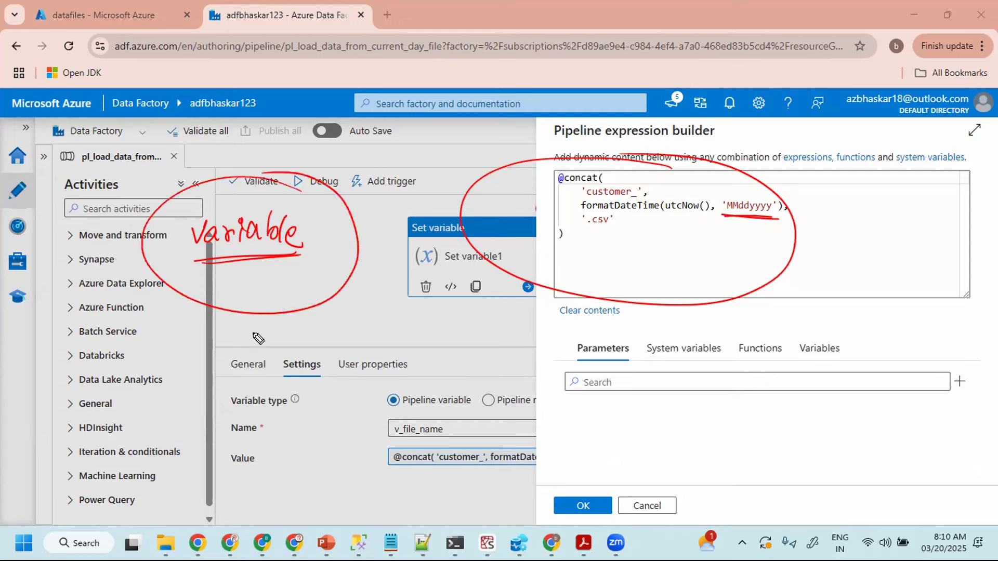
mouse_move(339, 338)
mouse_down()
mouse_move(318, 365)
mouse_move(331, 351)
mouse_move(350, 359)
mouse_up()
drag(359, 347, 368, 370)
drag(310, 413, 341, 411)
mouse_move(312, 401)
mouse_down()
mouse_move(336, 398)
mouse_move(343, 411)
mouse_up()
mouse_move(359, 387)
mouse_down()
mouse_move(361, 411)
mouse_move(387, 394)
mouse_up()
drag(306, 437, 387, 427)
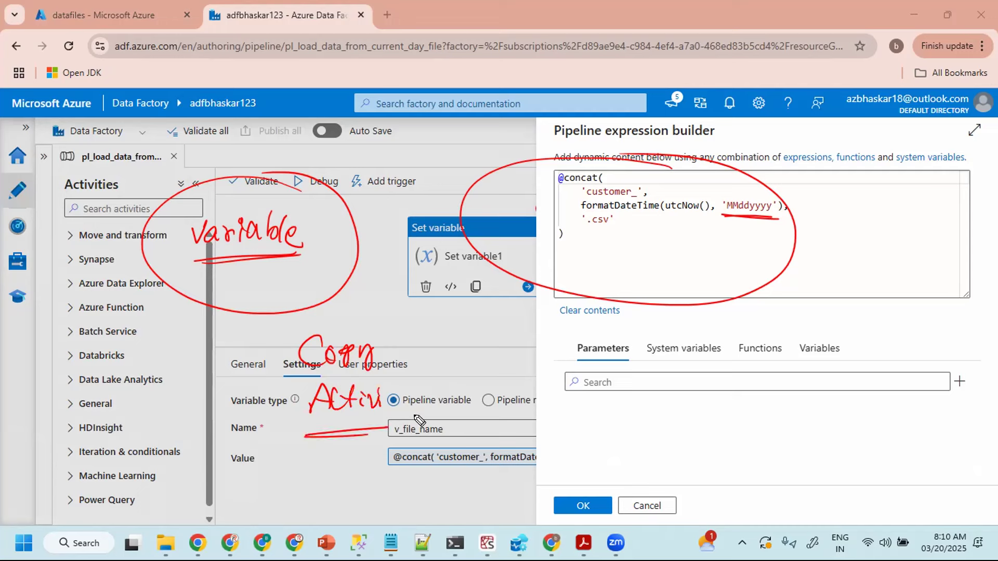
key(e)
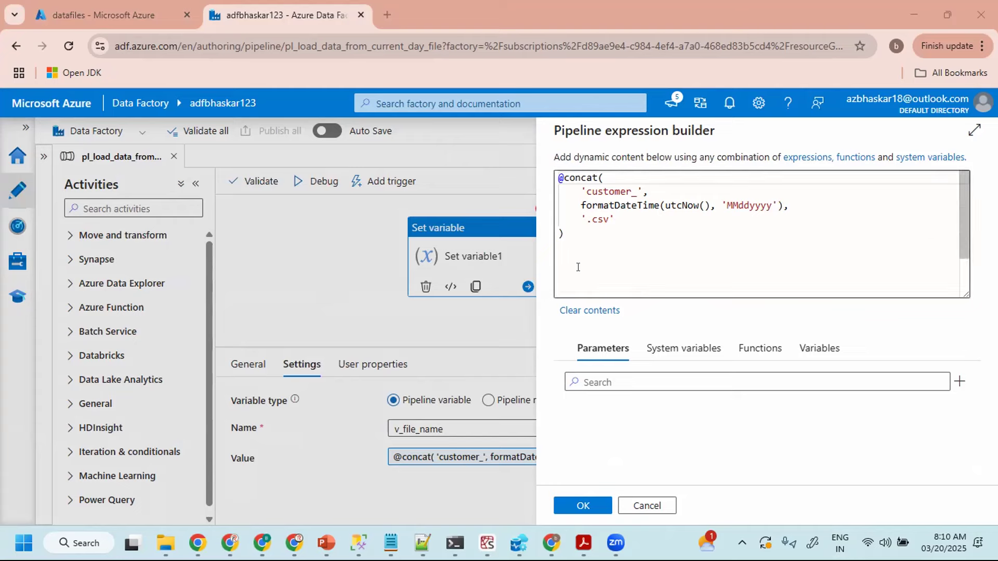
- Accept the variable's expression, run the pipeline in debug mode, and inspect the output of the Set variable1 activity
click(583, 505)
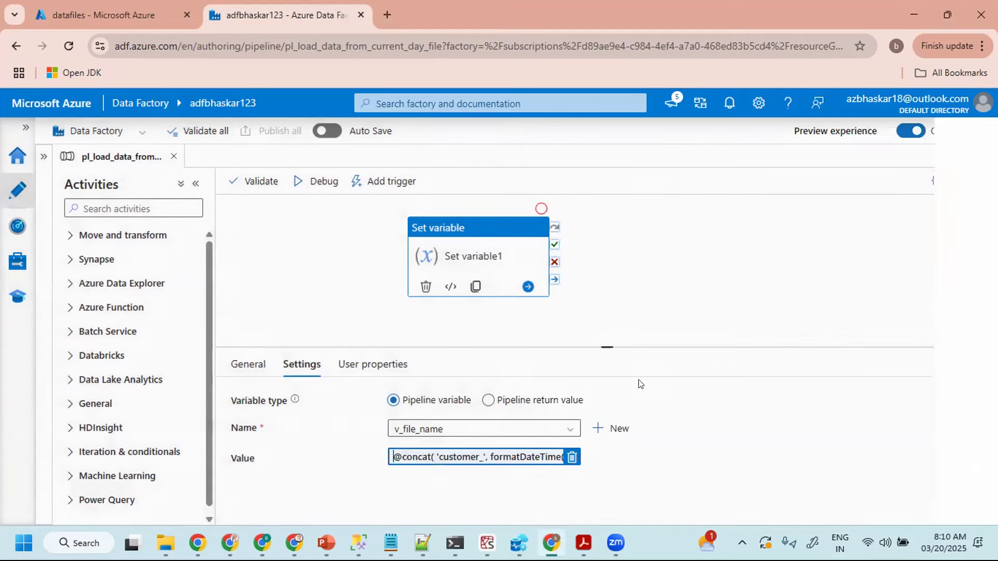
click(281, 256)
click(317, 180)
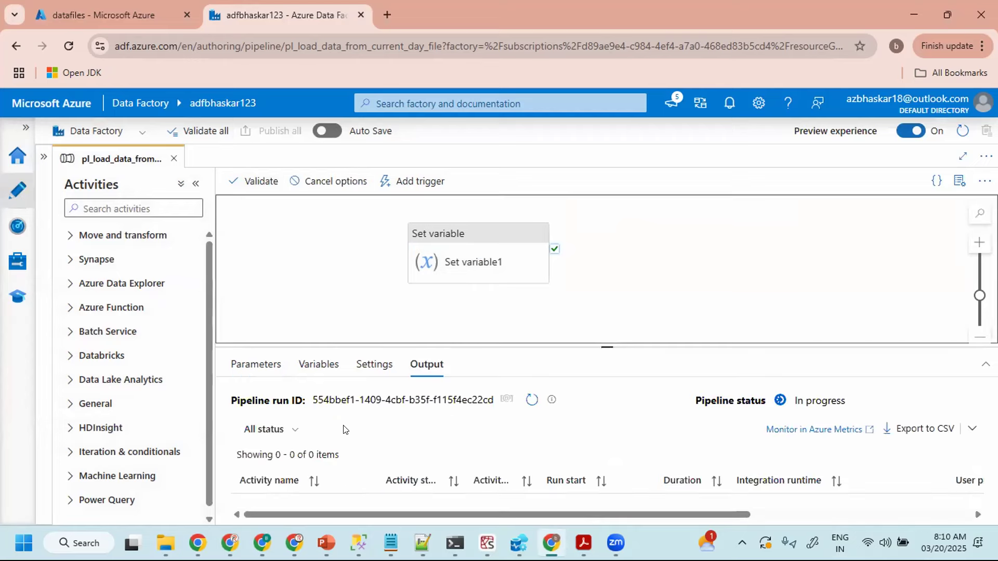
click(531, 400)
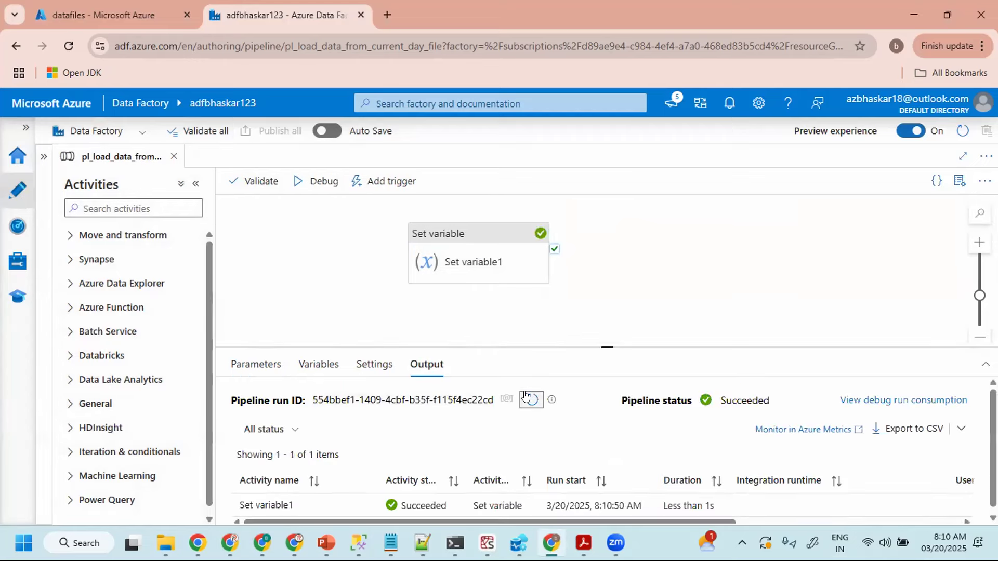
click(364, 505)
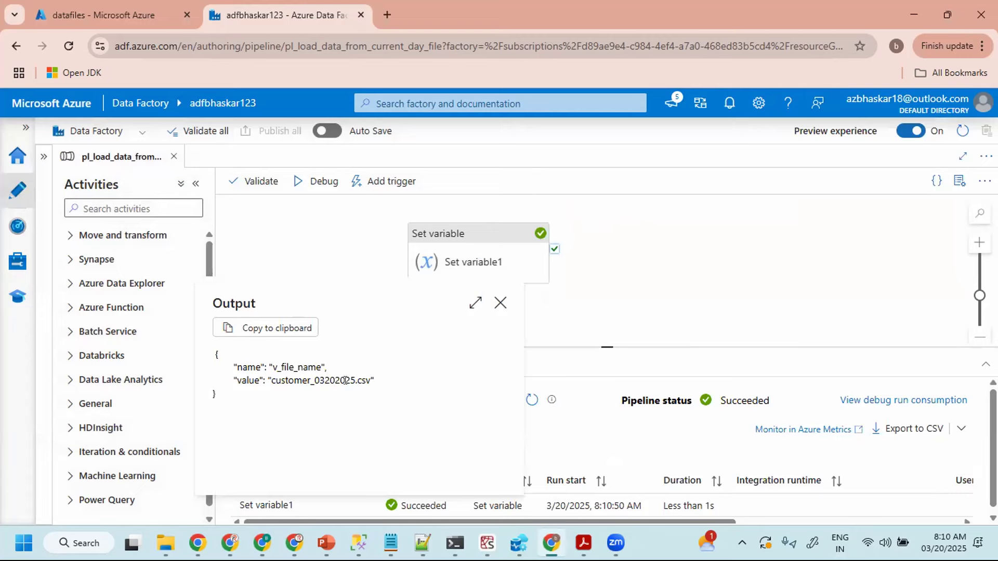
drag(265, 374, 382, 384)
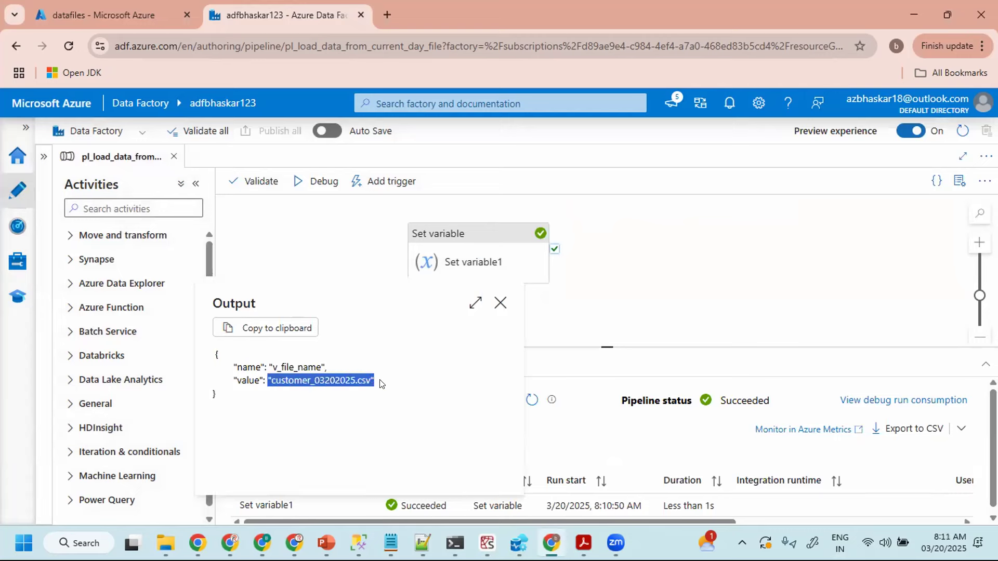
click(500, 303)
- Add a Copy data activity beside Set variable1 and connect it with an On success dependency from Set variable1
click(113, 205)
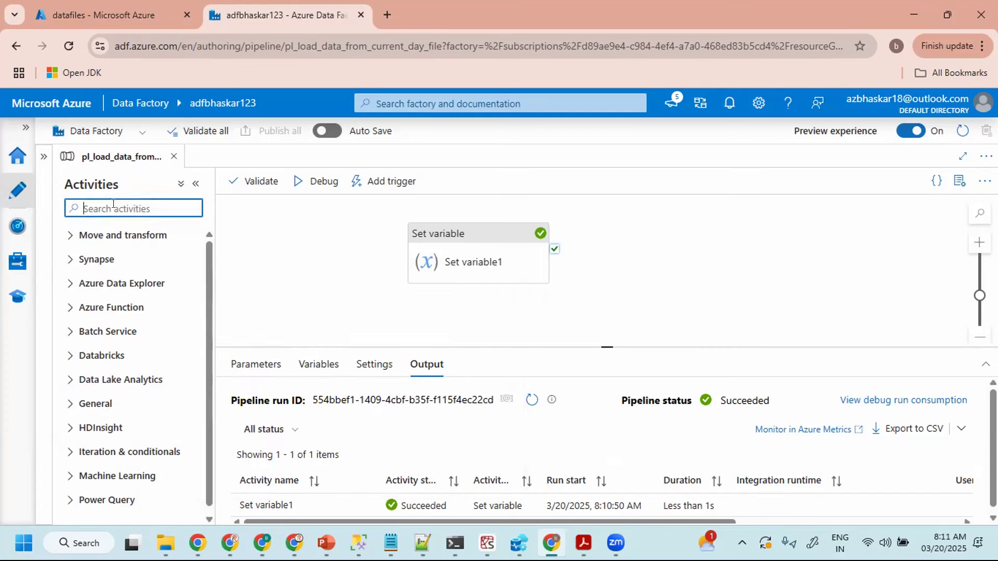
click(69, 236)
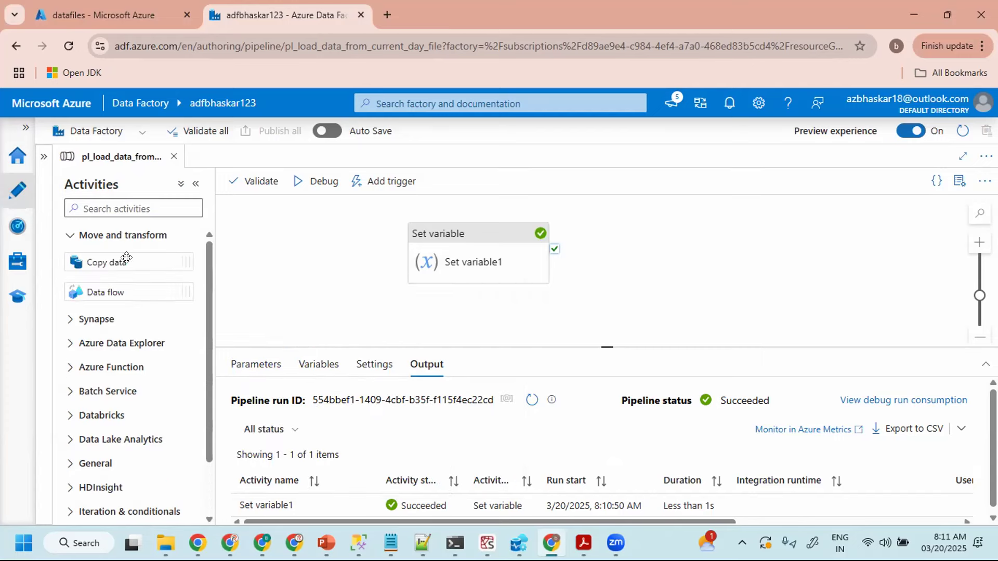
drag(662, 238, 663, 239)
drag(481, 254, 369, 257)
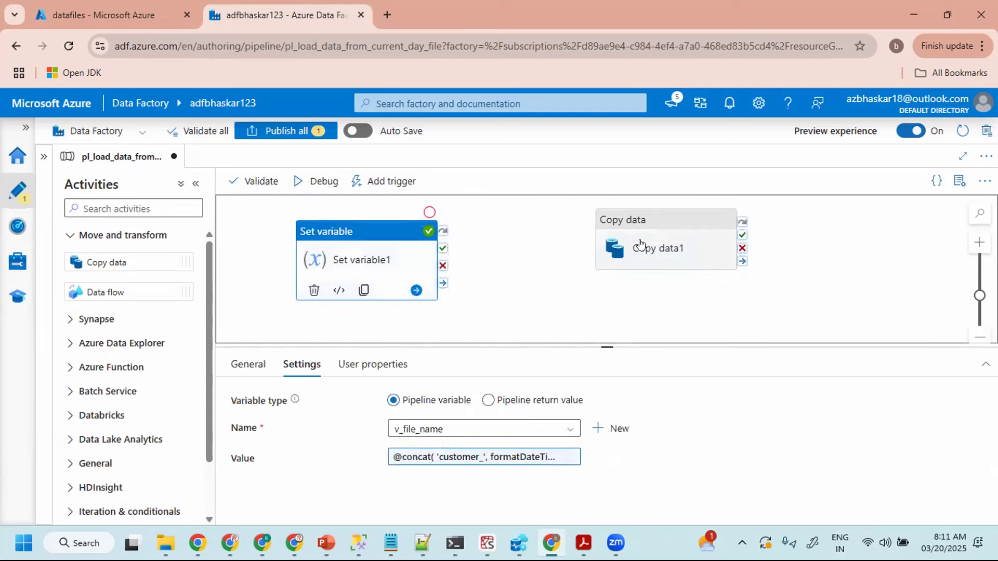
drag(641, 240, 621, 259)
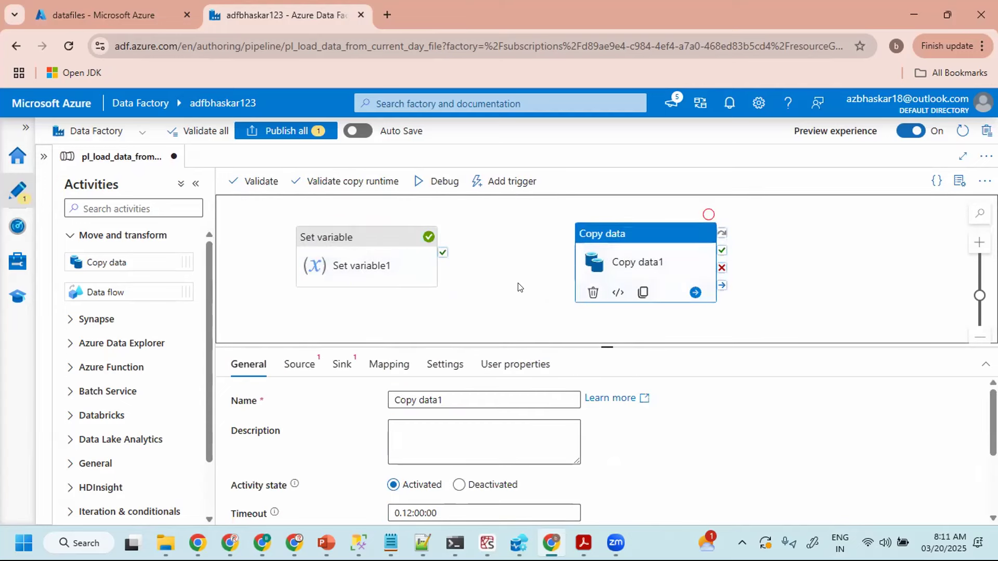
mouse_move(440, 253)
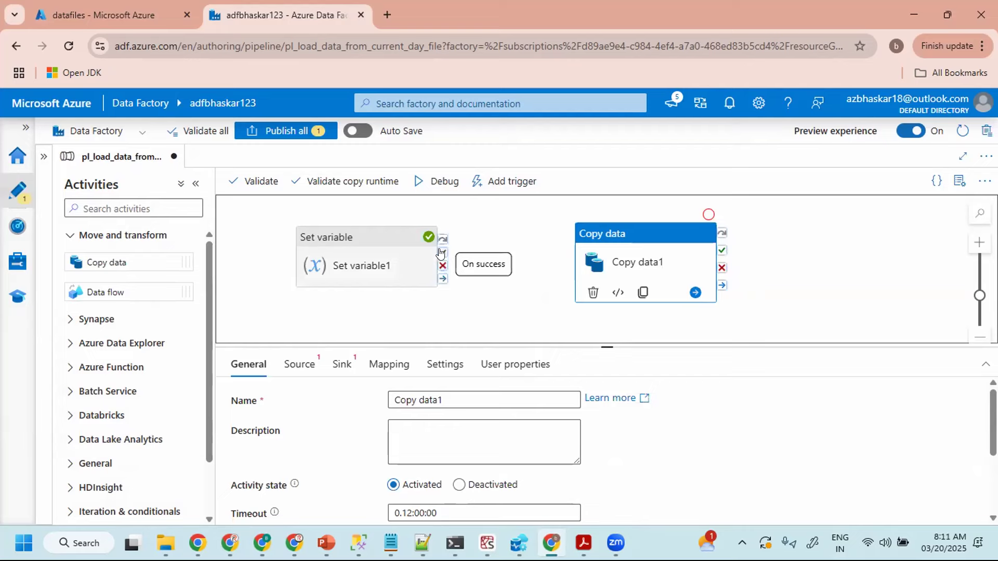
drag(441, 253, 587, 259)
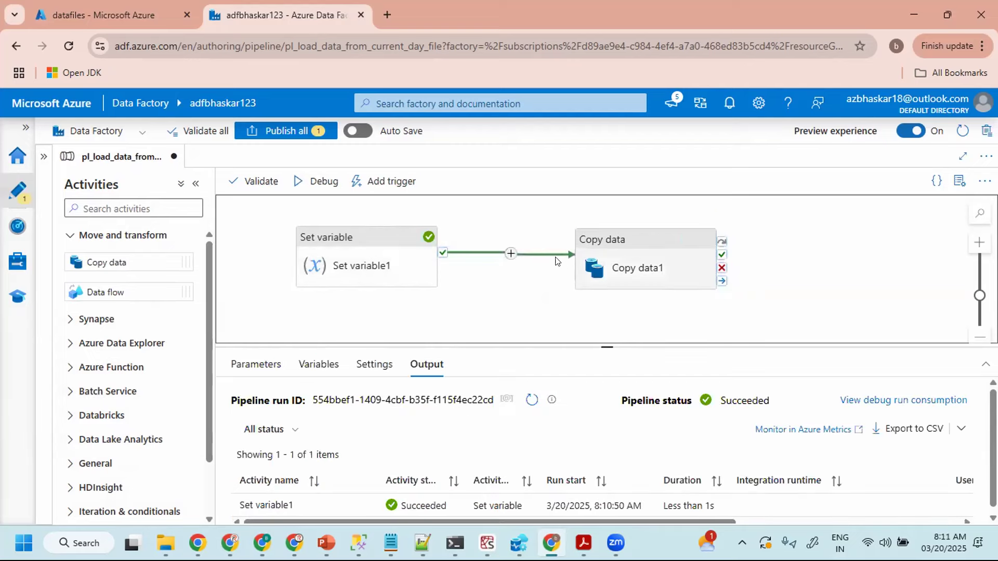
click(416, 264)
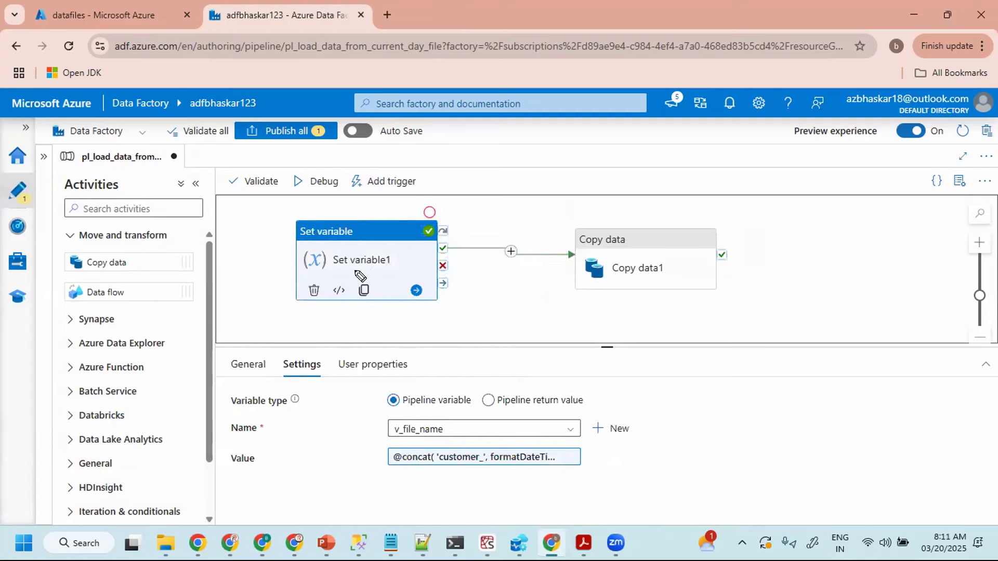
mouse_move(452, 223)
mouse_down()
mouse_move(409, 298)
mouse_move(393, 217)
mouse_up()
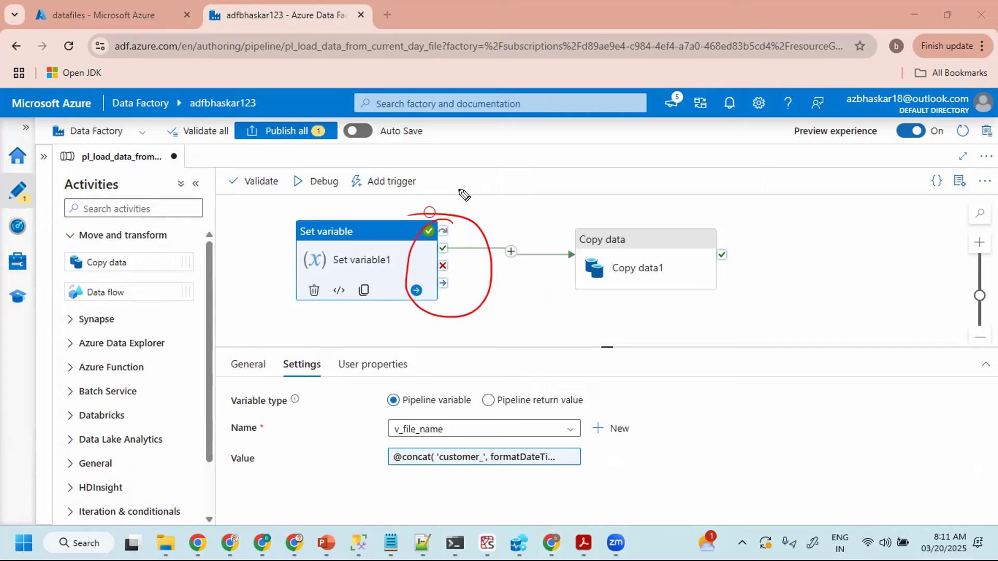
mouse_move(454, 245)
mouse_down()
mouse_move(442, 243)
mouse_move(448, 256)
mouse_move(494, 214)
mouse_move(501, 222)
mouse_move(572, 194)
mouse_move(632, 193)
mouse_up()
drag(281, 272, 357, 237)
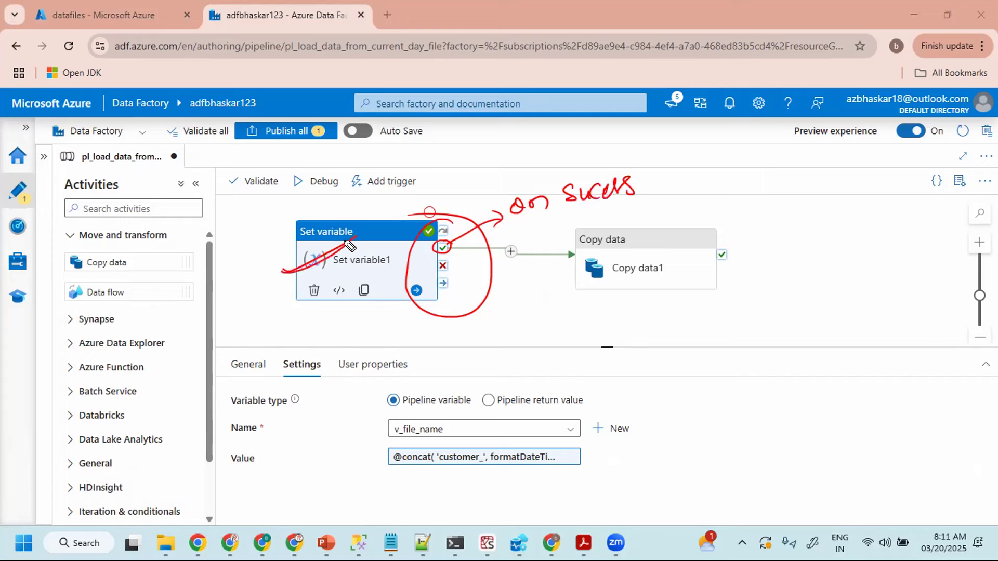
drag(612, 253, 673, 241)
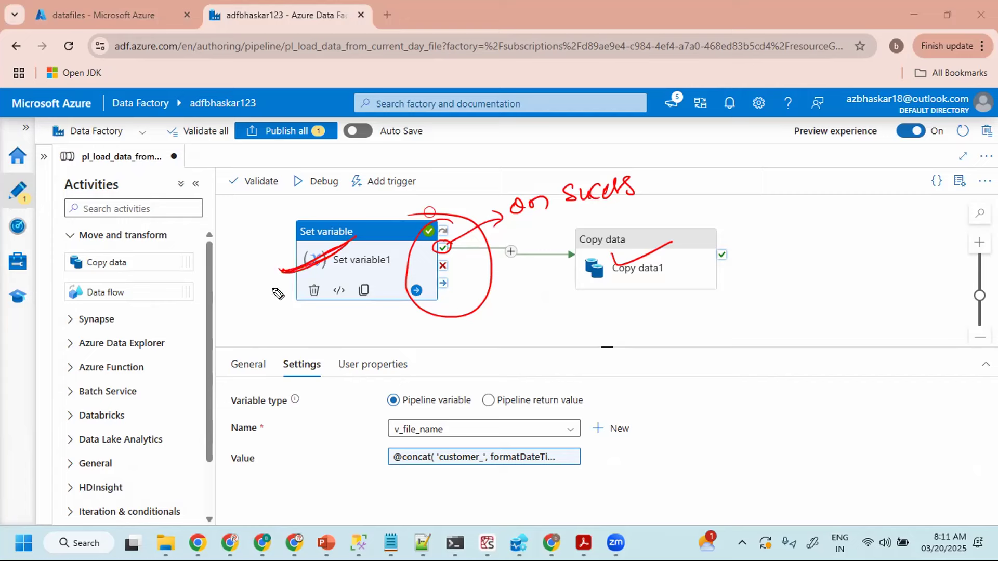
drag(560, 274, 628, 267)
mouse_move(547, 307)
mouse_down()
mouse_move(545, 329)
mouse_move(561, 305)
mouse_up()
drag(544, 318, 559, 322)
mouse_move(561, 357)
mouse_down()
mouse_move(555, 347)
mouse_move(544, 378)
mouse_move(572, 378)
mouse_up()
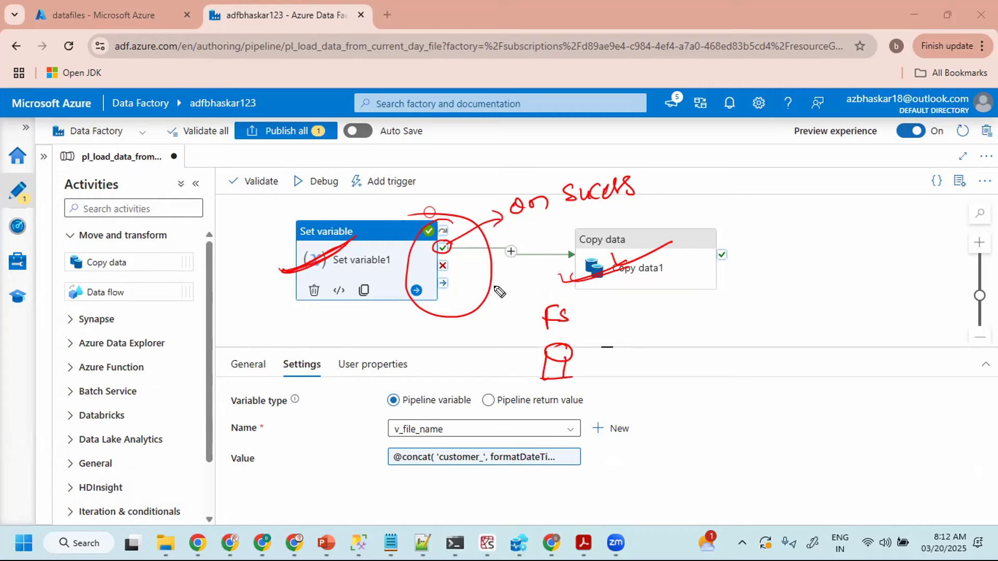
mouse_move(517, 309)
mouse_down()
mouse_move(521, 323)
mouse_move(539, 304)
mouse_up()
drag(507, 368, 534, 357)
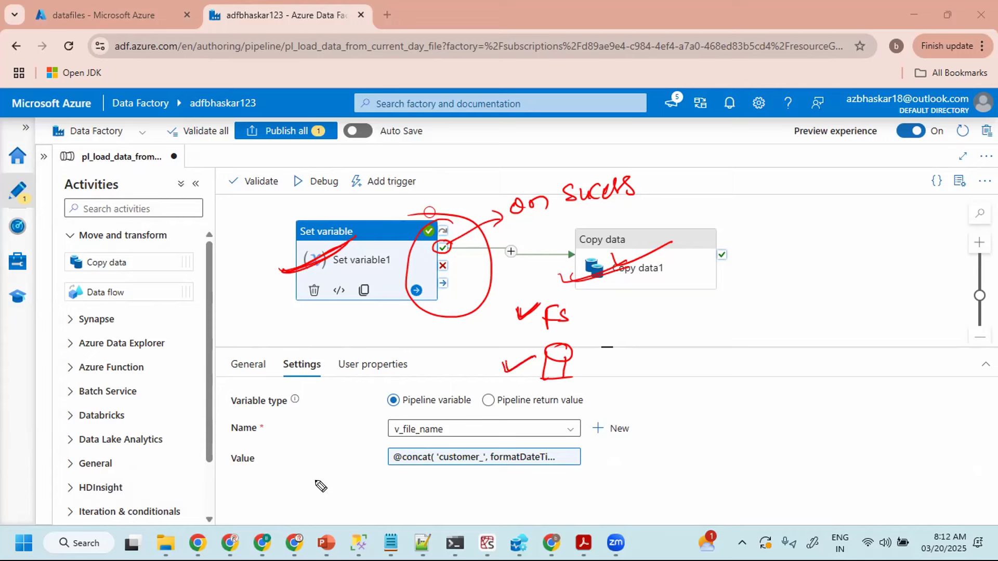
key(e)
- Select the Copy data1 activity, enlarge its properties area, and review its sink and source dataset settings
click(617, 267)
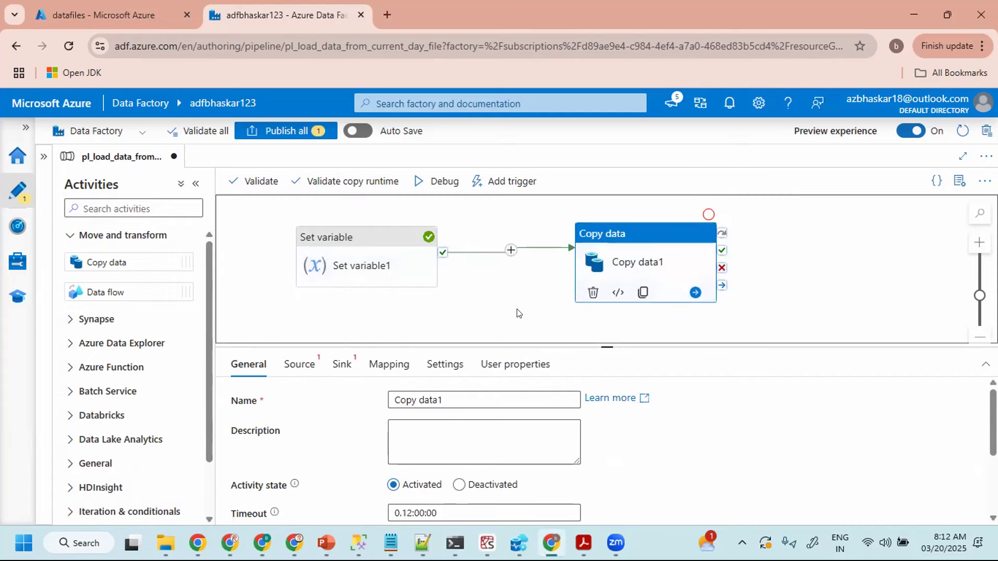
drag(518, 345, 519, 322)
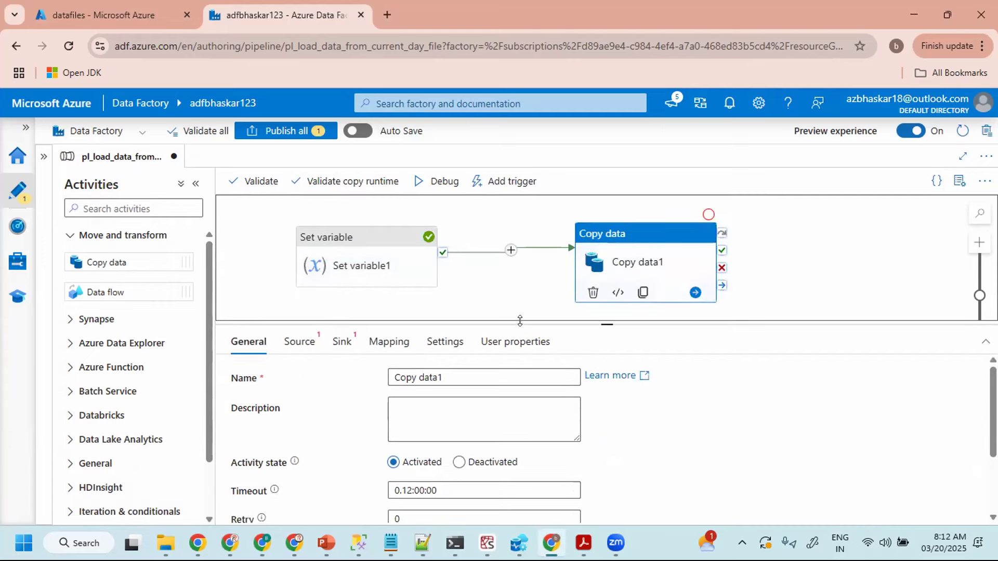
click(287, 345)
click(339, 342)
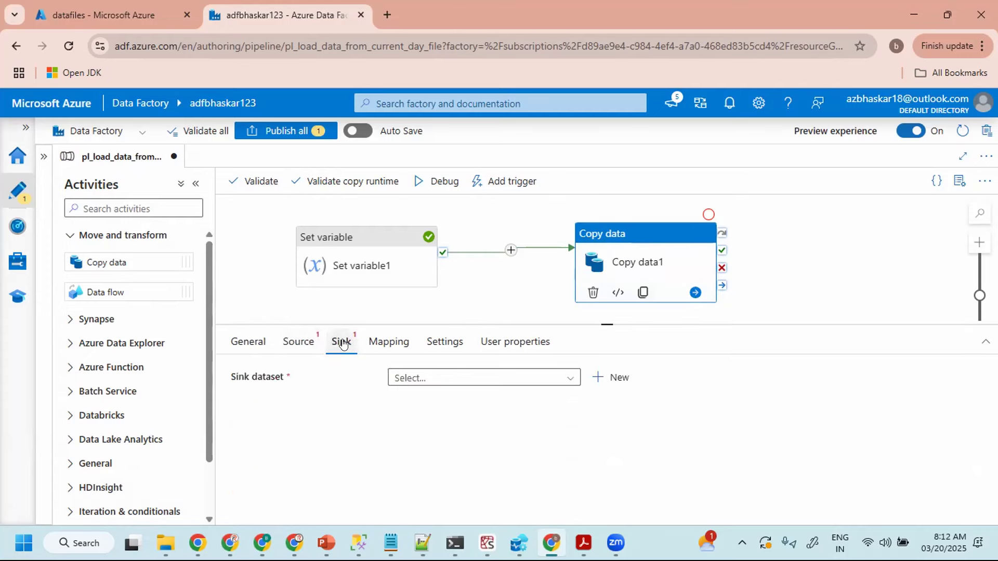
click(299, 340)
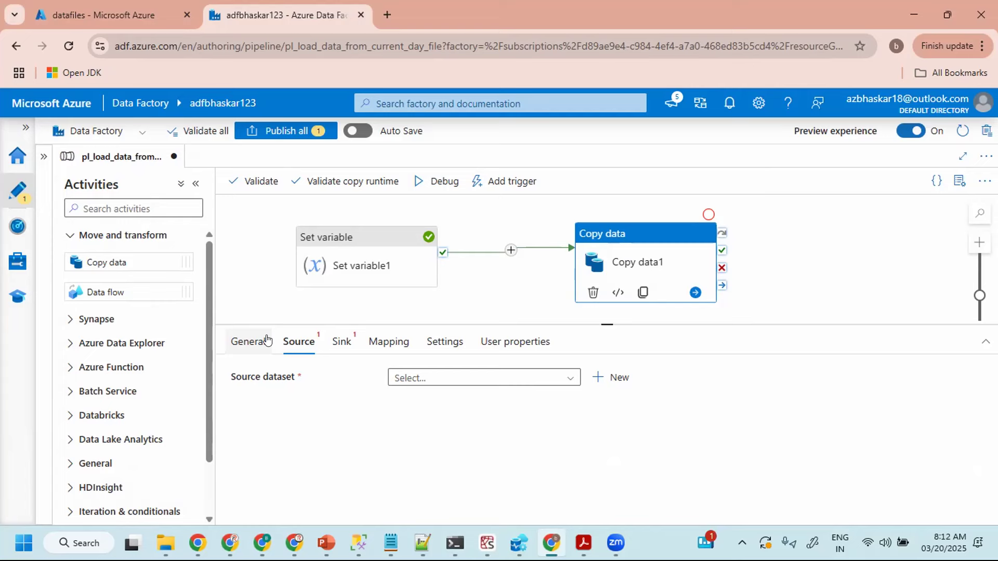
- Show the factory resources, list the existing datasets, and start creating a new dataset
click(44, 157)
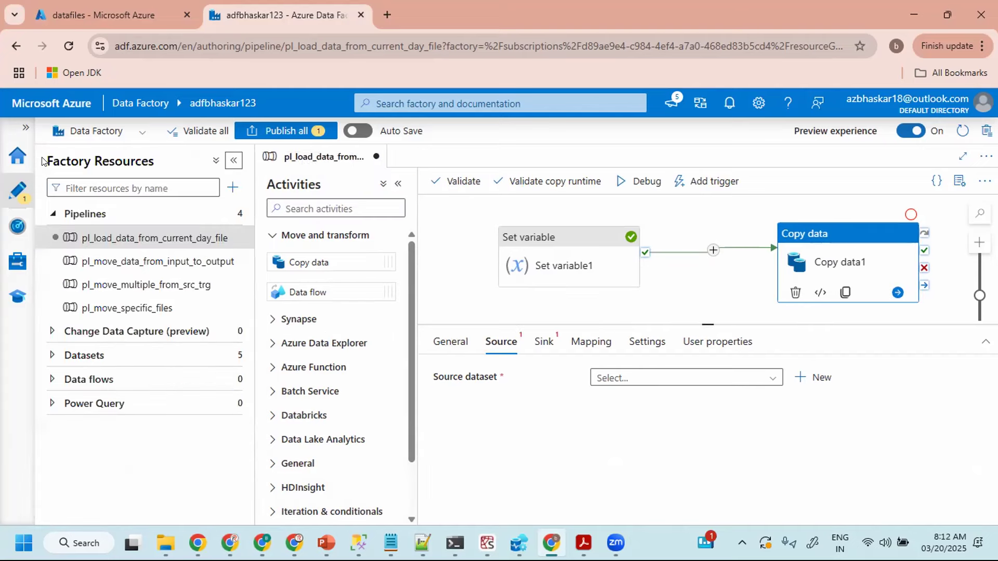
click(46, 358)
scroll(200, 393, down, 1)
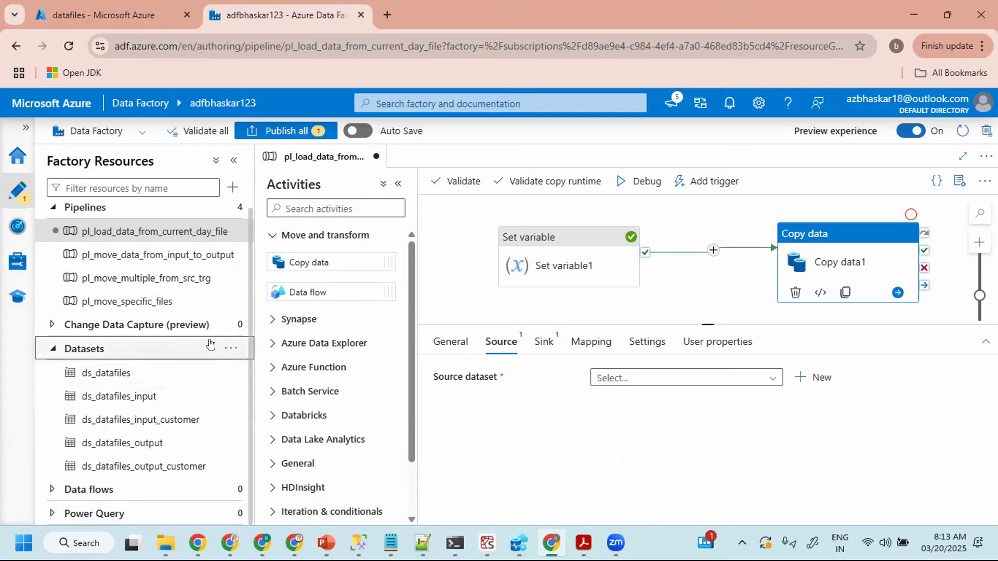
click(229, 349)
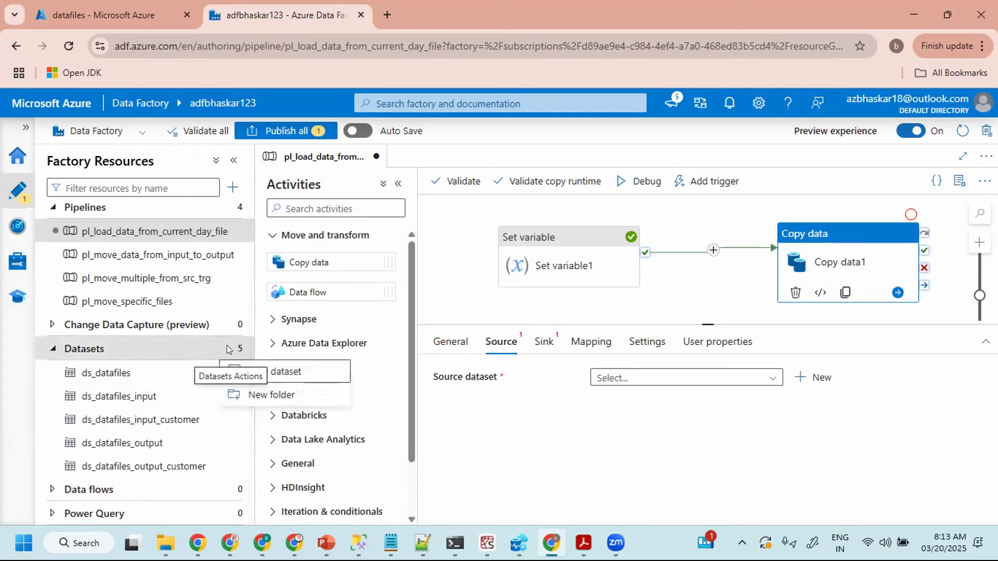
click(271, 369)
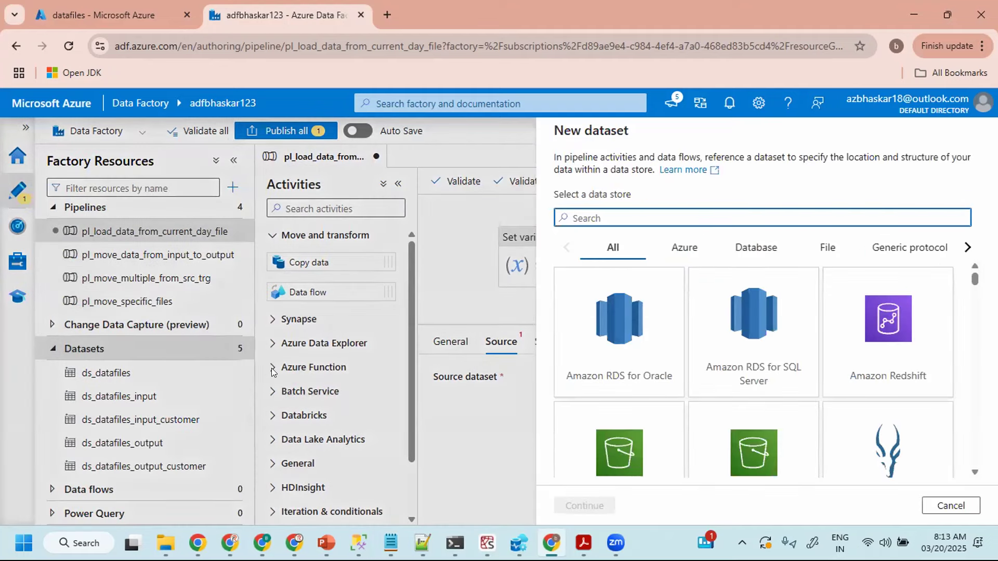
- Choose Azure Data Lake Storage Gen2 as the new dataset's data store and DelimitedText as its format
click(685, 255)
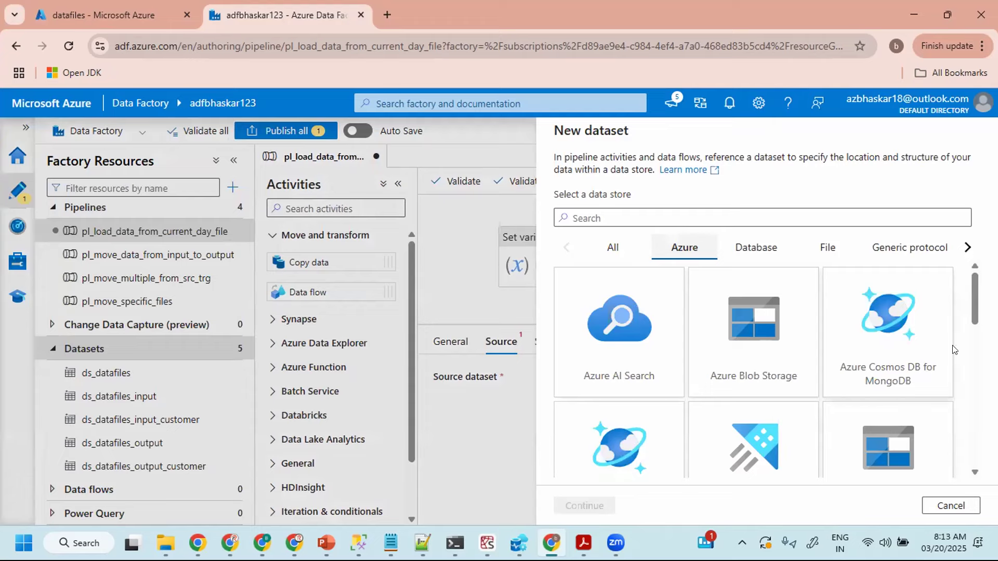
scroll(975, 299, down, 2)
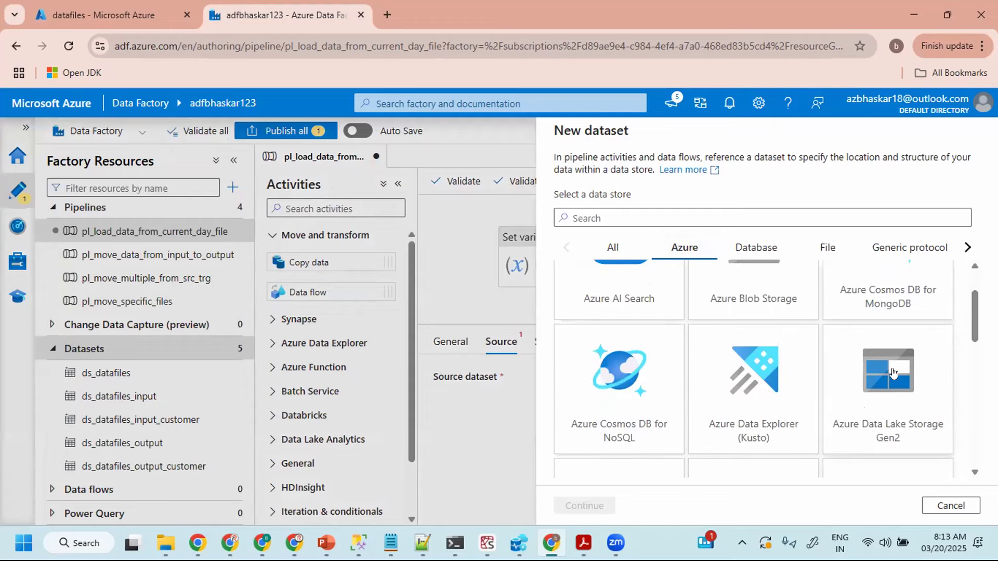
click(894, 384)
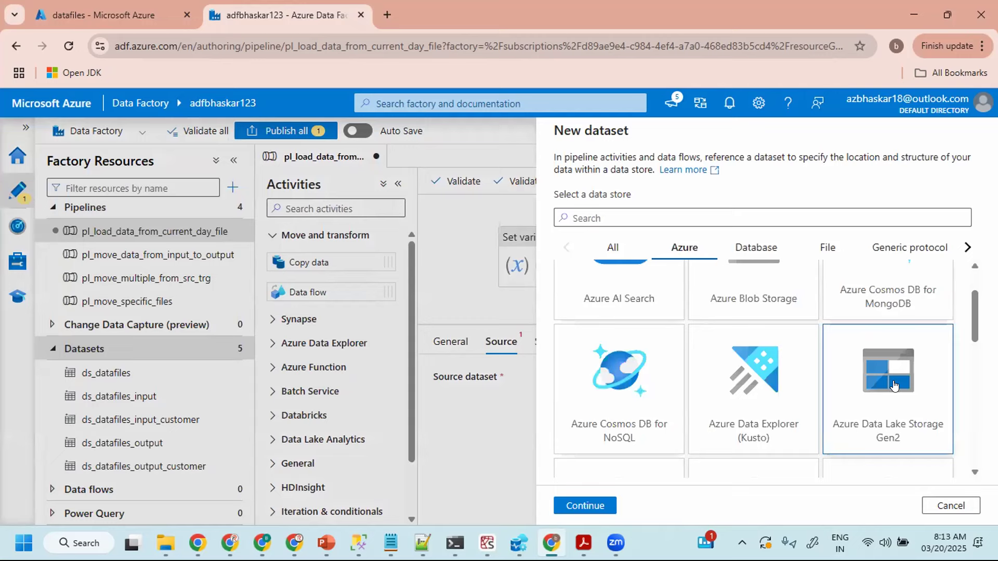
click(586, 505)
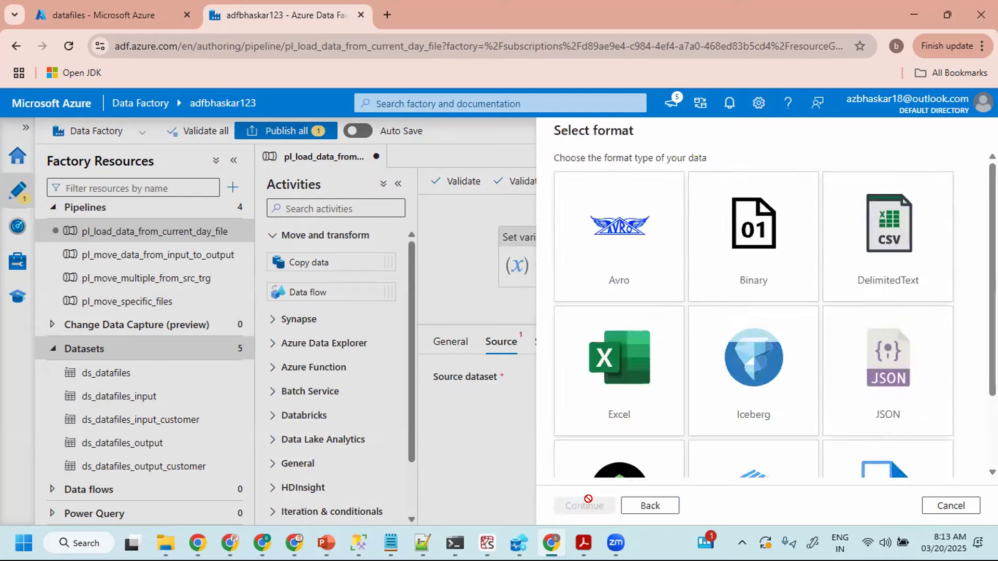
click(894, 245)
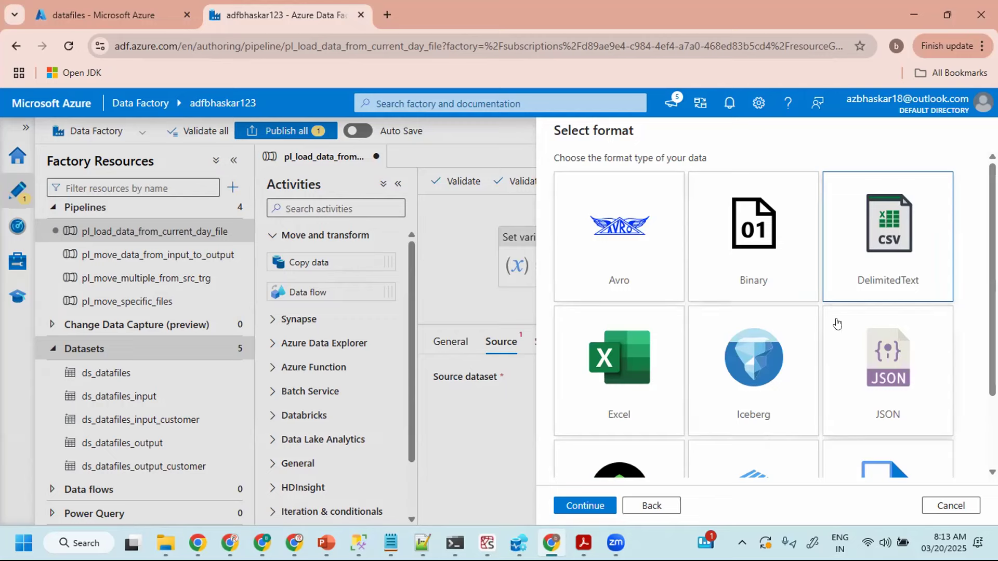
click(595, 506)
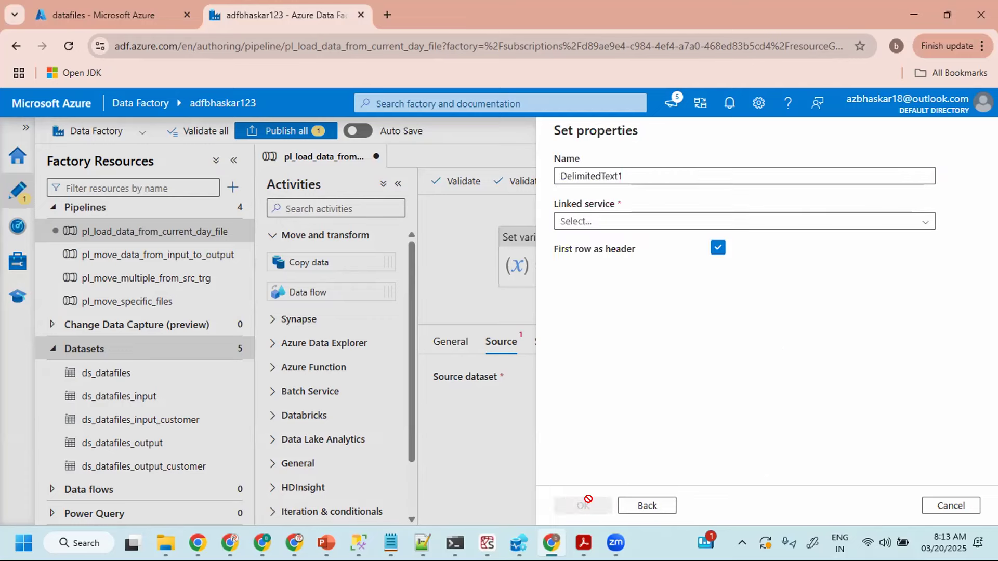
- Name the new dataset ds_datafiles_input_fileName
drag(640, 180, 516, 179)
text(ds)
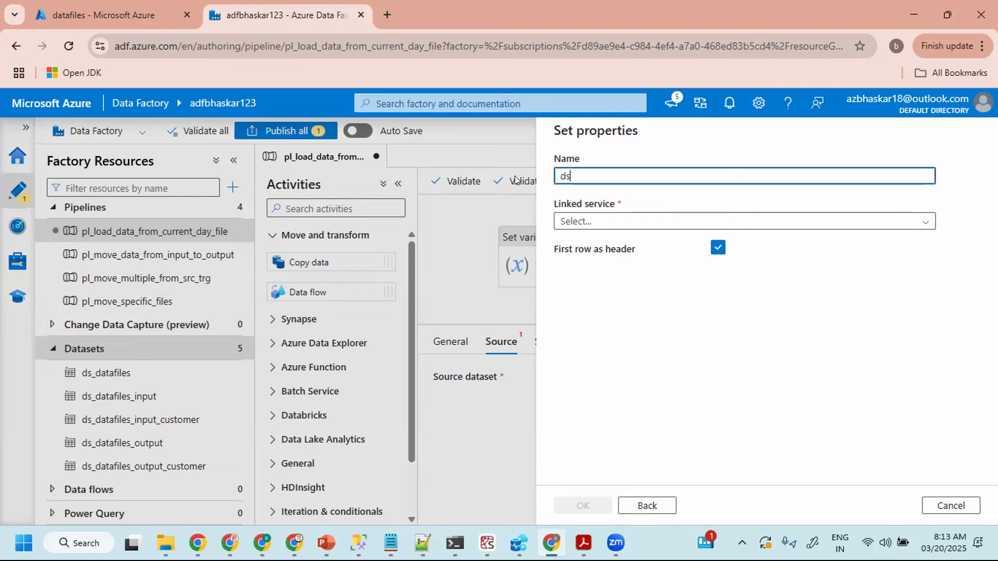
text(_datafiles)
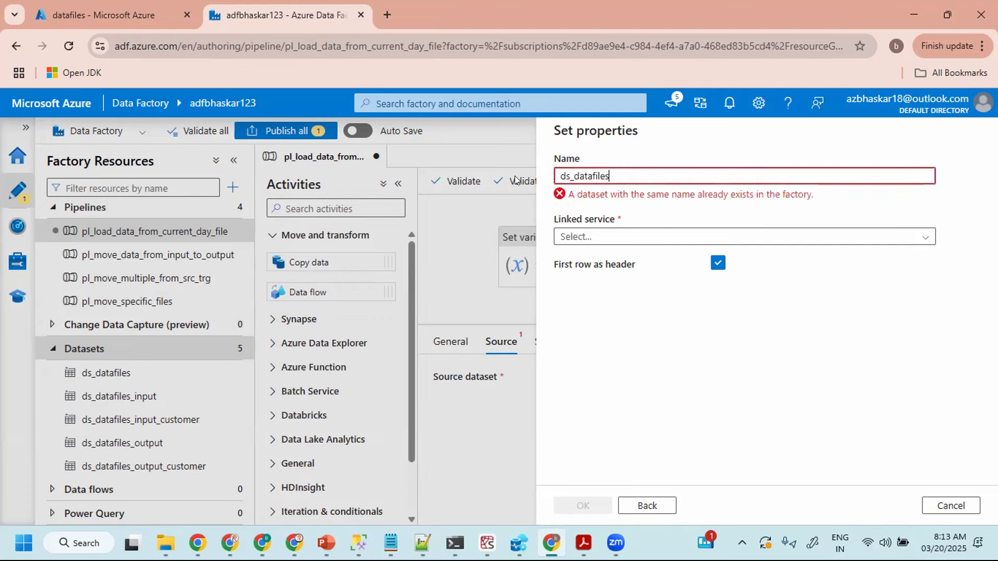
text(_)
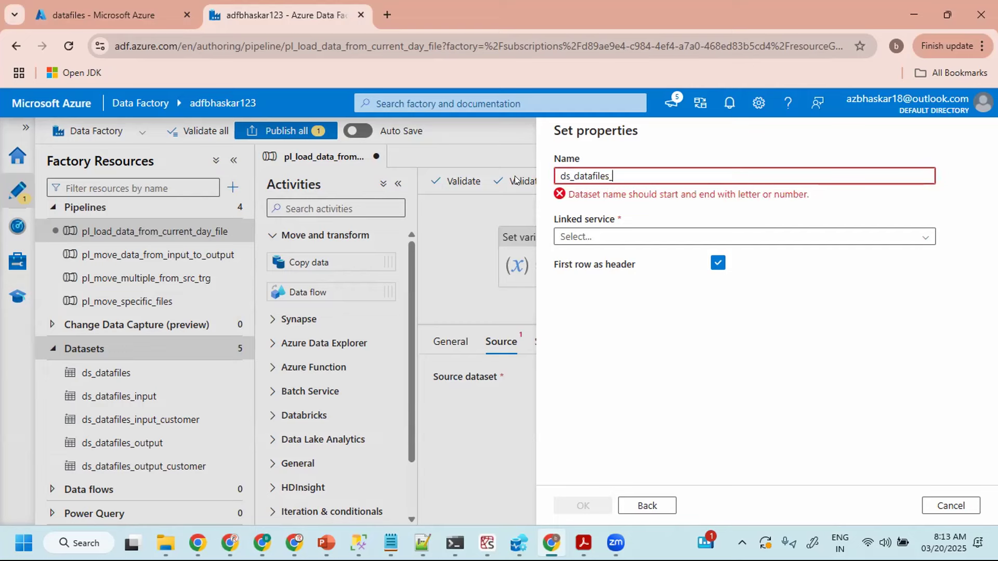
text(input_)
text(fileName)
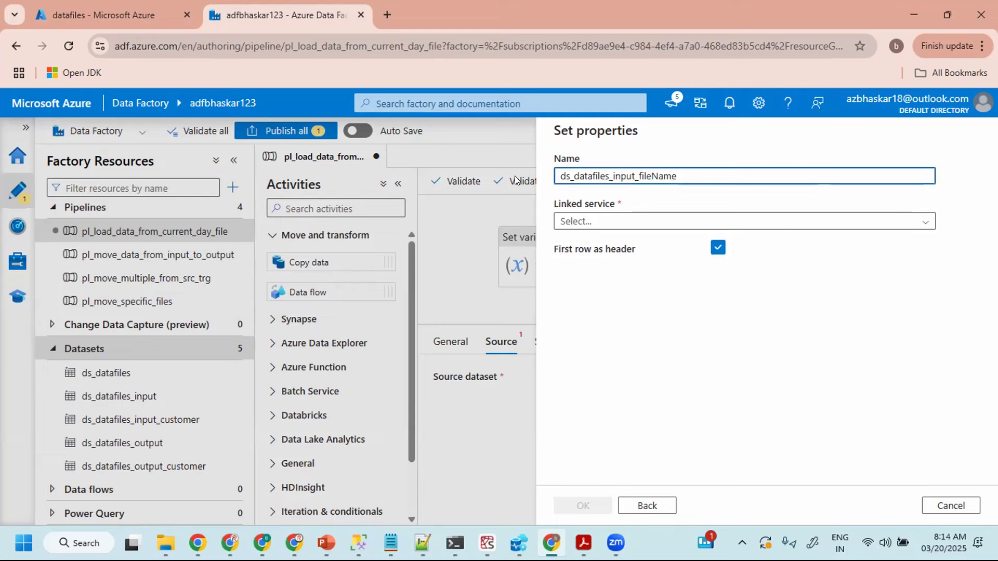
drag(638, 176, 686, 174)
click(686, 174)
drag(639, 176, 687, 172)
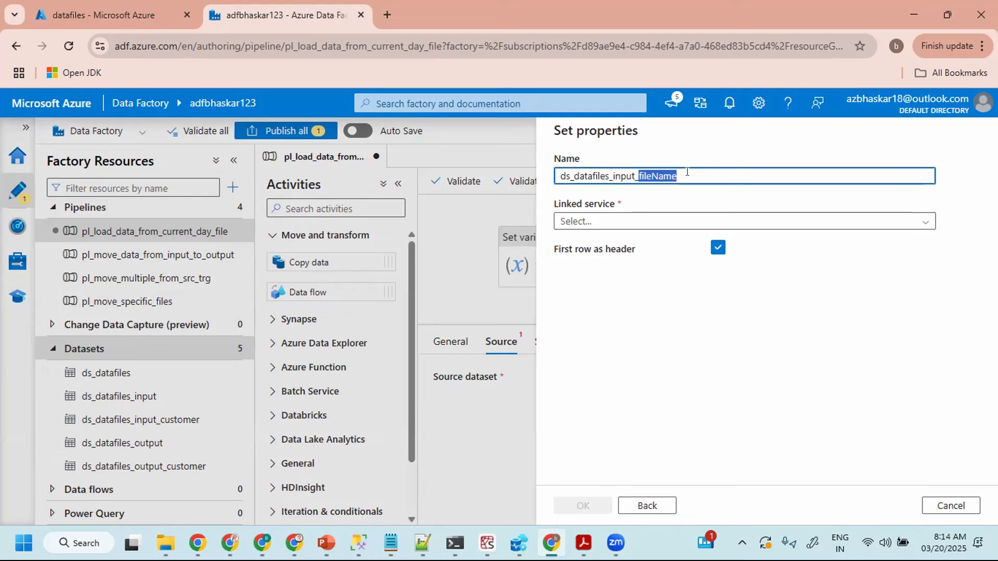
click(687, 172)
drag(638, 176, 697, 174)
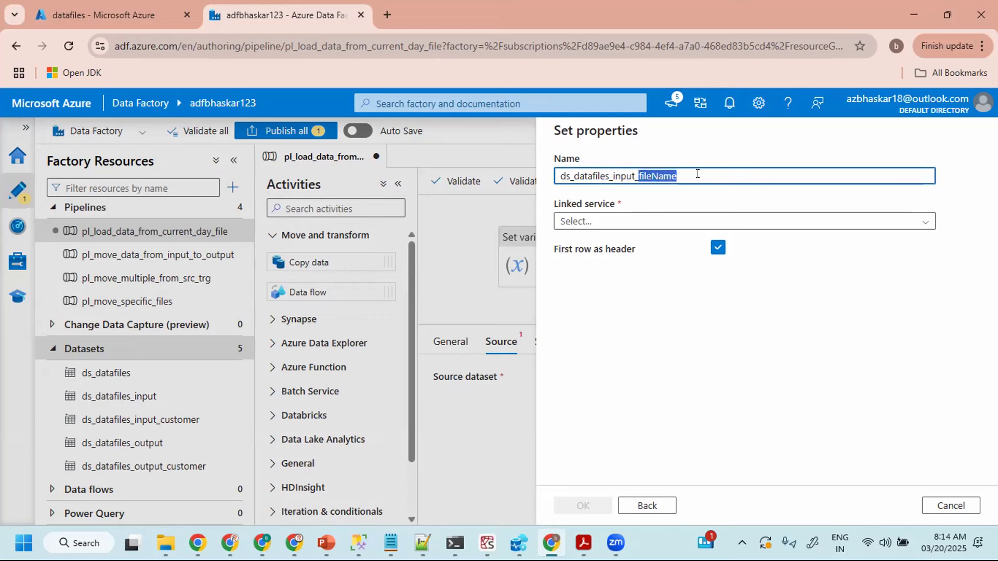
- Set the dataset's linked service to ls_adls and its file path to the datafiles/input folder, without a file name
click(574, 221)
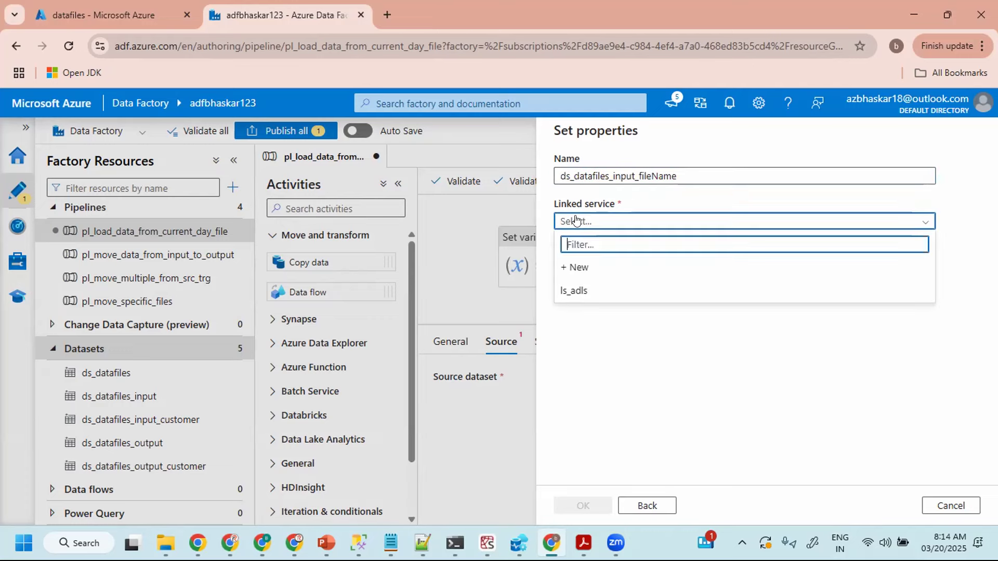
click(572, 291)
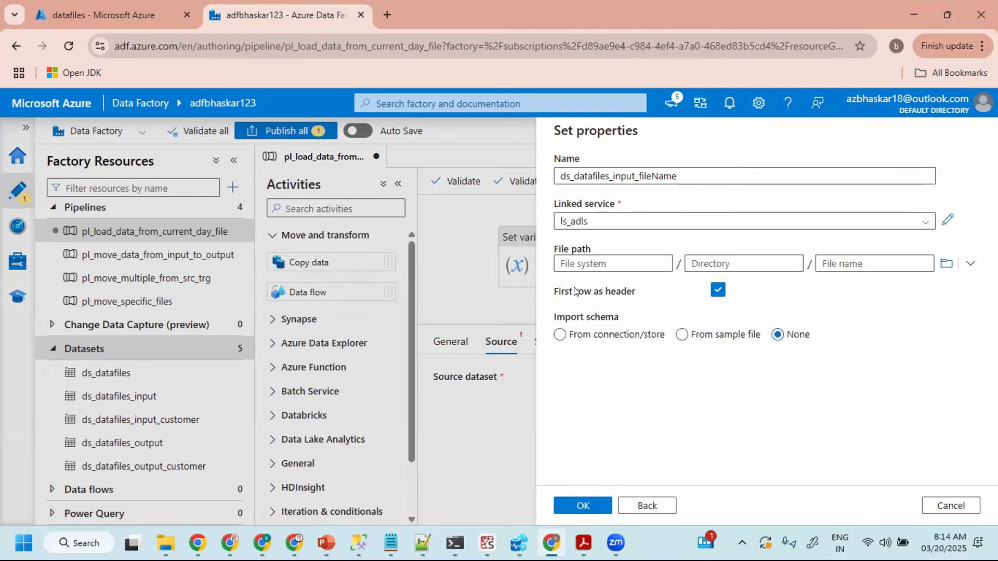
click(946, 264)
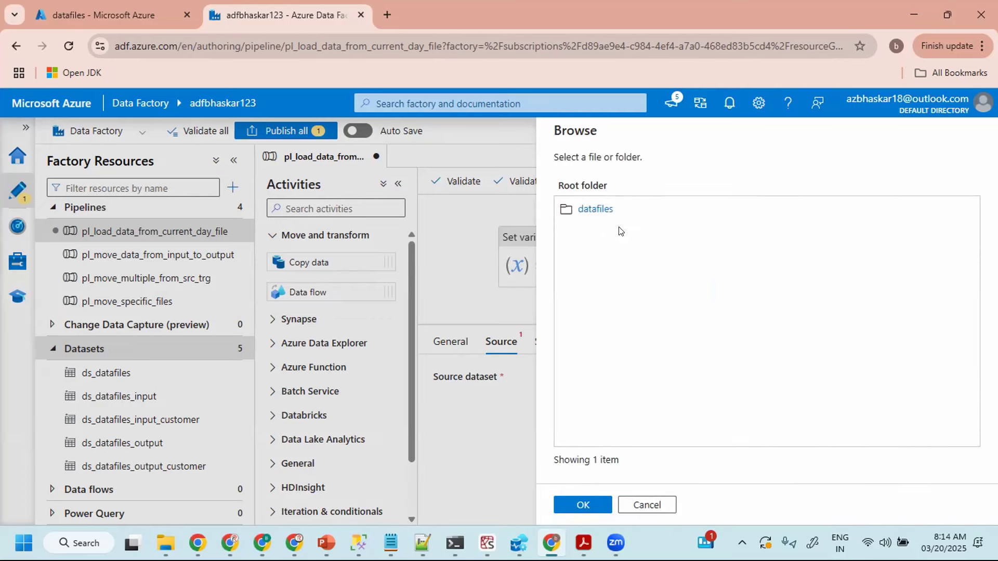
click(590, 209)
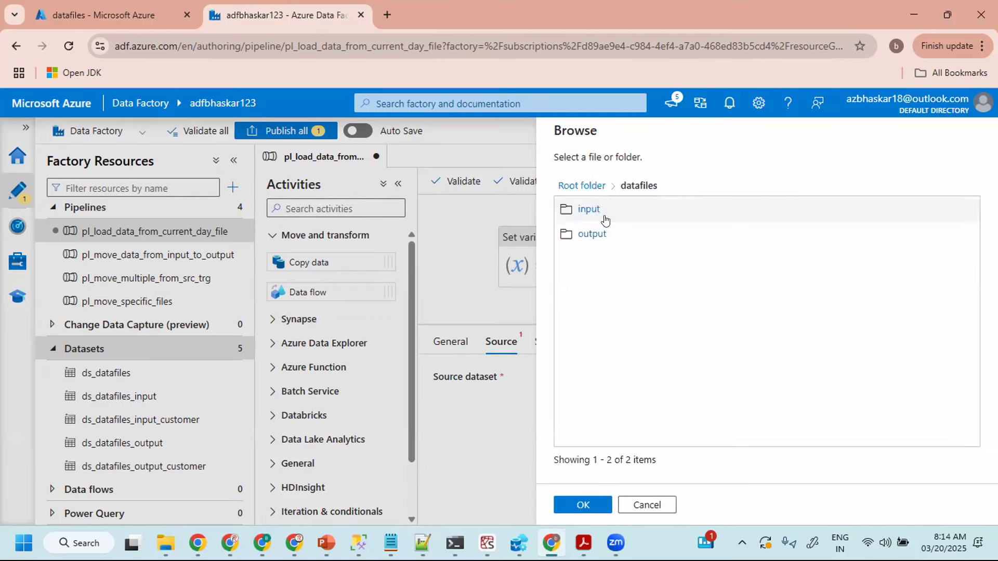
click(577, 209)
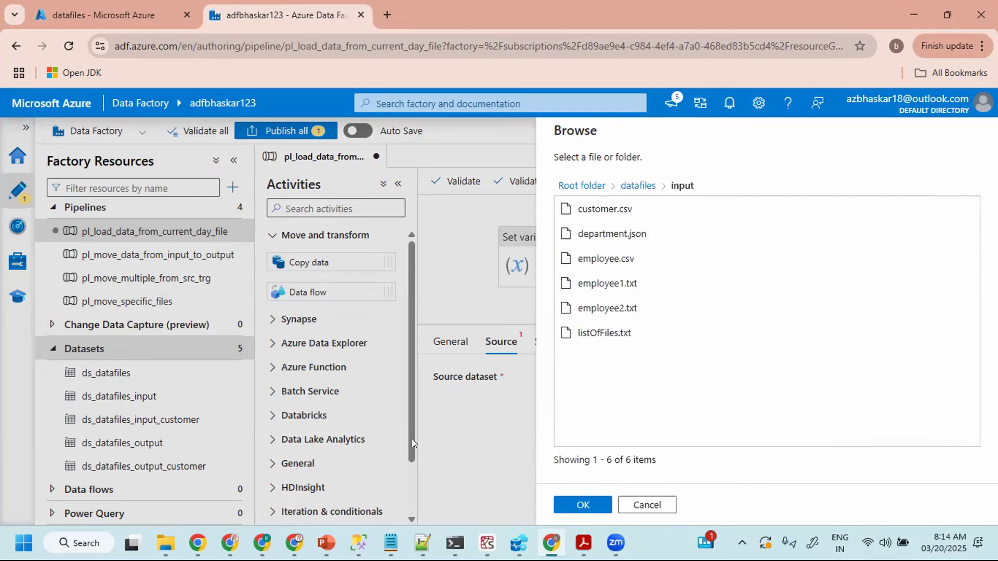
click(582, 505)
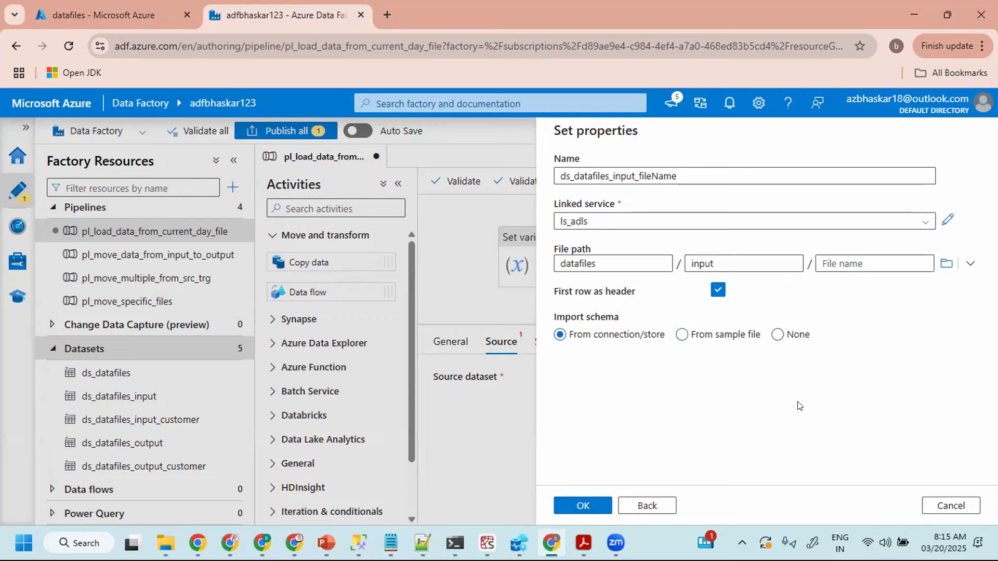
mouse_move(866, 255)
mouse_down()
mouse_move(843, 244)
mouse_move(884, 267)
mouse_move(849, 245)
mouse_up()
drag(809, 213, 813, 229)
mouse_move(833, 227)
mouse_down()
mouse_move(833, 217)
mouse_move(902, 222)
mouse_move(900, 208)
mouse_move(936, 219)
mouse_move(951, 208)
mouse_move(958, 221)
mouse_move(940, 224)
mouse_move(965, 213)
mouse_up()
drag(870, 229, 955, 228)
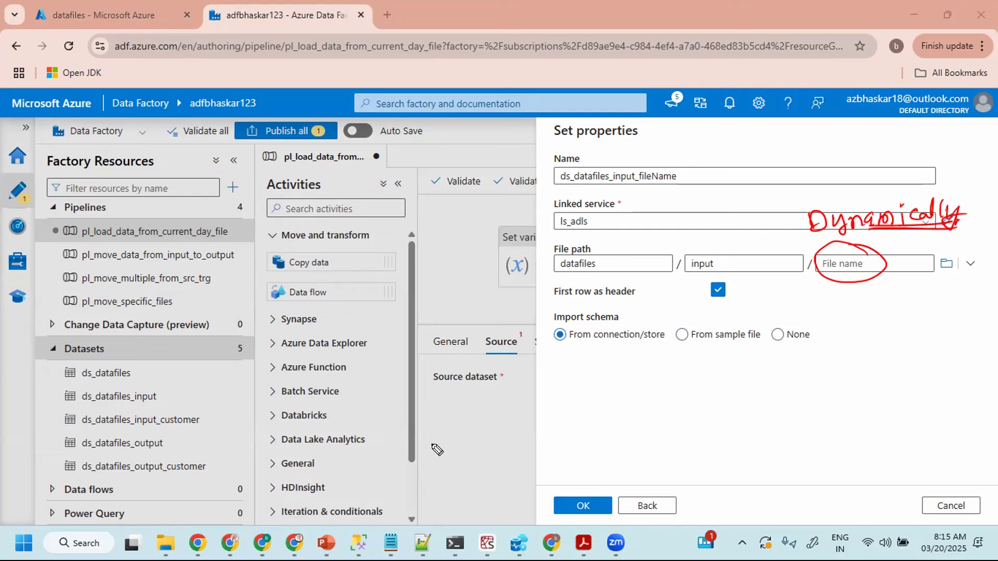
mouse_move(797, 370)
mouse_down()
mouse_move(802, 390)
mouse_move(821, 401)
mouse_move(843, 393)
mouse_up()
drag(779, 402, 850, 401)
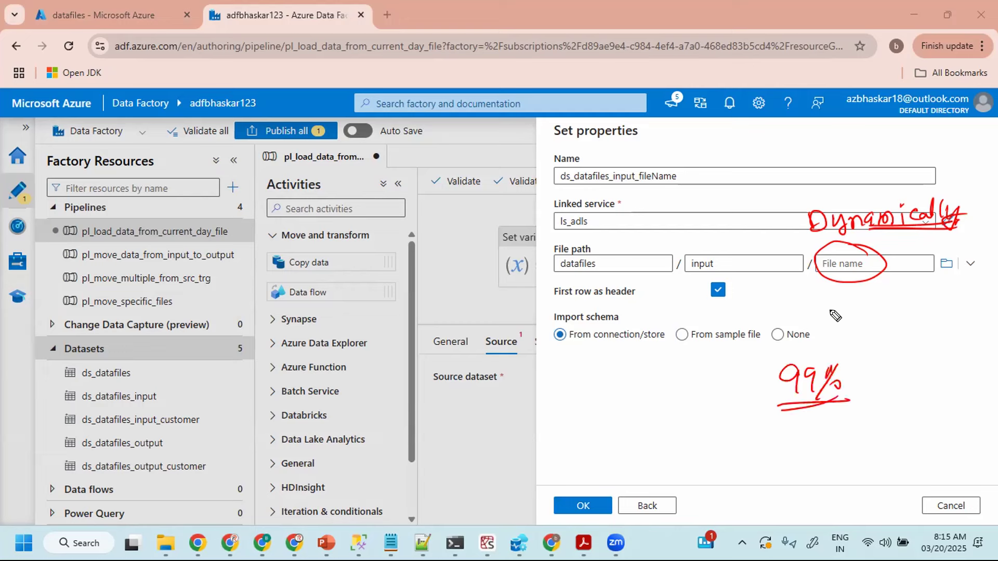
drag(789, 305, 828, 281)
drag(259, 293, 326, 294)
drag(262, 315, 329, 311)
drag(261, 343, 315, 345)
drag(265, 367, 318, 370)
drag(275, 398, 338, 394)
mouse_move(270, 442)
mouse_down()
mouse_move(327, 429)
mouse_move(317, 450)
mouse_up()
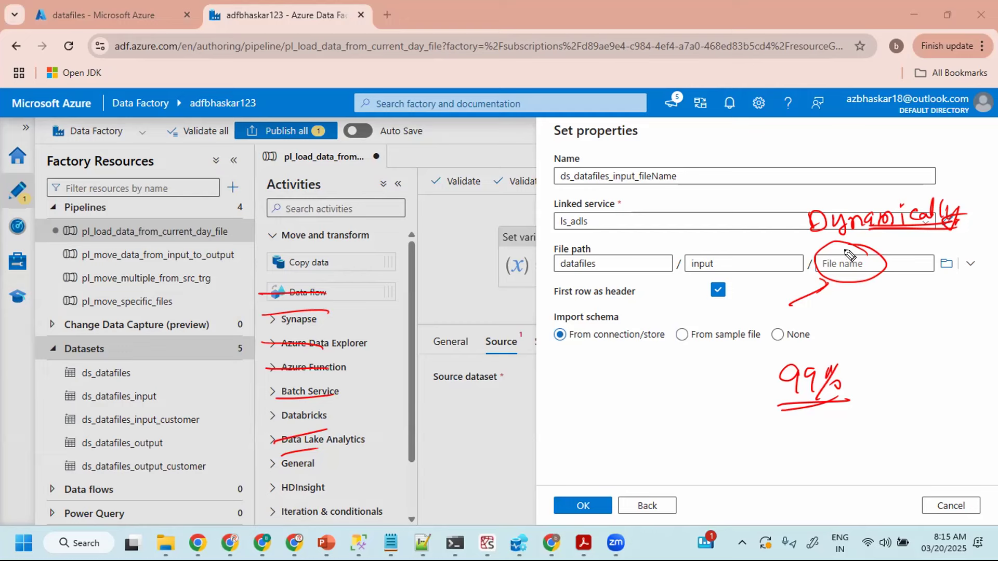
mouse_move(94, 212)
mouse_down()
mouse_move(116, 208)
mouse_move(119, 196)
mouse_up()
drag(124, 183, 139, 204)
mouse_move(149, 176)
mouse_down()
mouse_move(169, 193)
mouse_move(91, 235)
mouse_move(106, 285)
mouse_up()
drag(127, 255, 90, 260)
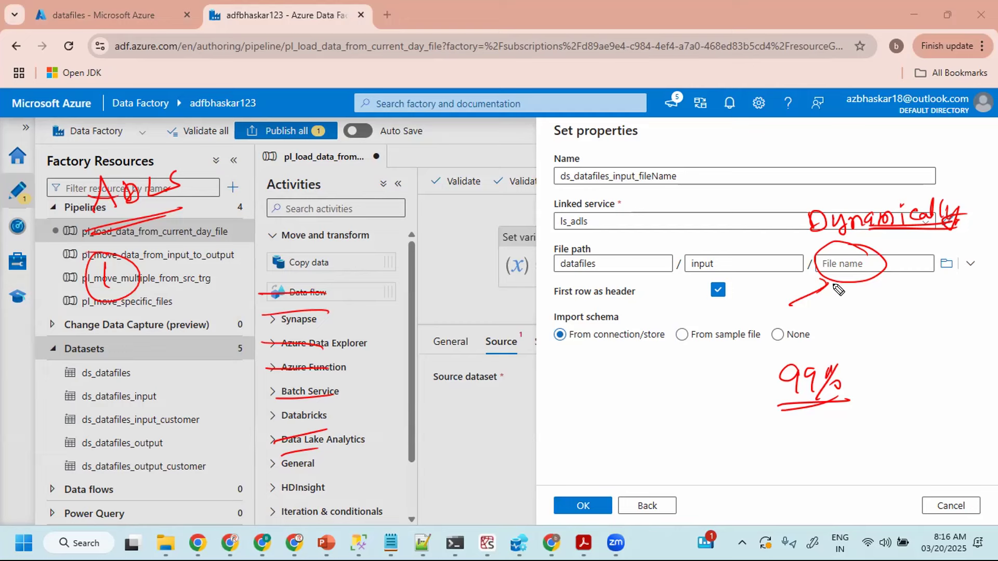
drag(812, 280, 857, 278)
drag(399, 276, 400, 297)
mouse_move(411, 280)
mouse_down()
mouse_move(423, 273)
mouse_move(390, 300)
mouse_move(432, 288)
mouse_up()
drag(546, 300, 644, 305)
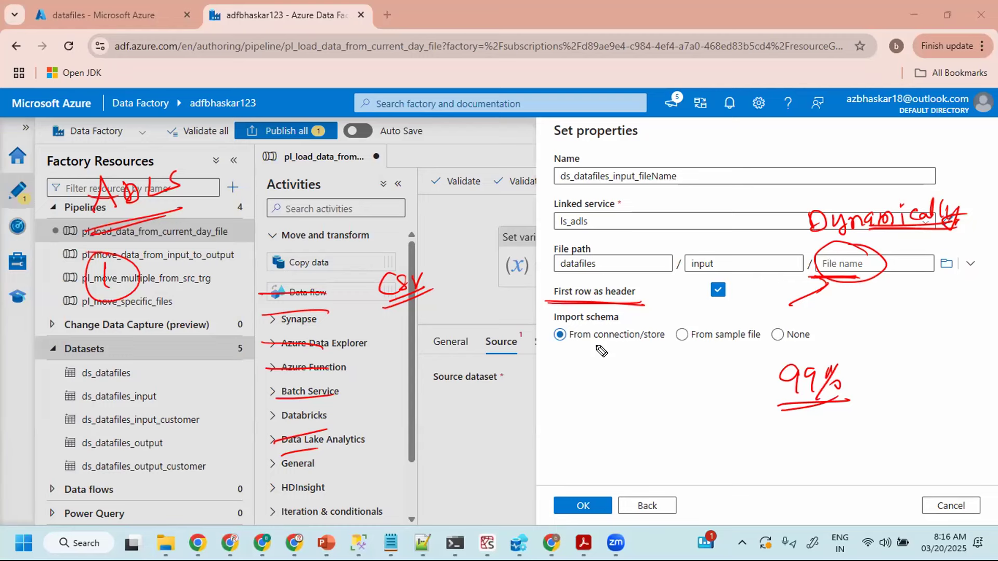
mouse_move(565, 334)
mouse_down()
mouse_move(827, 335)
mouse_move(894, 324)
mouse_up()
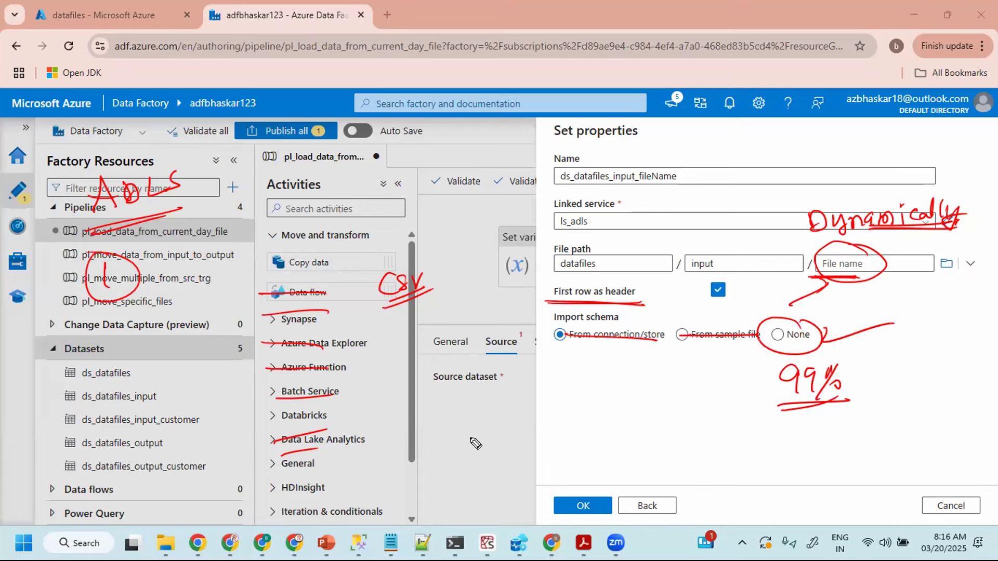
- Set the new dataset's schema import option to None
click(87, 528)
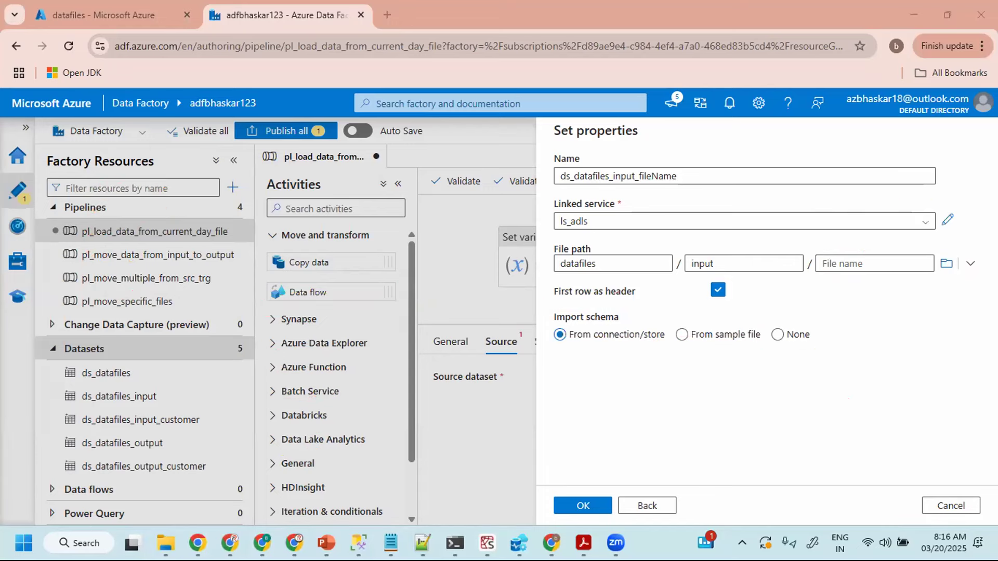
click(783, 339)
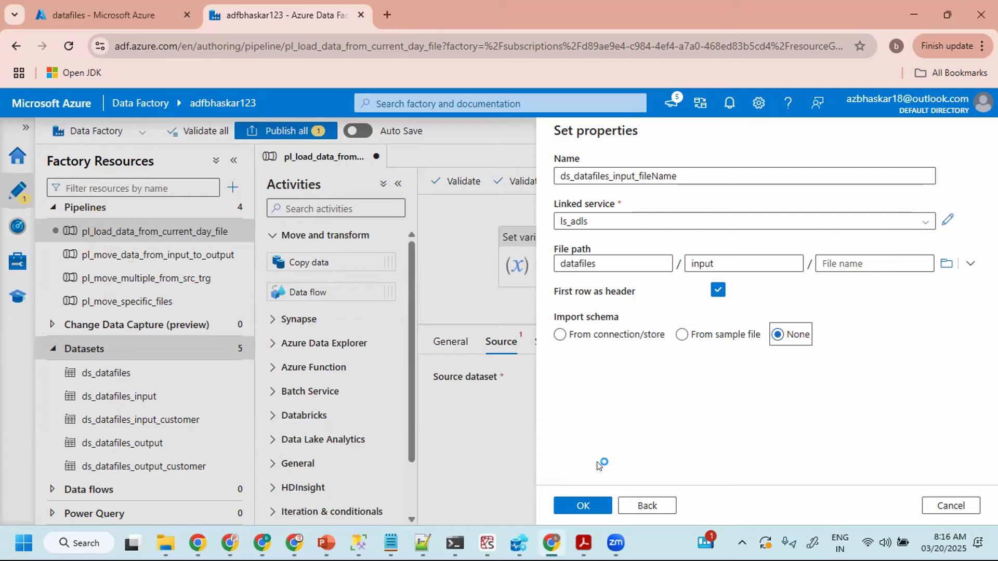
- Create the ds_datafiles_input_fileName dataset, then hide its properties and enlarge its connection settings area
click(572, 507)
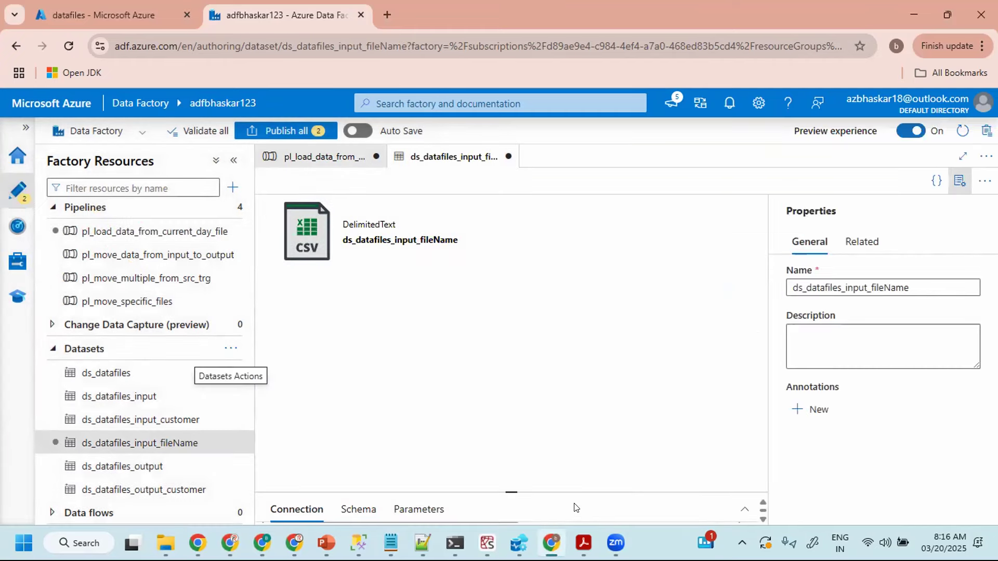
click(959, 181)
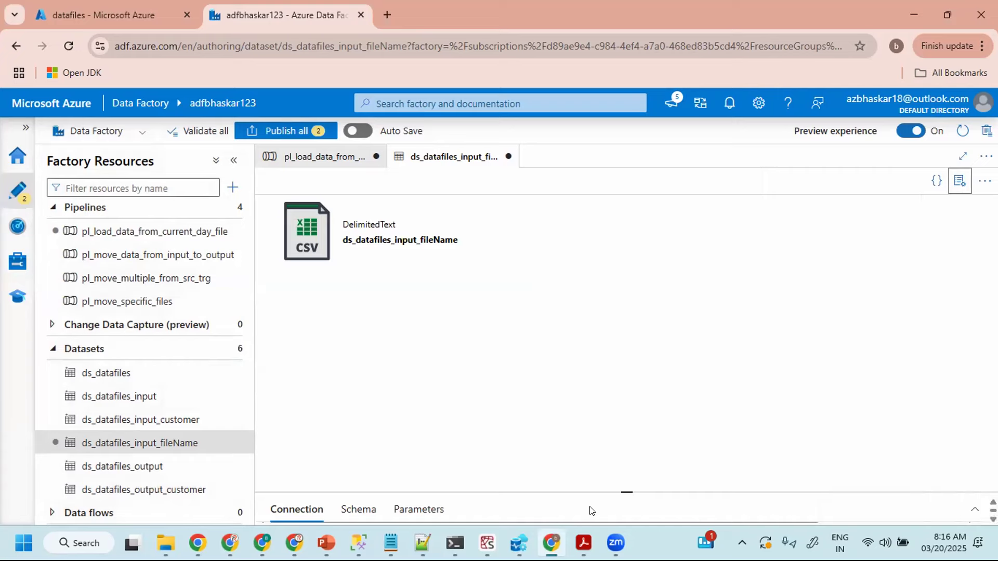
drag(614, 486, 626, 279)
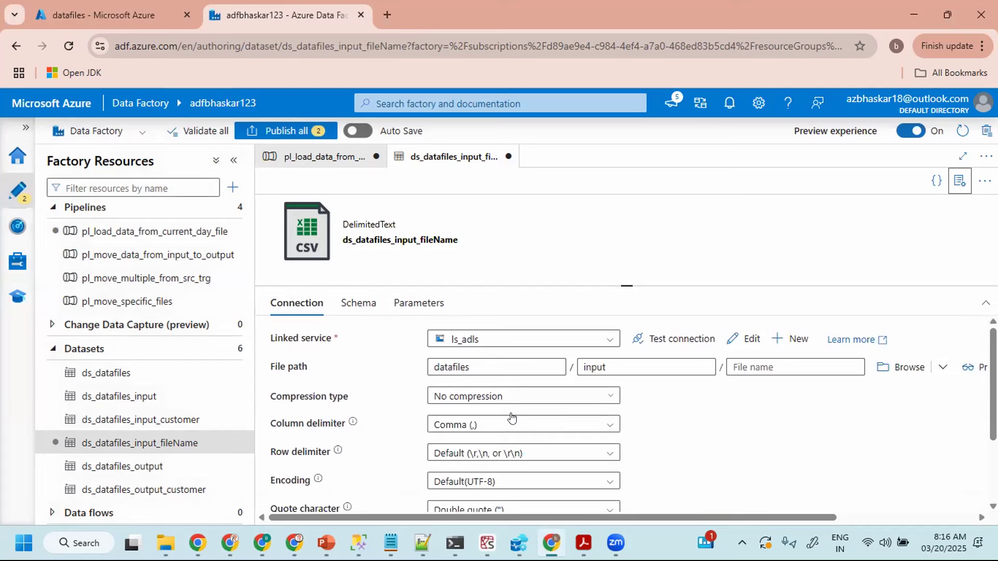
mouse_move(206, 435)
mouse_down()
mouse_move(73, 429)
mouse_move(166, 459)
mouse_move(206, 433)
mouse_up()
drag(41, 365, 128, 359)
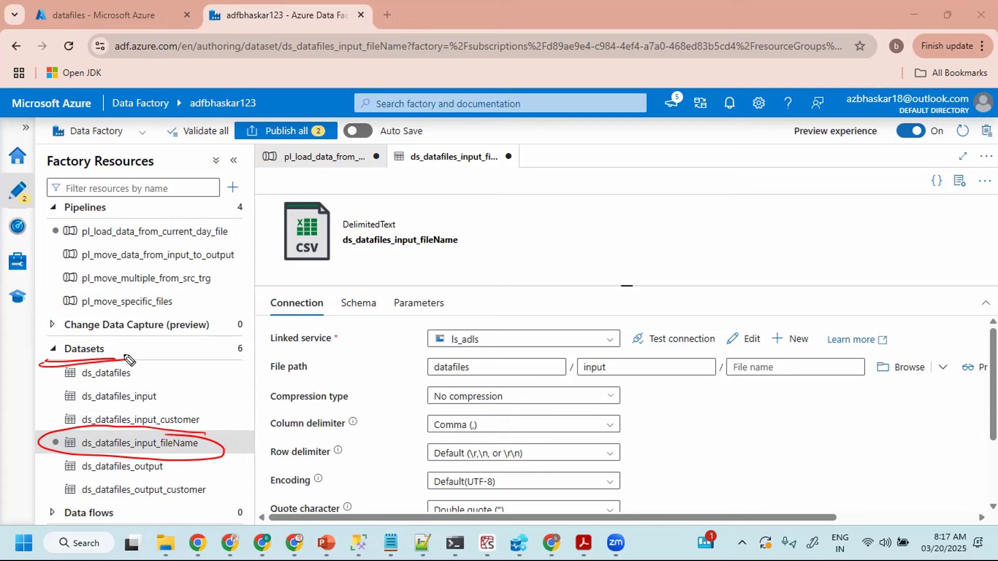
mouse_move(263, 318)
mouse_down()
mouse_move(263, 295)
mouse_move(320, 293)
mouse_move(323, 319)
mouse_move(336, 289)
mouse_move(383, 312)
mouse_move(387, 289)
mouse_move(445, 314)
mouse_move(370, 315)
mouse_up()
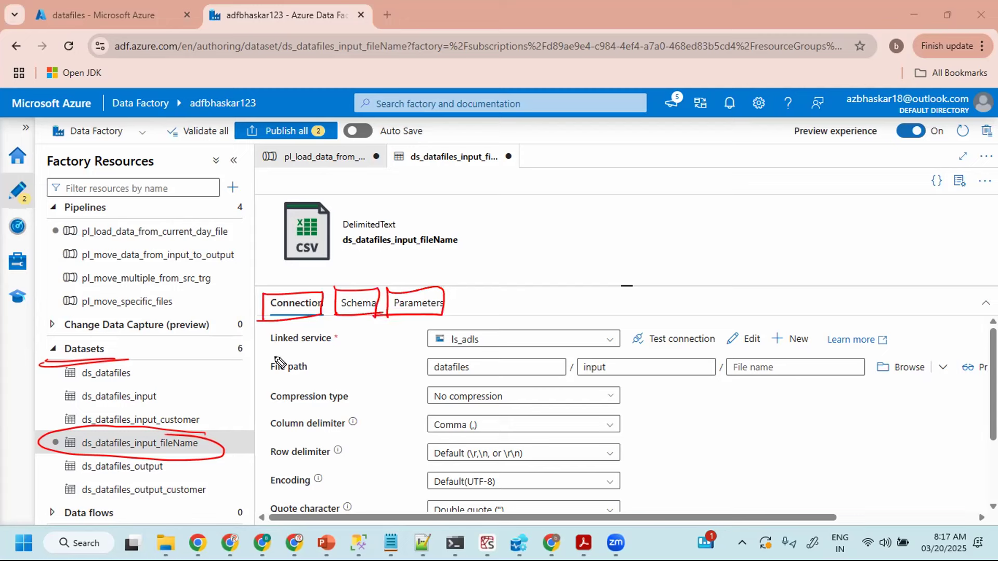
drag(266, 333, 264, 491)
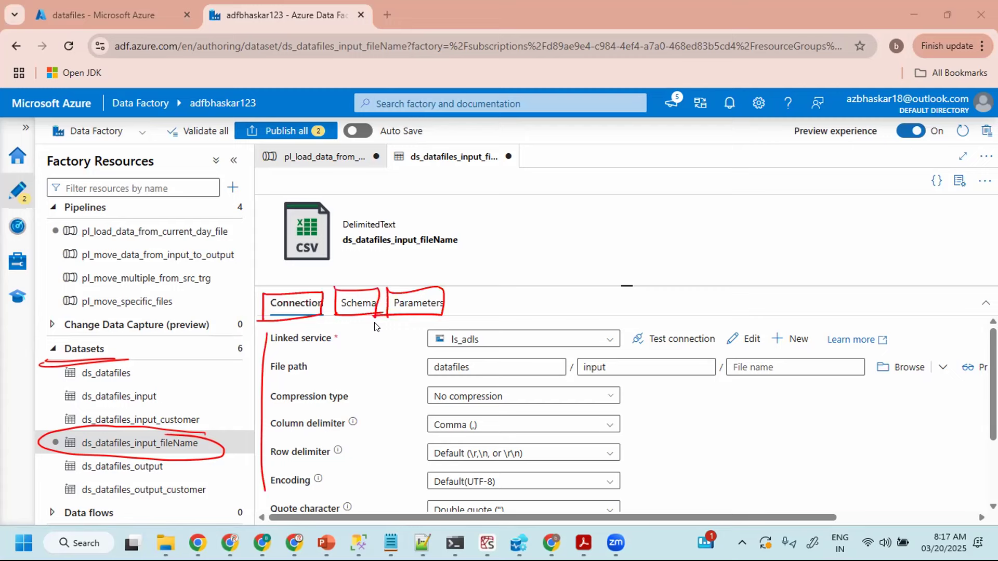
click(344, 308)
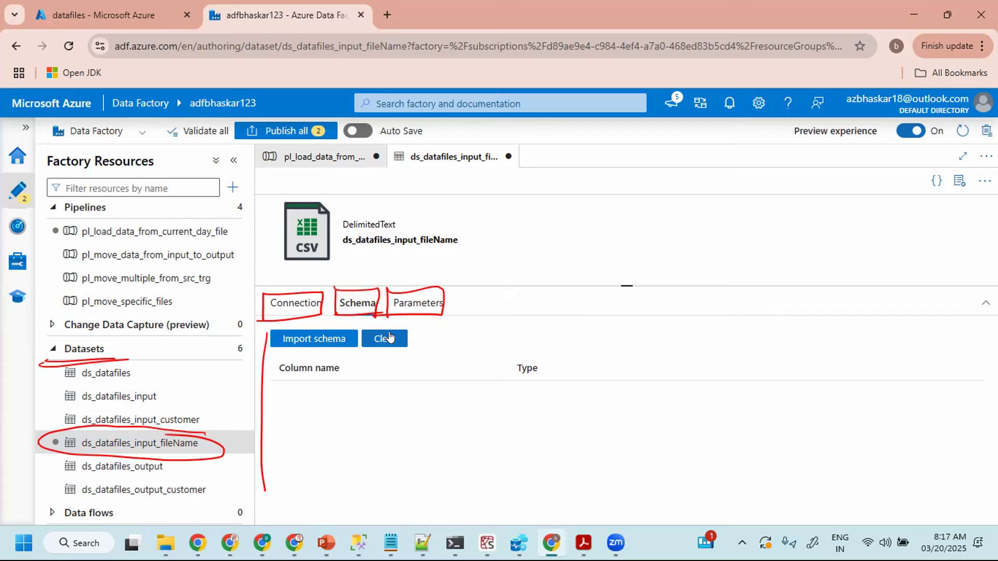
click(416, 303)
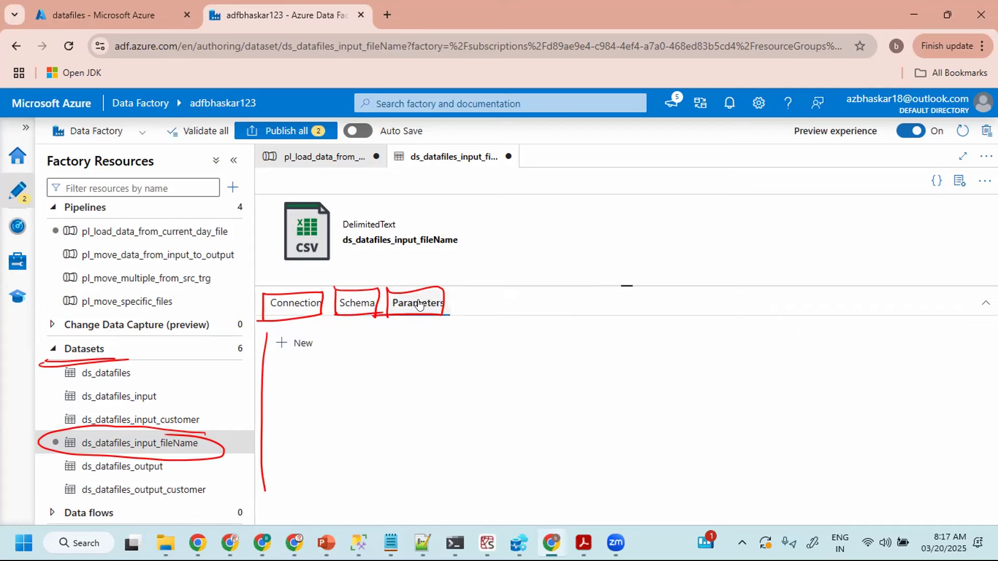
click(306, 303)
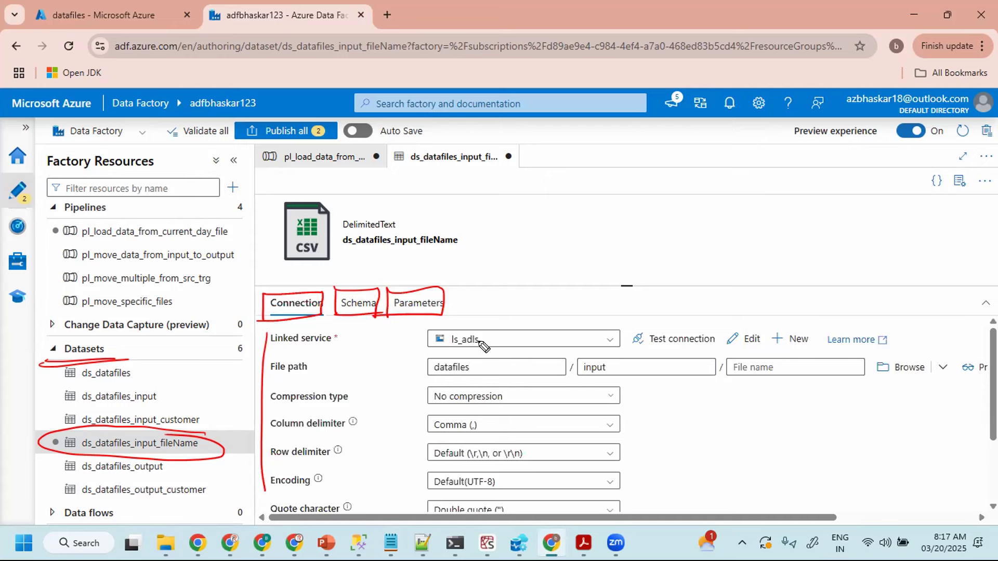
mouse_move(787, 362)
mouse_down()
mouse_move(751, 356)
mouse_move(811, 380)
mouse_move(791, 359)
mouse_up()
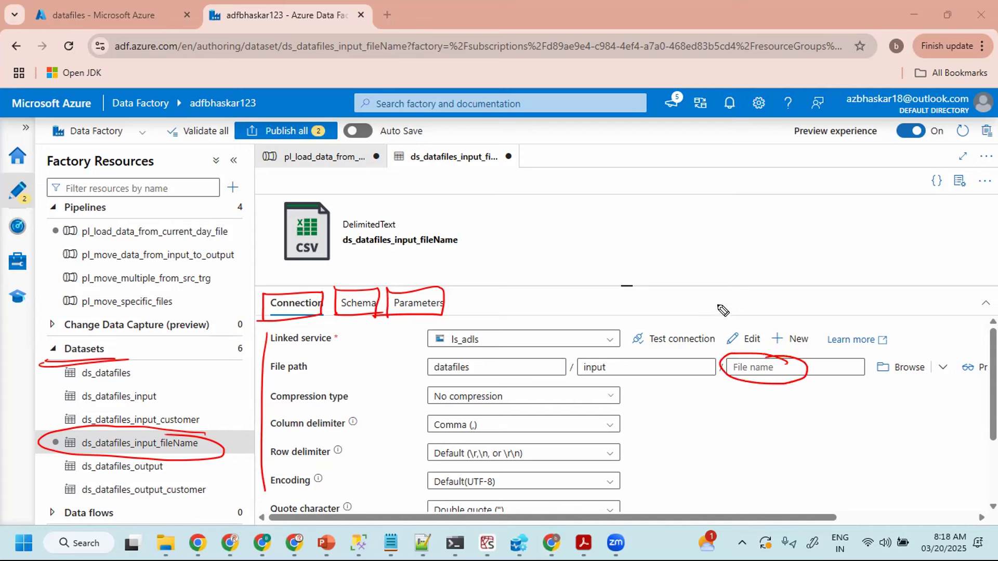
mouse_move(675, 214)
mouse_down()
mouse_move(800, 182)
mouse_move(857, 177)
mouse_move(871, 187)
mouse_move(895, 169)
mouse_move(901, 178)
mouse_up()
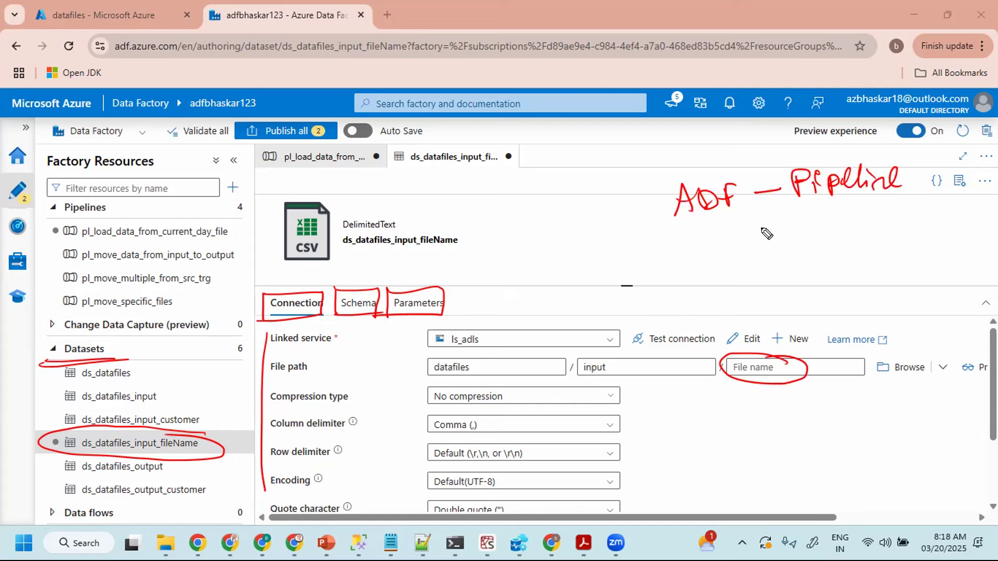
mouse_move(366, 147)
mouse_down()
mouse_move(335, 145)
mouse_move(371, 137)
mouse_move(382, 147)
mouse_up()
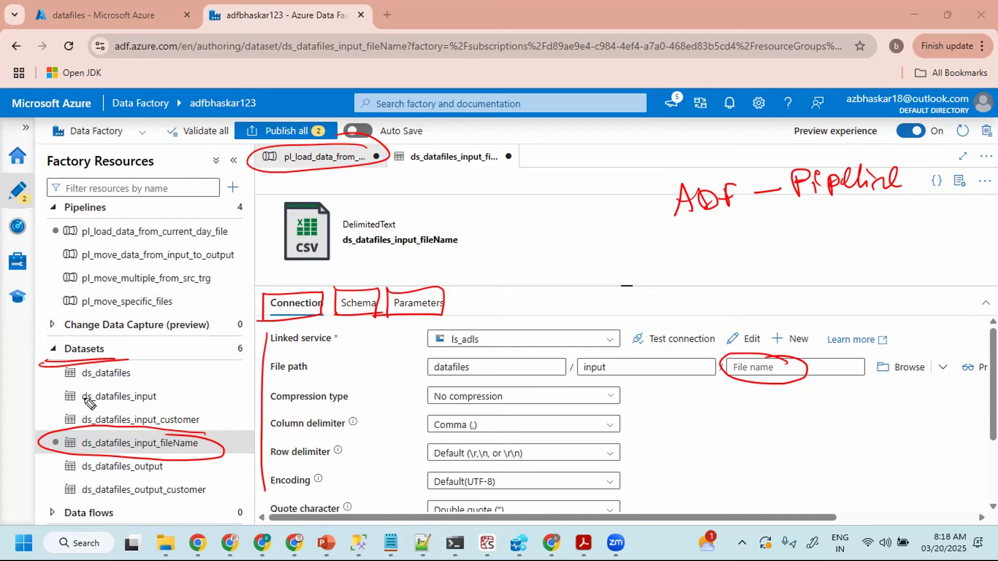
mouse_move(174, 222)
mouse_down()
mouse_move(65, 223)
mouse_move(104, 247)
mouse_move(249, 236)
mouse_move(146, 218)
mouse_up()
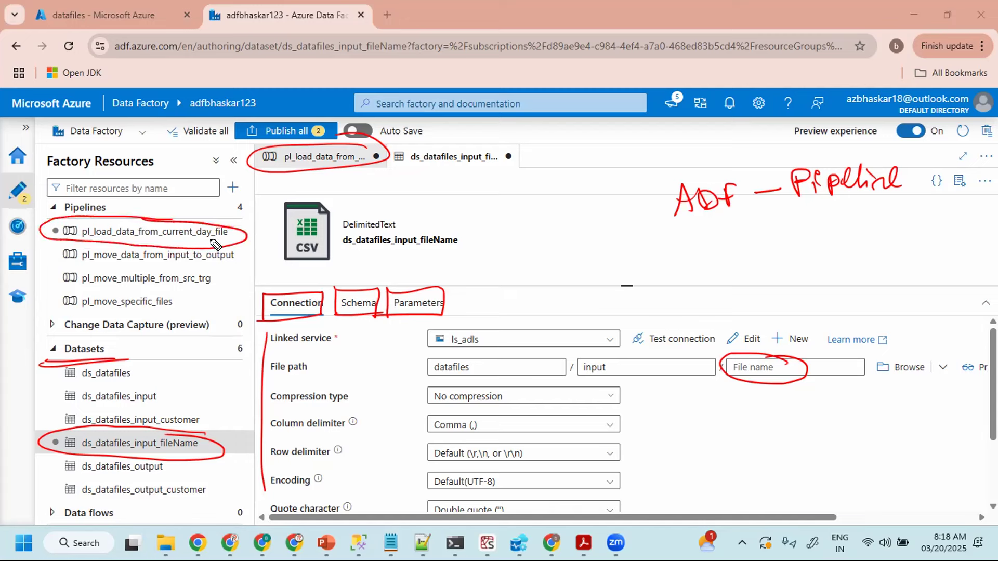
mouse_move(216, 242)
mouse_down()
mouse_move(233, 262)
mouse_move(233, 320)
mouse_move(205, 450)
mouse_move(214, 434)
mouse_up()
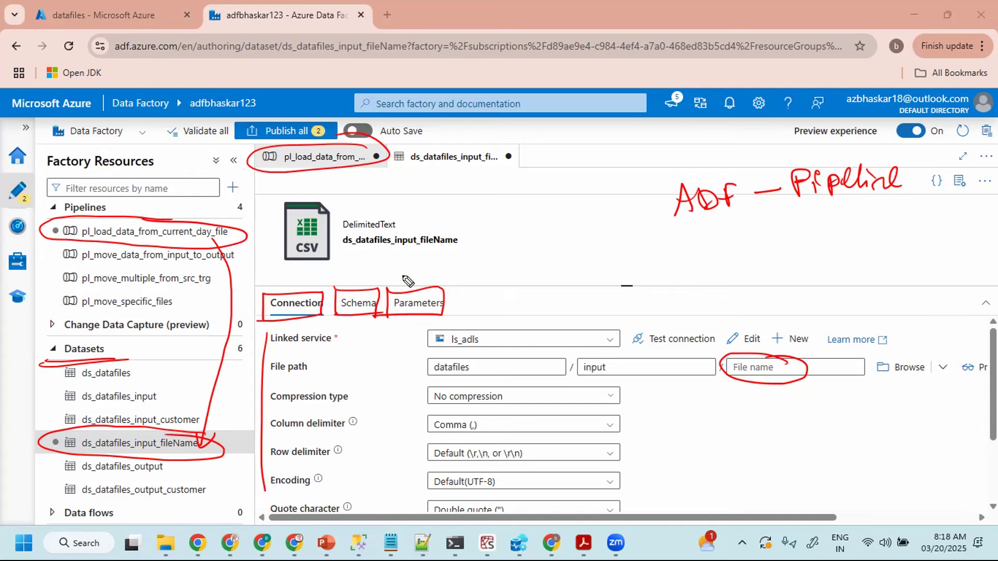
drag(407, 279, 439, 271)
- Add a String parameter named p_file_name to the ds_datafiles_input_fileName dataset, without a default value
click(416, 308)
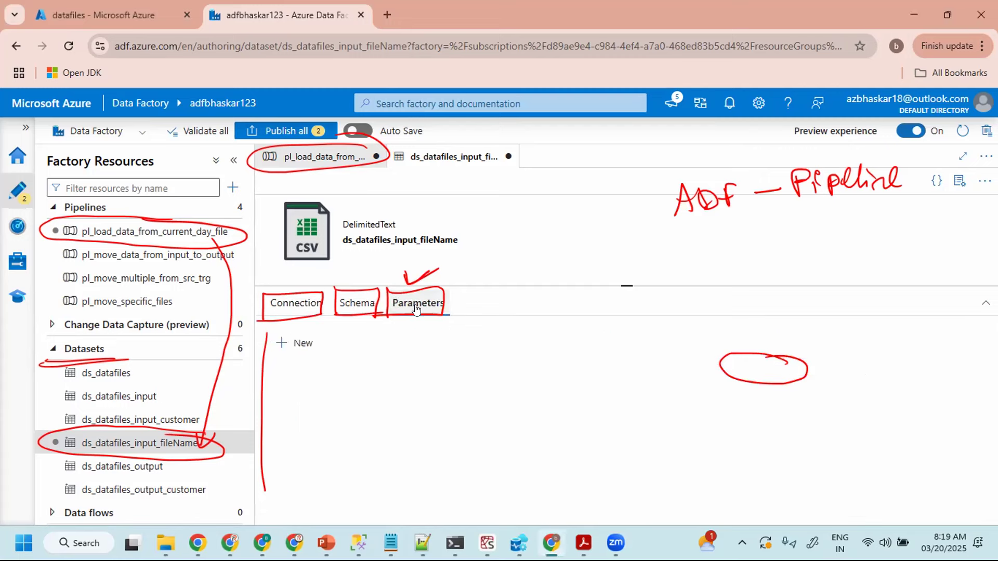
click(298, 341)
click(336, 387)
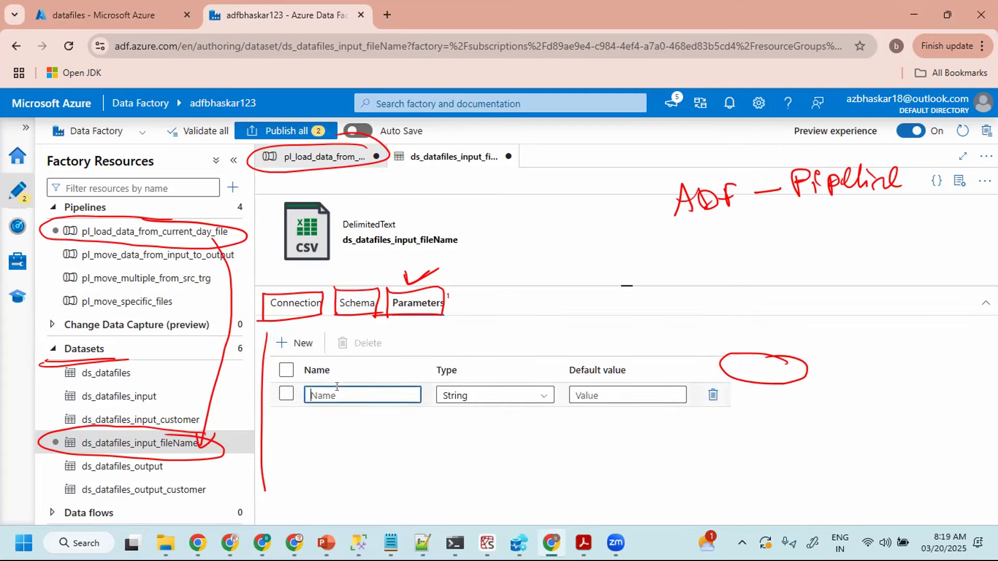
text(p_file_name)
drag(394, 391, 276, 397)
click(322, 419)
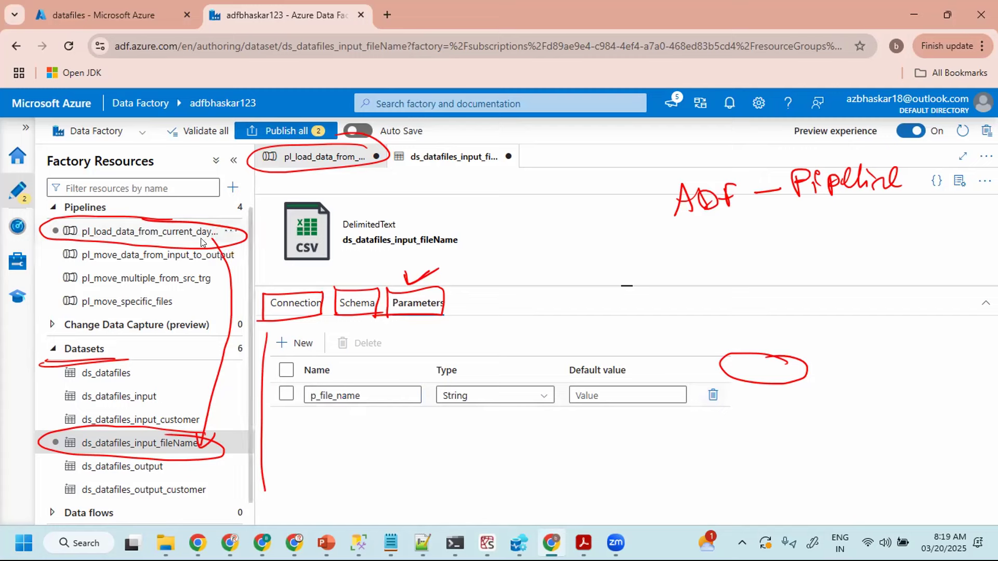
click(297, 305)
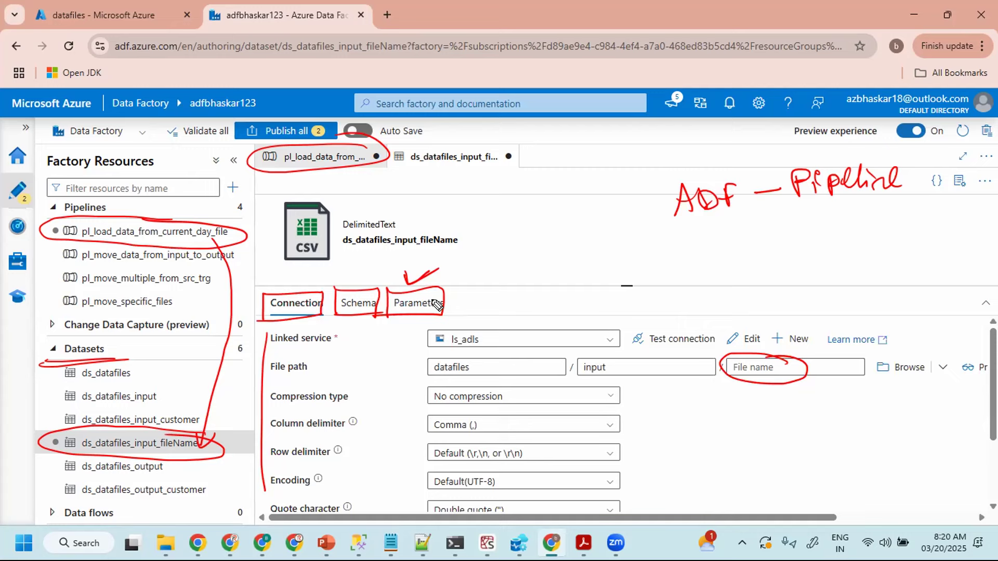
mouse_move(439, 301)
mouse_down()
mouse_move(499, 275)
mouse_move(629, 267)
mouse_move(752, 327)
mouse_move(755, 360)
mouse_move(769, 346)
mouse_up()
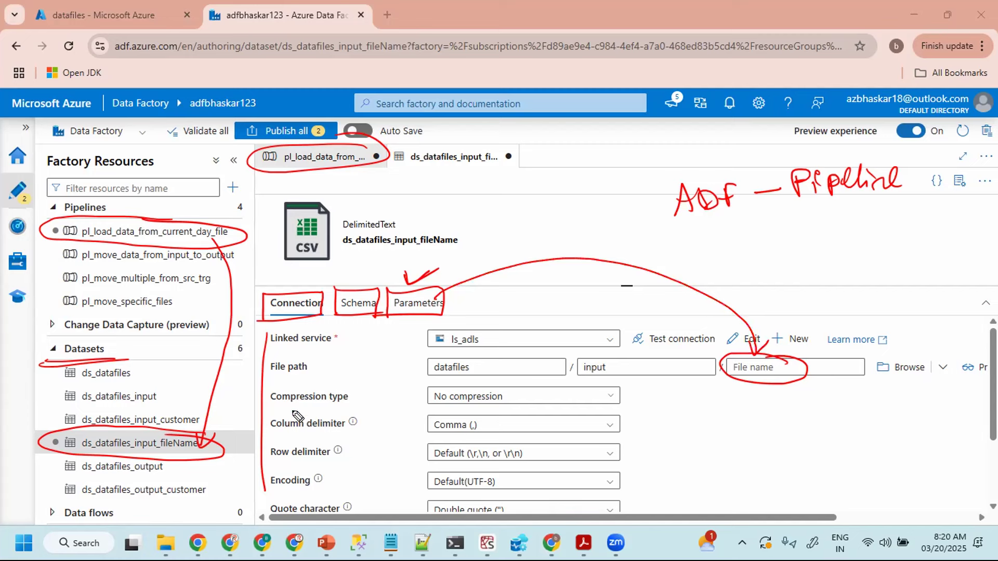
drag(266, 379, 331, 372)
click(779, 369)
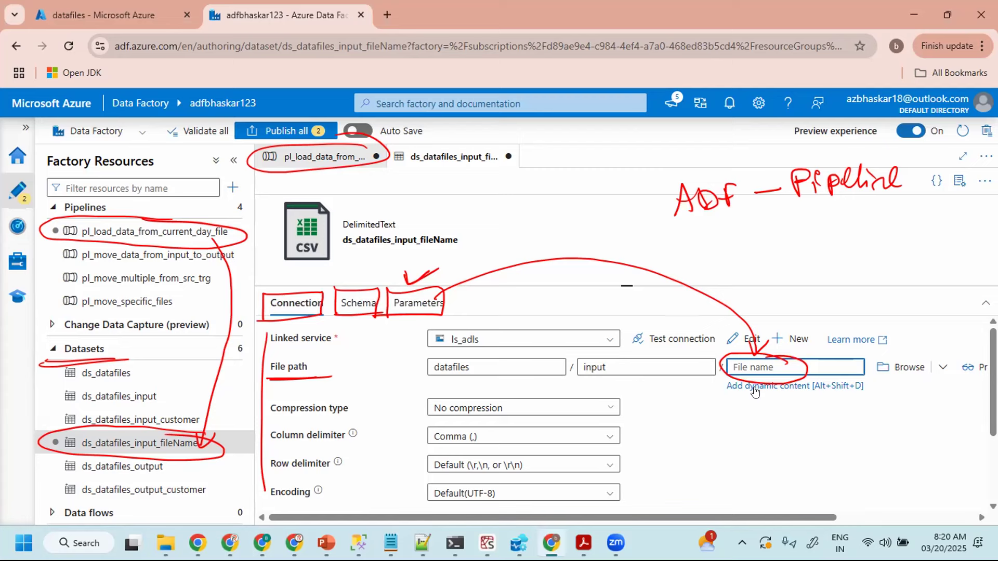
click(751, 387)
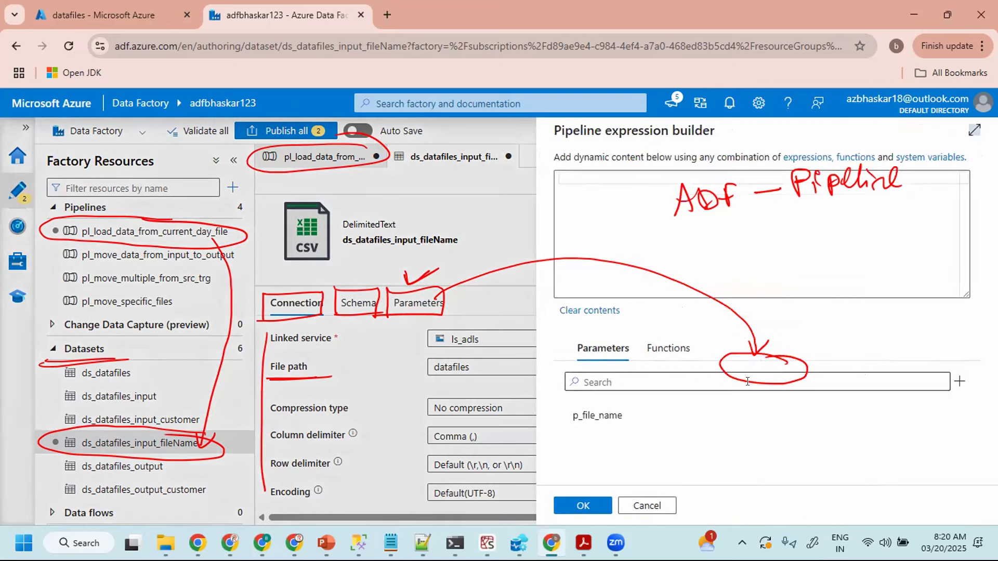
click(602, 416)
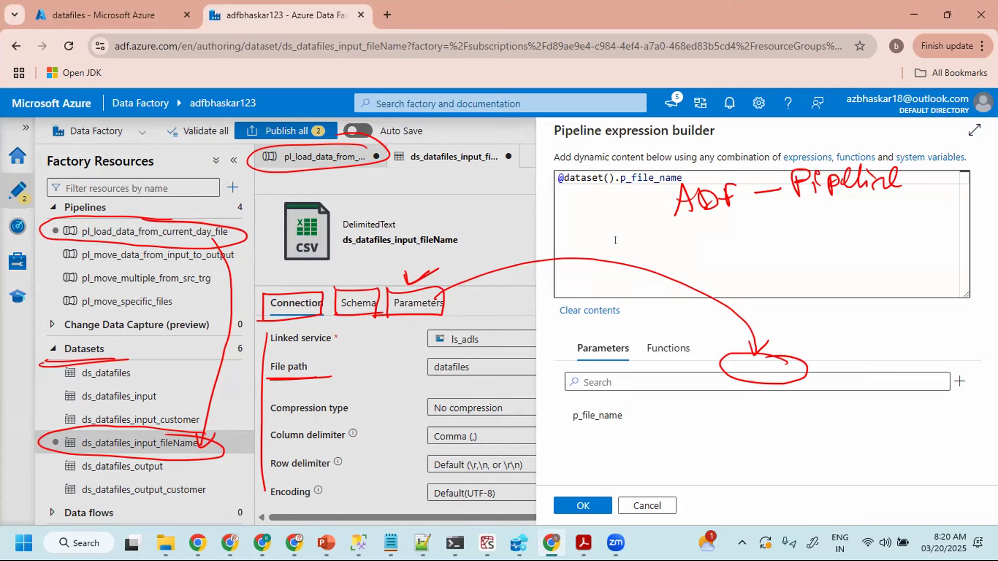
drag(559, 185, 680, 182)
mouse_move(617, 185)
mouse_down()
mouse_move(673, 185)
mouse_move(602, 155)
mouse_up()
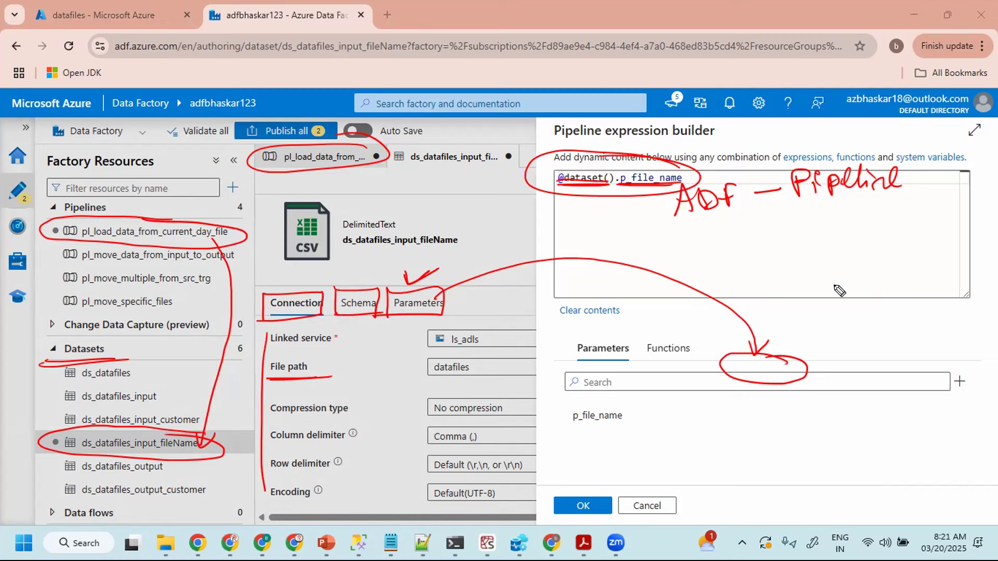
mouse_move(786, 236)
mouse_down()
mouse_move(841, 255)
mouse_move(882, 241)
mouse_up()
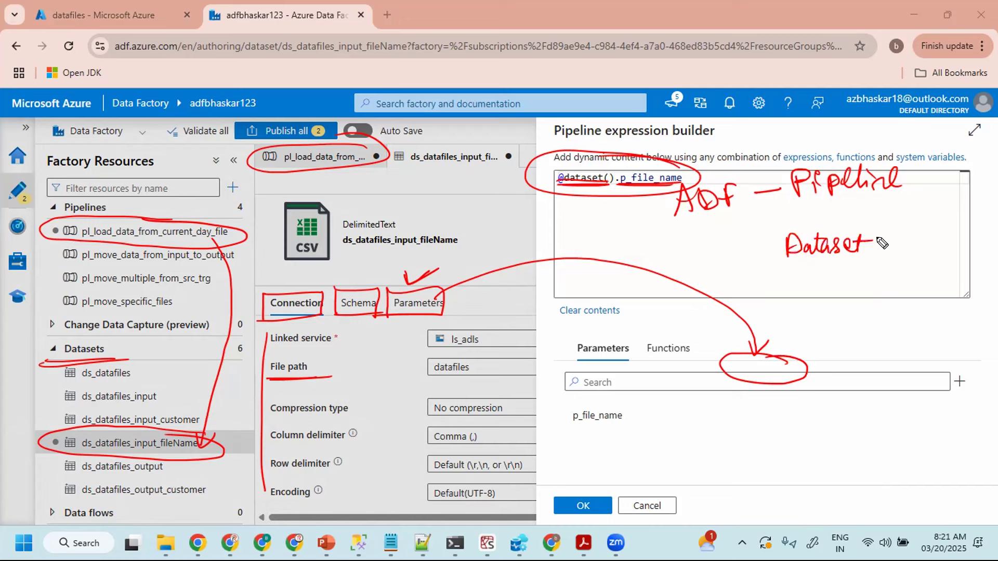
drag(795, 268, 868, 283)
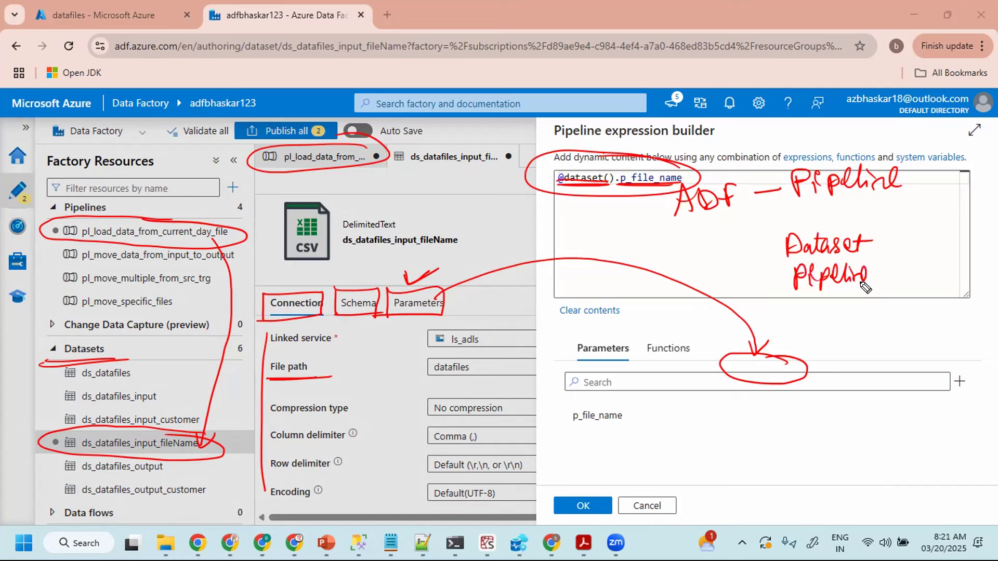
mouse_move(807, 307)
mouse_down()
mouse_move(801, 314)
mouse_move(822, 325)
mouse_move(912, 309)
mouse_move(917, 325)
mouse_move(930, 311)
mouse_move(951, 318)
mouse_up()
mouse_move(837, 324)
mouse_down()
mouse_move(940, 322)
mouse_move(914, 326)
mouse_up()
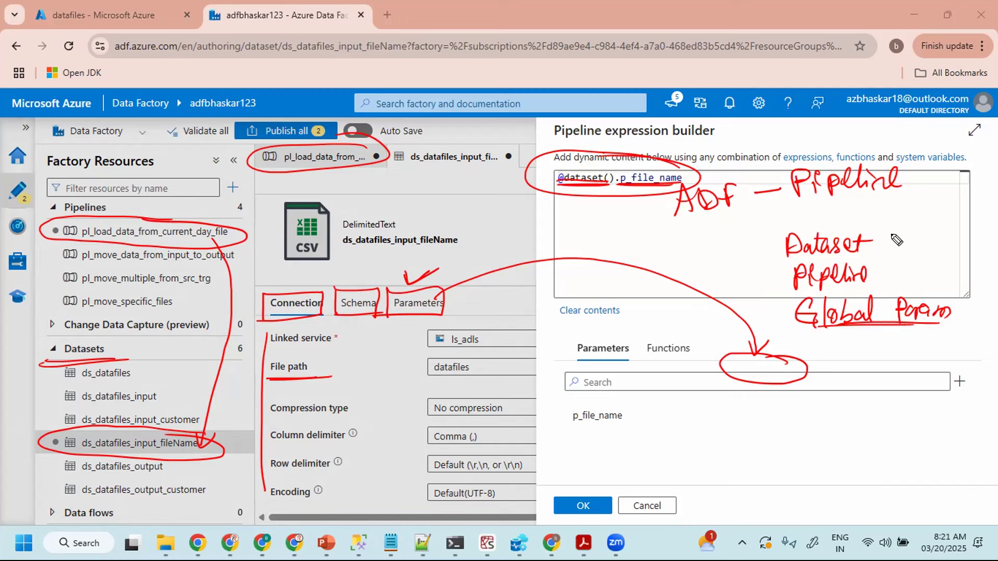
drag(885, 237, 932, 235)
key(e)
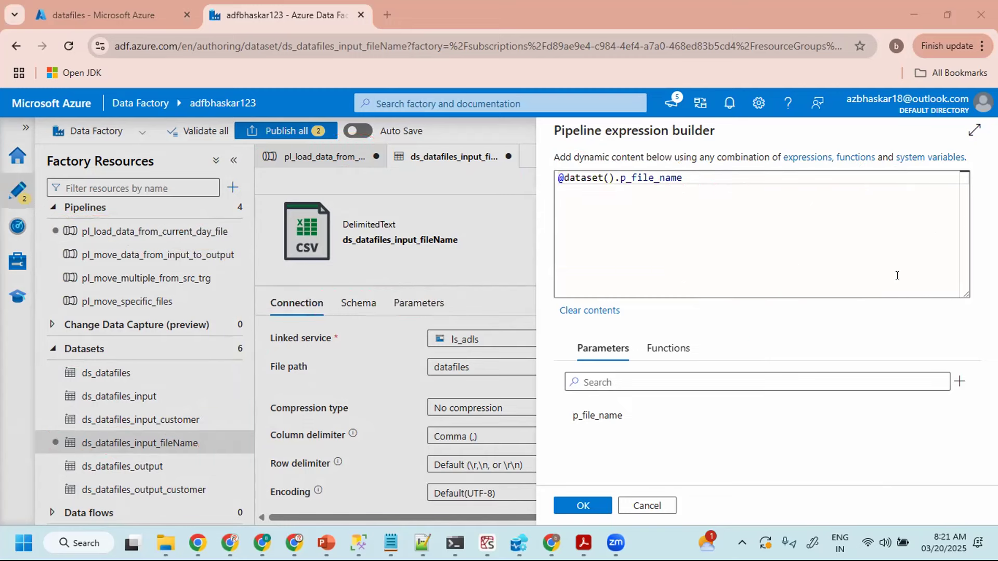
- Apply the parameter expression as the file name in the dataset's connection
click(579, 504)
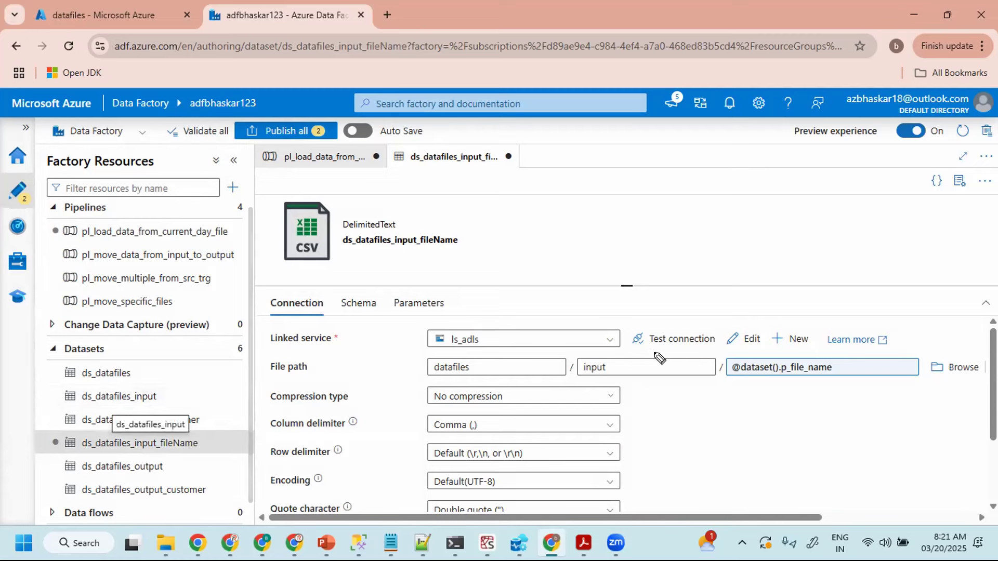
drag(611, 360, 565, 356)
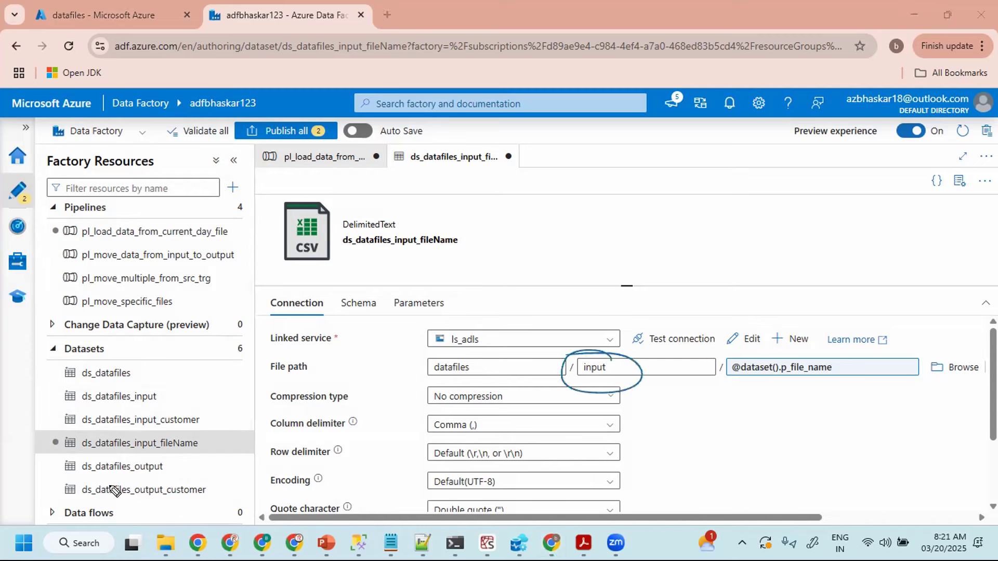
drag(519, 219, 558, 221)
drag(512, 246, 562, 238)
drag(605, 291, 606, 337)
drag(597, 255, 638, 266)
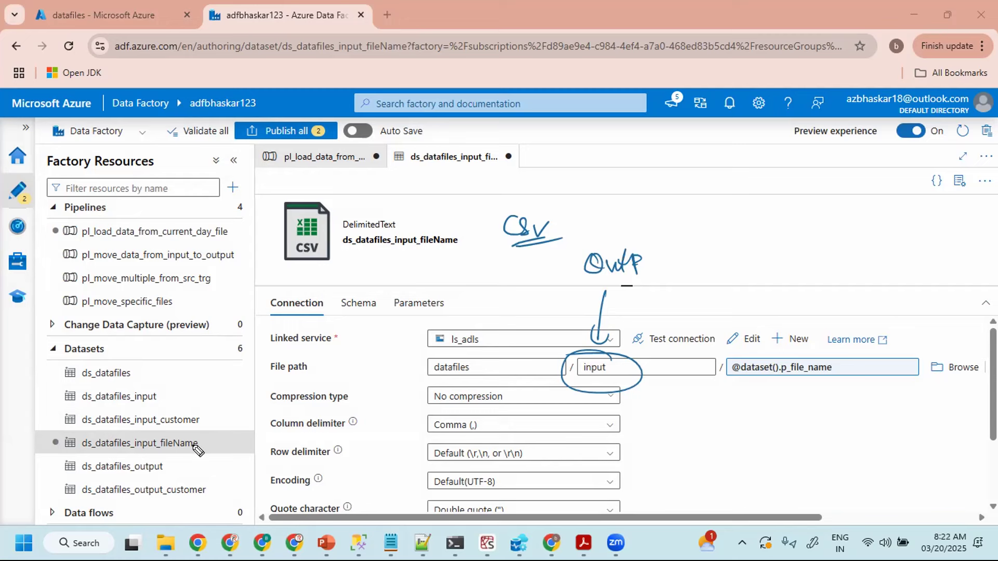
mouse_move(208, 436)
mouse_down()
mouse_move(78, 437)
mouse_move(234, 451)
mouse_move(208, 437)
mouse_up()
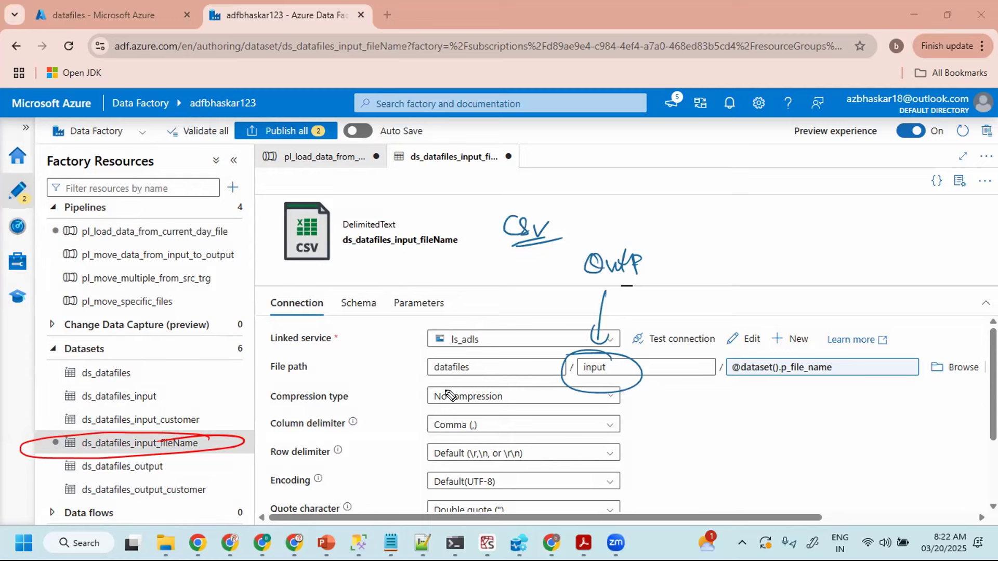
key(Escape)
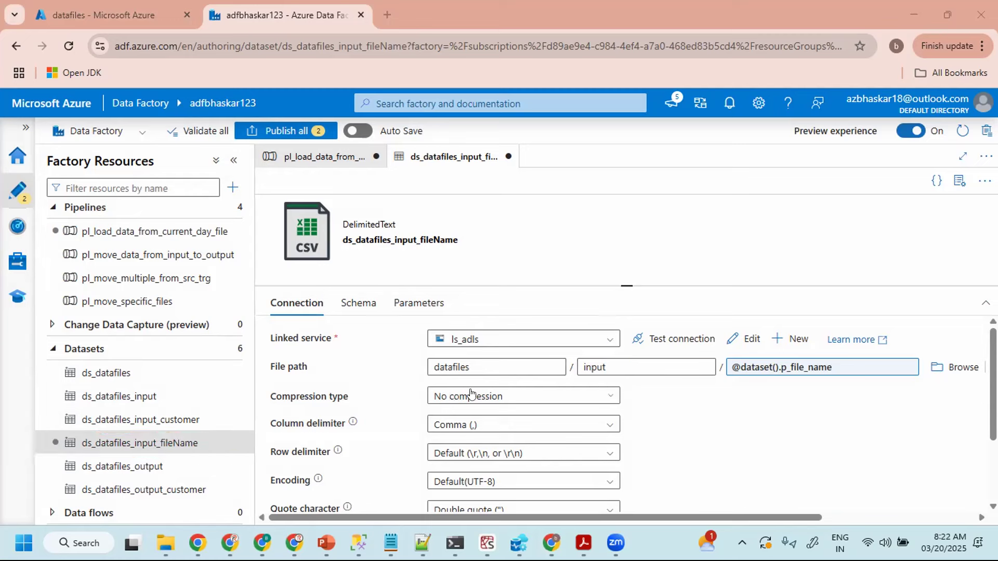
- Clone the ds_datafiles_input_fileName dataset, name the copy ds_datafiles_output_fileName, and hide its properties
click(230, 443)
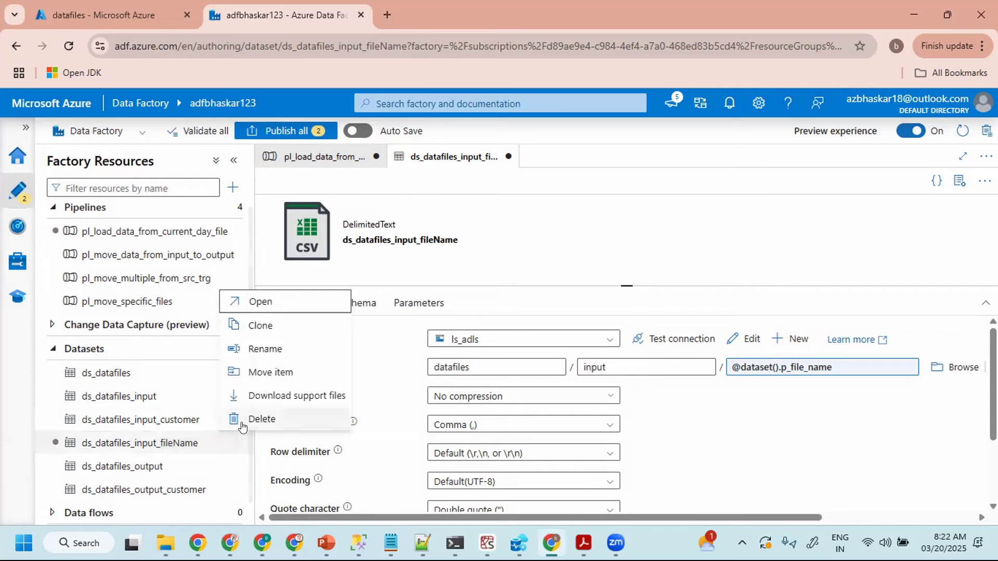
click(263, 326)
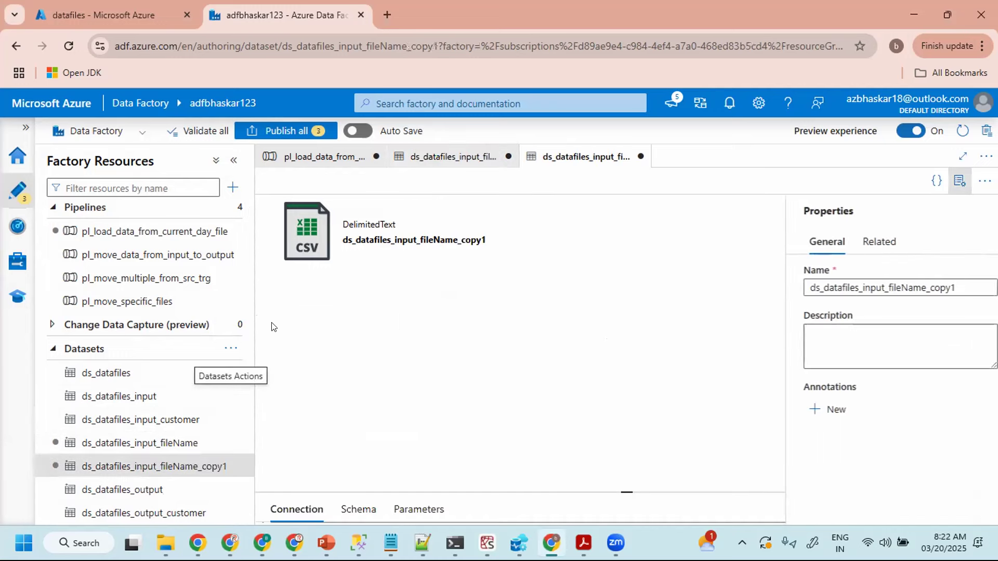
double_click(848, 284)
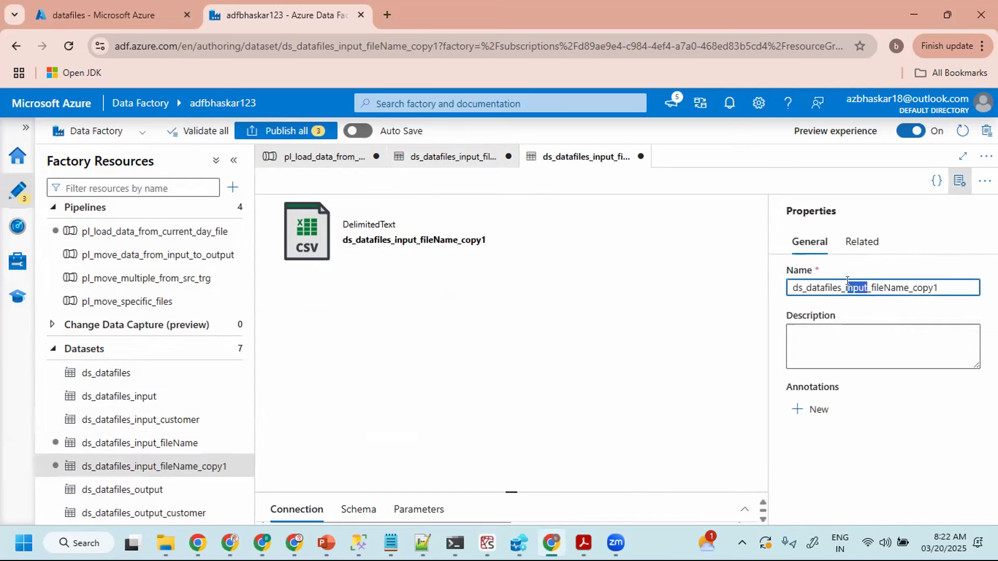
key(BackSpace)
text(output)
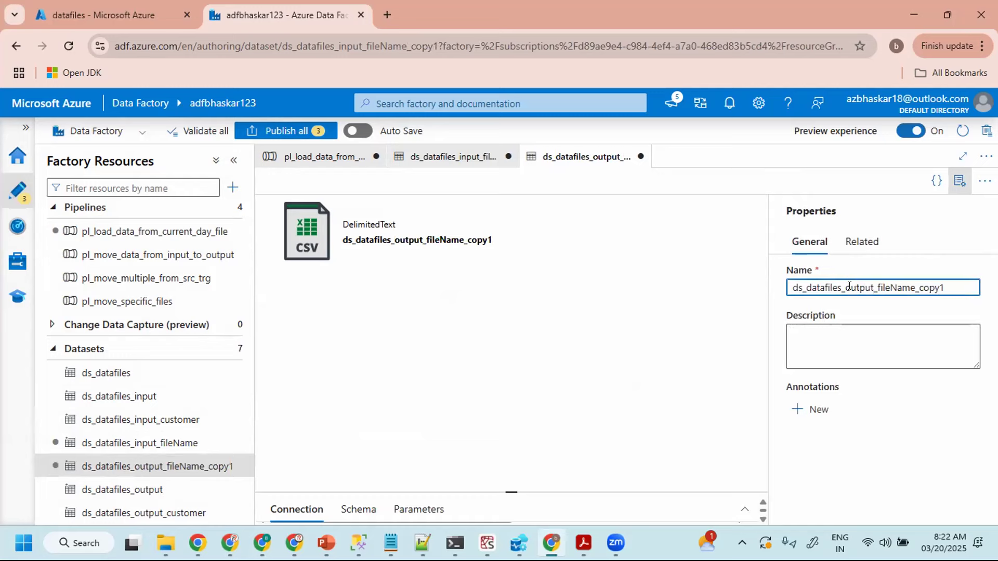
drag(916, 287, 945, 287)
key(BackSpace)
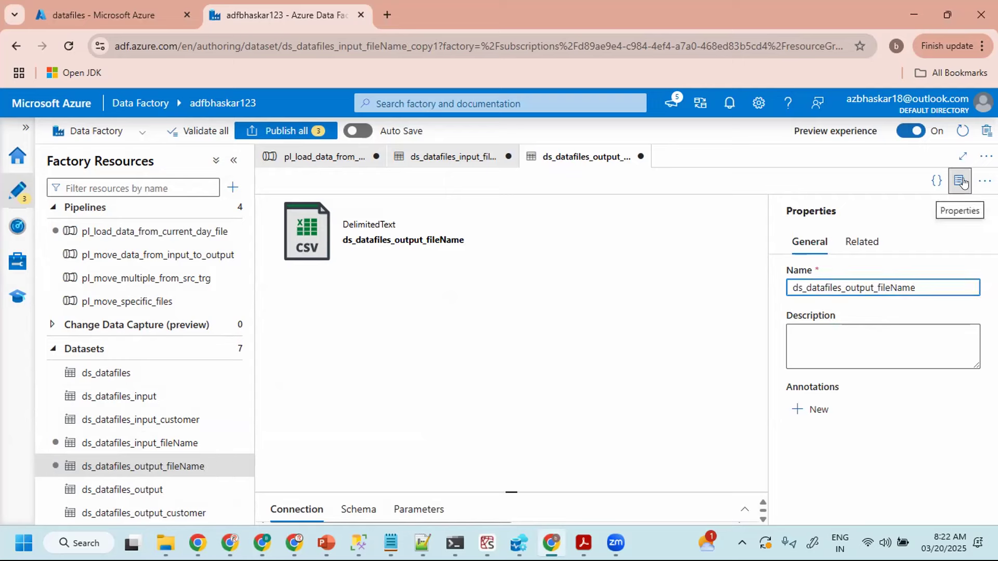
click(959, 180)
- Set the folder in the ds_datafiles_output_fileName dataset's file path to output and check the dataset's parameters
drag(620, 487, 613, 268)
drag(616, 354, 576, 355)
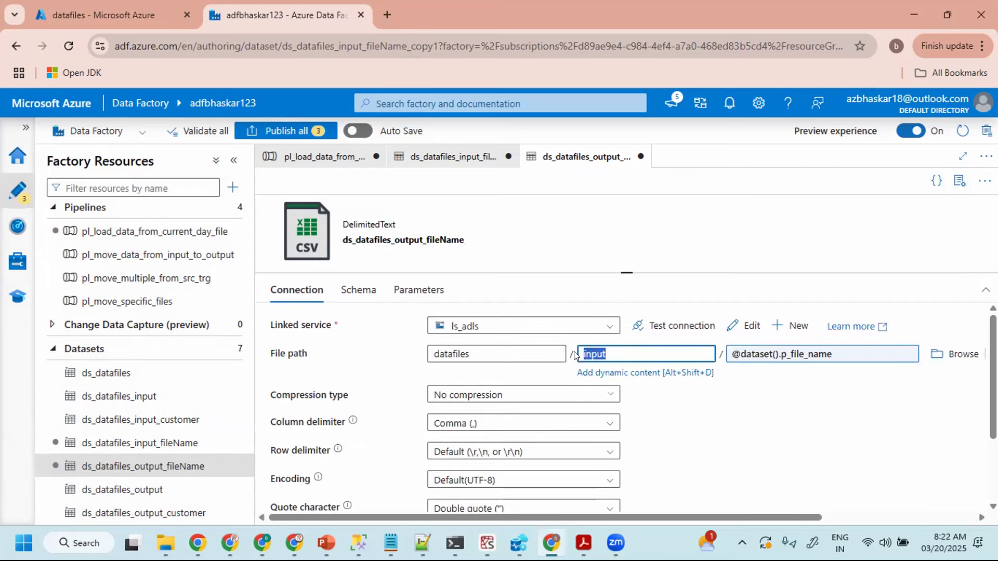
text(ou)
click(695, 406)
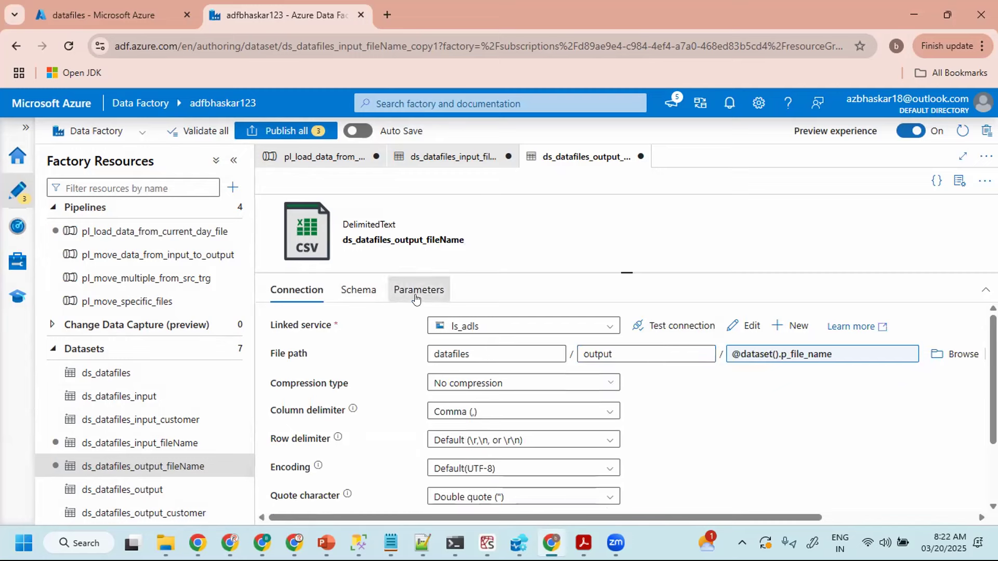
click(416, 291)
click(286, 291)
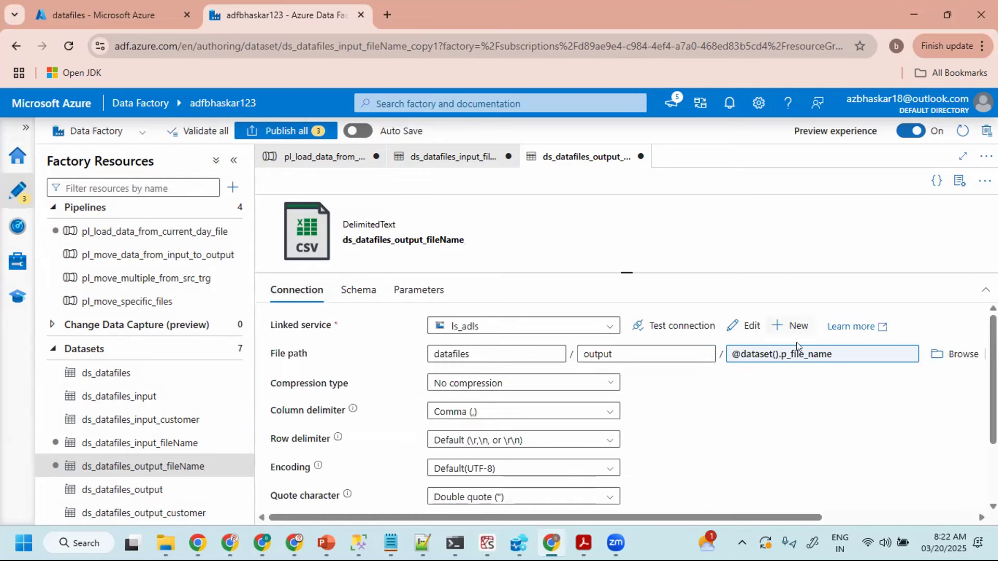
drag(521, 270, 521, 338)
drag(168, 439, 171, 450)
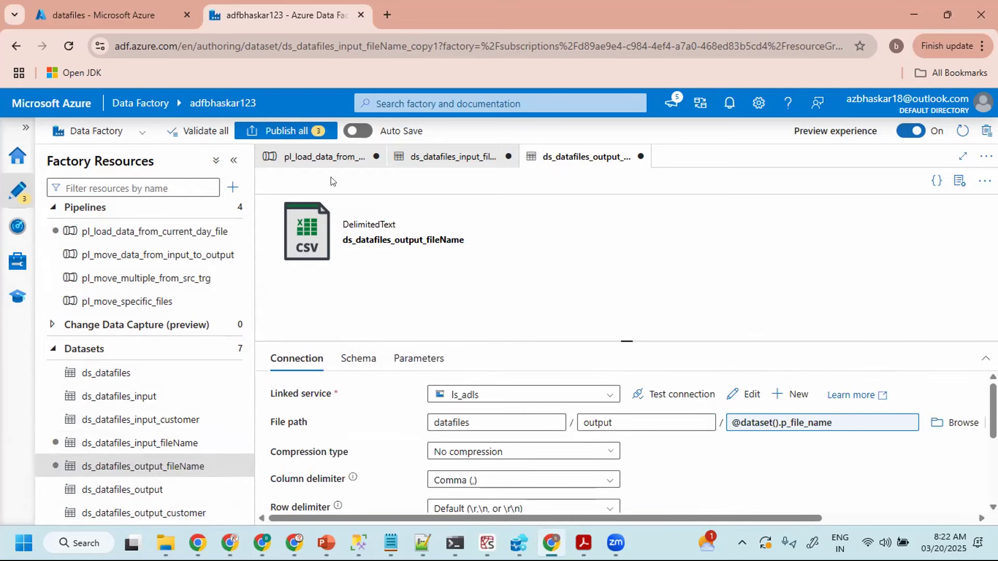
- In the pl_load_data_from_current_day_file pipeline, set the Copy data1 activity's source dataset to ds_datafiles_input_fileName and enlarge the area with its dataset properties
click(297, 160)
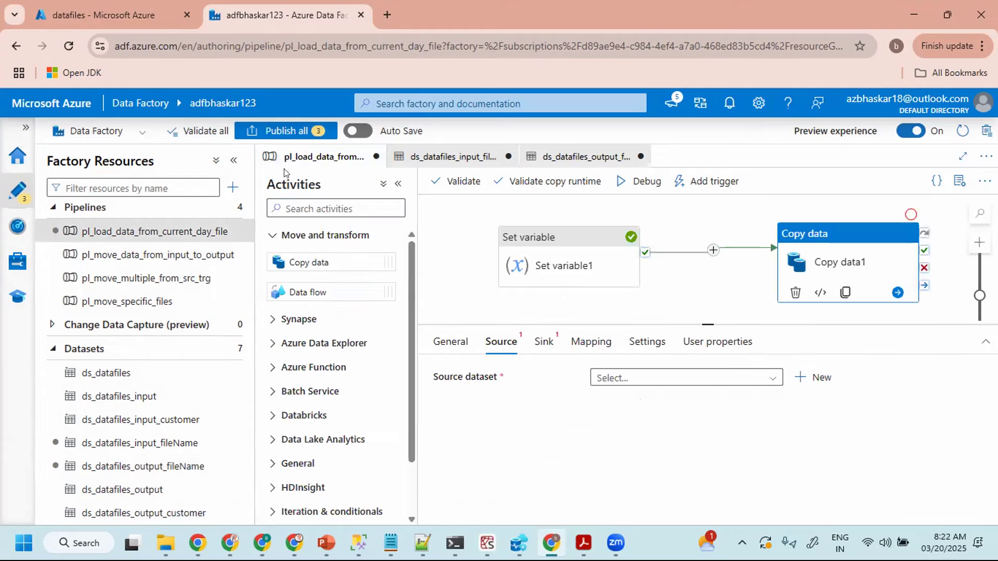
click(234, 160)
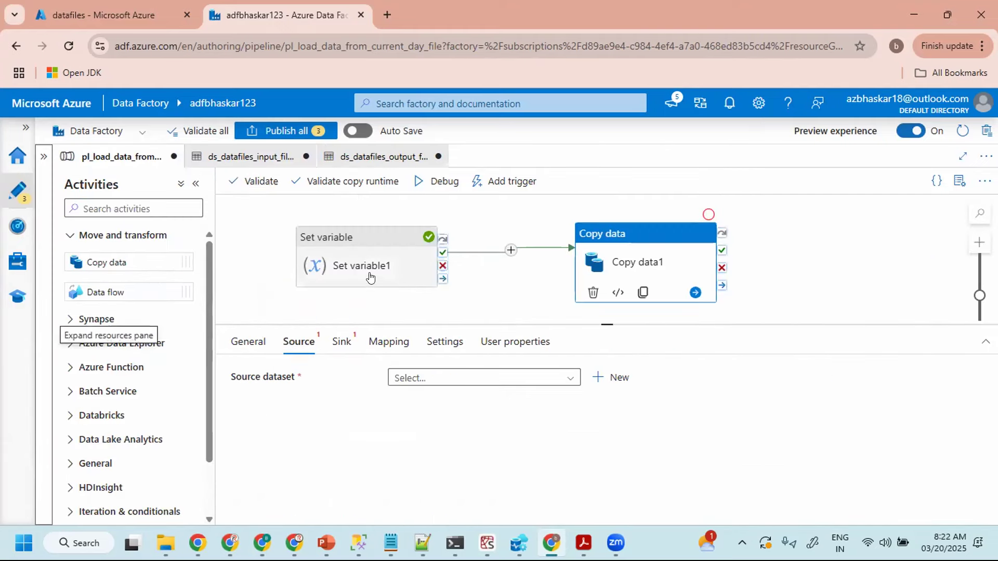
drag(463, 324, 462, 388)
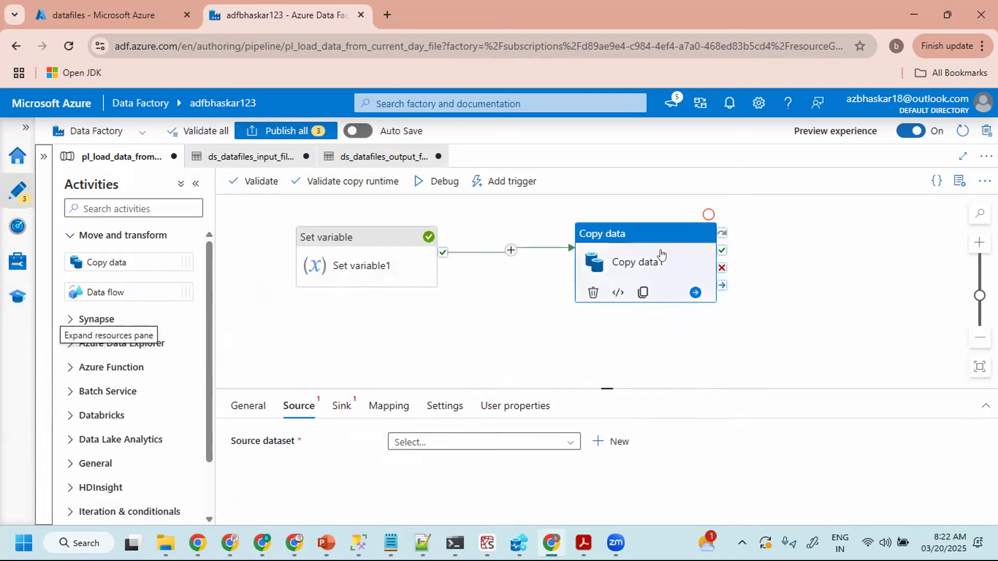
drag(660, 259, 637, 256)
click(289, 407)
drag(369, 388, 378, 337)
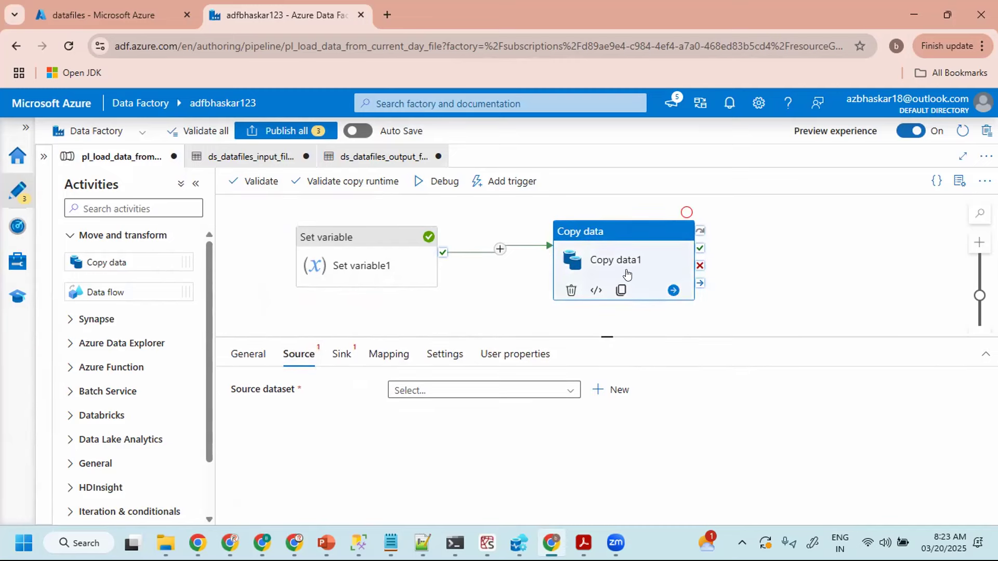
click(442, 391)
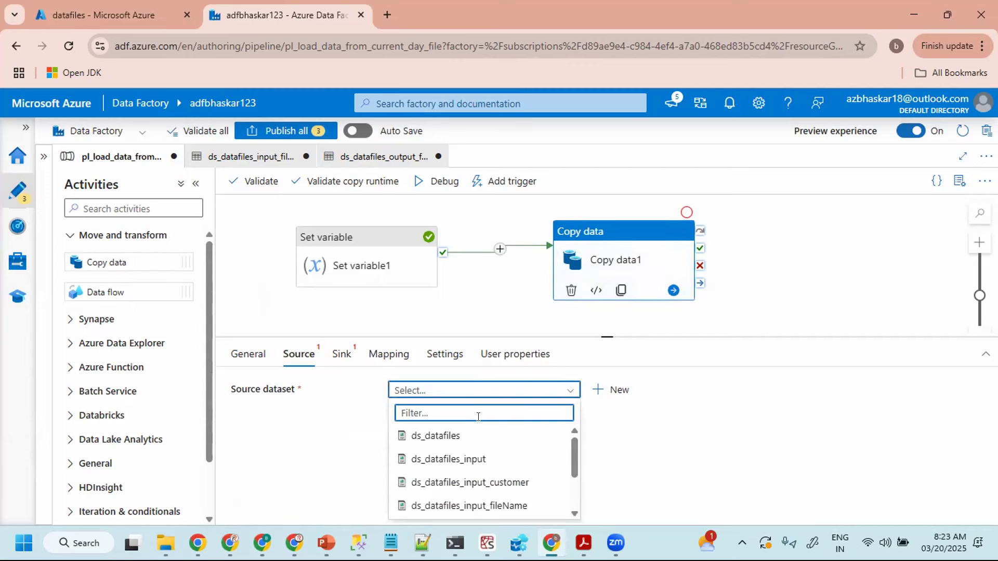
drag(573, 447, 573, 457)
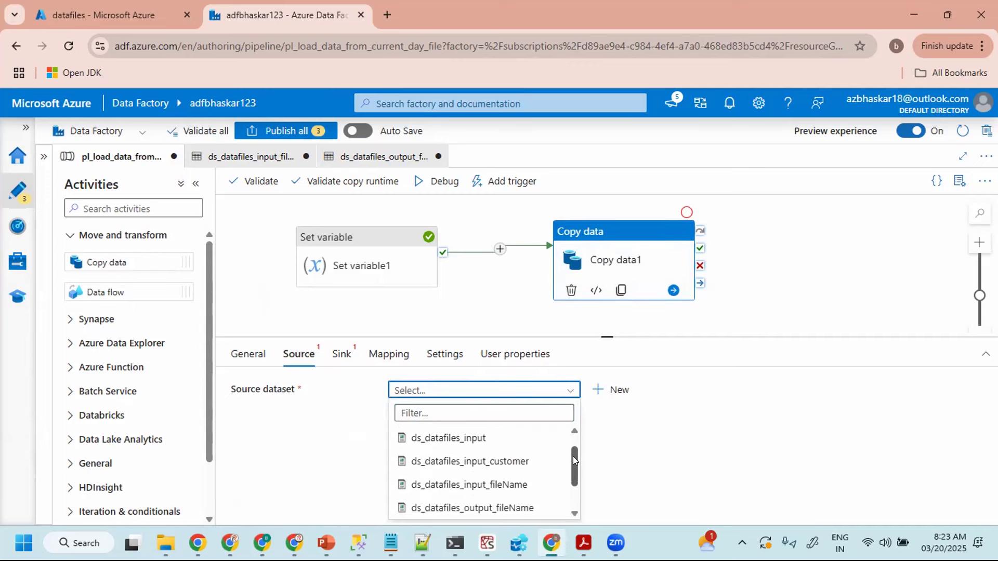
click(488, 487)
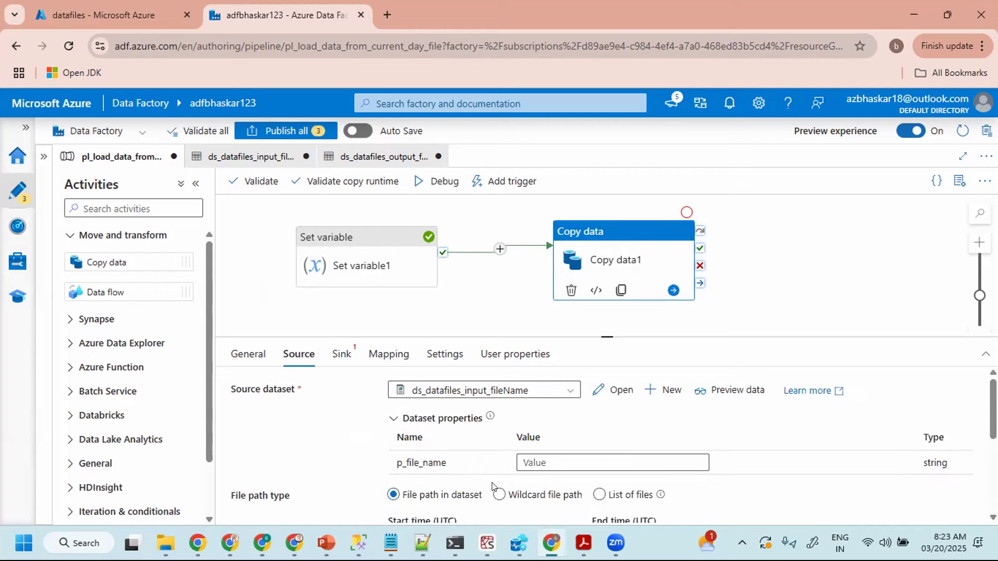
click(193, 182)
drag(508, 334, 493, 275)
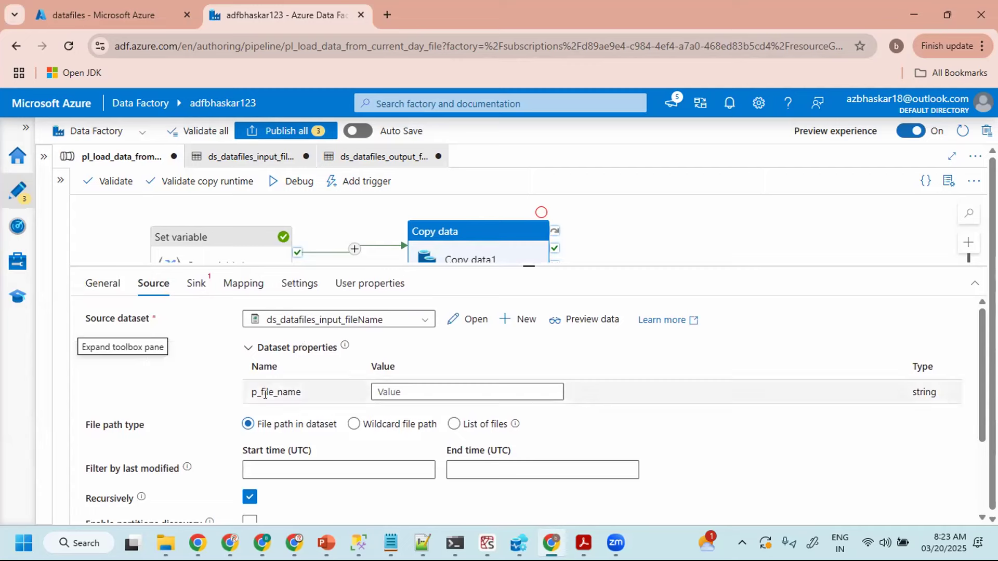
drag(250, 387, 297, 391)
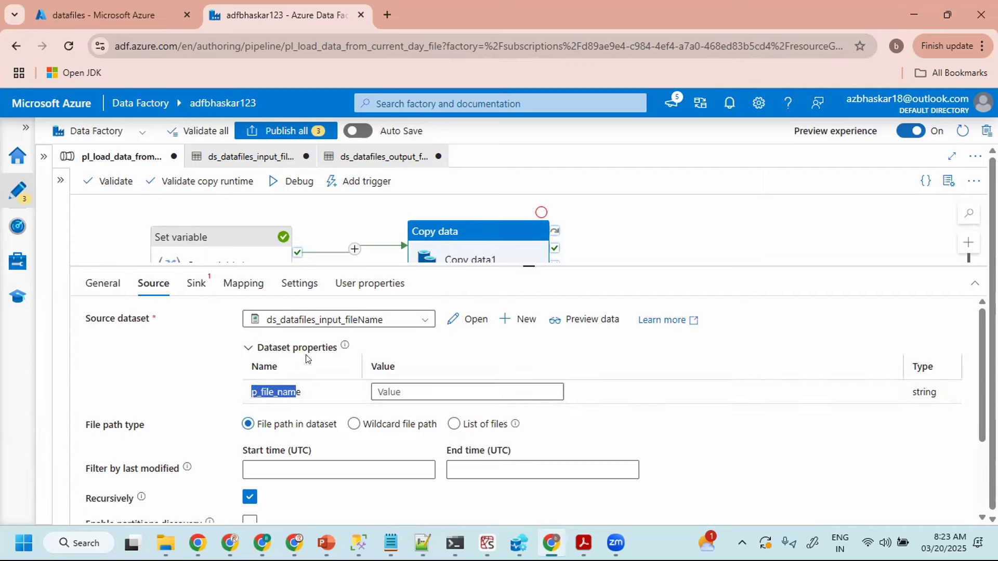
- Switch the source dataset to ds_datafiles_input_customer for comparison and back to ds_datafiles_input_fileName
click(329, 321)
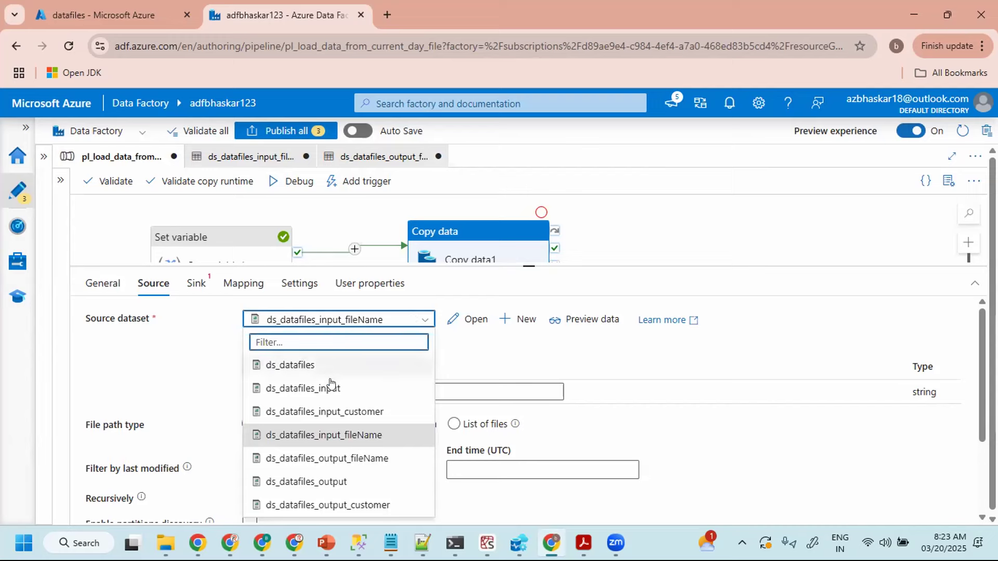
click(341, 412)
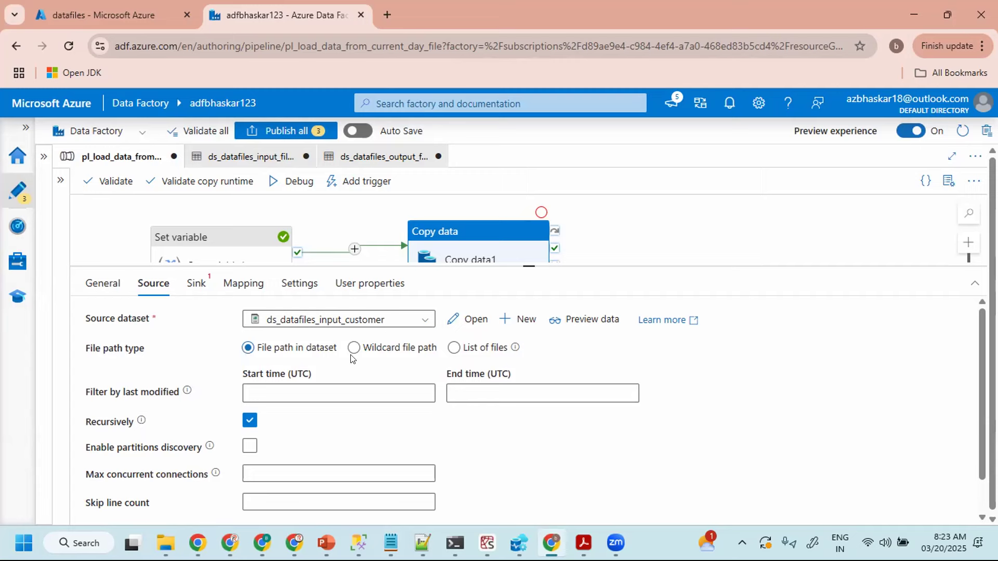
click(314, 320)
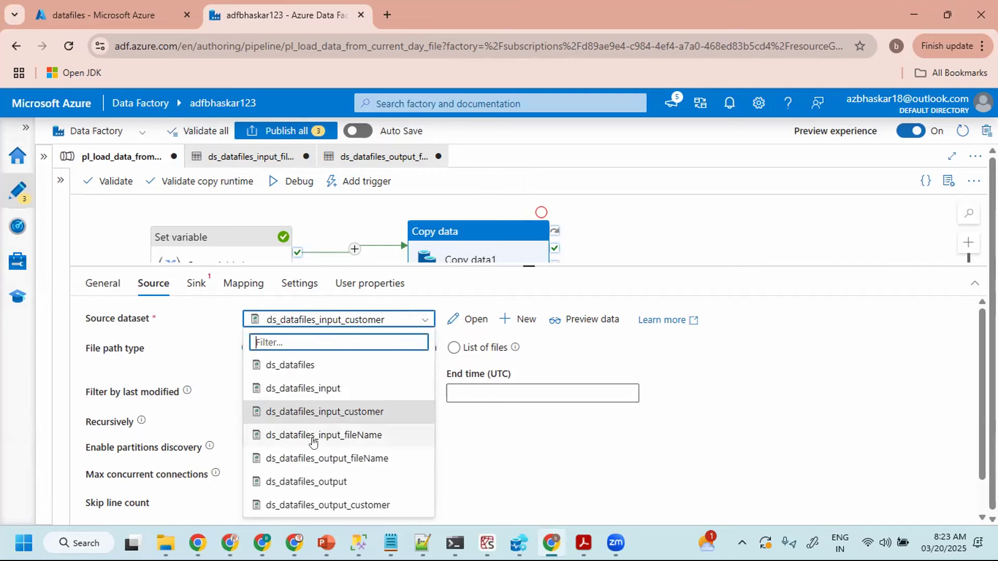
click(331, 438)
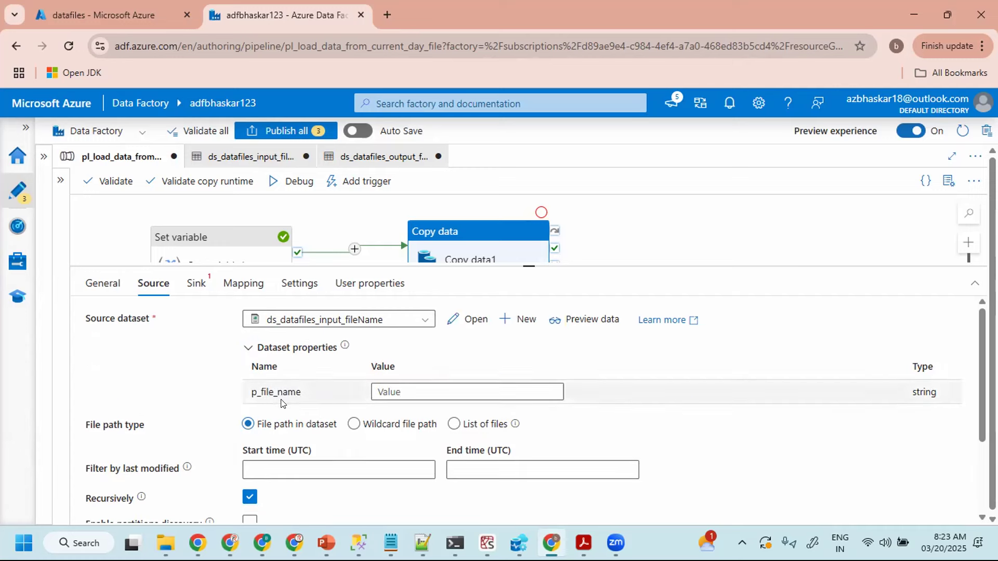
click(382, 391)
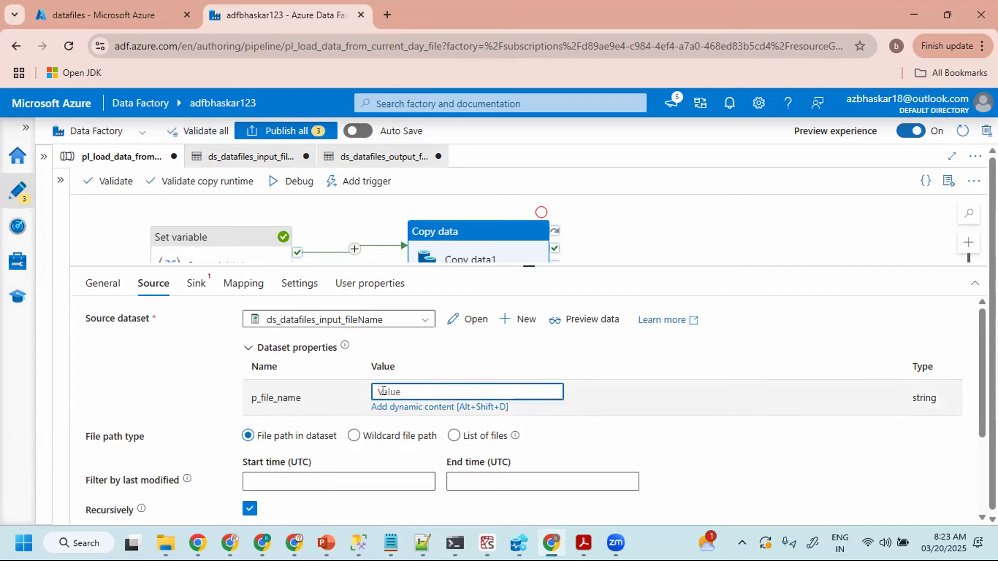
text(customer)
double_click(383, 391)
key(BackSpace)
click(415, 406)
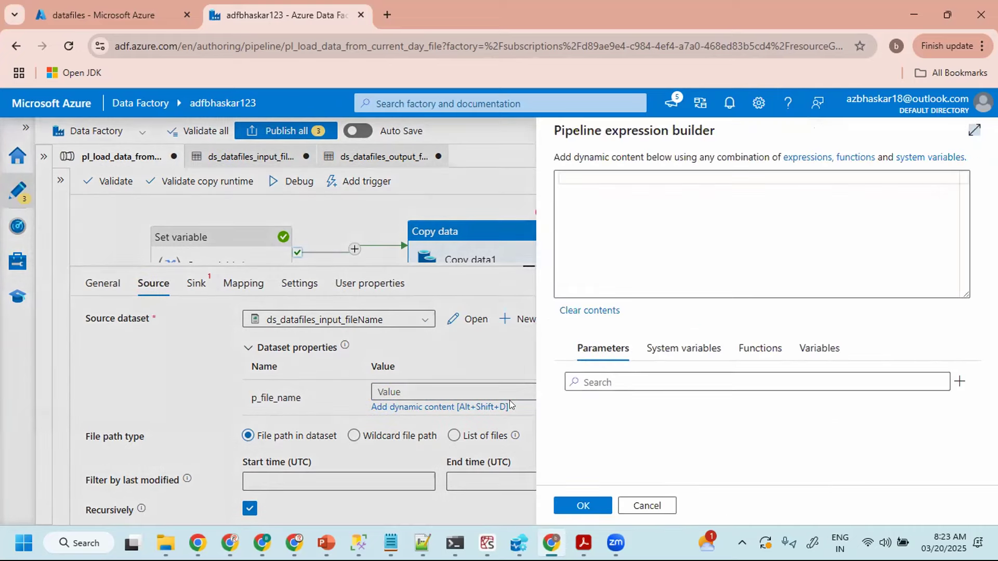
click(816, 347)
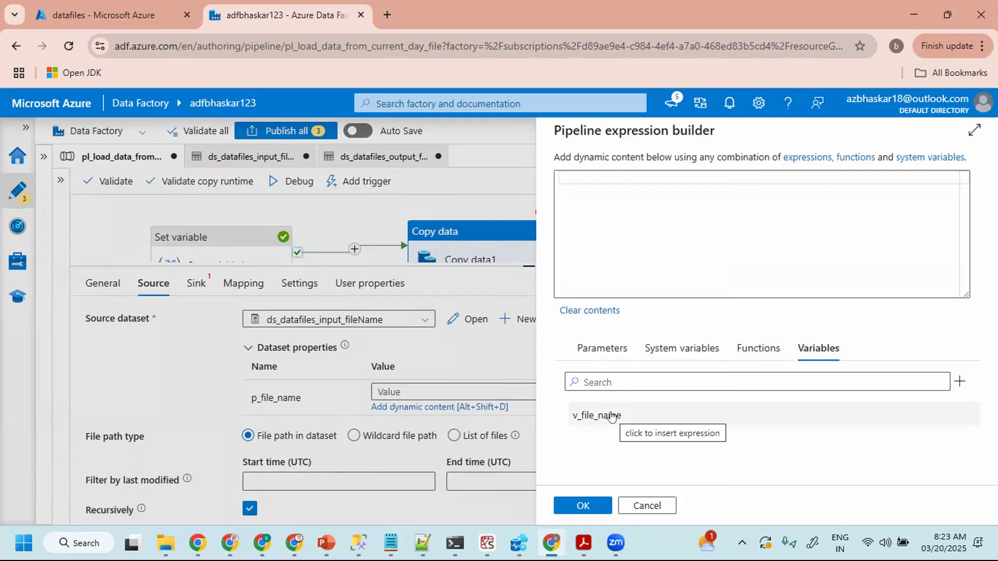
click(605, 416)
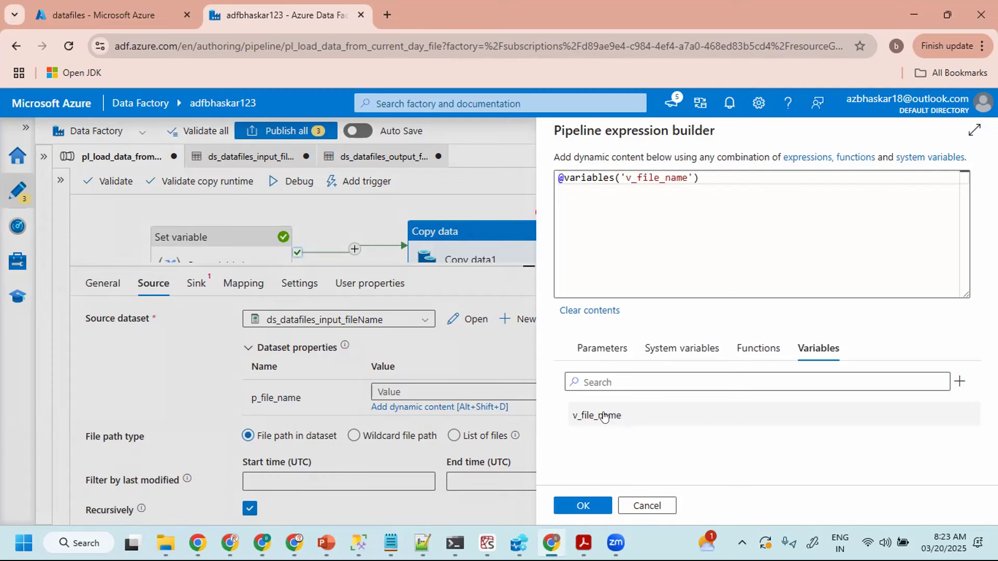
drag(623, 178, 559, 177)
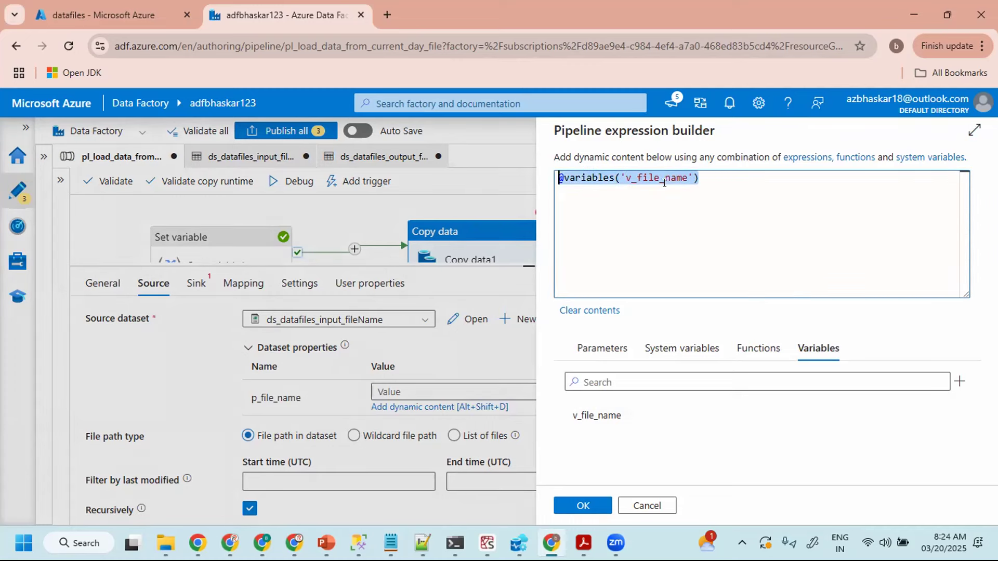
click(720, 175)
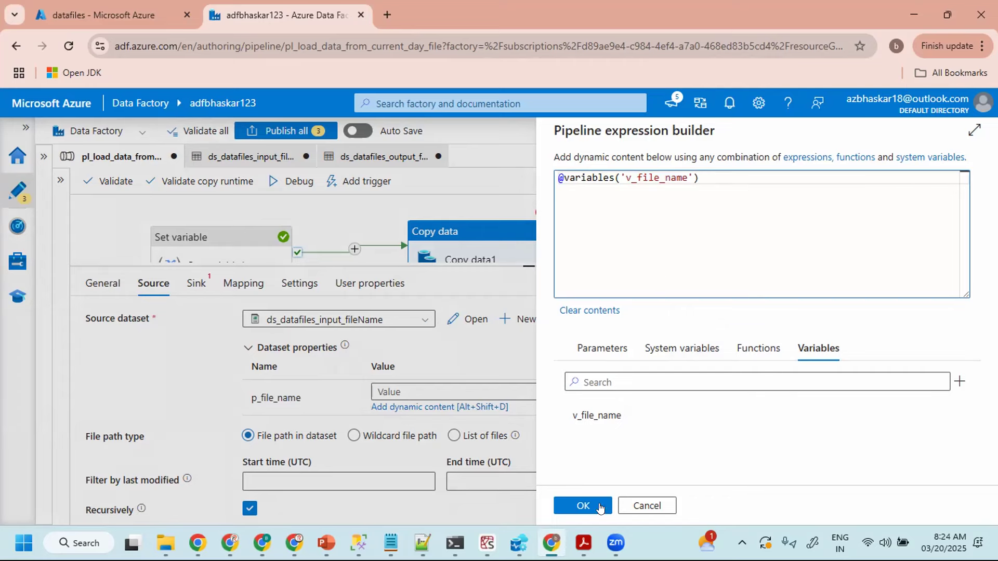
click(581, 507)
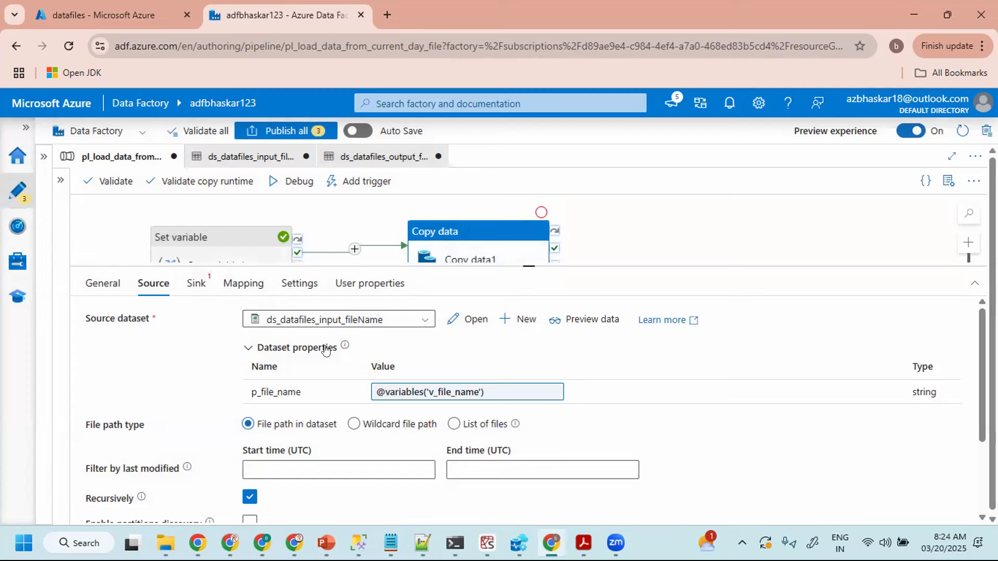
- Set the Copy data1 activity's sink dataset to ds_datafiles_output_fileName
click(192, 286)
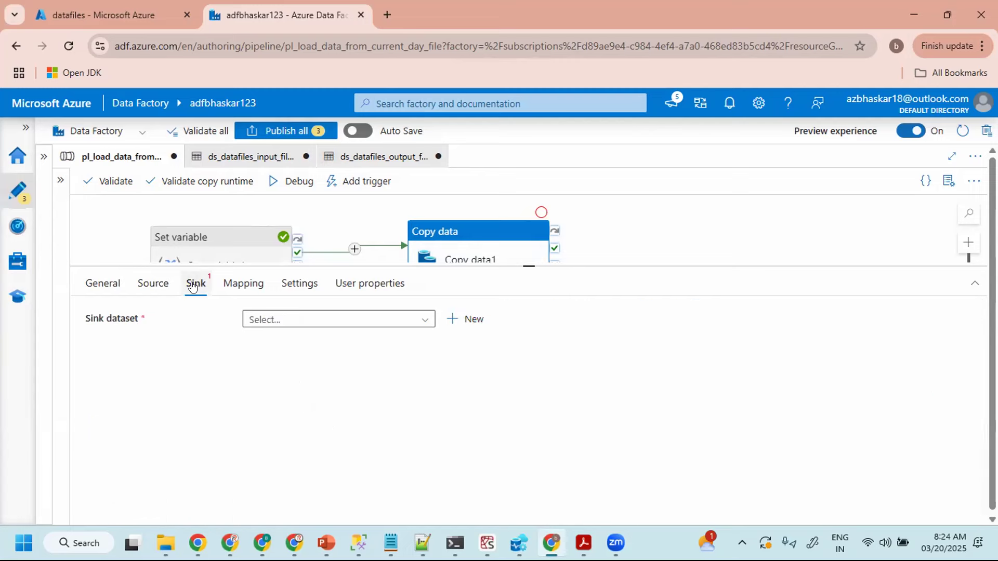
click(310, 320)
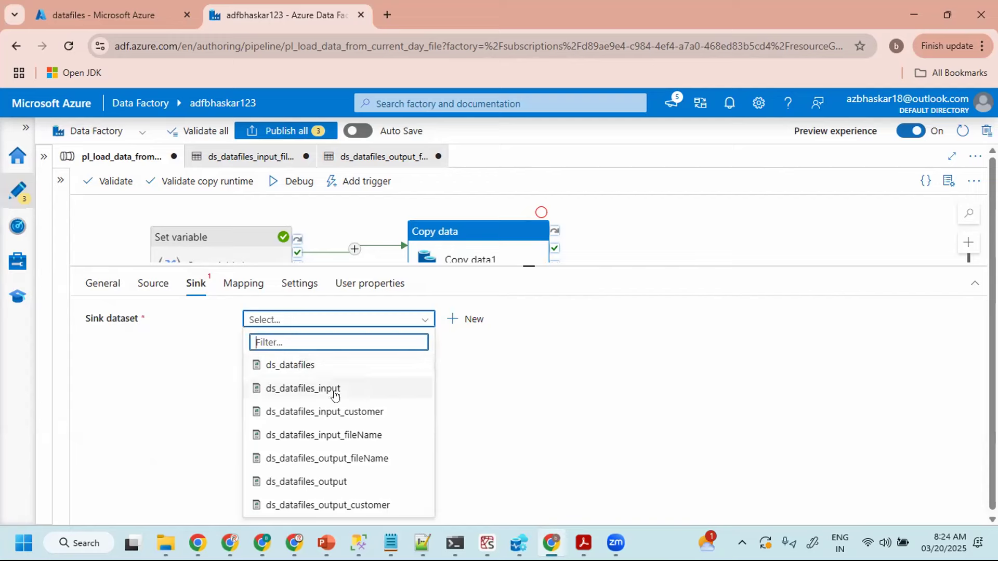
click(325, 460)
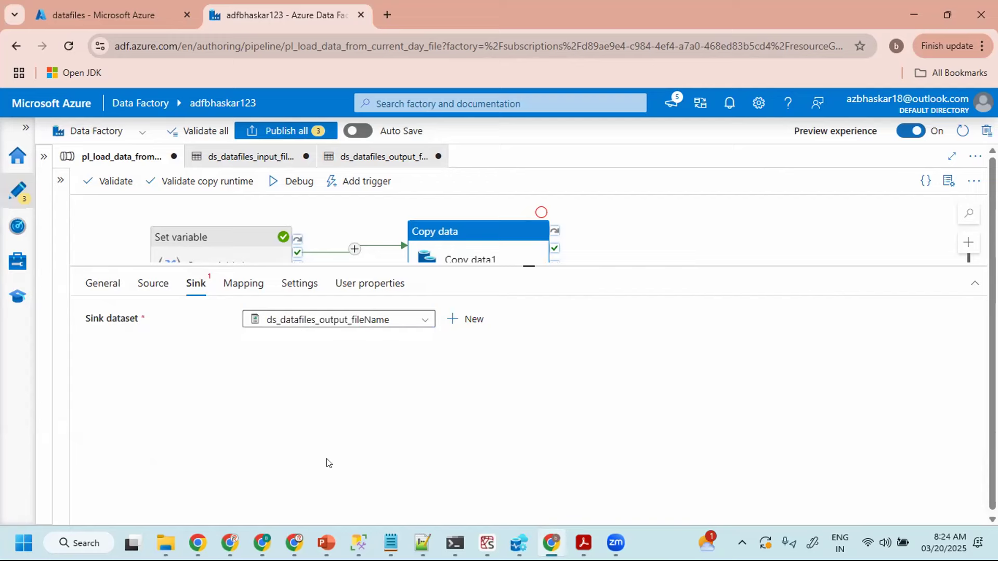
click(410, 391)
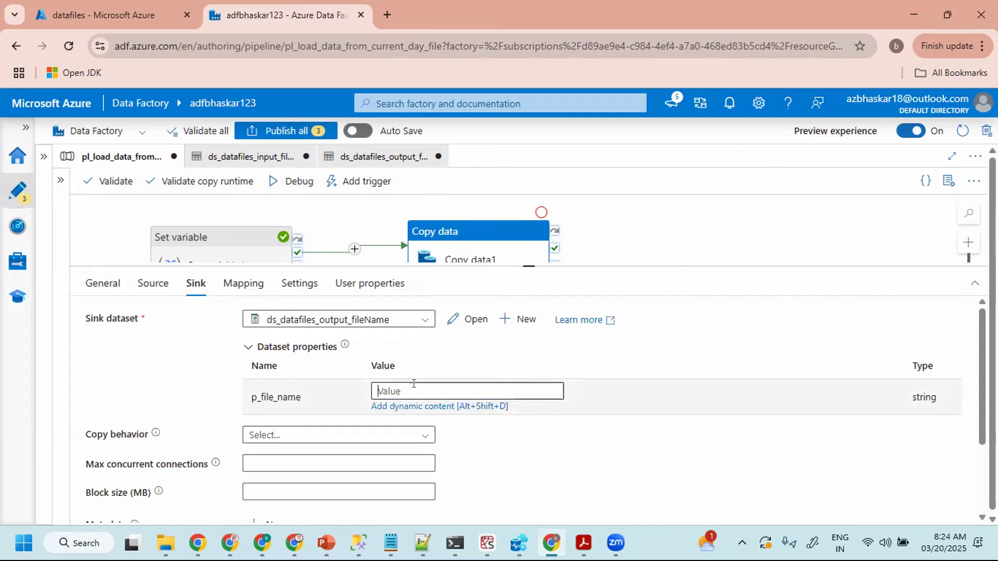
click(422, 406)
click(817, 348)
click(605, 416)
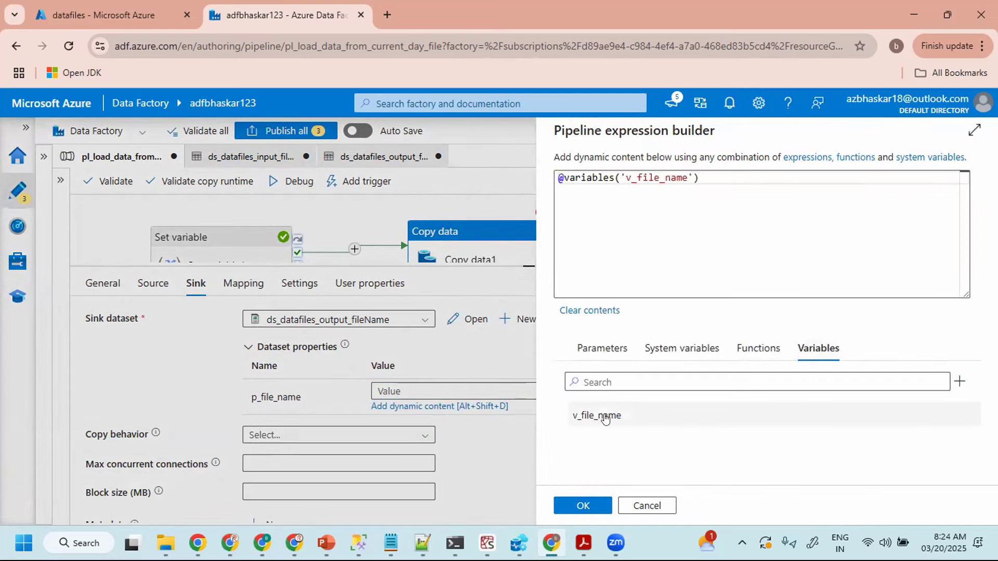
click(583, 505)
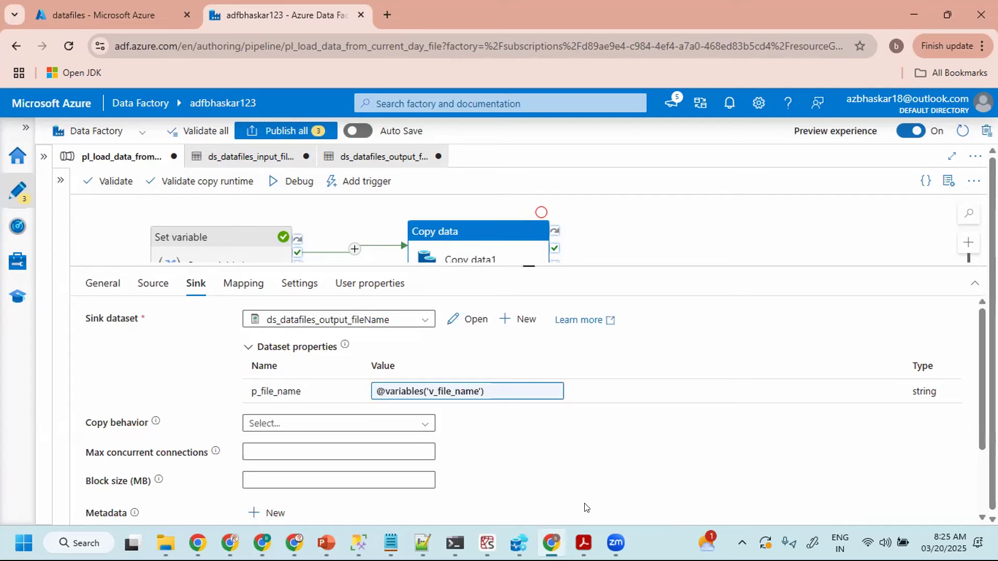
- Review the pipeline's last debug output, its v_file_name variable and the Set variable1 and Copy data1 activities on the canvas
drag(518, 265, 518, 287)
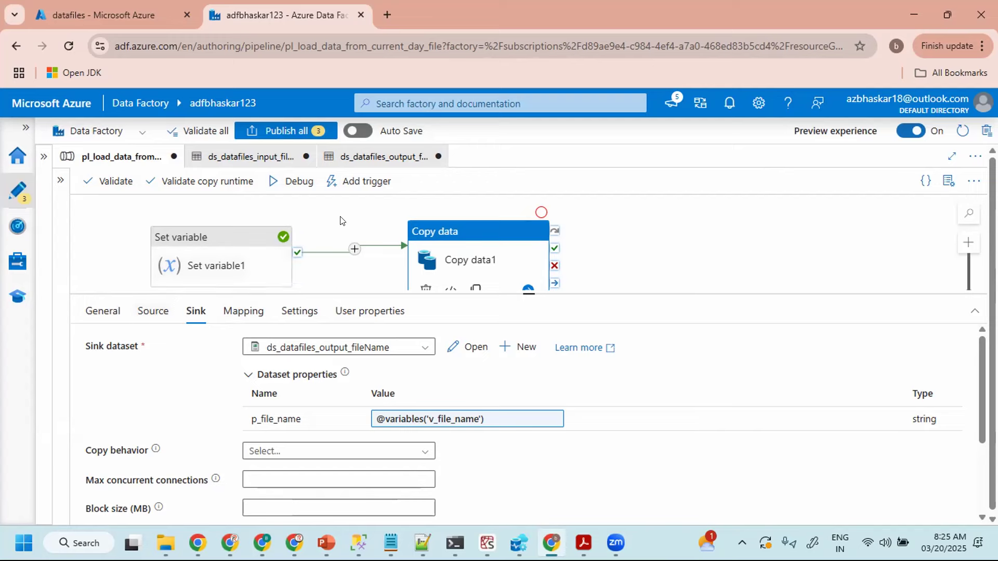
click(305, 209)
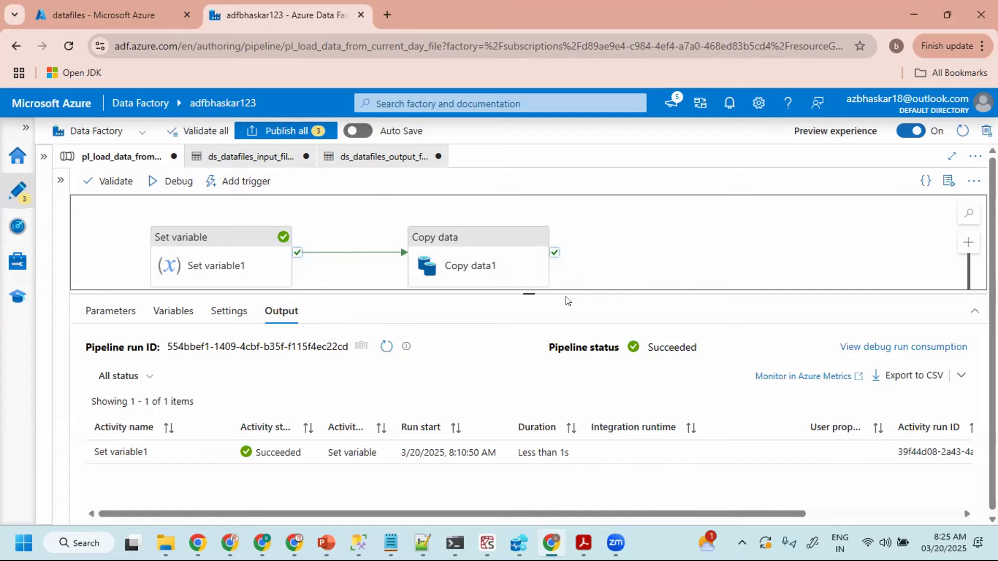
drag(560, 293, 556, 357)
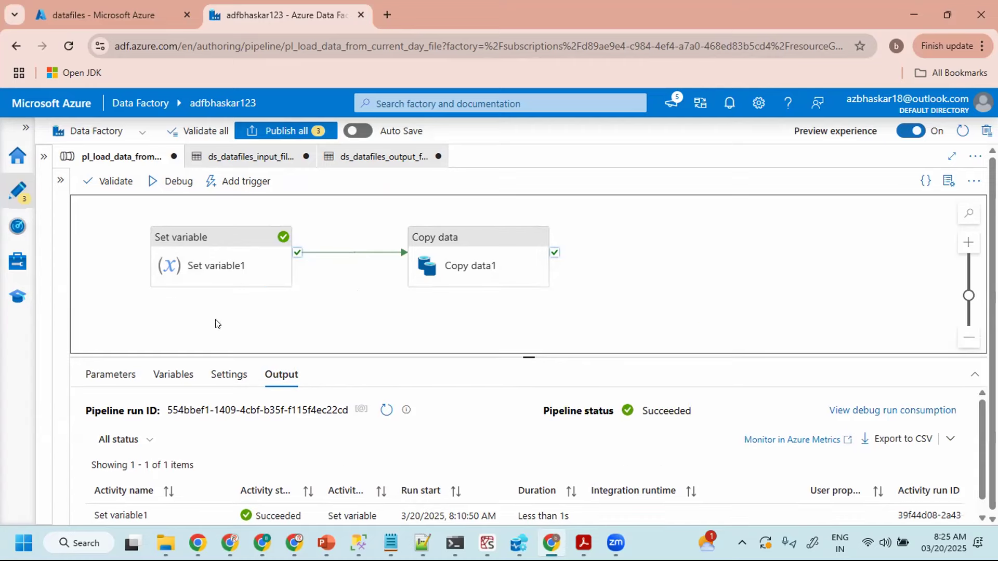
click(156, 375)
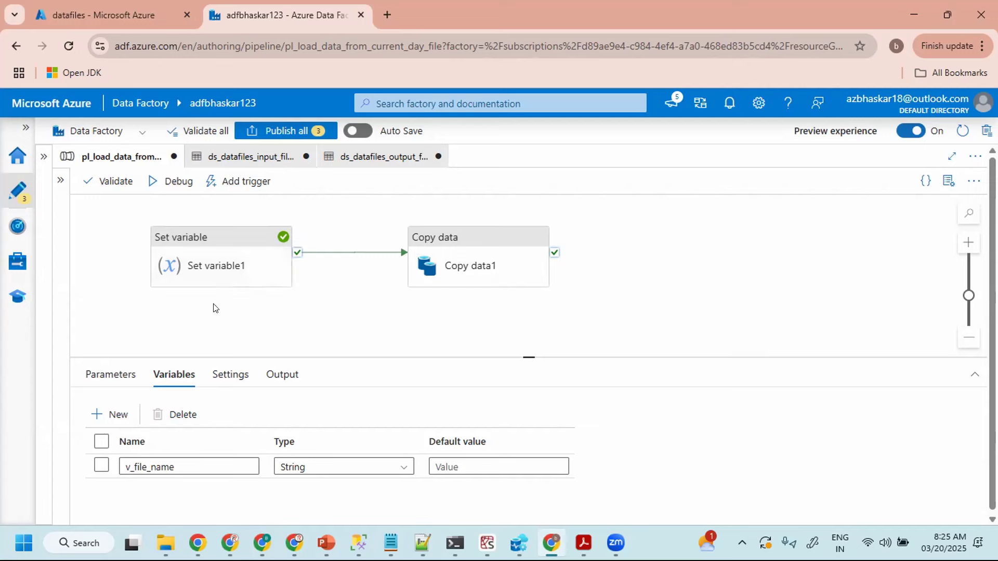
click(300, 304)
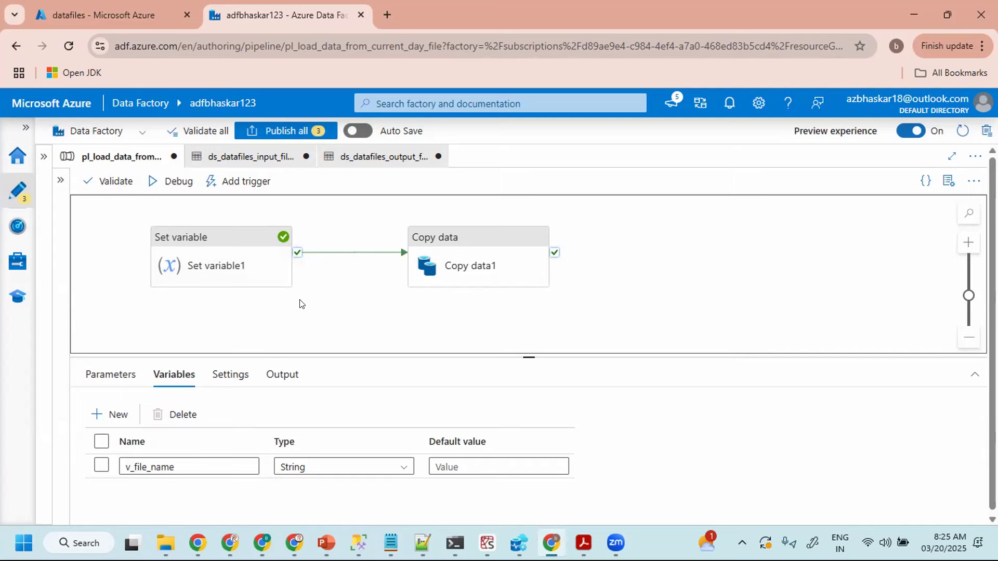
click(232, 266)
click(228, 338)
- Switch to the Azure portal and delete all files, from customer.csv to listOfFiles.txt, from the datafiles container's input folder
click(128, 15)
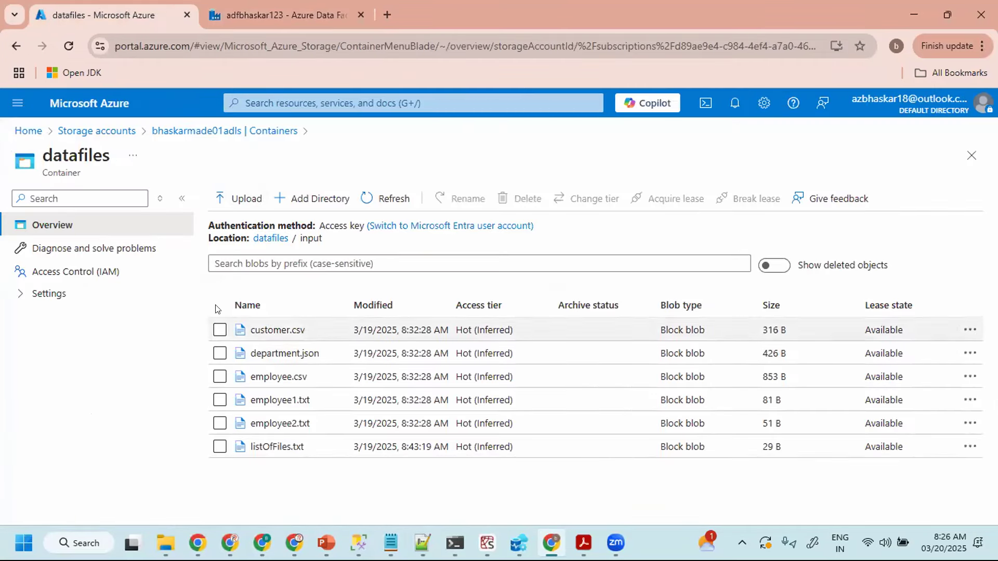
click(218, 333)
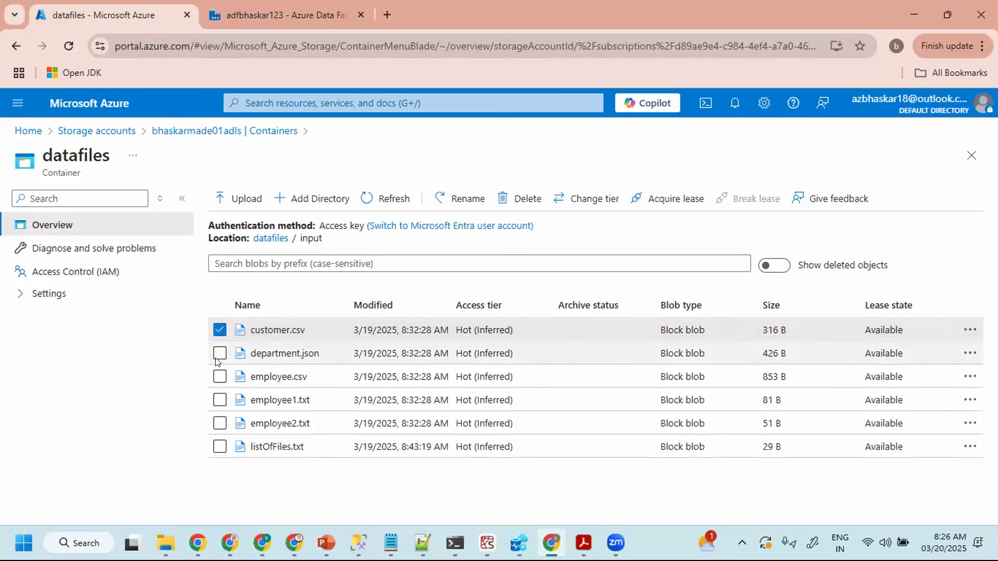
click(219, 353)
click(220, 377)
click(219, 400)
click(220, 423)
click(219, 447)
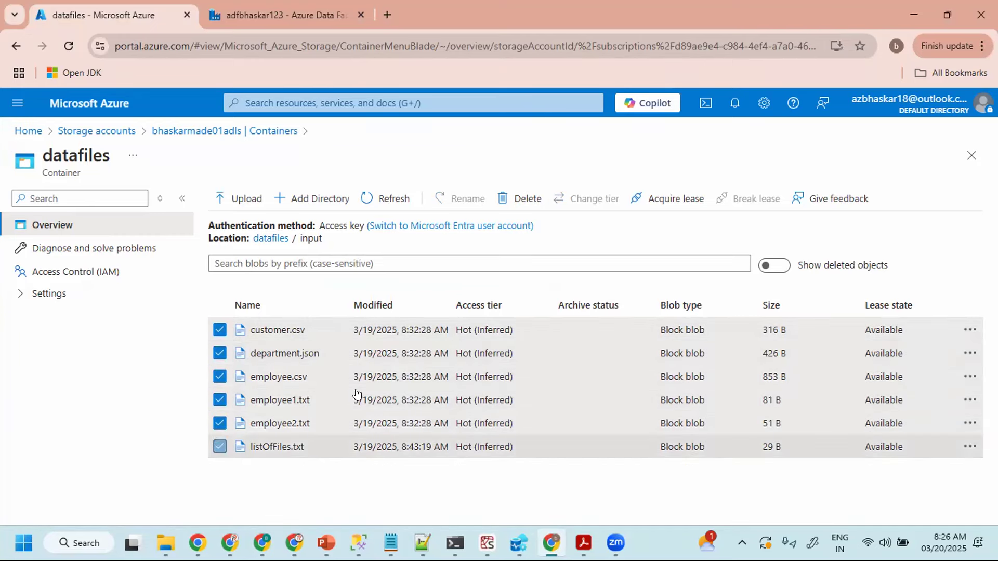
click(527, 199)
click(475, 402)
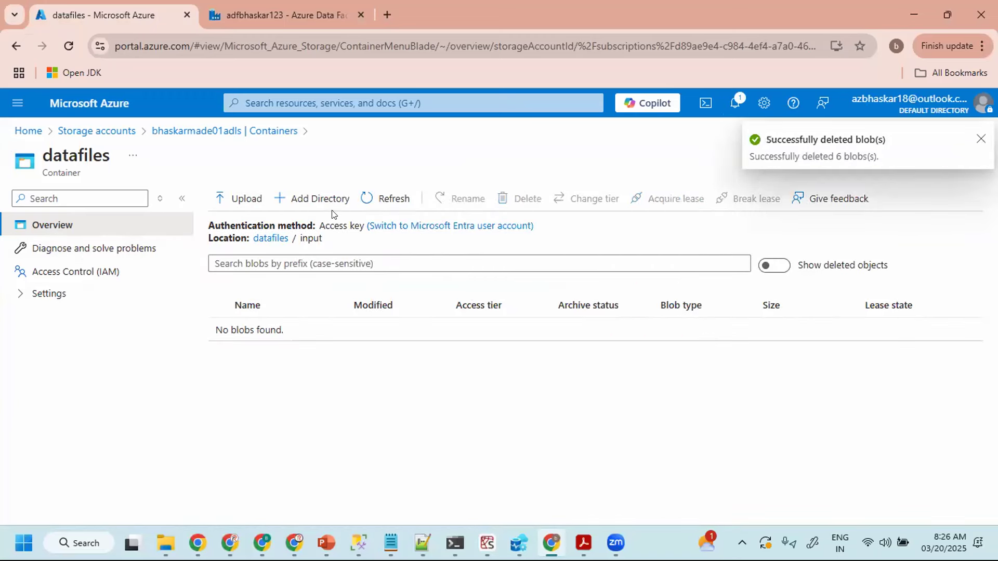
- Start a blob upload to the input folder and select customer_03172025, customer_03182025 and customer_03192025 from the local Multiple Files folder
click(223, 198)
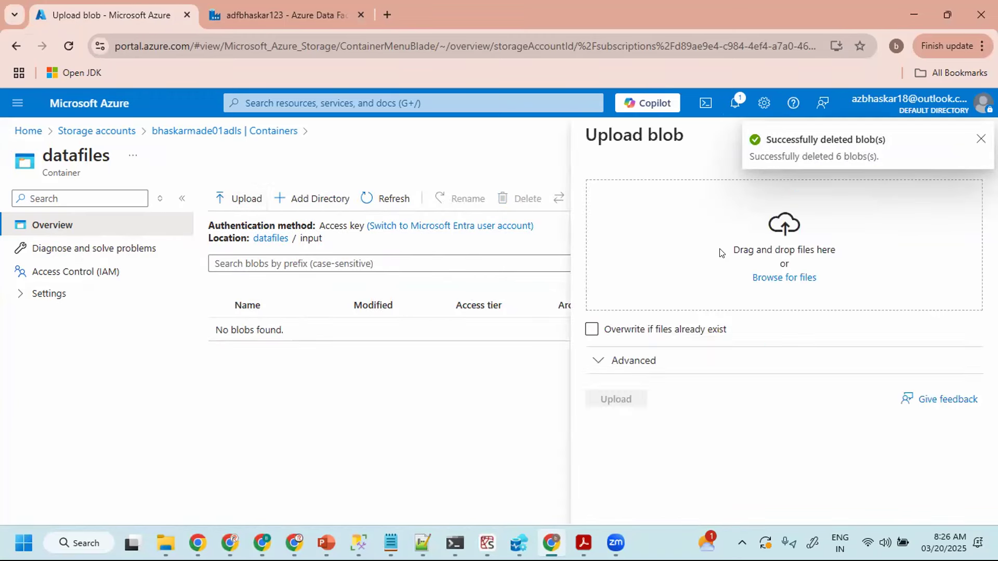
click(773, 279)
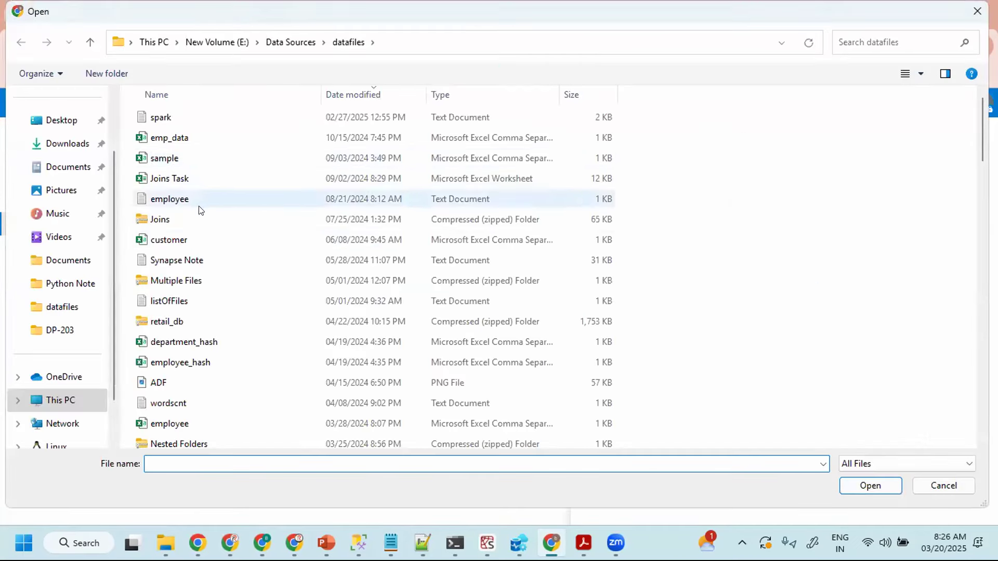
scroll(189, 330, down, 2)
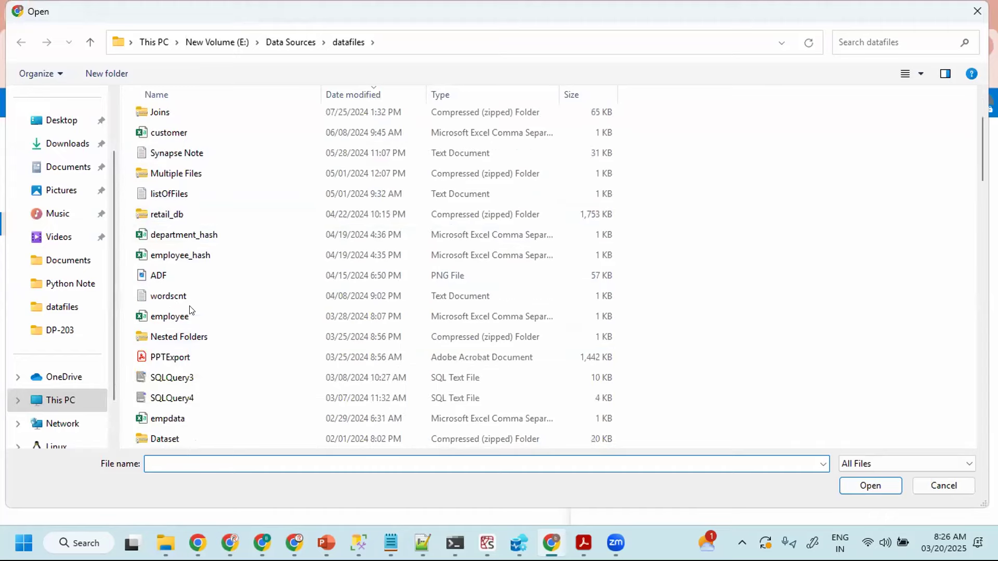
click(188, 237)
key(m)
key(Home)
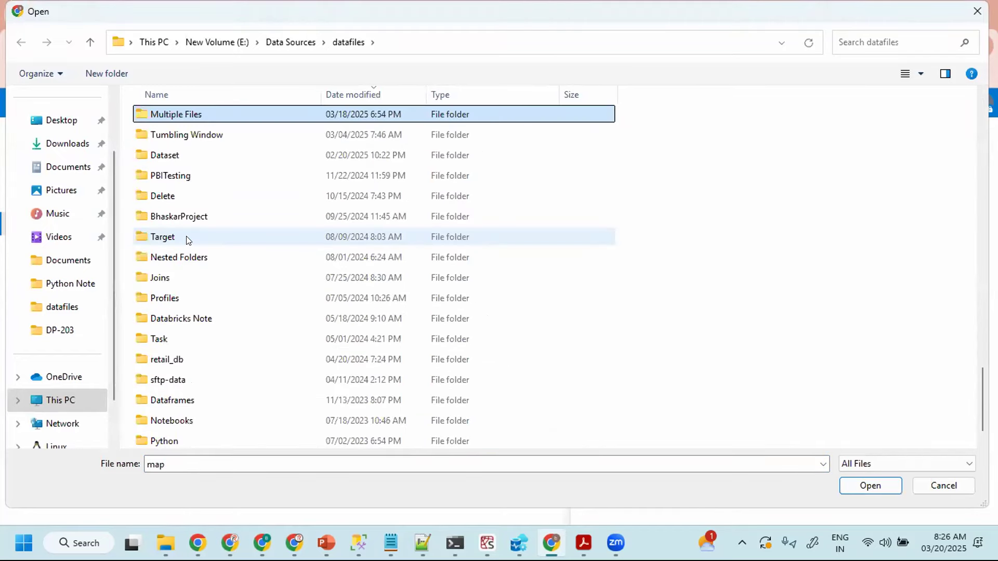
key(Return)
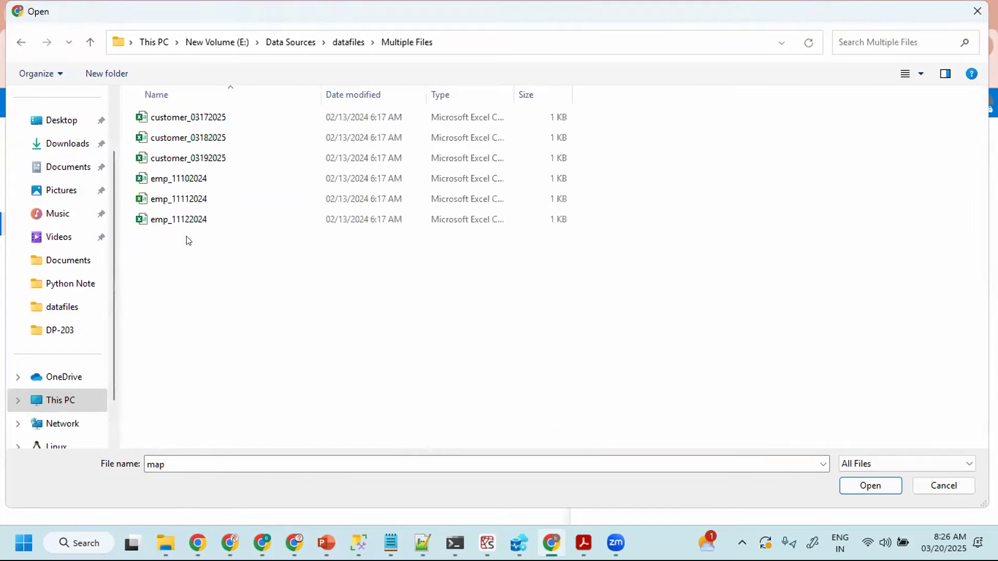
click(211, 116)
shift+click(214, 156)
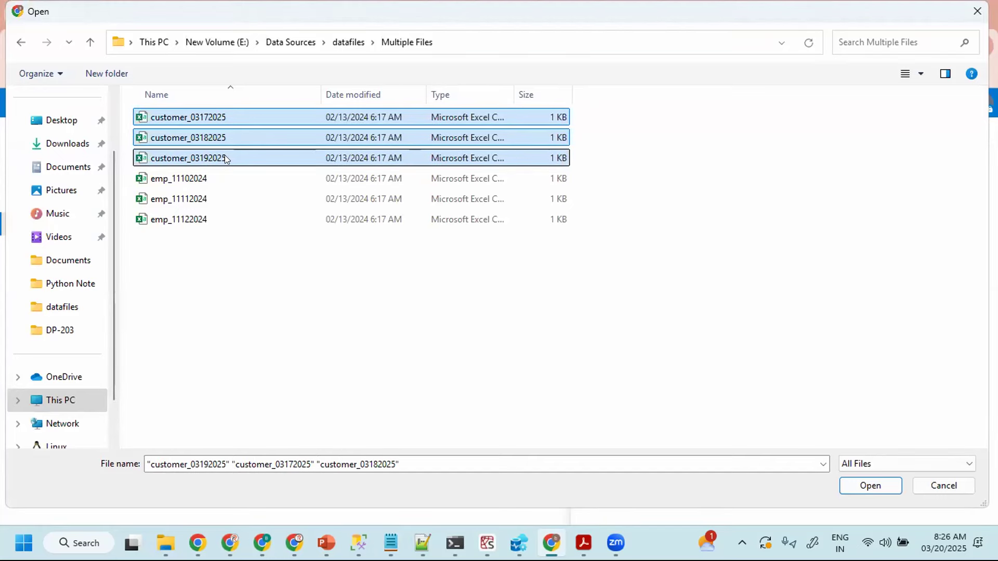
- Switch to File Explorer and rename customer_03172025 in the Multiple Files folder to customer_03202025
mouse_move(165, 542)
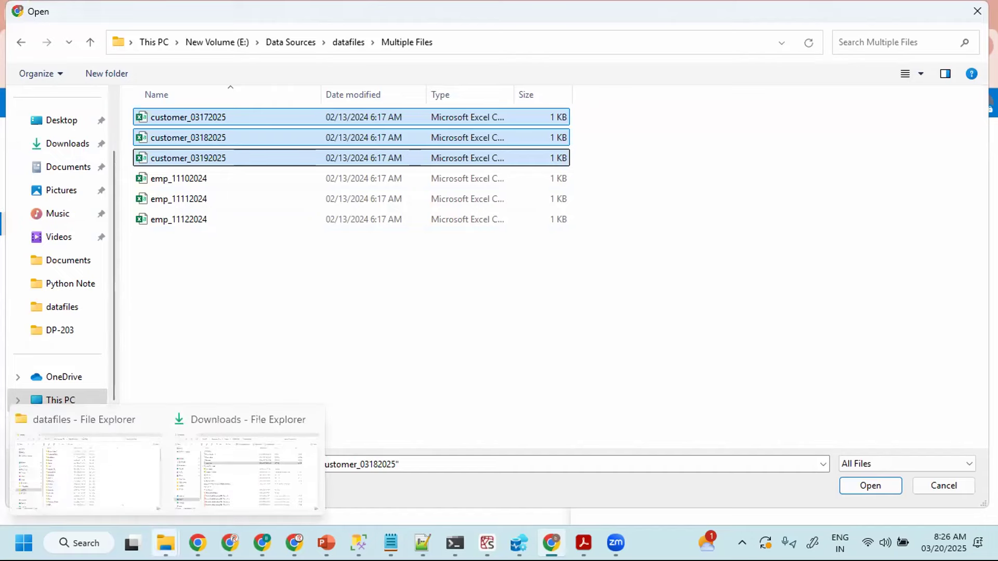
click(100, 473)
double_click(248, 248)
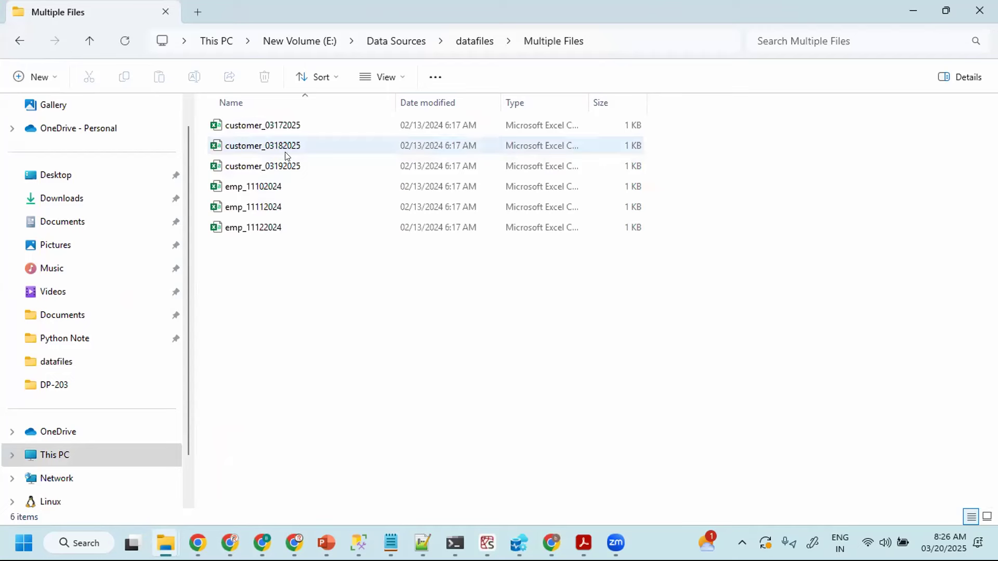
click(275, 131)
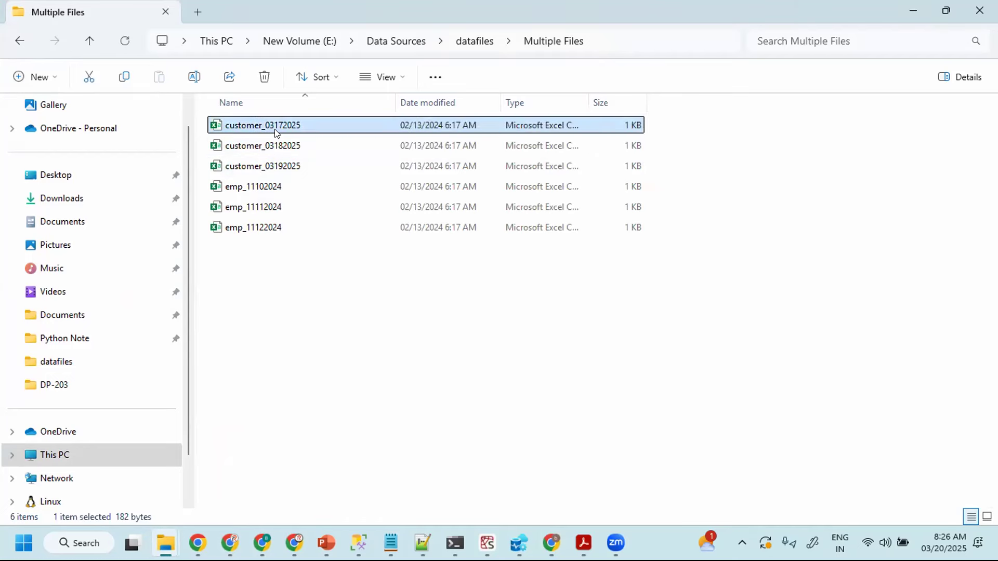
key(F2)
click(286, 117)
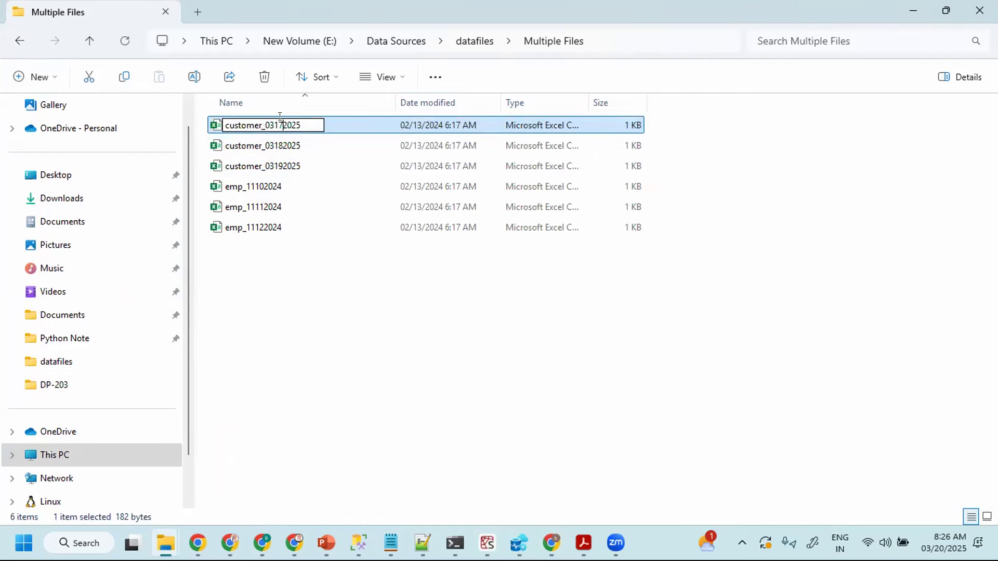
key(BackSpace)
key(BackSpace)
text(20)
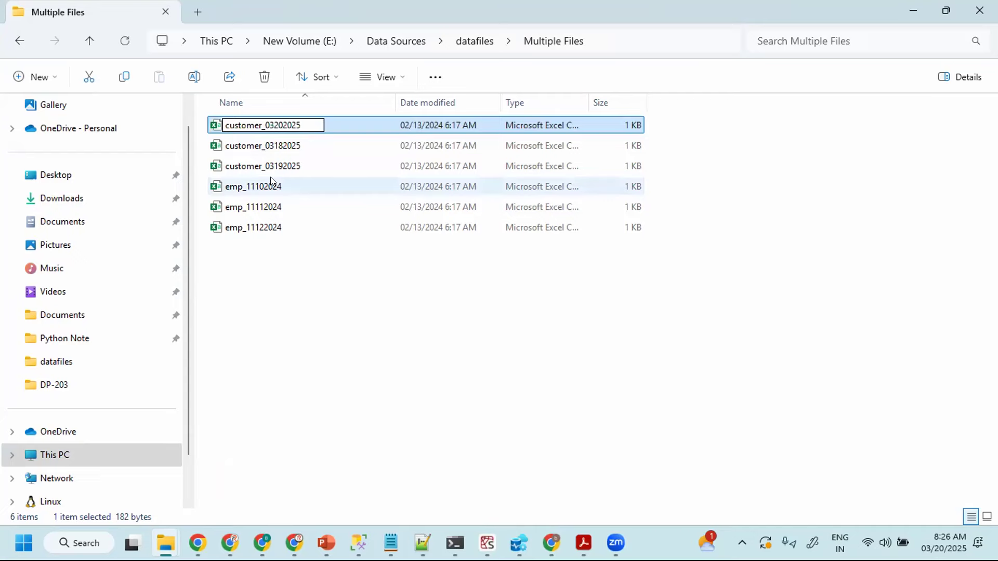
key(Return)
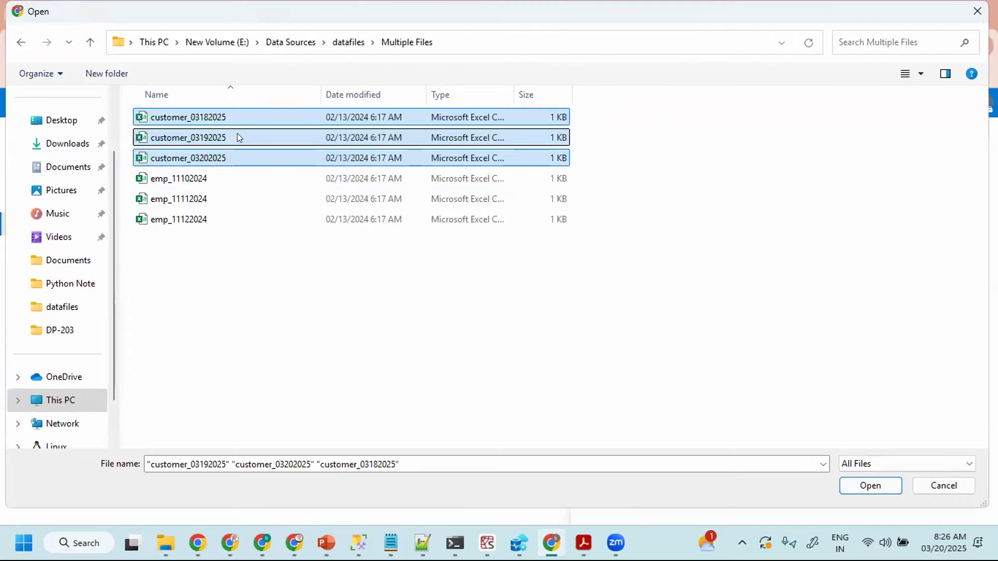
- Upload customer_03182025, customer_03192025 and customer_03202025 to the datafiles container's input folder
click(235, 117)
shift+click(237, 157)
click(871, 489)
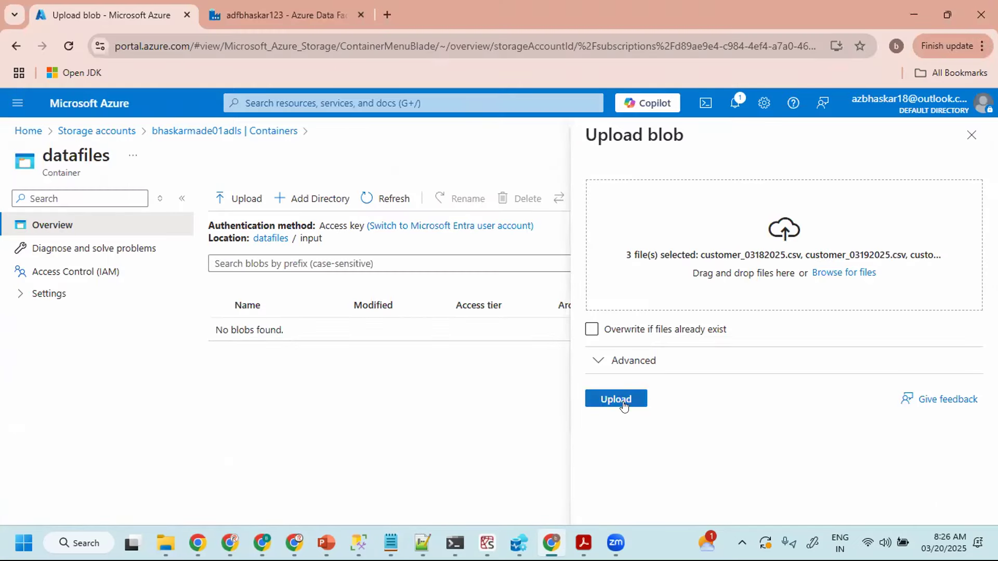
click(621, 402)
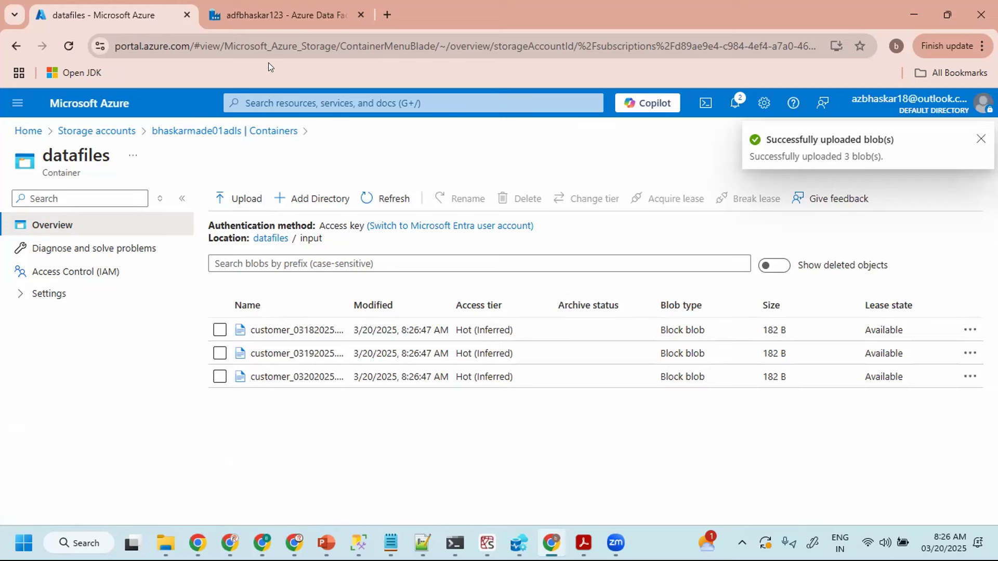
- Duplicate the datafiles container's browser tab and show the copy
right_click(153, 8)
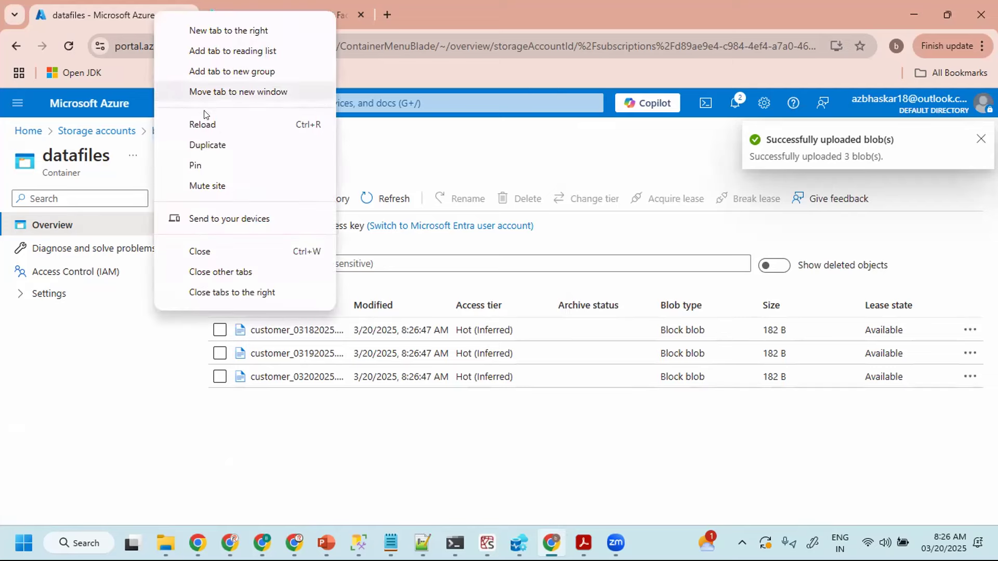
click(208, 145)
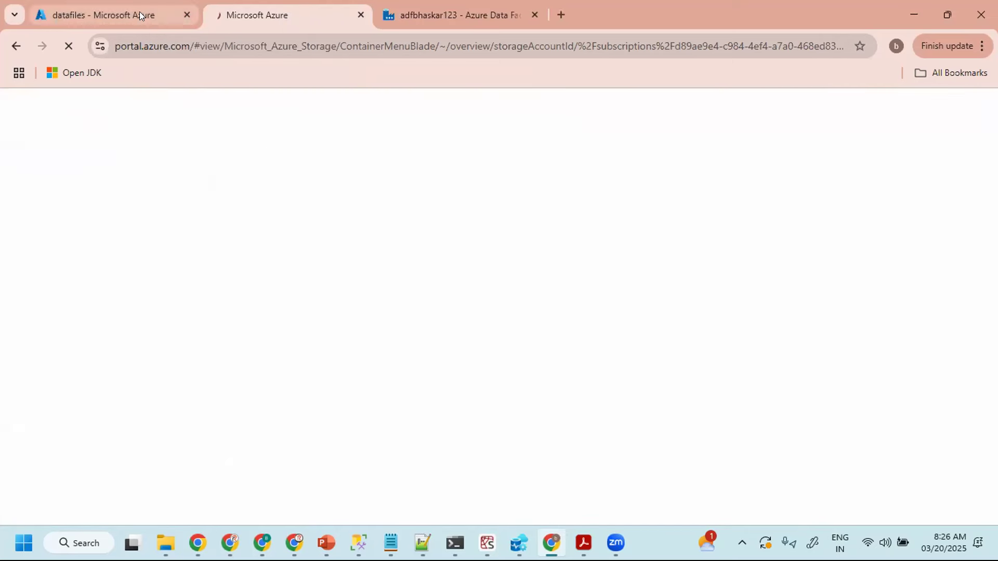
click(135, 12)
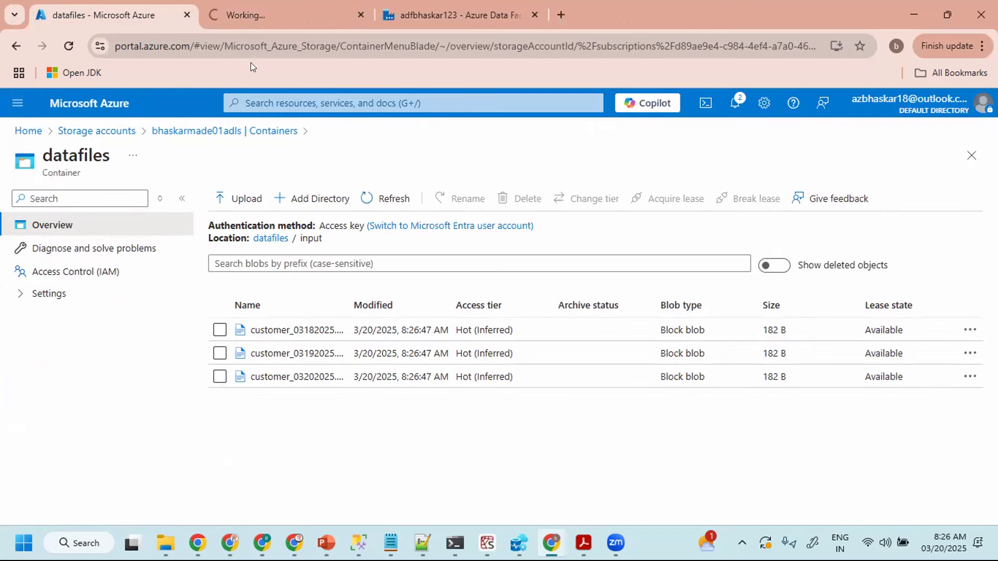
click(250, 14)
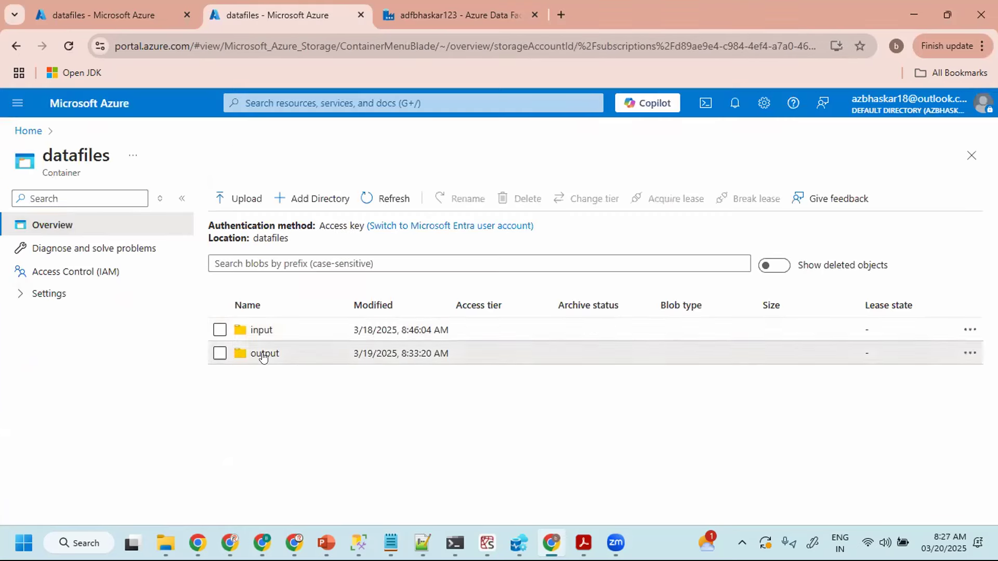
- Delete customer.csv and department.json from the container's output folder and dismiss the notification
click(264, 354)
click(220, 329)
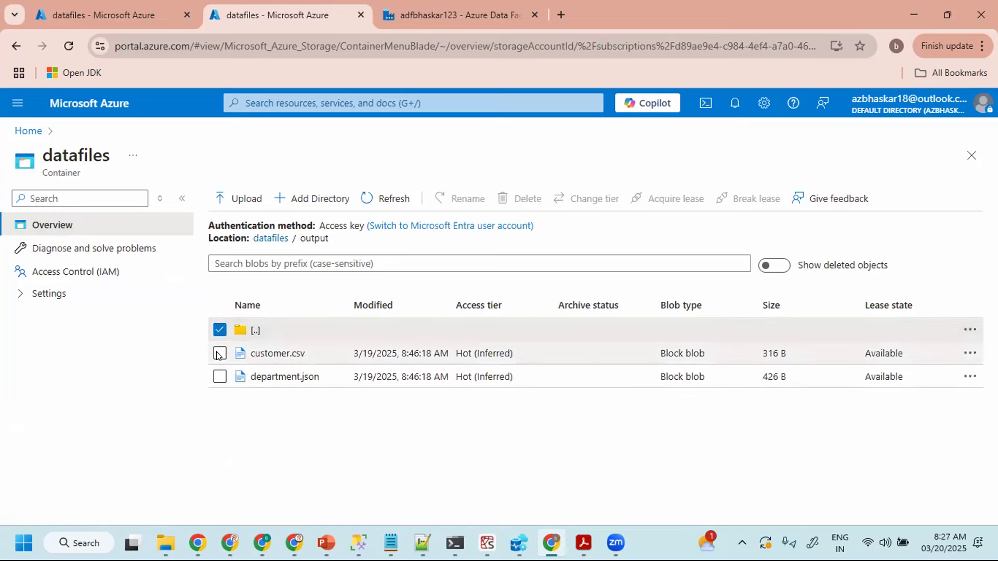
click(384, 198)
click(219, 330)
click(220, 353)
click(517, 198)
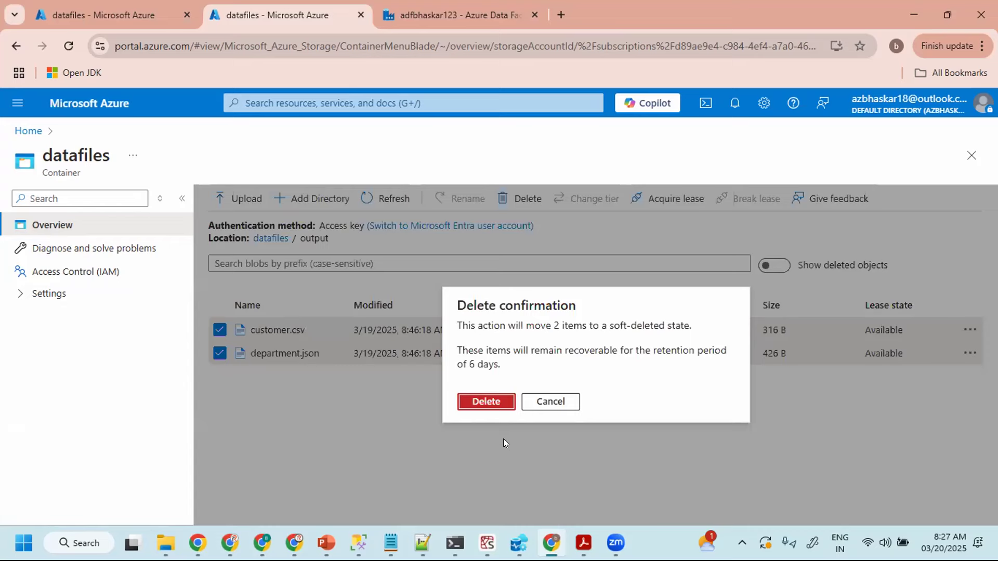
click(472, 402)
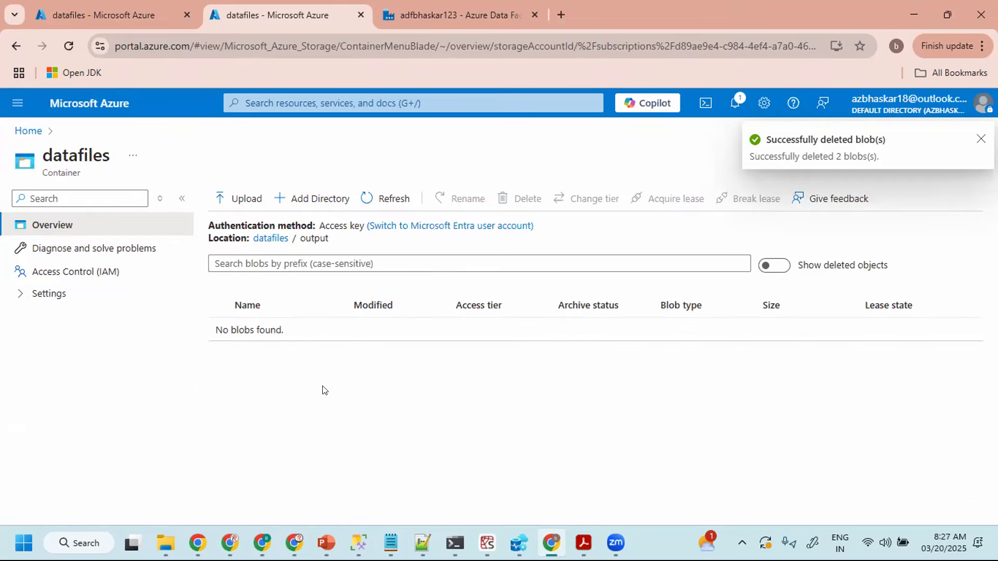
click(980, 140)
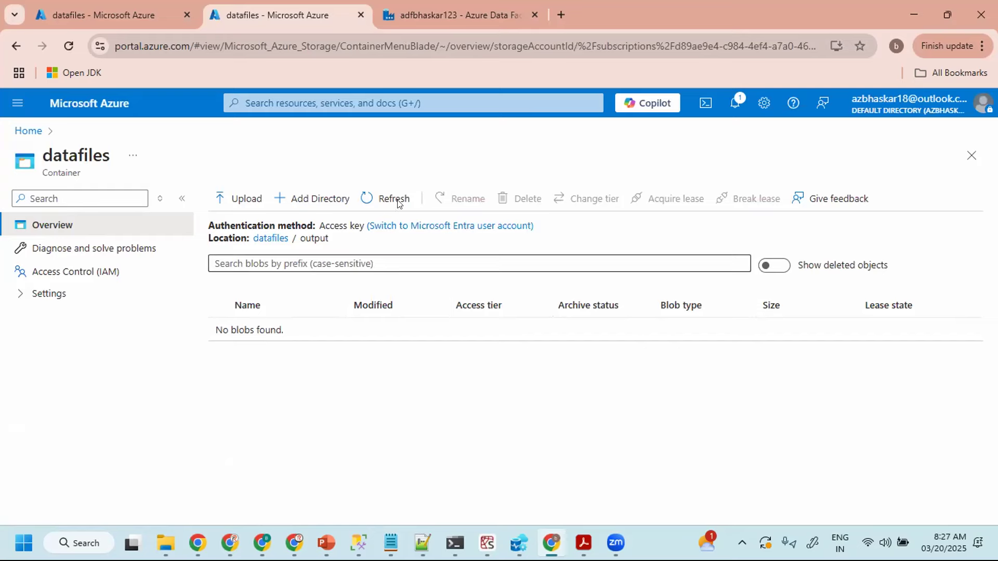
- Widen the Name column in the input folder's file list, and start a debug run of the pipeline in Azure Data Factory
key(ctrl+shift+Tab)
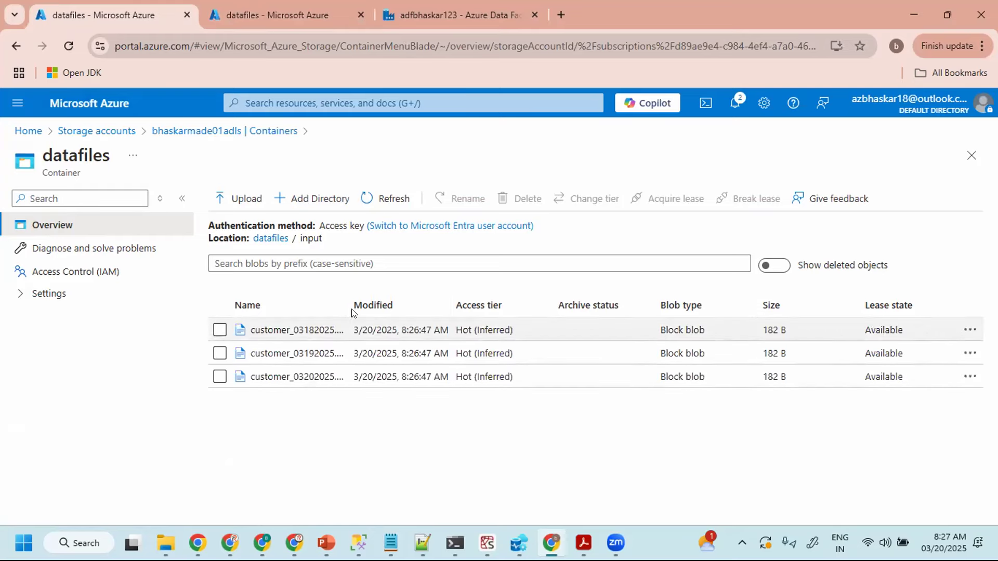
drag(339, 292, 414, 298)
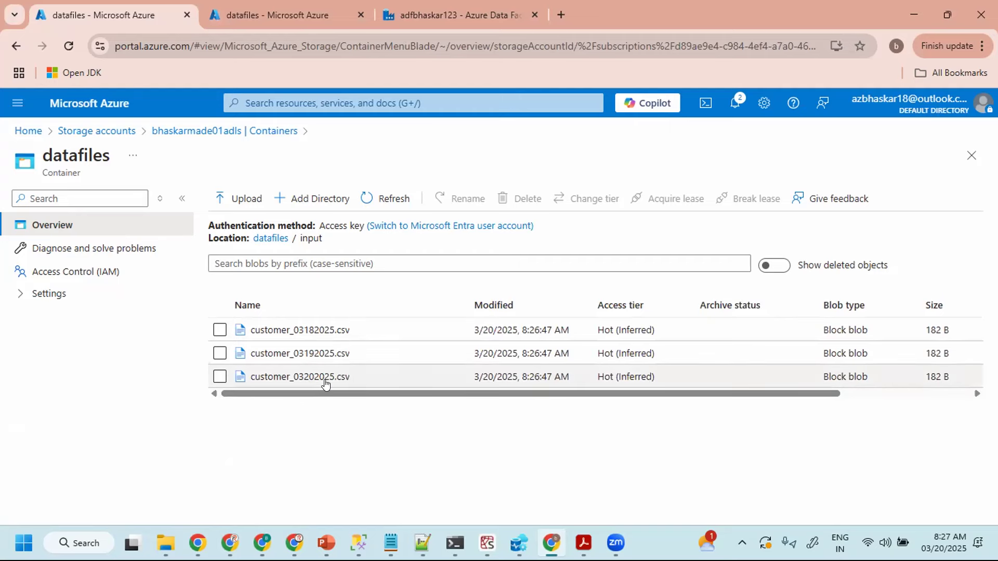
click(424, 23)
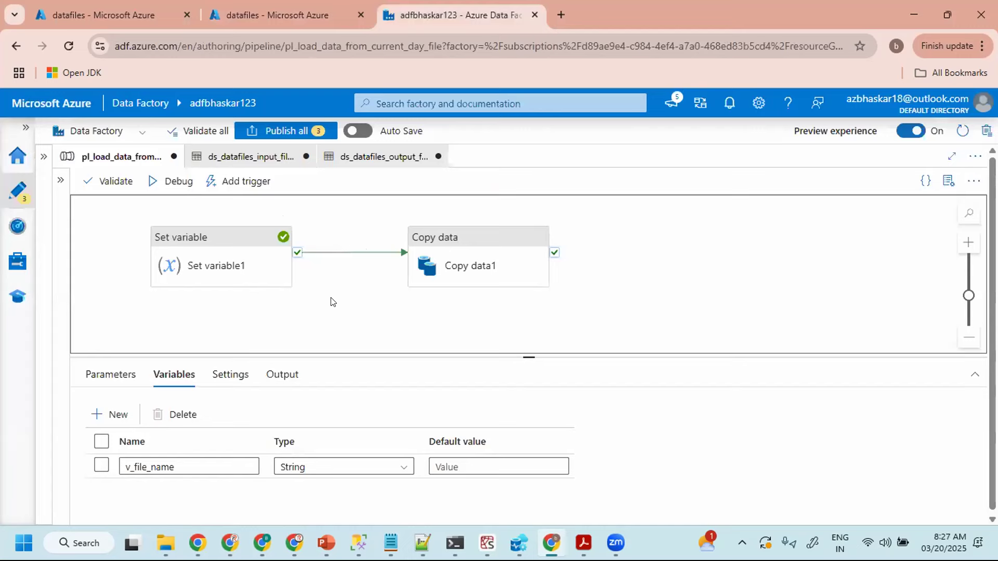
click(167, 178)
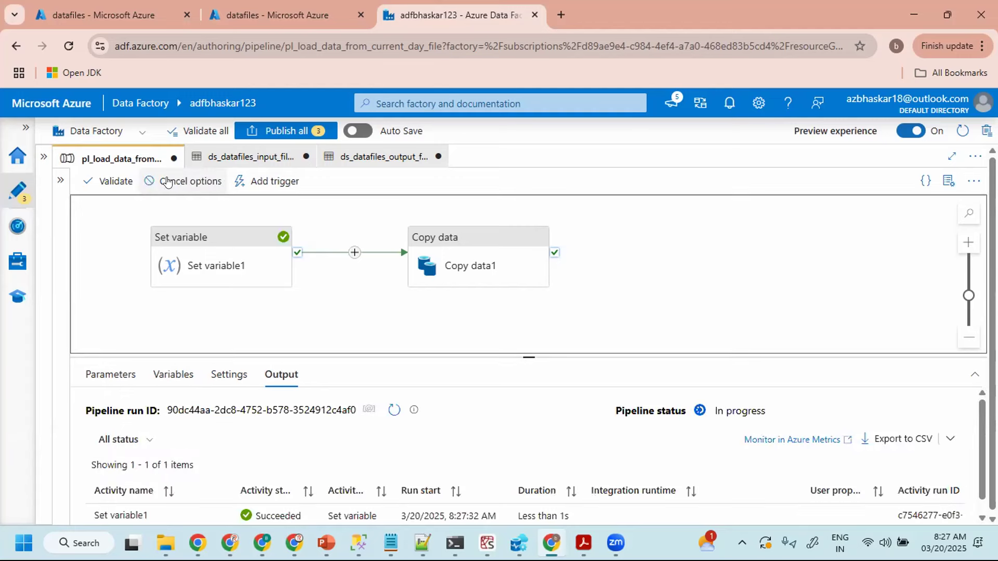
- Refresh the debug run's activity status and enlarge the output pane to show all activity rows
click(394, 411)
drag(414, 357, 415, 289)
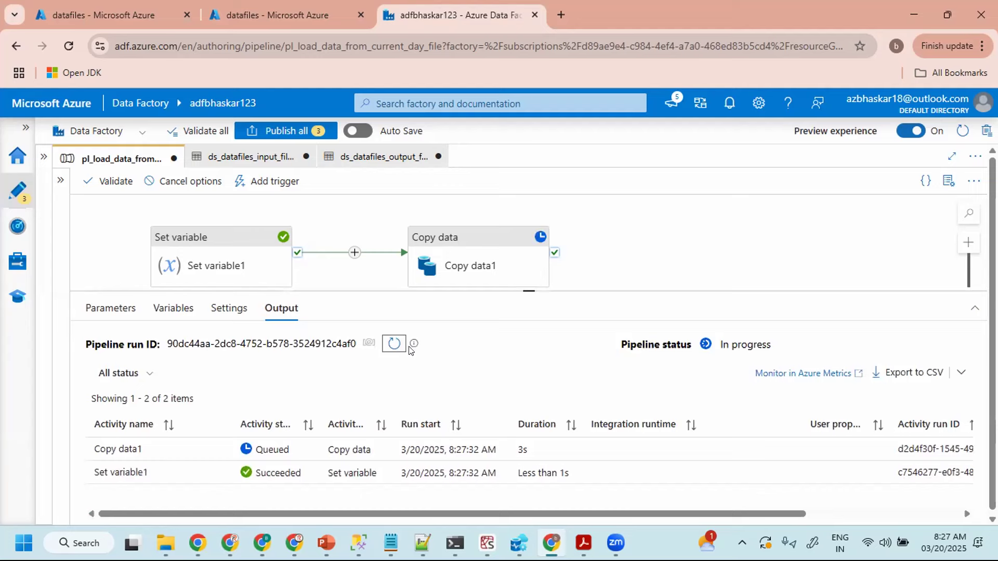
click(392, 344)
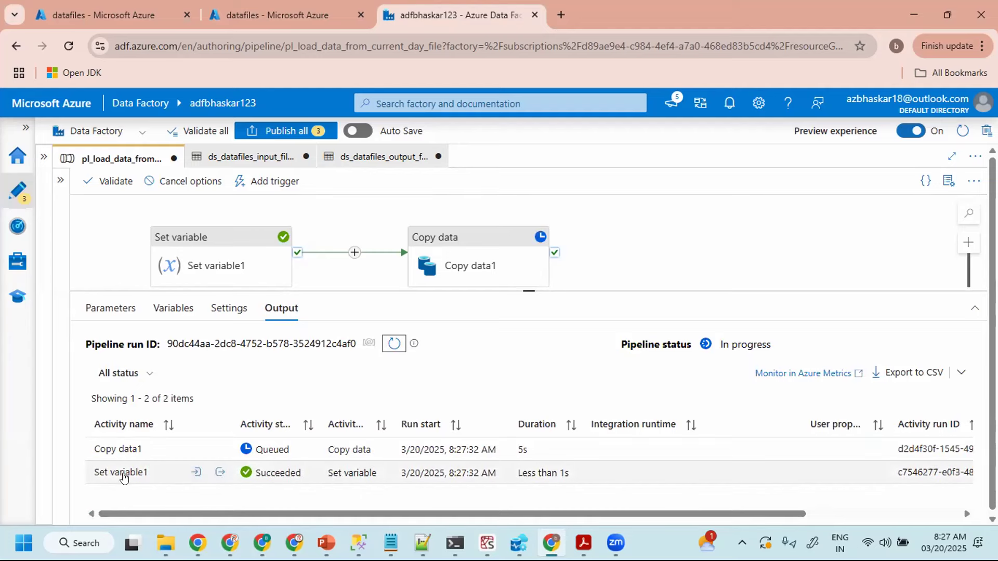
- Inspect the v_file_name value in Set variable1's run output, close it and refresh the run status
click(220, 472)
drag(125, 348, 220, 340)
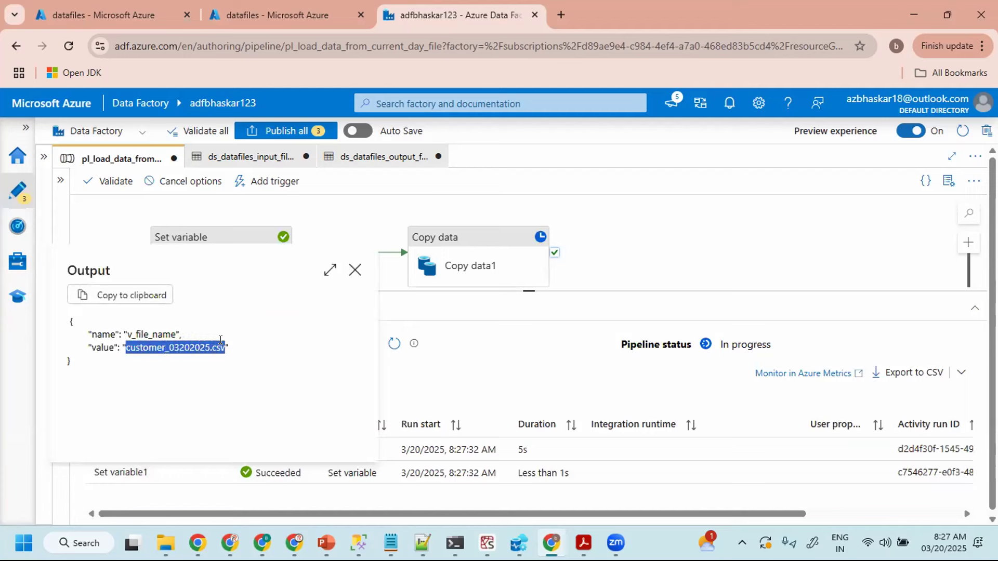
click(355, 270)
click(392, 343)
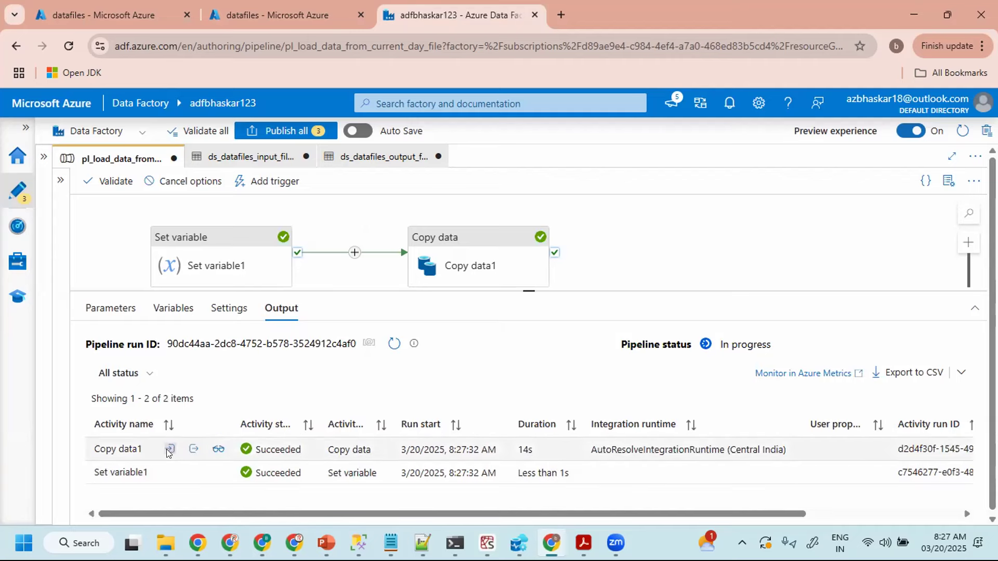
- Review the input JSON of the Copy data1 activity run and close it
click(169, 450)
scroll(182, 368, down, 7)
scroll(187, 359, up, 5)
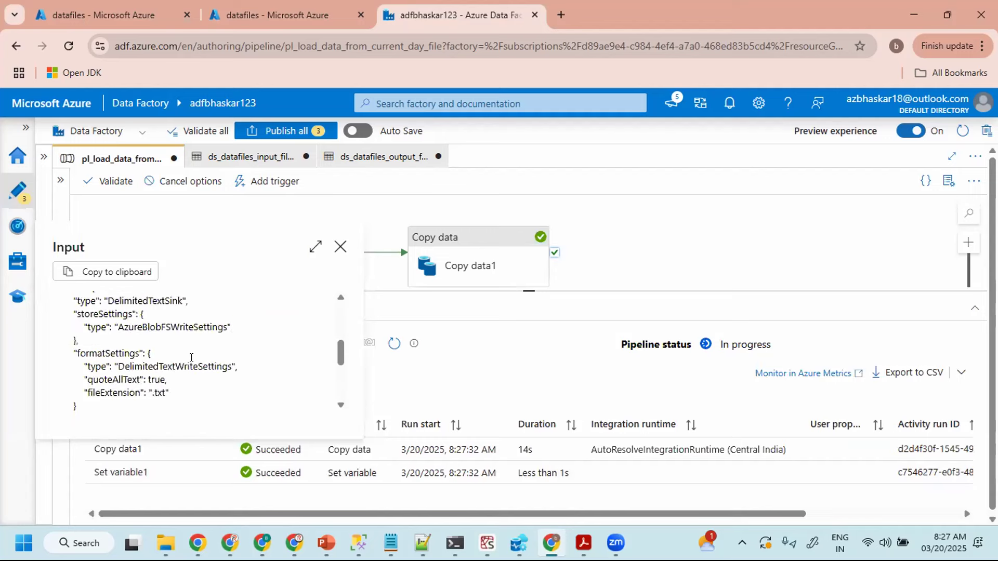
click(340, 246)
- Check the filesRead and filesWritten values in Copy data1's run output, and close the output
click(193, 449)
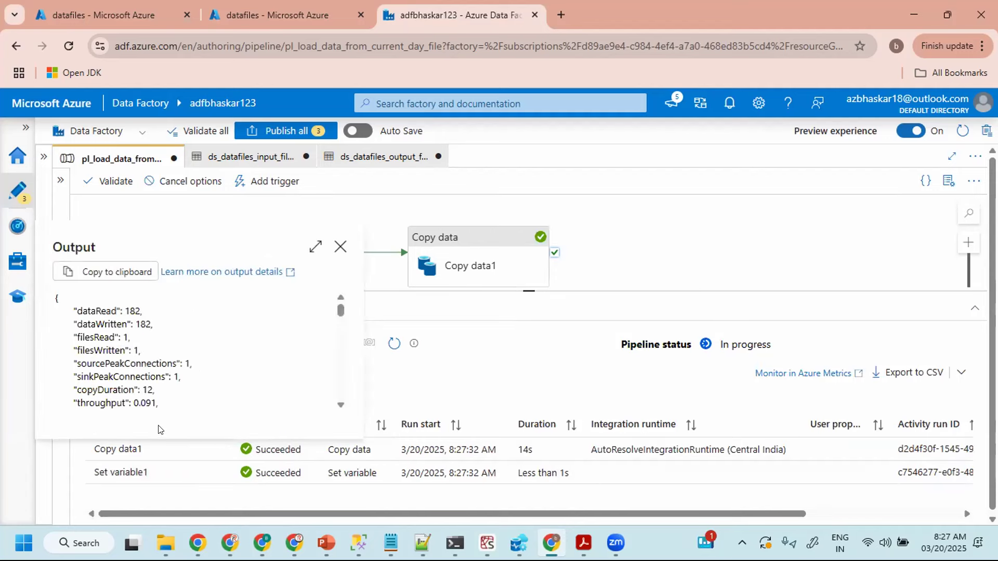
double_click(125, 337)
double_click(137, 350)
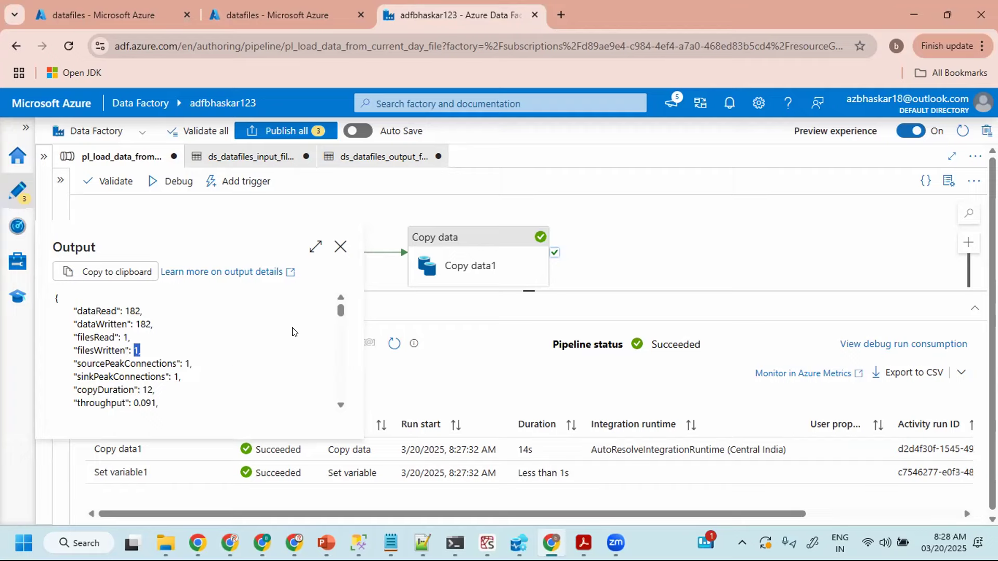
click(341, 246)
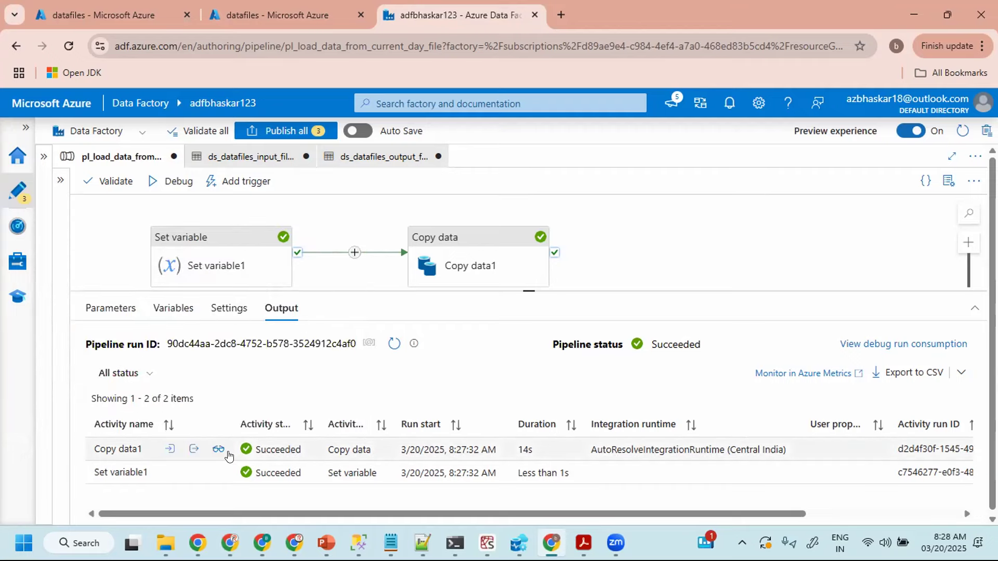
- Examine Copy data1's copy performance details, comparing files read and data read with files written and data written
click(219, 449)
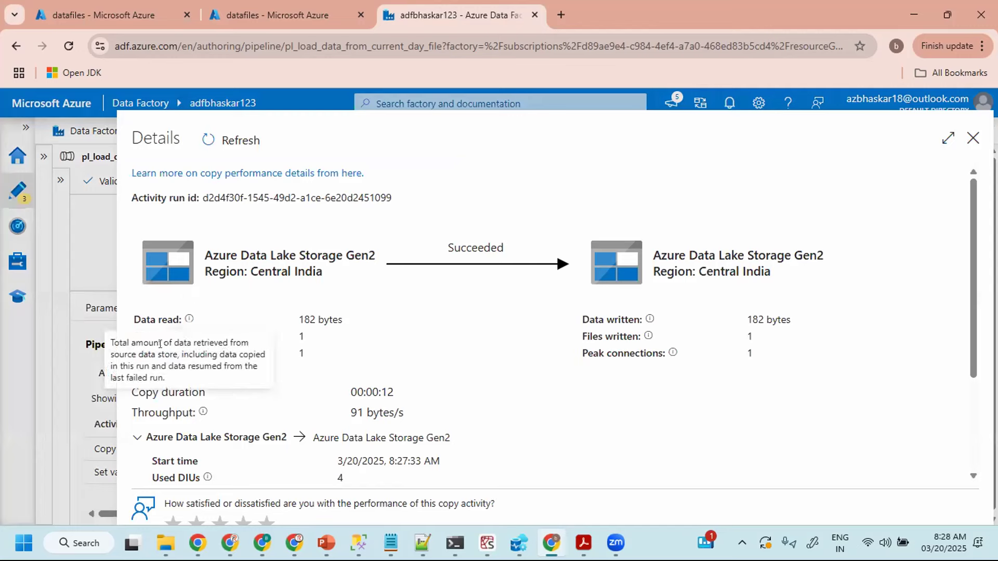
drag(133, 335, 224, 339)
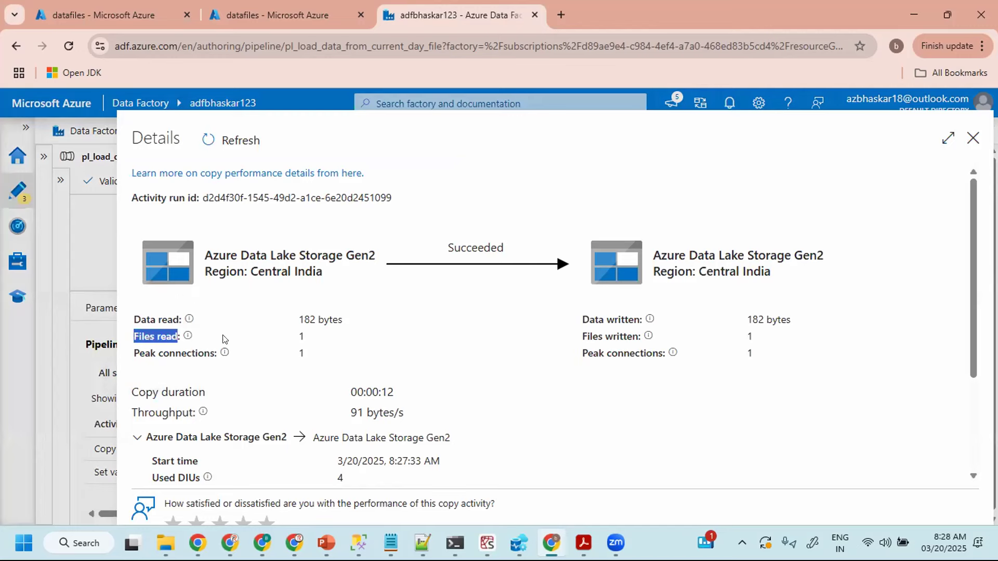
drag(744, 335, 764, 334)
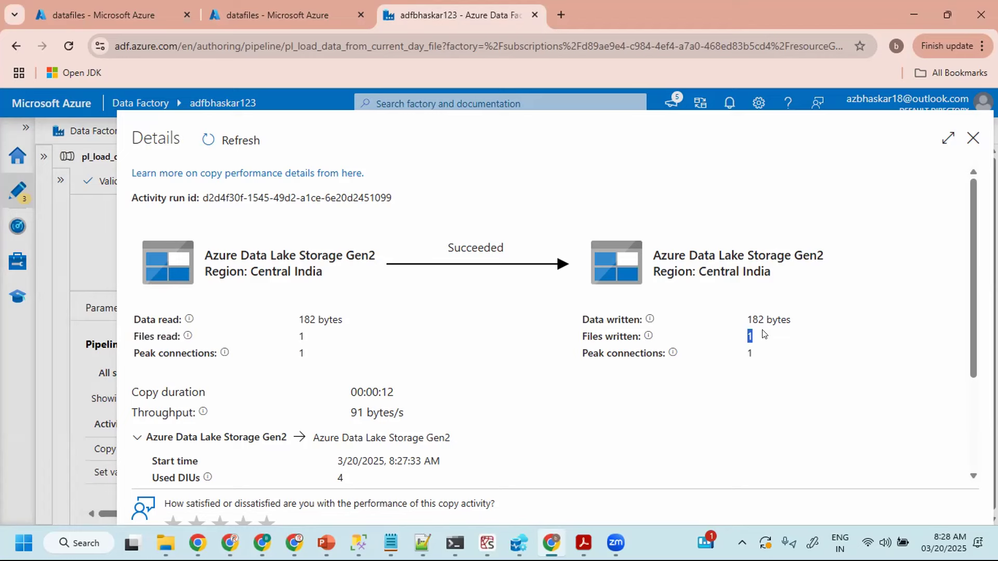
drag(325, 313, 304, 320)
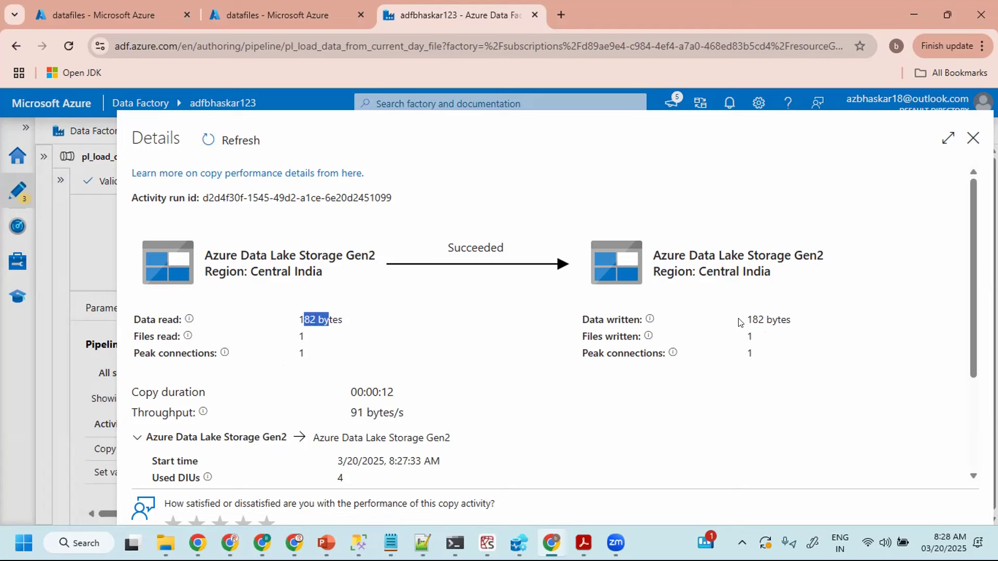
drag(738, 323, 803, 321)
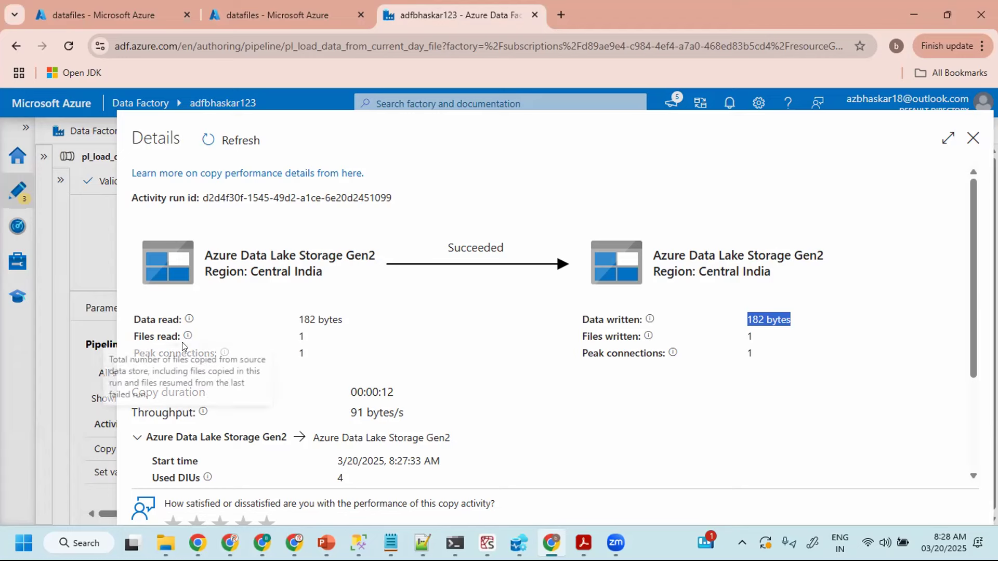
click(971, 138)
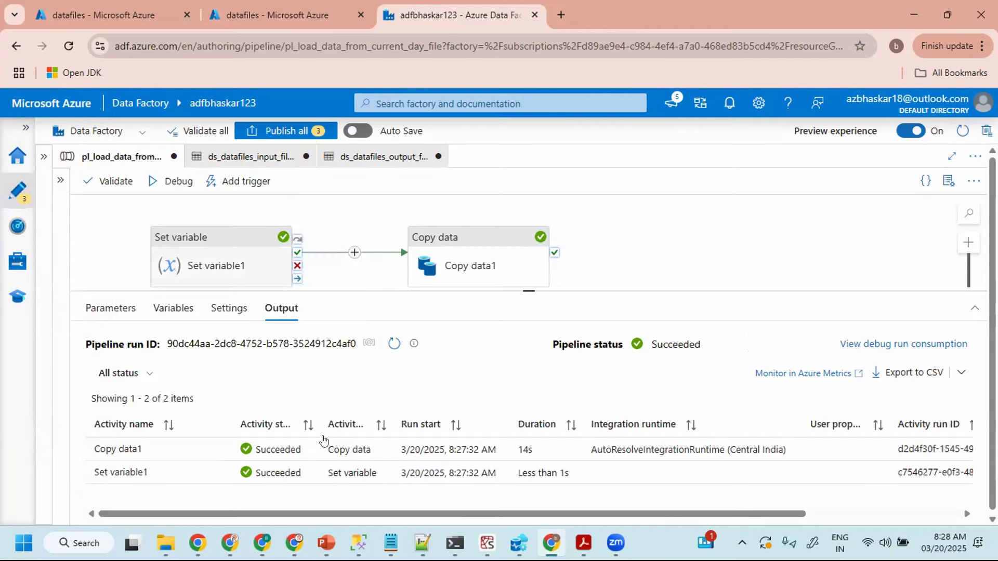
click(217, 450)
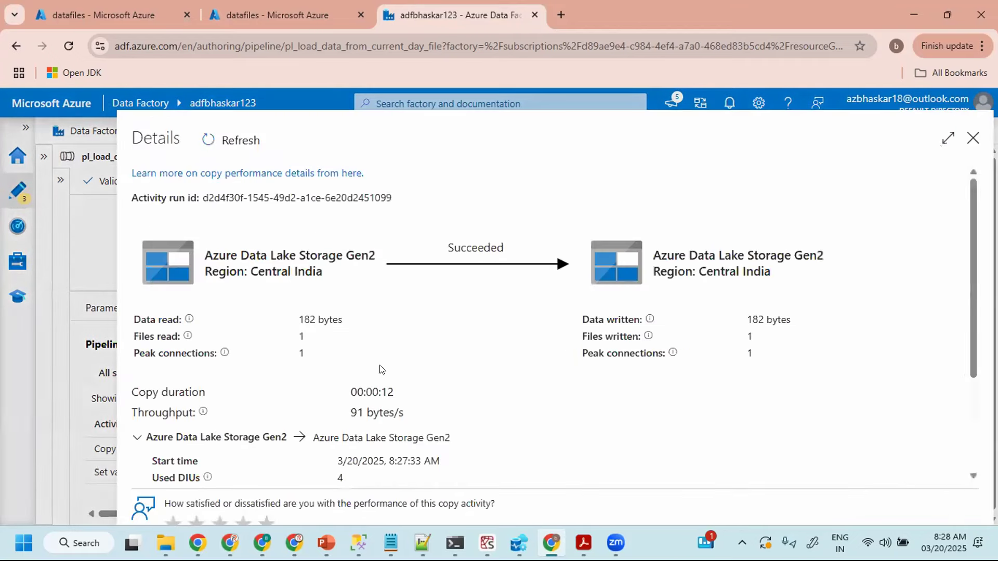
click(972, 139)
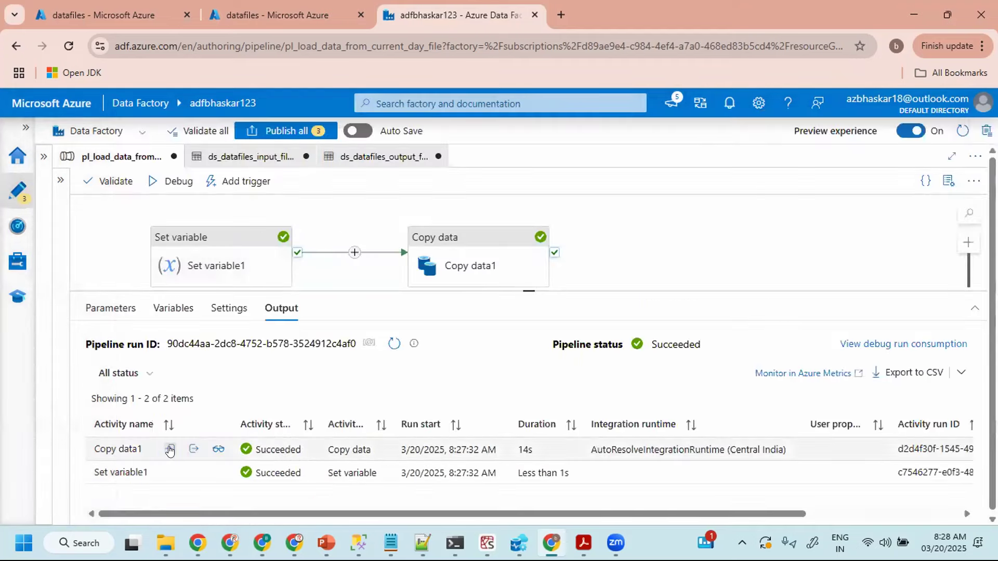
- Look through Copy data1's run output JSON again and close it
click(193, 449)
scroll(224, 370, down, 4)
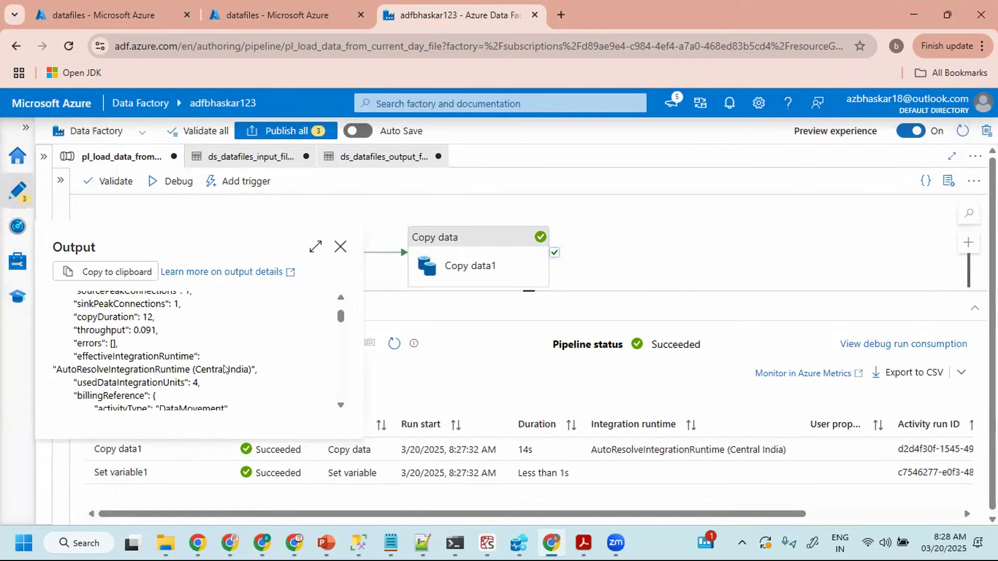
scroll(224, 369, up, 4)
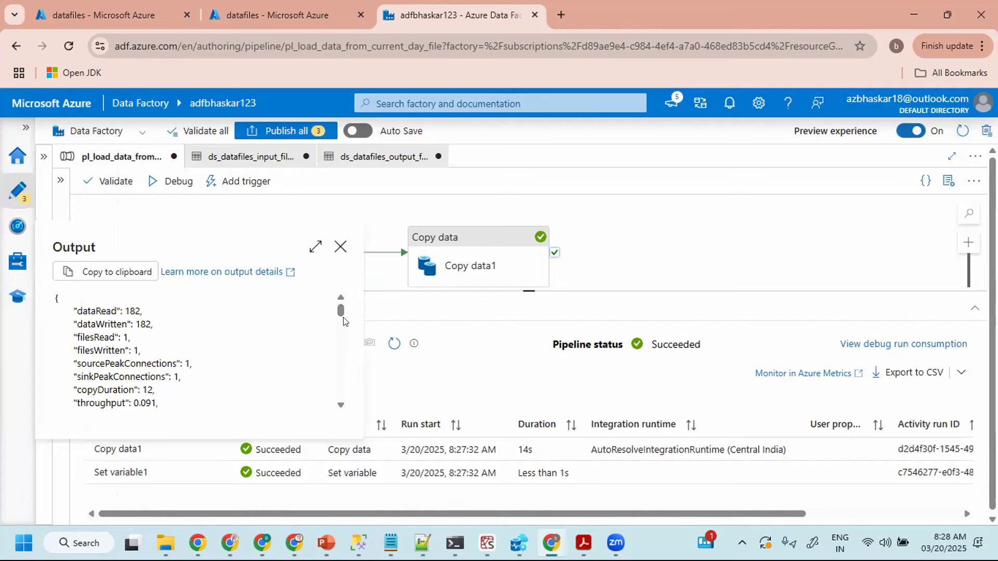
scroll(341, 311, down, 1)
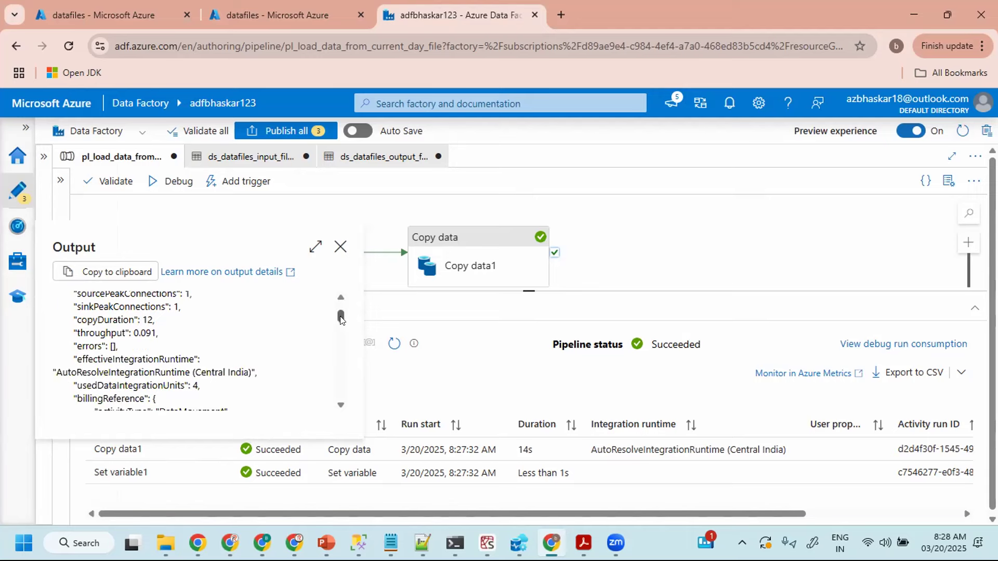
click(341, 247)
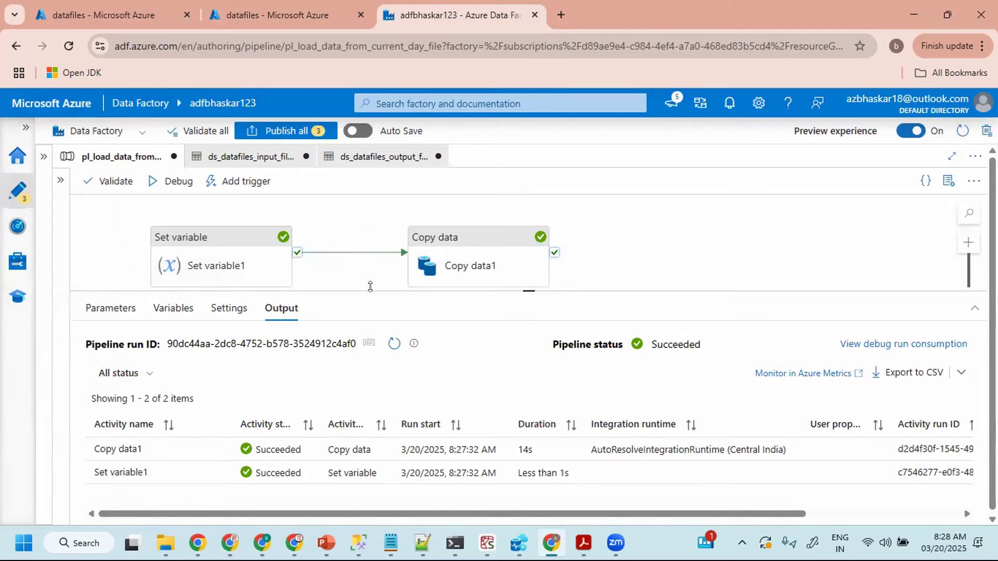
- Shrink the output pane slightly, and review the duration breakdown in Copy data1's copy performance details
drag(370, 286, 370, 303)
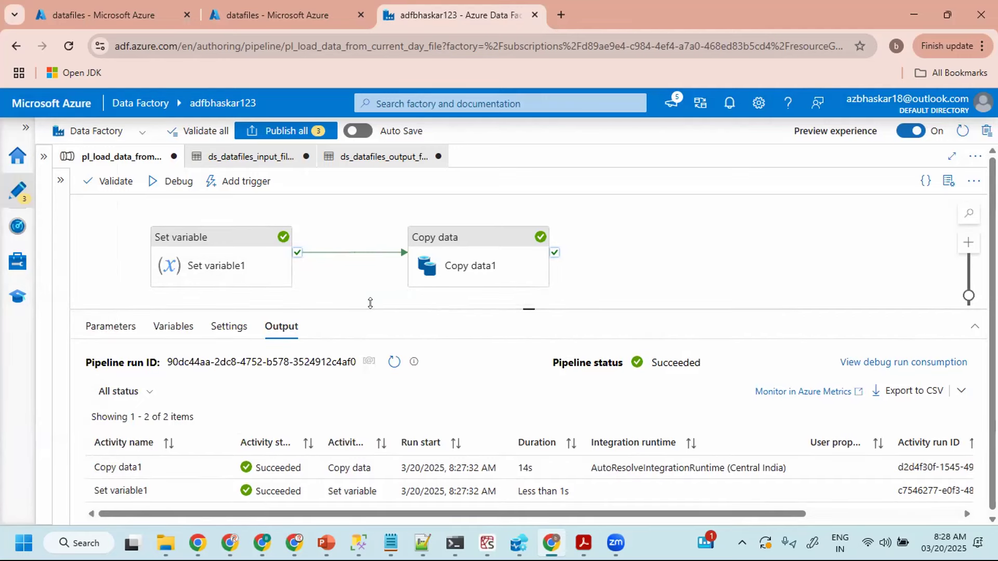
click(348, 302)
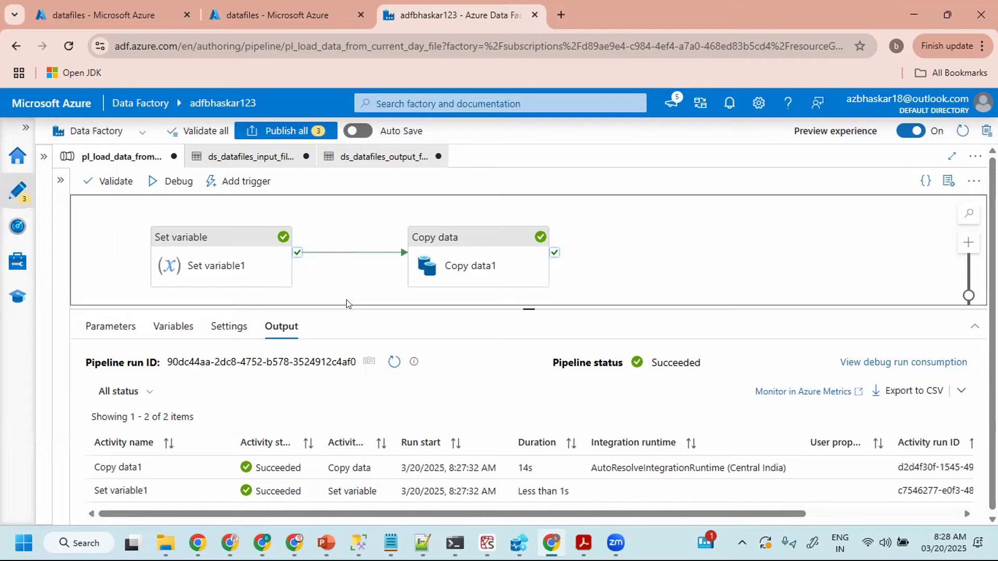
click(217, 467)
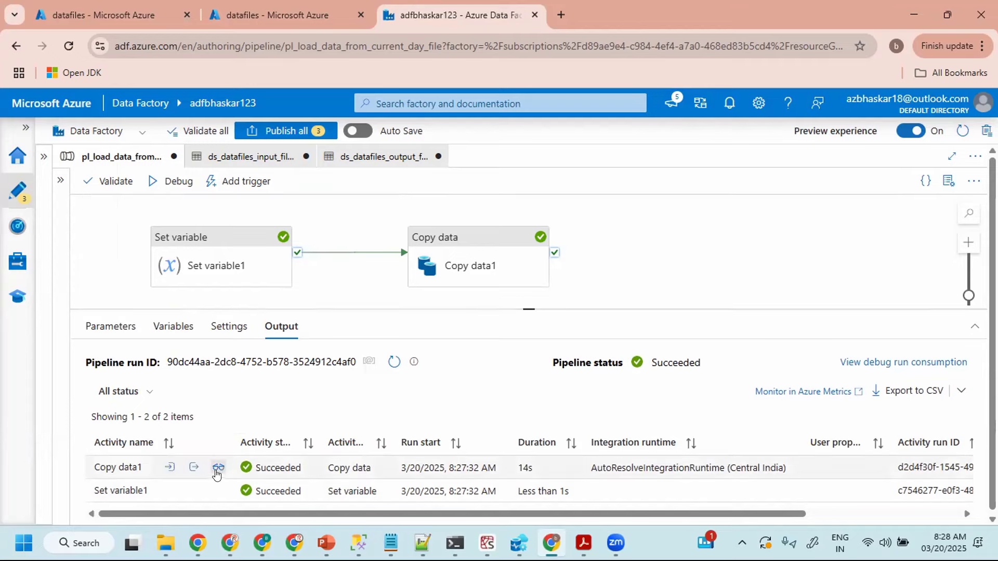
scroll(358, 397, down, 3)
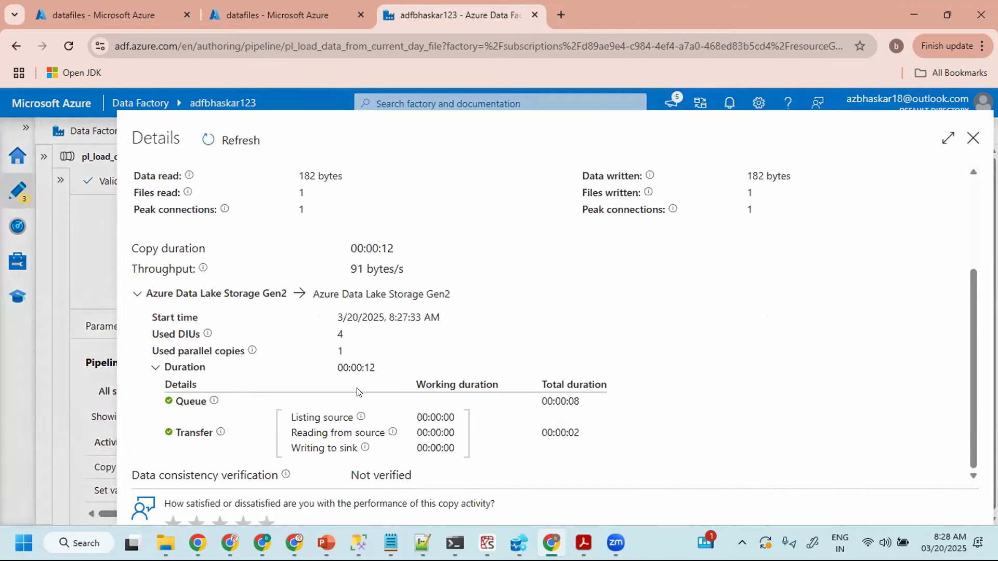
scroll(358, 392, up, 3)
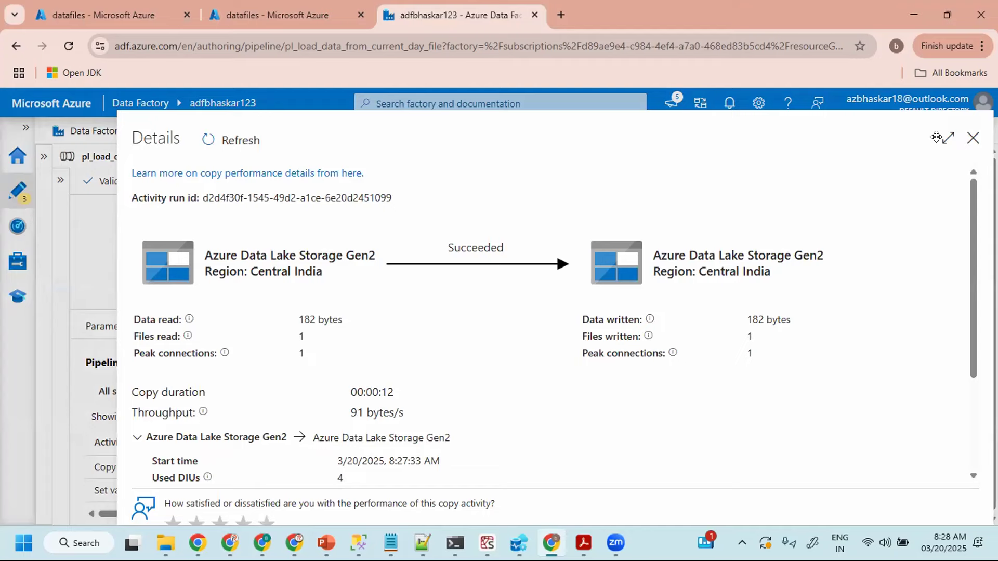
click(972, 137)
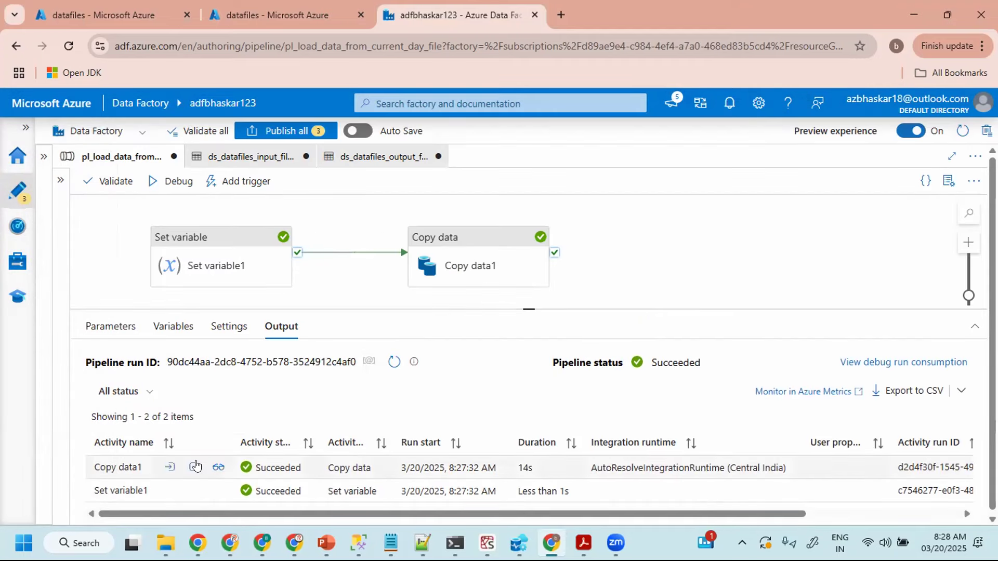
- Read Copy data1's complete run output JSON in the expanded view and close it
click(193, 467)
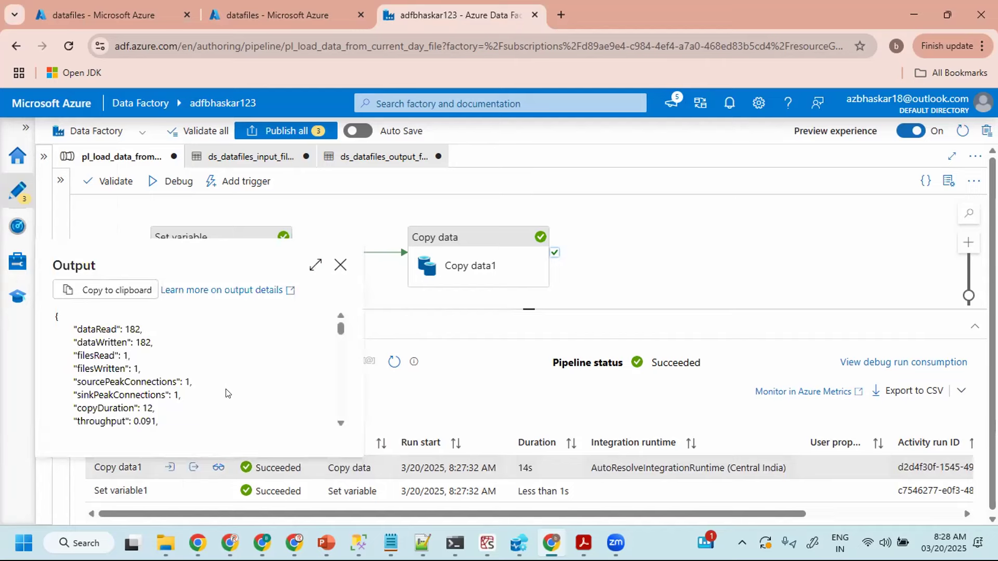
scroll(226, 394, down, 3)
scroll(226, 387, down, 4)
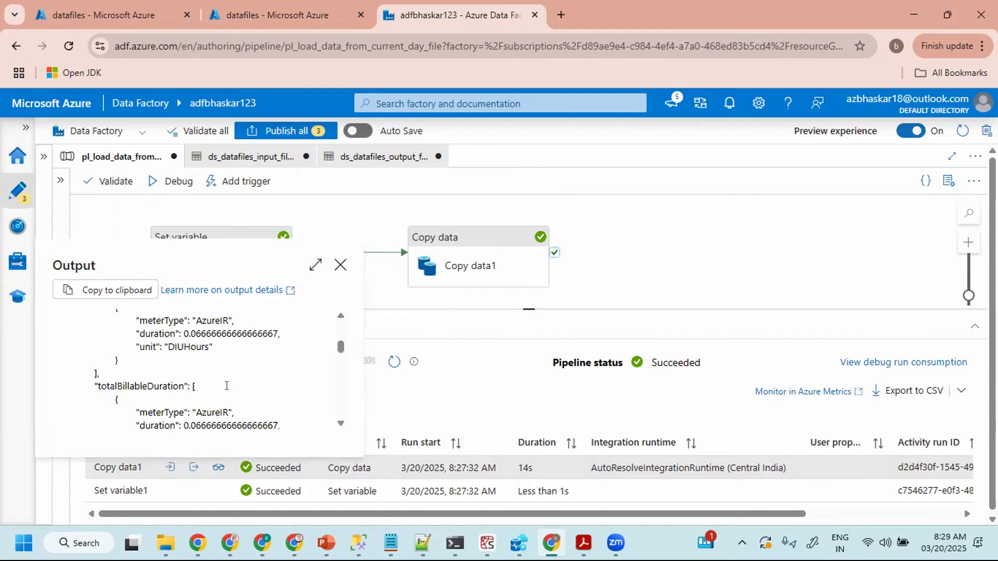
scroll(227, 389, up, 2)
click(314, 264)
scroll(273, 333, down, 10)
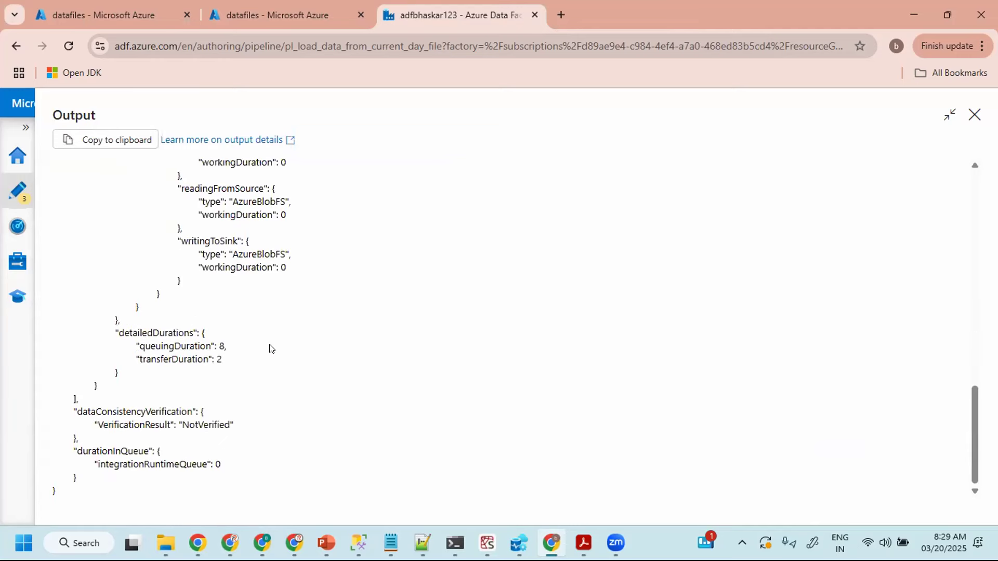
scroll(269, 348, up, 15)
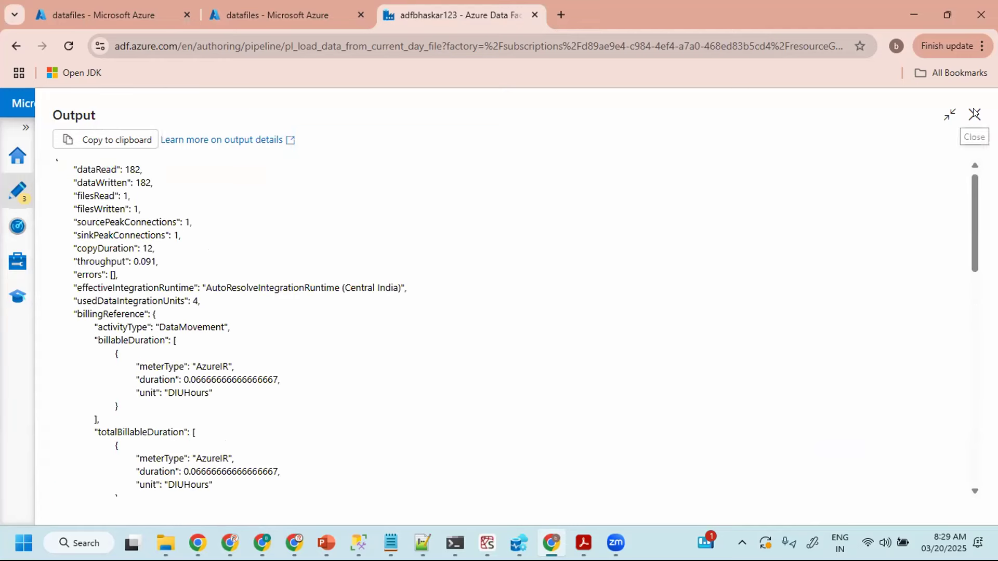
click(974, 114)
- Review the source and sink settings in Copy data1's input JSON using the expanded view, and close it
click(170, 467)
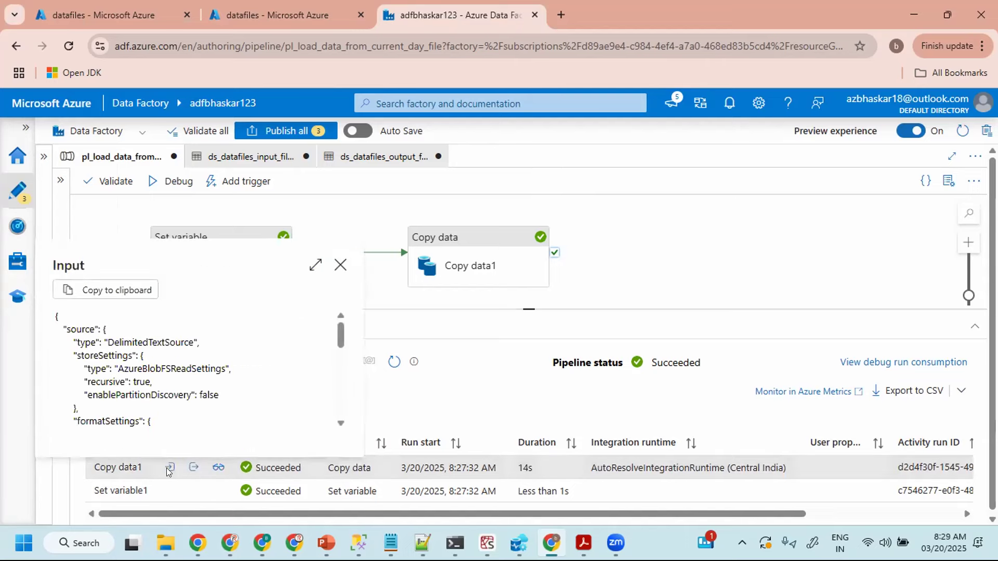
click(316, 264)
scroll(261, 323, down, 3)
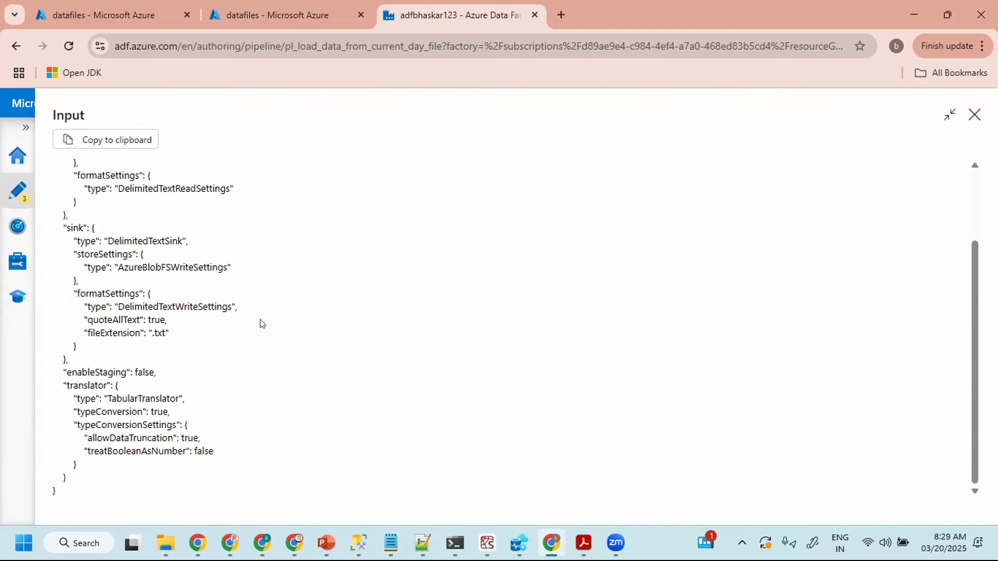
scroll(261, 323, up, 3)
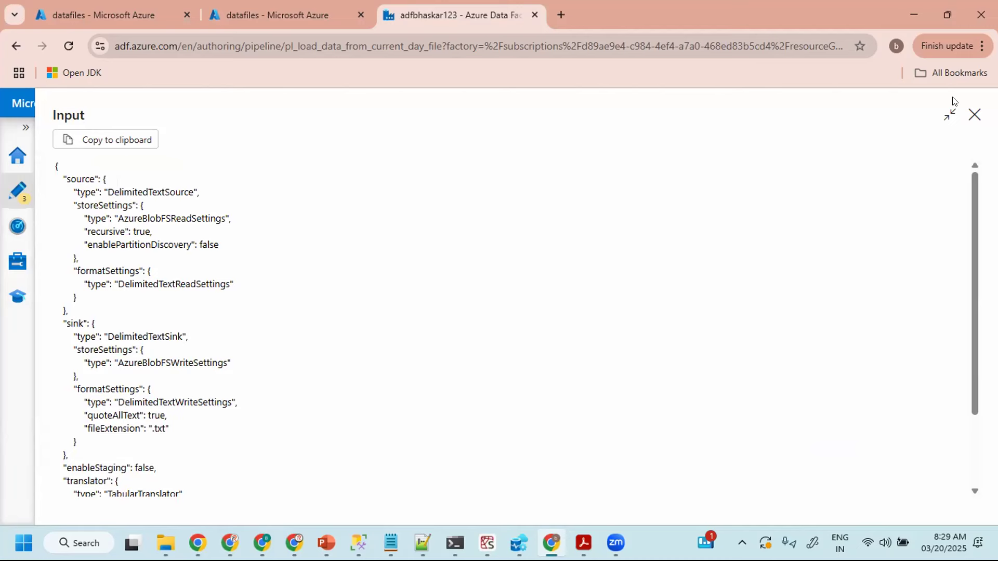
click(974, 114)
- Select the Copy data1 activity on the pipeline canvas and show its source settings
click(347, 288)
click(460, 268)
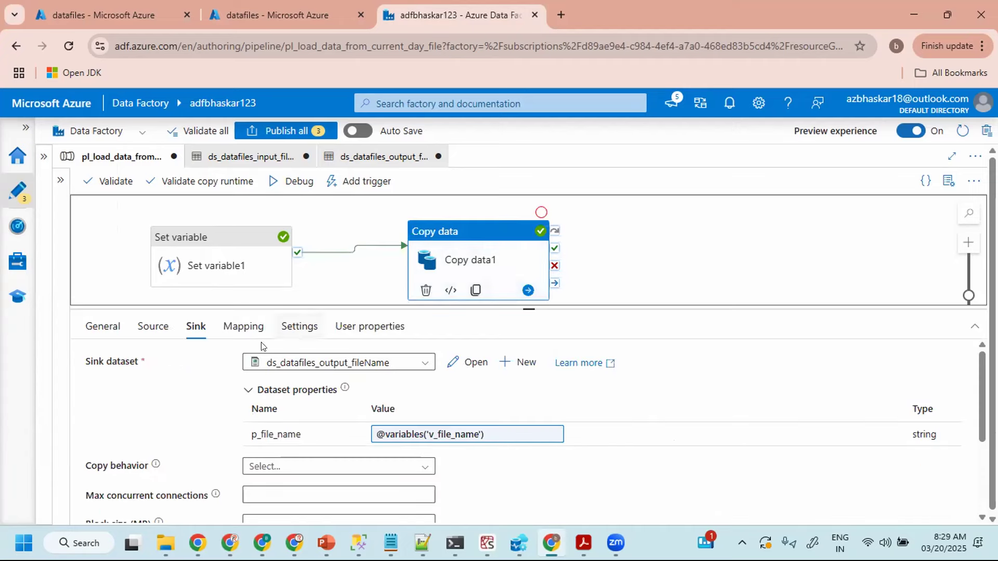
click(149, 326)
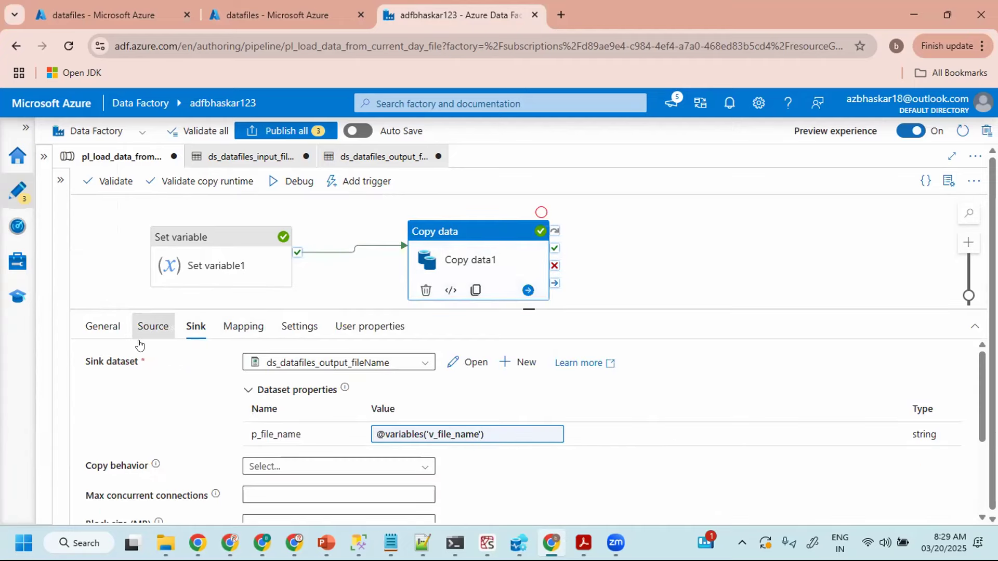
- Add an additional column named FilePath with the value $$FILEPATH to Copy data1's source settings
scroll(144, 465, down, 4)
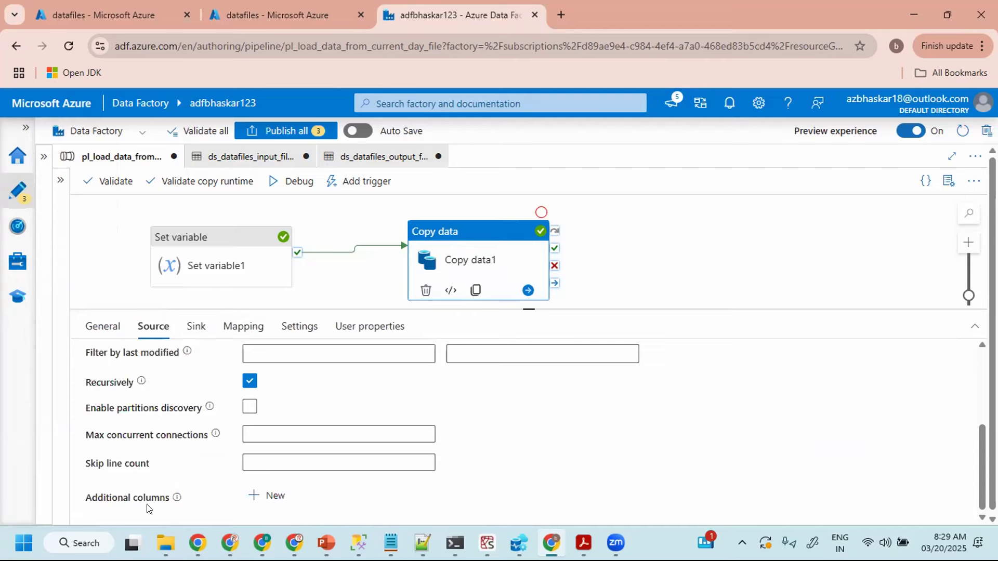
click(261, 495)
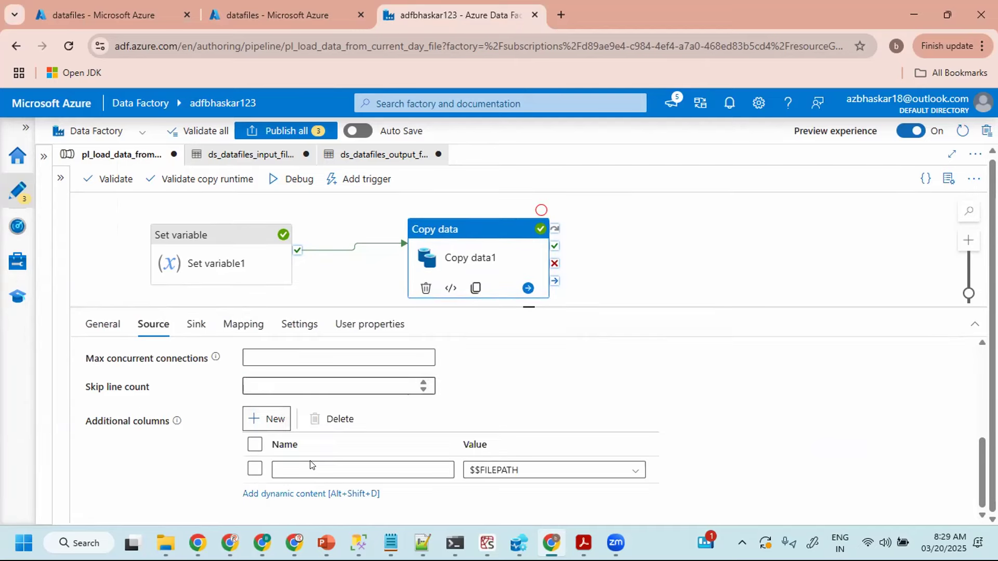
click(441, 466)
click(559, 474)
scroll(525, 507, down, 1)
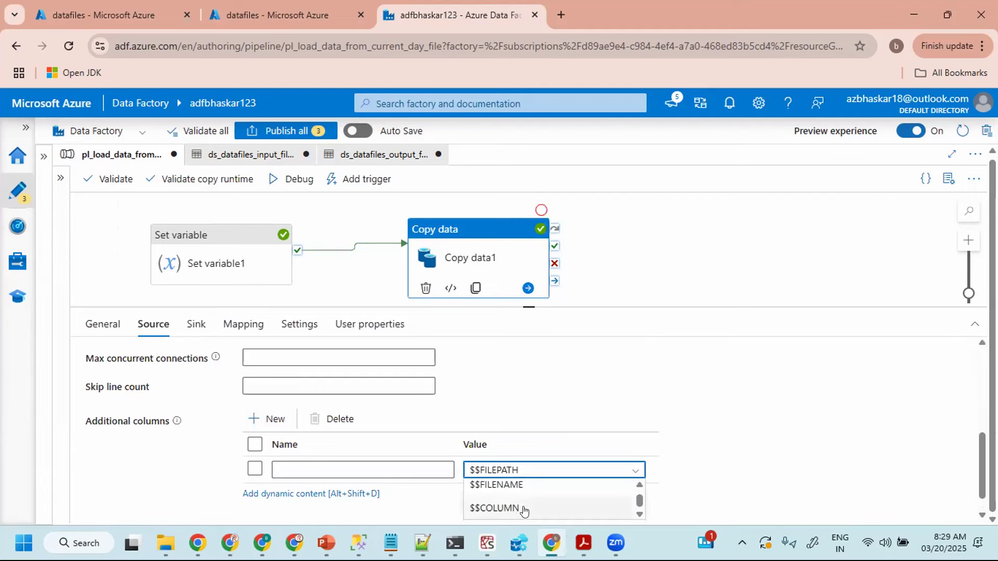
scroll(524, 509, up, 1)
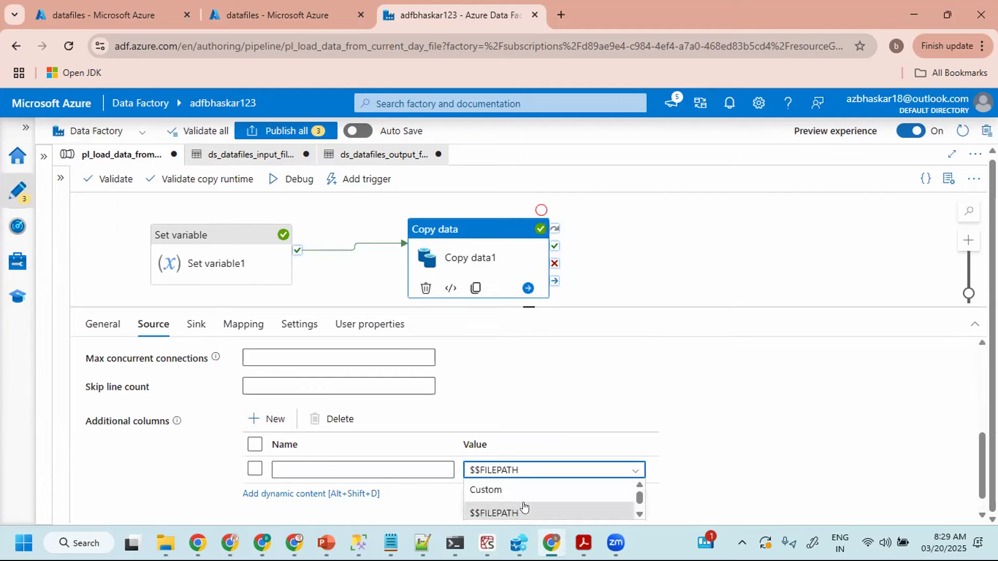
click(336, 466)
text(FilePath)
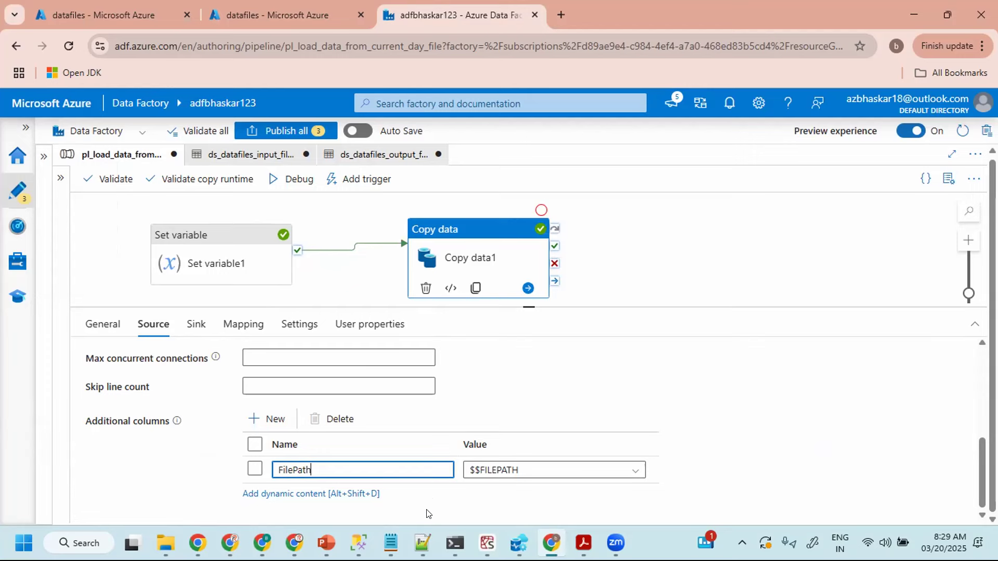
- Delete the FilePath additional column from Copy data1's source settings
scroll(429, 493, up, 1)
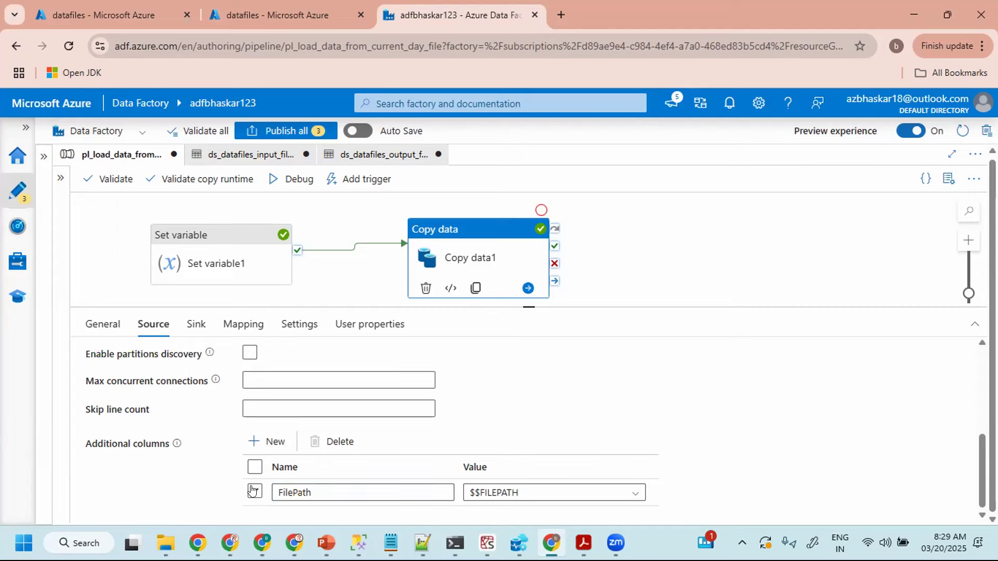
click(255, 468)
click(331, 419)
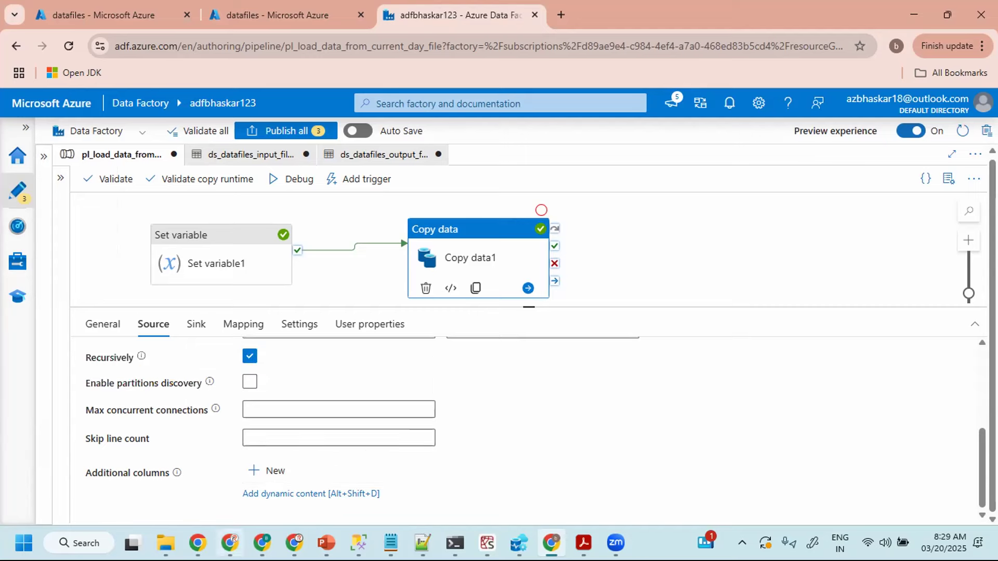
- Refresh the output folder listing of the datafiles container in the Azure portal and review the properties of customer_03202025.csv
drag(530, 312, 530, 389)
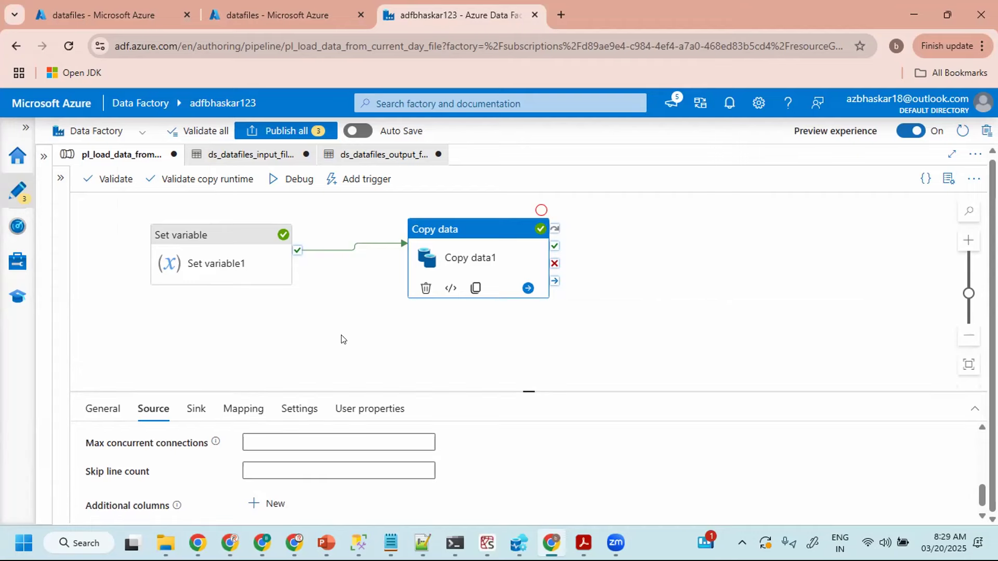
click(341, 335)
click(259, 14)
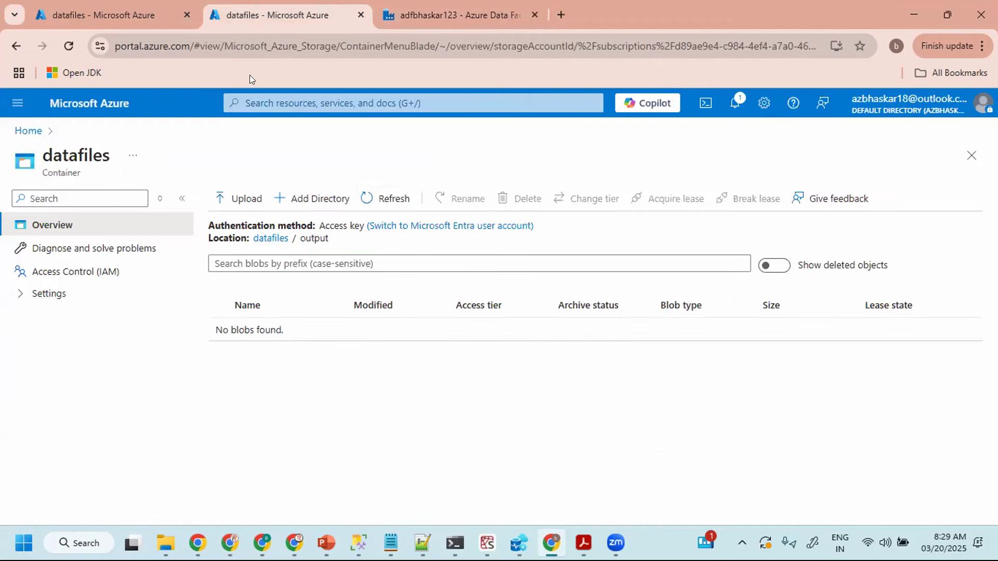
click(370, 200)
drag(345, 291, 452, 304)
click(307, 331)
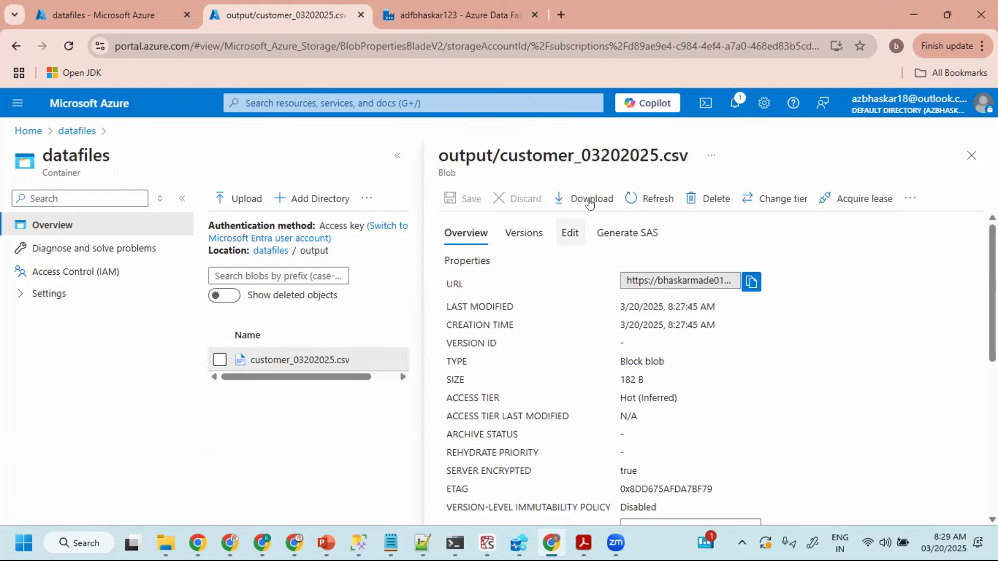
drag(503, 150, 660, 140)
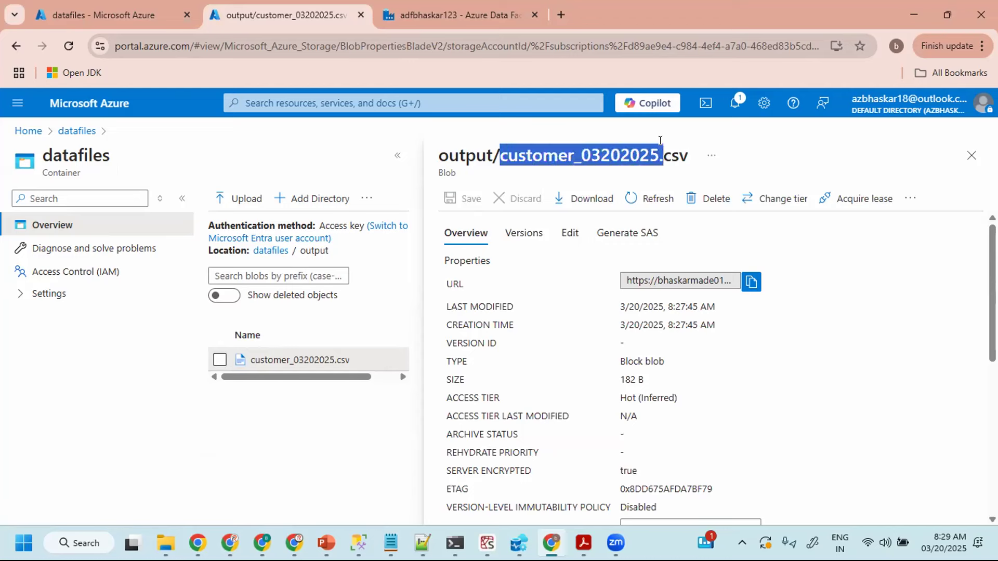
click(972, 156)
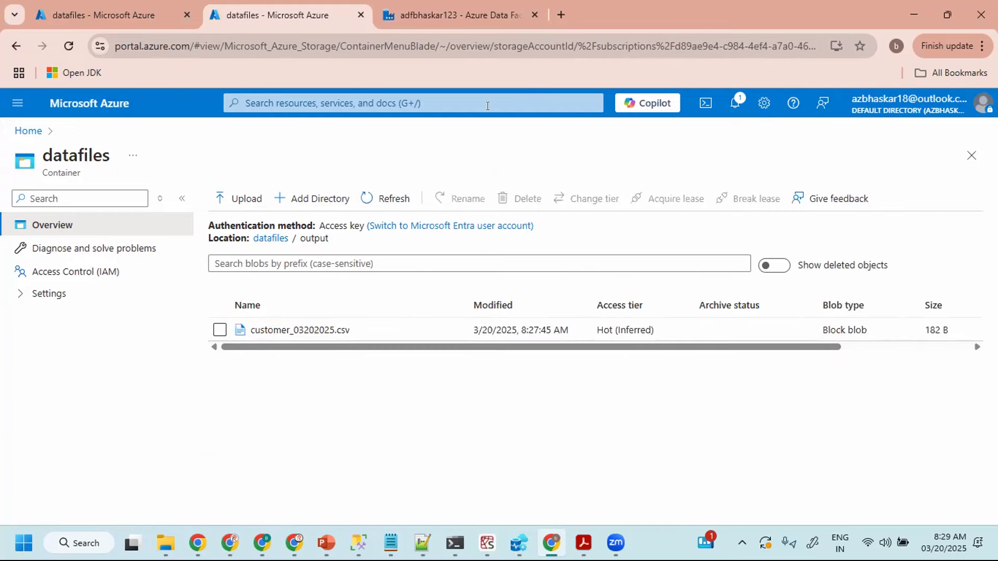
- Return to Data Factory, publish all pending pipeline and dataset changes, and dismiss the publishing notification
click(433, 13)
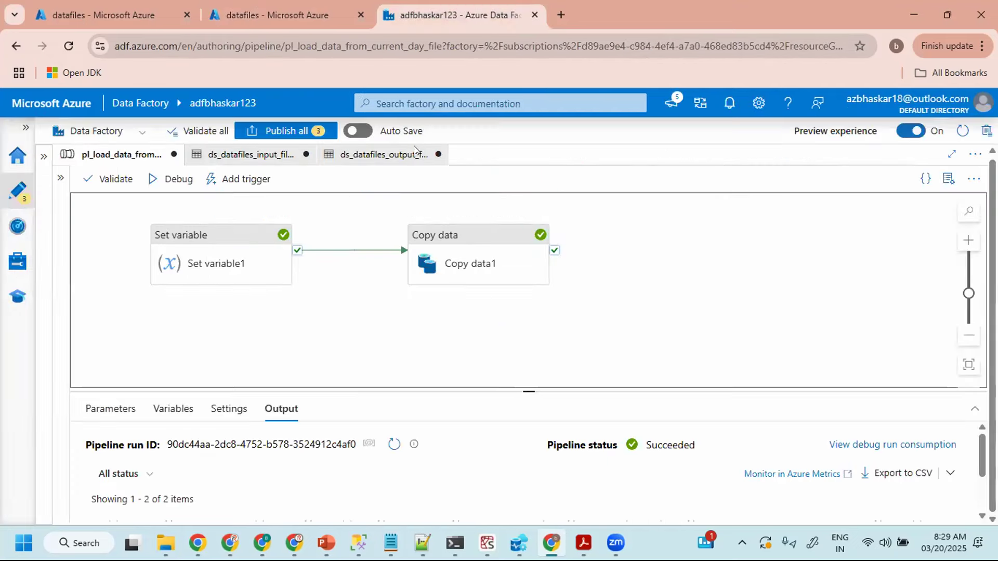
click(443, 253)
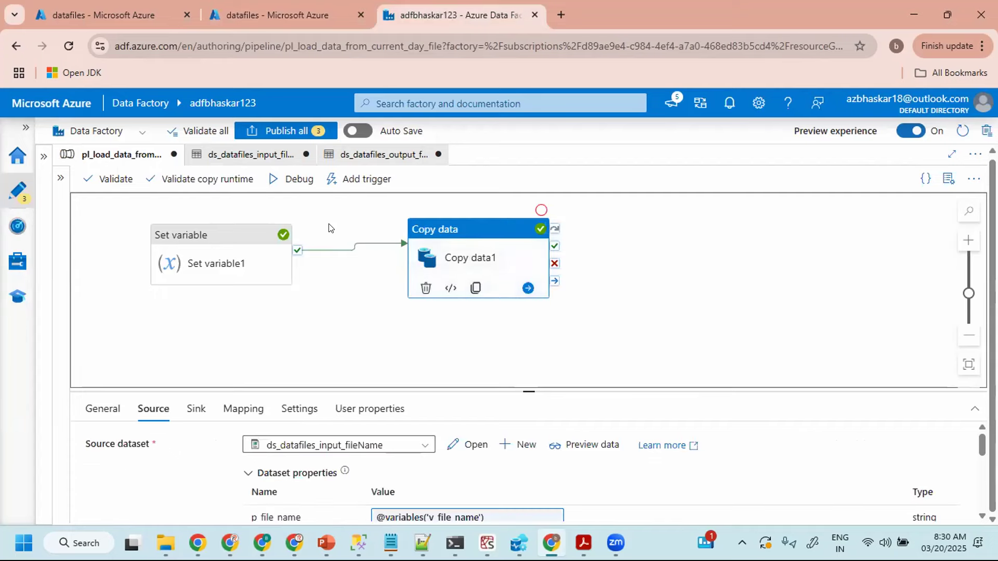
click(287, 130)
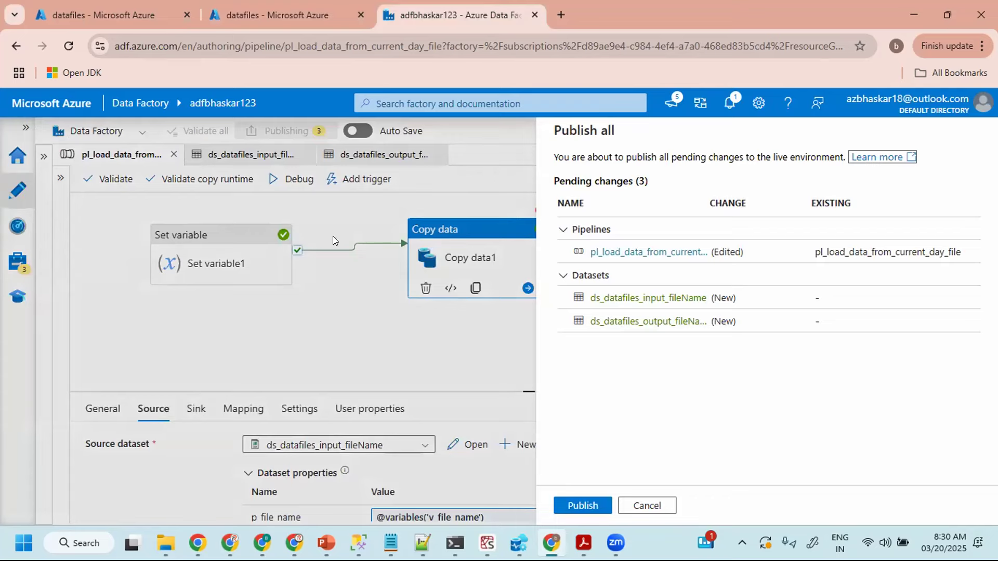
click(583, 505)
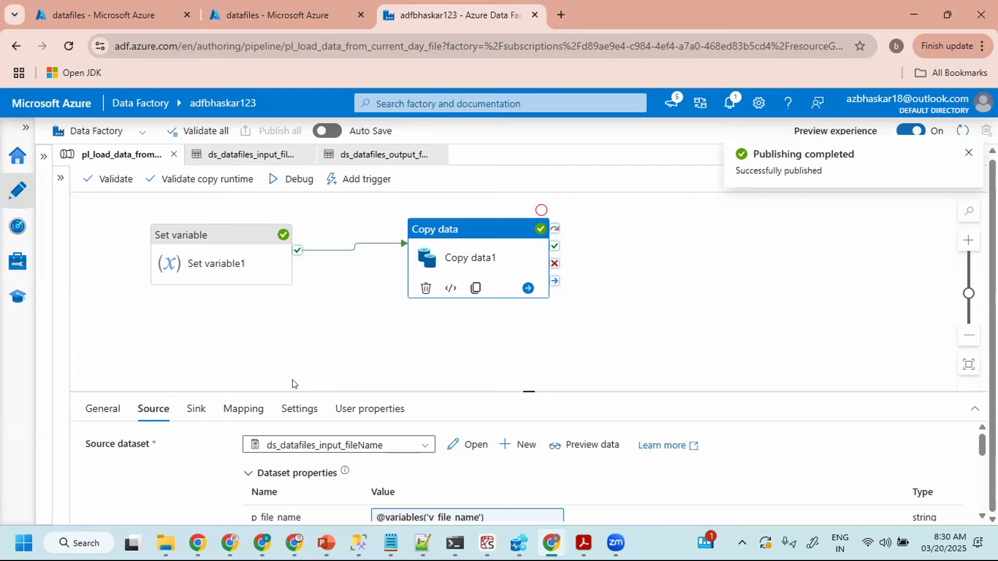
click(723, 297)
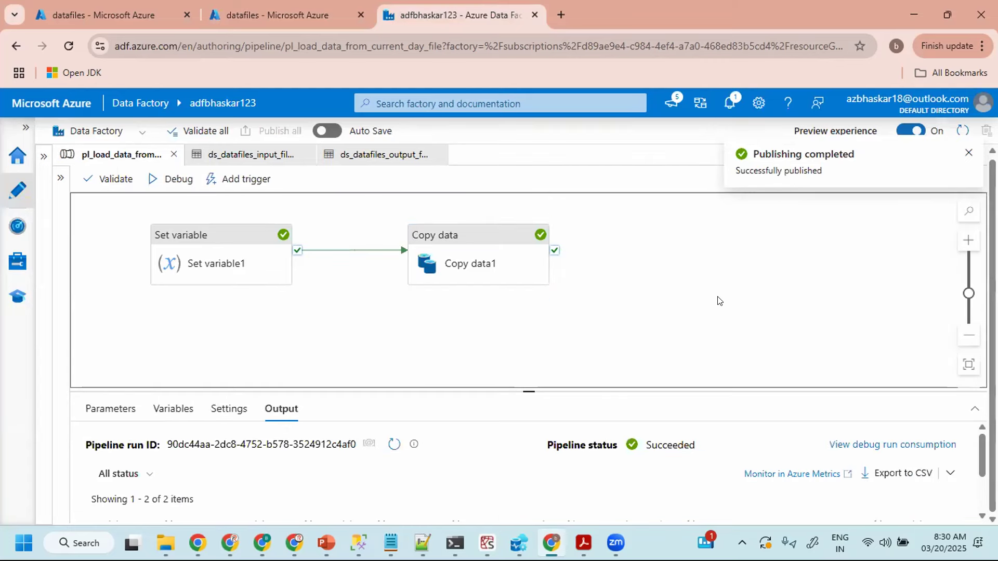
click(966, 154)
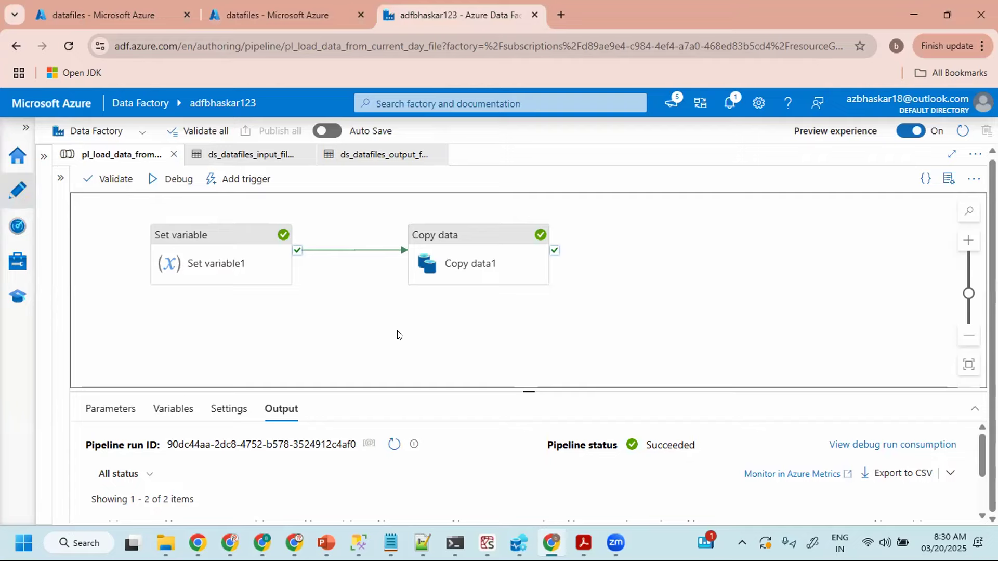
- Switch to Adobe Acrobat and review the Variables and Copy Data Activity notes in ADF Part -I.pdf
click(583, 543)
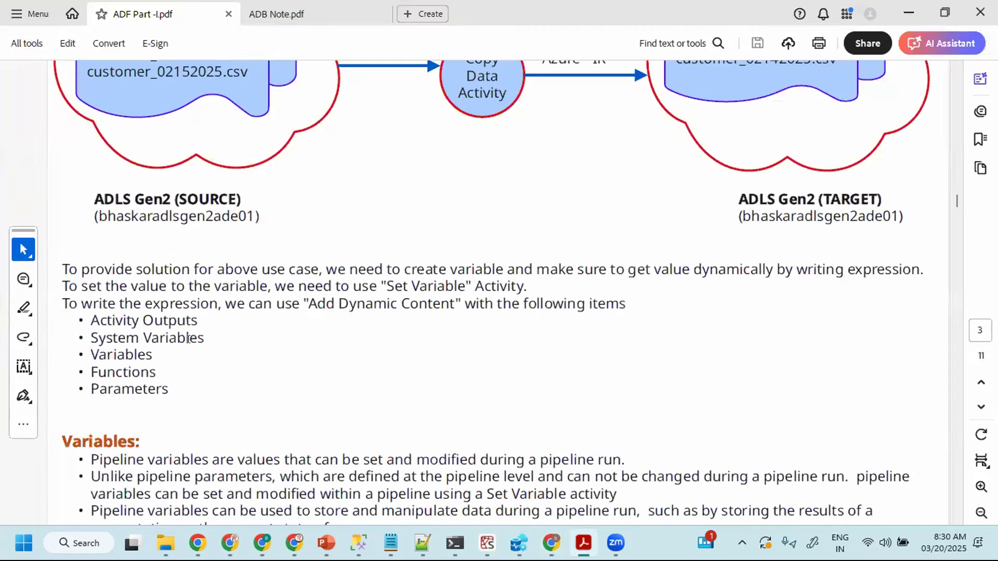
scroll(253, 334, down, 7)
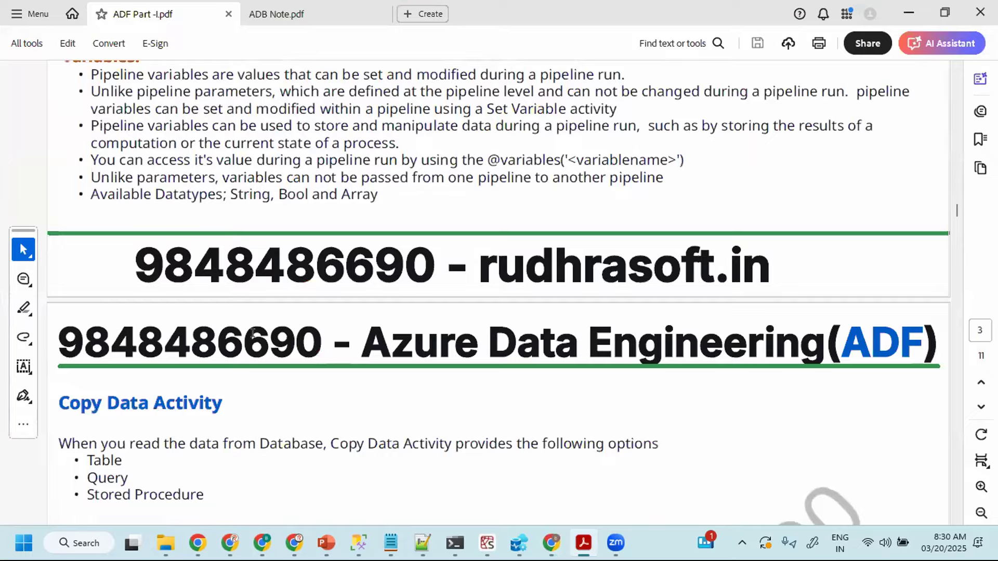
scroll(253, 334, down, 5)
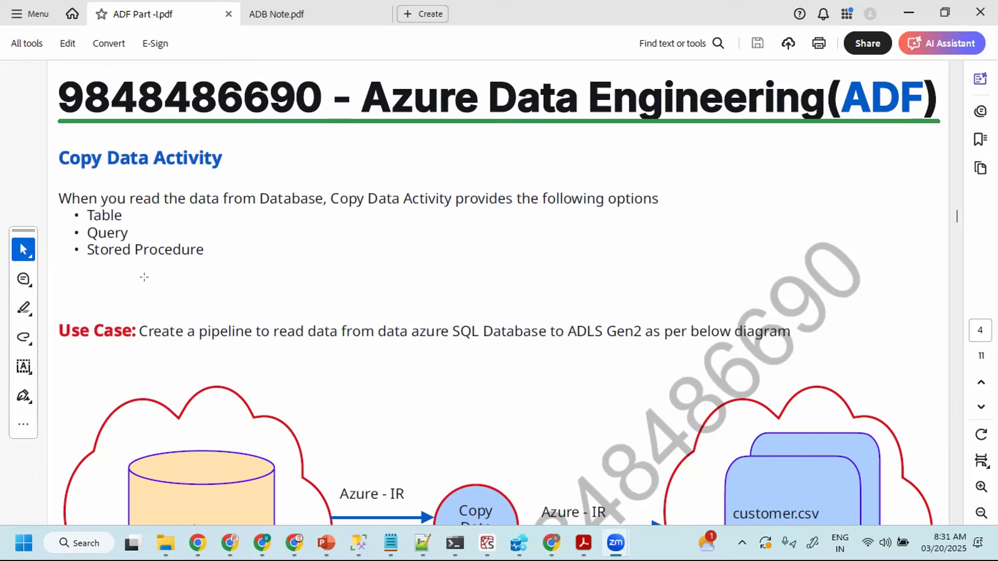
click(407, 220)
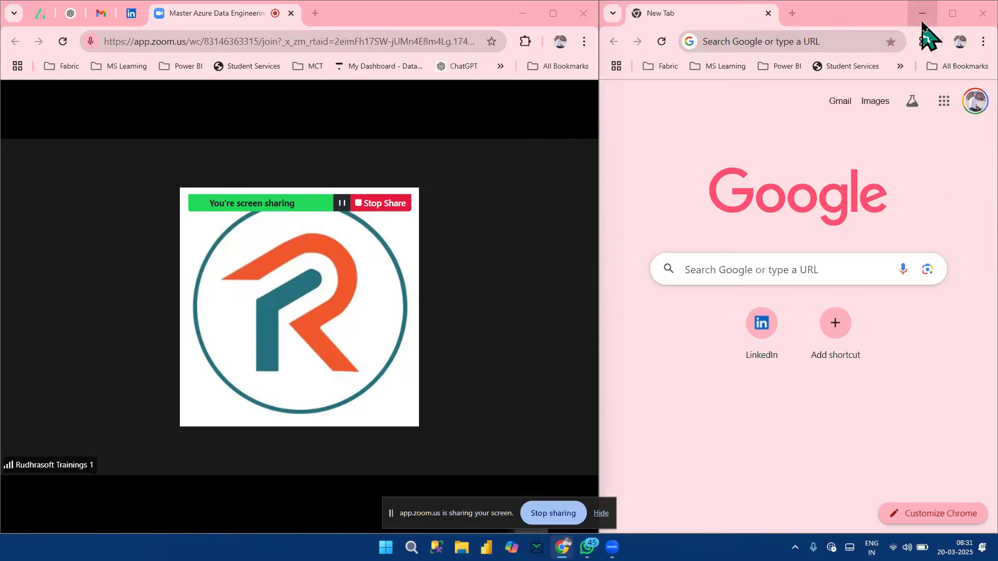
click(952, 13)
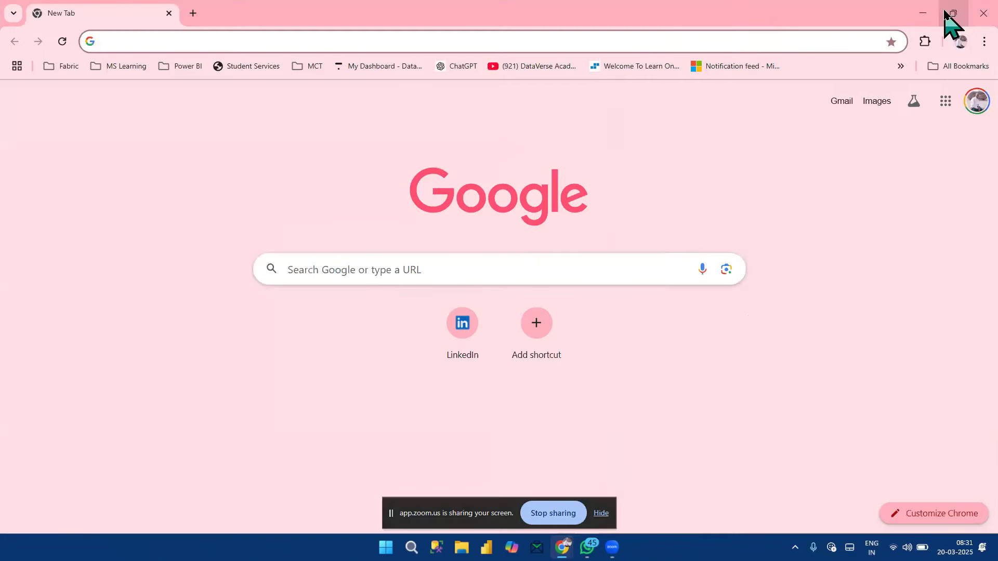
text(out)
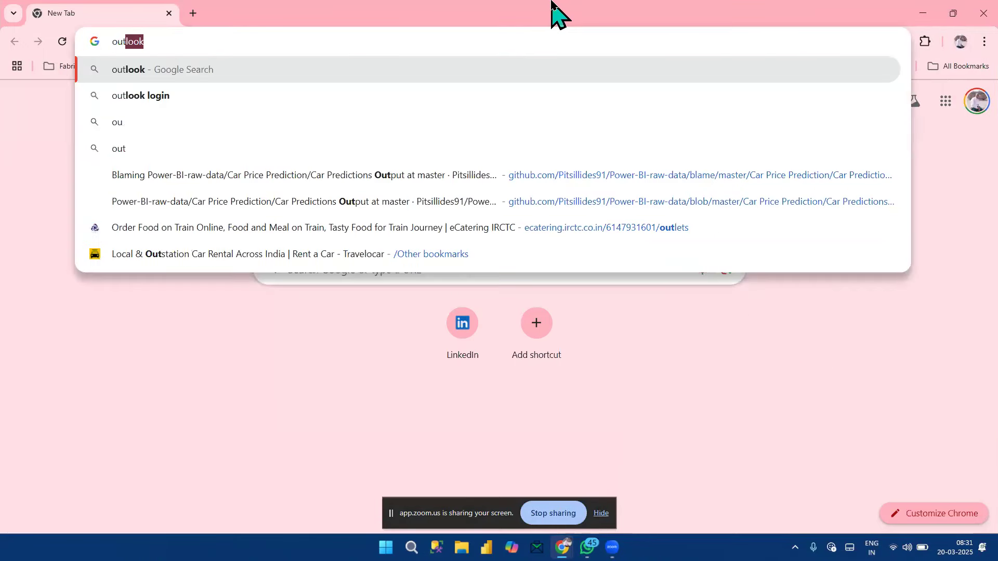
text(loo)
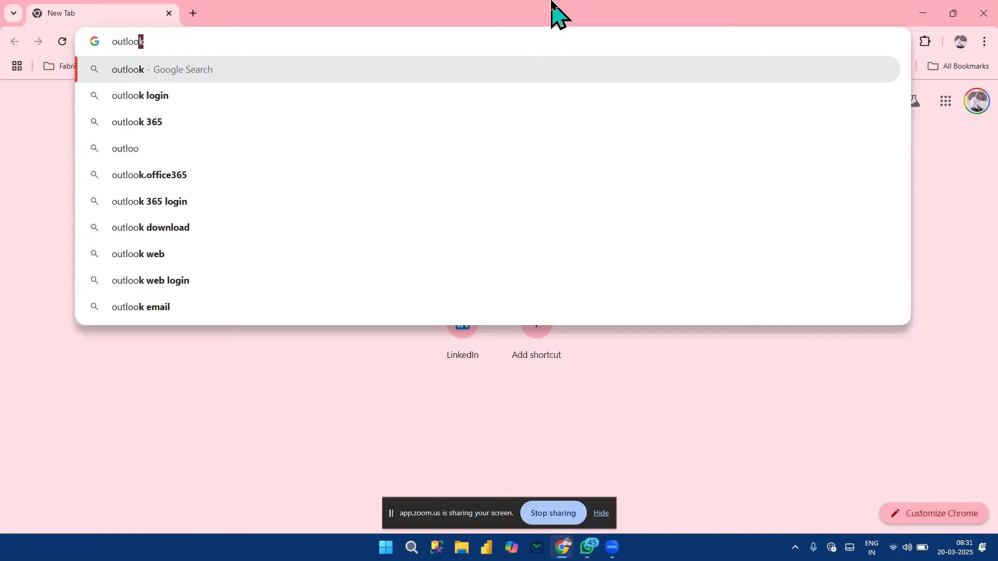
text(k)
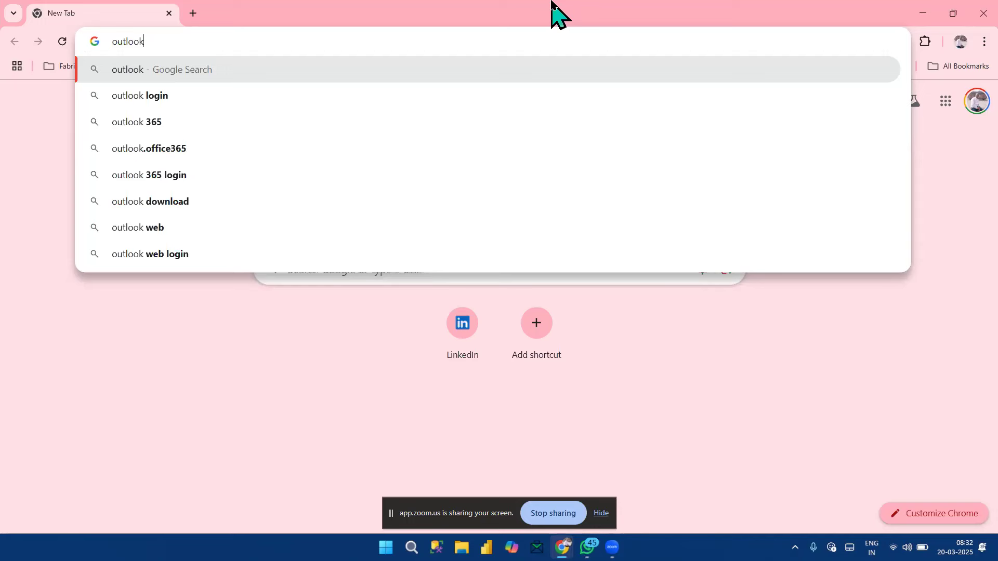
key(BackSpace)
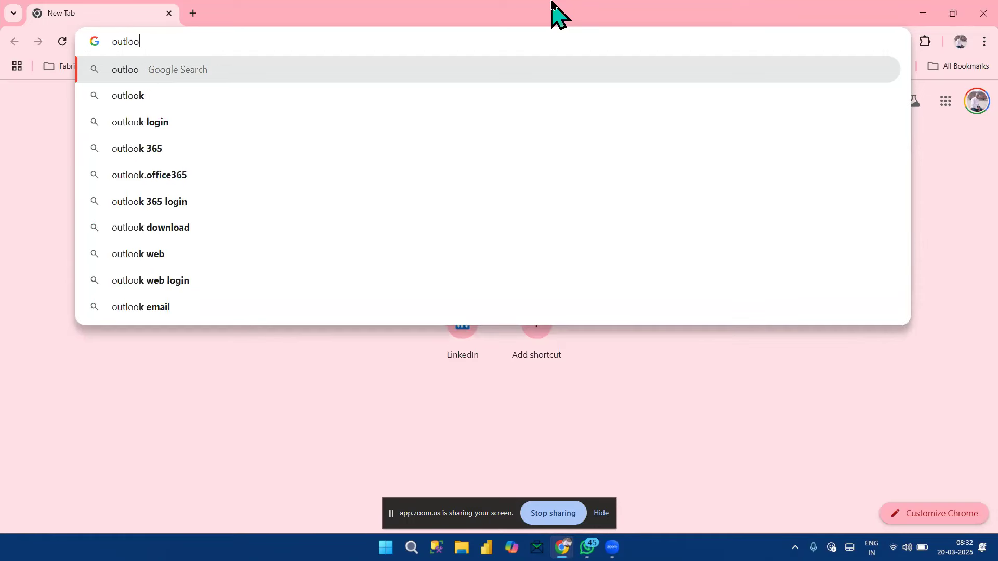
key(BackSpace)
key(BackSpace)
key(BackSpace)
key(BackSpace)
key(BackSpace)
key(BackSpace)
text(live)
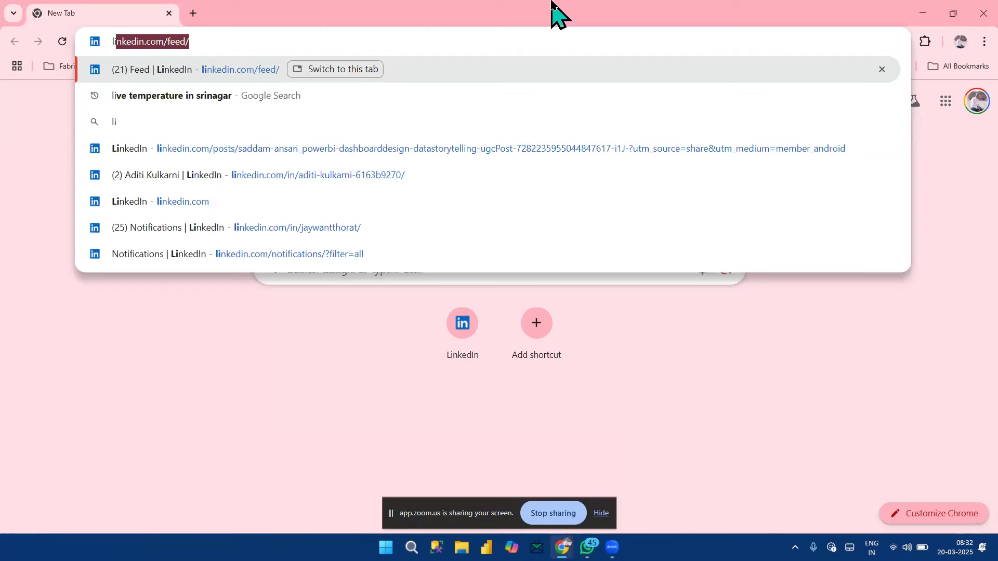
key(BackSpace)
key(BackSpace)
key(BackSpace)
key(BackSpace)
key(BackSpace)
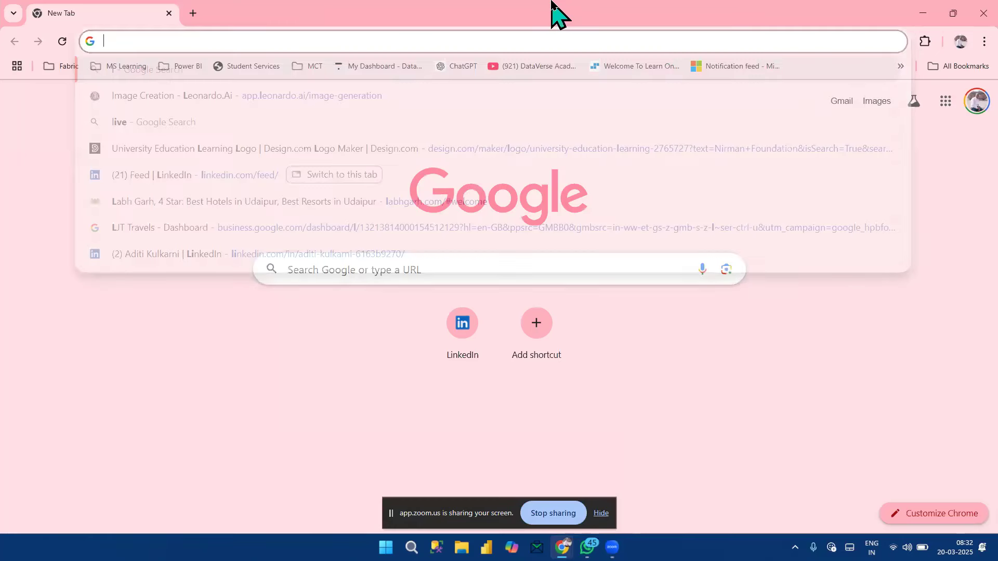
- Open outlook.live.com in a new Chrome Incognito window and start creating a free Outlook account
right_click(563, 548)
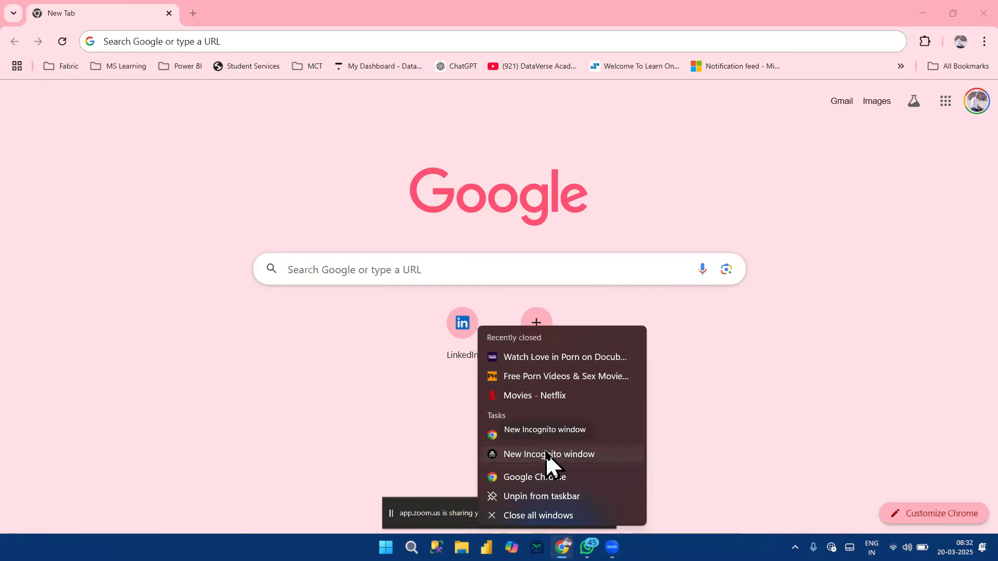
click(552, 455)
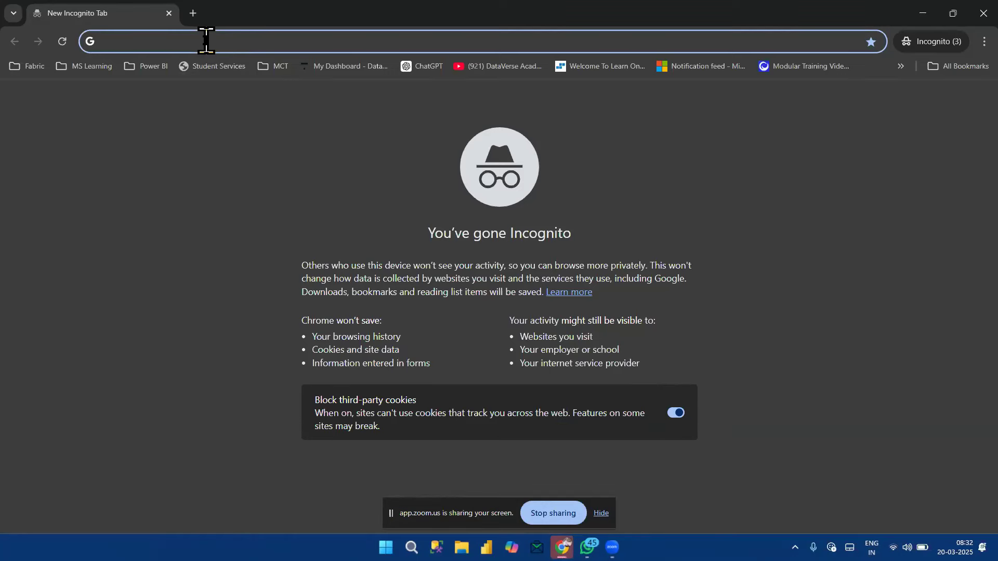
text(ou)
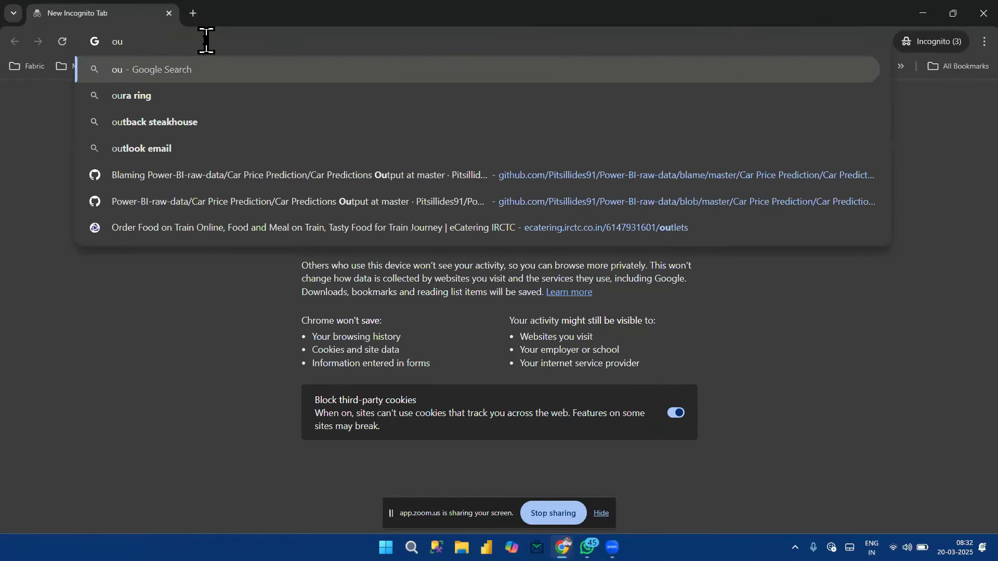
text(tlook.live)
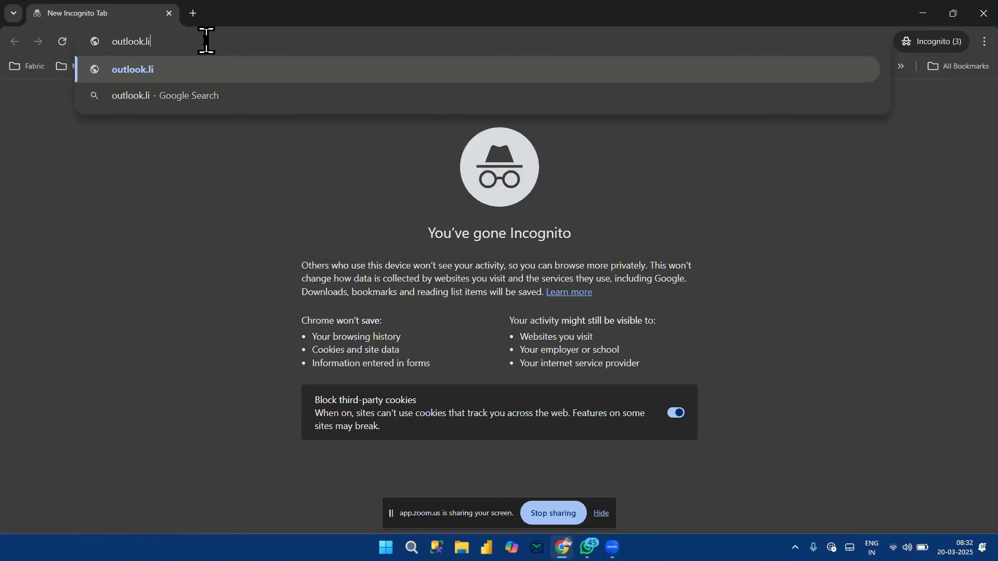
text(.com)
key(Return)
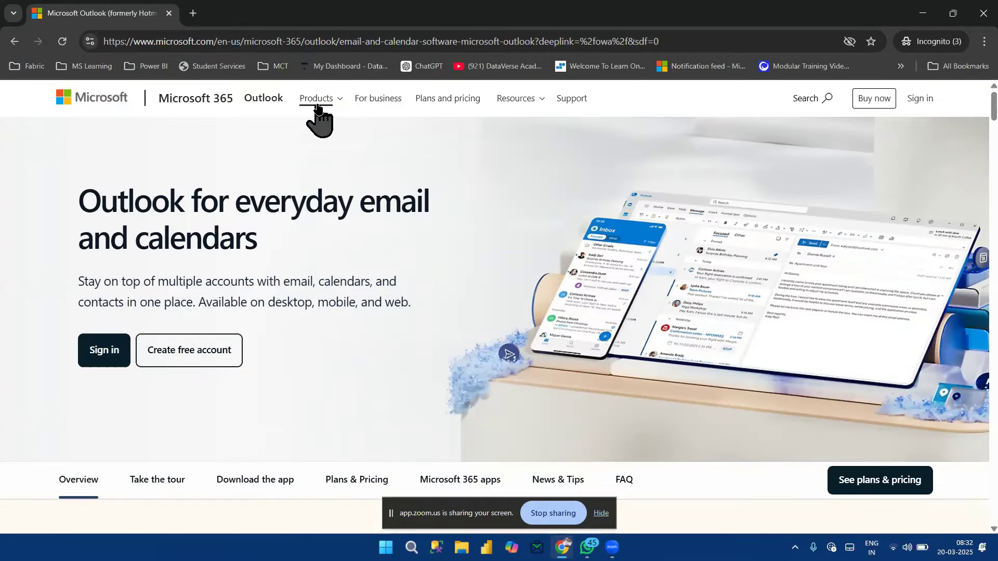
click(188, 361)
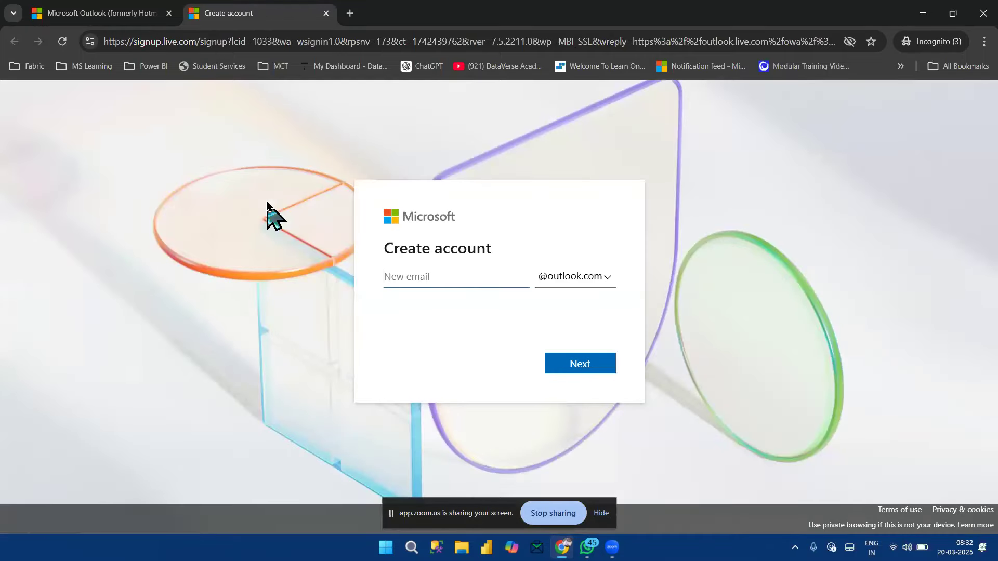
- Enter an available account name for the new outlook.com email address and continue to password creation
click(441, 277)
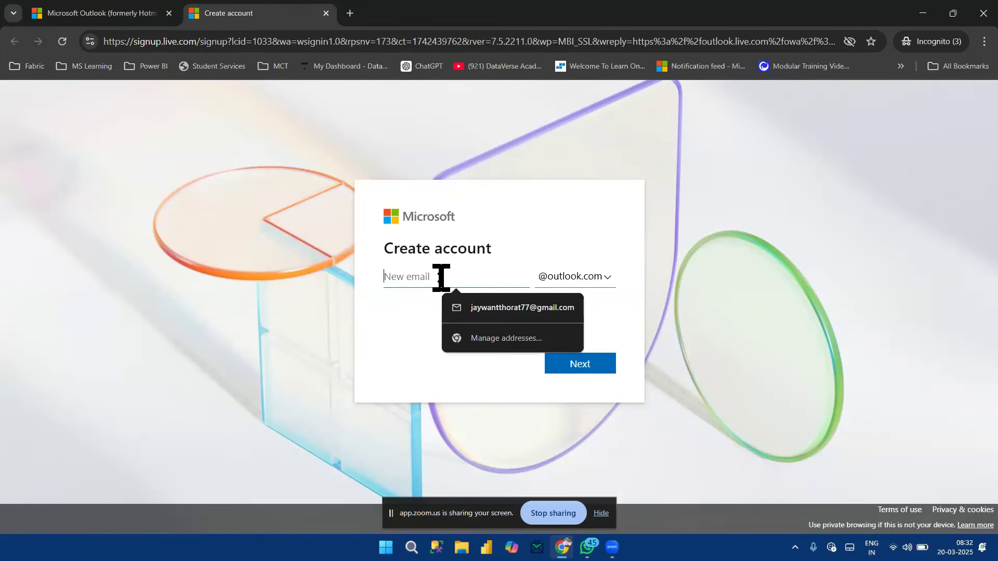
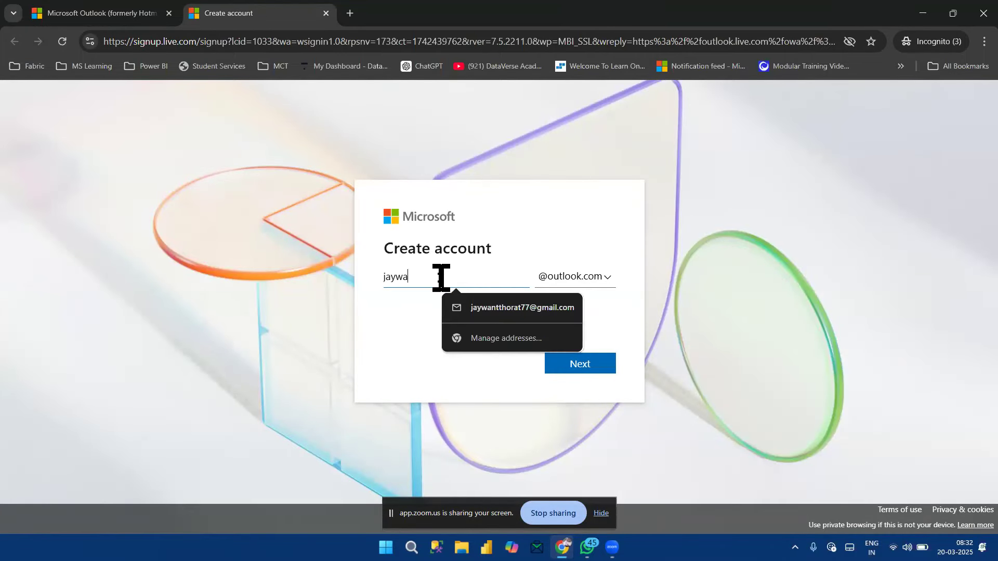
click(551, 264)
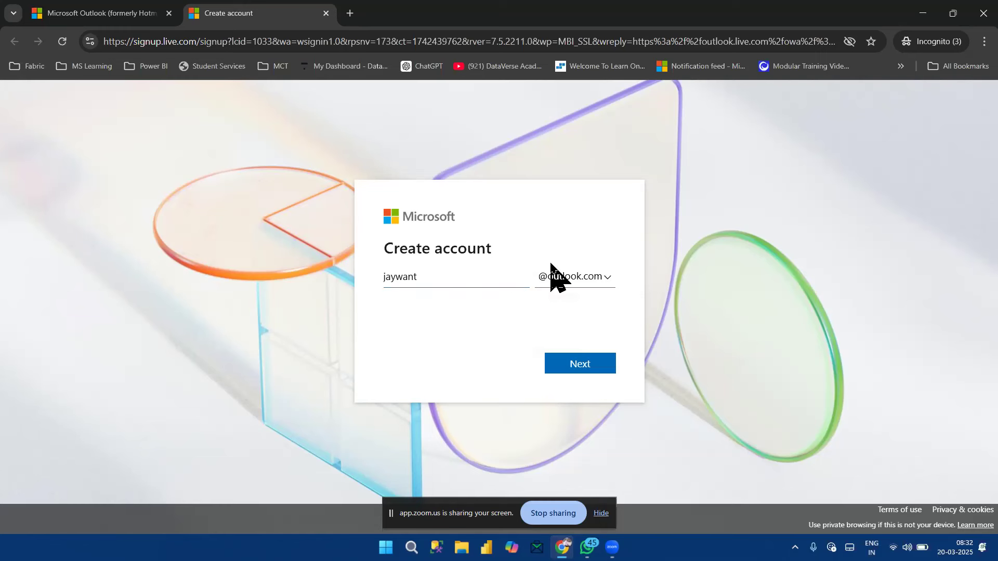
click(572, 368)
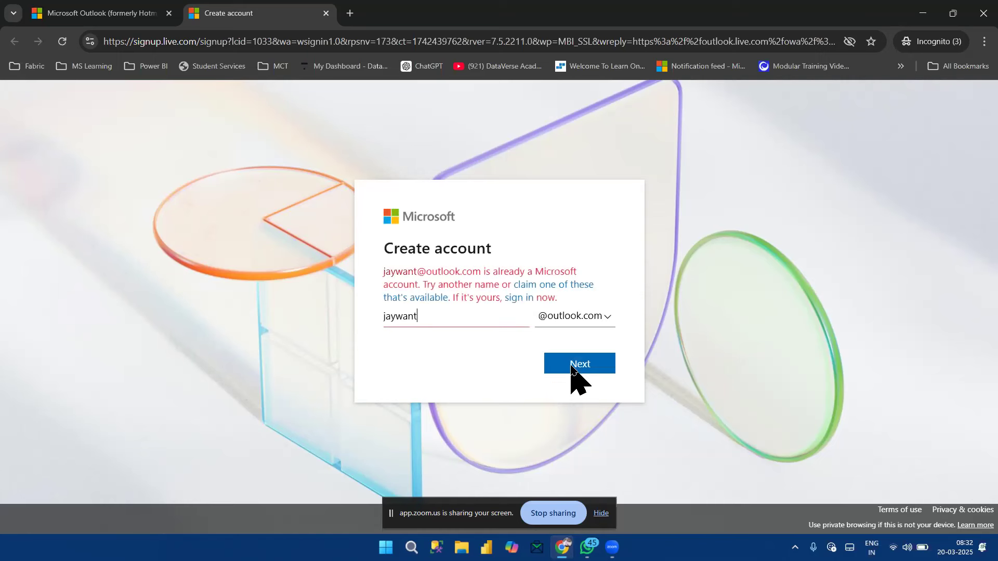
click(447, 316)
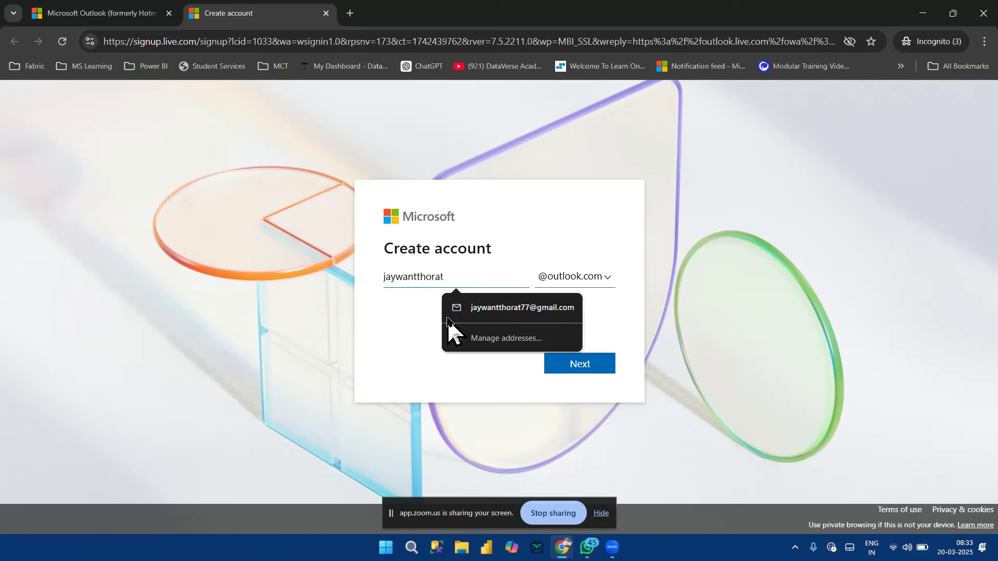
click(577, 367)
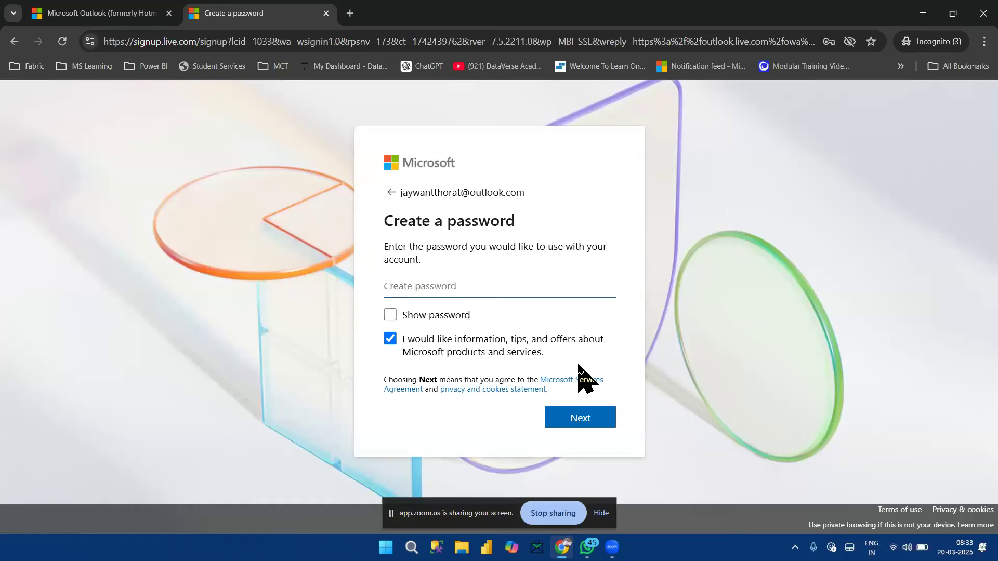
- Enter the new account password, opt out of Microsoft information, tips and offers, and continue to the name details
click(494, 287)
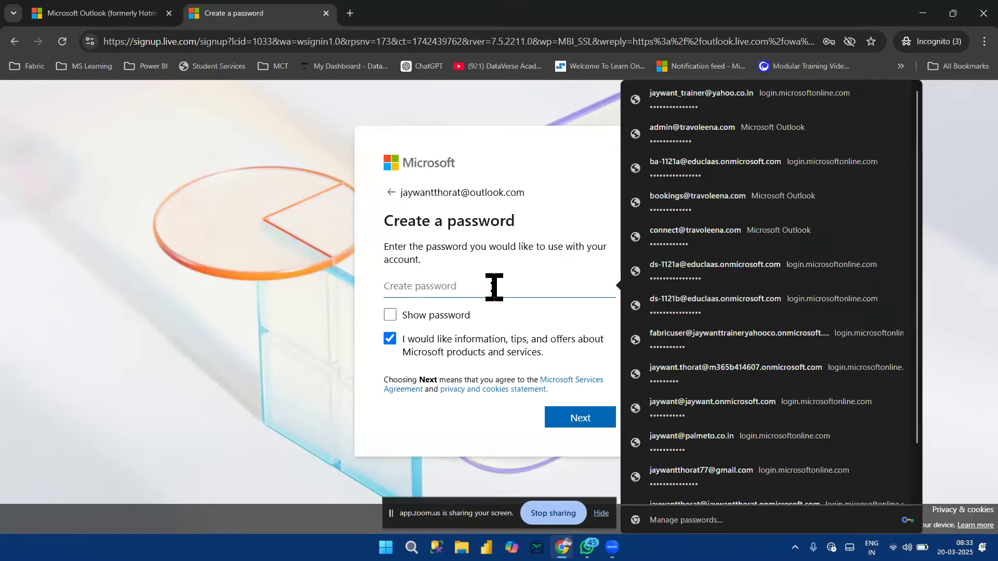
text(••••••)
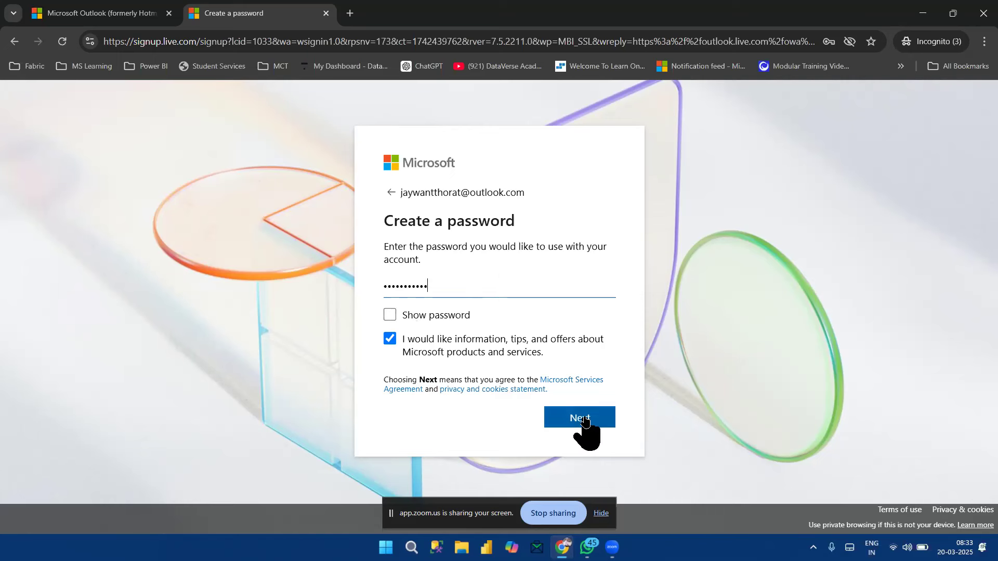
click(391, 338)
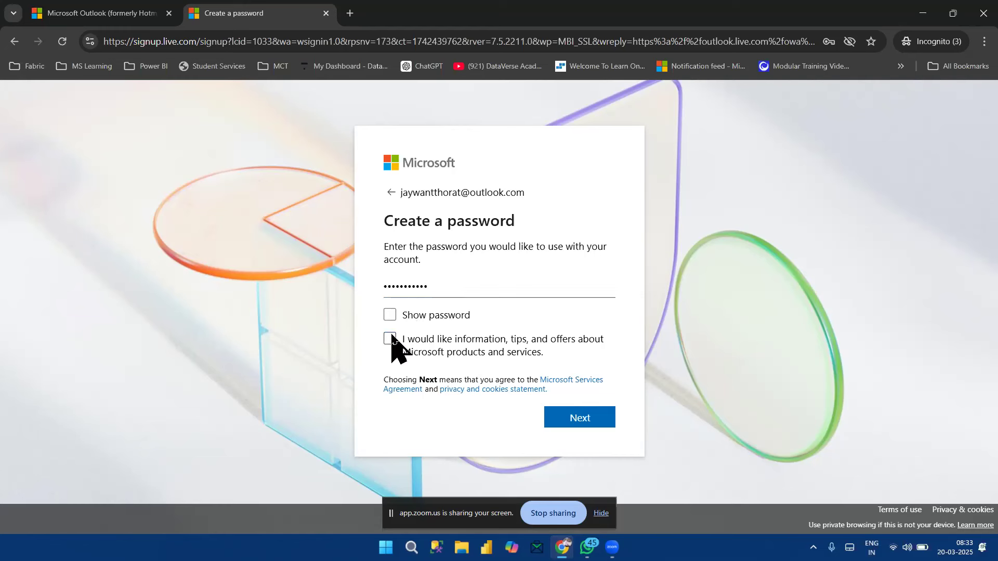
click(582, 419)
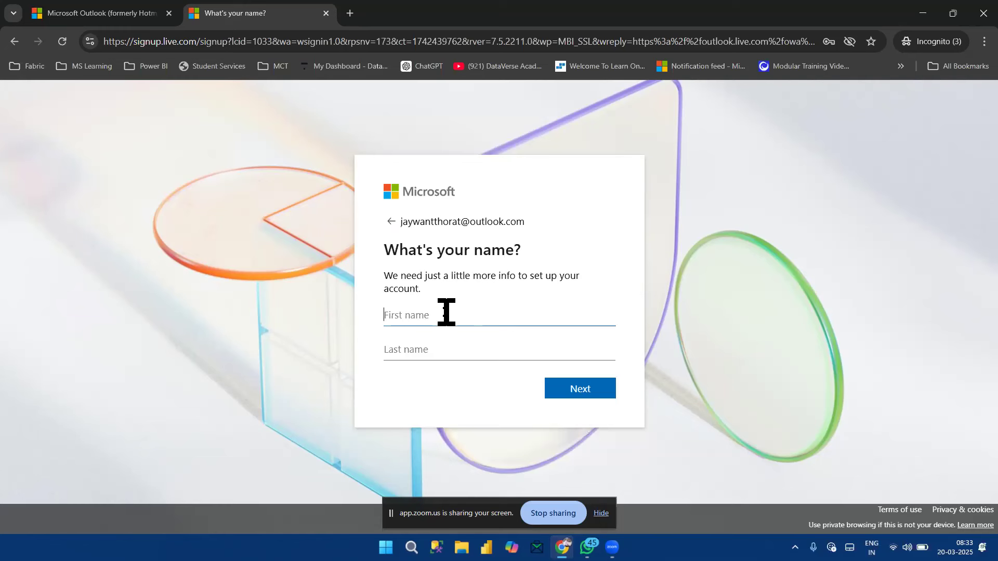
- Enter the account holder's first and last name and continue to the birthdate details
text(Jaywant)
key(Tab)
text(Th)
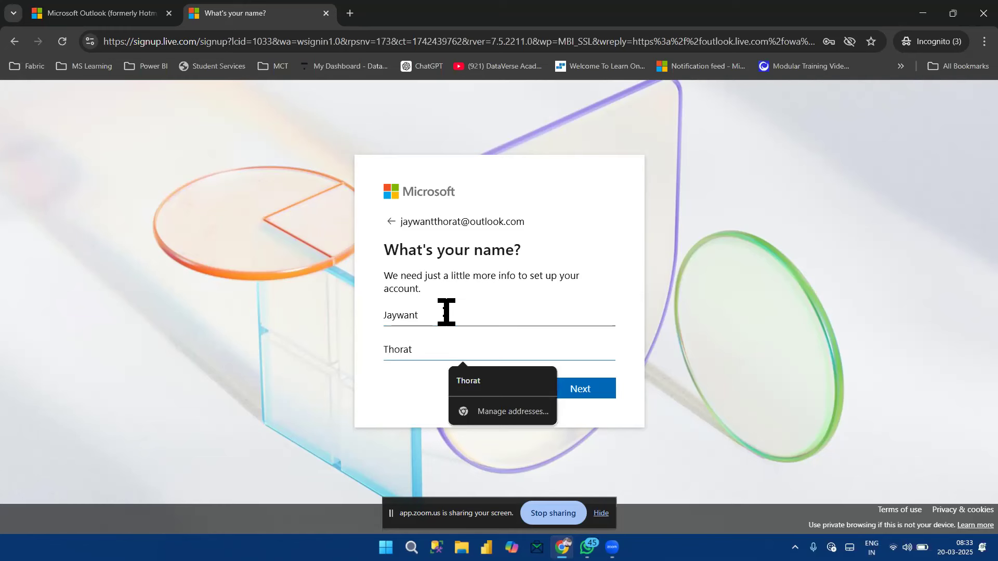
click(414, 398)
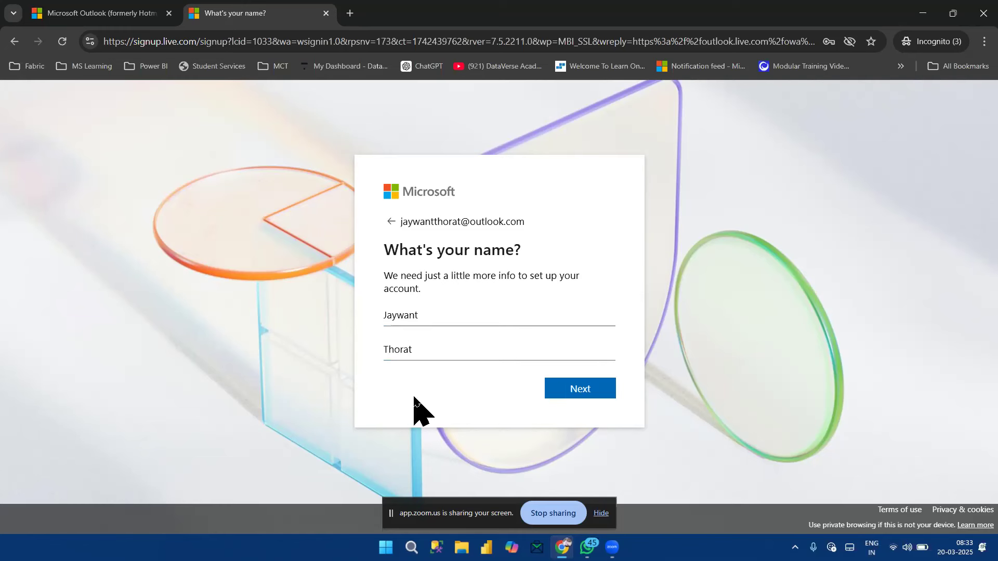
click(584, 395)
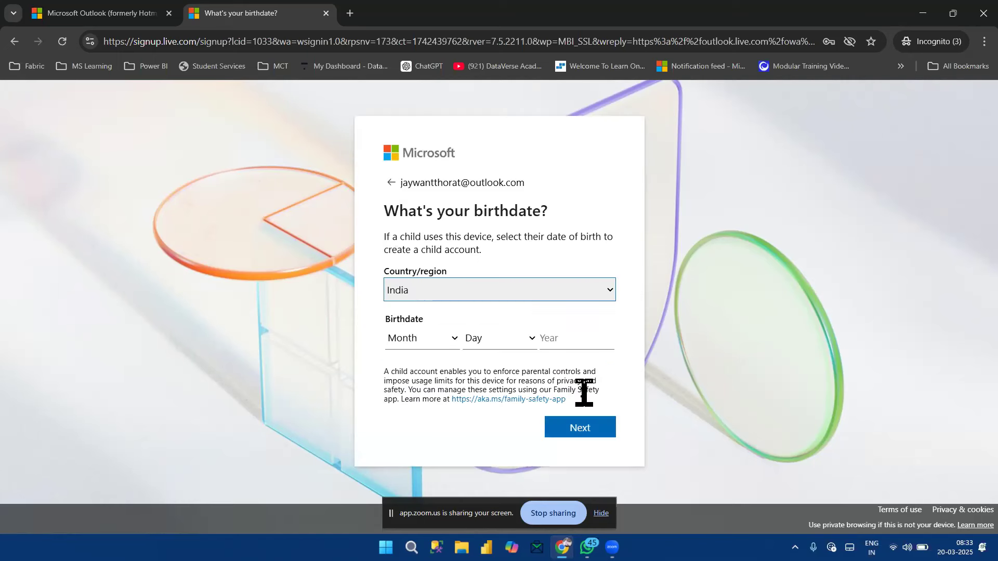
- Fill in the account holder's date of birth, keeping India as the country, and submit the details
click(402, 340)
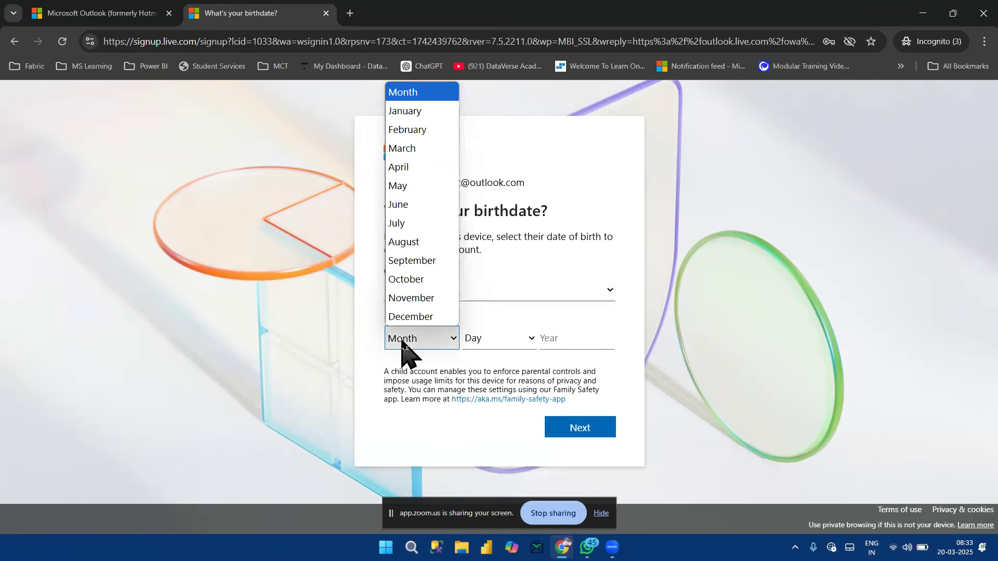
click(413, 297)
click(484, 343)
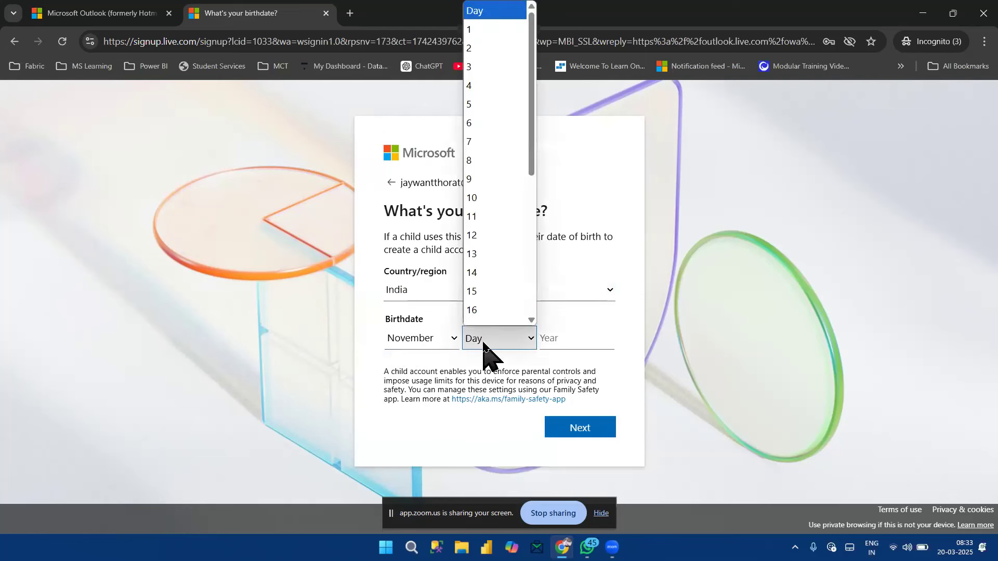
click(500, 283)
click(549, 329)
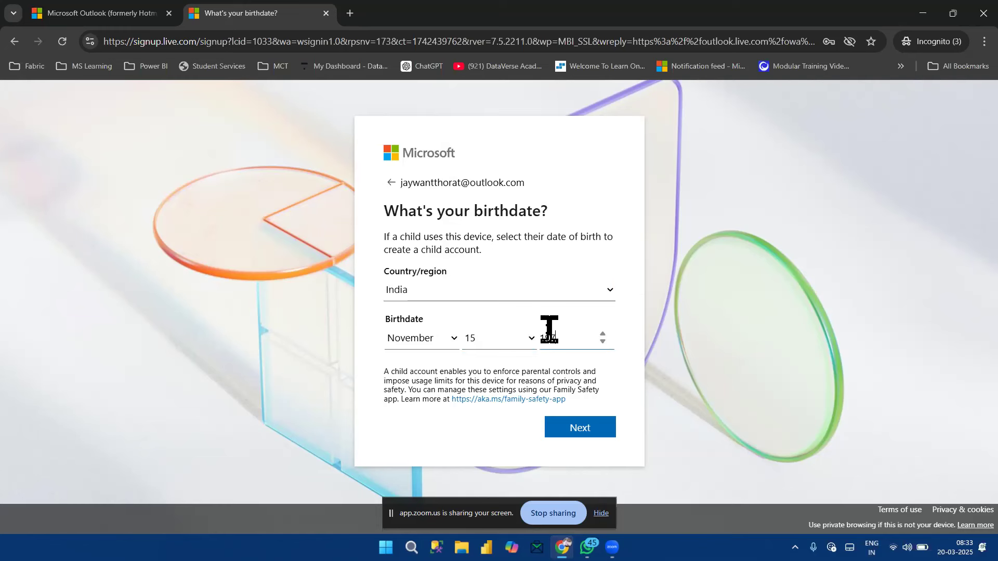
click(577, 427)
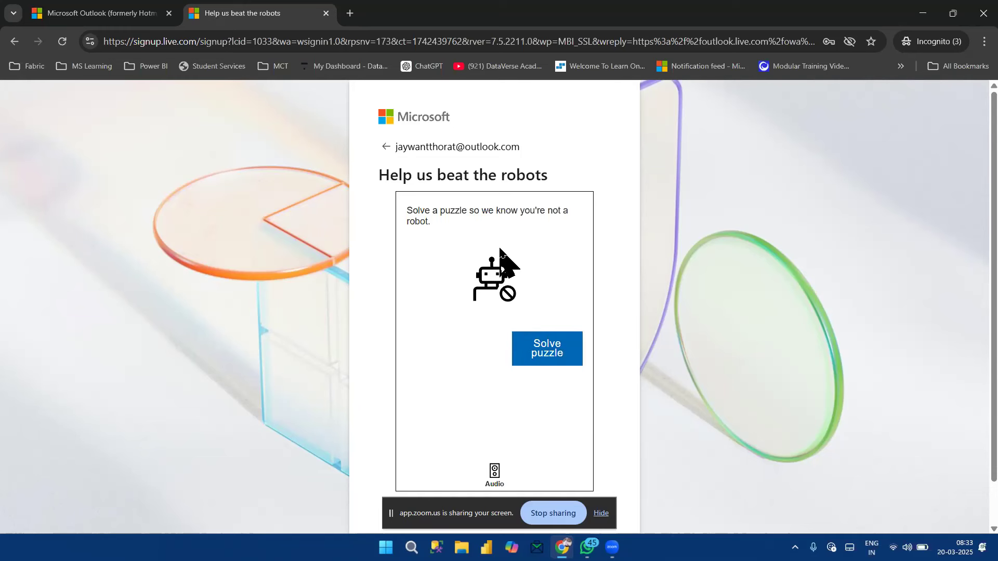
- Start the human-verification puzzle, rotate the car to face the direction of the hand, and submit the answer
click(549, 348)
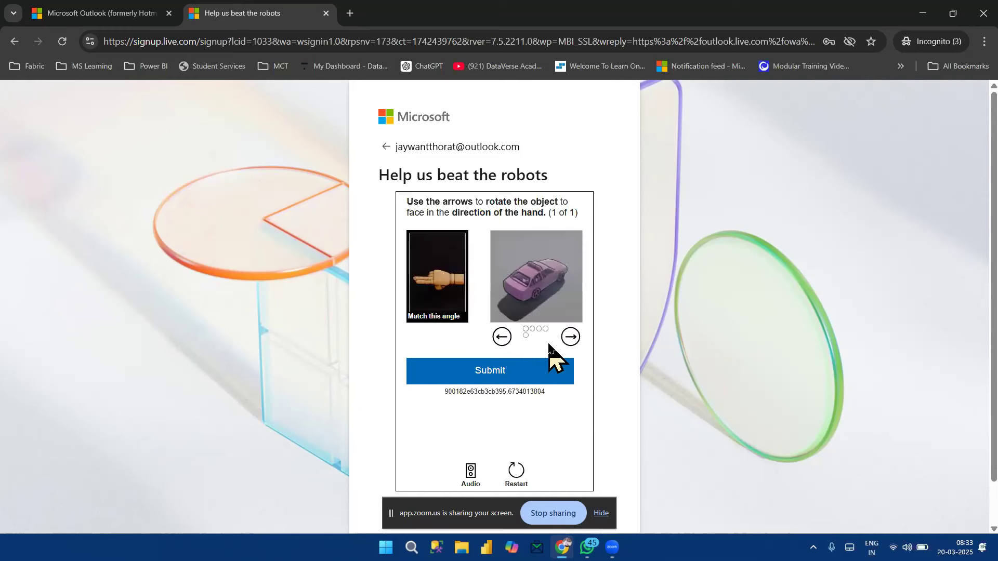
click(499, 338)
click(498, 338)
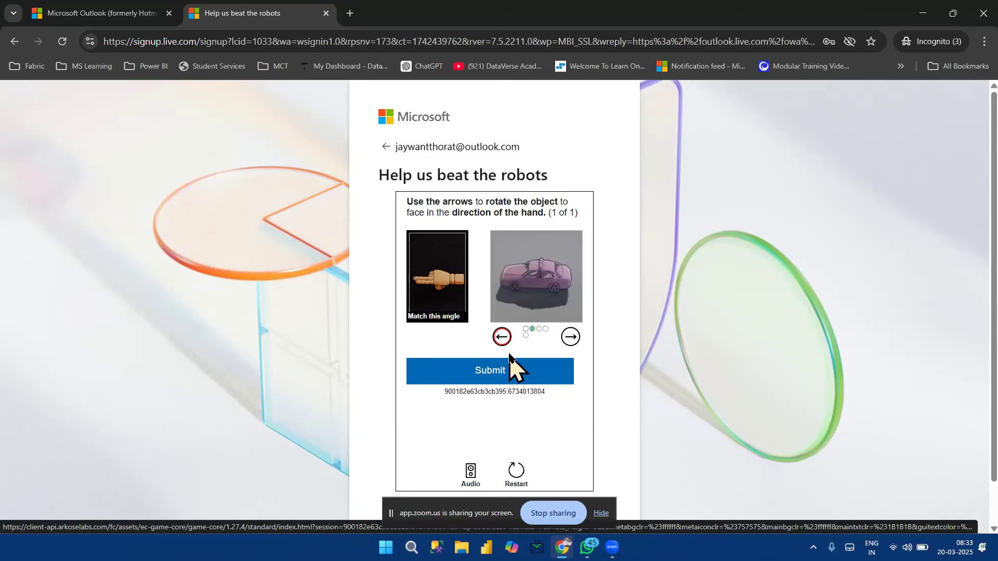
click(523, 371)
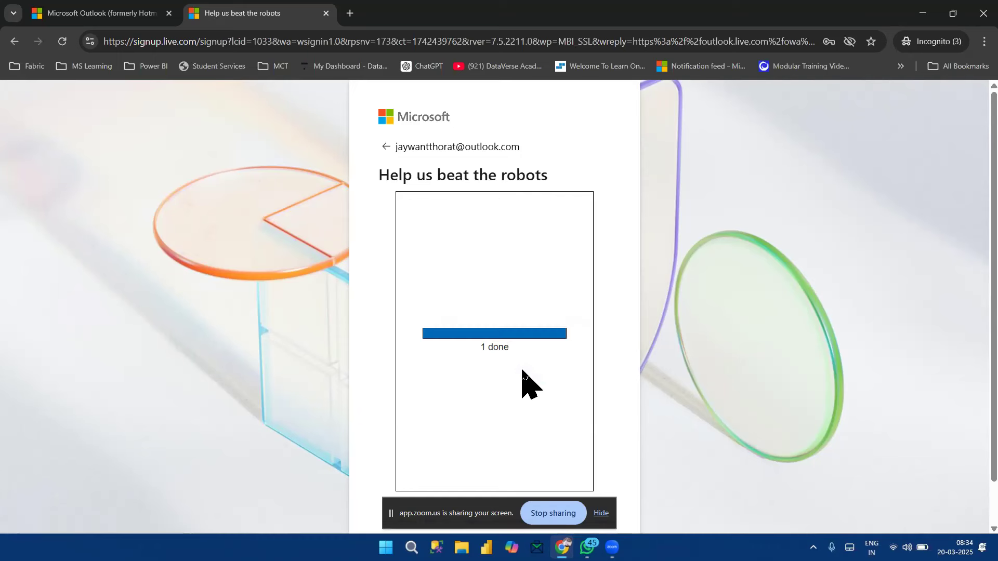
- Hide the screen-sharing notice and choose to stay signed in to the new account, with Don't show this again enabled
click(600, 513)
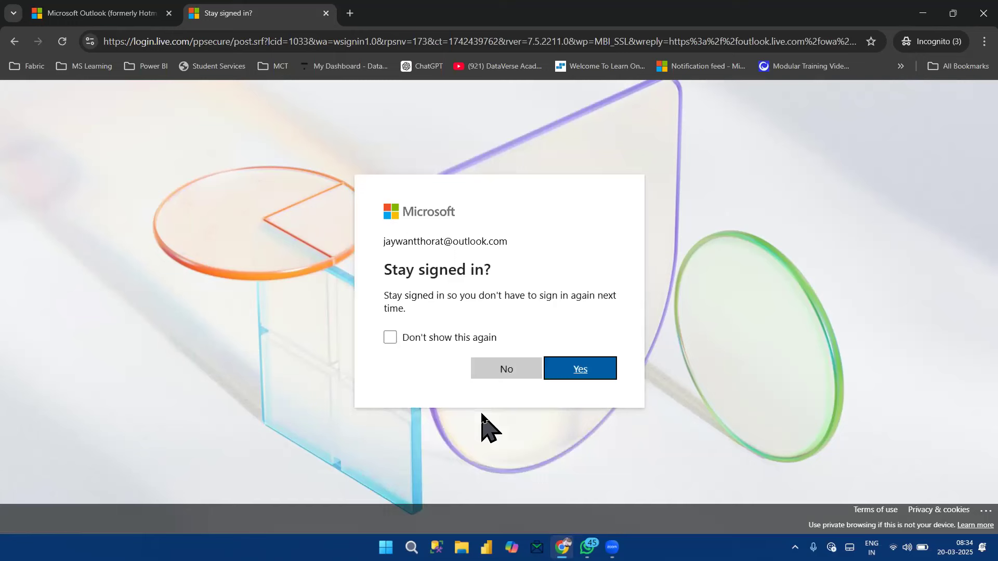
click(391, 338)
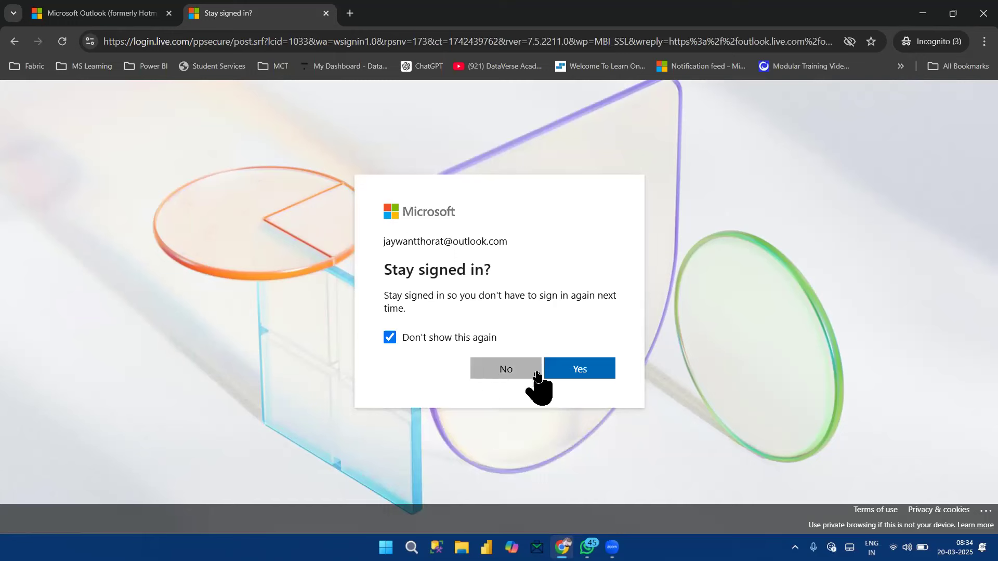
click(570, 369)
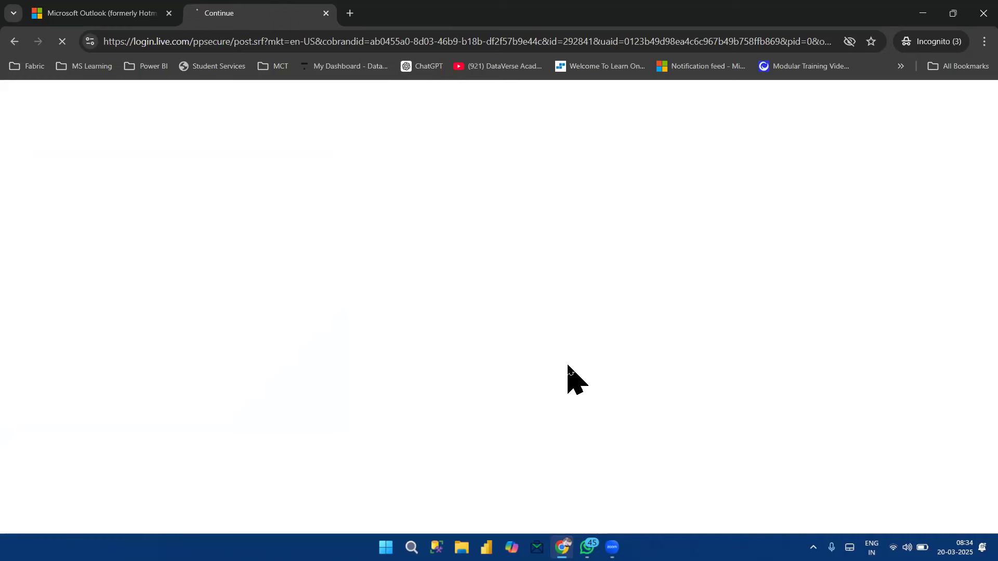
- Open a new Incognito tab and enter the Azure portal address
click(350, 13)
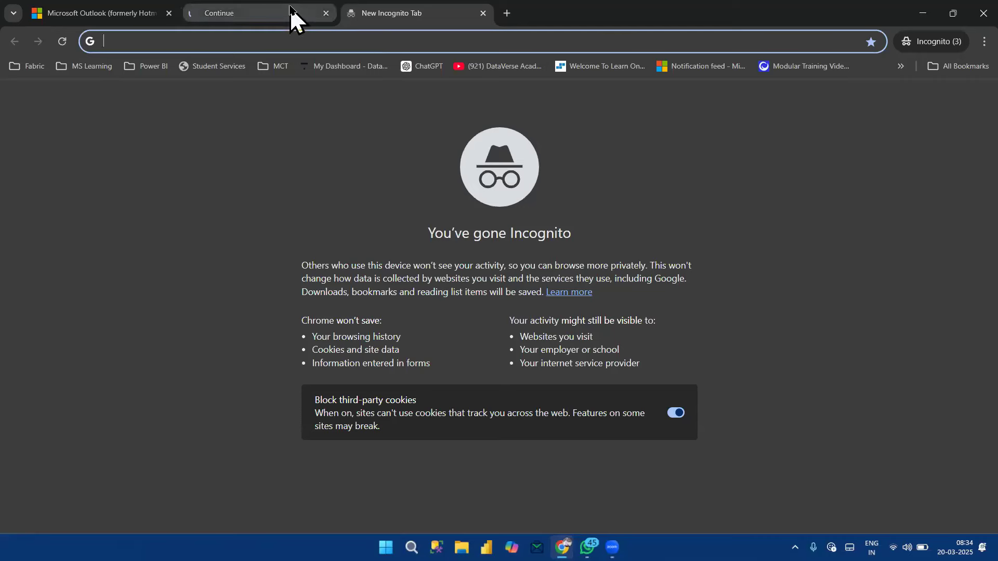
text(por)
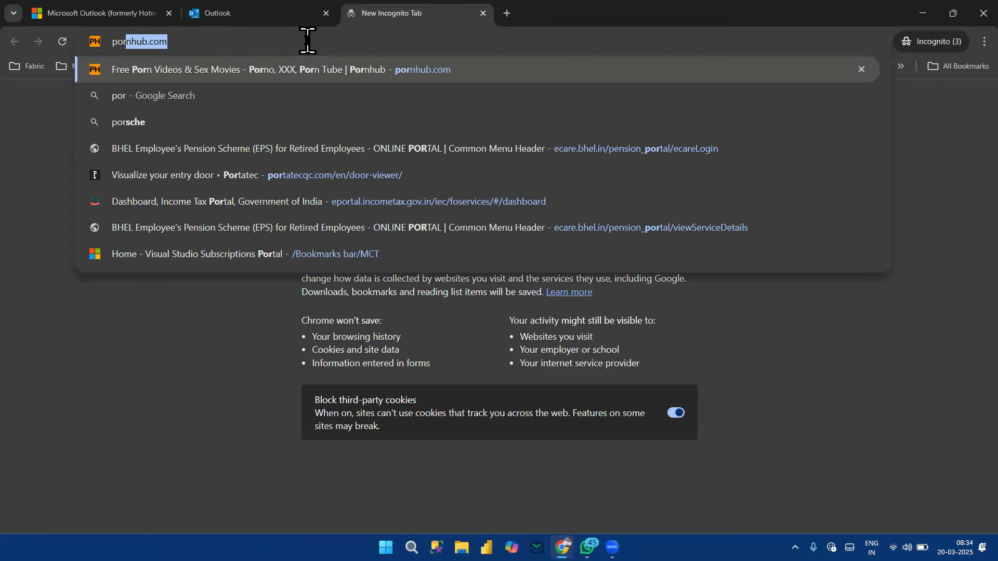
text(tal.azu)
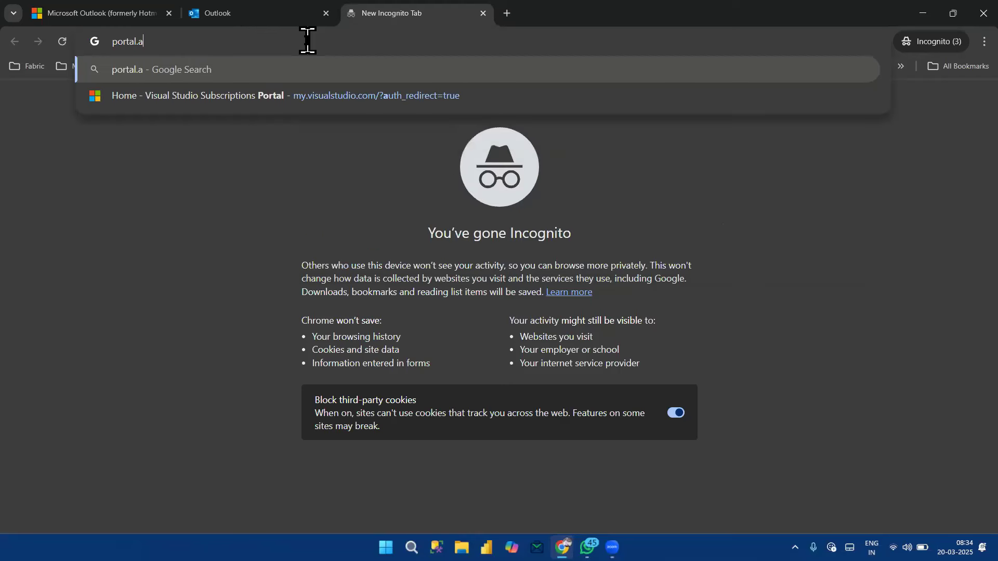
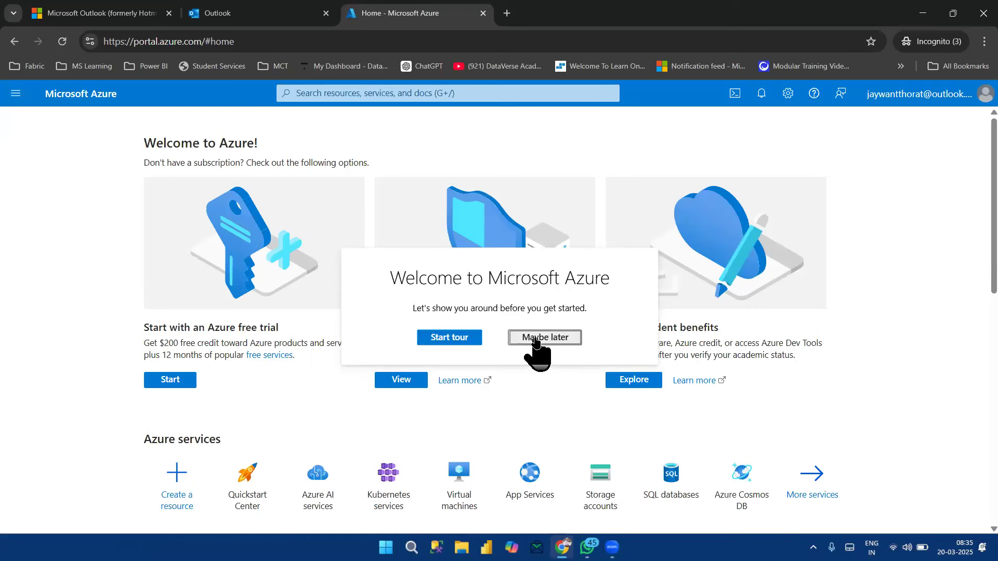
- Decline the Azure welcome tour and start the free trial sign-up with the Try Azure for free option
click(537, 340)
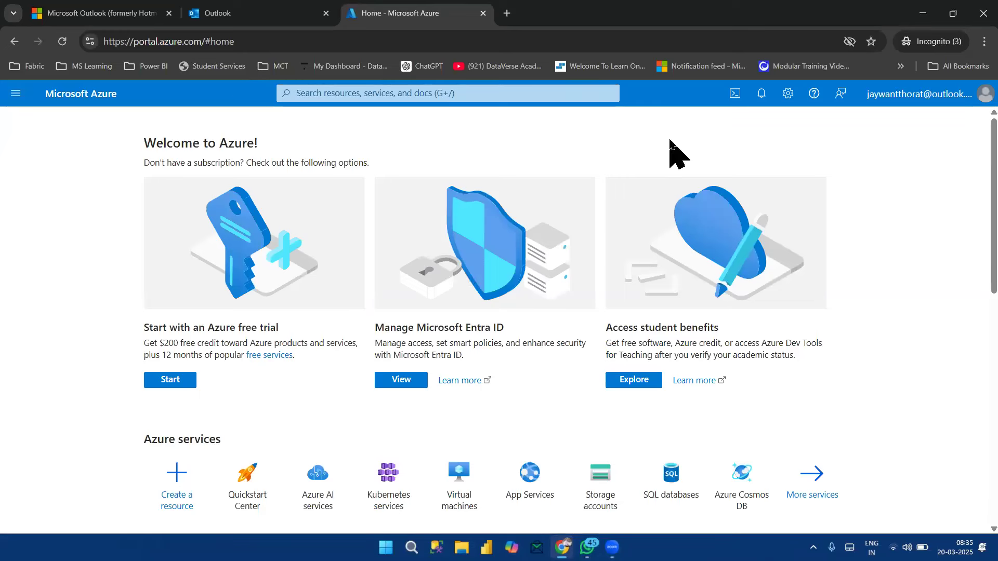
click(182, 383)
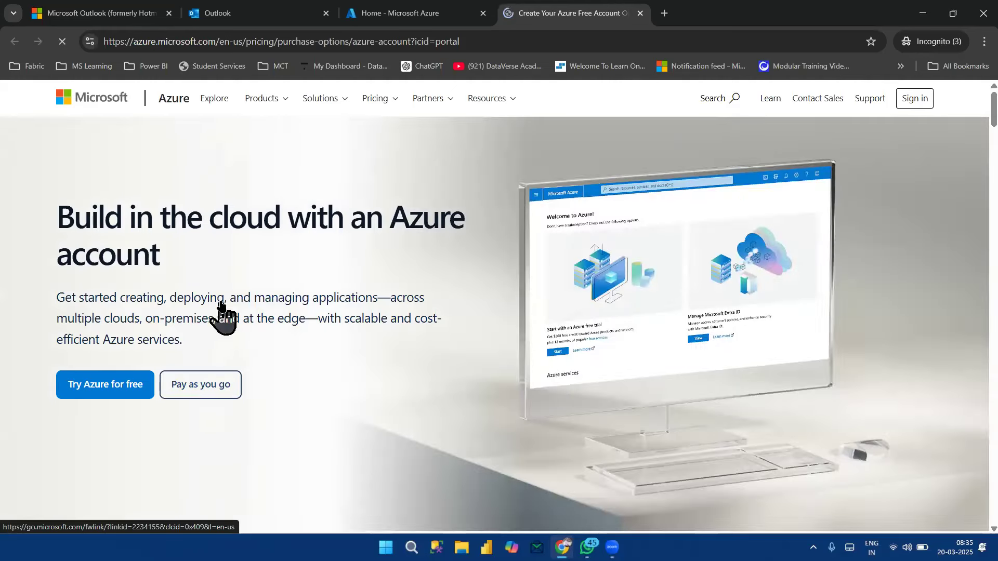
click(106, 395)
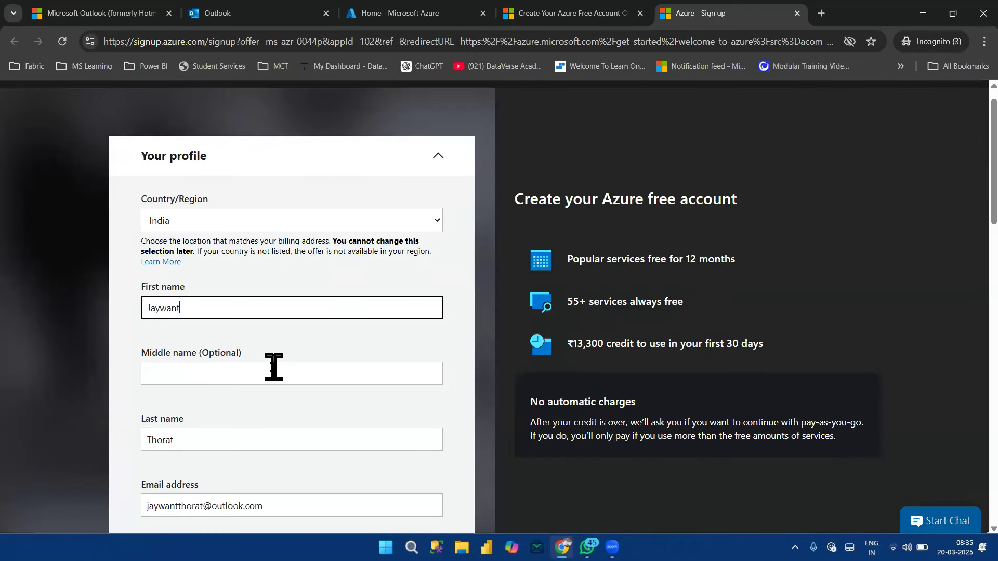
- Enter Freelance as the company name in the sign-up profile
scroll(273, 367, down, 5)
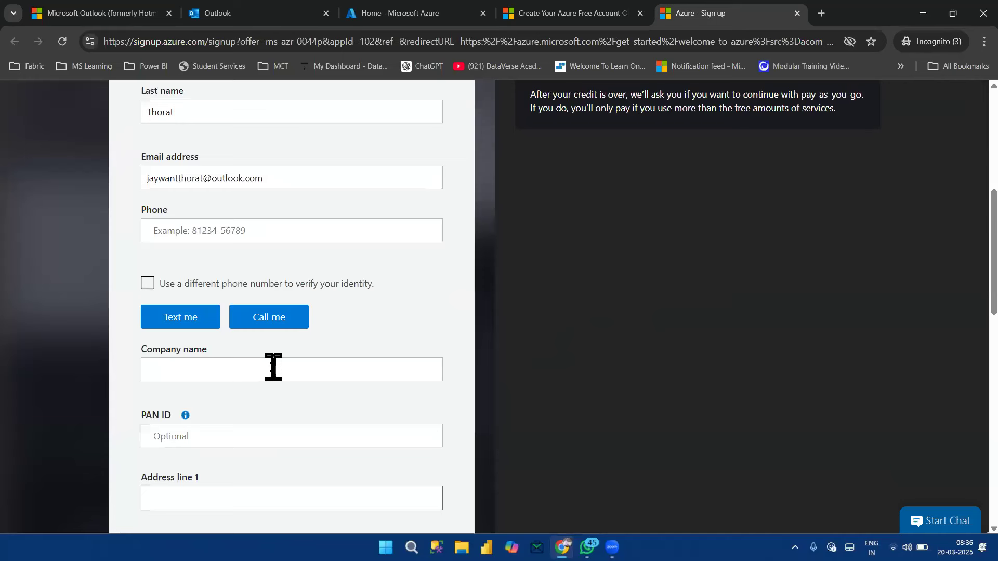
scroll(273, 367, down, 1)
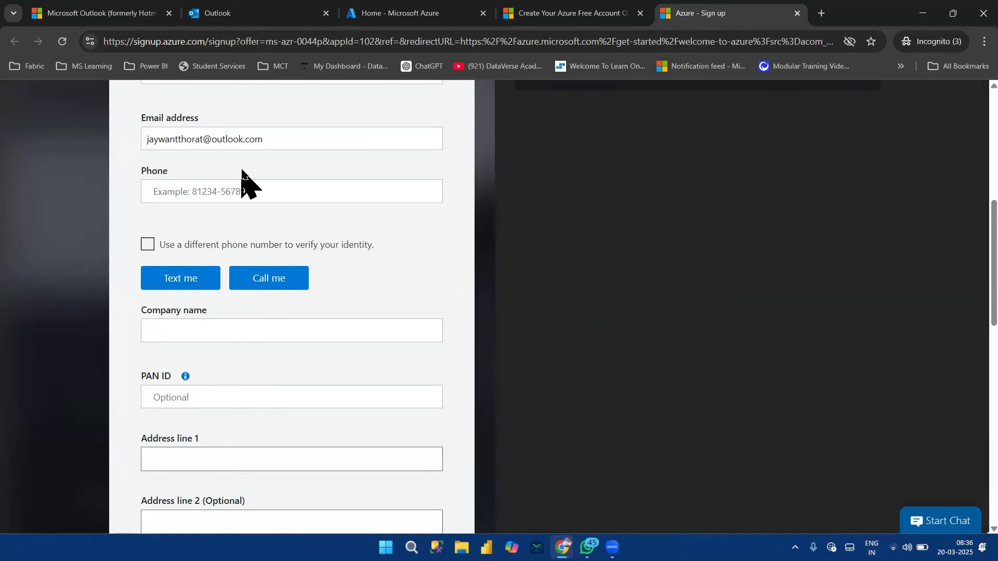
scroll(252, 166, up, 1)
scroll(252, 165, down, 1)
click(222, 316)
text(Freelance)
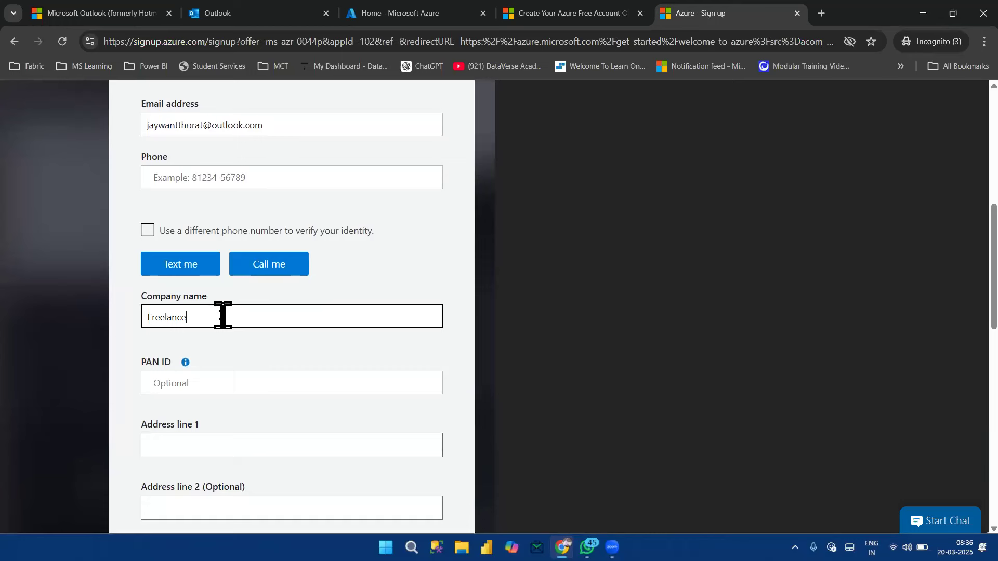
- Enter the account holder's phone number in the profile and request a verification code by text message
scroll(296, 216, up, 1)
click(296, 197)
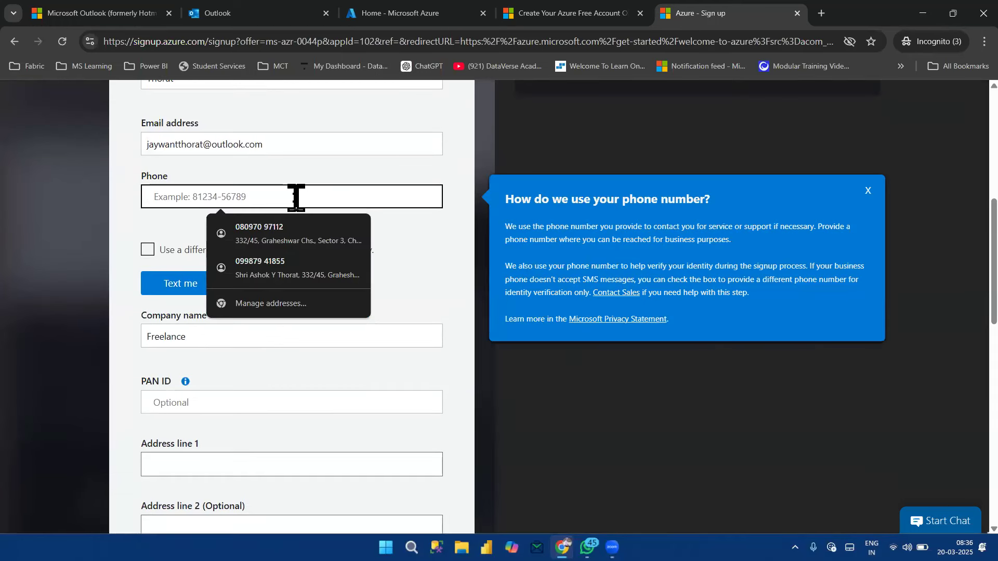
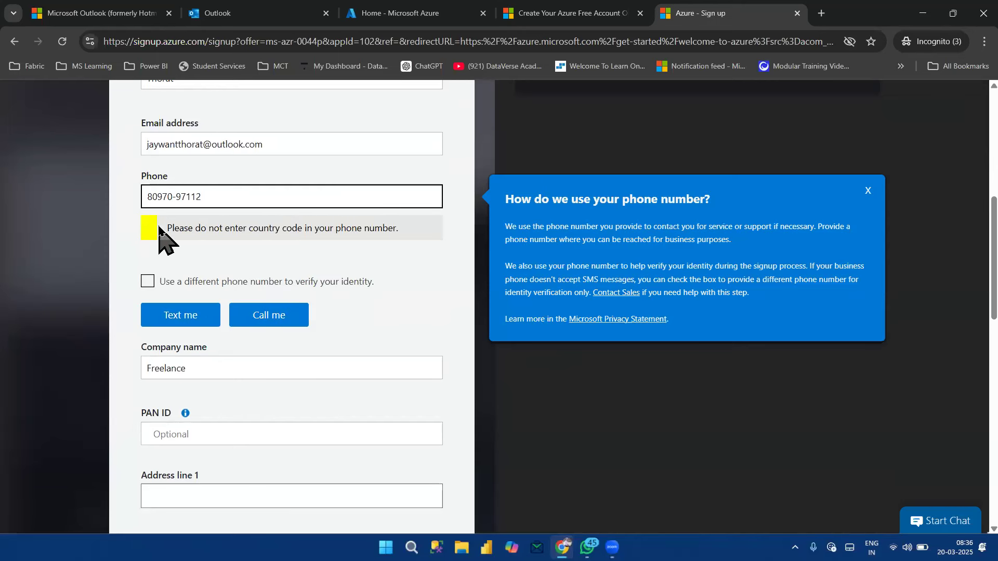
click(188, 318)
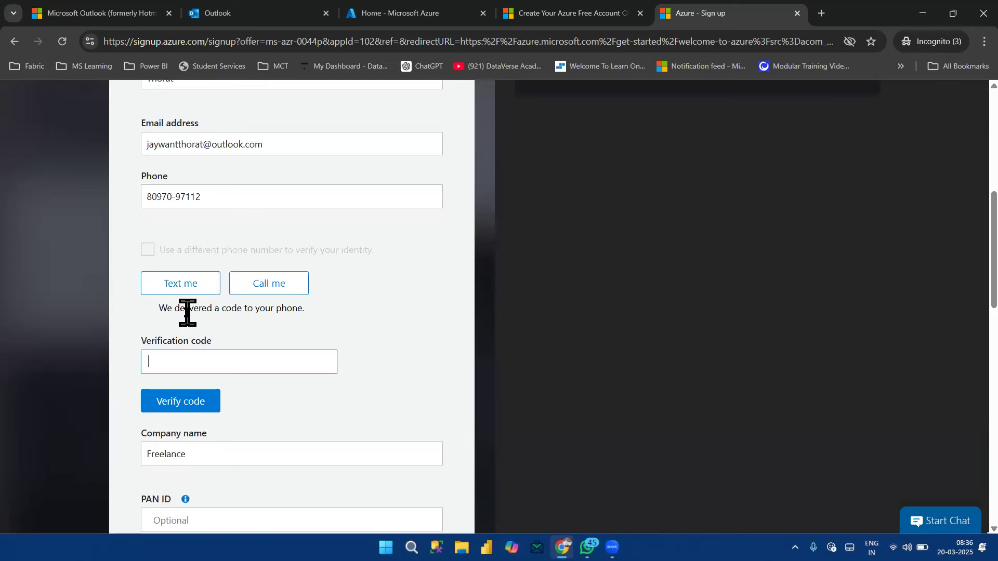
- Enter the verification code received by text message and verify it
click(179, 401)
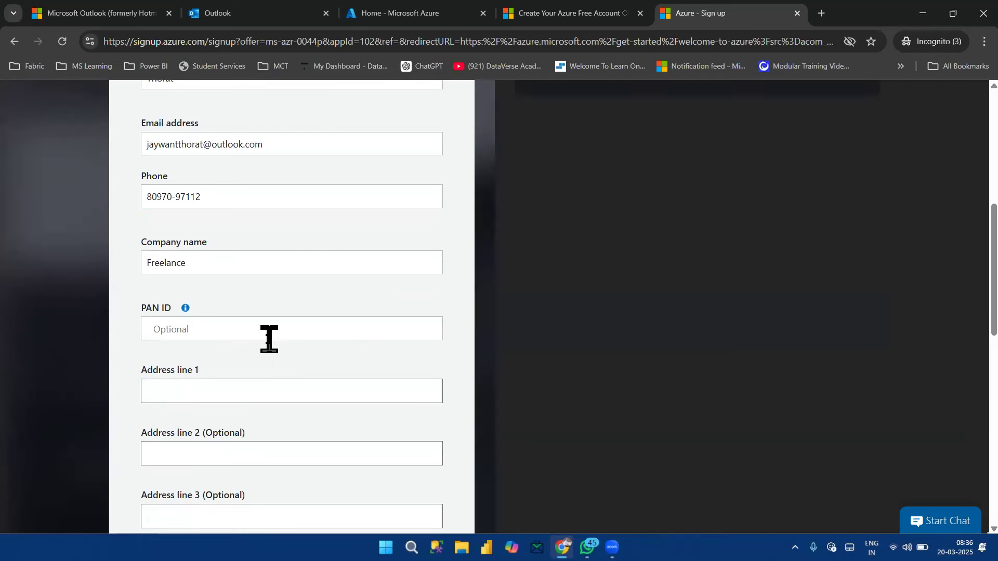
- Fill in the account holder's address from the saved suggestion and select the matching state
scroll(269, 339, down, 1)
scroll(269, 339, down, 3)
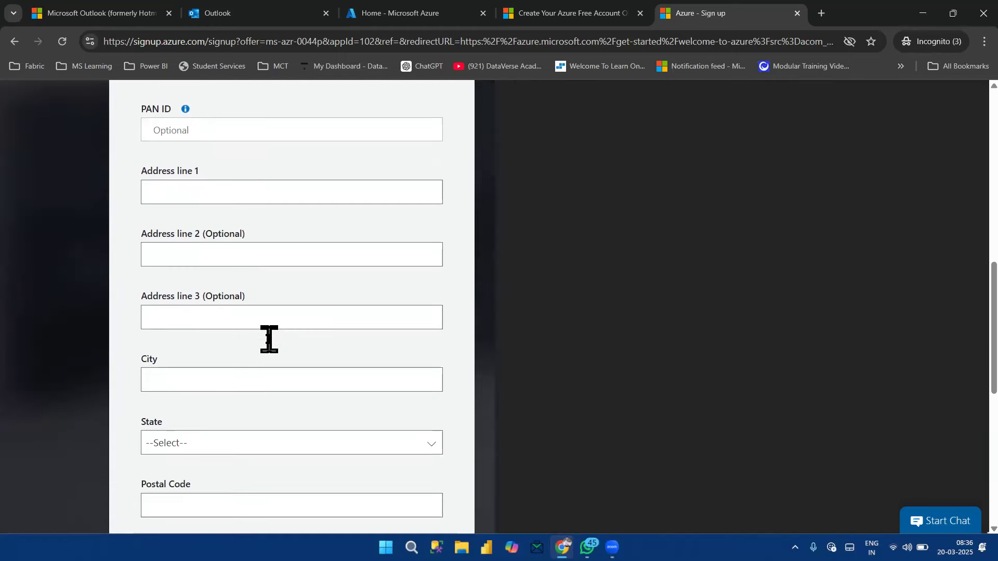
scroll(267, 339, up, 2)
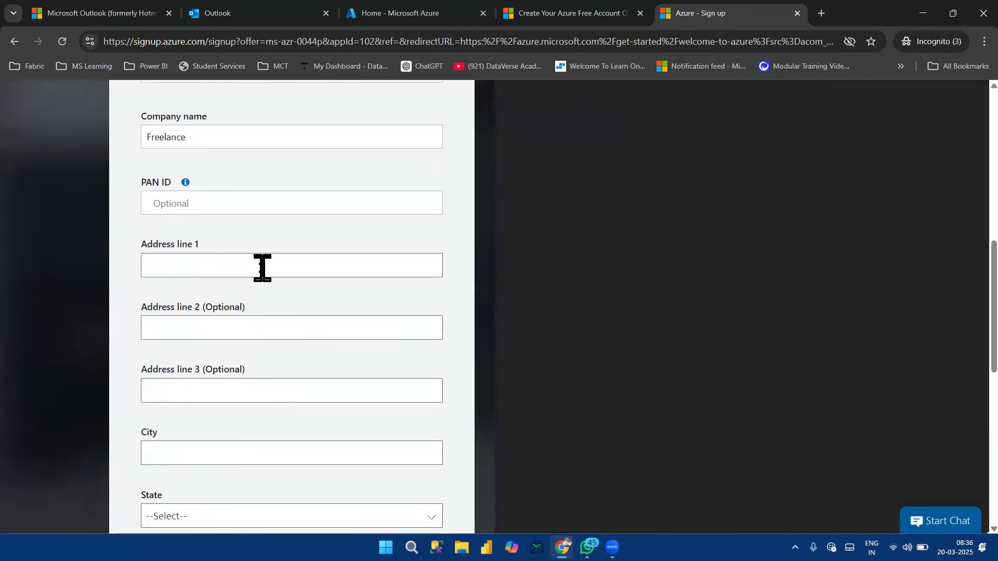
click(261, 267)
click(266, 292)
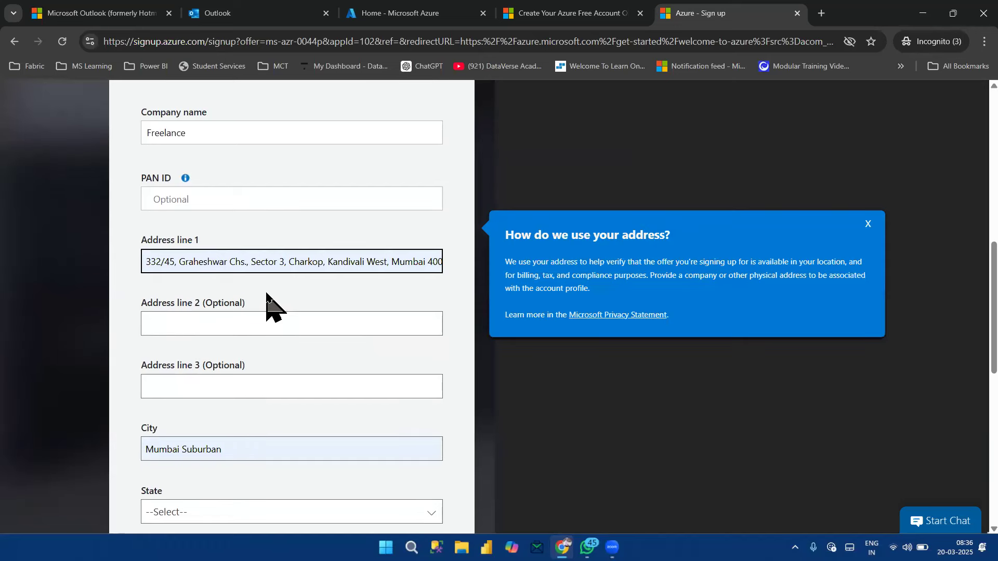
scroll(266, 299, down, 2)
scroll(266, 293, down, 3)
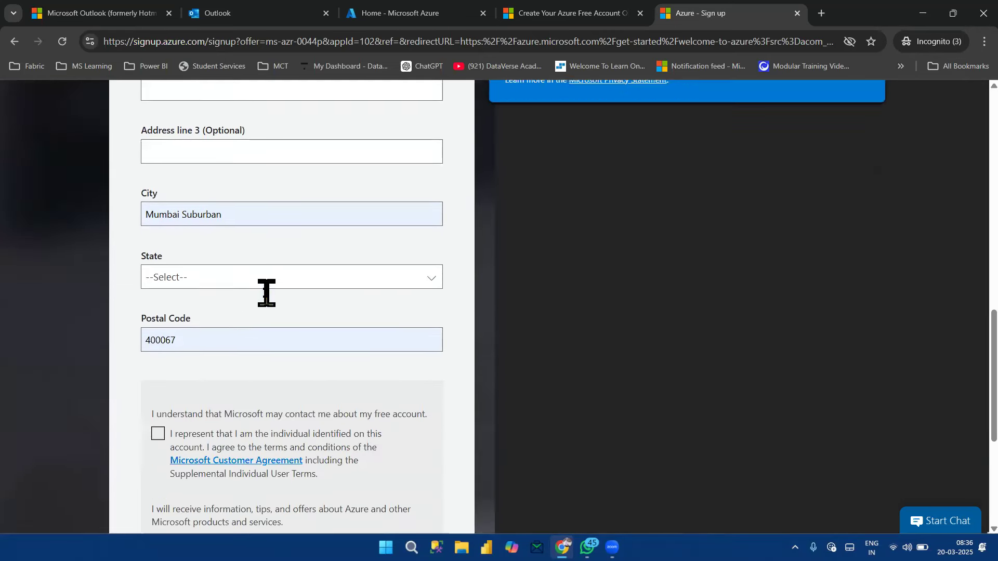
click(237, 244)
key(m)
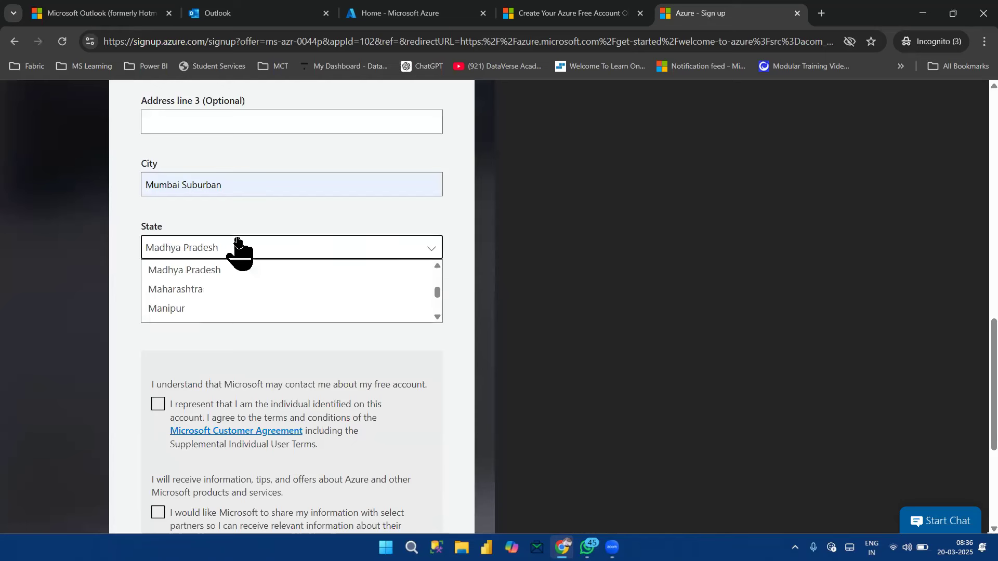
click(198, 292)
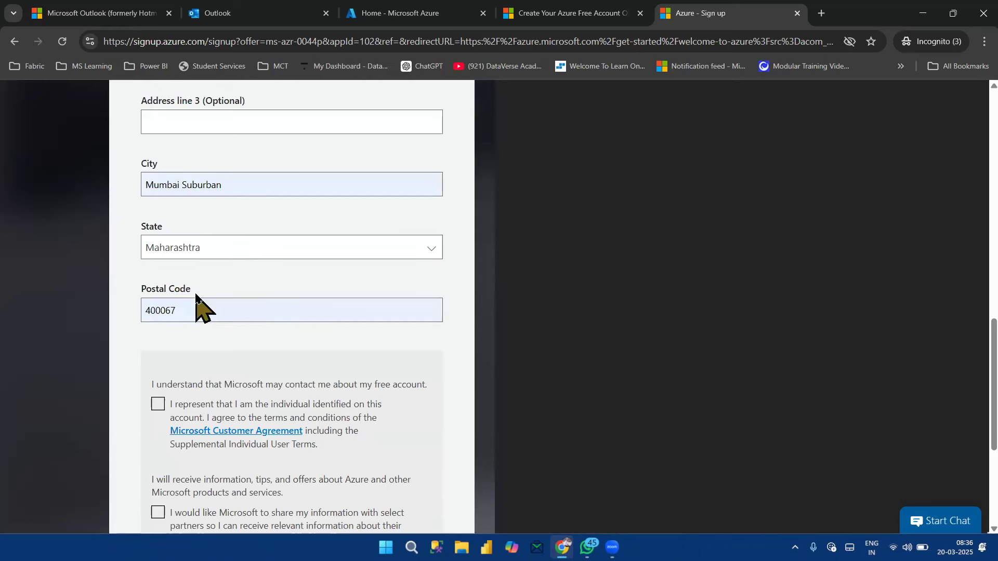
- Accept the Microsoft Customer Agreement and partner information sharing, submit the profile, and decline the chat offer
click(162, 406)
click(162, 405)
scroll(249, 364, down, 4)
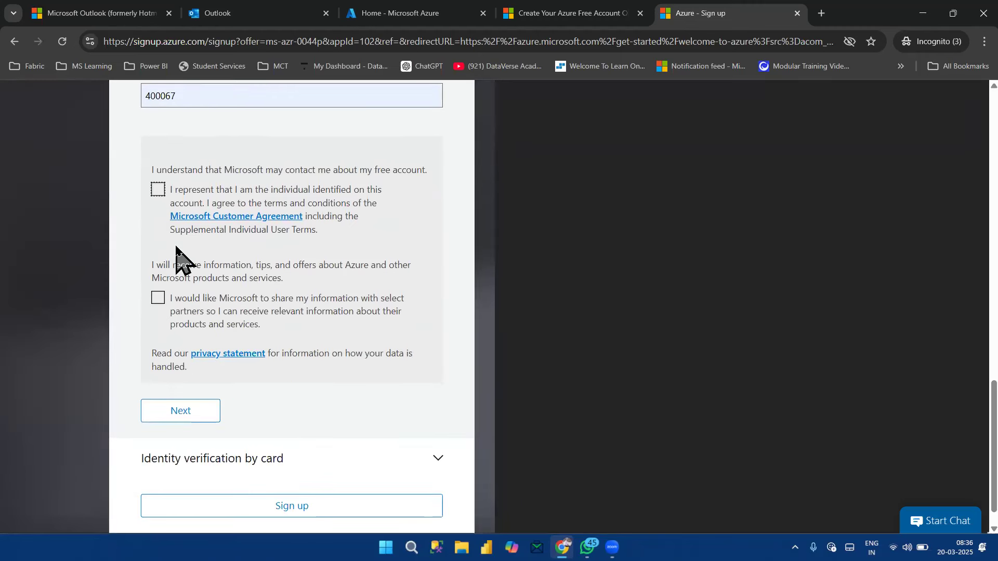
click(158, 191)
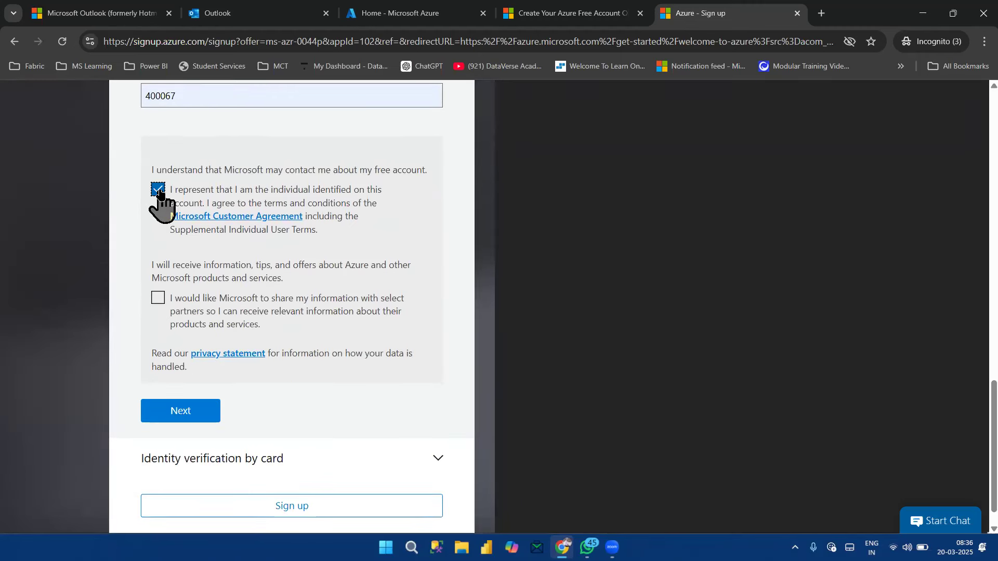
click(157, 305)
click(166, 410)
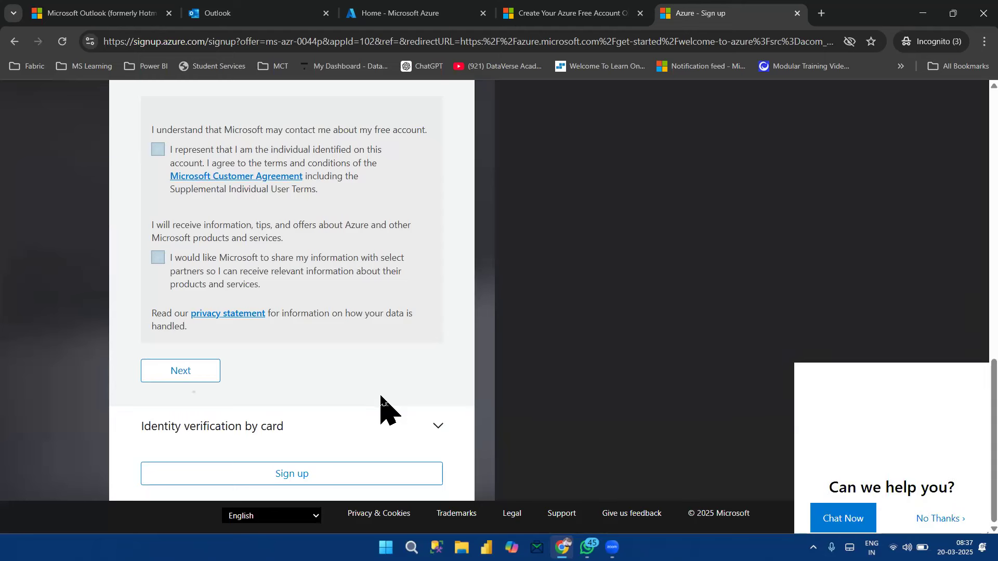
click(939, 518)
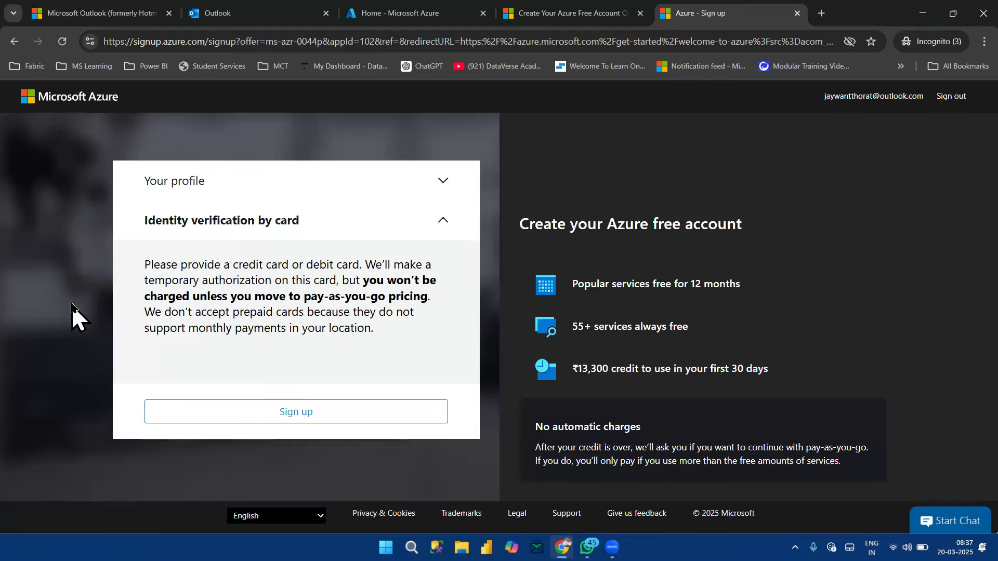
- Review the card identity verification form, including the accepted cards, card detail fields and billing address
scroll(332, 367, down, 5)
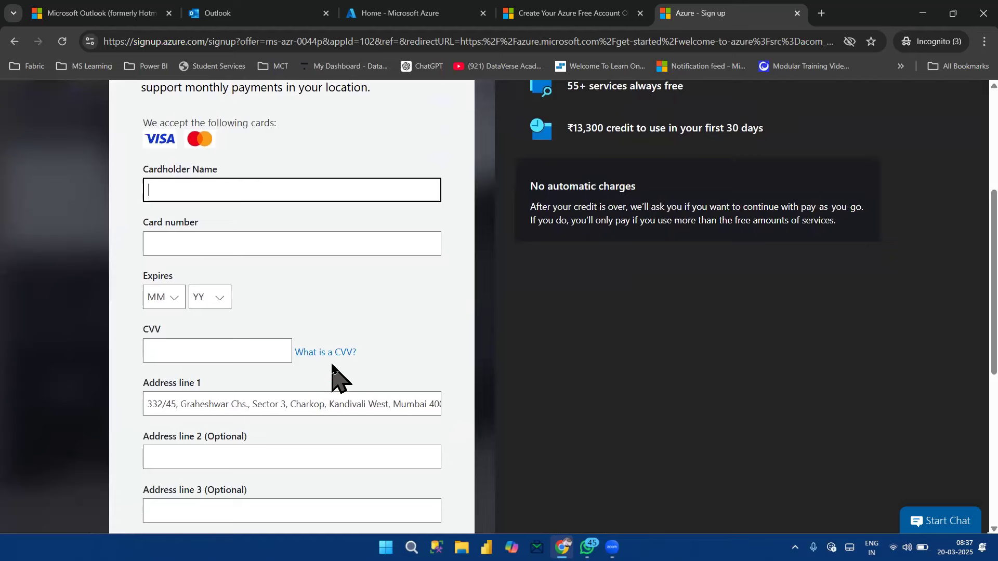
scroll(333, 367, up, 3)
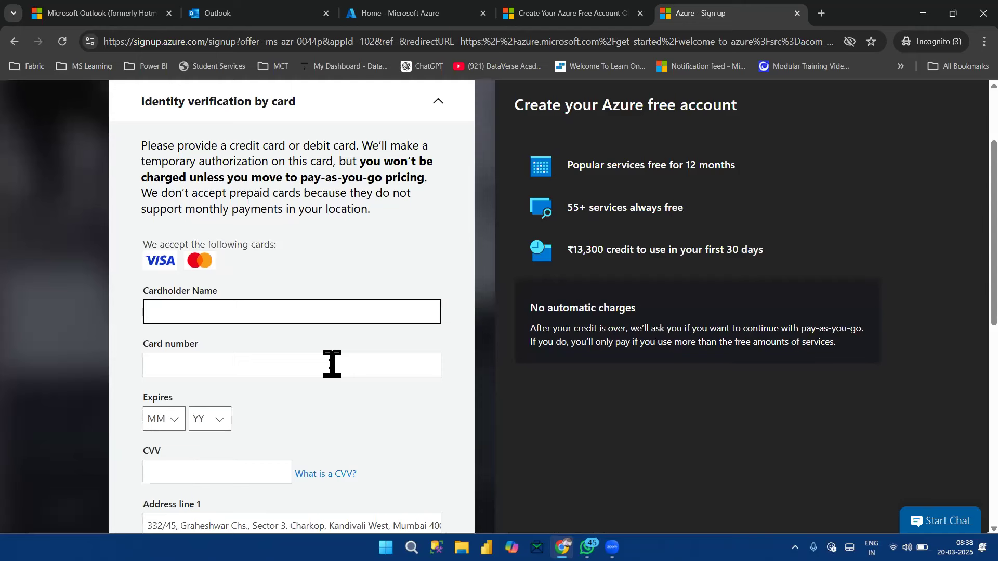
scroll(332, 363, down, 1)
scroll(332, 365, up, 1)
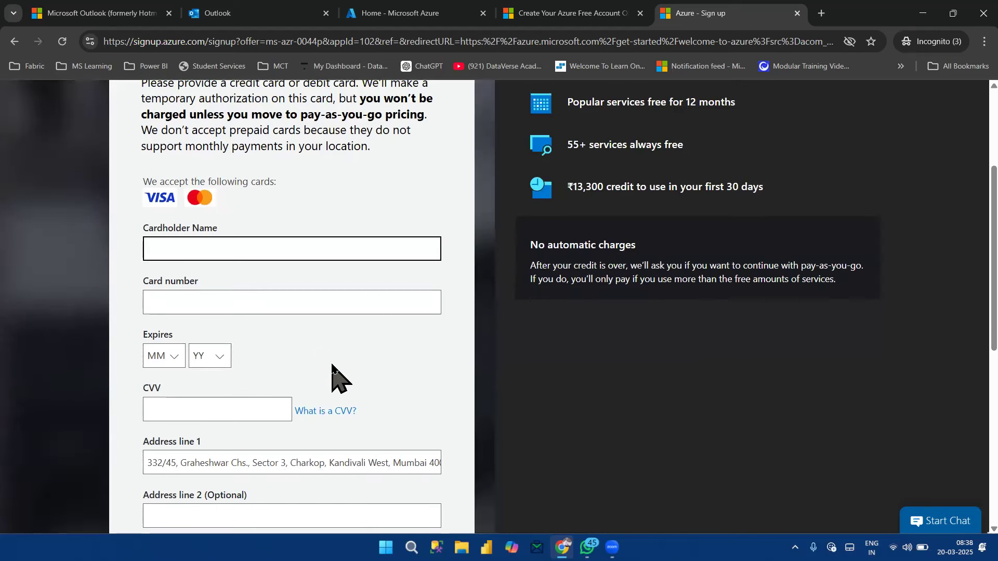
scroll(333, 366, down, 3)
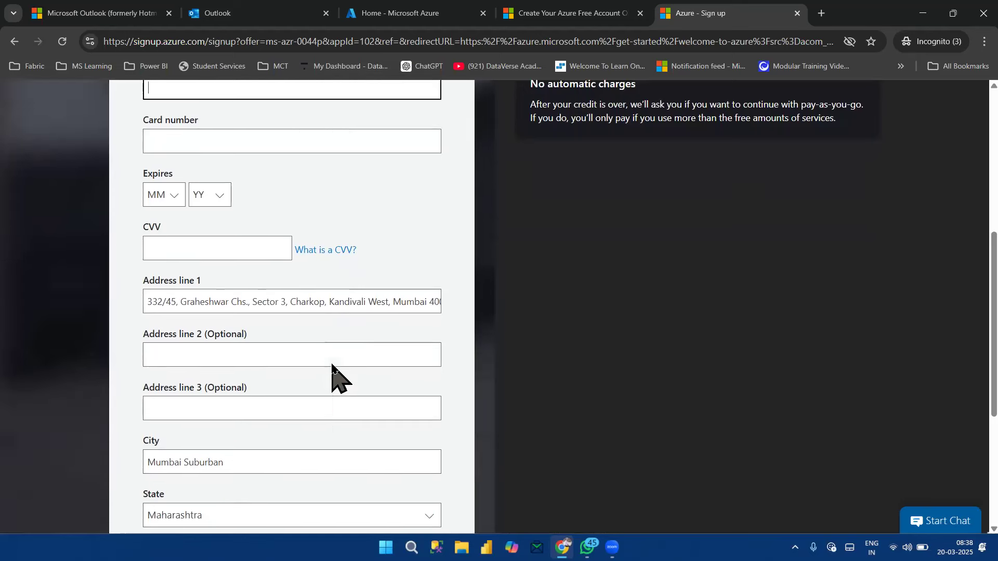
scroll(333, 365, down, 2)
scroll(332, 365, up, 4)
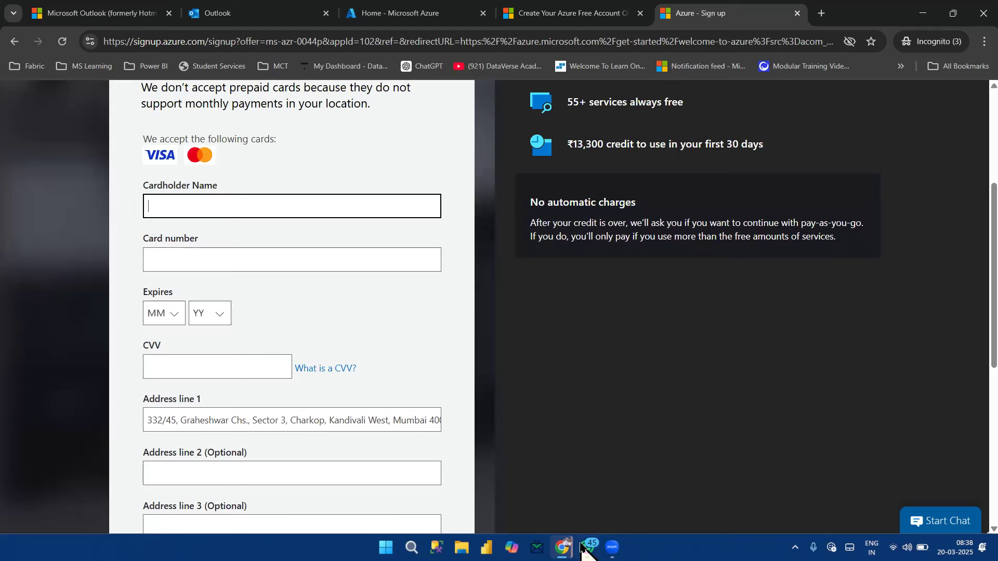
- Fill in the cardholder name from the saved suggestion and insert the cardholder's middle name
click(241, 203)
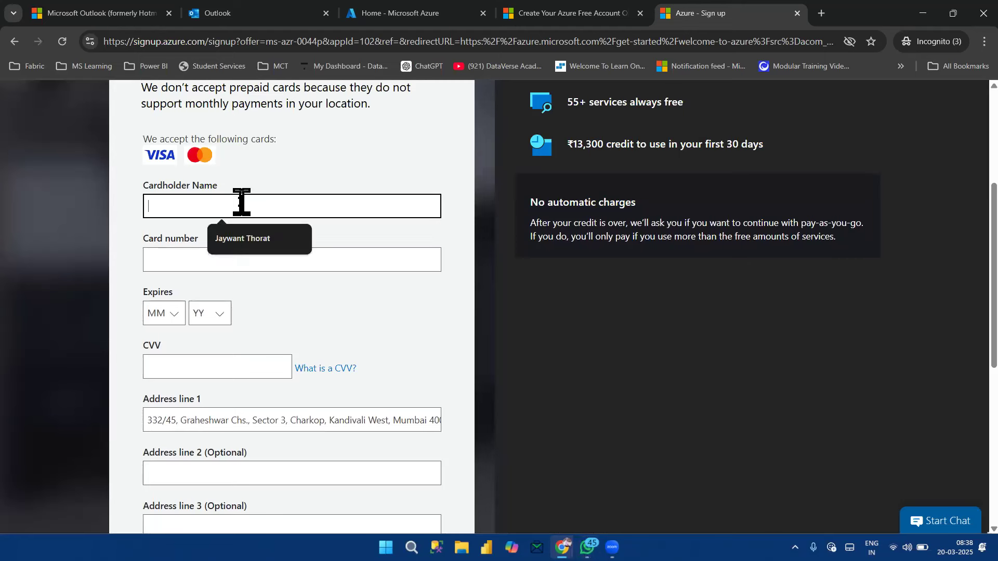
click(255, 242)
click(182, 207)
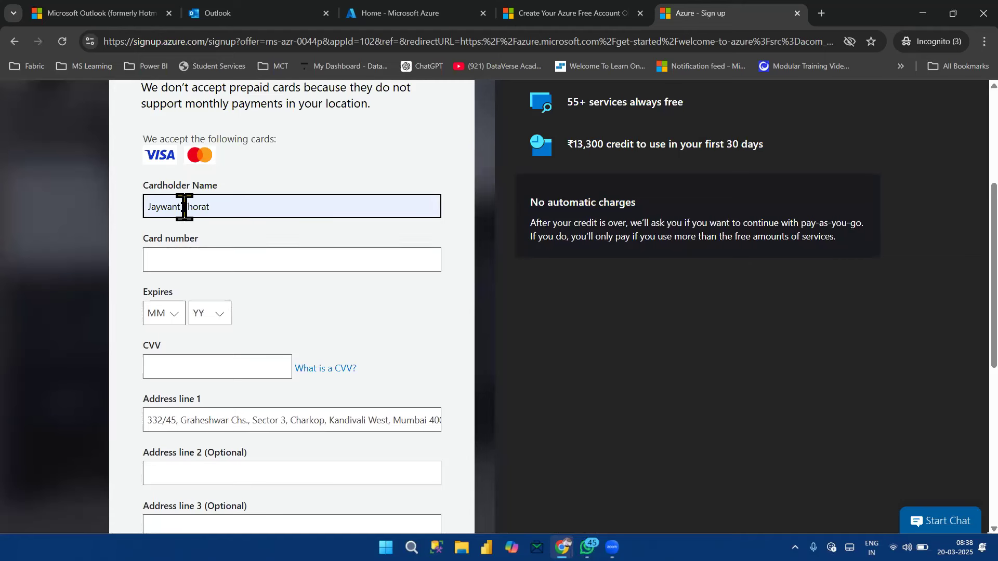
text(AS)
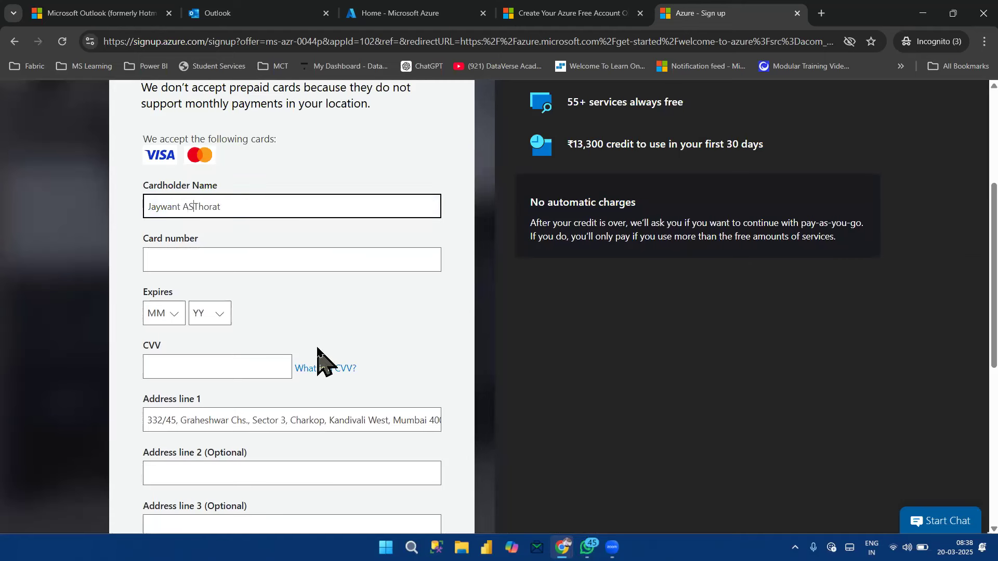
key(BackSpace)
key(BackSpace)
text(Ashok)
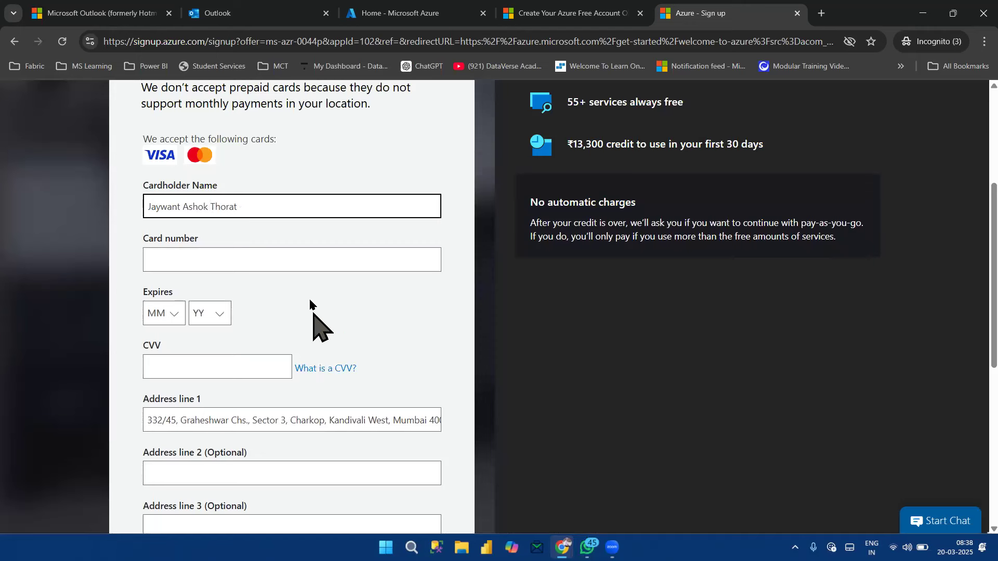
- Begin entering the card number in the identity verification form
click(234, 247)
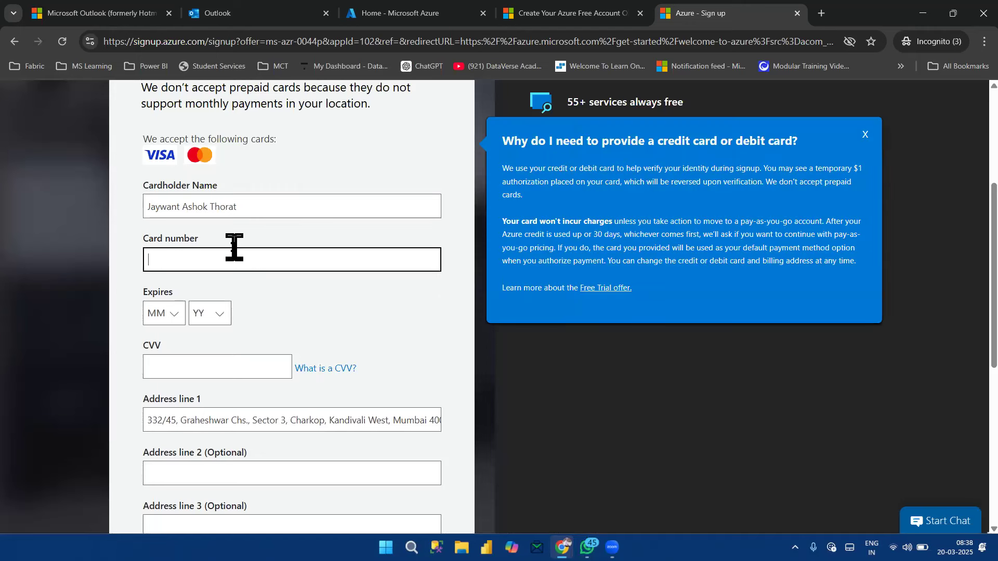
text(40161)
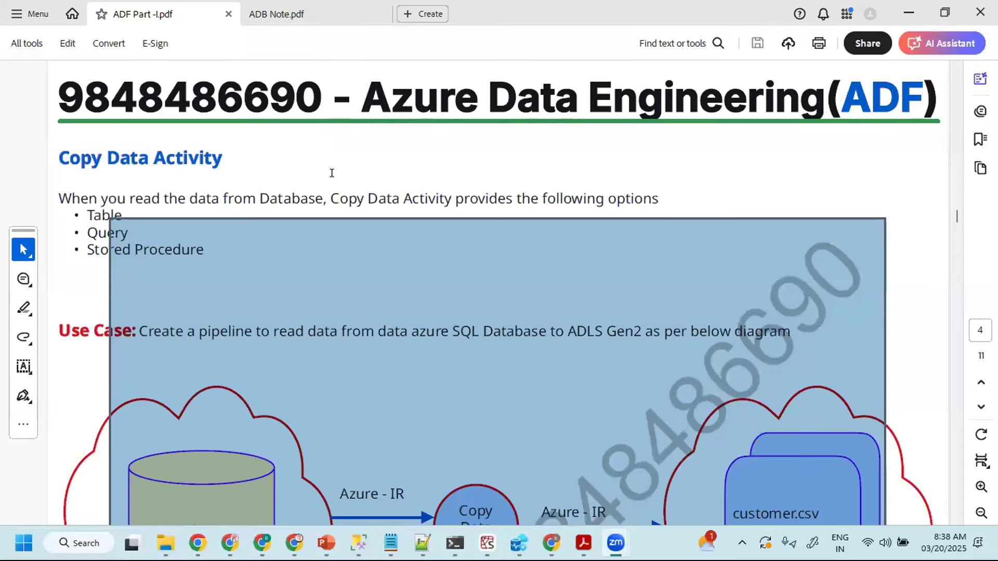
- On the Copy Data Activity page of the ADF PDF, handwrite a red numbered list: 1 ADF, 2 Azure SQL Server, 3 ADLS Gen2
click(332, 173)
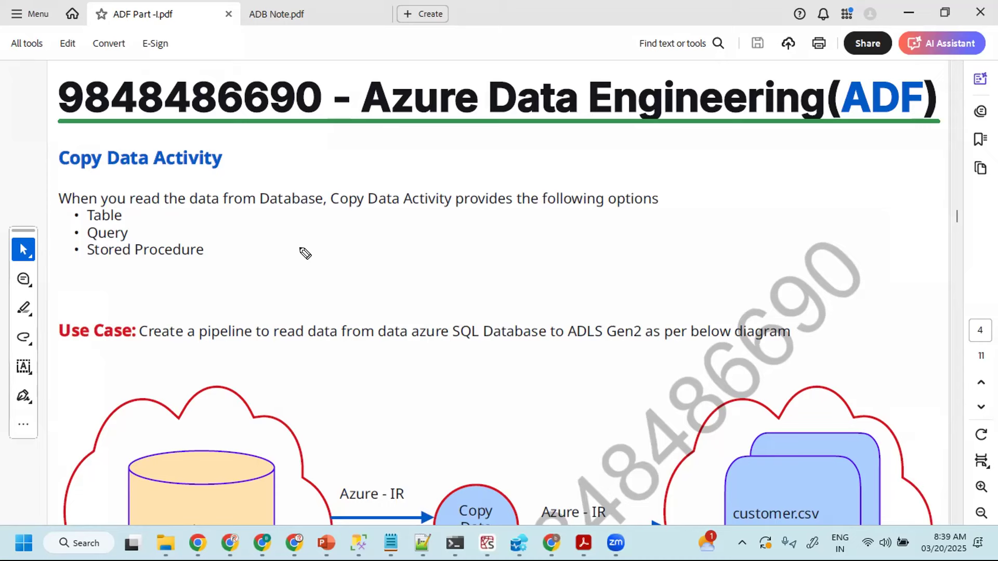
mouse_move(285, 213)
mouse_down()
mouse_move(328, 221)
mouse_move(368, 209)
mouse_up()
drag(353, 218, 363, 217)
mouse_move(276, 261)
mouse_down()
mouse_move(289, 268)
mouse_move(283, 252)
mouse_move(444, 257)
mouse_move(531, 244)
mouse_up()
mouse_move(273, 292)
mouse_down()
mouse_move(281, 307)
mouse_move(298, 286)
mouse_up()
drag(337, 315, 403, 312)
mouse_move(455, 288)
mouse_down()
mouse_move(439, 310)
mouse_move(516, 294)
mouse_up()
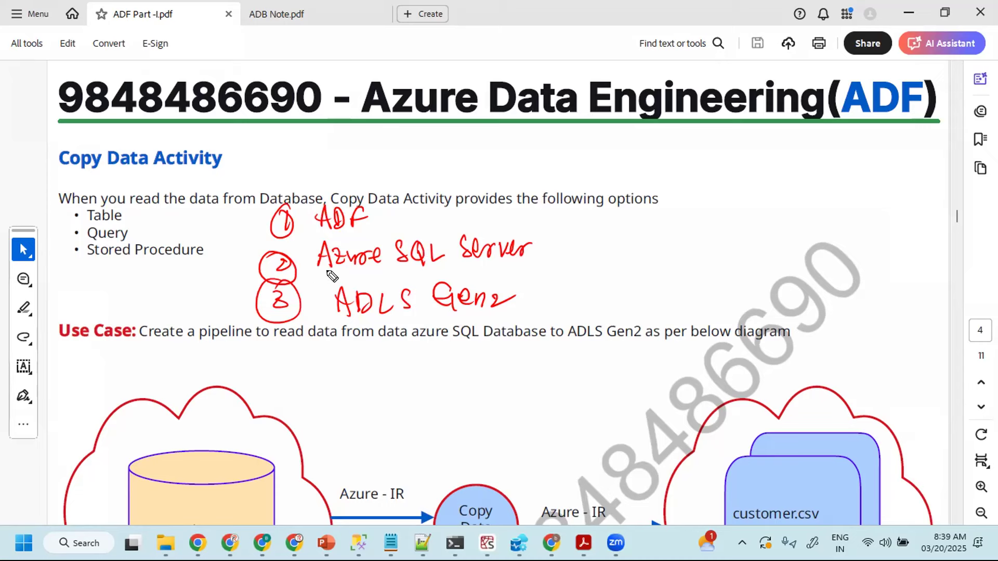
- Underline Azure in blue in the second list item and draw an arrow from that item to an underlined On-Prem note
drag(310, 277, 367, 273)
drag(546, 248, 585, 247)
drag(573, 239, 574, 255)
mouse_move(629, 235)
mouse_down()
mouse_move(639, 254)
mouse_move(711, 235)
mouse_move(737, 250)
mouse_up()
drag(633, 263, 737, 254)
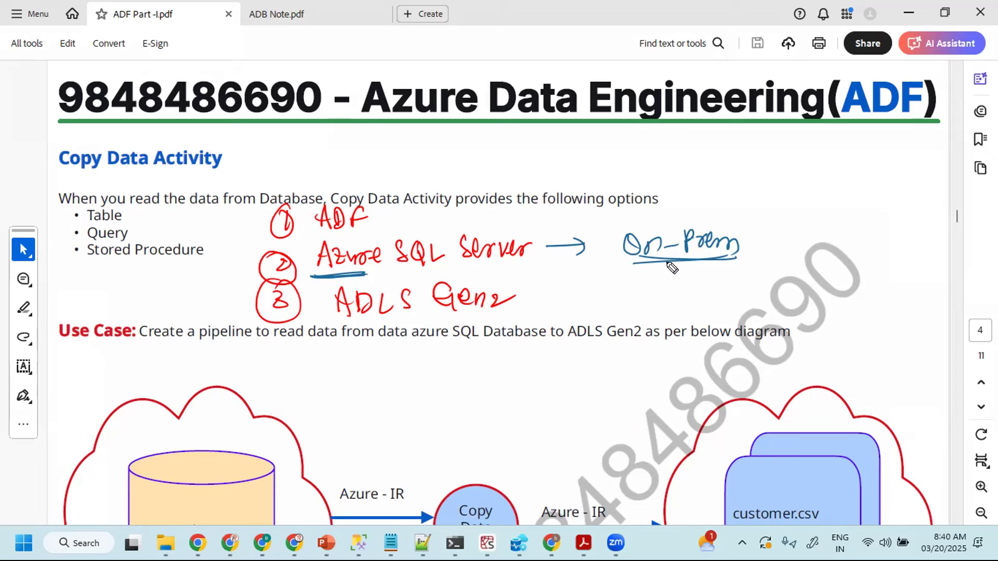
- Handwrite IL and FL in blue above the On-Prem note and circle them together
drag(665, 149, 664, 173)
mouse_move(653, 149)
mouse_down()
mouse_move(707, 164)
mouse_move(668, 197)
mouse_up()
mouse_move(668, 182)
mouse_down()
mouse_move(691, 178)
mouse_move(712, 192)
mouse_up()
mouse_move(686, 130)
mouse_down()
mouse_move(634, 187)
mouse_move(723, 140)
mouse_up()
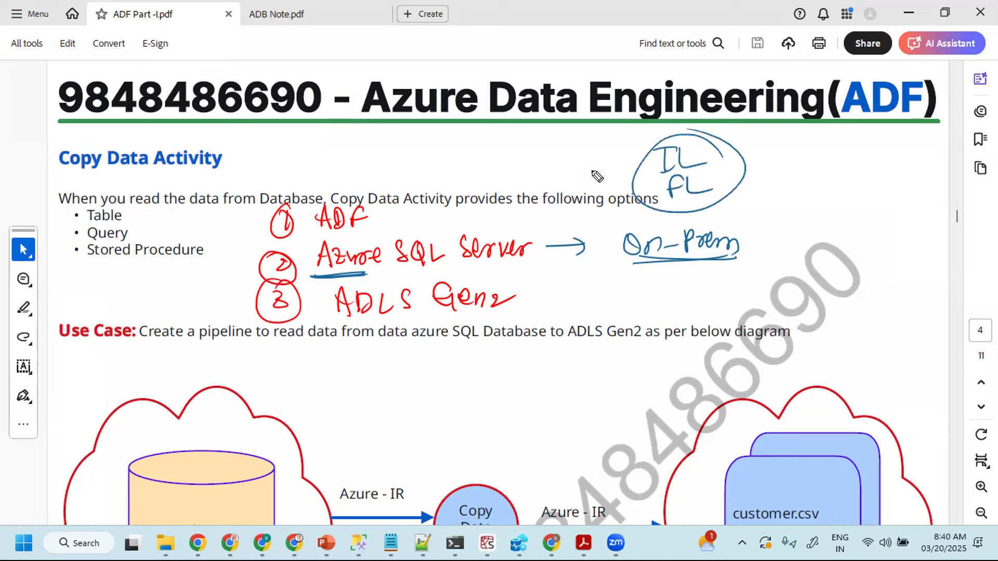
- Draw an arrow toward the circled IL/FL note, underline On-Prem and Azure SQL again, and erase all annotations from the PDF page
mouse_move(591, 179)
mouse_down()
mouse_move(624, 177)
mouse_move(613, 186)
mouse_up()
drag(620, 264, 737, 257)
drag(401, 278, 318, 281)
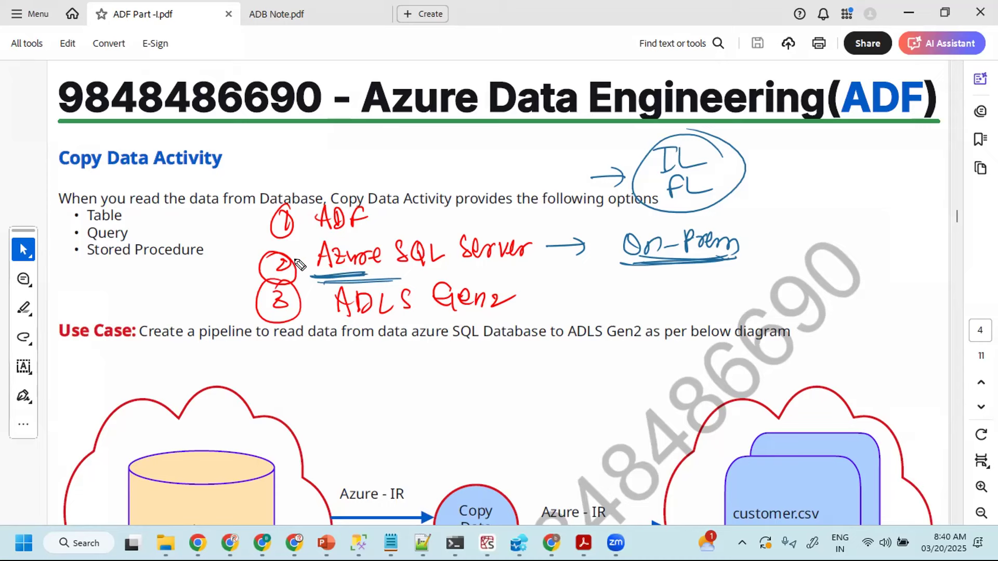
key(e)
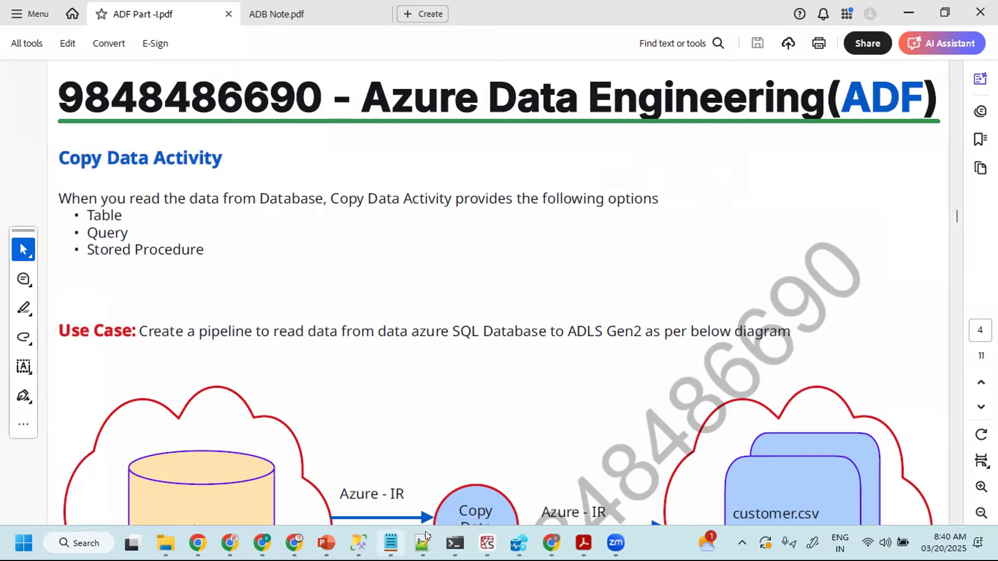
- Switch to the Chrome window with the Azure portal and close the Data Factory tab and the datafiles output tab
click(551, 542)
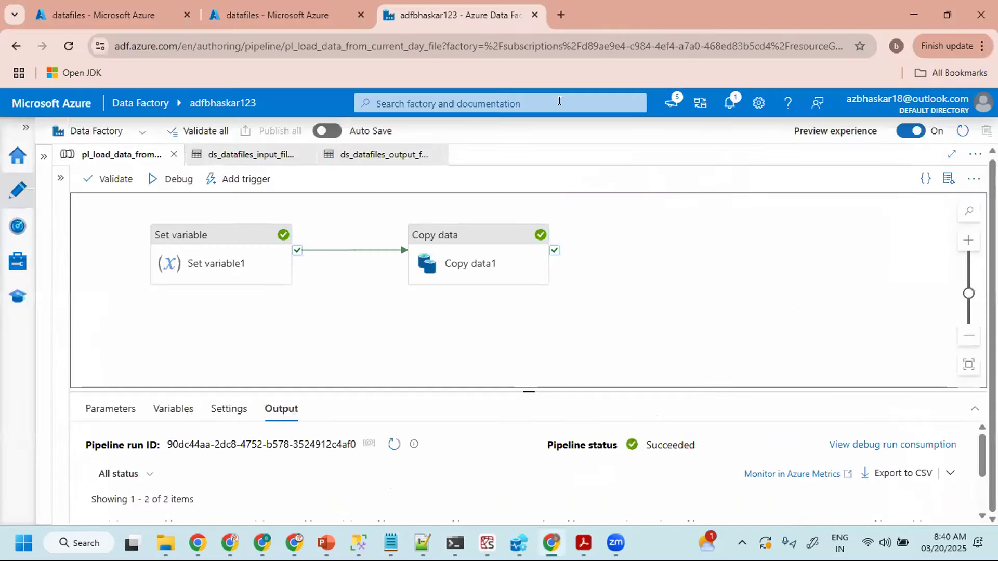
click(533, 16)
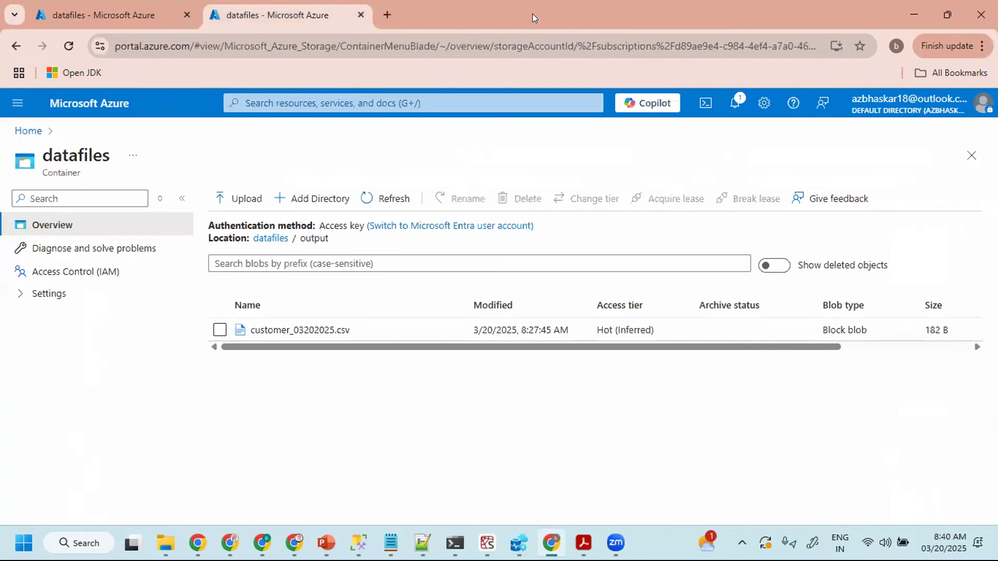
click(360, 15)
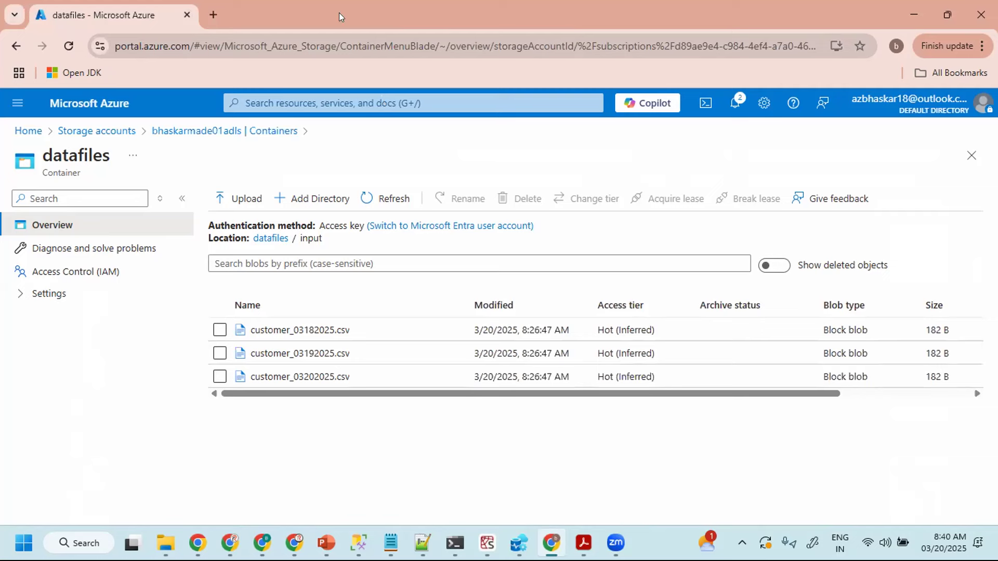
click(674, 215)
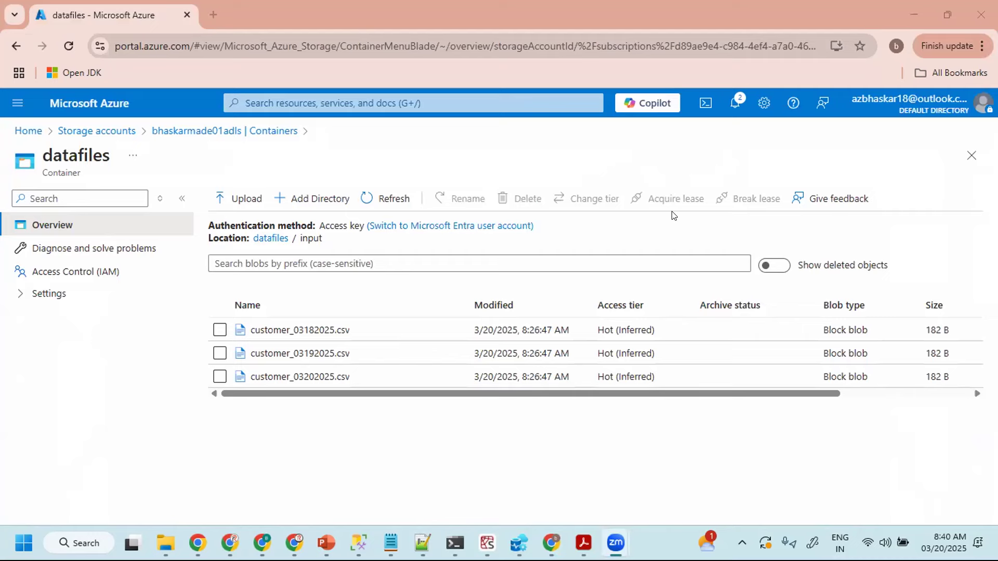
- Return to the Azure portal home page and open the list of resource groups down to rg-1
click(29, 133)
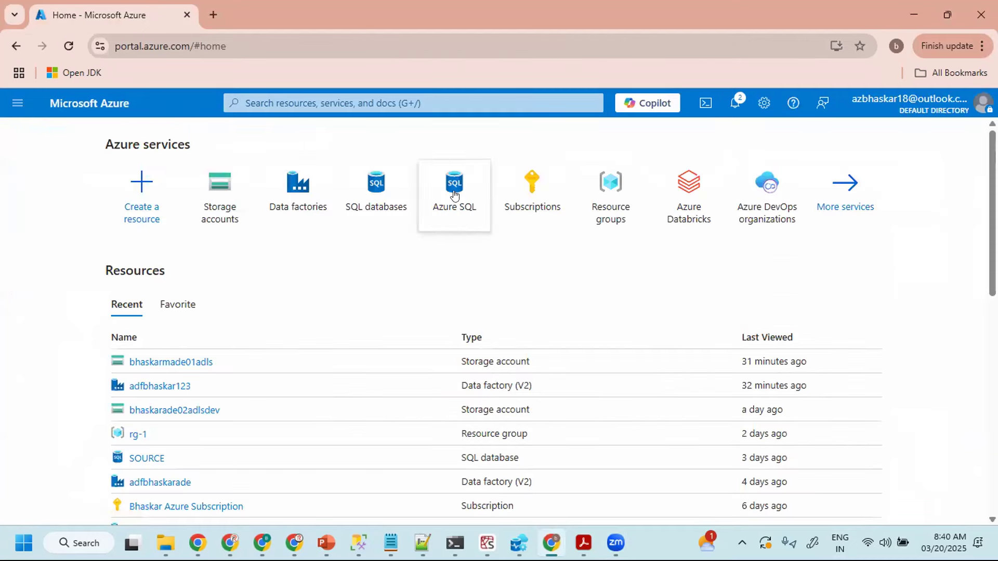
click(609, 185)
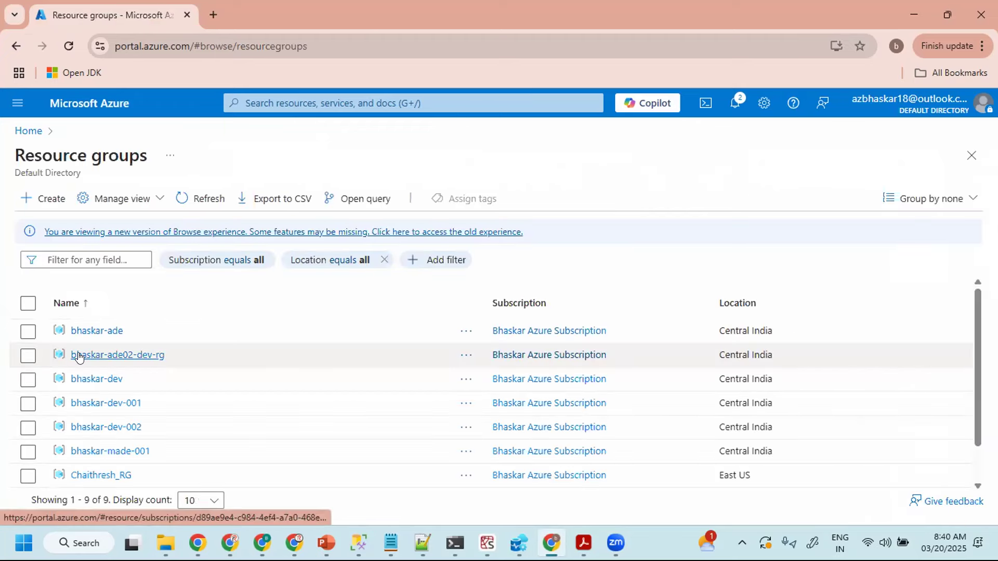
scroll(78, 359, down, 1)
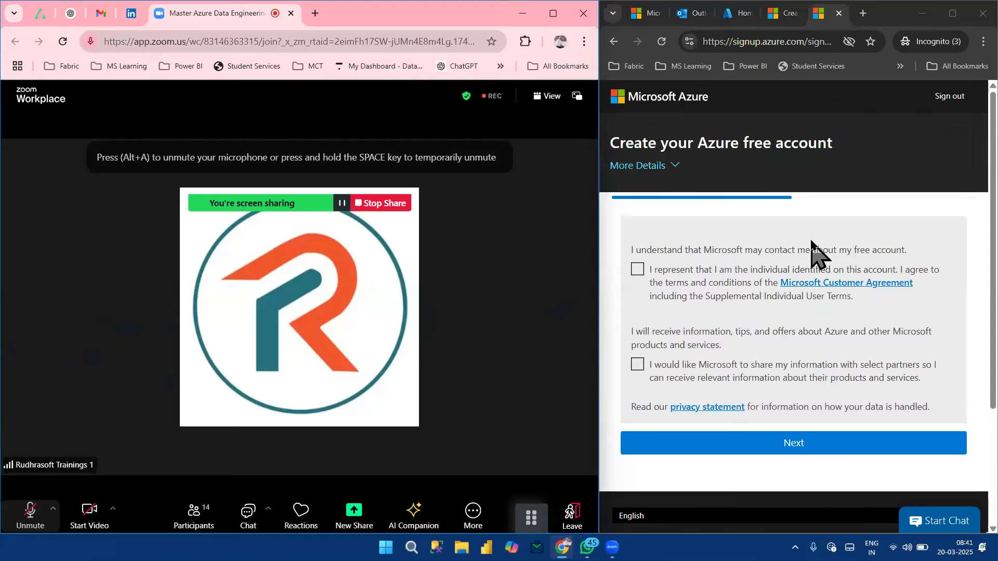
- In the Azure free account sign-up, accept the Microsoft Customer Agreement and agree to sharing information with select partners
click(639, 271)
click(639, 365)
- Dismiss the Save to Merlin Vault dialog and stop the screen share in the Zoom meeting
mouse_move(352, 423)
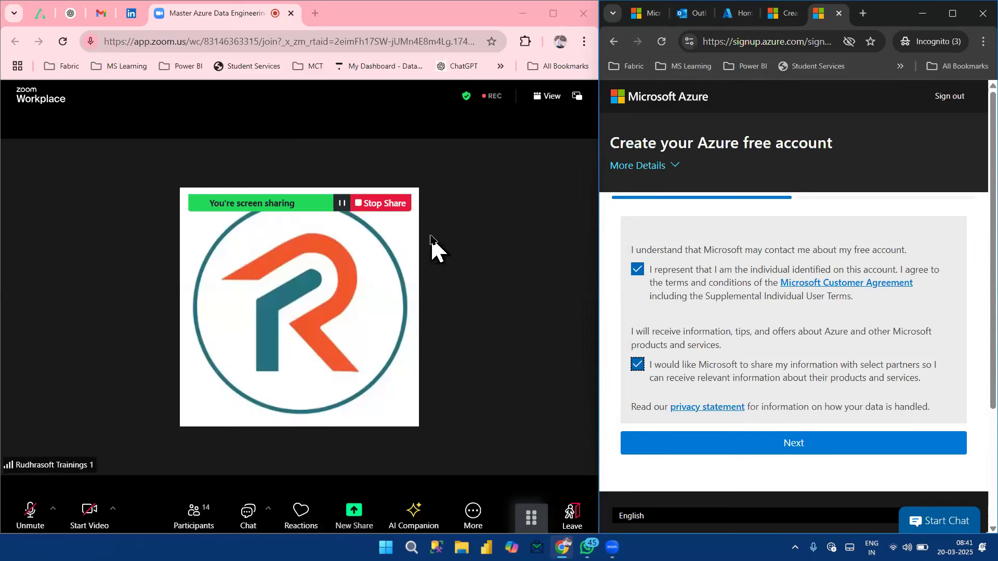
click(392, 209)
click(391, 209)
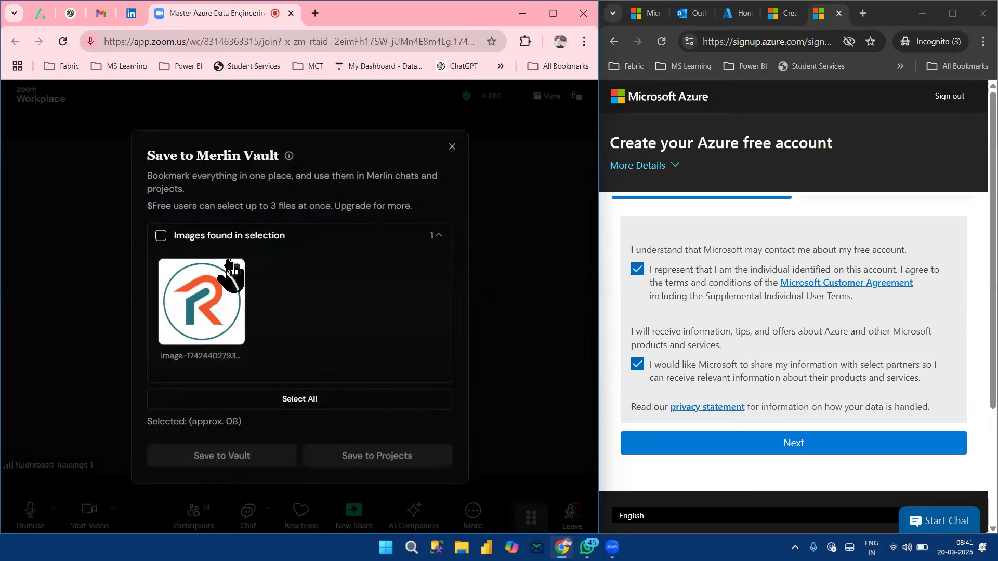
click(451, 146)
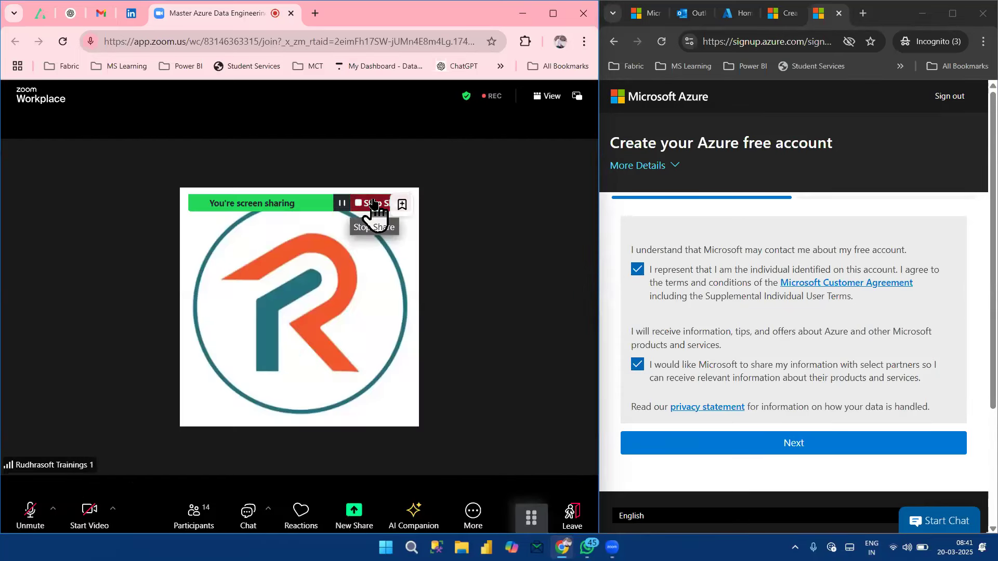
click(373, 203)
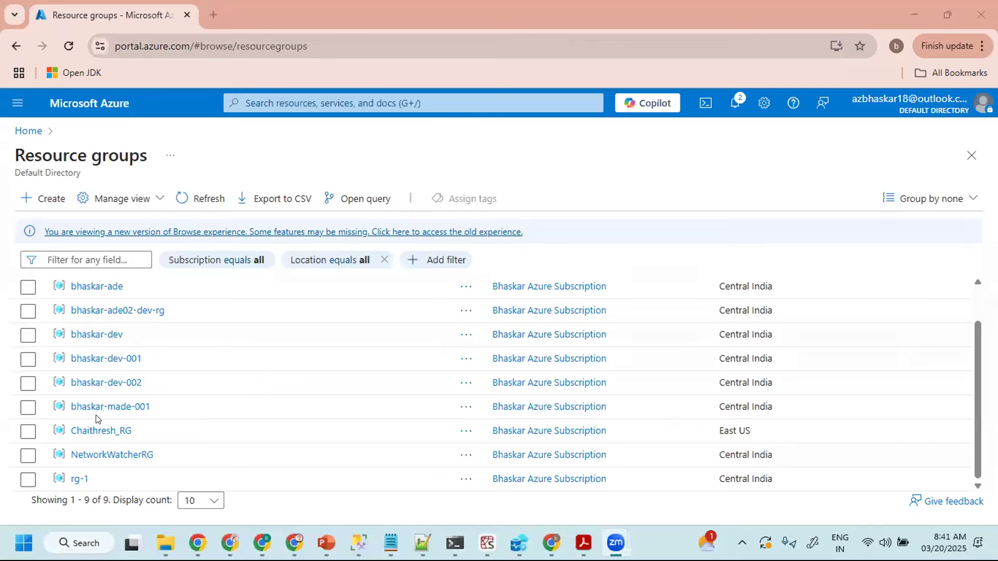
- Delete the rg-1 resource group with all its dependent resources, entering its name rg-1 as confirmation
click(75, 479)
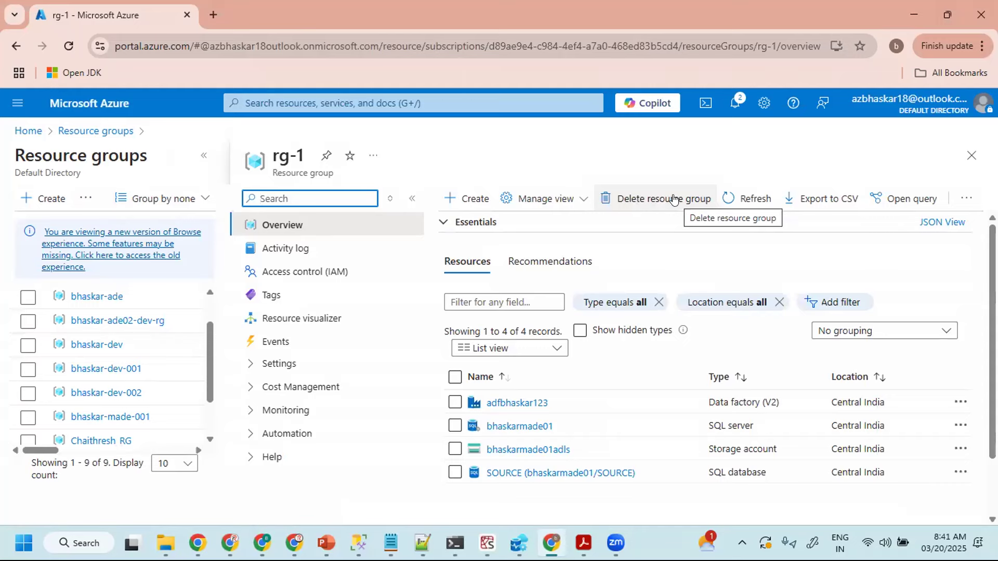
click(673, 199)
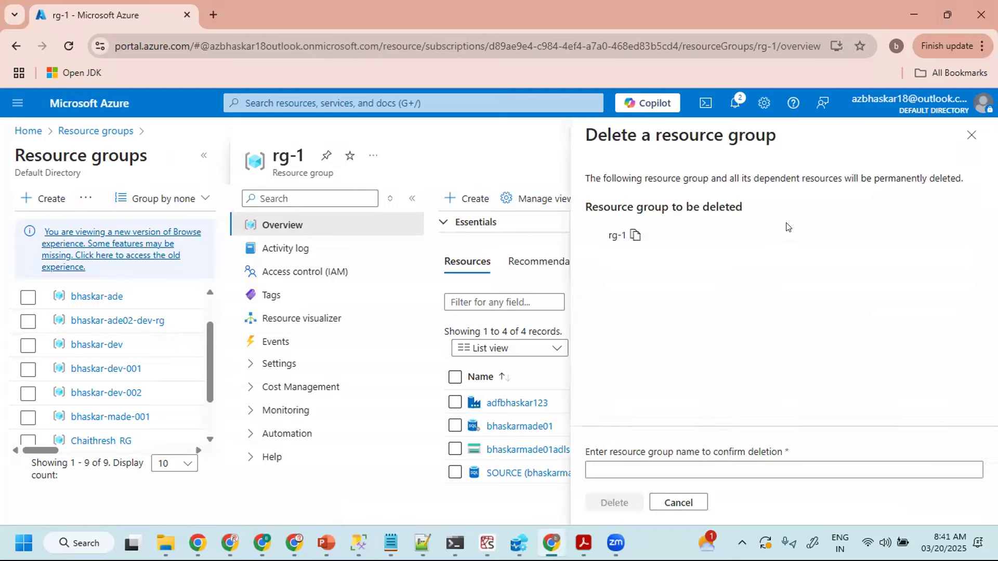
click(632, 237)
click(601, 473)
key(ctrl+v)
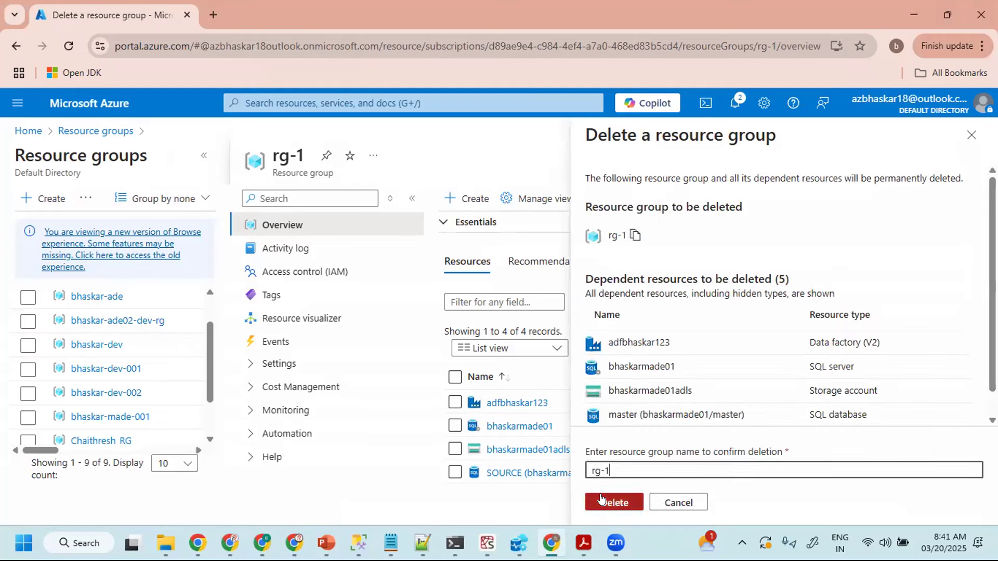
click(607, 500)
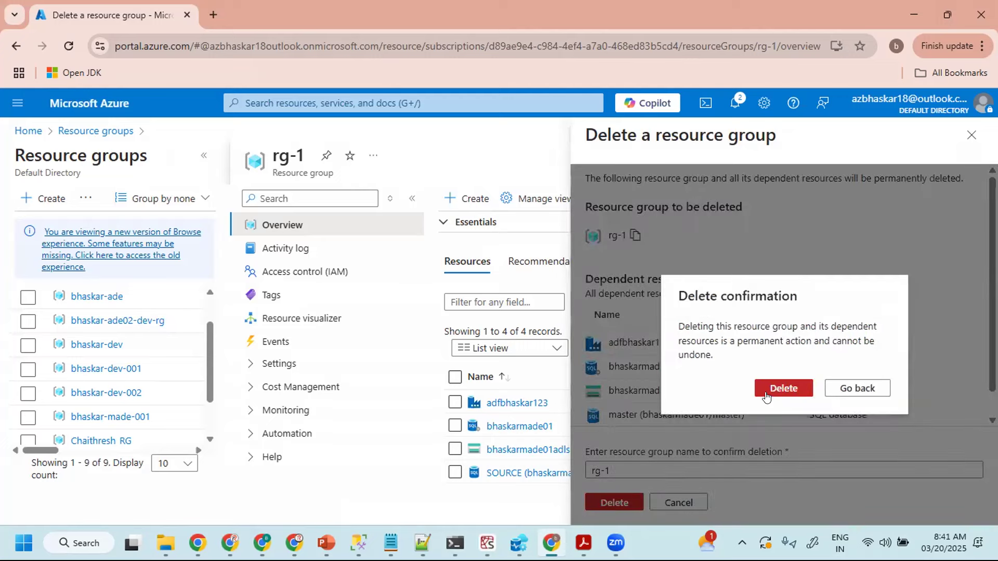
click(782, 389)
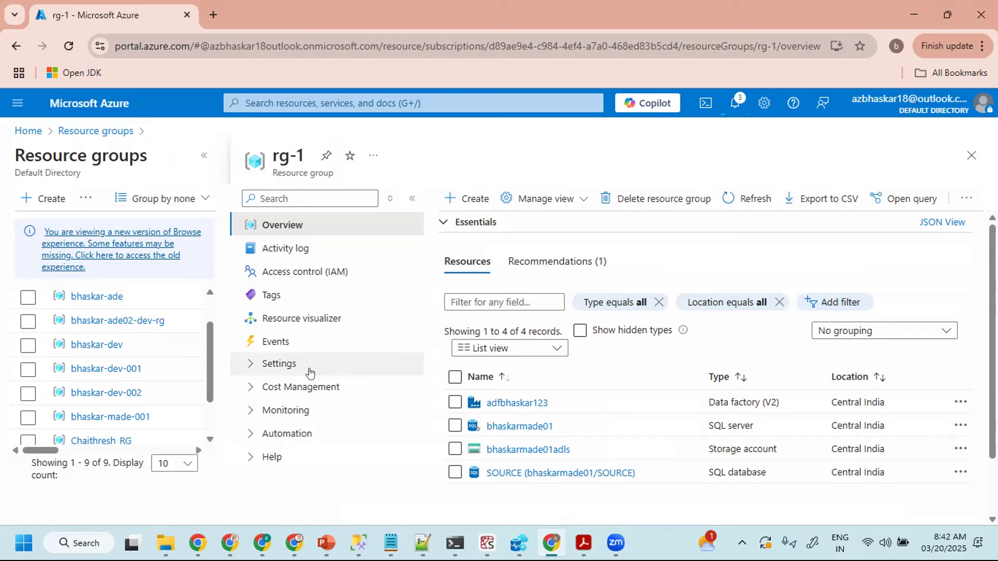
- Refresh the resource list of rg-1 to check the deletion progress and return to the portal home page
click(200, 94)
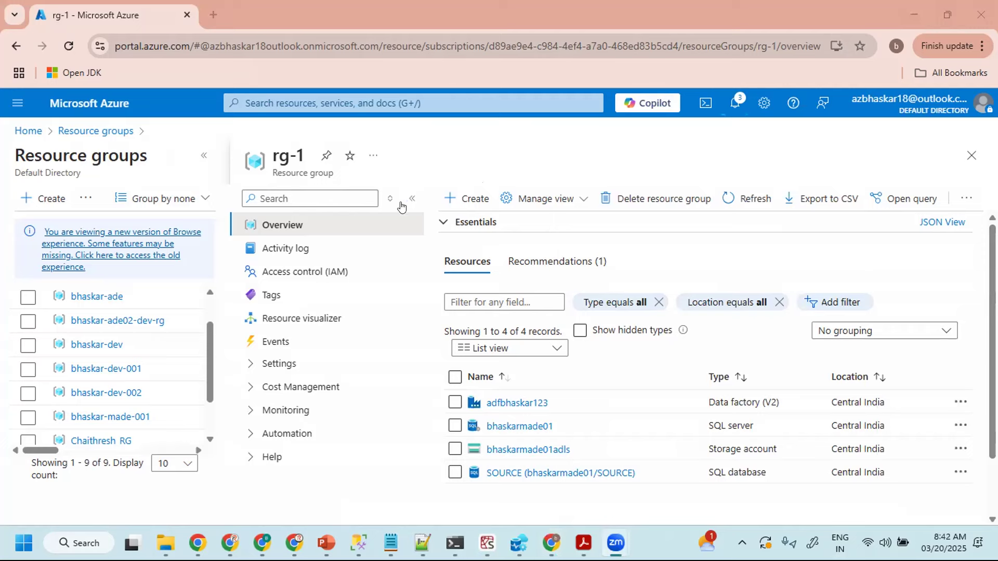
click(752, 199)
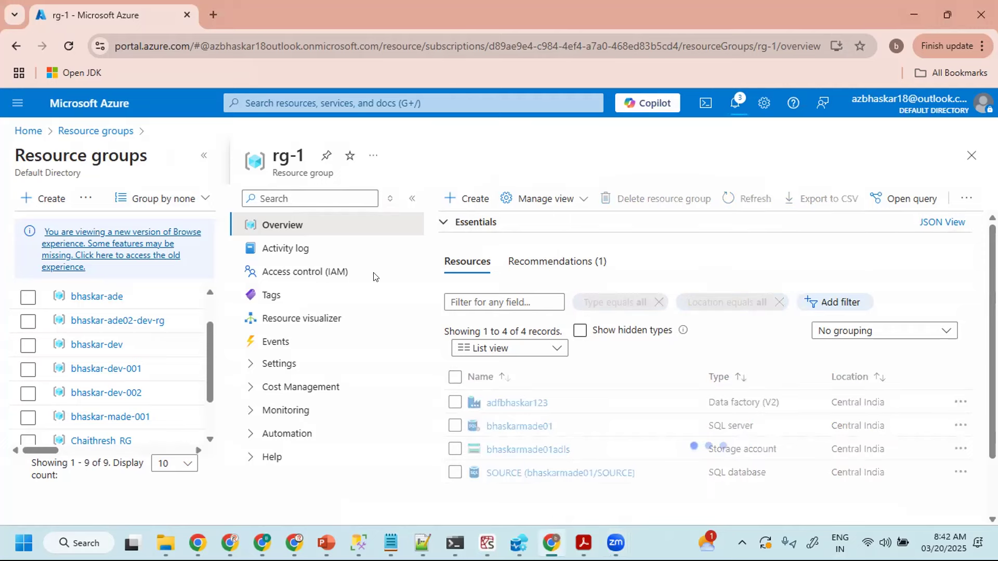
click(28, 132)
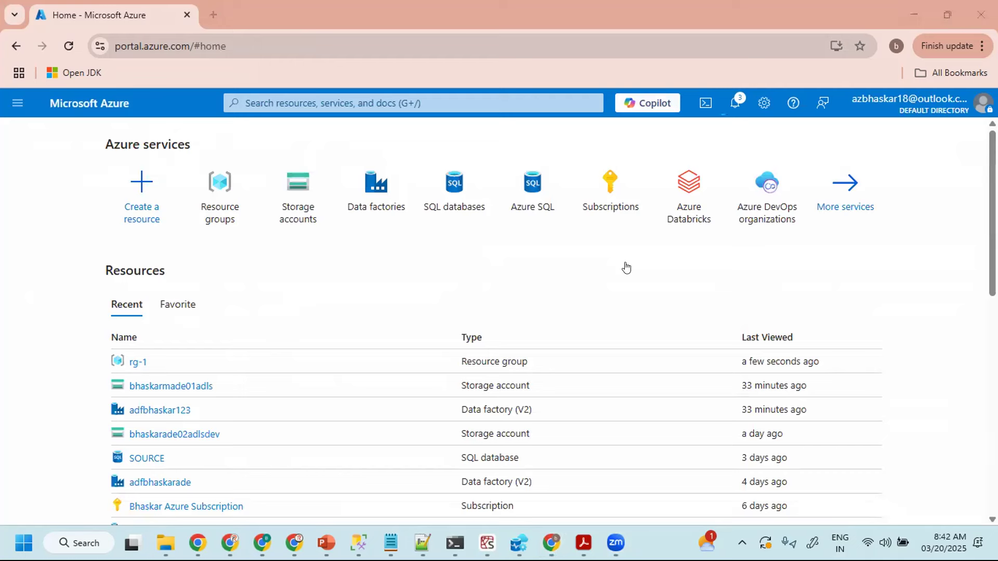
- Review the Copy Data Activity use case in ADF Part -I.pdf and switch back to the Azure portal in Chrome
mouse_move(584, 544)
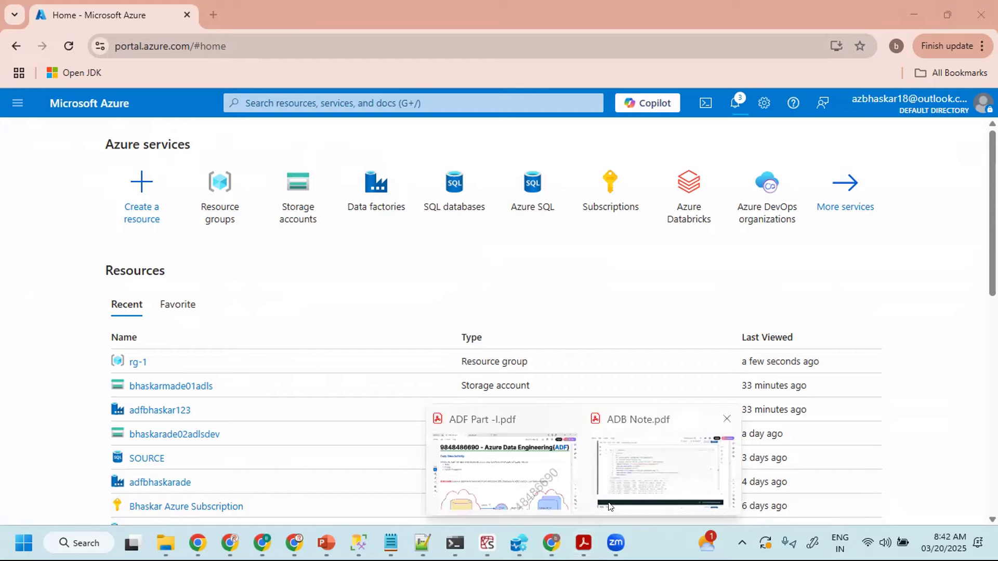
click(516, 463)
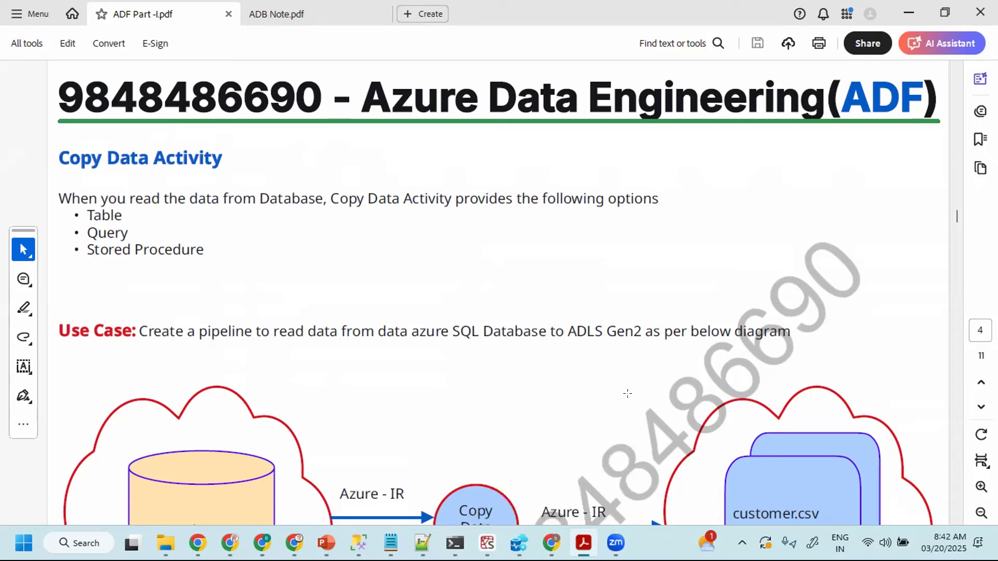
click(552, 543)
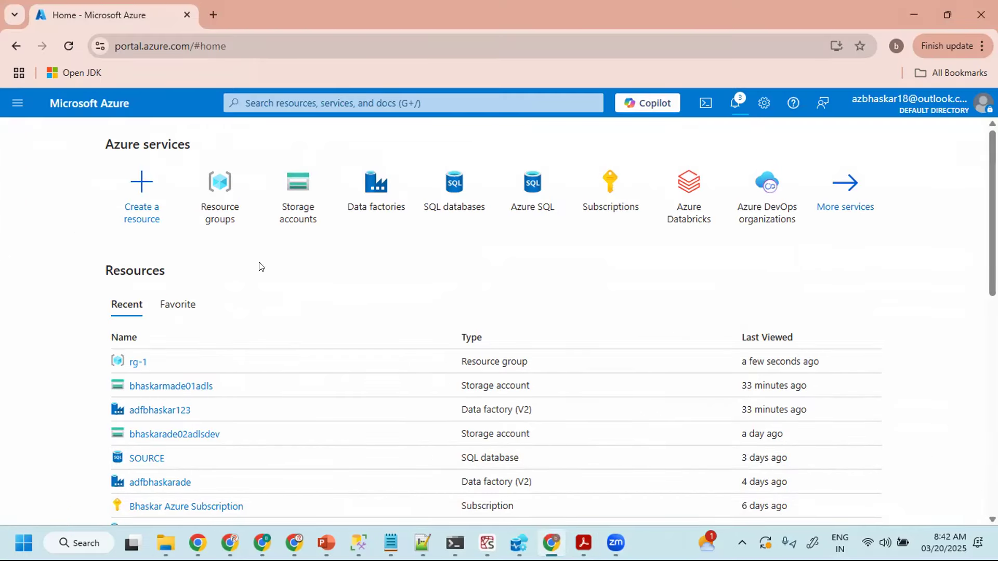
- Search the portal for "sql ser", repeat the search with "sql", and open the SQL databases service to view its list
click(289, 102)
text(sql)
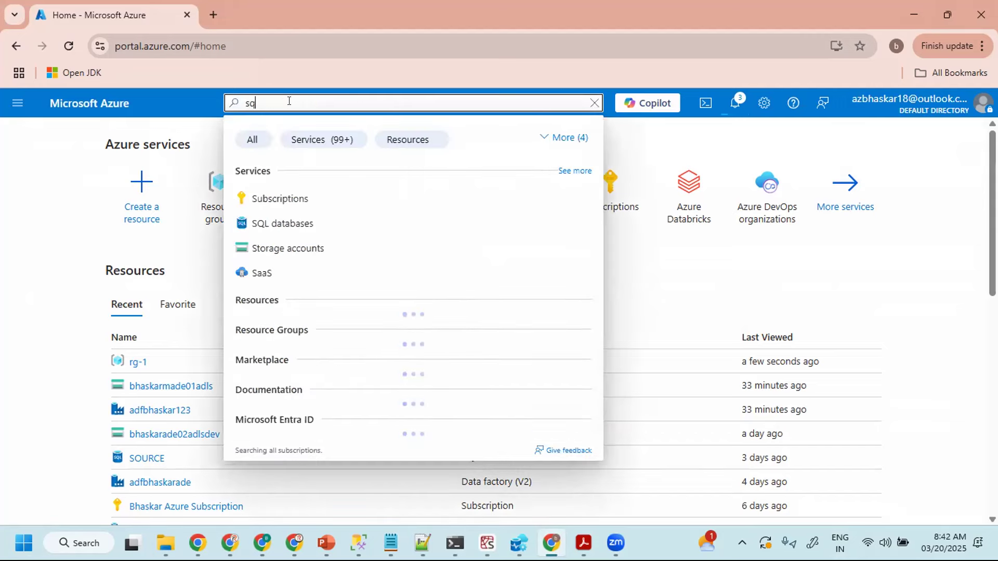
text( ser)
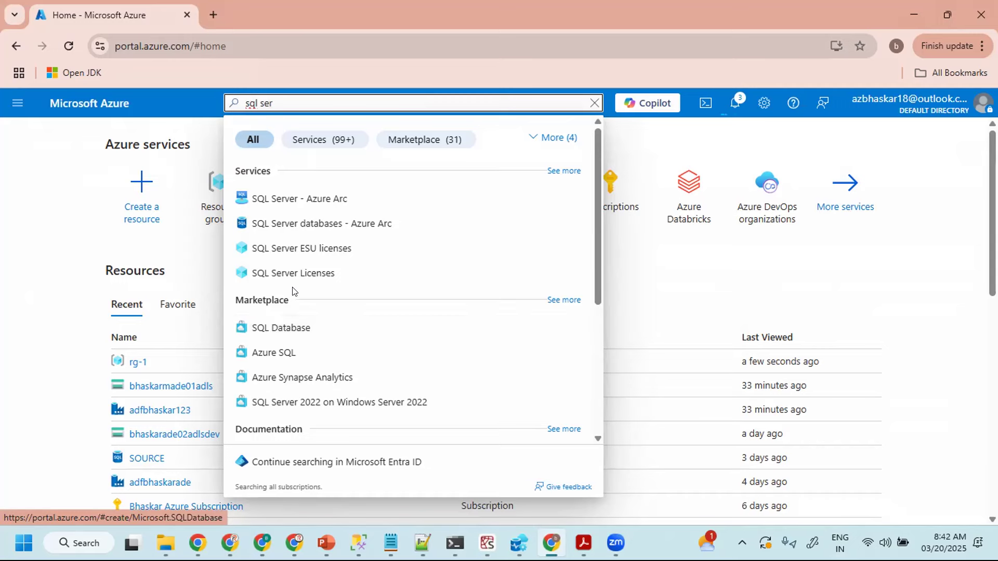
drag(272, 103, 211, 108)
text(sql)
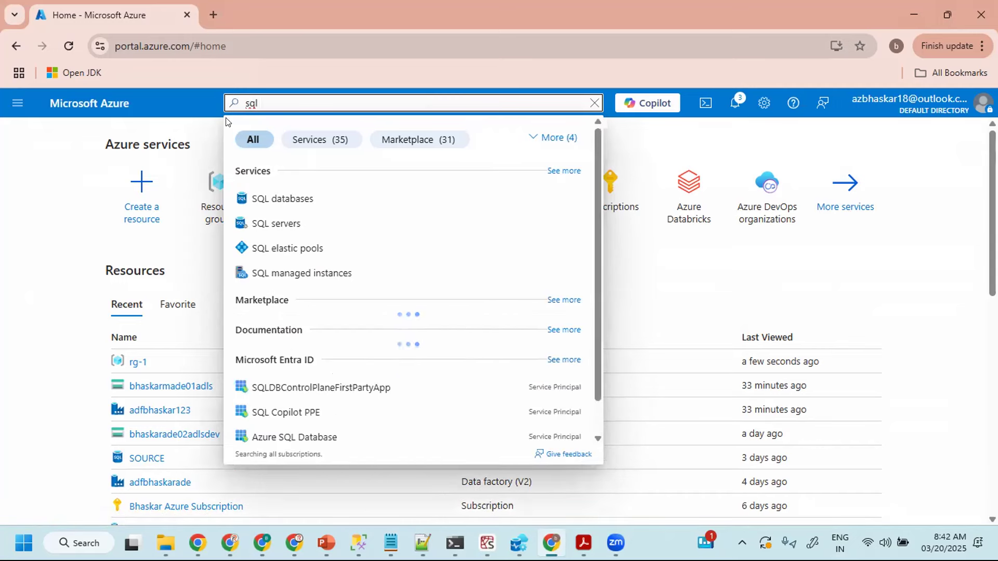
click(263, 205)
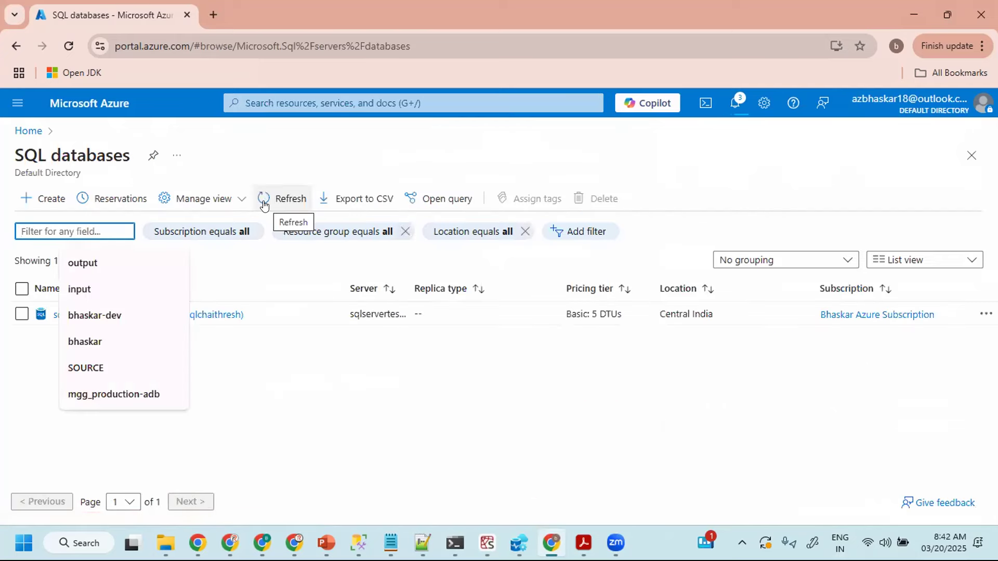
click(270, 394)
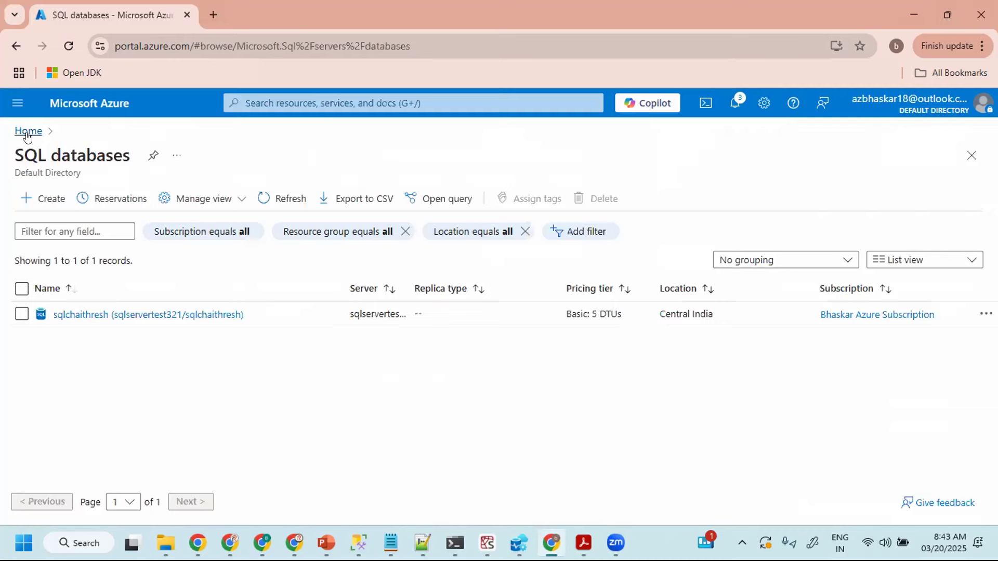
- Search the portal for "azure sql", open the Azure SQL service, and start creating a new SQL resource
click(262, 103)
text(az)
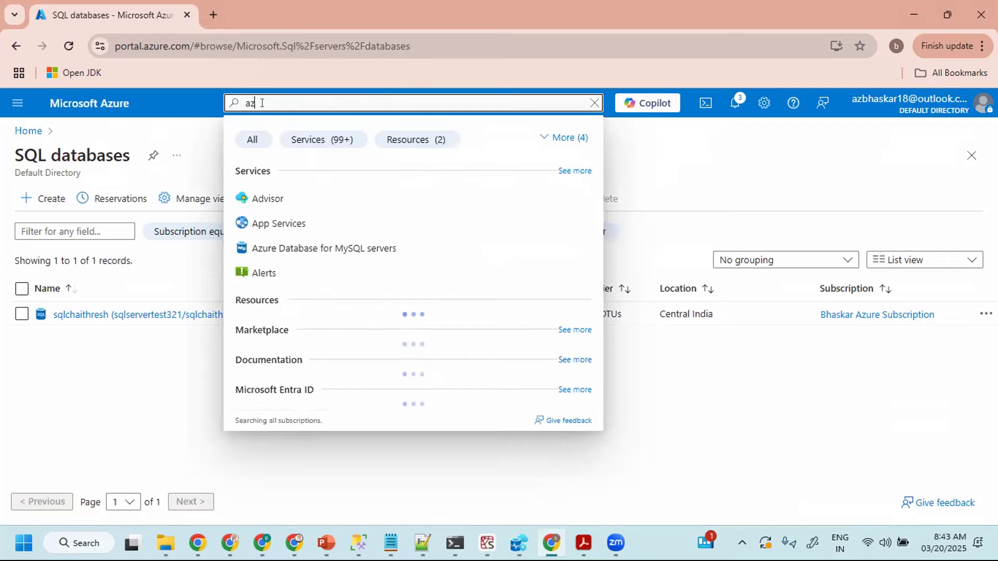
text(ure sql)
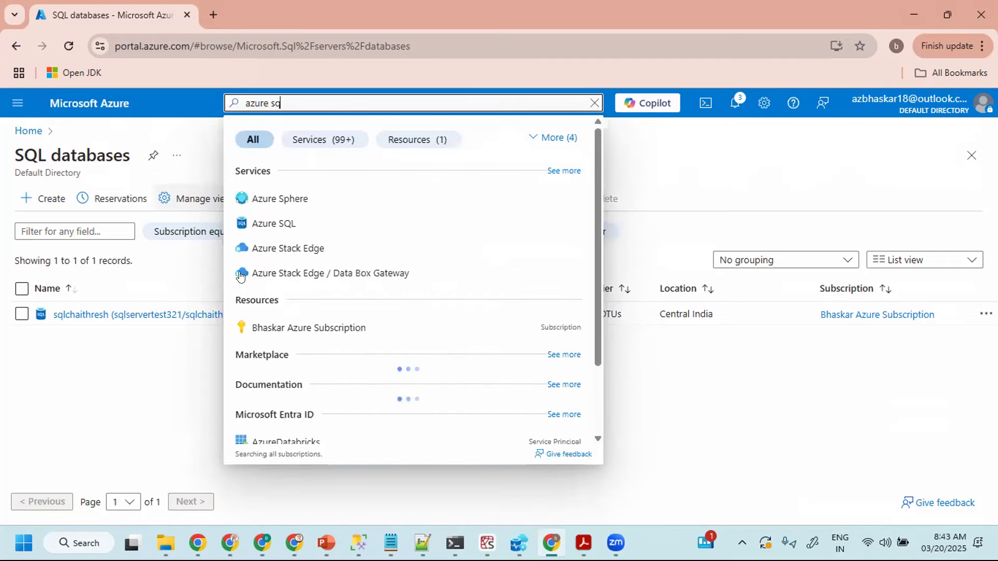
click(272, 199)
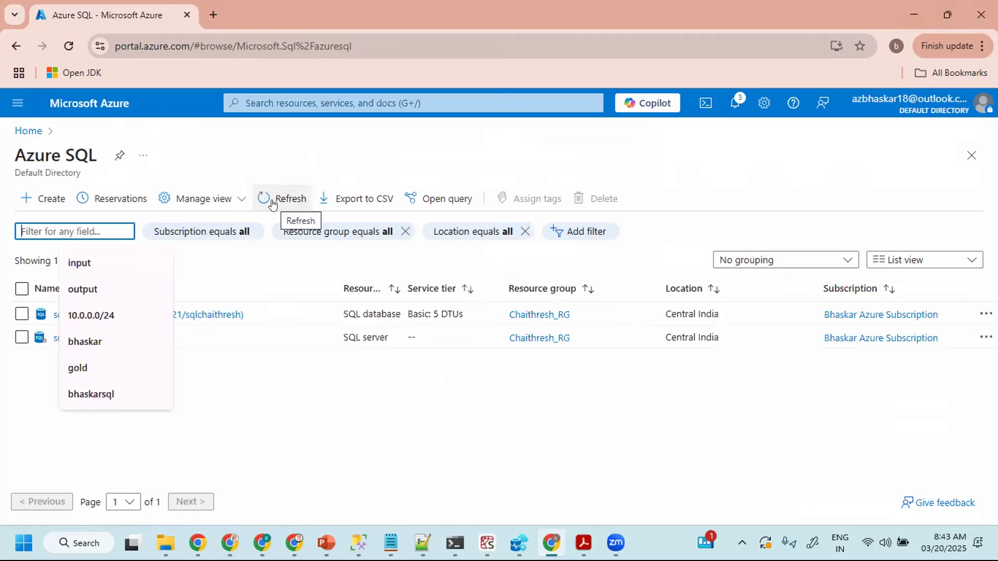
click(305, 383)
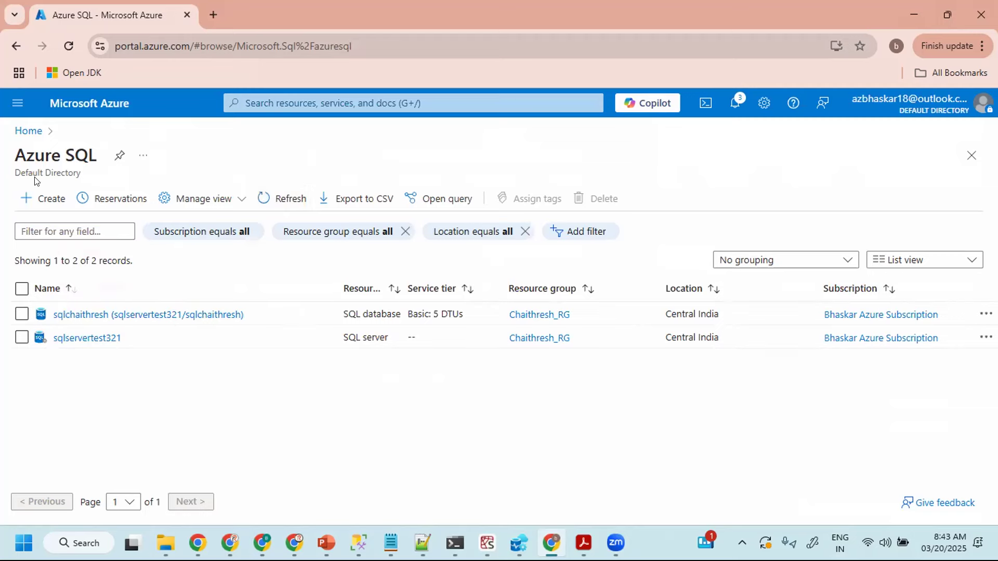
click(43, 203)
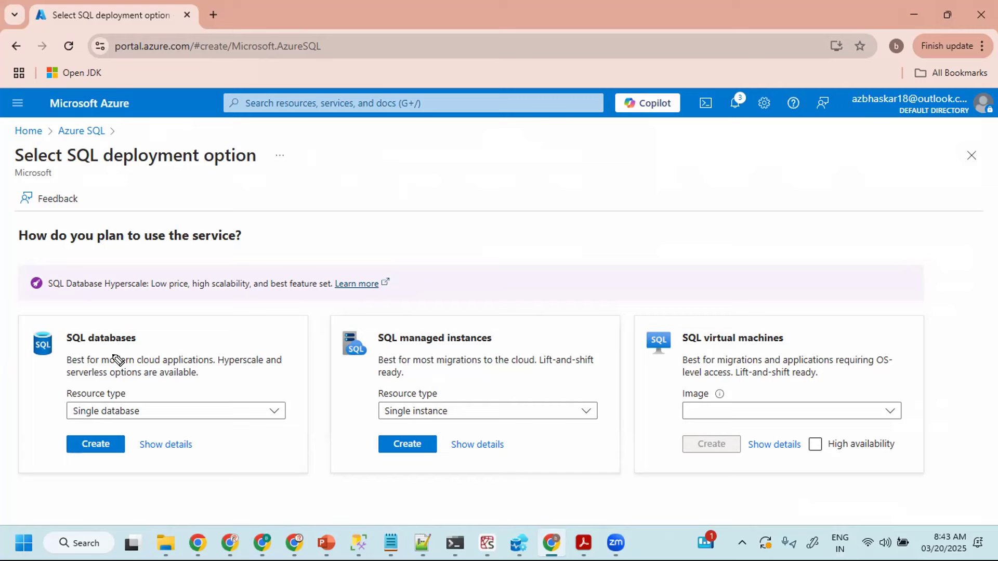
- Sketch a database cylinder inside a cloud outline in blue over the Select SQL deployment option page
mouse_move(365, 147)
mouse_down()
mouse_move(335, 141)
mouse_move(333, 185)
mouse_move(369, 178)
mouse_move(372, 188)
mouse_up()
mouse_move(304, 115)
mouse_down()
mouse_move(312, 201)
mouse_move(457, 191)
mouse_move(315, 110)
mouse_up()
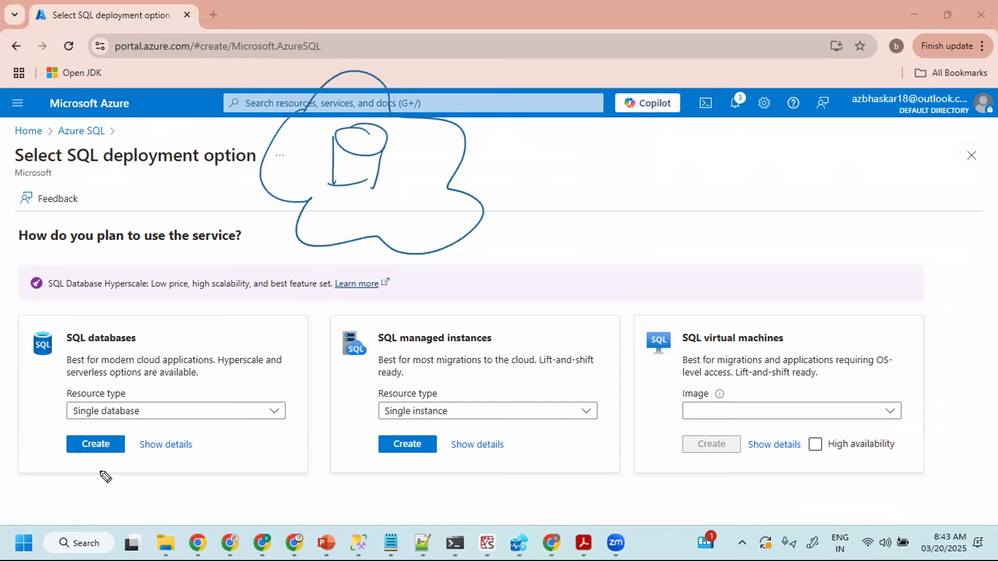
- Mark the SQL databases option with a red tick and underline, and underline the SQL managed instances heading
drag(18, 344, 85, 318)
drag(60, 351, 130, 351)
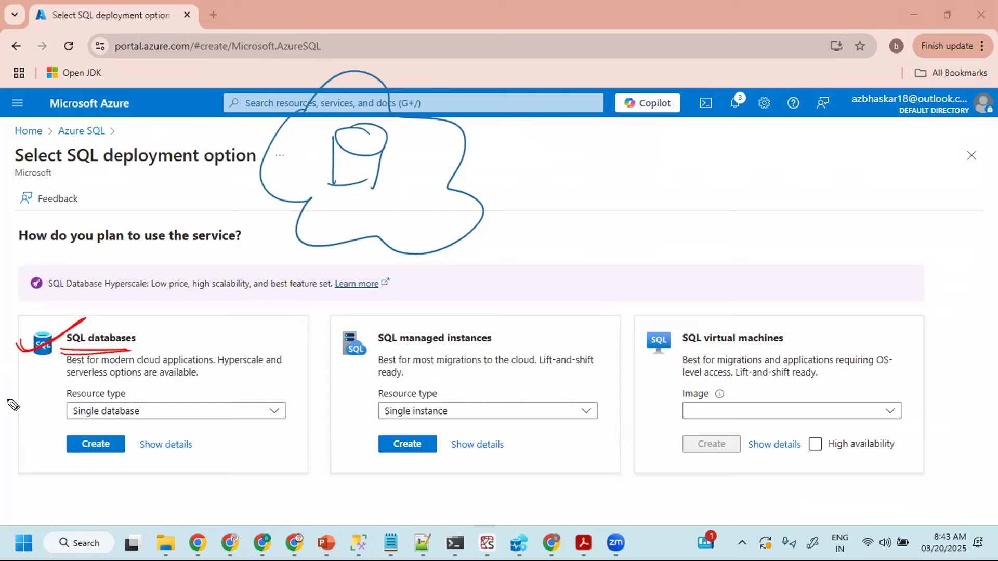
drag(376, 347, 508, 346)
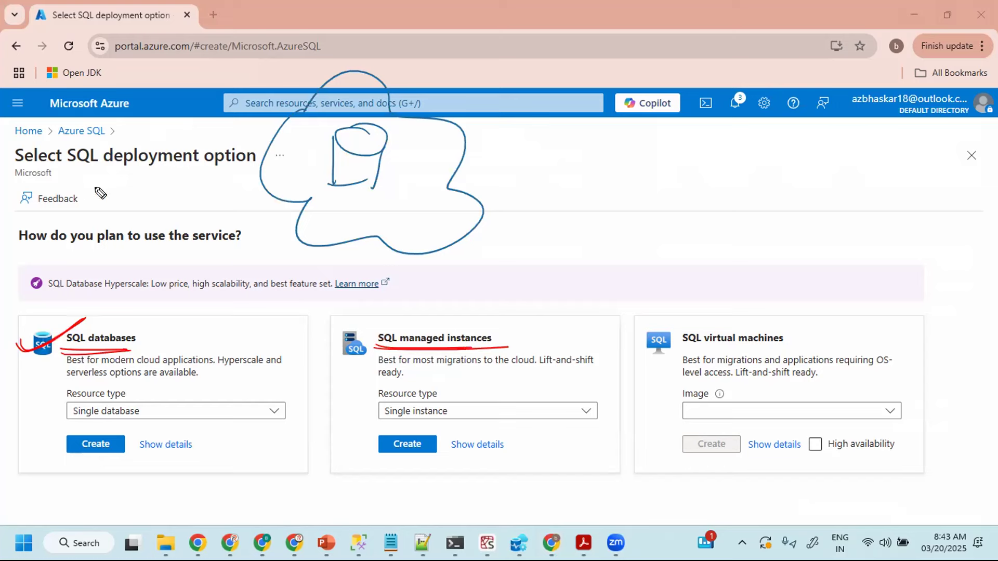
- Sketch a circled database cylinder labelled "on prem" in red with an arrow pointing to SQL managed instances
mouse_move(111, 179)
mouse_down()
mouse_move(124, 182)
mouse_move(82, 210)
mouse_move(115, 209)
mouse_up()
mouse_move(83, 208)
mouse_down()
mouse_move(112, 208)
mouse_move(86, 224)
mouse_move(111, 237)
mouse_up()
mouse_move(110, 219)
mouse_down()
mouse_move(141, 229)
mouse_move(155, 221)
mouse_up()
mouse_move(70, 146)
mouse_down()
mouse_move(125, 148)
mouse_move(157, 168)
mouse_up()
mouse_move(136, 199)
mouse_down()
mouse_move(312, 321)
mouse_move(290, 343)
mouse_up()
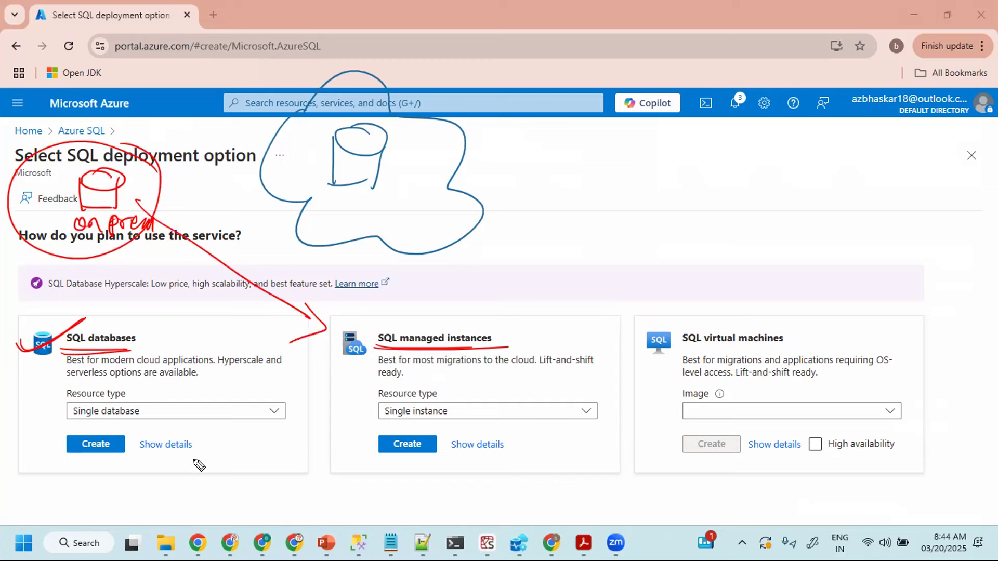
- Circle and tick the SQL managed instances heading and write an underlined "DB Admin" note beside the arrow
mouse_move(490, 330)
mouse_down()
mouse_move(364, 324)
mouse_move(496, 349)
mouse_move(488, 326)
mouse_up()
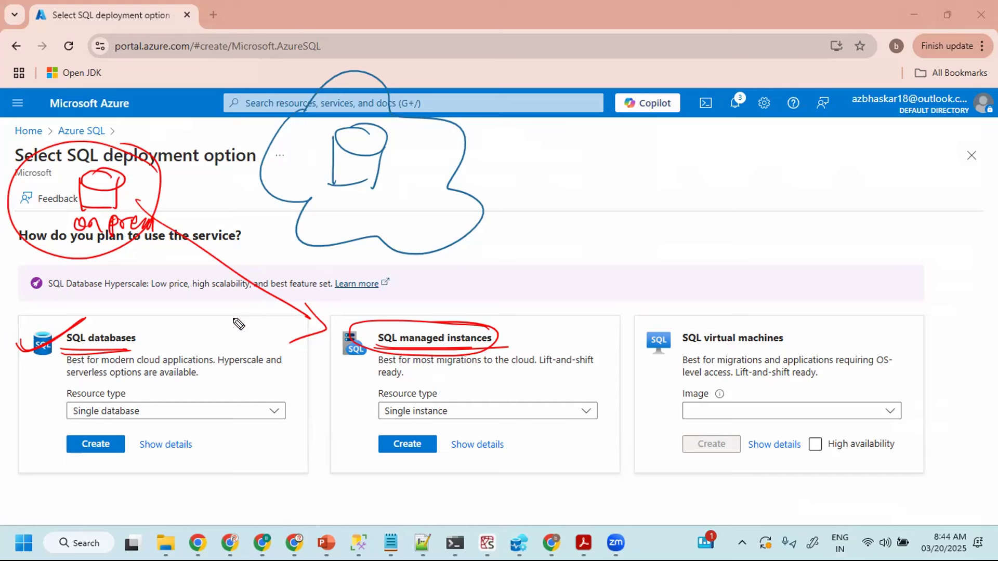
drag(397, 302, 450, 293)
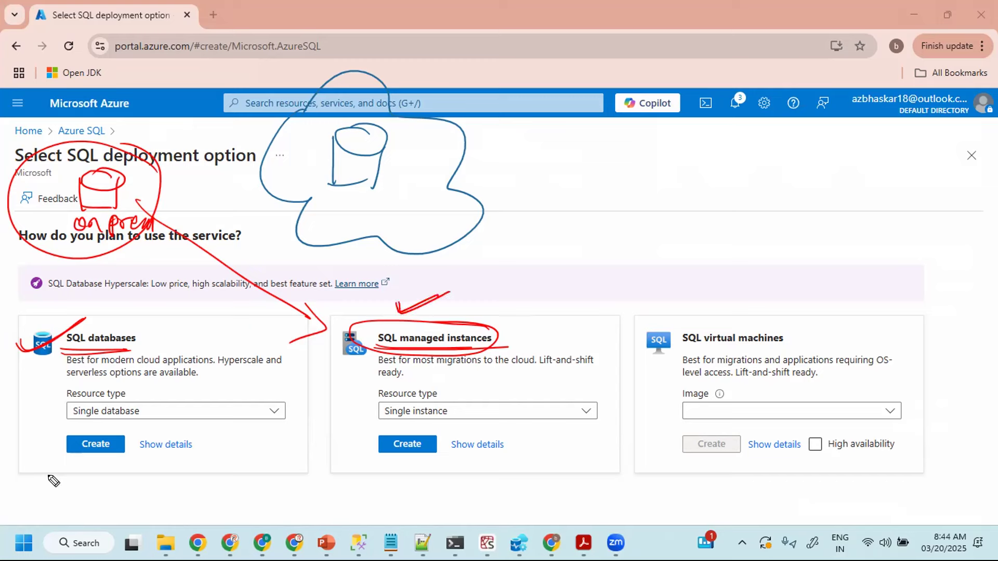
mouse_move(156, 297)
mouse_down()
mouse_move(210, 300)
mouse_move(192, 312)
mouse_move(235, 311)
mouse_move(252, 296)
mouse_move(192, 329)
mouse_move(254, 312)
mouse_up()
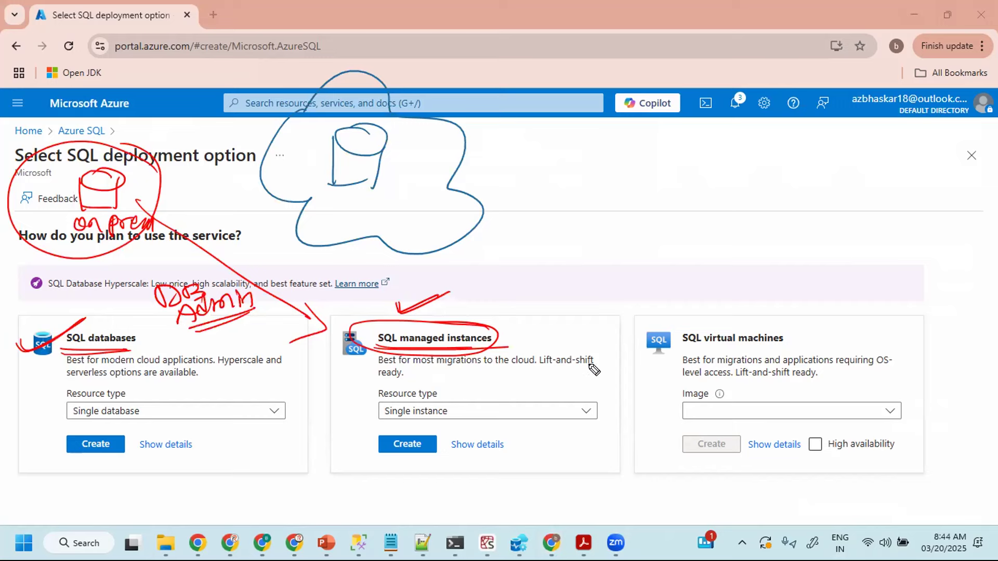
- Underline SQL virtual machines, draw a curved arrow to it from the on-prem sketch, and write an underlined "2022"
drag(685, 349, 768, 347)
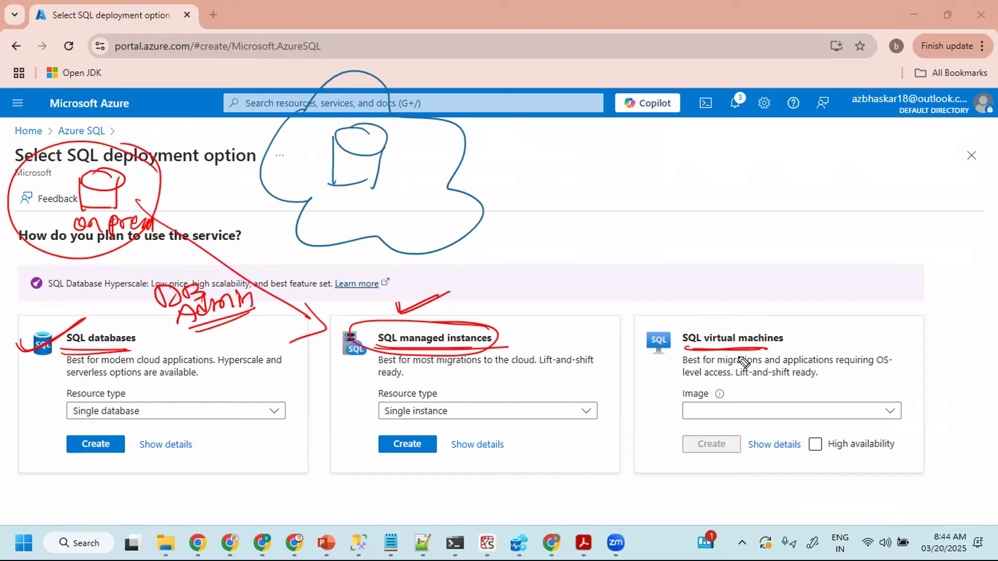
mouse_move(137, 164)
mouse_down()
mouse_move(270, 78)
mouse_move(715, 212)
mouse_up()
mouse_move(737, 247)
mouse_down()
mouse_move(756, 336)
mouse_move(770, 319)
mouse_up()
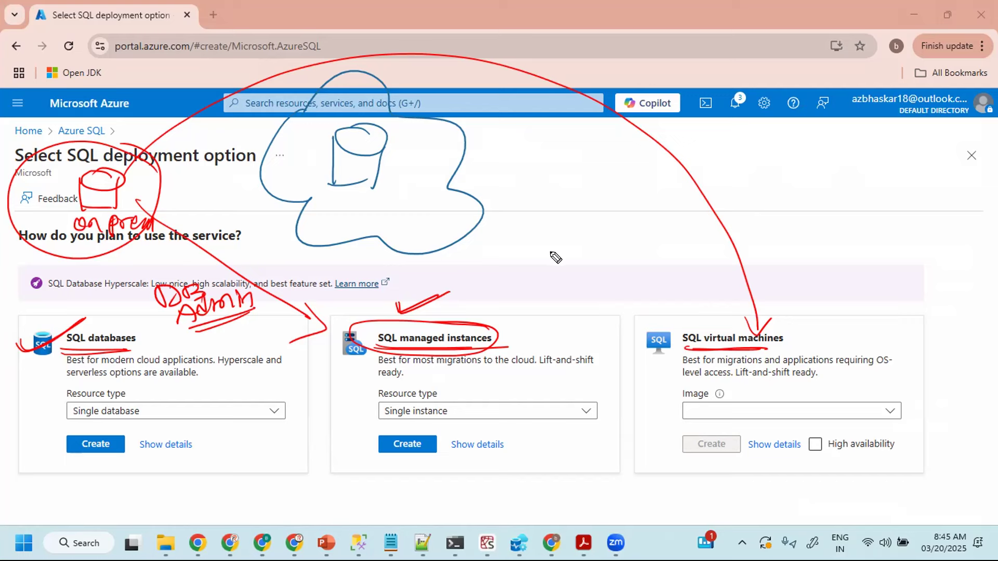
mouse_move(555, 257)
mouse_down()
mouse_move(566, 268)
mouse_move(590, 257)
mouse_move(569, 278)
mouse_move(615, 269)
mouse_move(555, 281)
mouse_up()
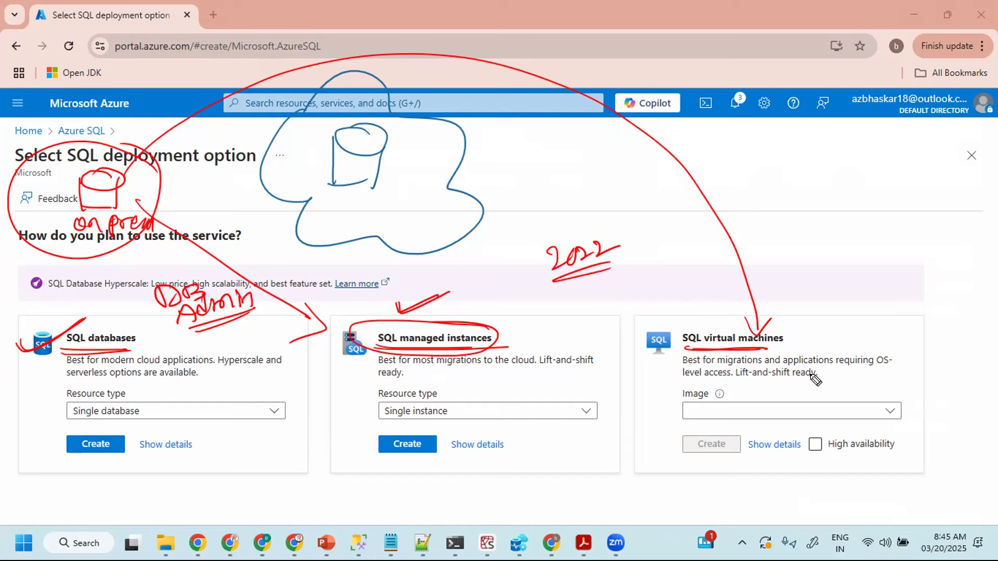
- Write "managed service" over both the SQL managed instances and SQL databases cards, underlining the note on SQL databases
mouse_move(335, 398)
mouse_down()
mouse_move(345, 383)
mouse_move(394, 385)
mouse_up()
drag(408, 373, 429, 383)
drag(345, 408, 334, 429)
mouse_move(344, 422)
mouse_down()
mouse_move(396, 407)
mouse_move(420, 413)
mouse_up()
mouse_move(41, 414)
mouse_down()
mouse_move(144, 370)
mouse_move(157, 346)
mouse_move(156, 376)
mouse_up()
mouse_move(72, 437)
mouse_down()
mouse_move(139, 408)
mouse_move(156, 412)
mouse_up()
drag(106, 458, 153, 427)
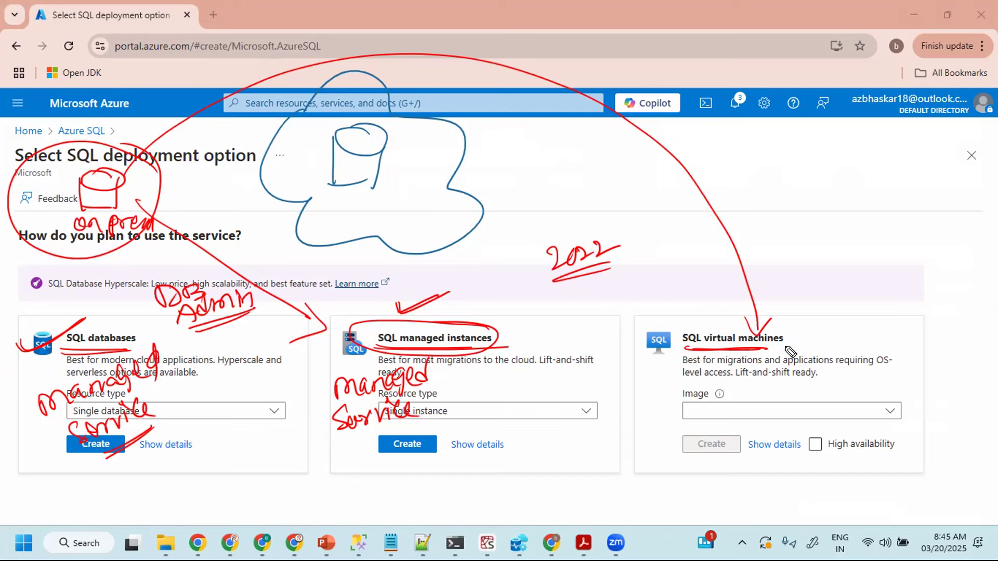
- Write version years above the on-prem sketch, circle SQL virtual machines, and note an underlined "VM" beside it
mouse_move(11, 121)
mouse_down()
mouse_move(82, 99)
mouse_move(48, 146)
mouse_move(72, 140)
mouse_up()
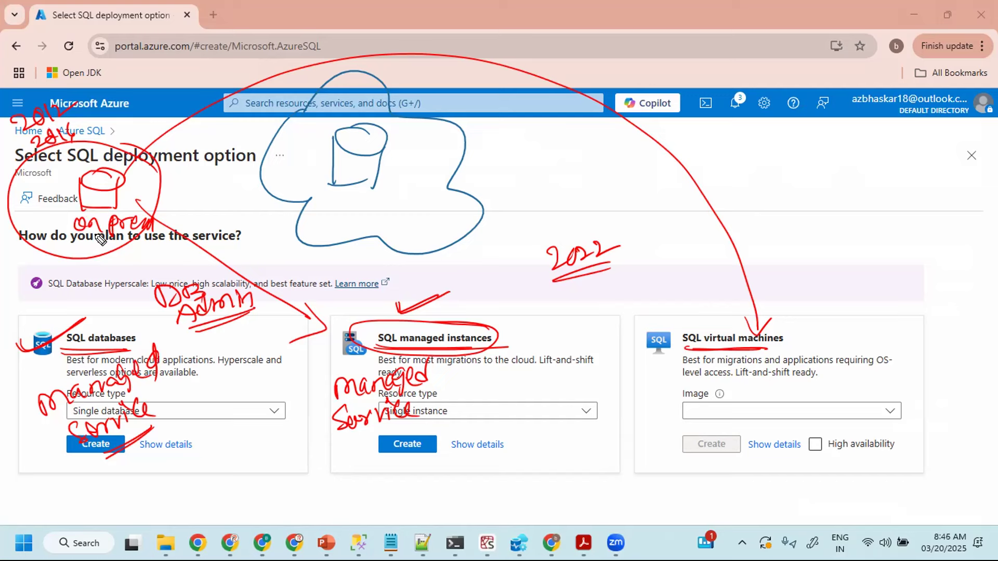
mouse_move(774, 333)
mouse_down()
mouse_move(637, 333)
mouse_move(733, 295)
mouse_up()
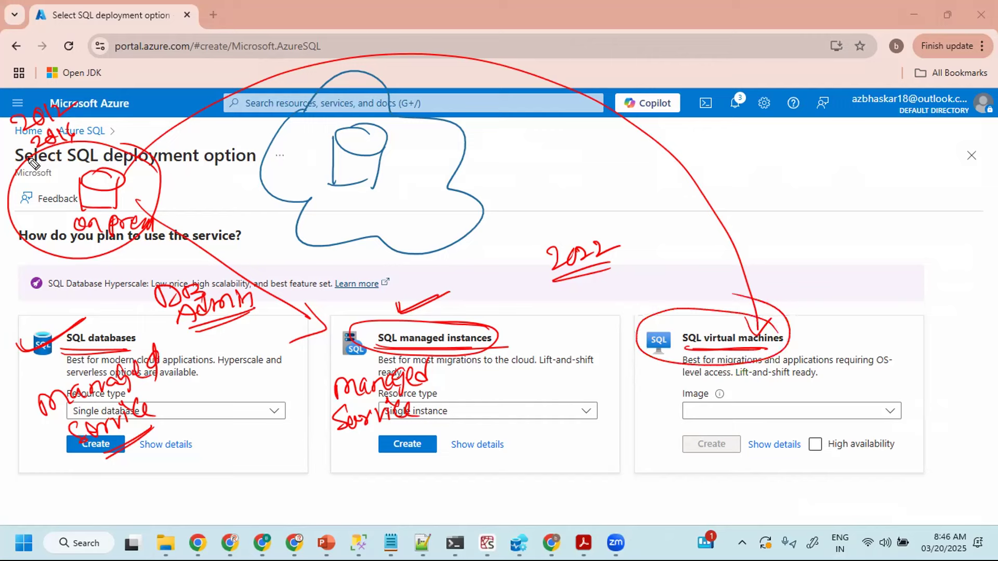
drag(814, 312, 860, 328)
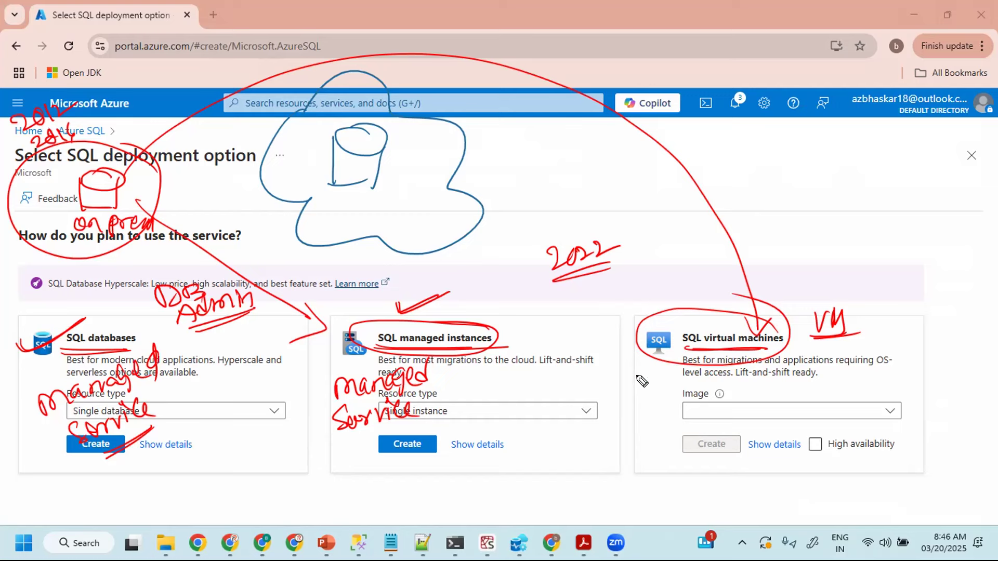
- Underline "OS" in the virtual machines description and cross out the SQL managed instances and SQL virtual machines cards
drag(871, 369, 905, 374)
drag(543, 366, 500, 414)
drag(505, 377, 574, 425)
drag(778, 379, 734, 420)
drag(731, 385, 762, 434)
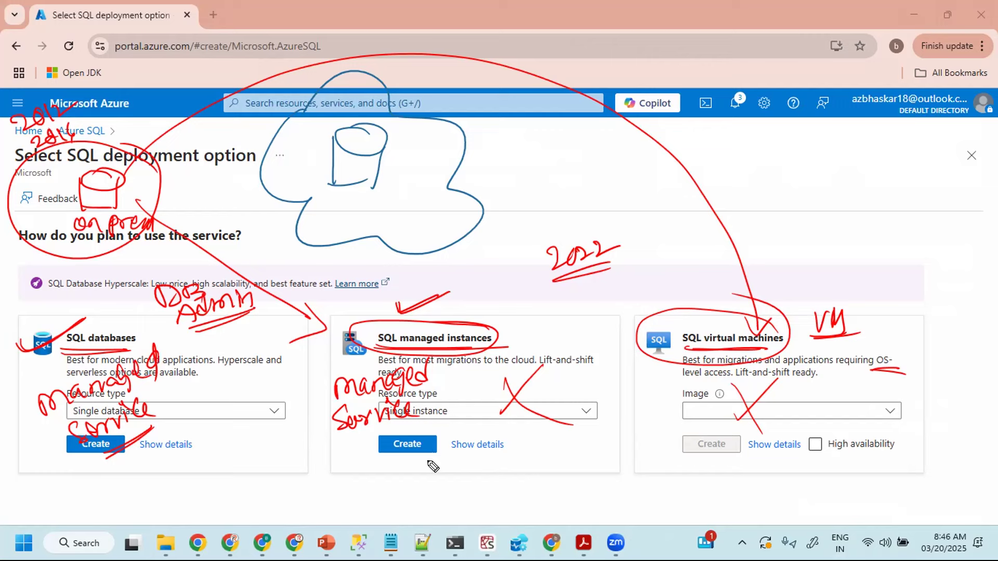
- Tick the SQL databases option again and write "Servername" and "DB Name" beneath its card
drag(12, 344, 98, 306)
mouse_move(166, 470)
mouse_down()
mouse_move(162, 488)
mouse_move(269, 484)
mouse_move(277, 471)
mouse_up()
mouse_move(174, 508)
mouse_down()
mouse_move(183, 527)
mouse_move(268, 505)
mouse_up()
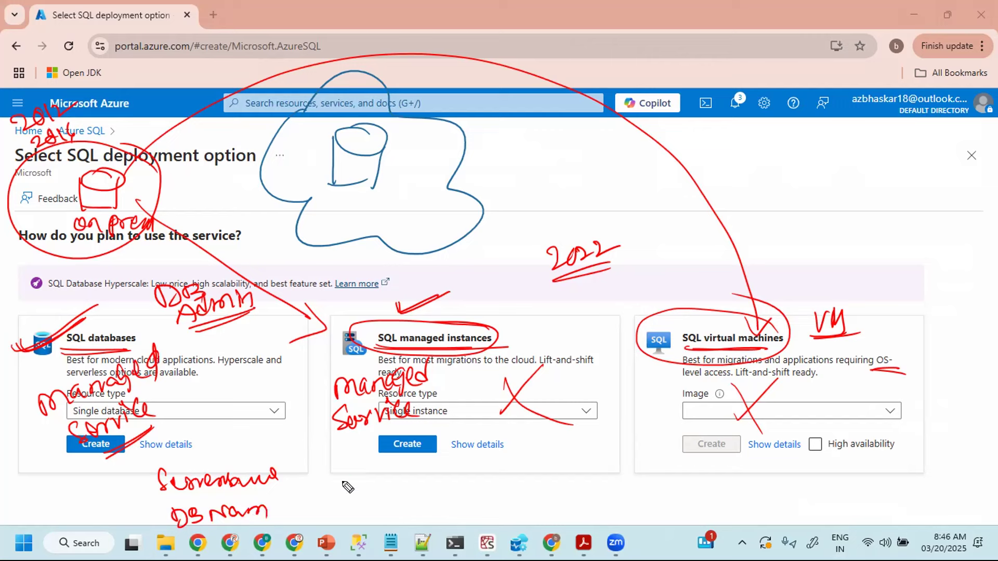
- Underline the managed service note on SQL managed instances and write a circled "Server DBName" note on that card
drag(343, 453, 498, 395)
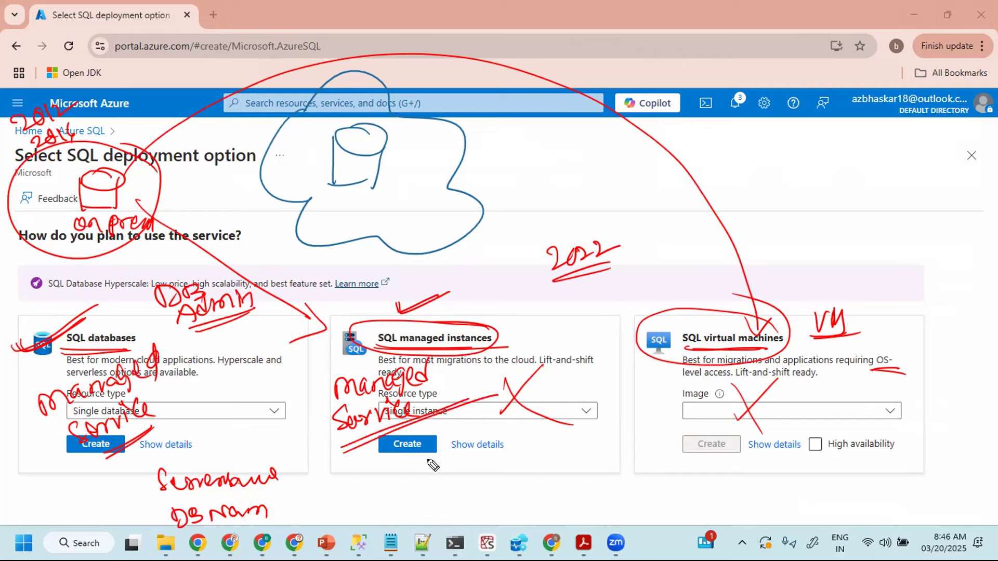
drag(429, 455, 490, 457)
mouse_move(446, 482)
mouse_down()
mouse_move(436, 495)
mouse_move(447, 483)
mouse_move(519, 488)
mouse_move(525, 498)
mouse_move(525, 482)
mouse_up()
mouse_move(519, 448)
mouse_down()
mouse_move(512, 512)
mouse_move(520, 448)
mouse_up()
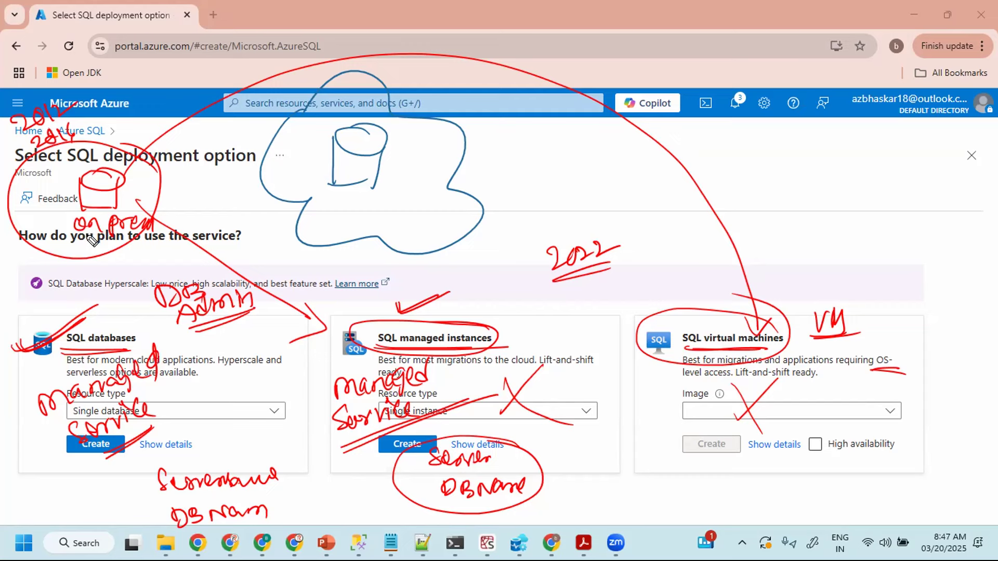
- Add red ticks above all three SQL deployment options and write an underlined "ADLS" in the page header area
drag(88, 320, 153, 307)
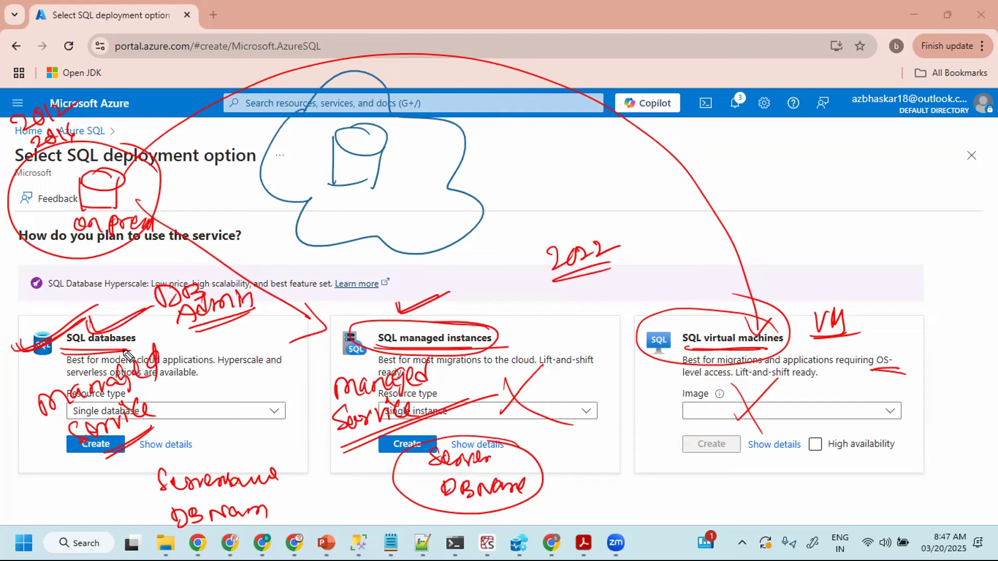
mouse_move(448, 302)
mouse_down()
mouse_move(450, 318)
mouse_move(501, 301)
mouse_up()
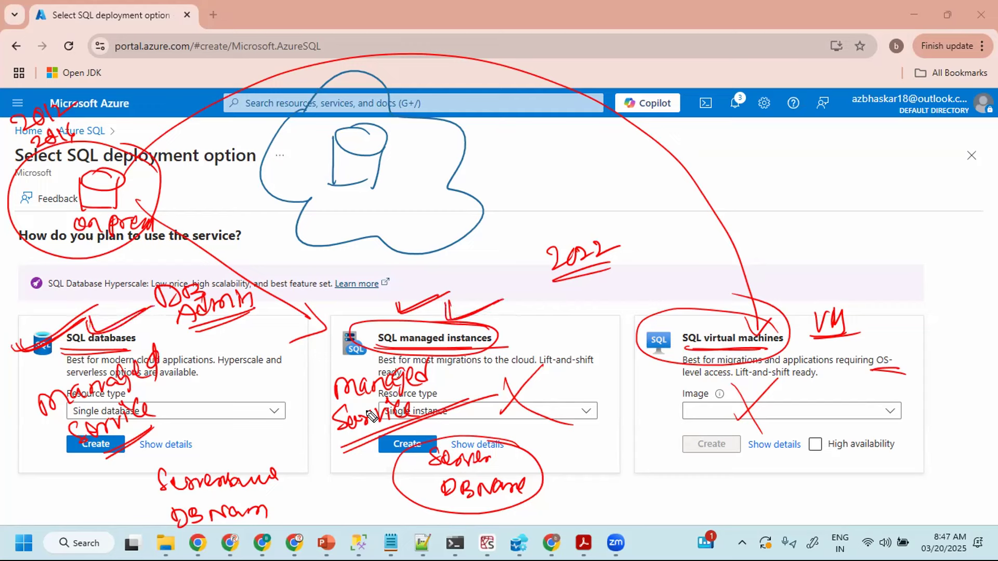
mouse_move(686, 283)
mouse_down()
mouse_move(728, 290)
mouse_move(753, 276)
mouse_up()
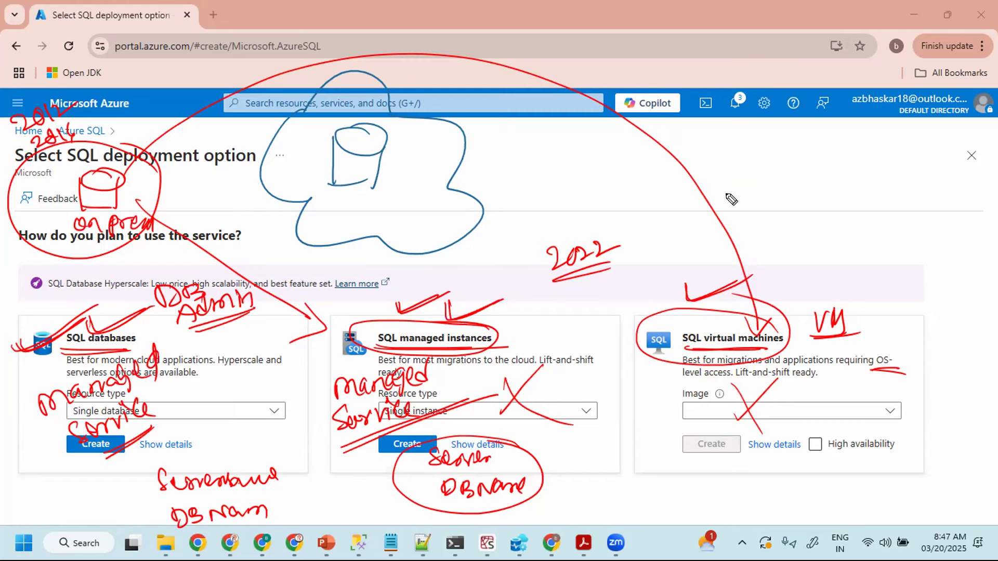
drag(785, 167, 820, 165)
drag(831, 143, 870, 178)
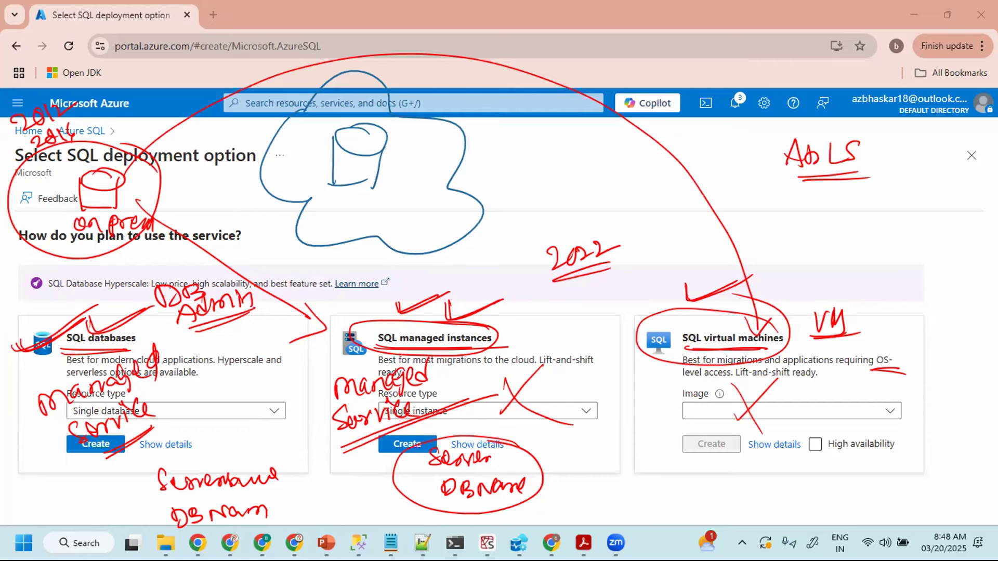
- Clear the drawn annotations and start creating a single database under SQL databases
key(Escape)
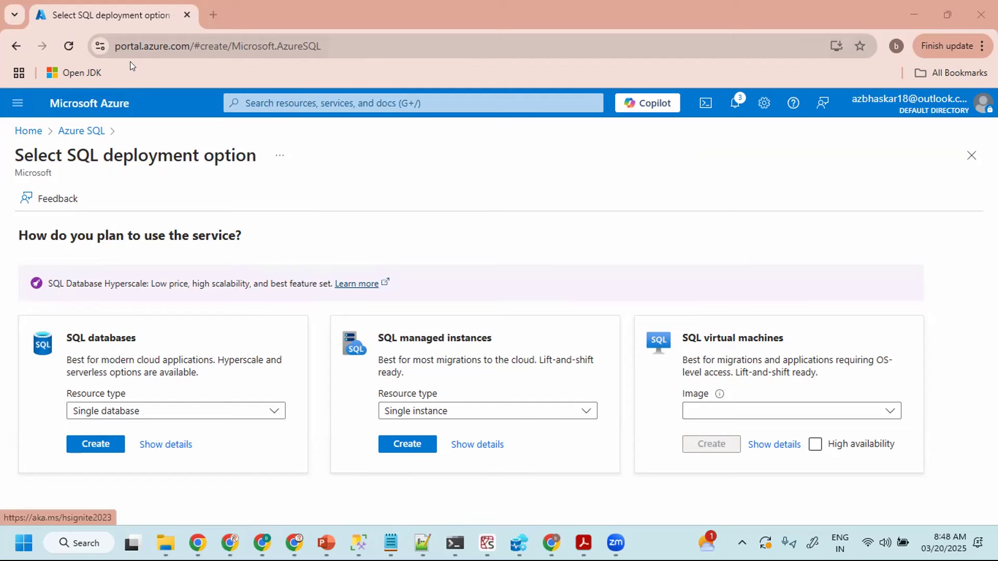
click(90, 447)
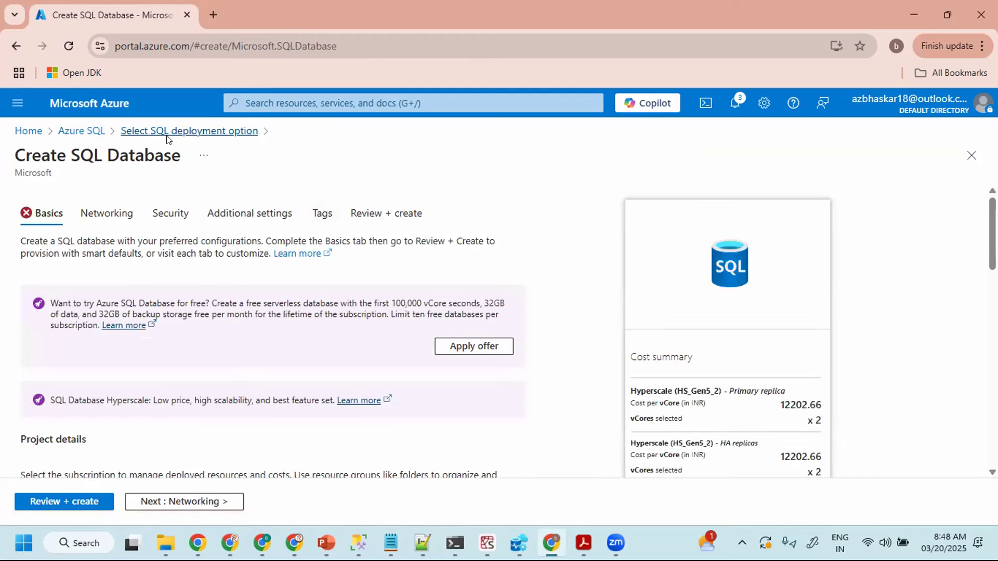
scroll(301, 312, down, 4)
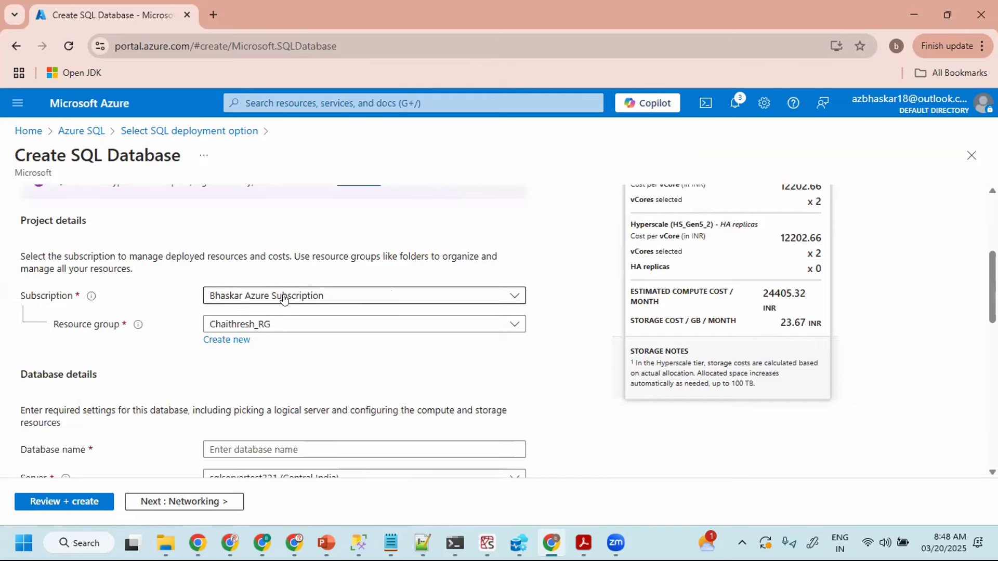
scroll(50, 302, up, 1)
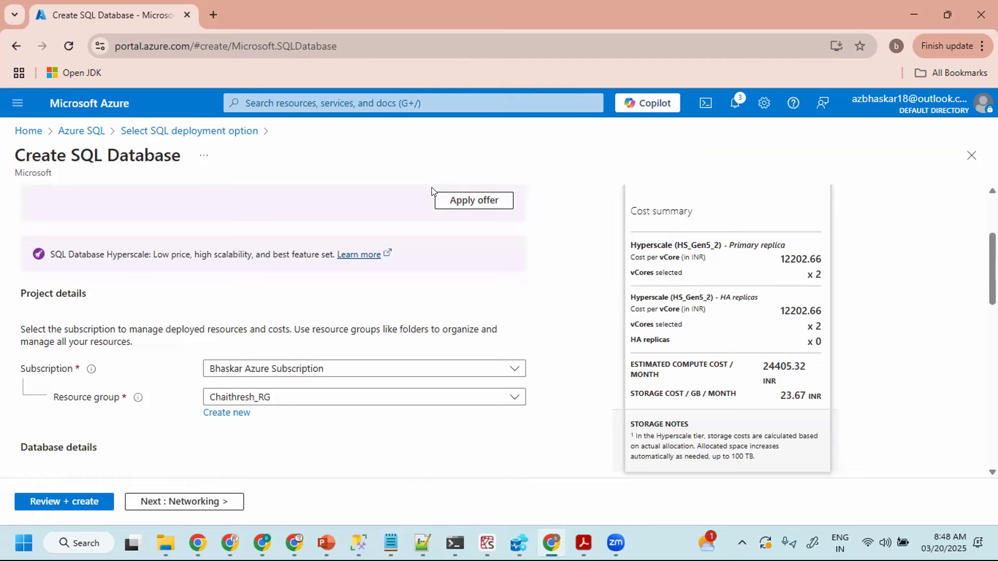
scroll(432, 192, down, 1)
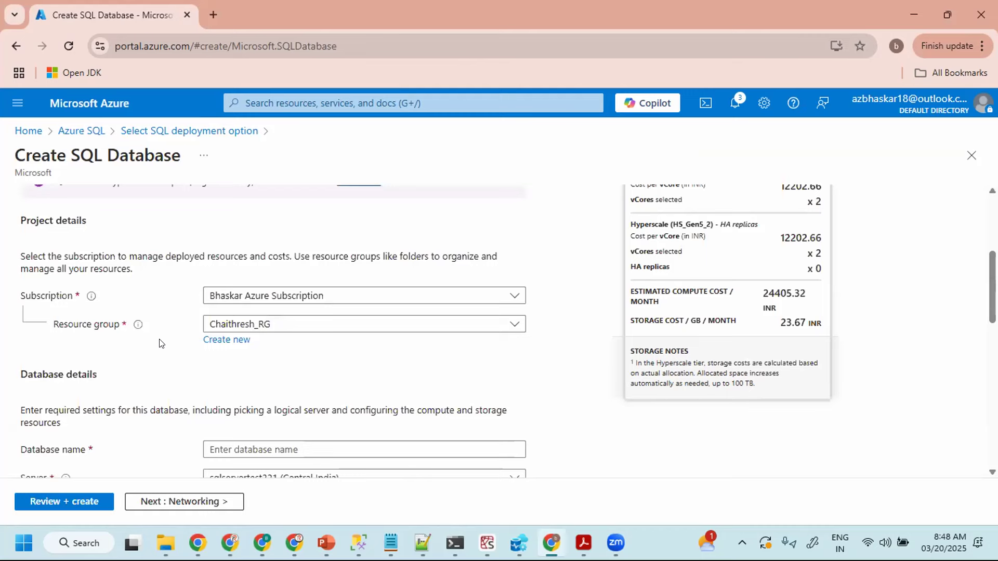
- Create a new resource group for the database, named with the owner's first name followed by "-made001-dev"
click(224, 341)
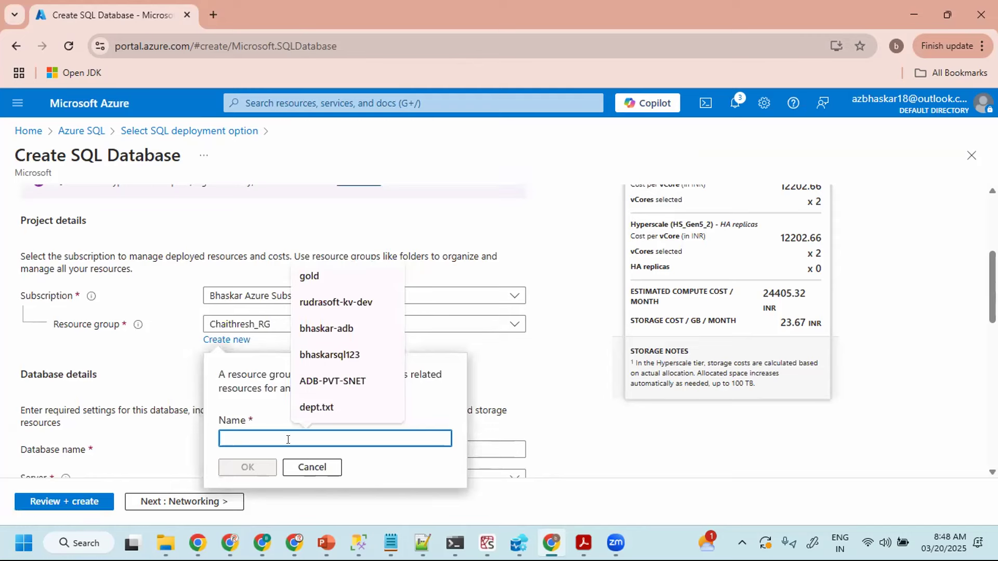
text(bhaskar-)
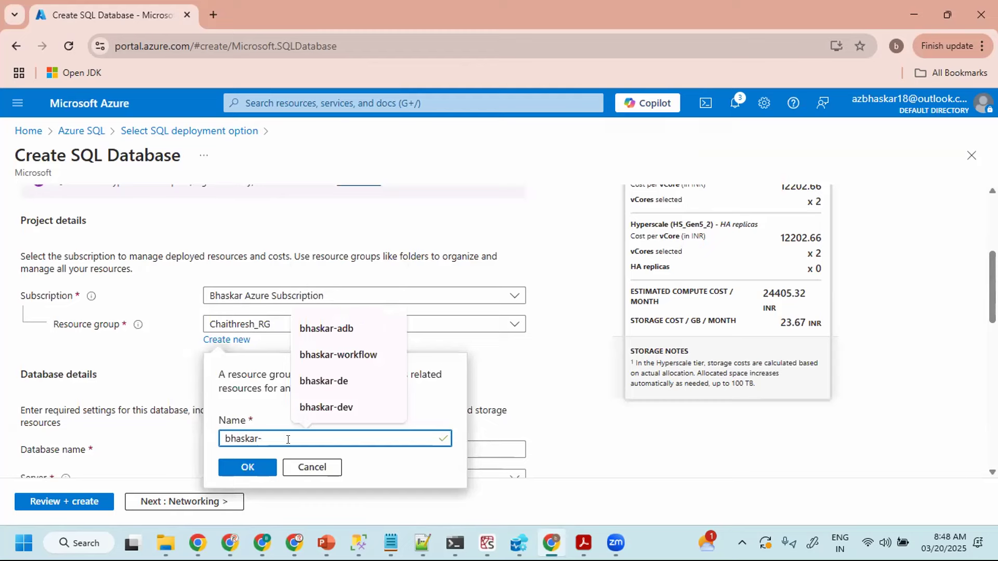
text(dev)
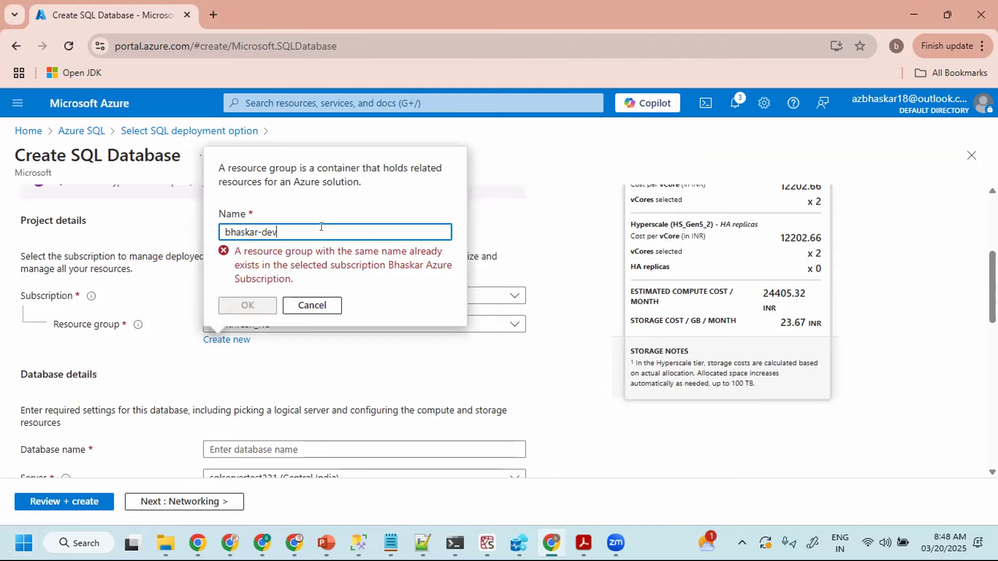
key(BackSpace)
key(BackSpace)
key(BackSpace)
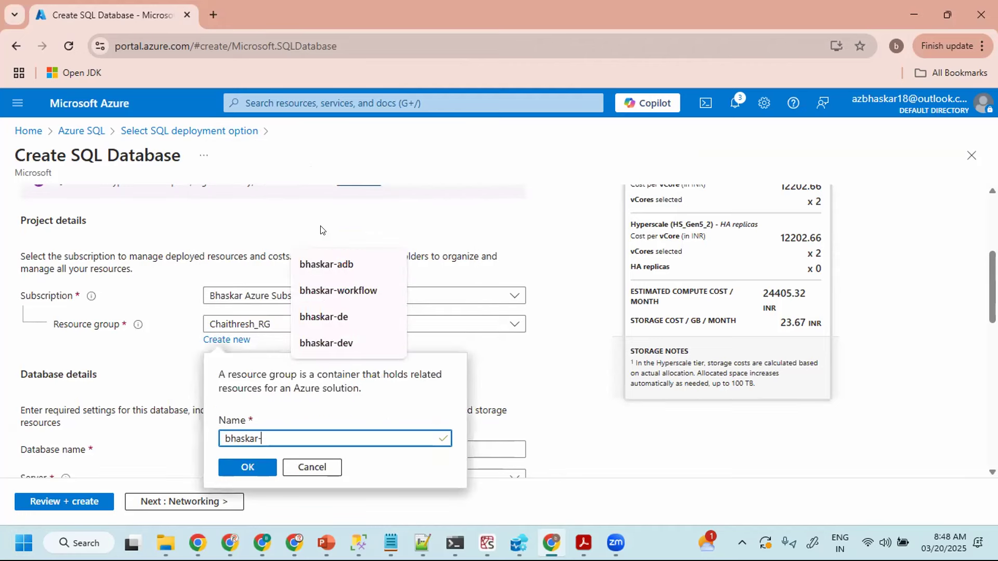
text(made001-dev)
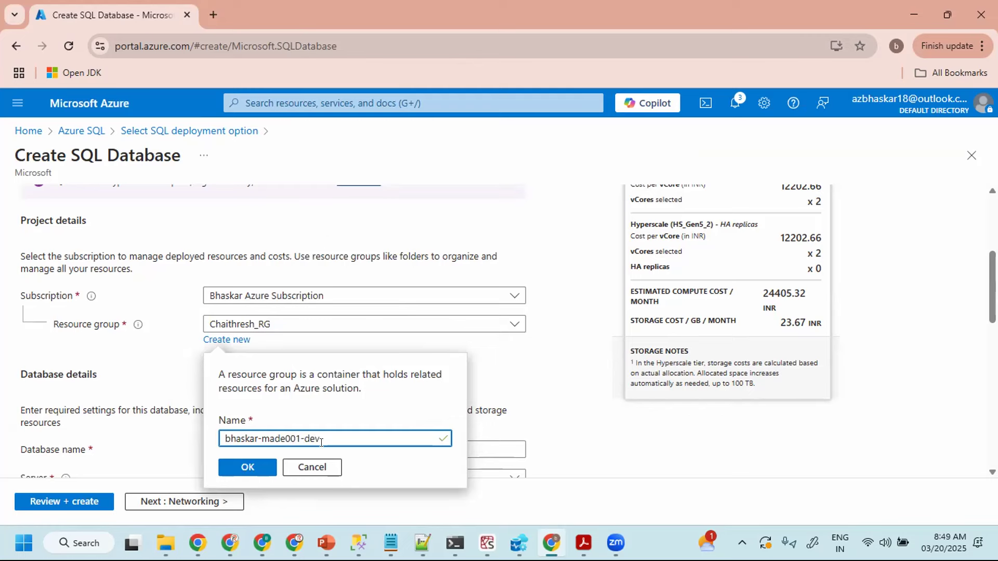
click(231, 468)
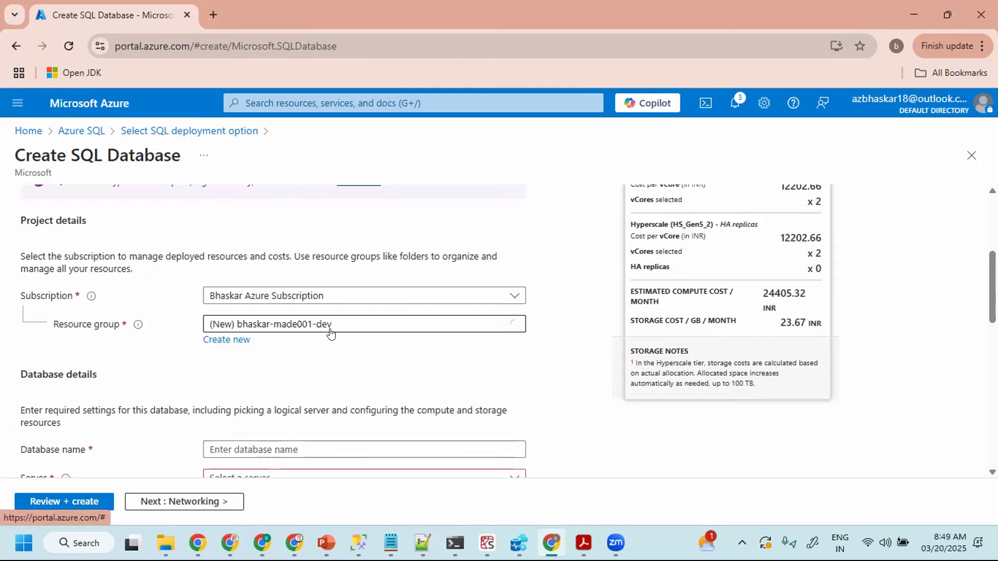
scroll(319, 359, down, 3)
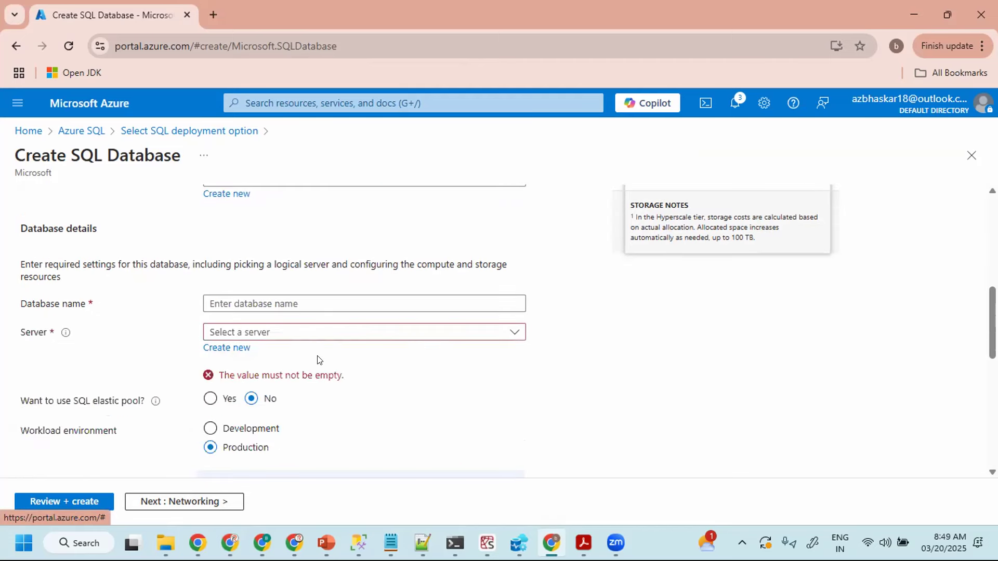
scroll(192, 265, up, 2)
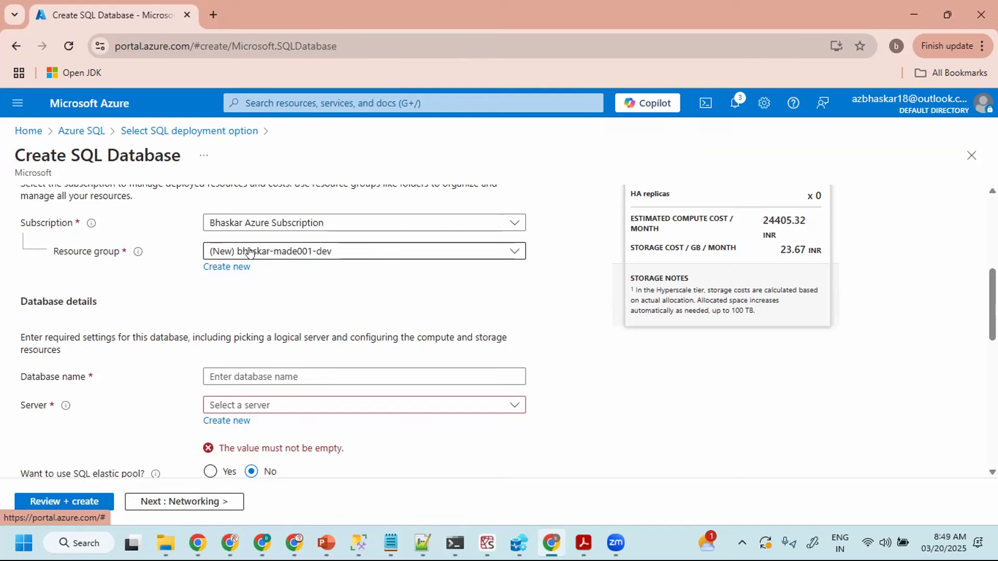
scroll(198, 328, down, 1)
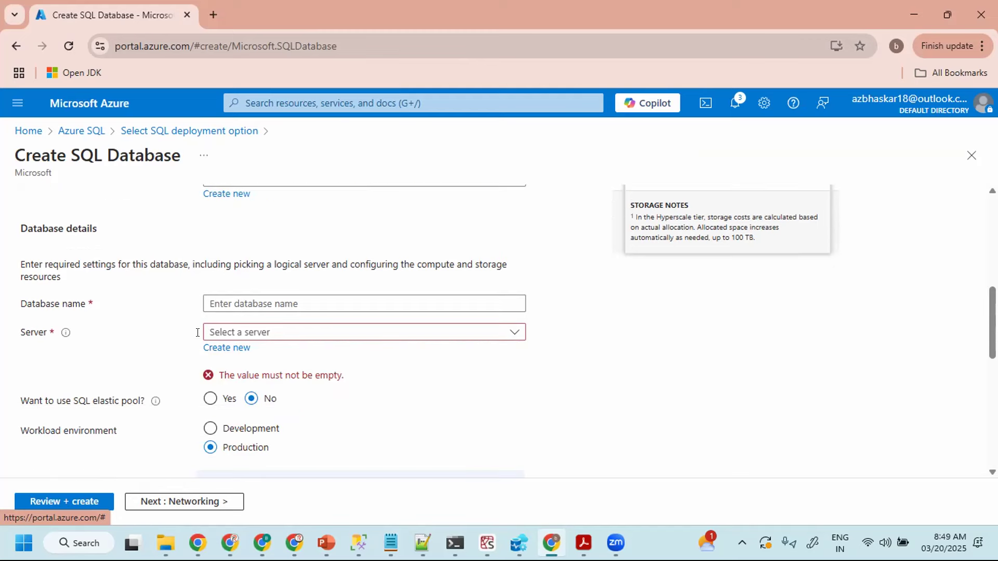
- Check the source database label in the PDF's use-case diagram and name the new database SOURCE in the Azure portal form
click(230, 300)
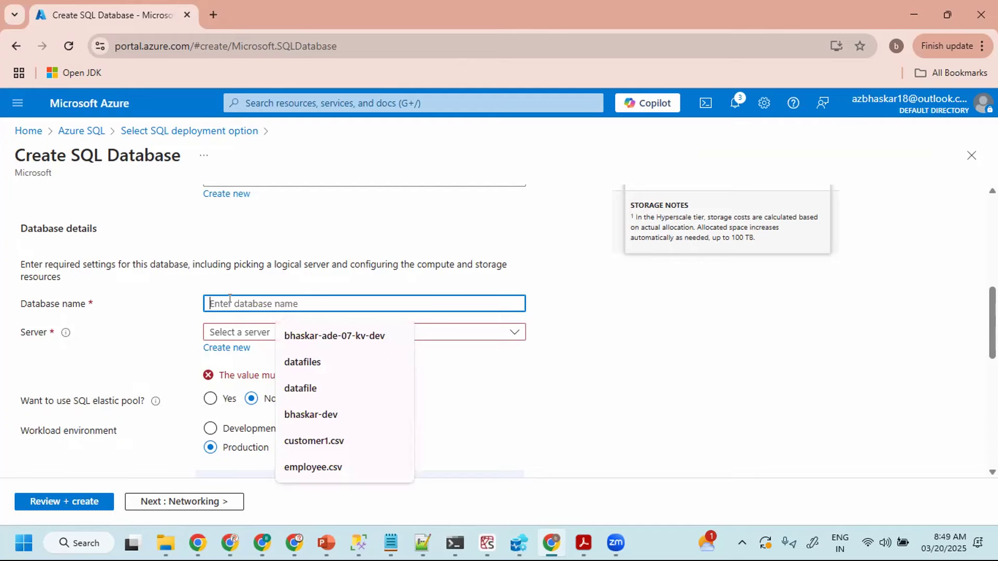
click(583, 543)
scroll(256, 395, down, 3)
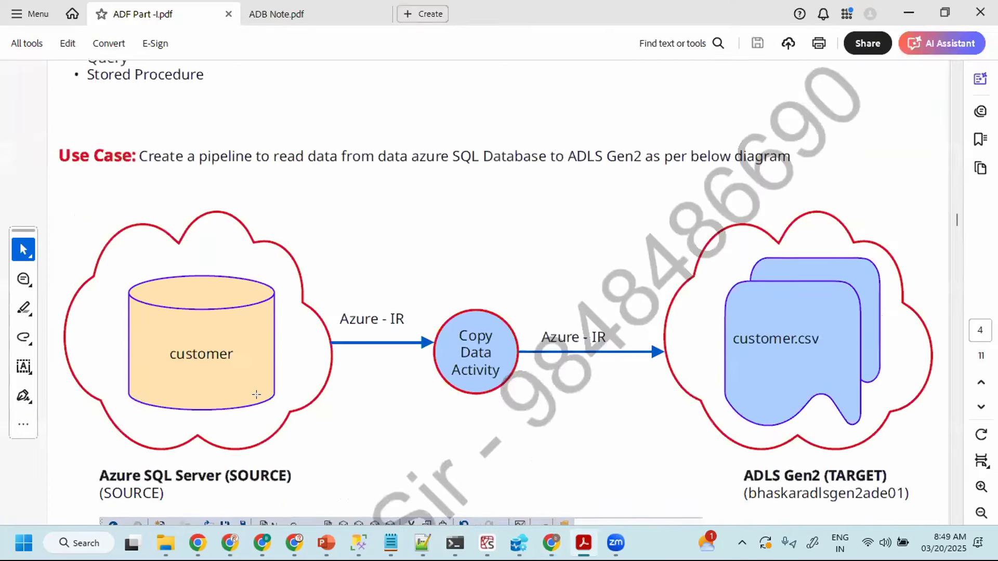
scroll(257, 395, down, 2)
double_click(250, 405)
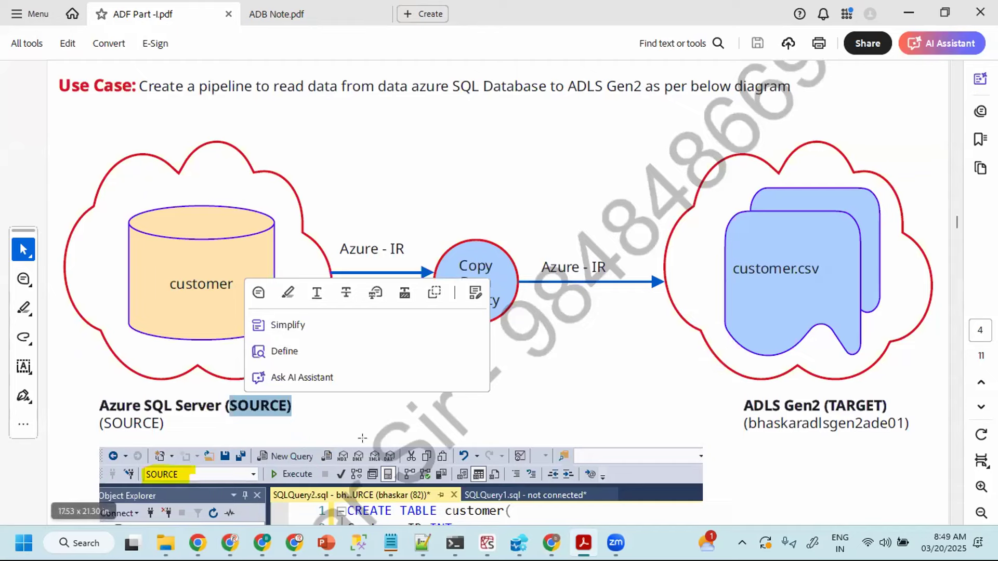
click(632, 367)
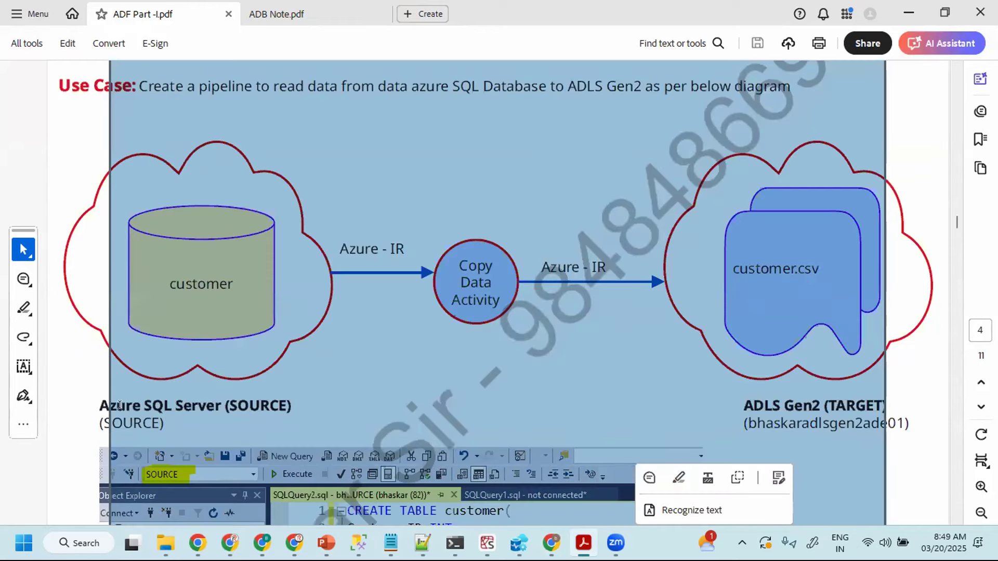
click(70, 388)
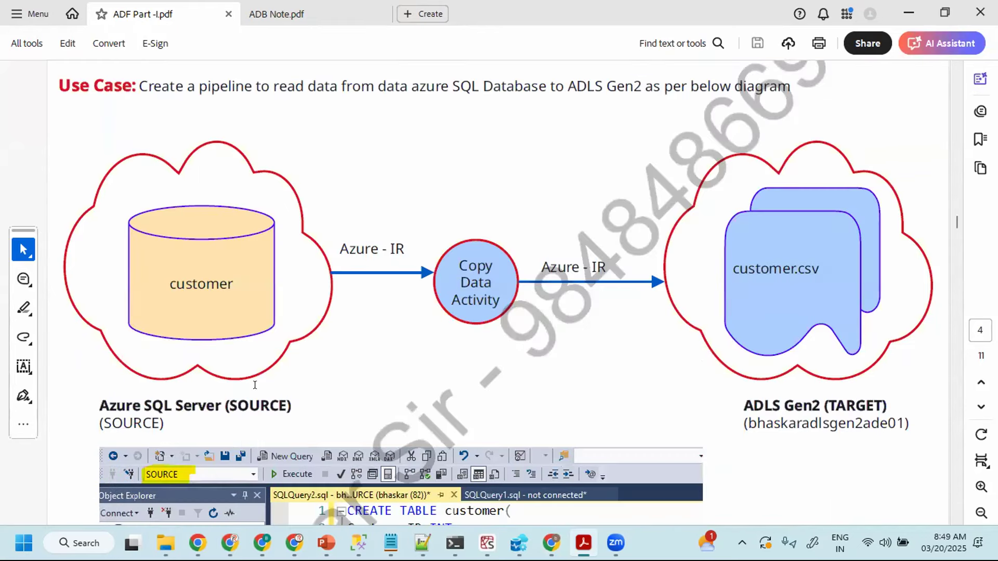
key(alt+Tab)
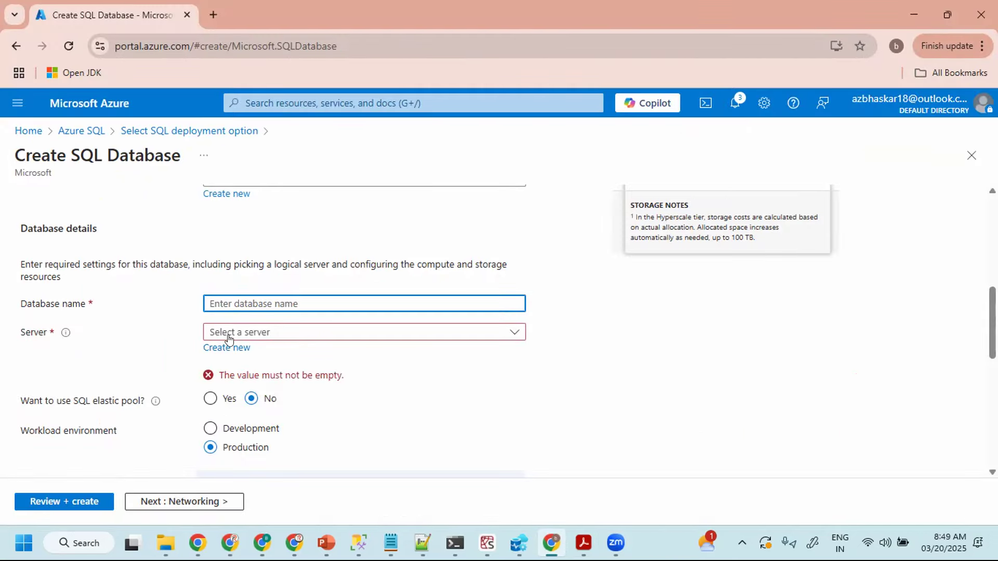
text(SOURCE)
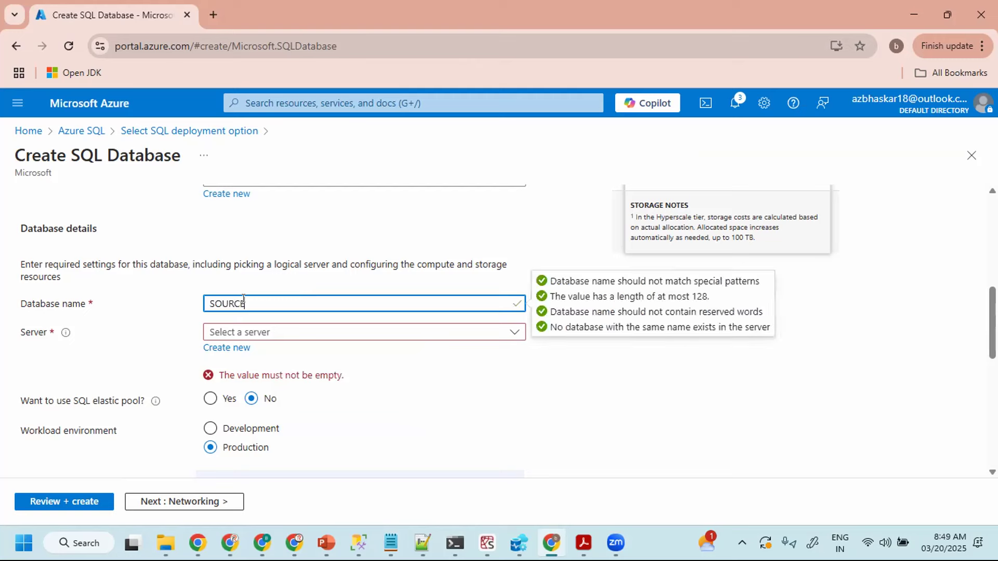
click(107, 320)
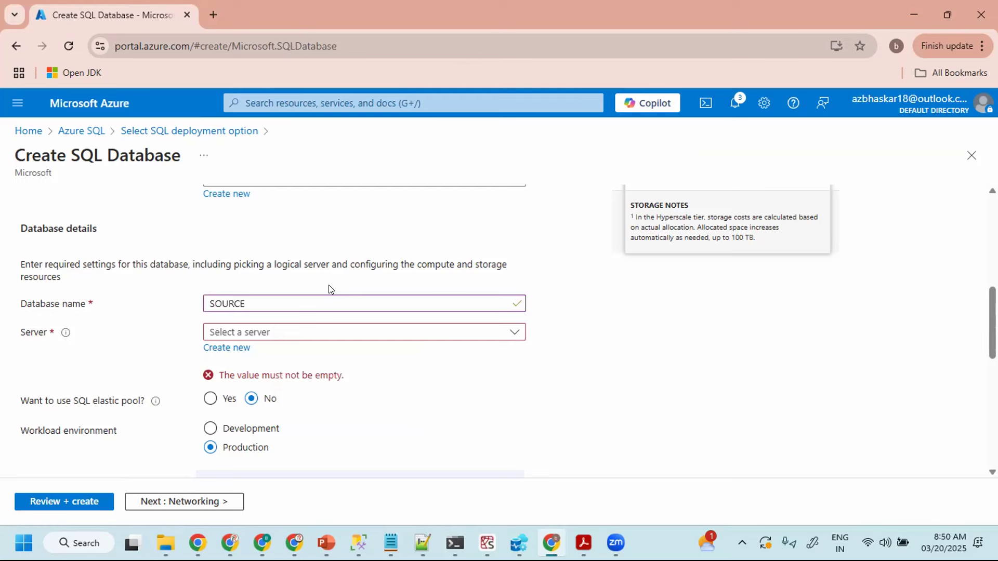
- Sketch a tall red server box containing three stacked database cylinders over the database details form
mouse_move(351, 136)
mouse_down()
mouse_move(318, 139)
mouse_move(359, 159)
mouse_move(367, 183)
mouse_up()
mouse_move(270, 80)
mouse_down()
mouse_move(237, 323)
mouse_move(451, 70)
mouse_move(411, 332)
mouse_up()
drag(237, 334, 316, 335)
drag(380, 338, 402, 333)
mouse_move(326, 217)
mouse_down()
mouse_move(299, 224)
mouse_move(312, 269)
mouse_up()
drag(344, 231, 344, 270)
drag(293, 267, 356, 266)
mouse_move(300, 294)
mouse_down()
mouse_move(348, 294)
mouse_move(322, 313)
mouse_up()
drag(297, 298, 301, 330)
drag(355, 304, 350, 328)
drag(297, 330, 359, 326)
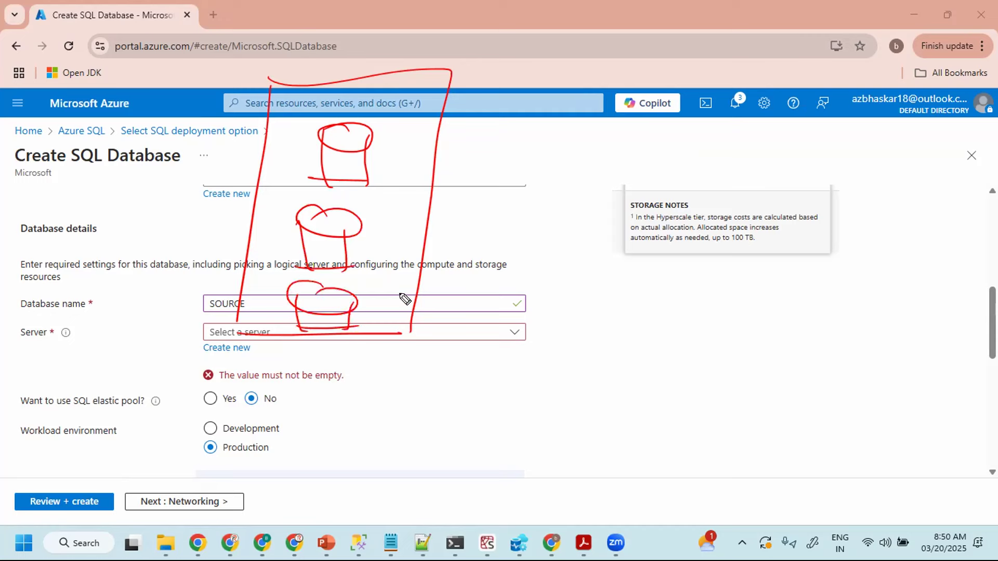
- Circle the Database name and Server labels, note "Cost" and "No Cost" beside them respectively, and clear the drawings
mouse_move(66, 322)
mouse_down()
mouse_move(28, 351)
mouse_move(52, 315)
mouse_up()
mouse_move(35, 382)
mouse_down()
mouse_move(37, 364)
mouse_move(107, 367)
mouse_move(129, 355)
mouse_move(127, 367)
mouse_up()
mouse_move(94, 286)
mouse_down()
mouse_move(78, 285)
mouse_move(126, 299)
mouse_move(21, 286)
mouse_move(115, 215)
mouse_up()
mouse_move(92, 203)
mouse_down()
mouse_move(156, 211)
mouse_move(179, 192)
mouse_move(148, 221)
mouse_move(193, 207)
mouse_up()
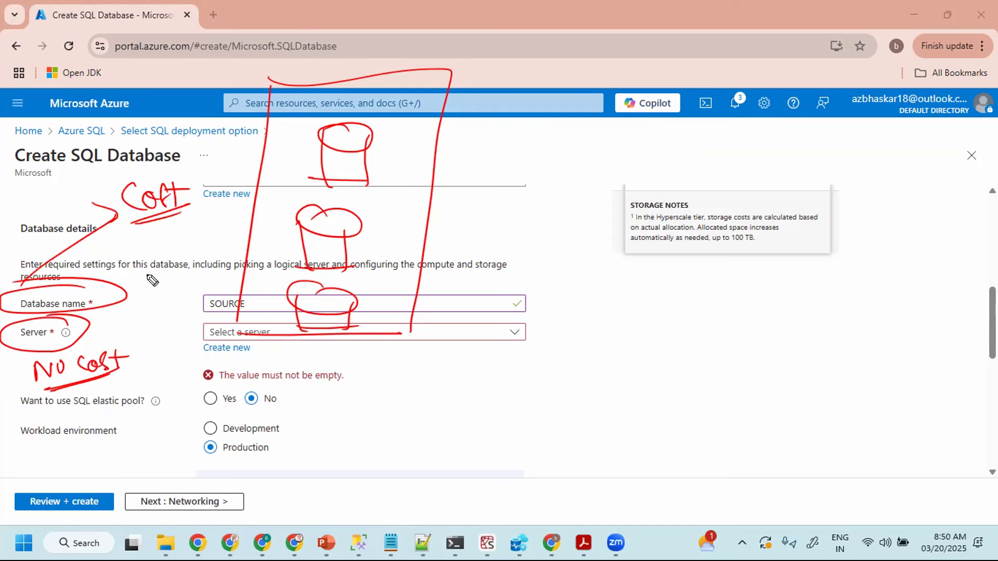
mouse_move(125, 222)
mouse_down()
mouse_move(188, 209)
mouse_move(172, 226)
mouse_up()
key(Escape)
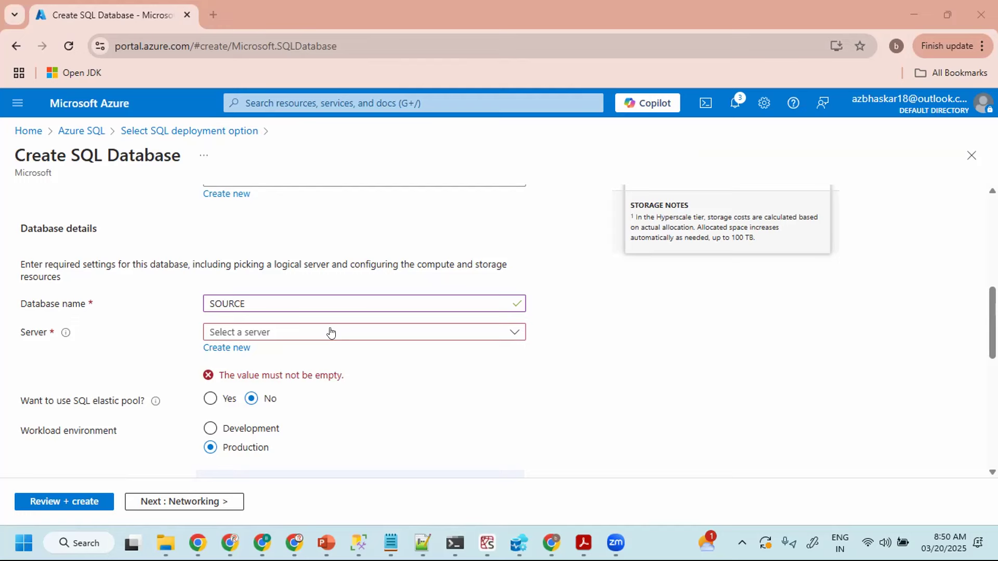
- Start a new SQL database server and name it with the owner's first name followed by "sql"
click(222, 348)
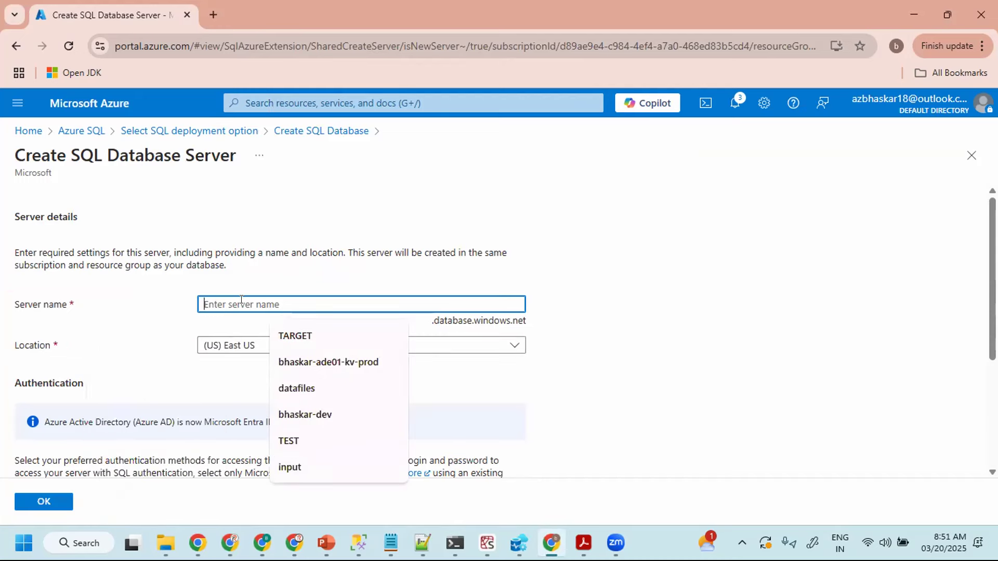
text(bhaskar)
key(BackSpace)
key(BackSpace)
key(BackSpace)
key(BackSpace)
key(BackSpace)
key(BackSpace)
key(BackSpace)
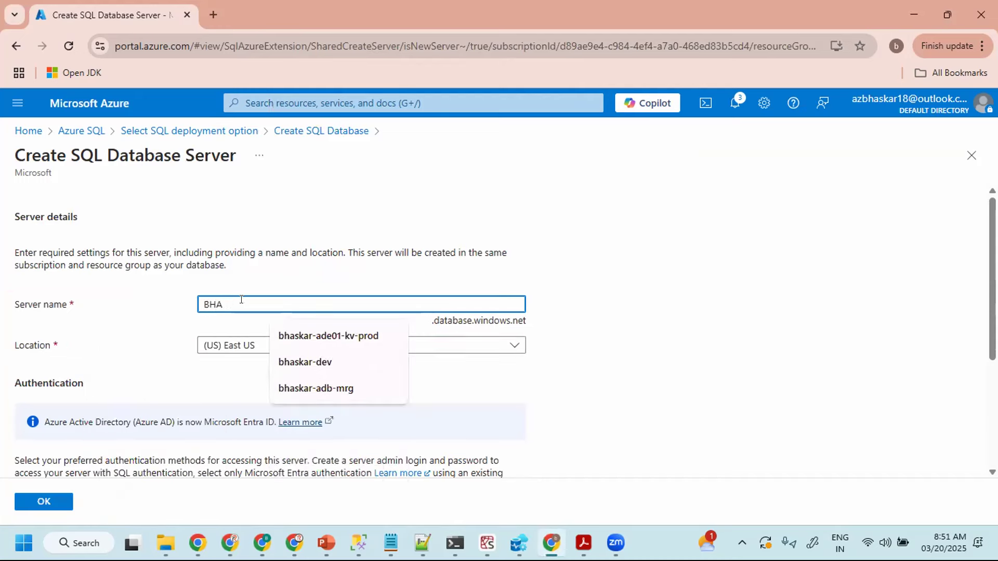
text(bhaskarsql)
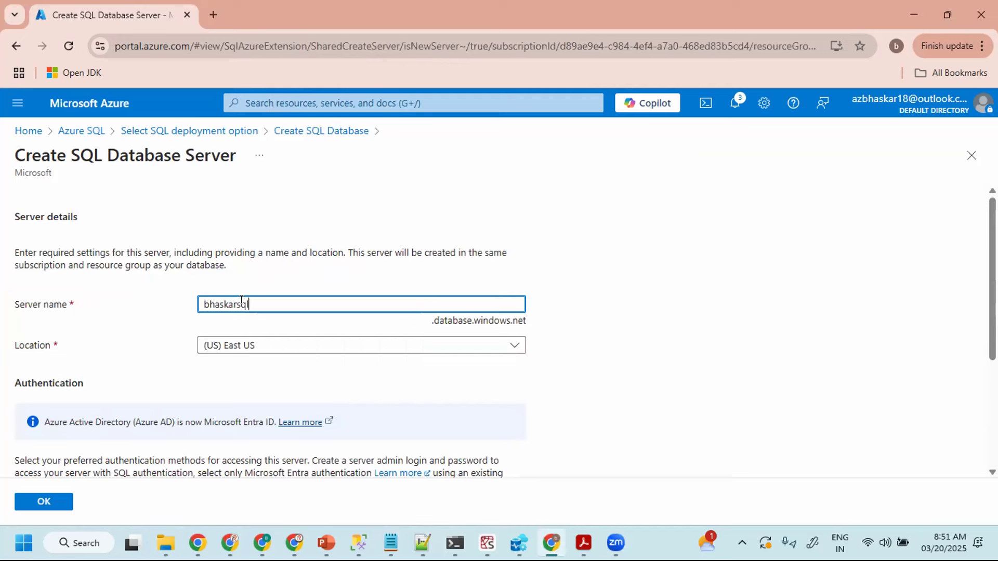
click(177, 334)
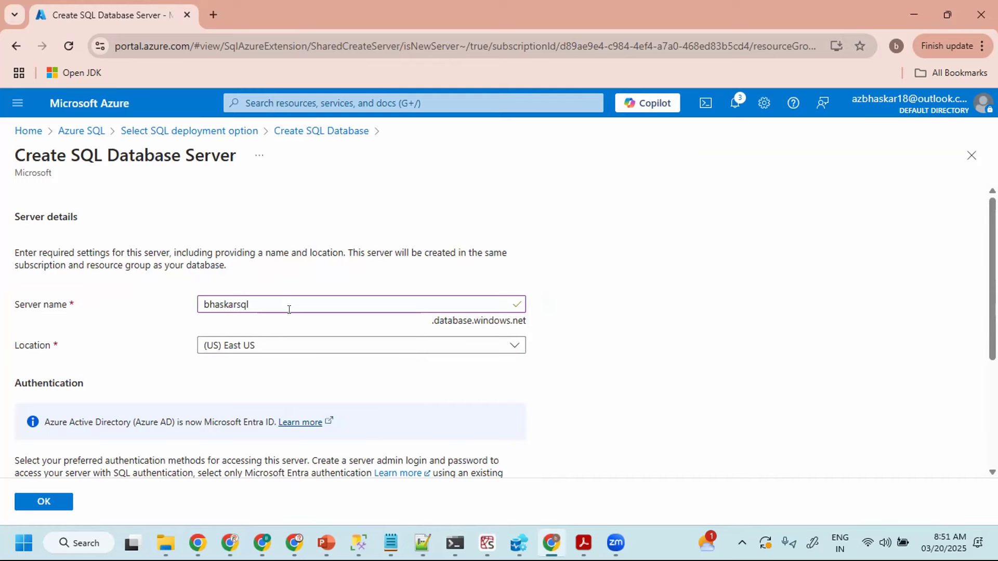
- Mark up the server name and its .database.windows.net suffix in red with an "Azure SQL" note, and clear the annotations
drag(245, 291, 267, 317)
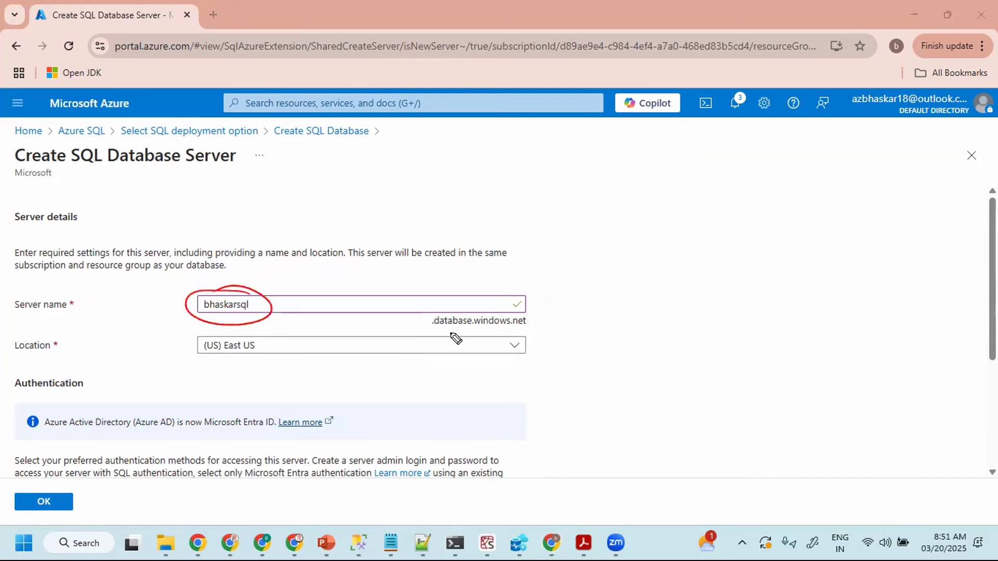
drag(428, 328, 525, 327)
click(570, 309)
mouse_move(583, 286)
mouse_down()
mouse_move(593, 305)
mouse_move(617, 301)
mouse_move(630, 312)
mouse_move(585, 337)
mouse_move(646, 326)
mouse_up()
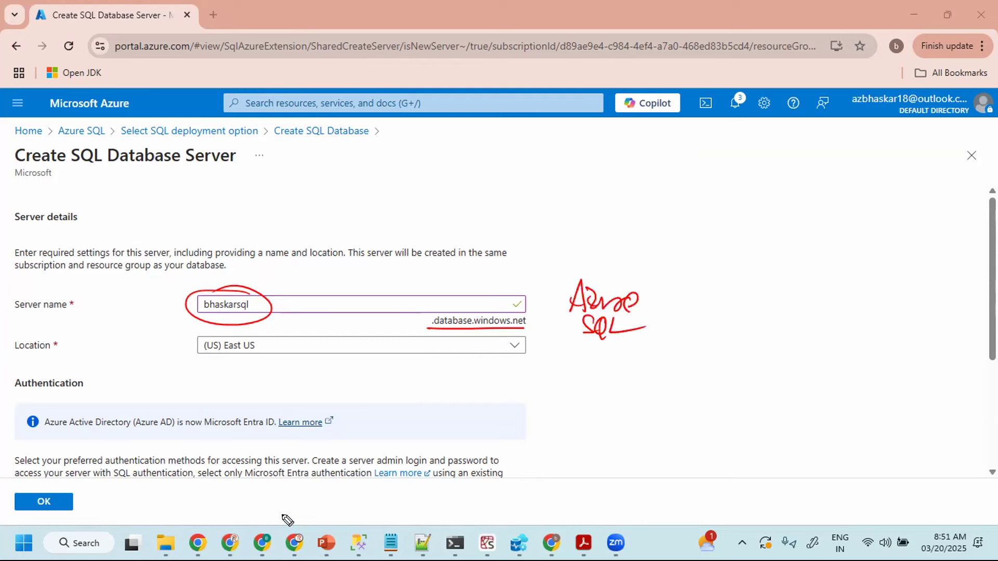
mouse_move(420, 323)
mouse_down()
mouse_move(518, 330)
mouse_move(407, 319)
mouse_up()
mouse_move(270, 242)
mouse_down()
mouse_move(251, 289)
mouse_move(279, 283)
mouse_up()
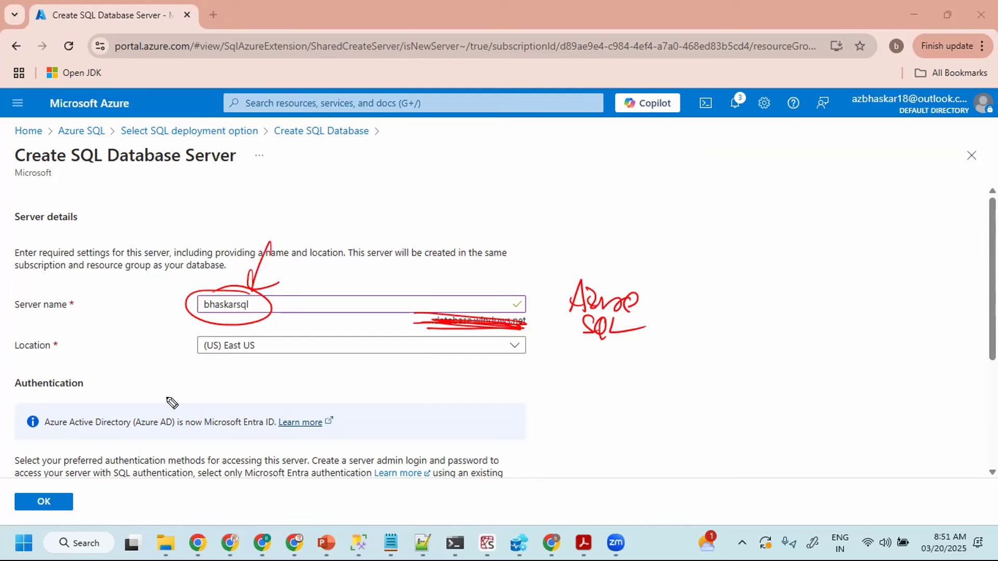
mouse_move(347, 229)
mouse_down()
mouse_move(376, 207)
mouse_move(375, 232)
mouse_up()
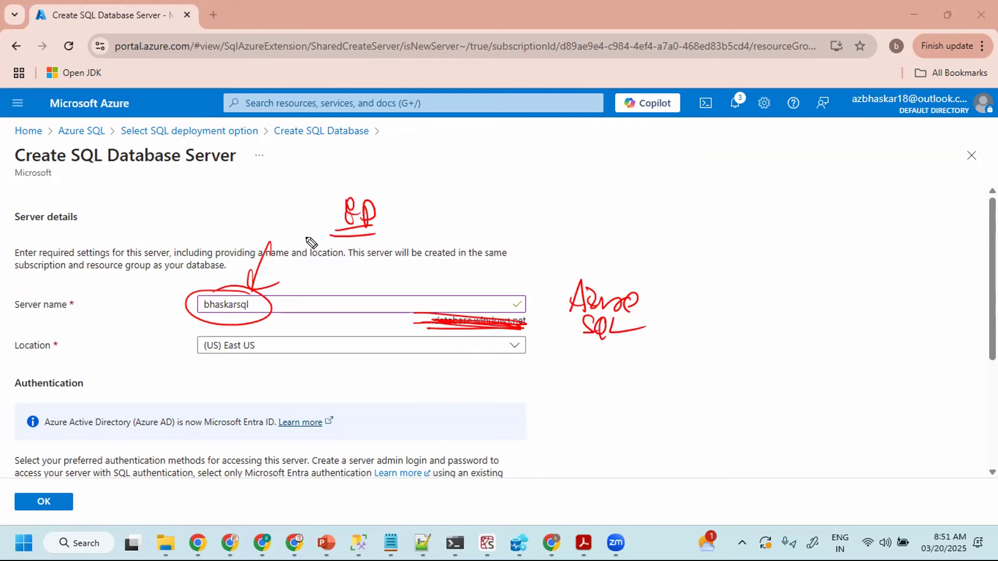
key(Escape)
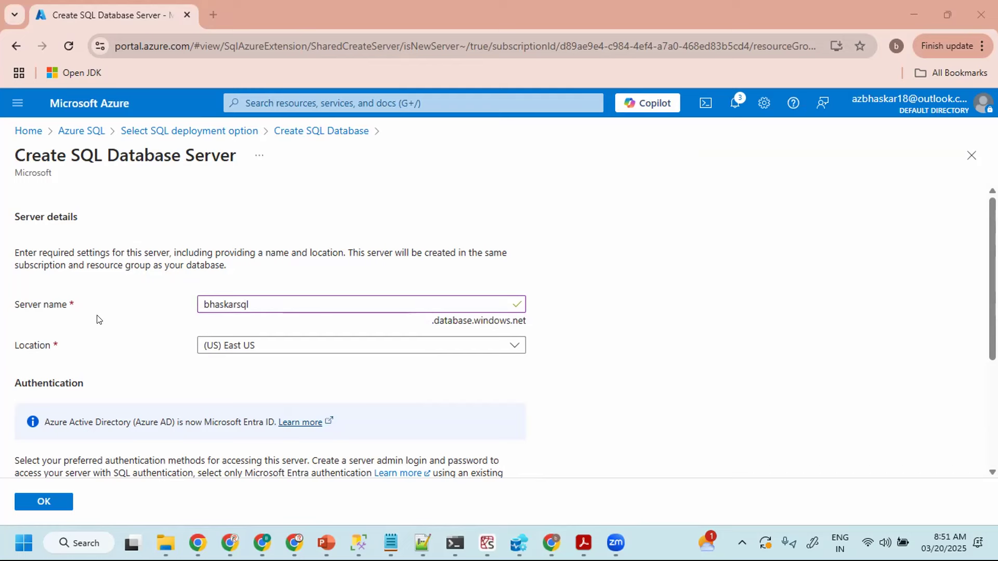
drag(273, 301, 170, 303)
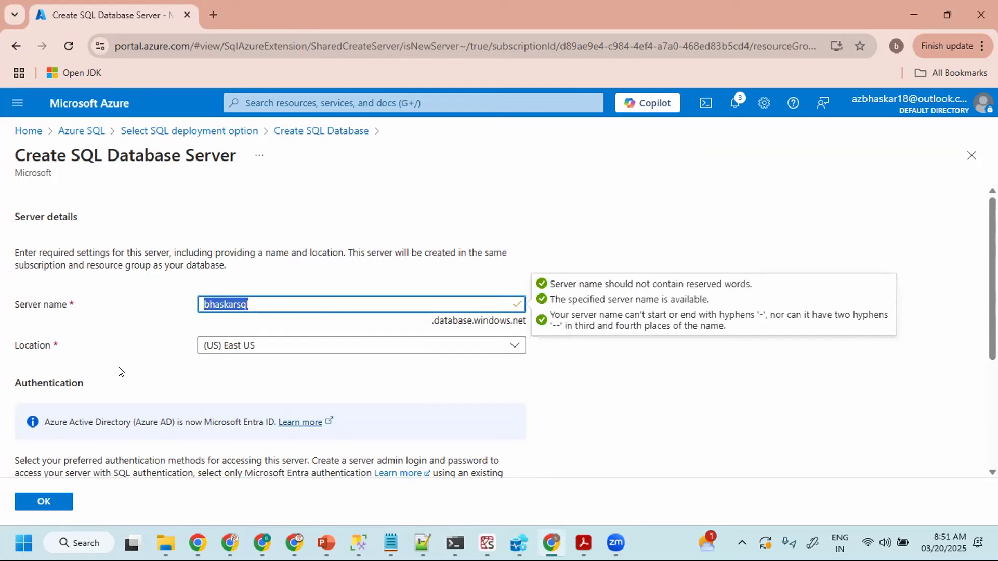
click(130, 334)
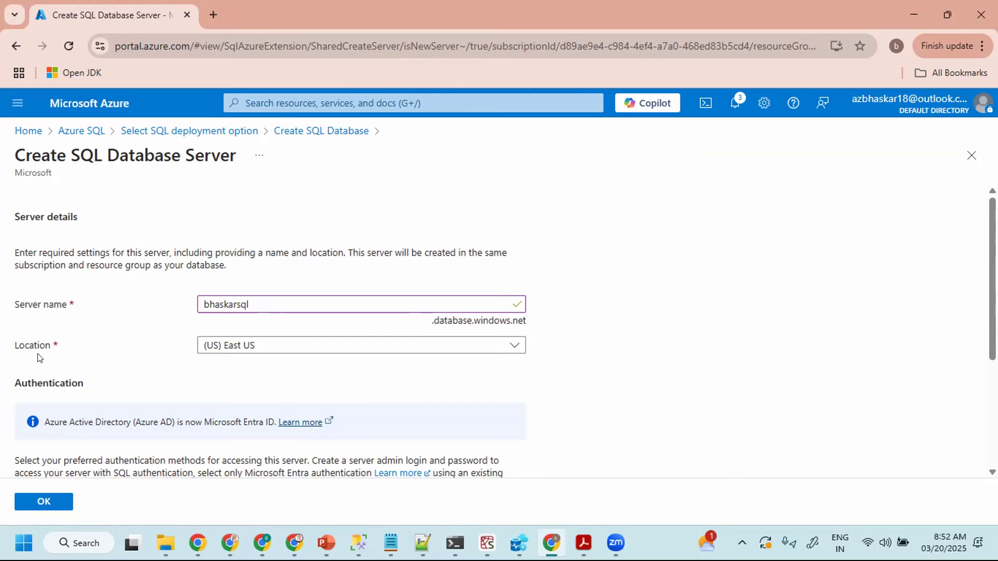
- Set the server location to (Asia Pacific) Central India and choose SQL authentication as the authentication method
click(243, 346)
text(i)
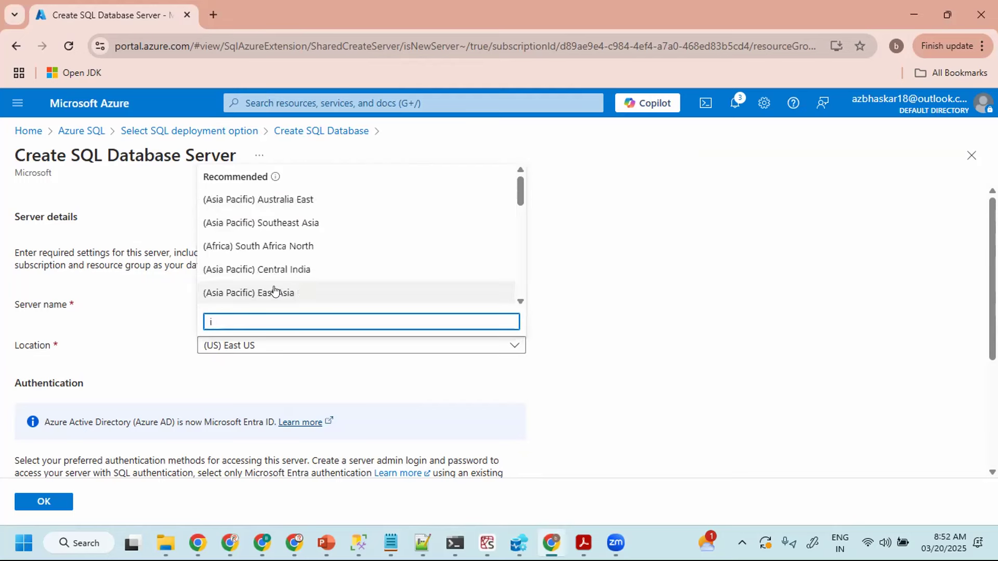
click(296, 269)
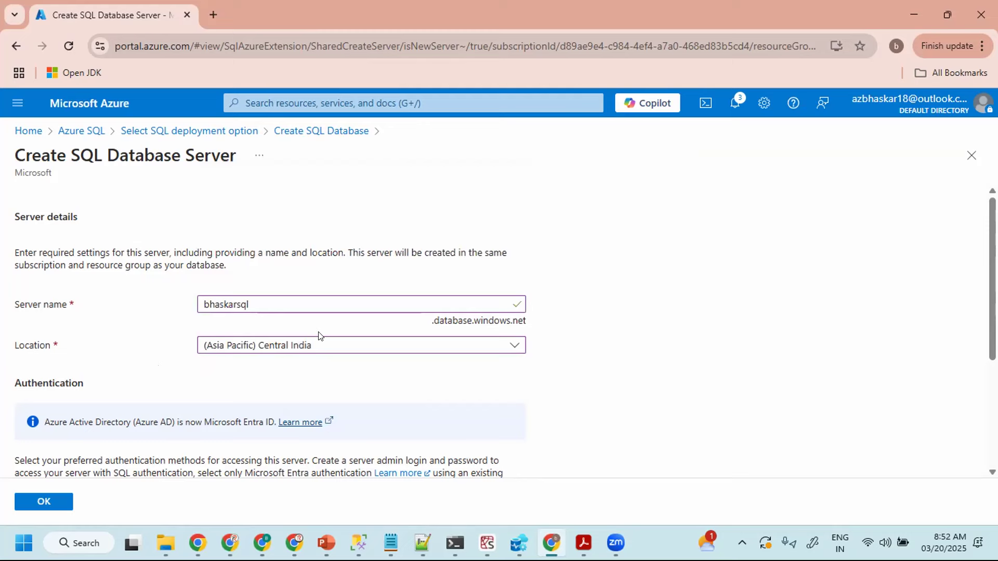
scroll(320, 333, down, 3)
click(204, 426)
scroll(263, 405, down, 2)
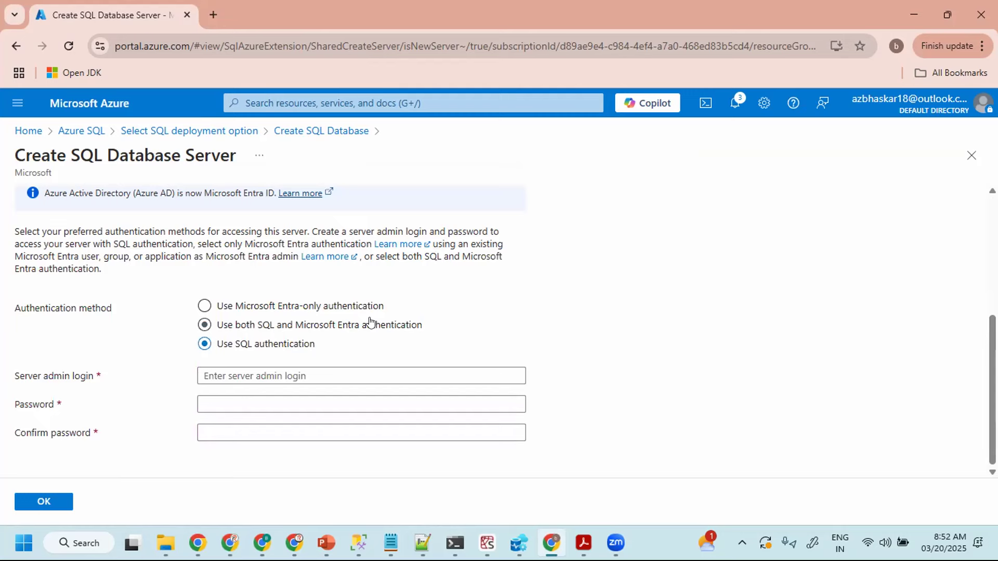
- Tick and underline all three authentication methods in red, and circle "Entra authentication" in the combined option
key(ctrl+2)
drag(266, 313, 393, 307)
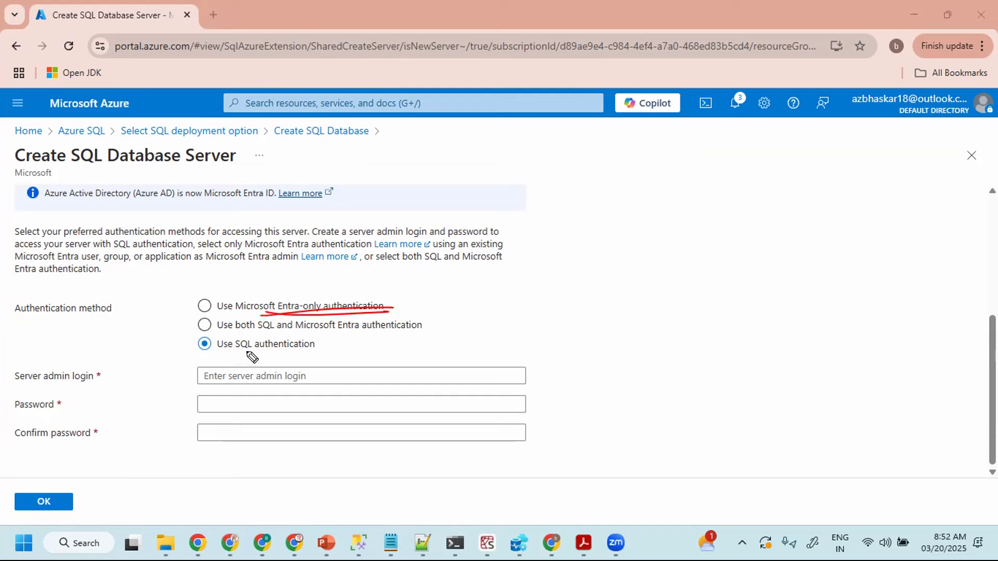
drag(183, 311, 236, 287)
drag(176, 331, 229, 310)
drag(169, 359, 211, 339)
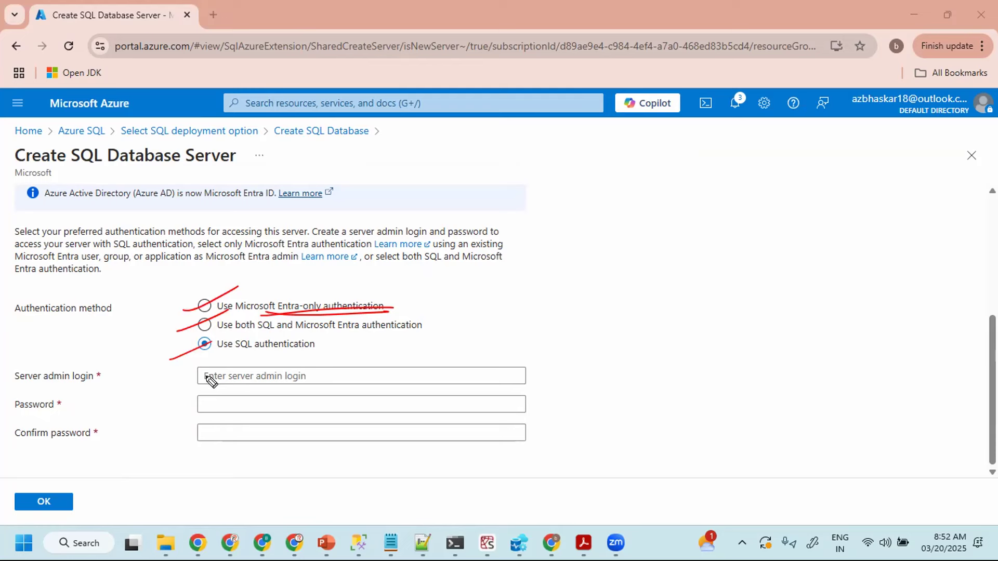
drag(226, 329, 327, 330)
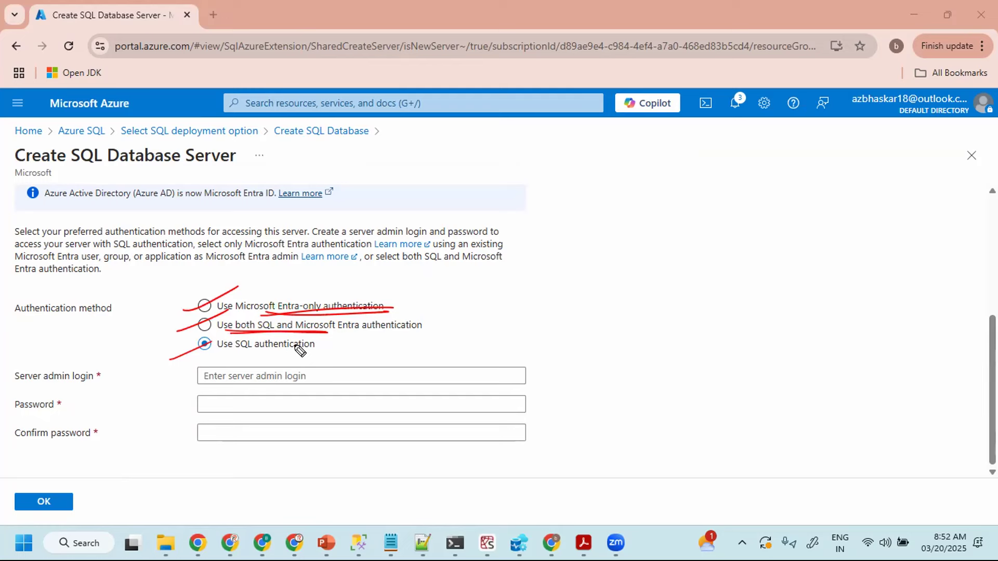
mouse_move(344, 337)
mouse_down()
mouse_move(356, 336)
mouse_move(328, 314)
mouse_up()
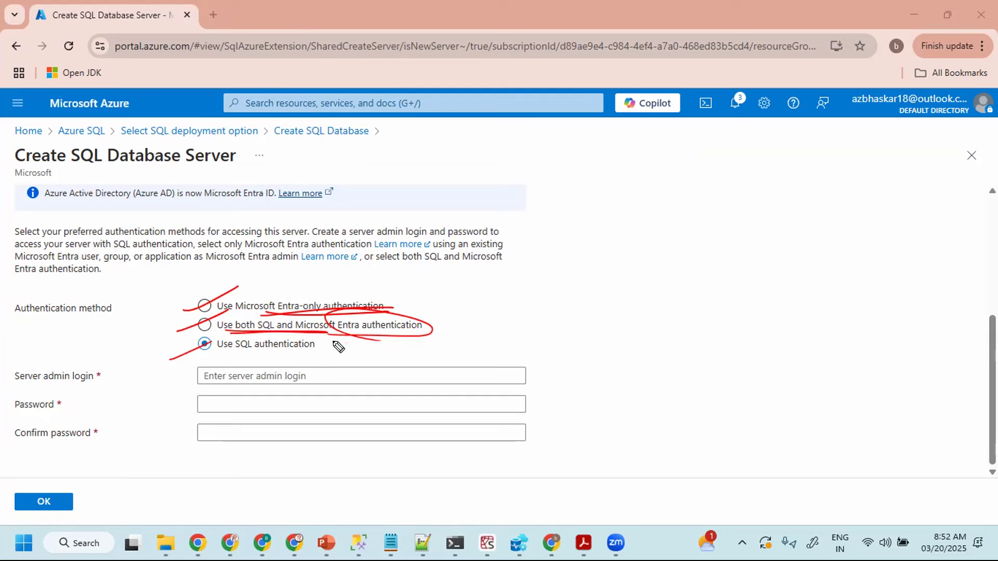
mouse_move(214, 359)
mouse_down()
mouse_move(291, 354)
mouse_move(214, 359)
mouse_up()
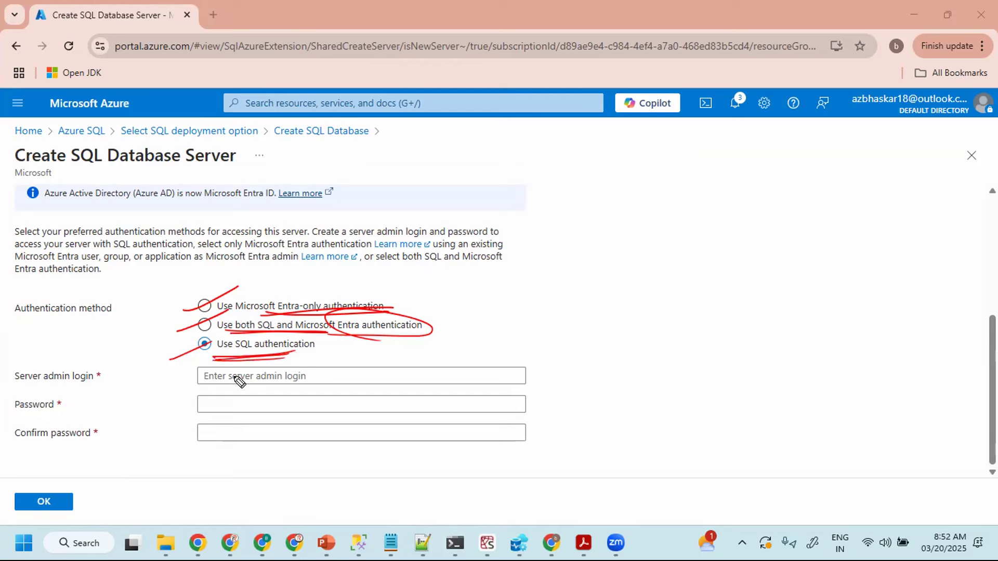
- Sketch a server box with two database cylinders and a circled "Admin" label, and underline the Server admin login label
mouse_move(520, 175)
mouse_down()
mouse_move(473, 179)
mouse_move(499, 208)
mouse_move(532, 183)
mouse_up()
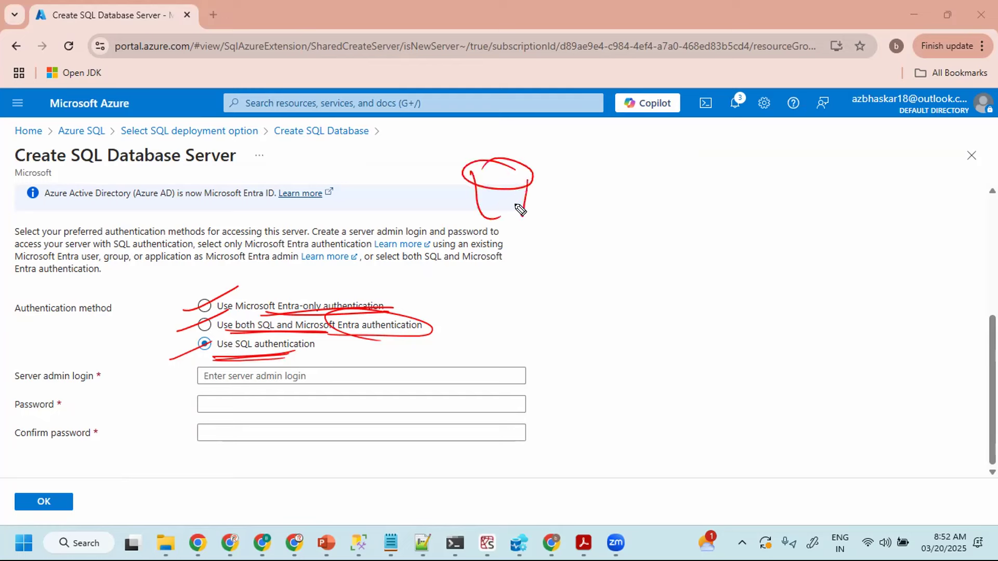
drag(447, 119, 443, 321)
drag(437, 121, 576, 304)
drag(441, 324, 557, 322)
mouse_move(506, 241)
mouse_down()
mouse_move(480, 252)
mouse_move(534, 286)
mouse_move(538, 320)
mouse_up()
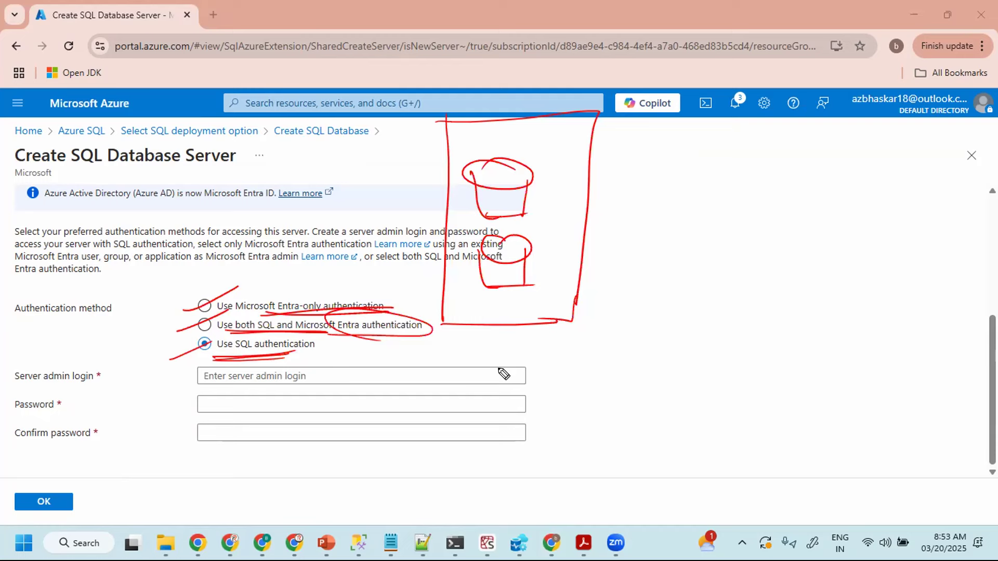
mouse_move(460, 349)
mouse_down()
mouse_move(476, 339)
mouse_move(528, 345)
mouse_move(513, 358)
mouse_move(544, 353)
mouse_up()
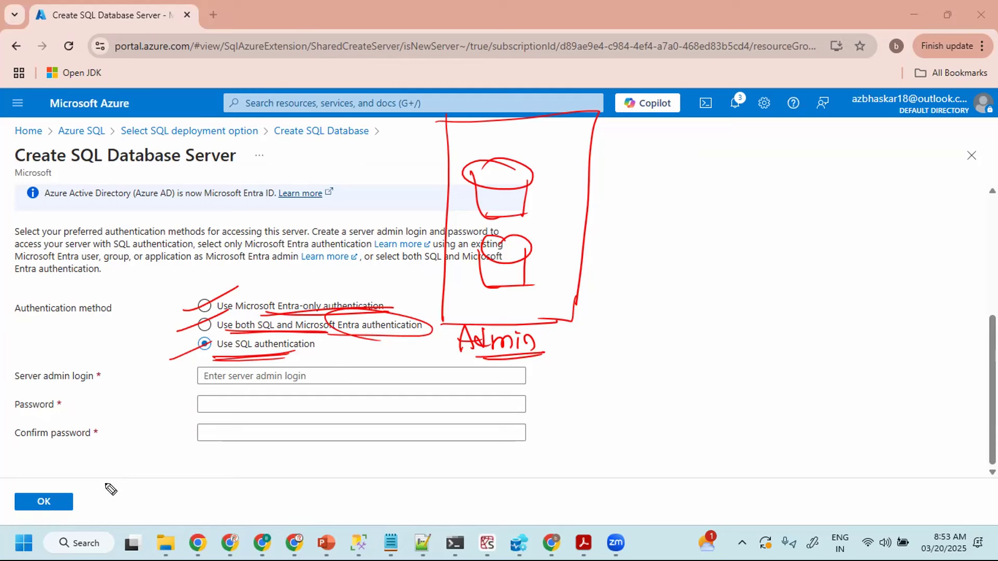
mouse_move(16, 388)
mouse_down()
mouse_move(102, 383)
mouse_move(89, 384)
mouse_up()
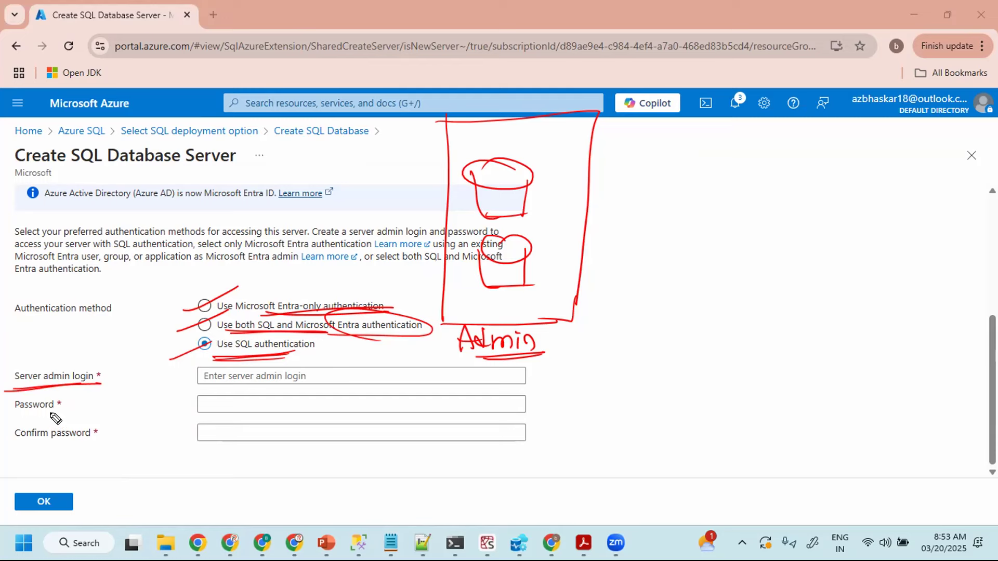
mouse_move(533, 322)
mouse_down()
mouse_move(439, 334)
mouse_move(543, 319)
mouse_up()
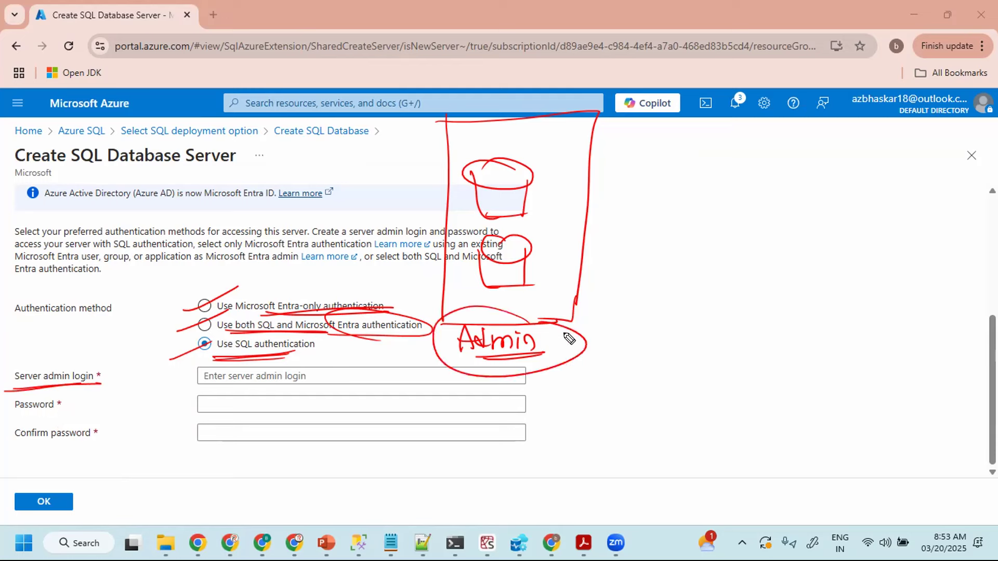
- Sketch three underlined user figures in red beside the server drawing, and clear all annotations
mouse_move(691, 210)
mouse_down()
mouse_move(701, 249)
mouse_move(753, 216)
mouse_move(758, 244)
mouse_move(792, 218)
mouse_move(789, 244)
mouse_up()
mouse_move(670, 267)
mouse_down()
mouse_move(783, 263)
mouse_move(682, 271)
mouse_up()
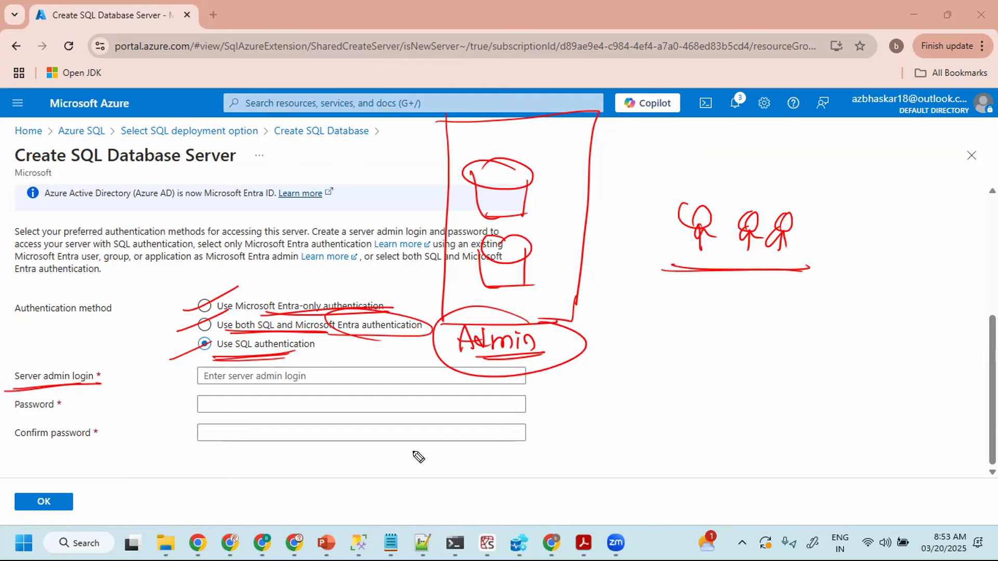
key(e)
key(Escape)
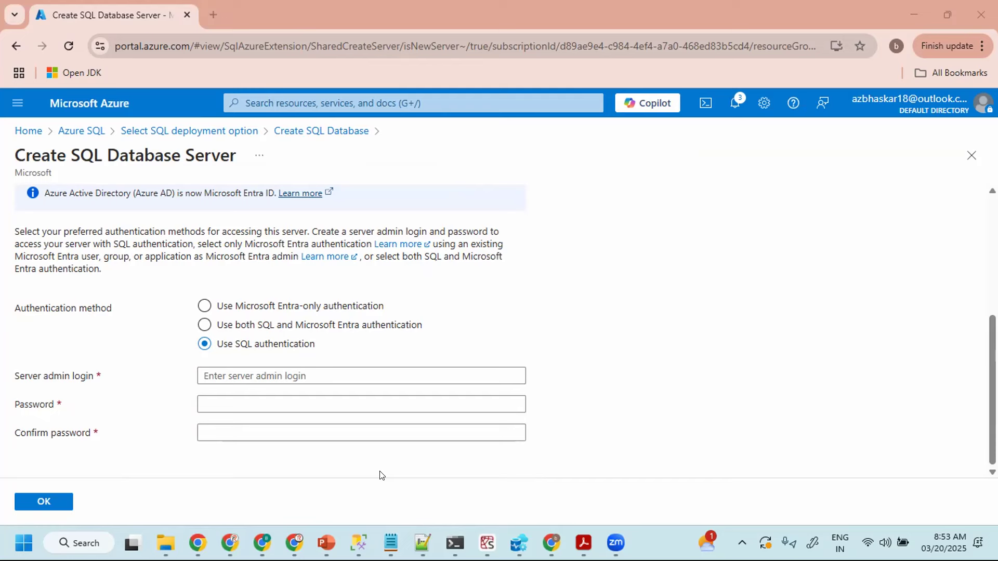
- Enter the server admin login, password and matching password confirmation, and accept the new SQL server settings
click(311, 433)
click(210, 397)
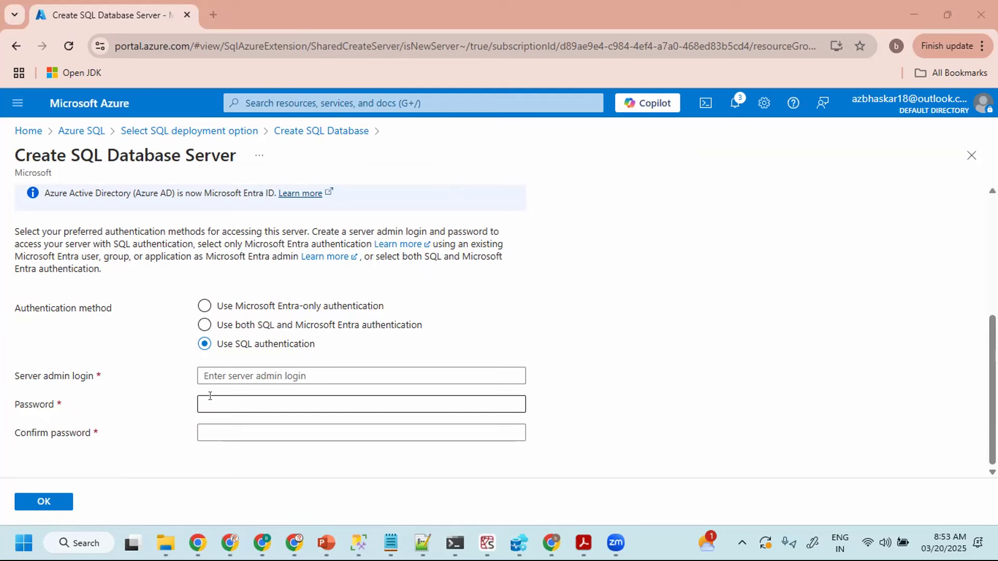
click(230, 374)
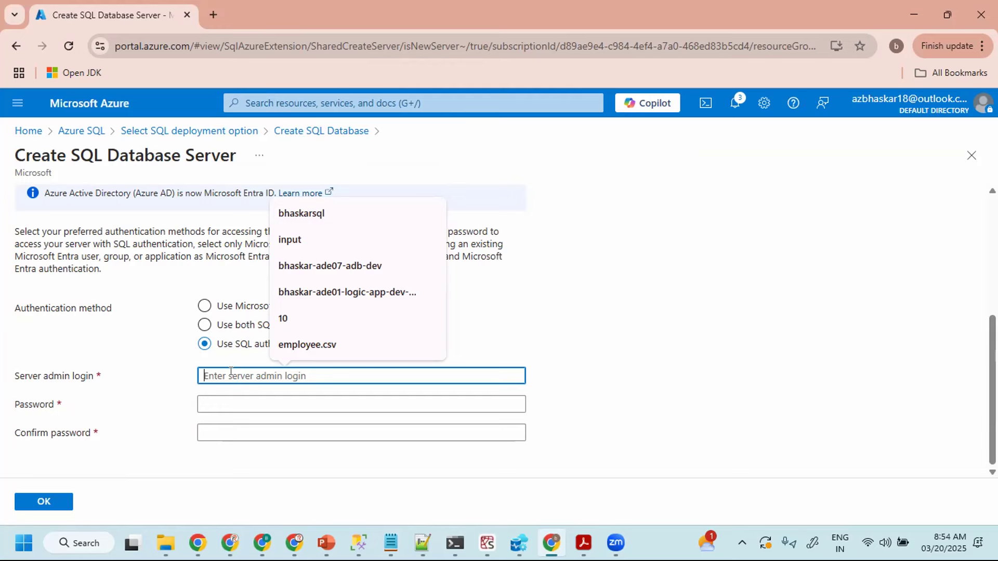
text(bhaskar)
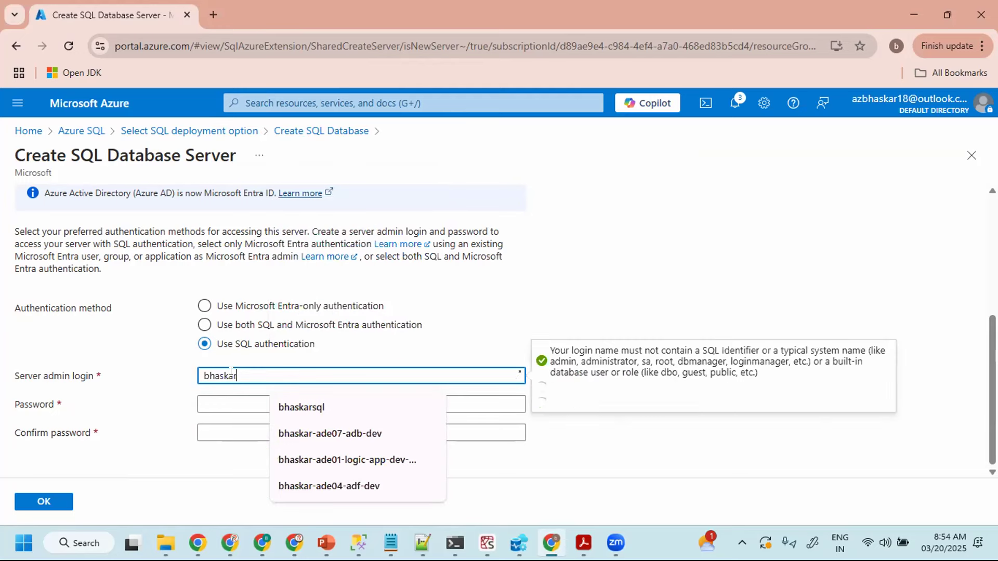
click(223, 396)
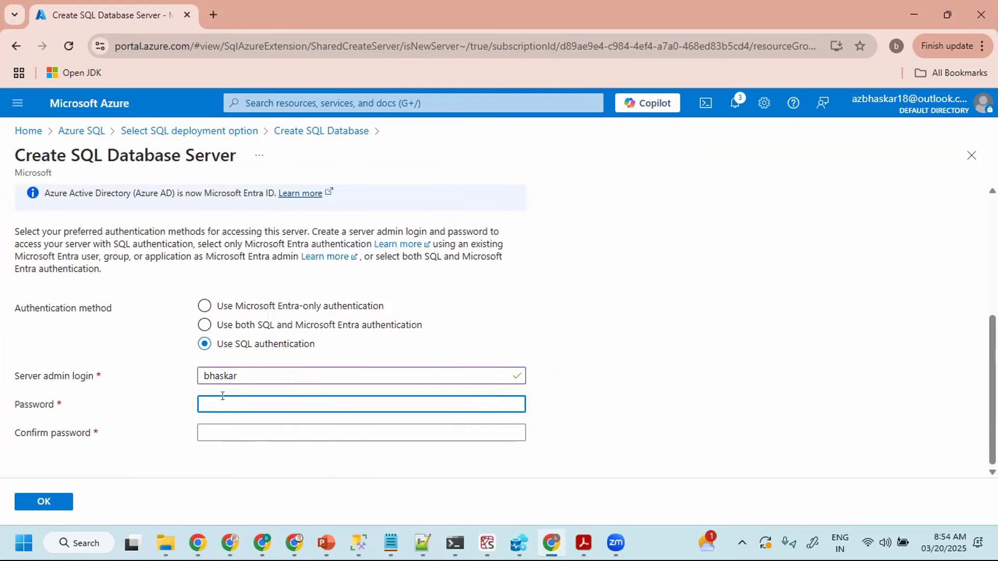
text(•••••••••)
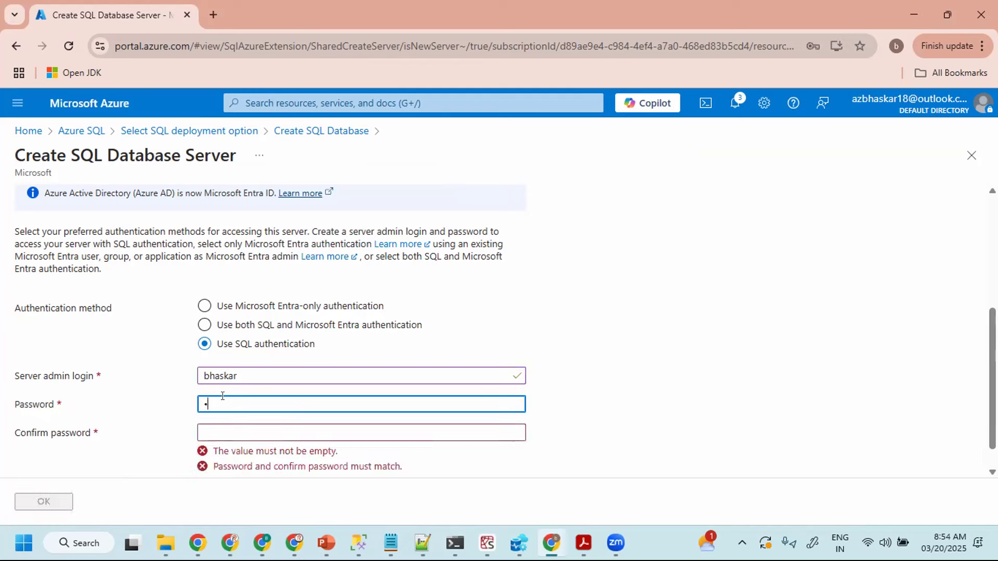
text(•)
key(Tab)
text(••••••••••)
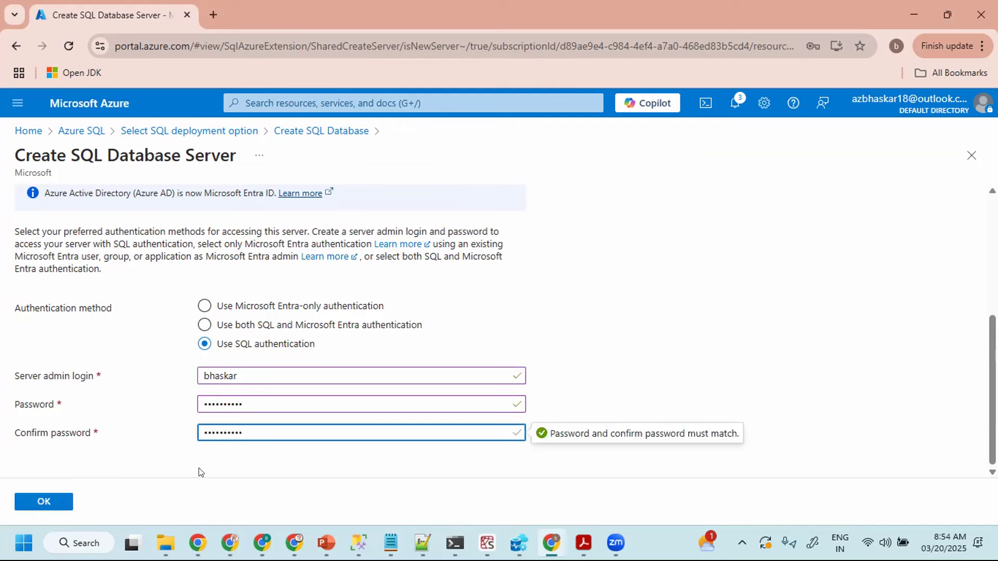
click(158, 450)
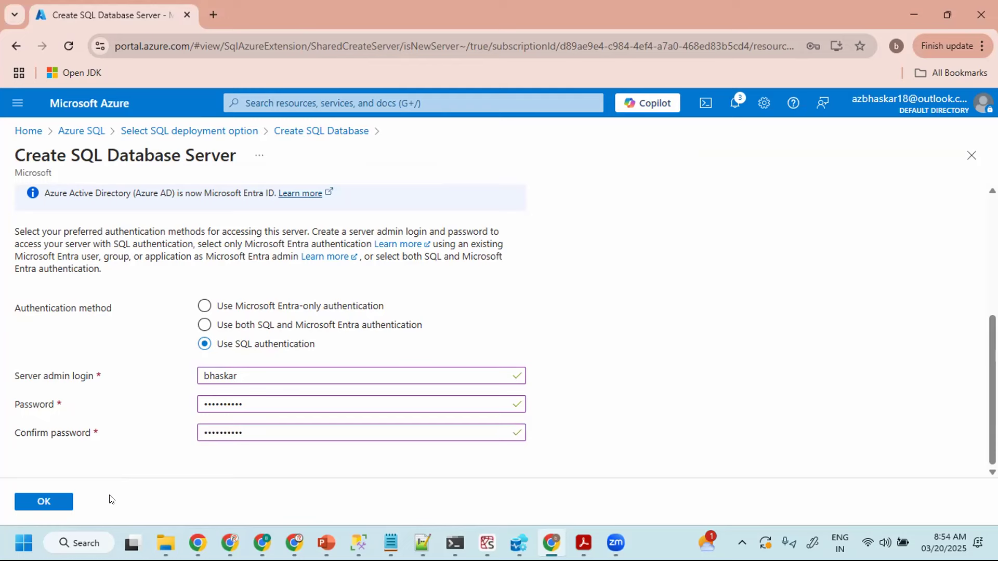
click(50, 502)
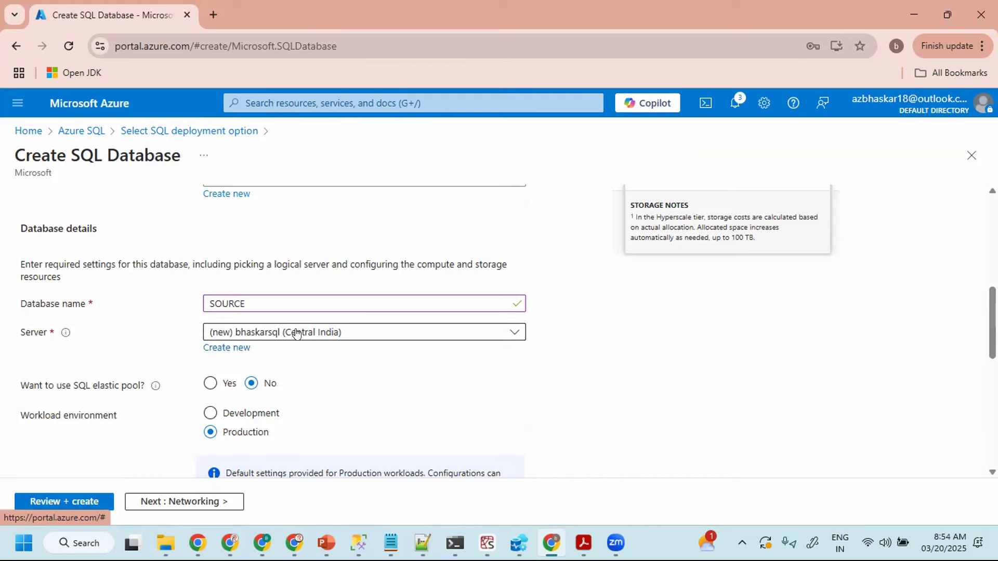
- Set the workload environment to Development and review the Compute + storage configuration
click(209, 413)
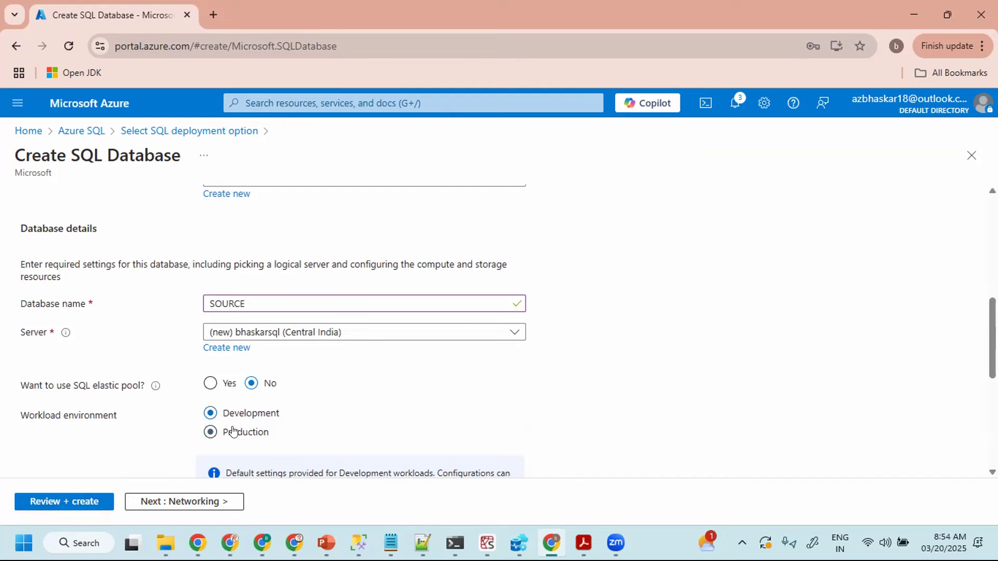
scroll(239, 381, down, 2)
scroll(239, 380, down, 1)
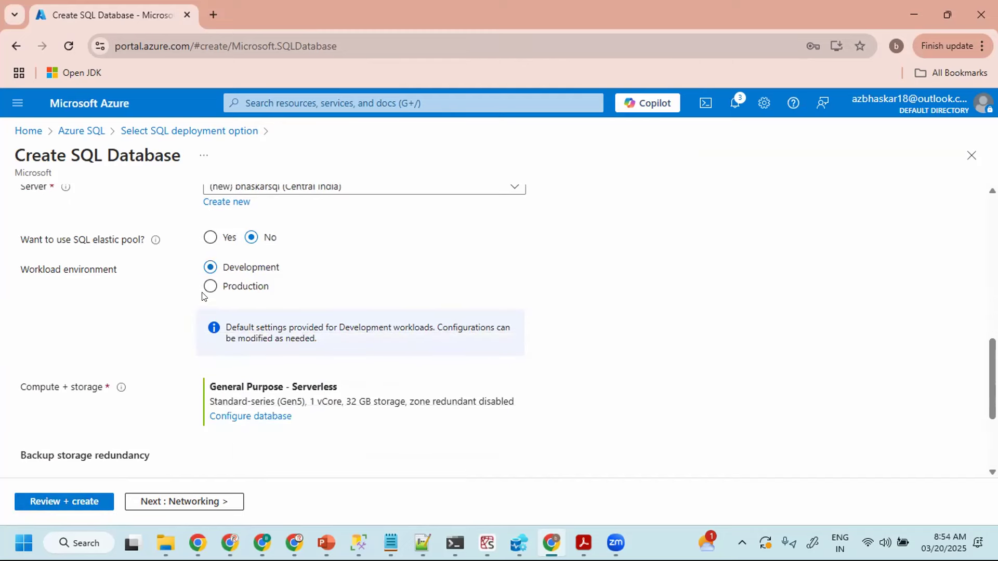
drag(18, 388, 102, 391)
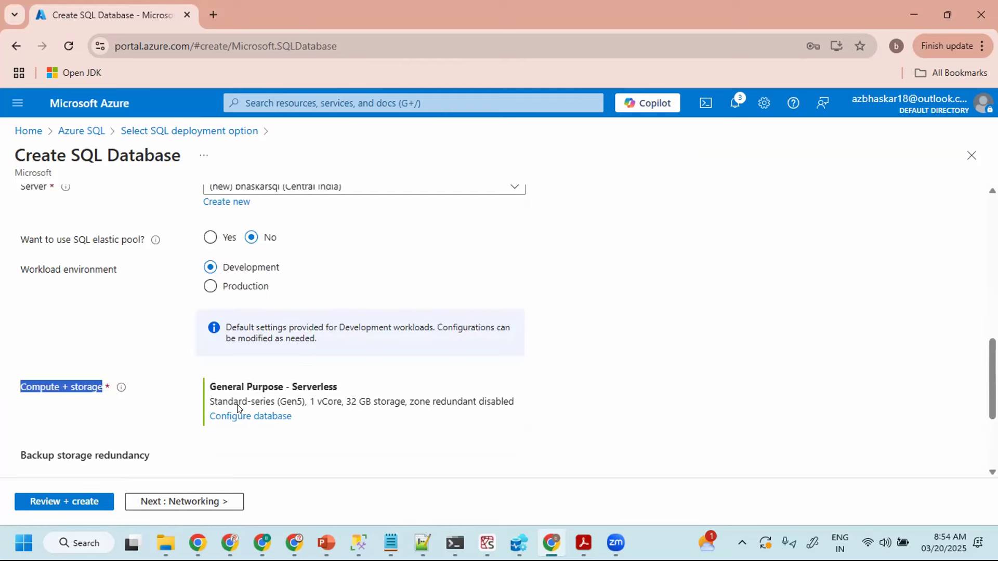
drag(214, 400, 314, 397)
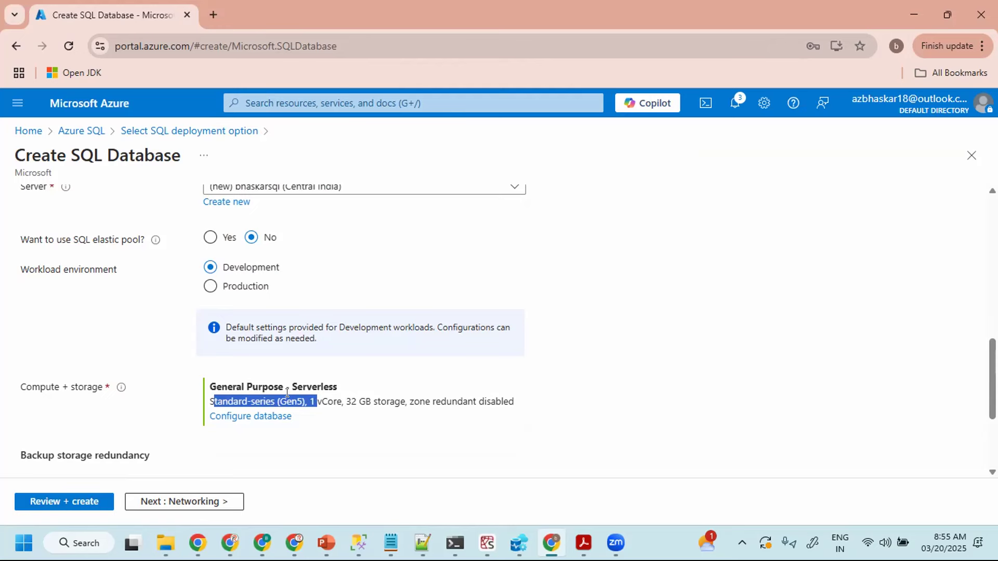
- Configure the database with the Basic (For less demanding workloads) service tier and apply it
click(249, 416)
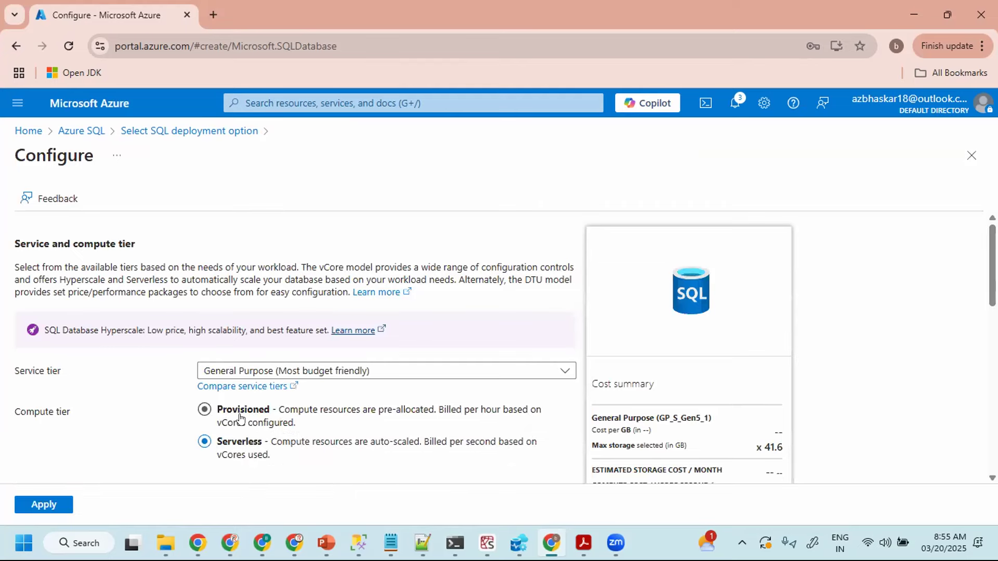
scroll(239, 418, down, 5)
scroll(242, 267, up, 2)
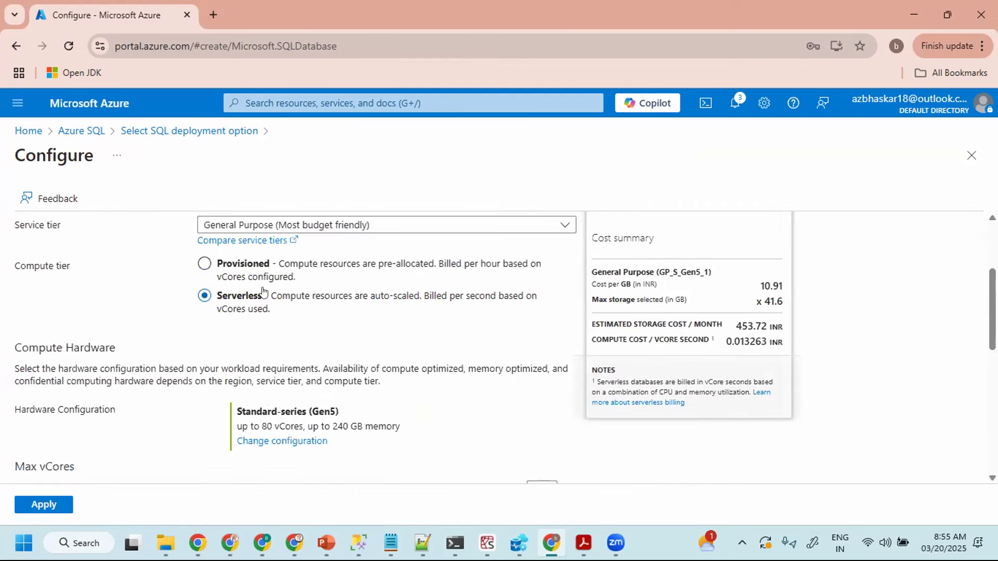
scroll(263, 292, up, 1)
click(241, 301)
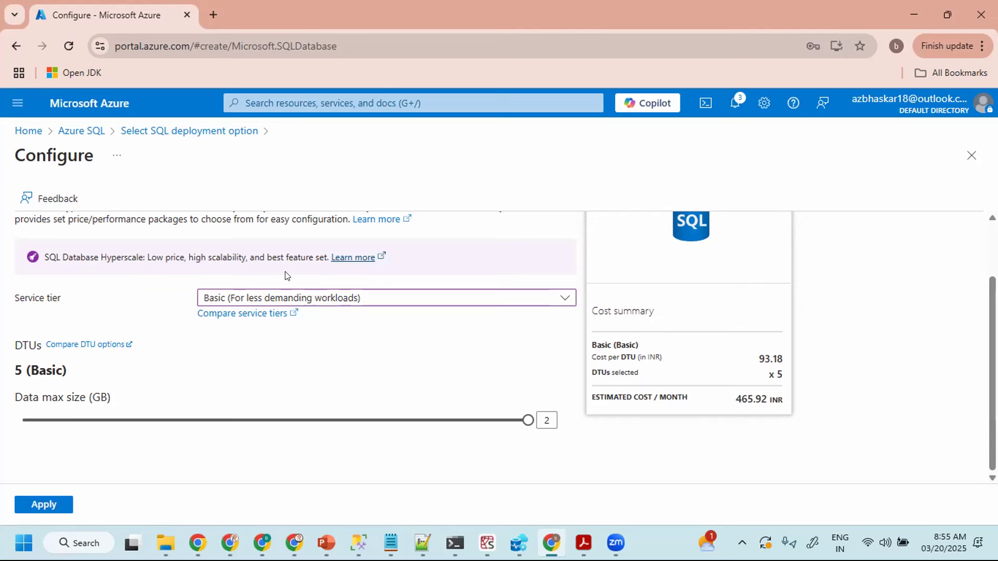
click(38, 505)
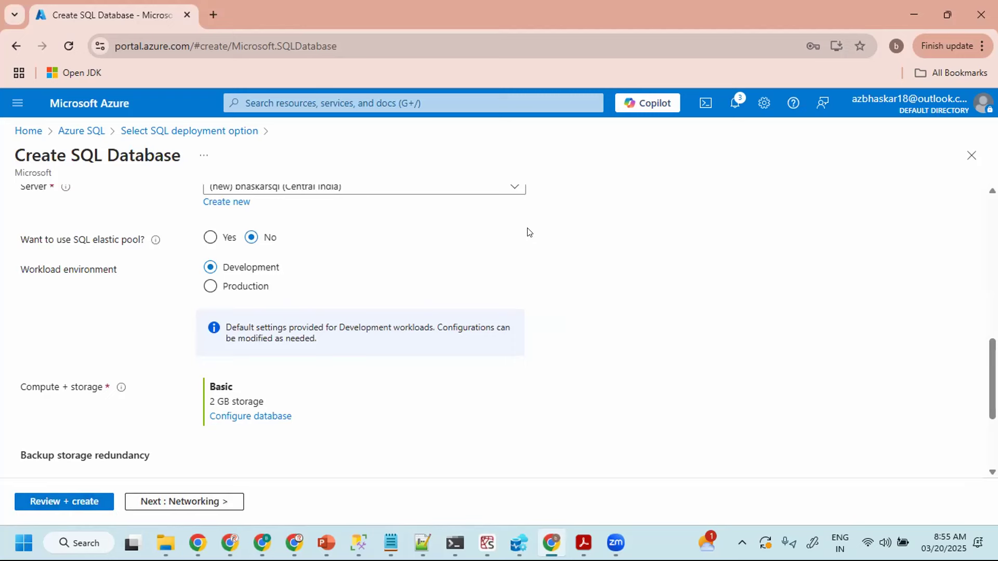
- Review the backup storage redundancy options and proceed to the network connectivity settings
scroll(187, 456, down, 3)
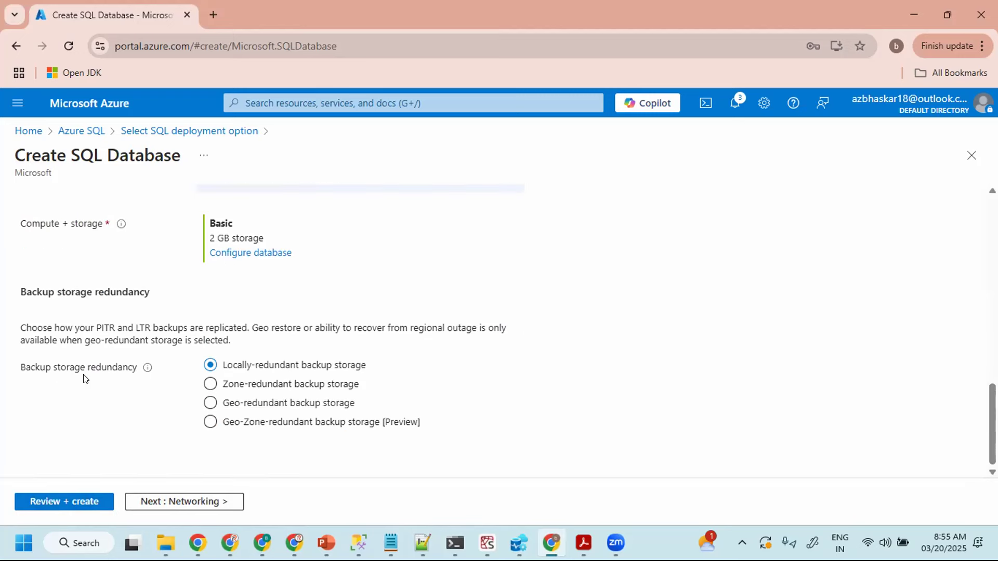
click(147, 503)
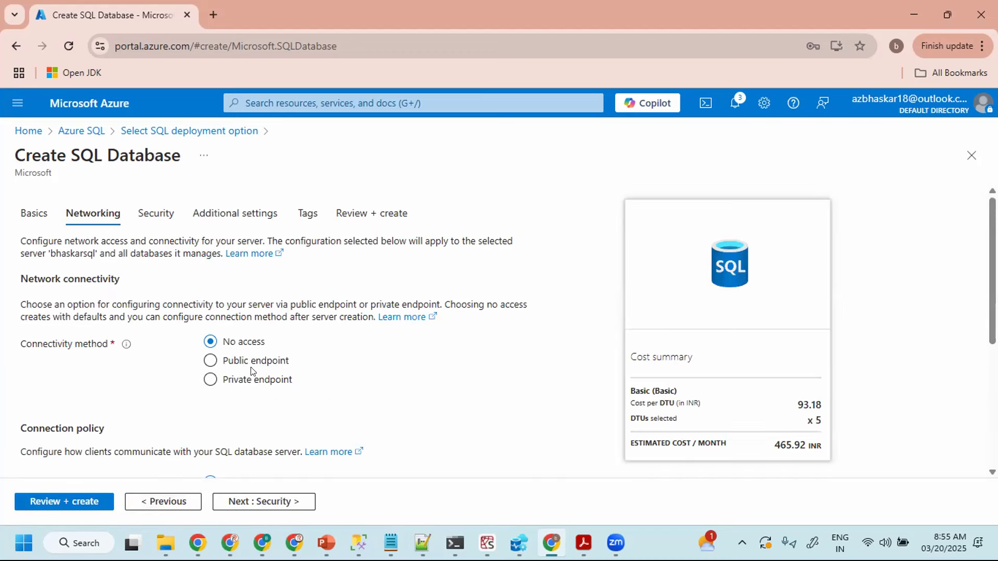
scroll(350, 349, down, 1)
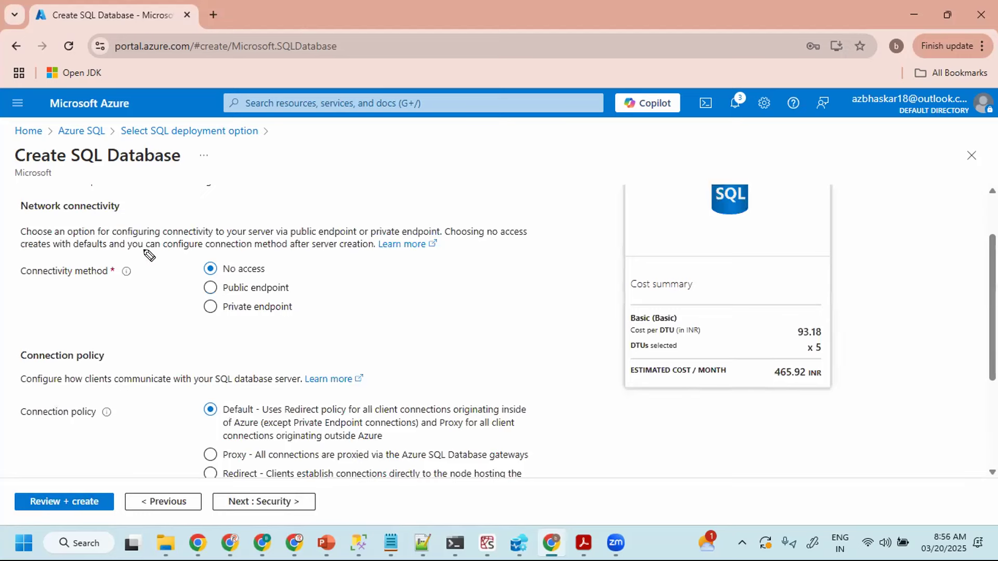
- Circle the Private endpoint option and a "Net DB" note in red and the Public endpoint option in blue, and clear the annotations
key(ctrl+2)
mouse_move(304, 298)
mouse_down()
mouse_move(156, 326)
mouse_move(307, 298)
mouse_up()
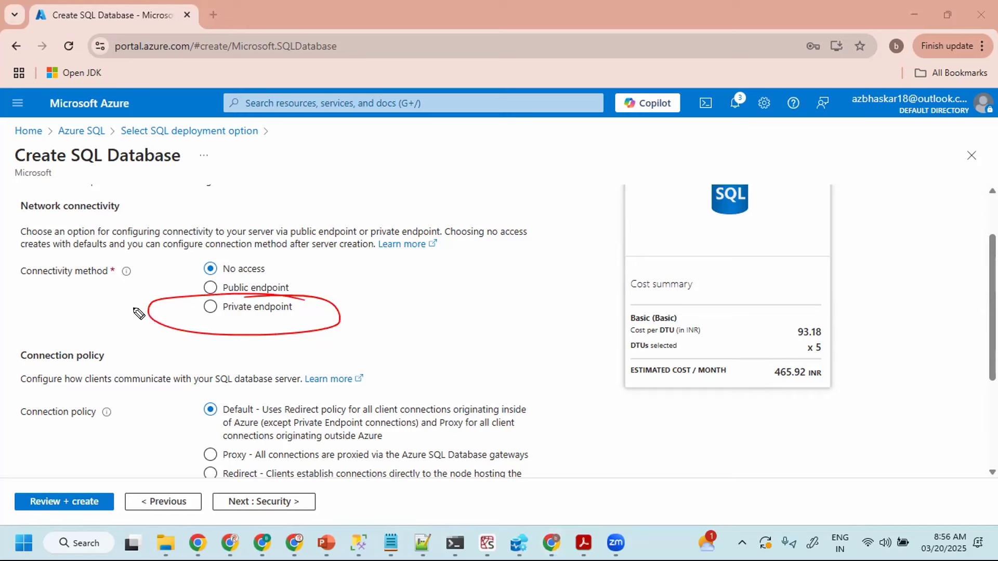
mouse_move(266, 180)
mouse_down()
mouse_move(281, 167)
mouse_move(305, 171)
mouse_move(300, 164)
mouse_move(283, 208)
mouse_move(322, 192)
mouse_up()
mouse_move(307, 133)
mouse_down()
mouse_move(377, 171)
mouse_move(329, 147)
mouse_up()
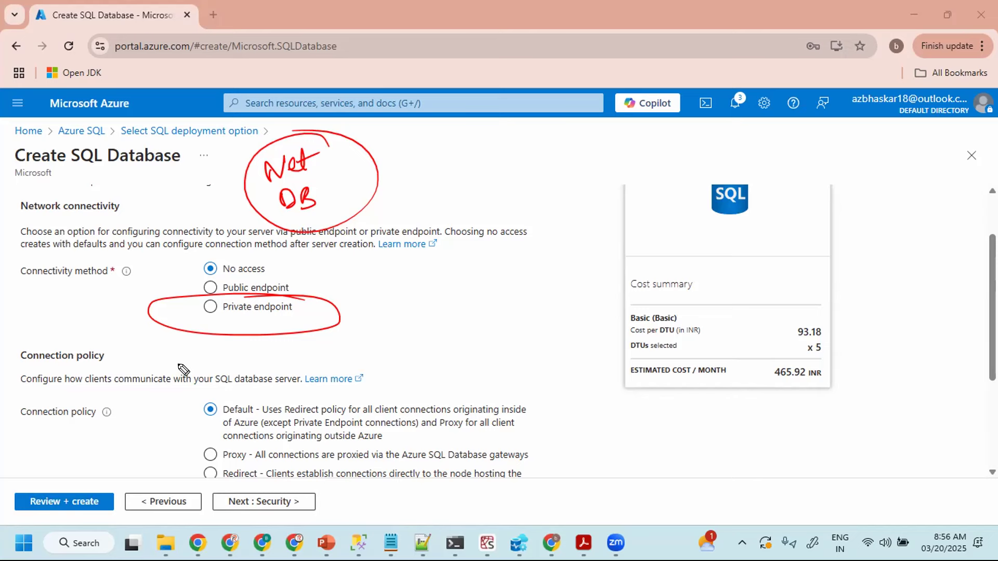
mouse_move(312, 281)
mouse_down()
mouse_move(218, 300)
mouse_move(312, 281)
mouse_up()
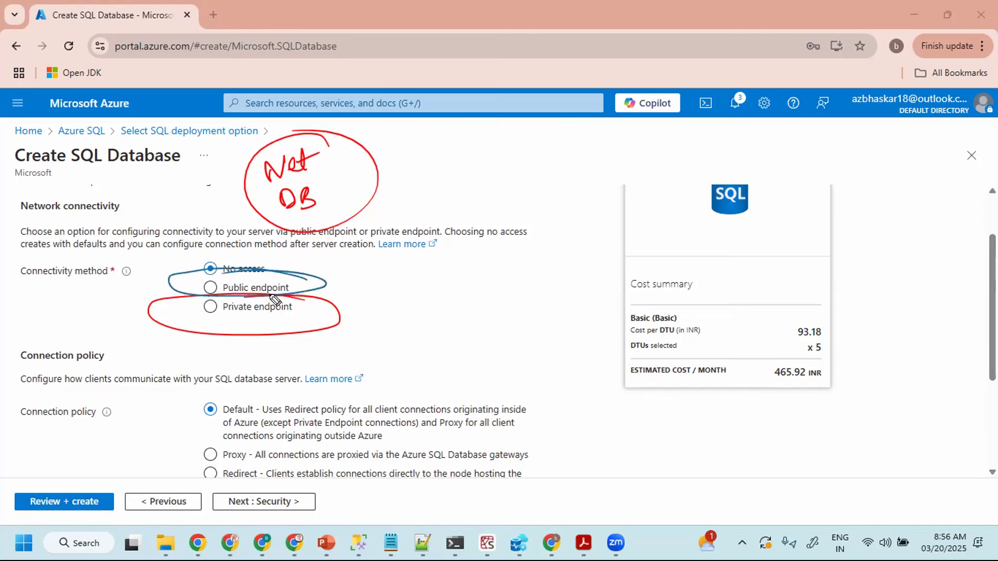
mouse_move(419, 256)
mouse_down()
mouse_move(439, 259)
mouse_move(438, 283)
mouse_move(448, 270)
mouse_move(465, 283)
mouse_up()
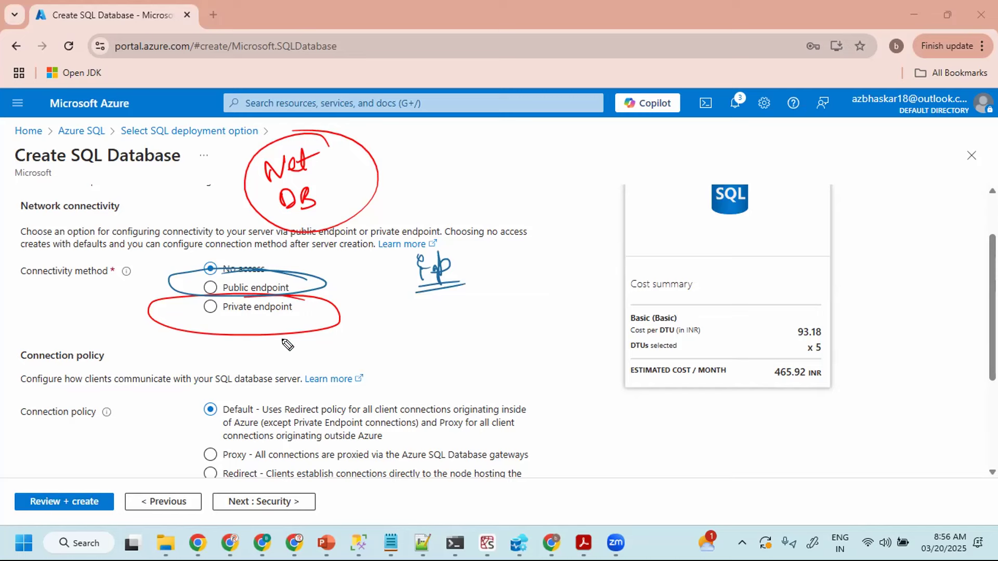
drag(227, 319, 300, 317)
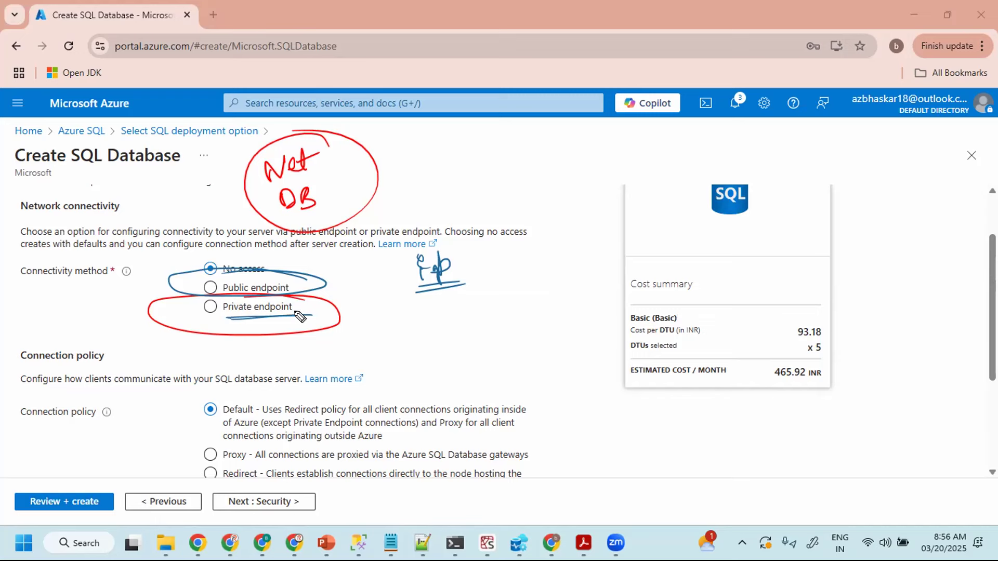
key(e)
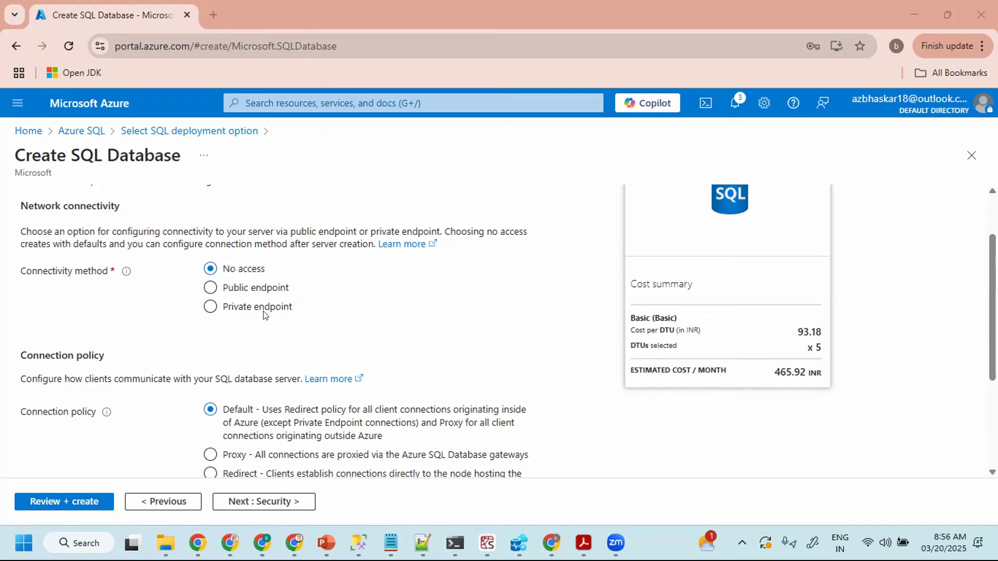
- Set the connectivity method to Public endpoint and view the firewall rules
click(209, 288)
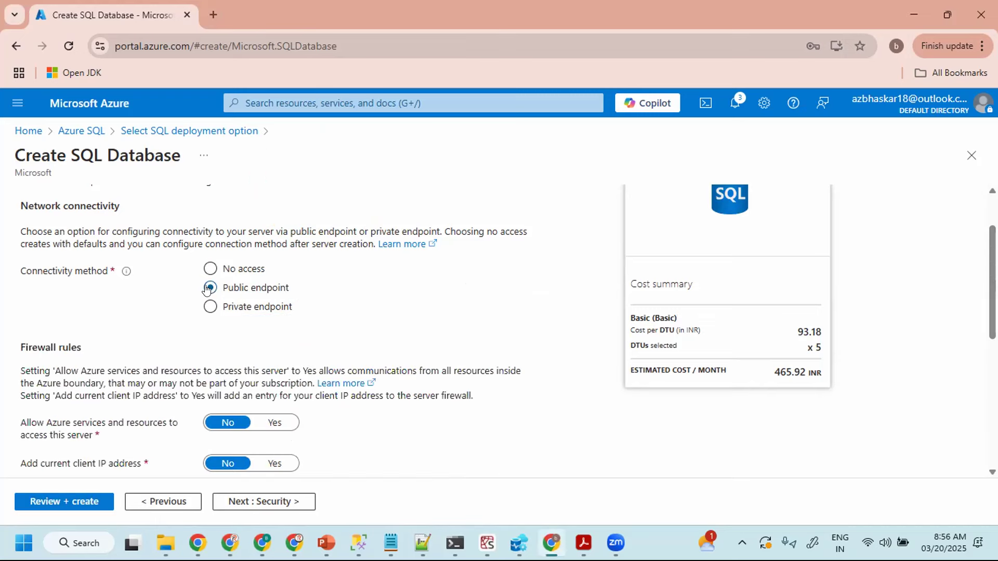
scroll(234, 306, down, 3)
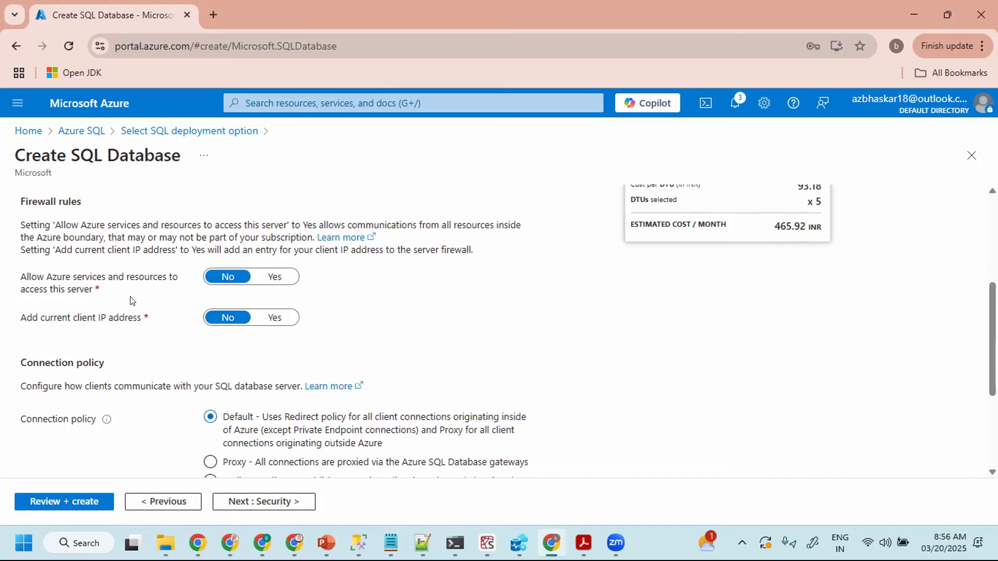
- Reload the Create SQL Database form and set the resource group to bhaskar-made-001
key(F5)
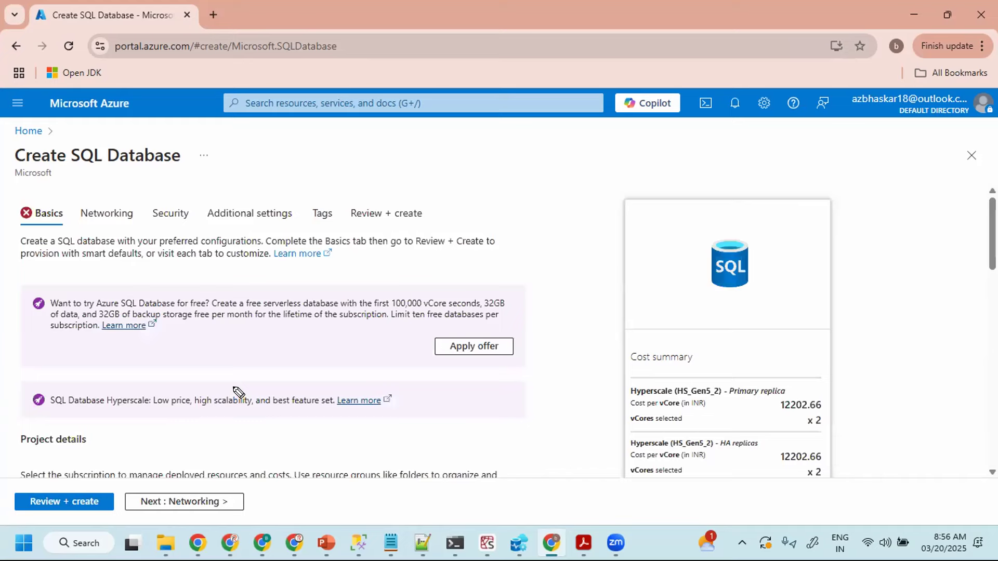
scroll(239, 392, down, 4)
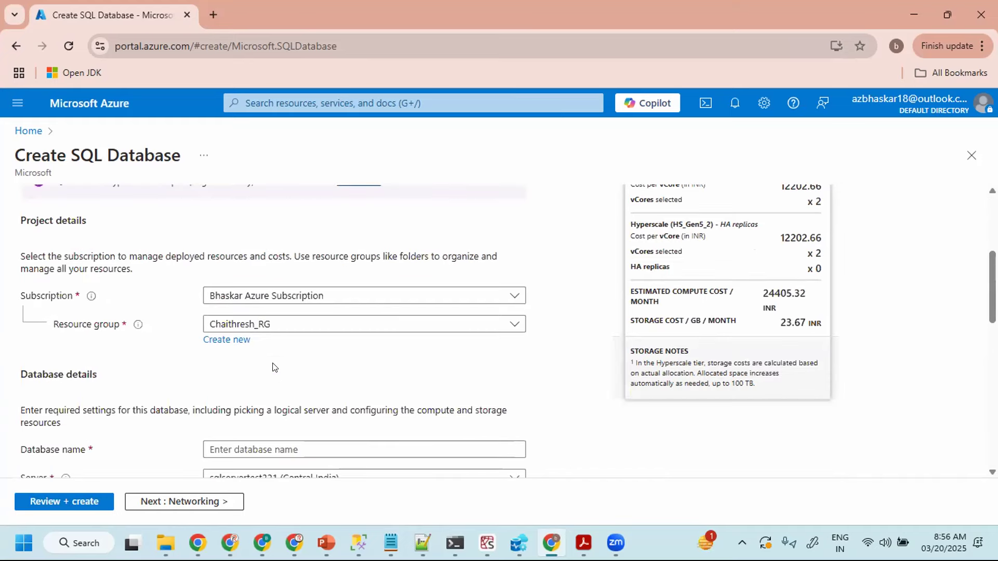
click(277, 325)
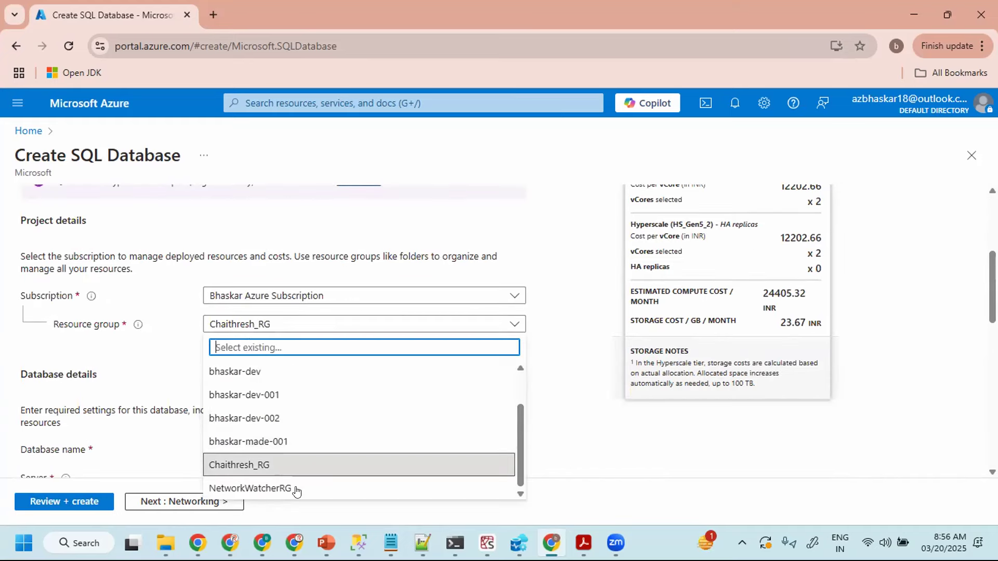
click(278, 439)
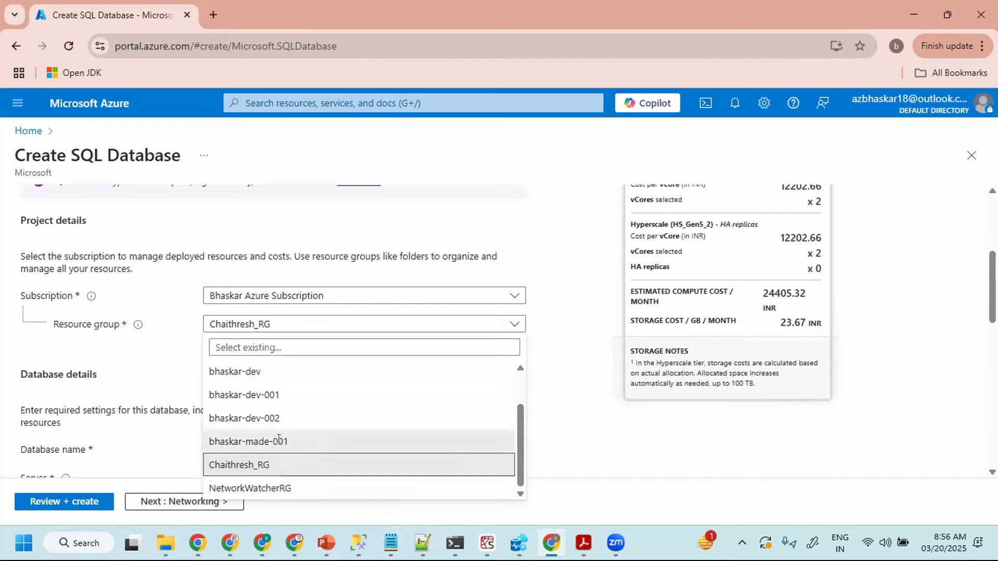
- Select the bhaskar-made-001 resource group and name the database SOURCE
click(279, 448)
scroll(286, 444, down, 2)
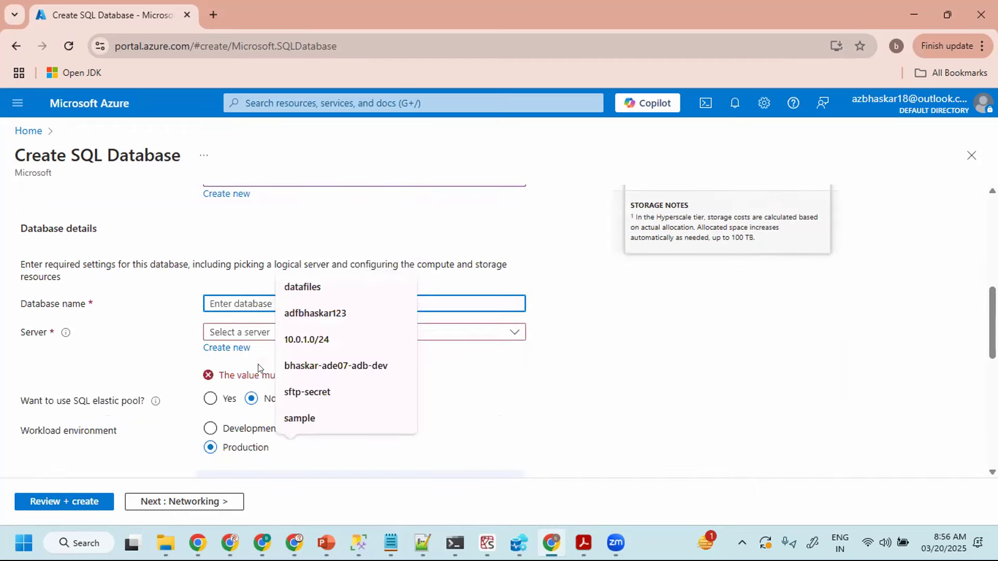
click(232, 304)
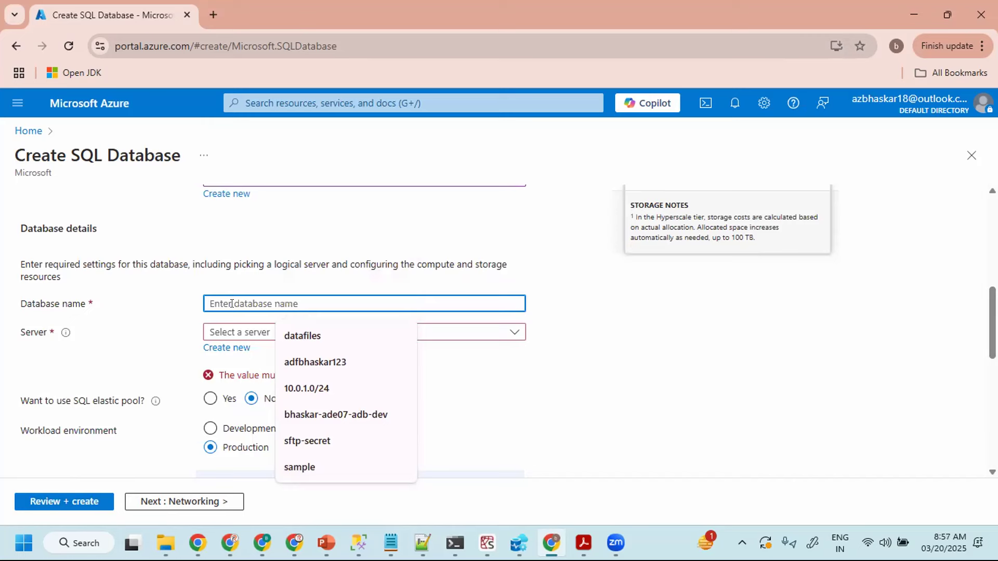
text(SOURCE)
click(256, 332)
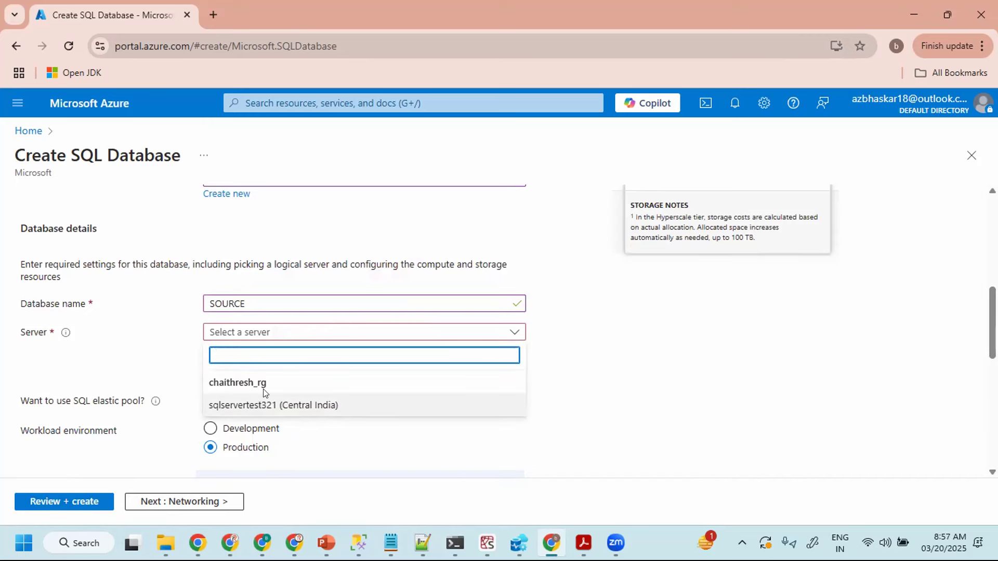
click(130, 350)
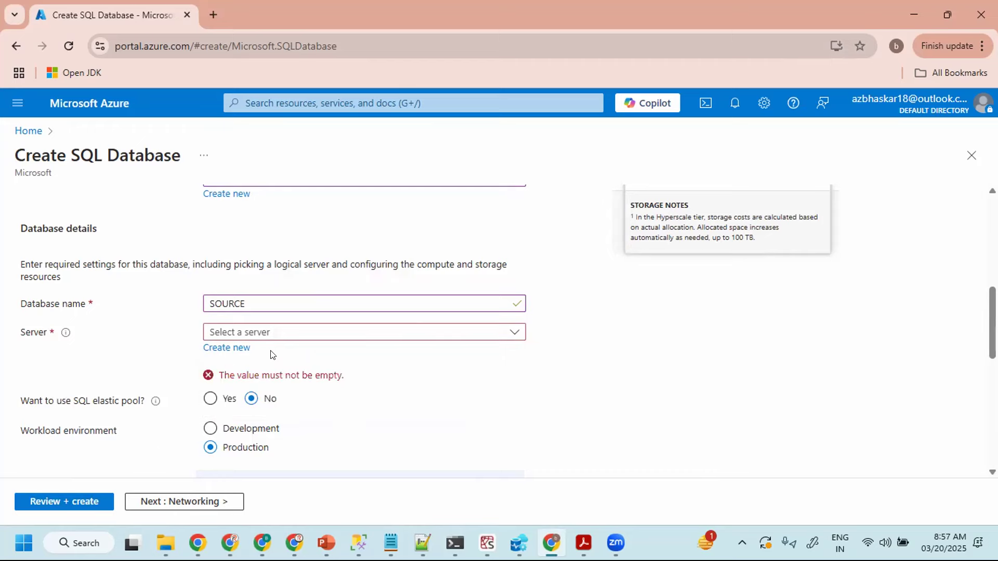
click(226, 347)
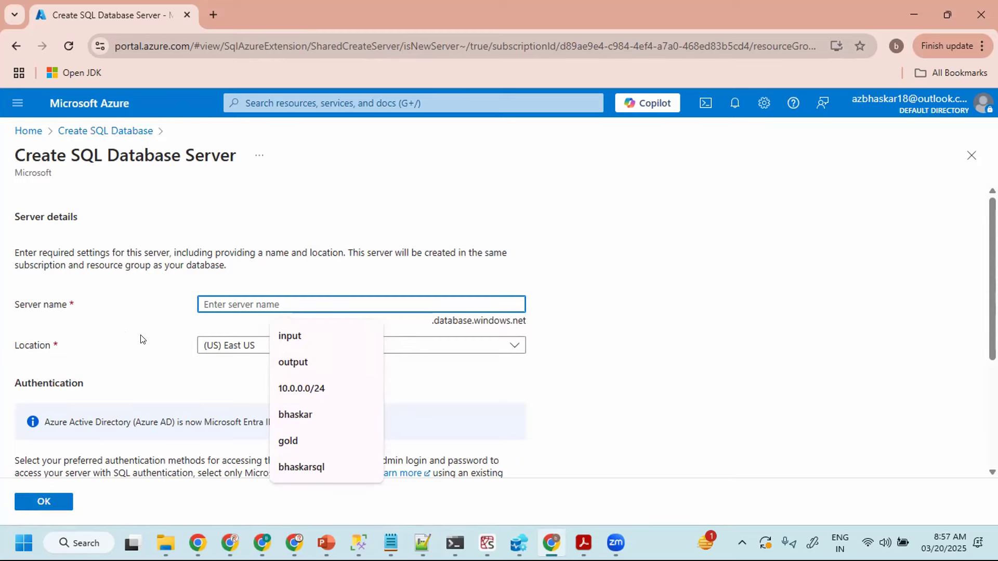
click(94, 131)
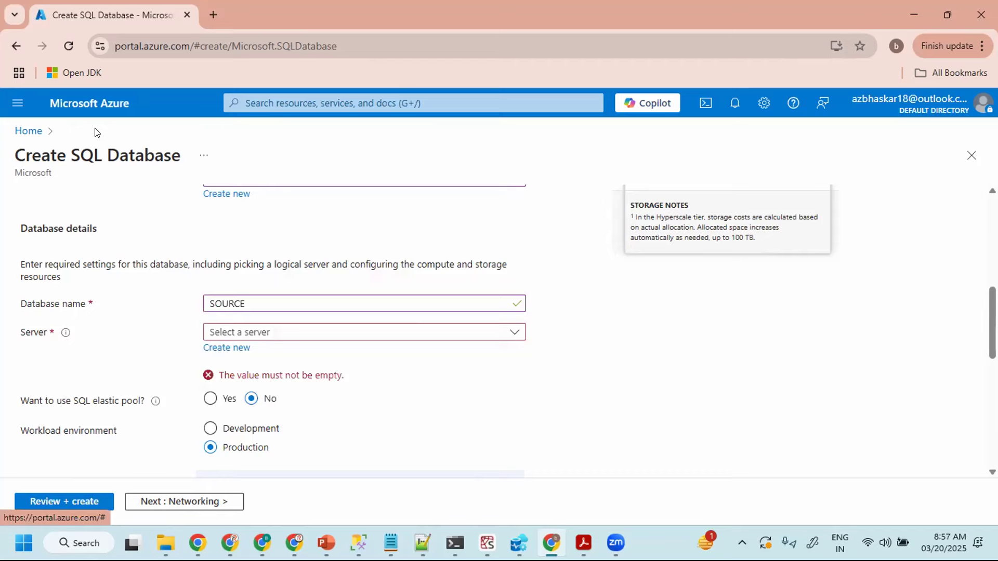
- Create a new resource group named bhaskar-made001-dev for the database
click(289, 397)
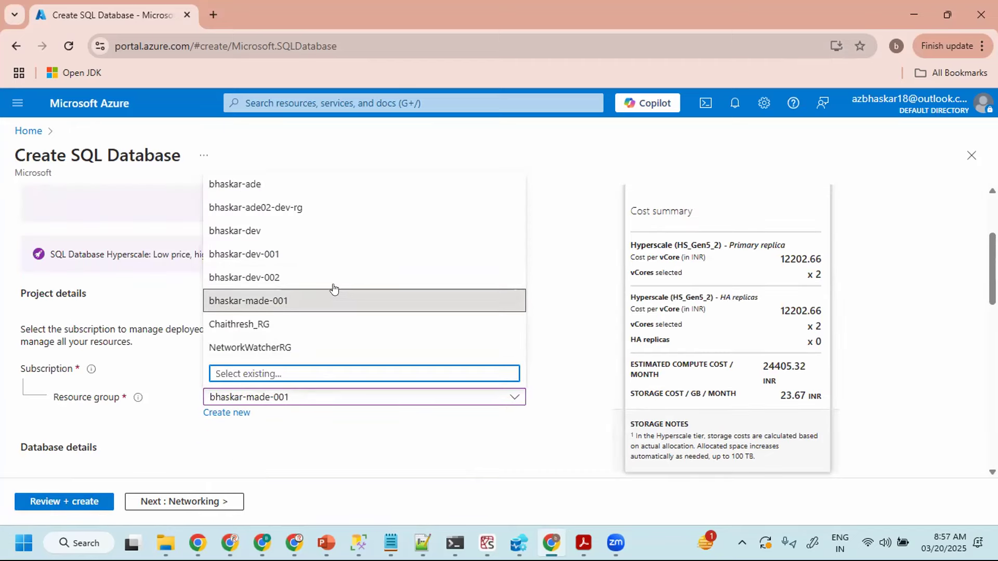
click(208, 414)
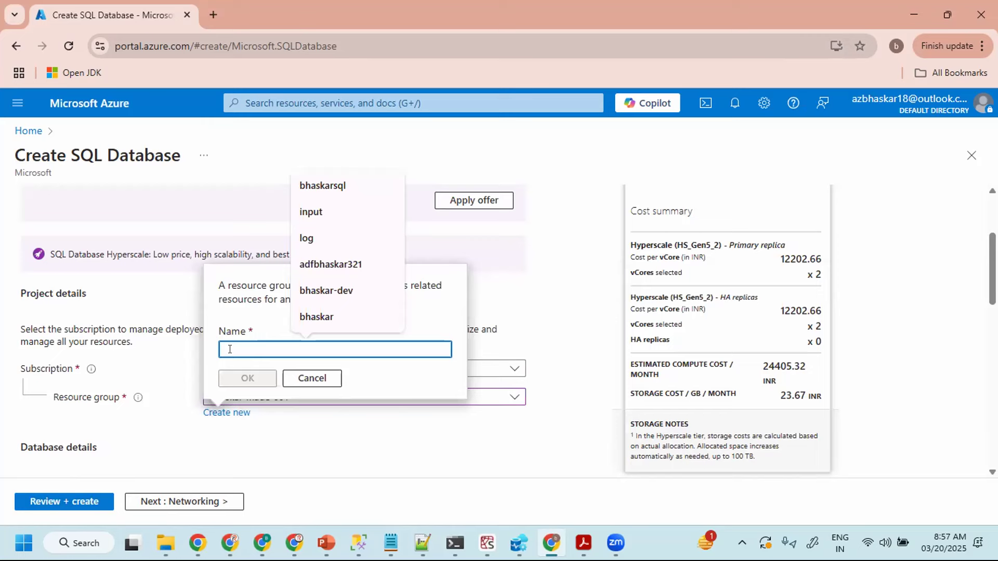
text(bhaskar)
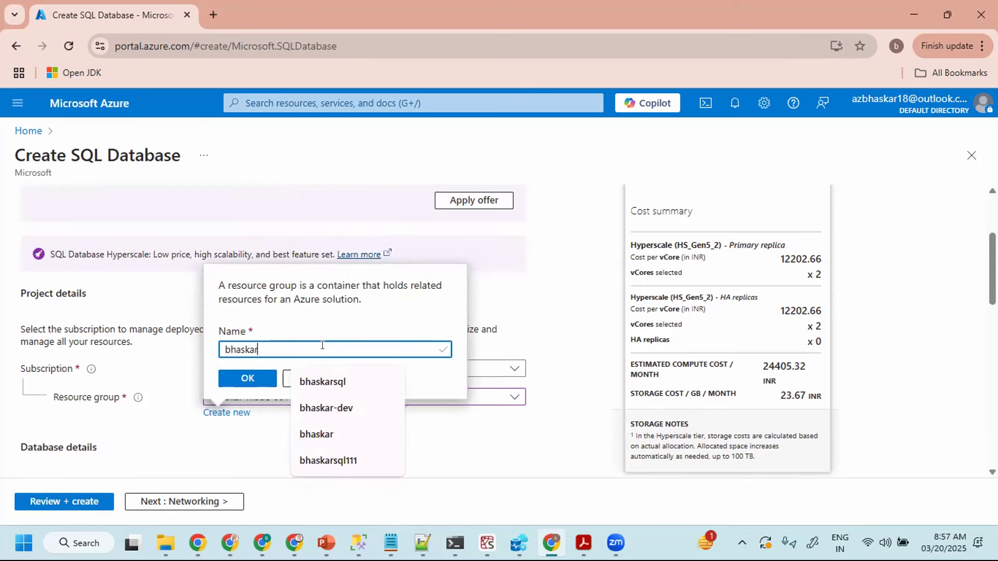
text(-)
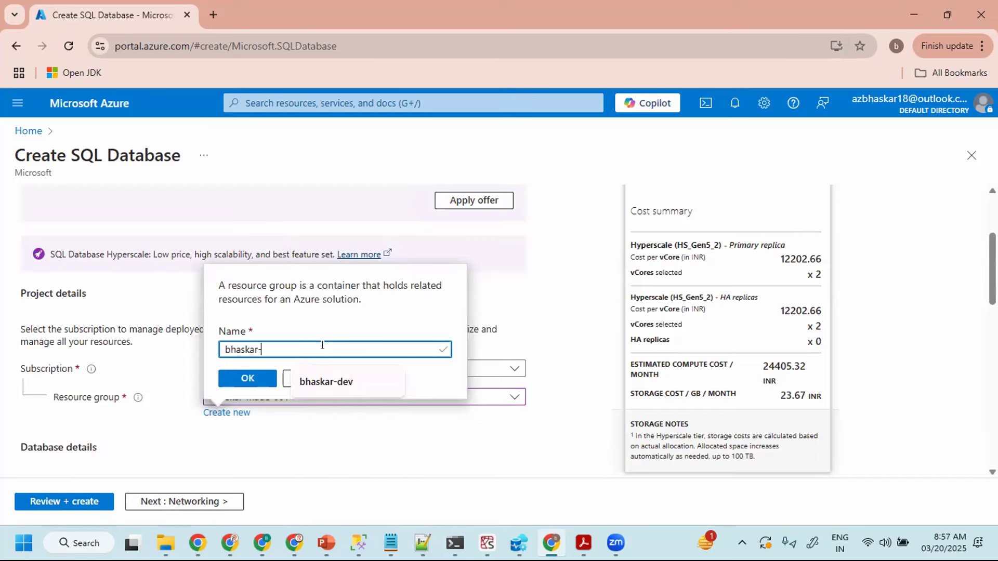
text(made001-dev)
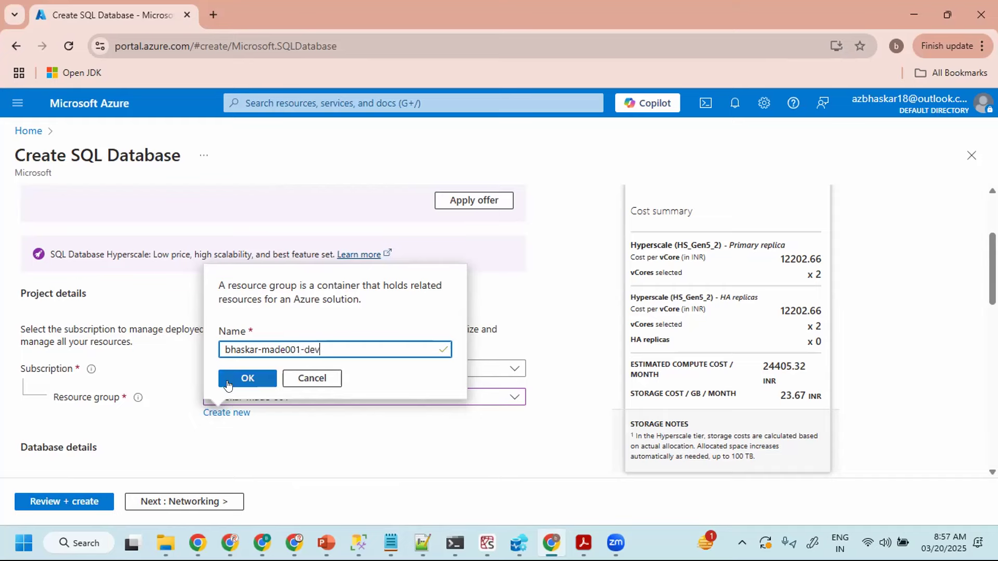
click(246, 379)
- Start a new SQL database server named bhaskarsql and set its location to (Asia Pacific) Central India
scroll(285, 363, down, 1)
scroll(285, 362, down, 1)
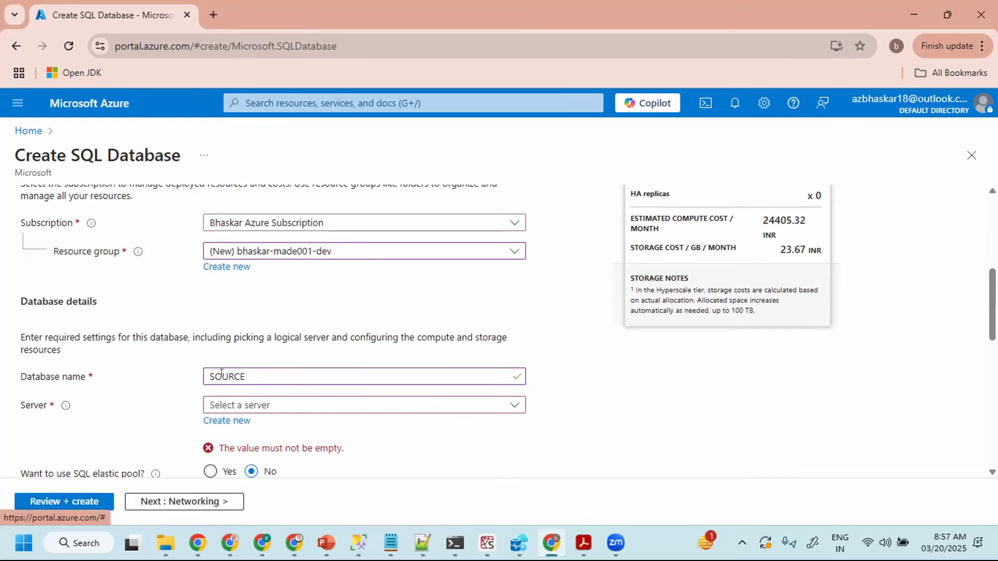
click(226, 421)
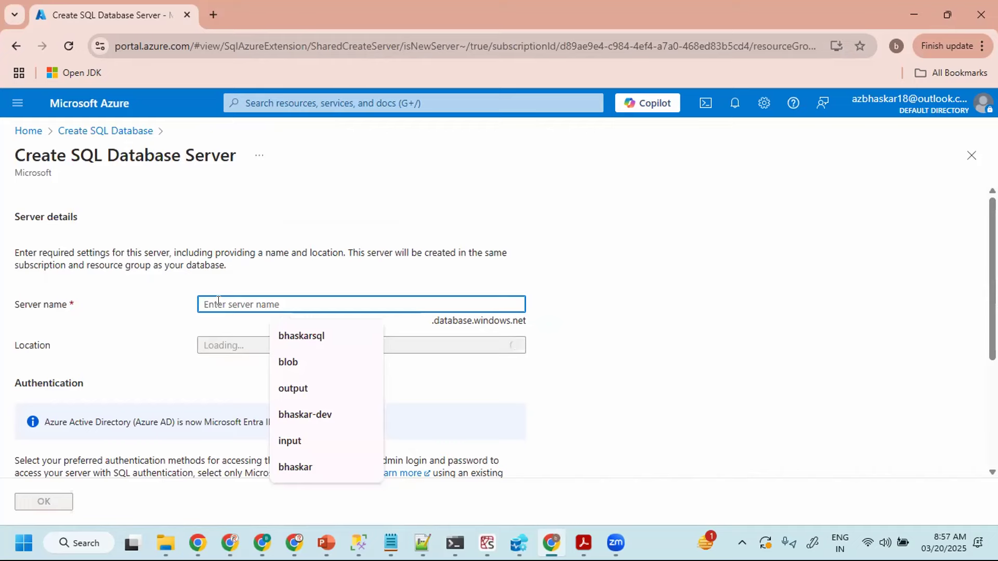
click(295, 336)
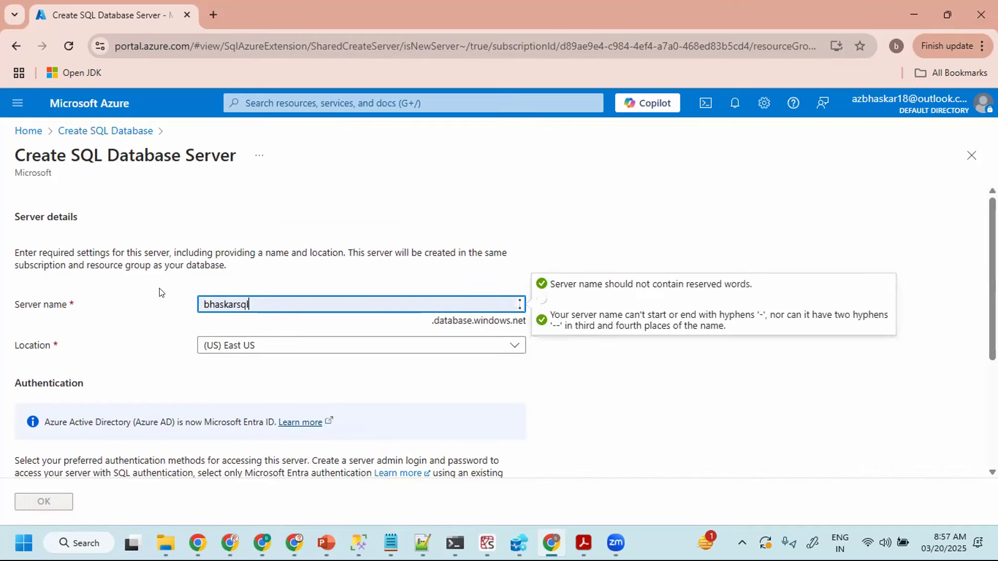
scroll(158, 337, down, 1)
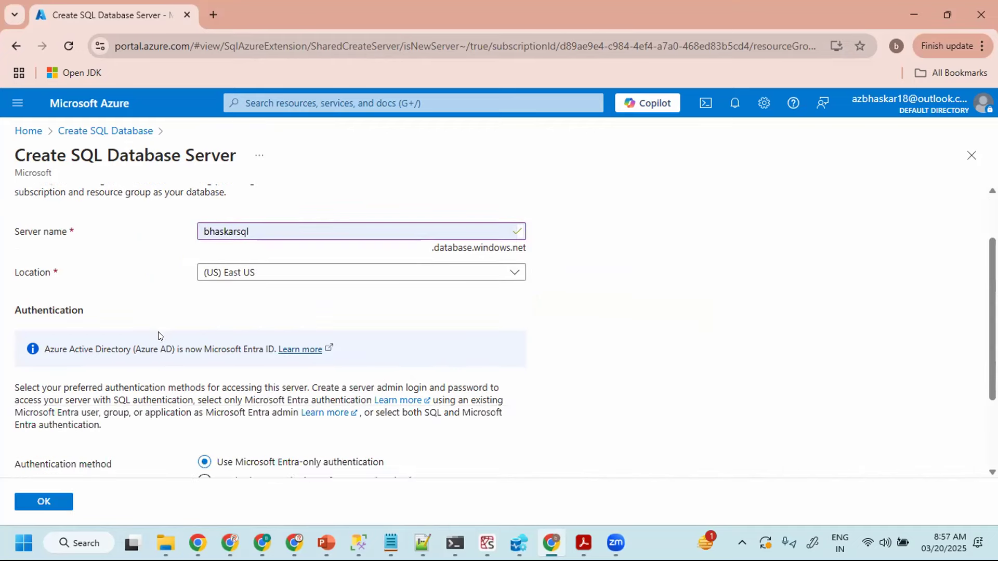
click(221, 276)
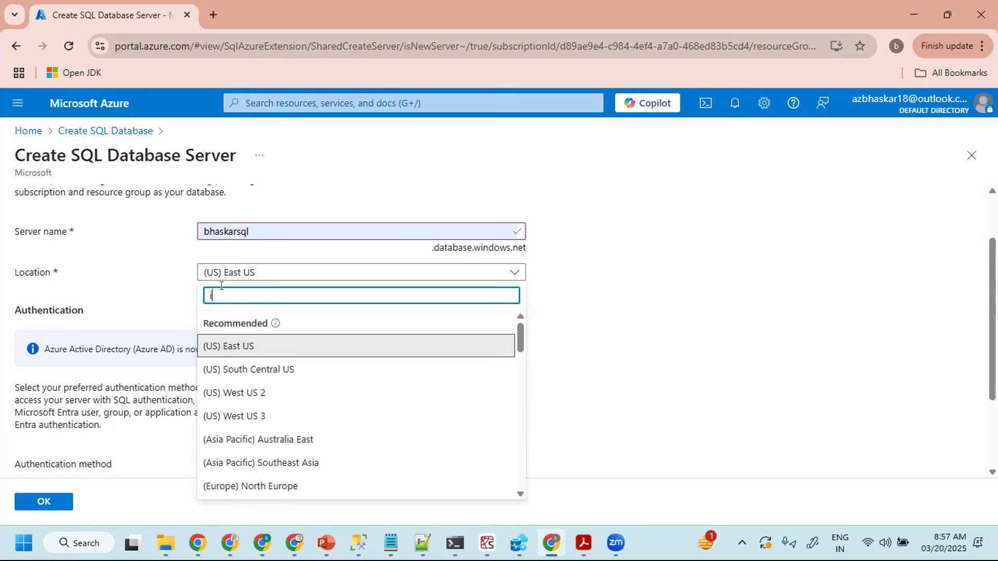
text(in)
key(BackSpace)
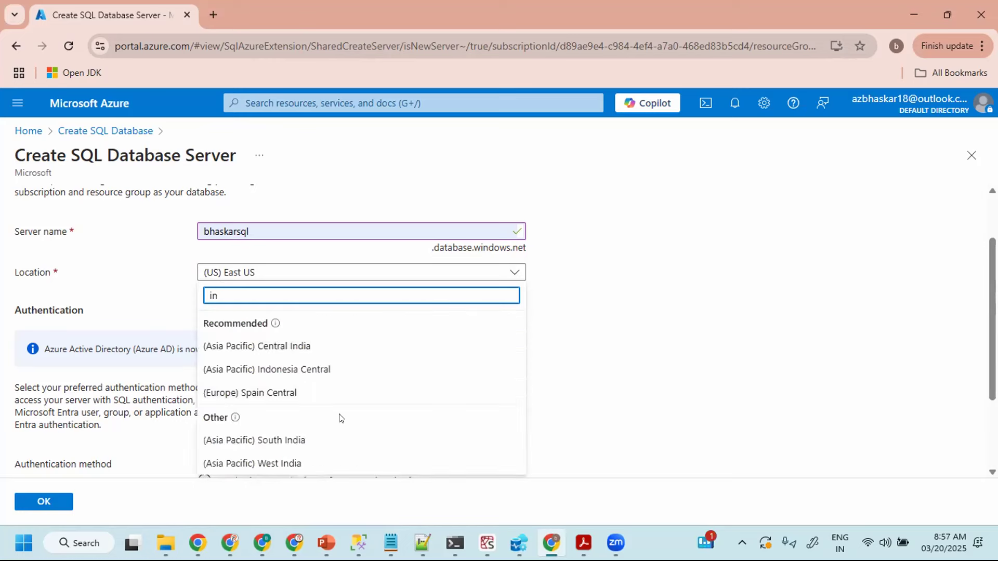
click(289, 347)
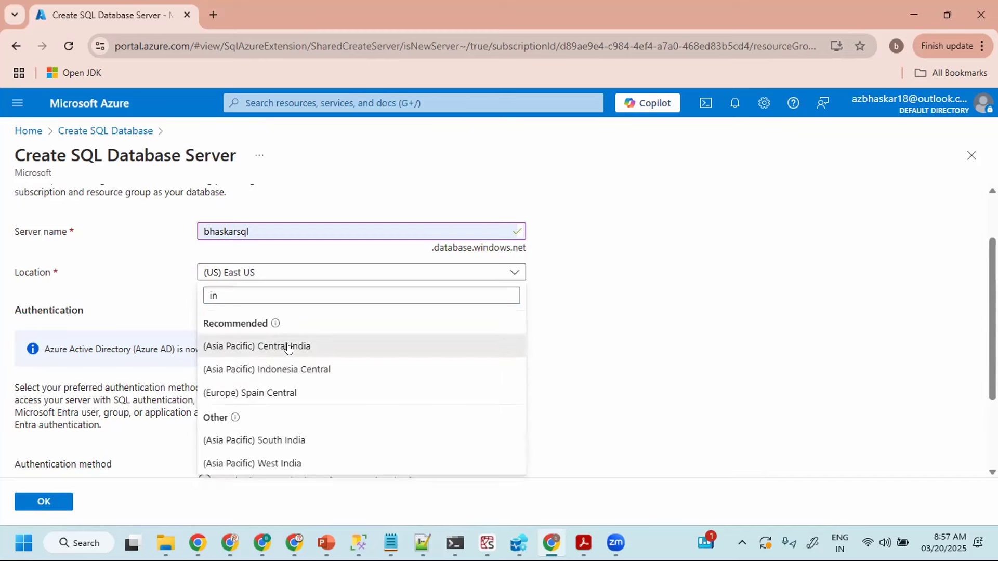
- Set the server to SQL authentication, enter the server admin login and the password with its confirmation, and accept the new server
scroll(188, 364, down, 2)
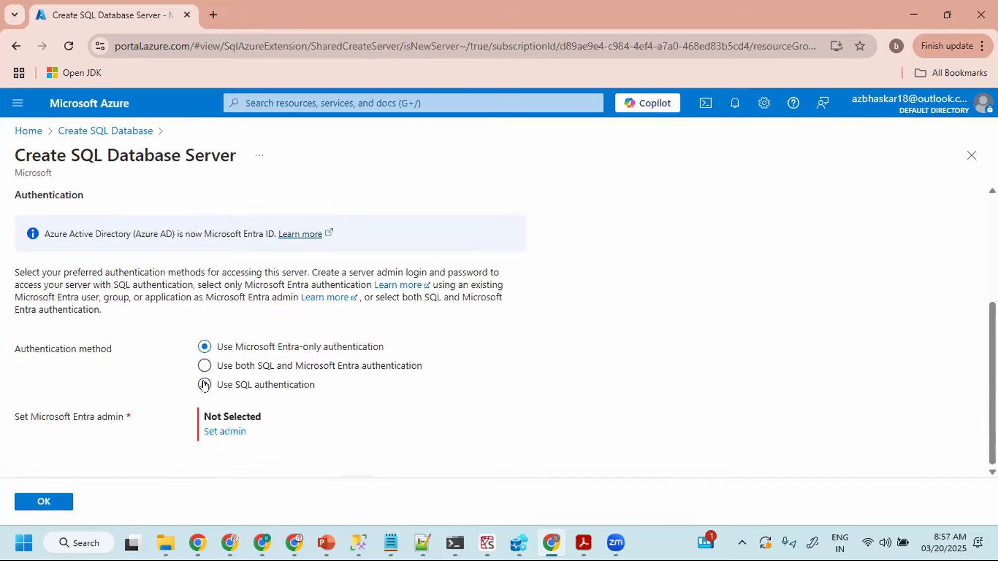
click(204, 384)
scroll(256, 393, down, 1)
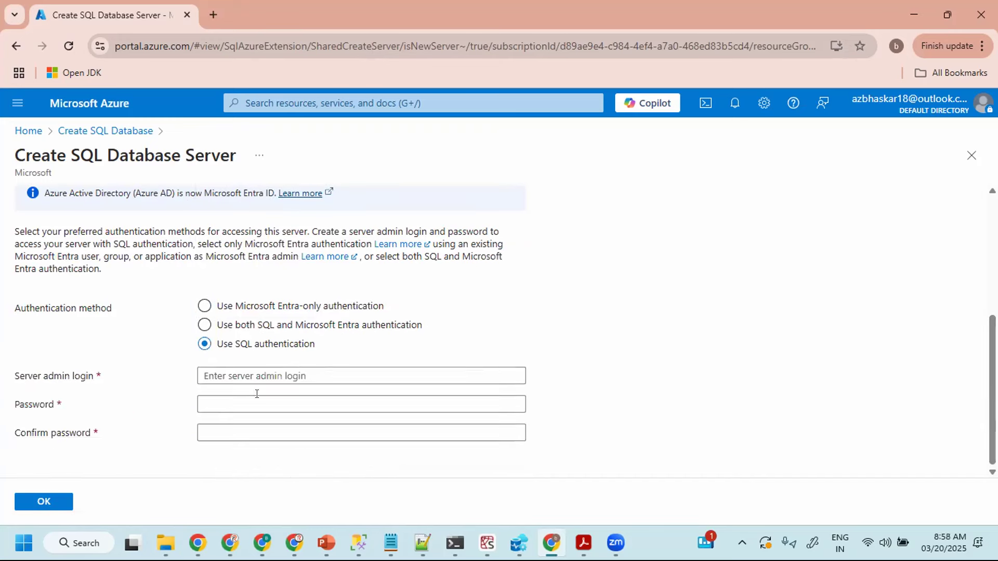
click(230, 370)
key(Tab)
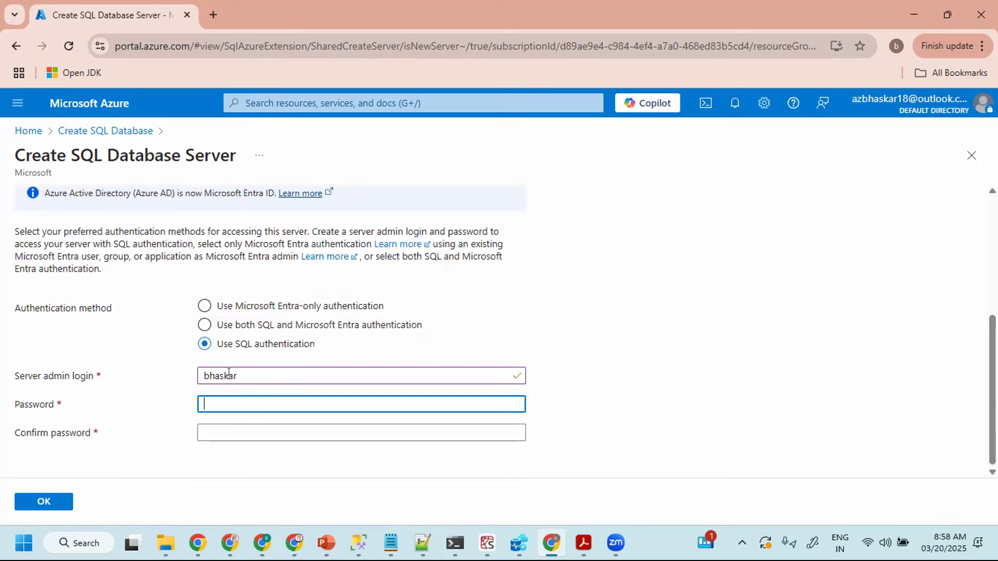
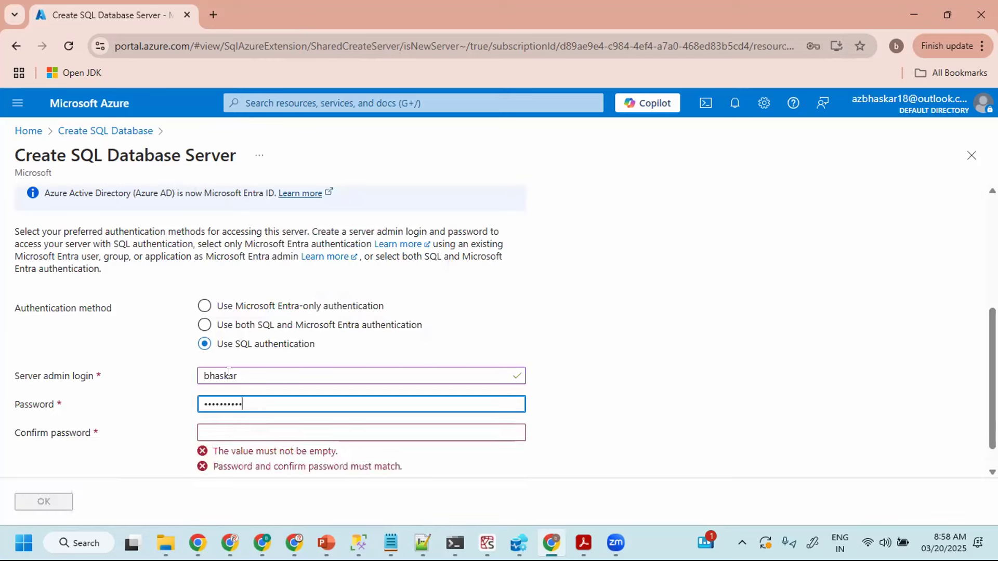
key(Tab)
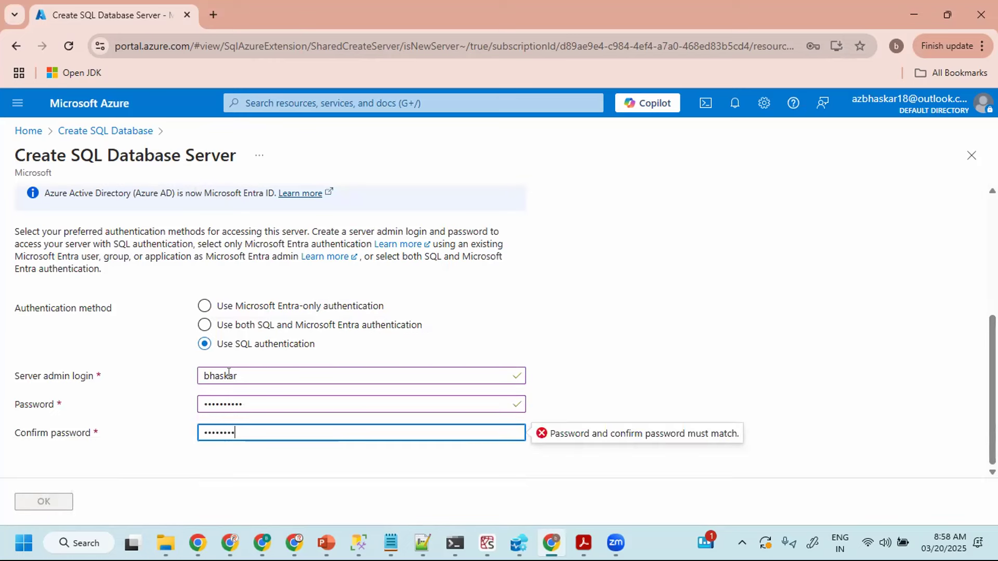
click(133, 442)
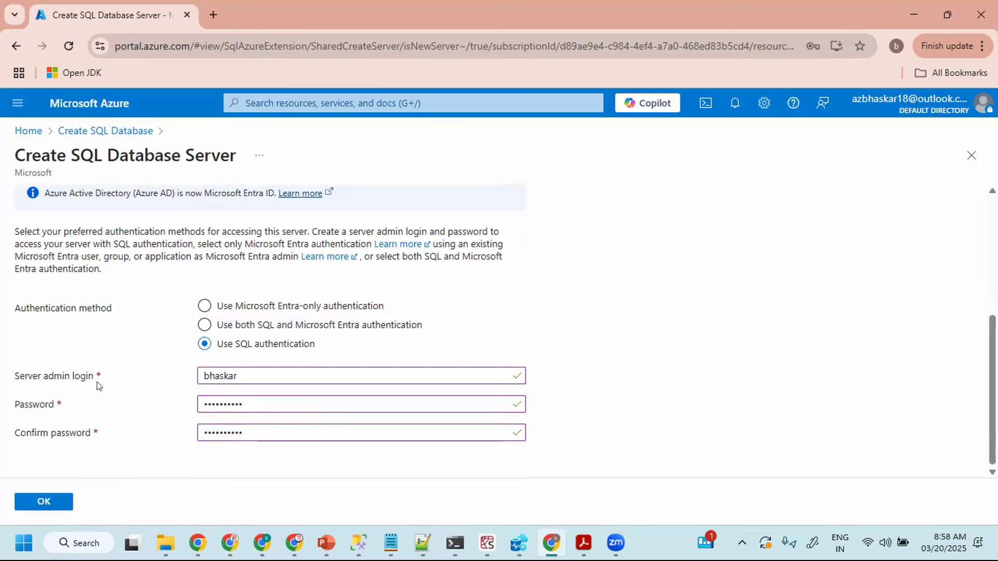
click(33, 504)
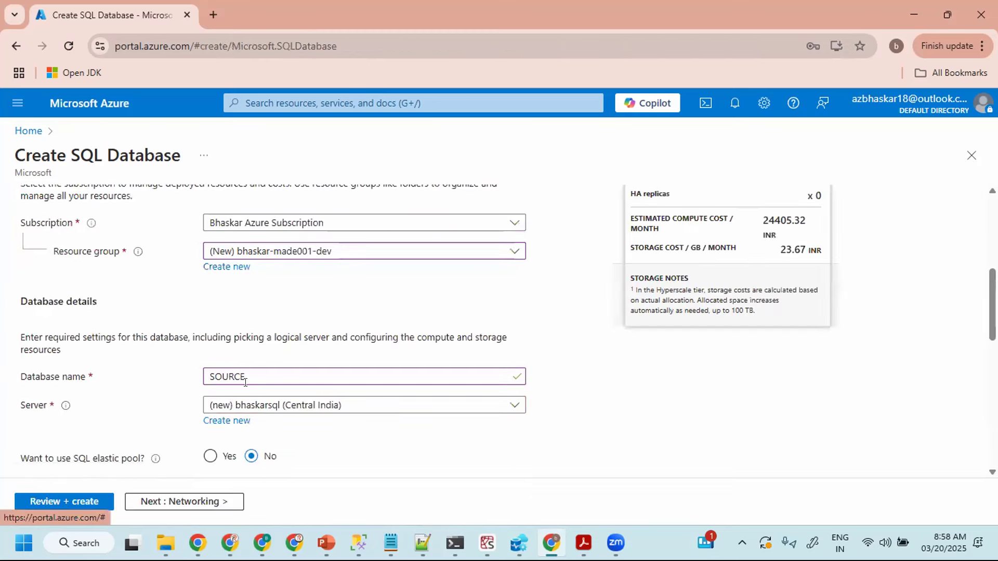
- Set the database's workload environment to Development
scroll(144, 409, down, 2)
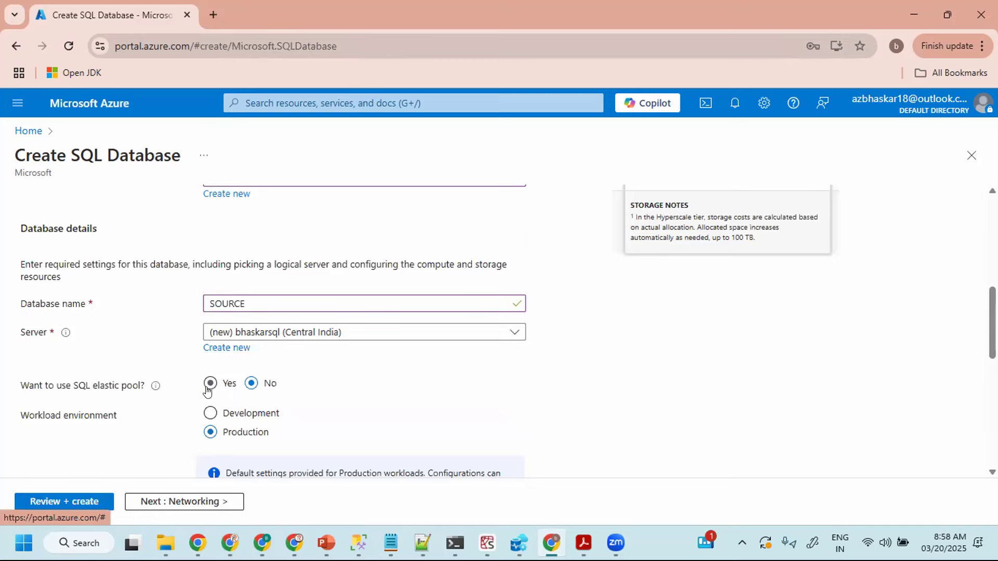
click(210, 415)
scroll(254, 379, down, 3)
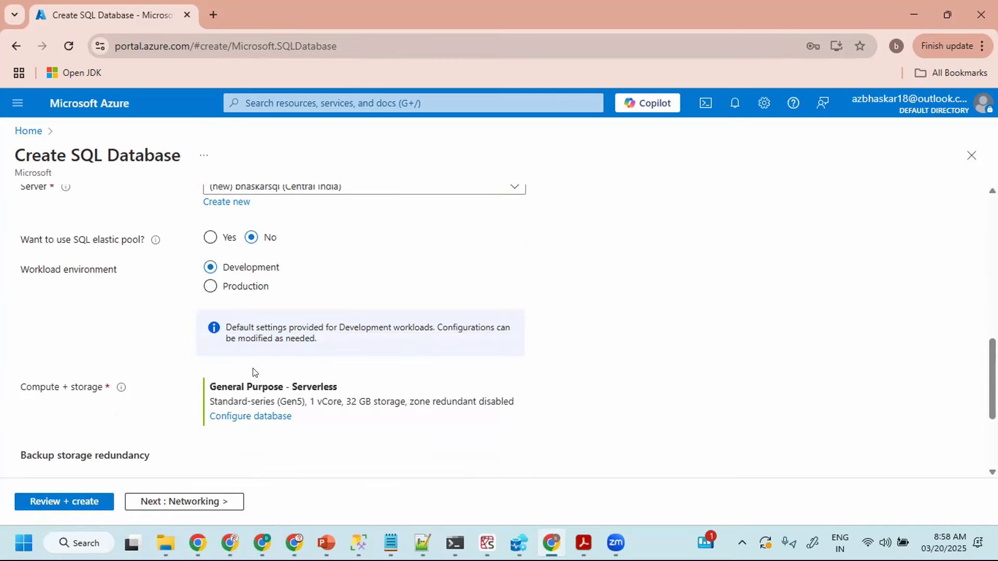
- Configure the database's compute and storage with the Basic service tier, check the estimated monthly cost, and apply the configuration
click(225, 416)
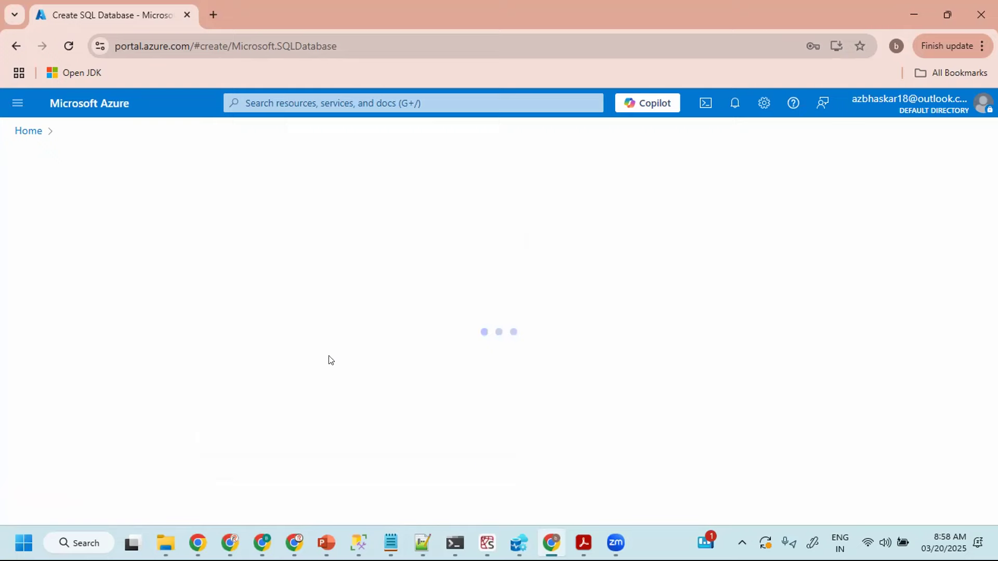
click(278, 378)
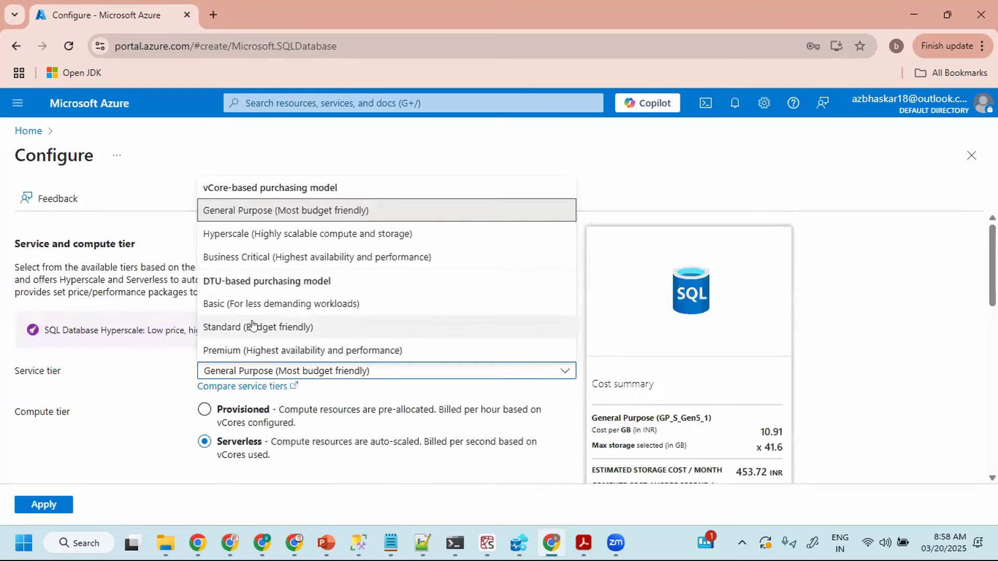
click(312, 304)
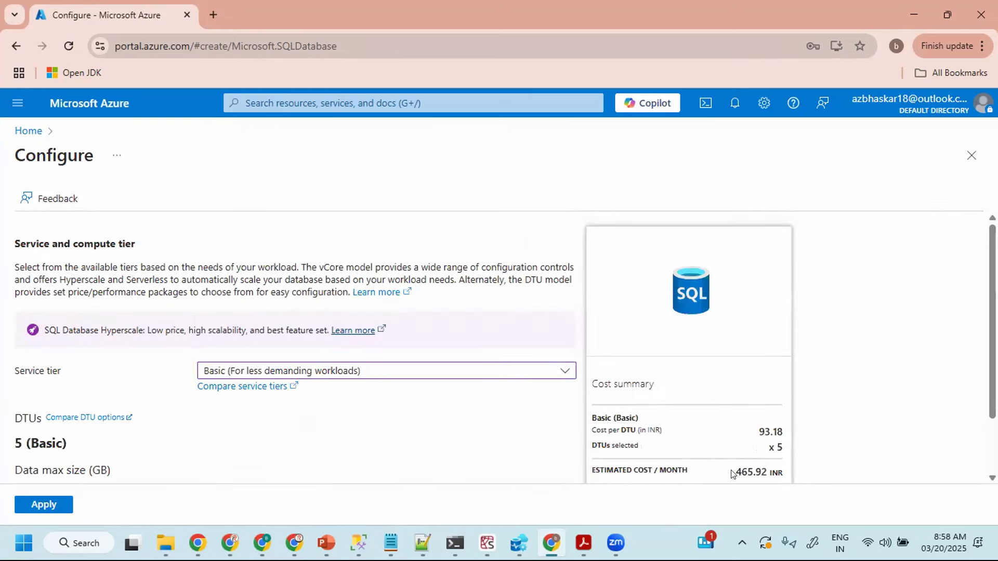
drag(735, 473, 768, 474)
scroll(769, 475, down, 2)
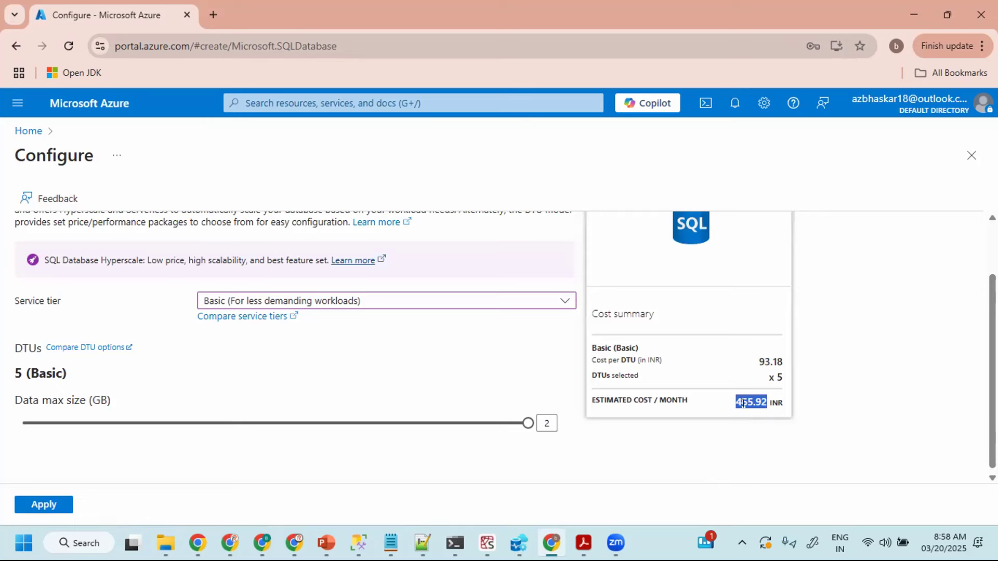
click(715, 379)
double_click(737, 402)
click(51, 504)
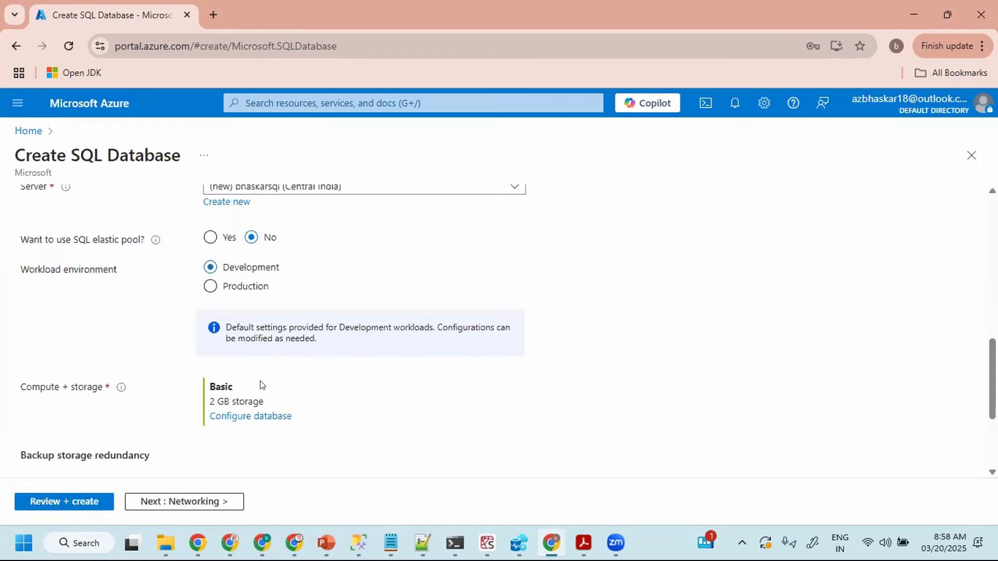
- Review the remaining basic settings, proceed to the networking settings, and set the connectivity method to Public endpoint
scroll(309, 335, up, 1)
scroll(312, 338, down, 3)
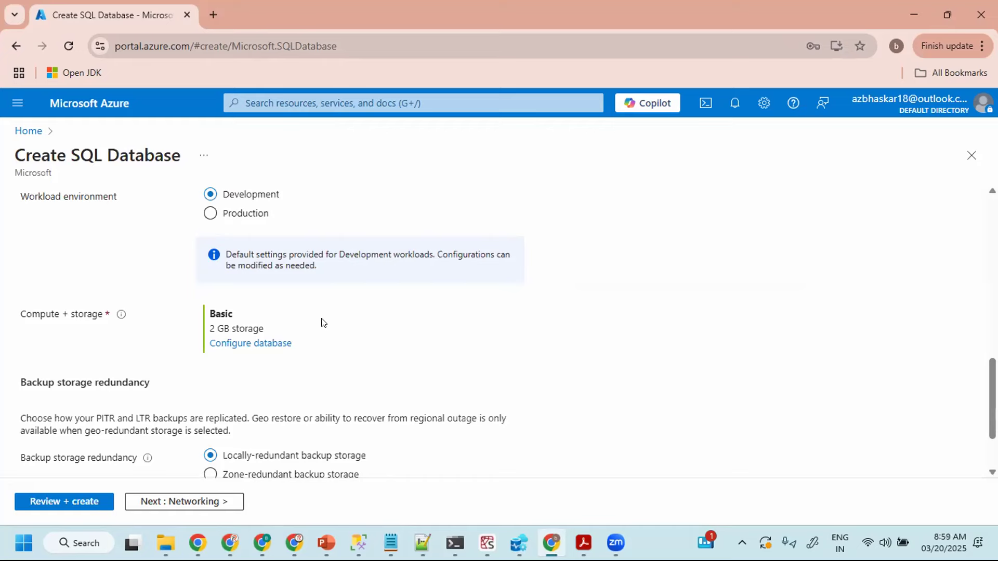
scroll(311, 337, down, 2)
click(166, 499)
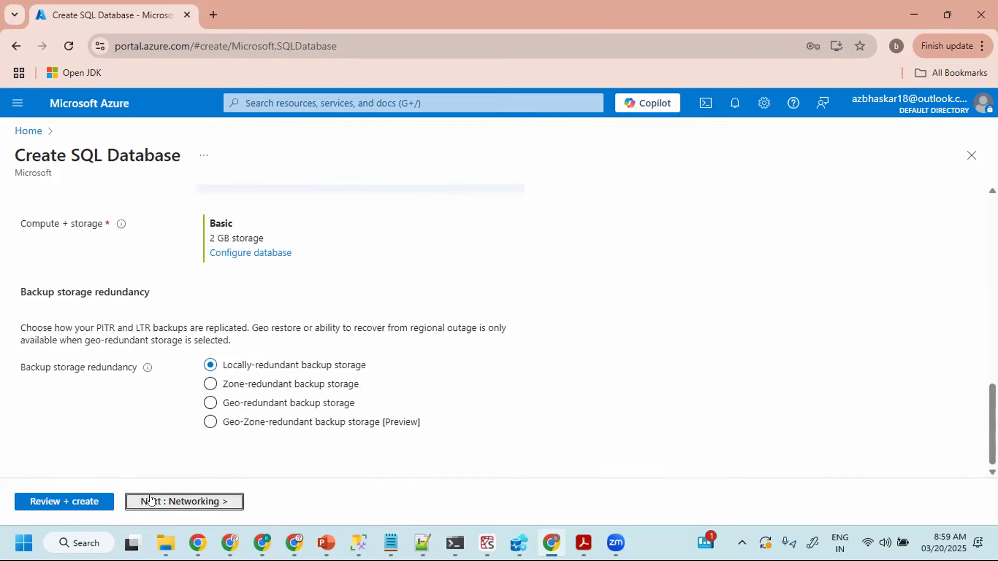
click(209, 360)
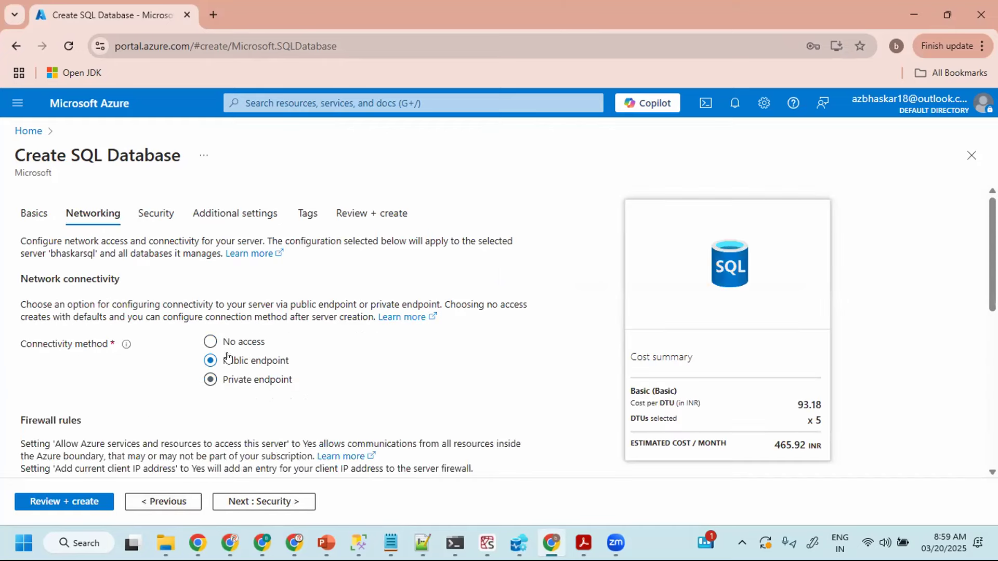
- Sketch an ADF-to-database diagram over the firewall rules, underline the Azure services and client IP settings, and clear the annotations
scroll(218, 364, down, 1)
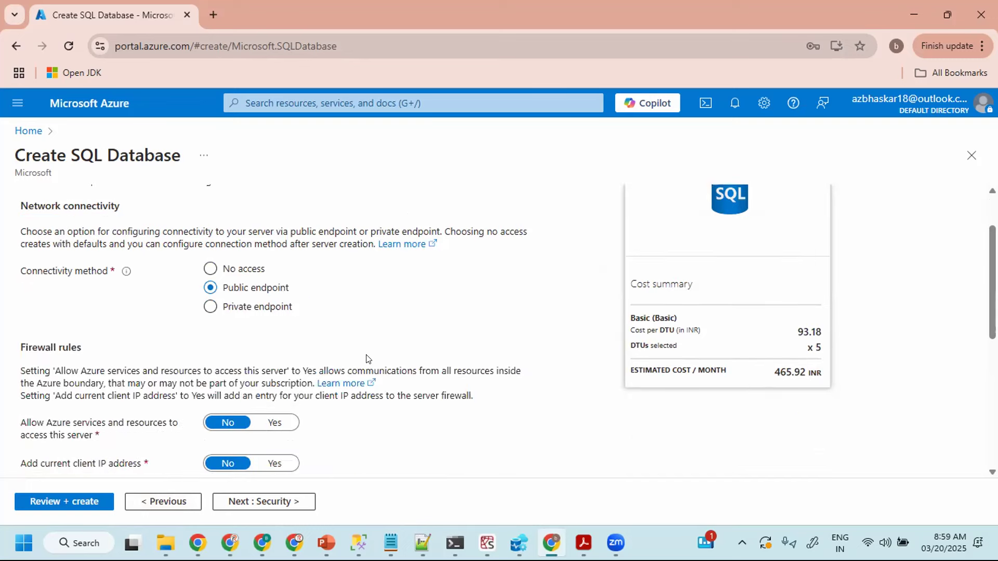
scroll(367, 358, down, 2)
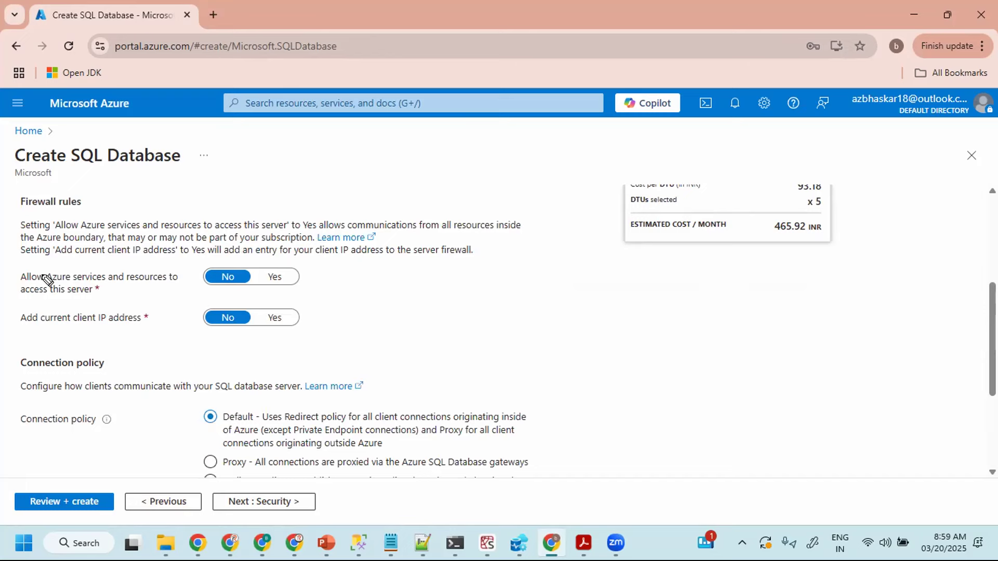
mouse_move(575, 315)
mouse_down()
mouse_move(597, 338)
mouse_move(660, 339)
mouse_move(699, 397)
mouse_move(662, 312)
mouse_up()
mouse_move(307, 267)
mouse_down()
mouse_move(297, 278)
mouse_move(297, 369)
mouse_up()
drag(394, 278, 379, 358)
drag(273, 359, 396, 357)
mouse_move(518, 343)
mouse_down()
mouse_move(397, 326)
mouse_move(414, 342)
mouse_up()
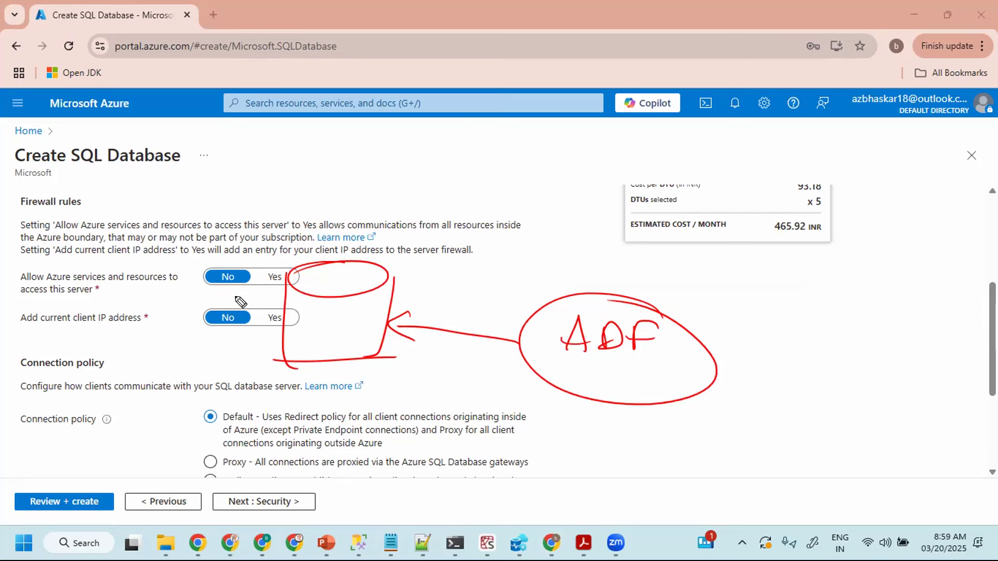
drag(267, 258, 323, 246)
drag(9, 285, 99, 288)
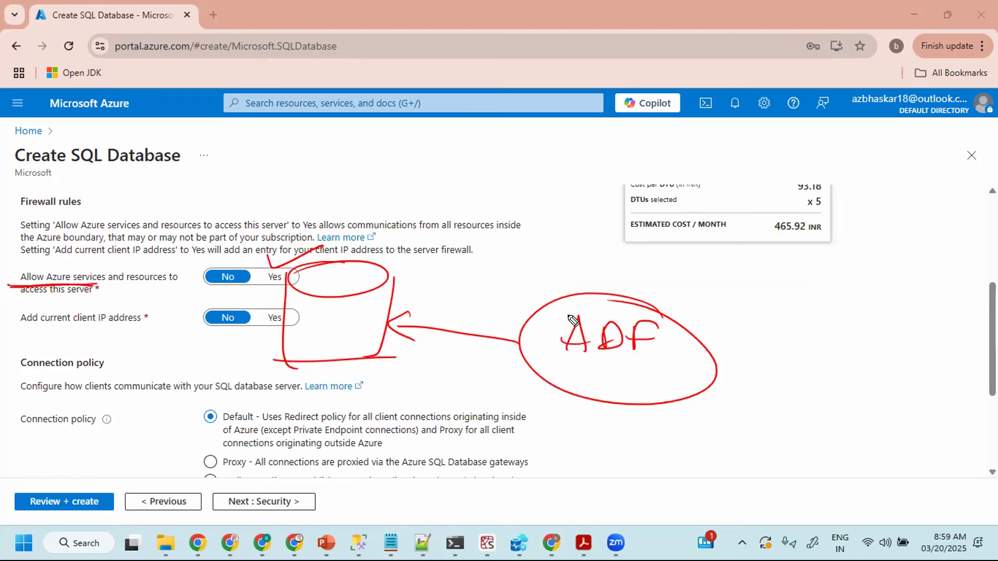
drag(591, 421, 576, 448)
mouse_move(601, 432)
mouse_down()
mouse_move(603, 465)
mouse_move(631, 453)
mouse_move(592, 496)
mouse_move(608, 483)
mouse_move(621, 483)
mouse_move(622, 497)
mouse_up()
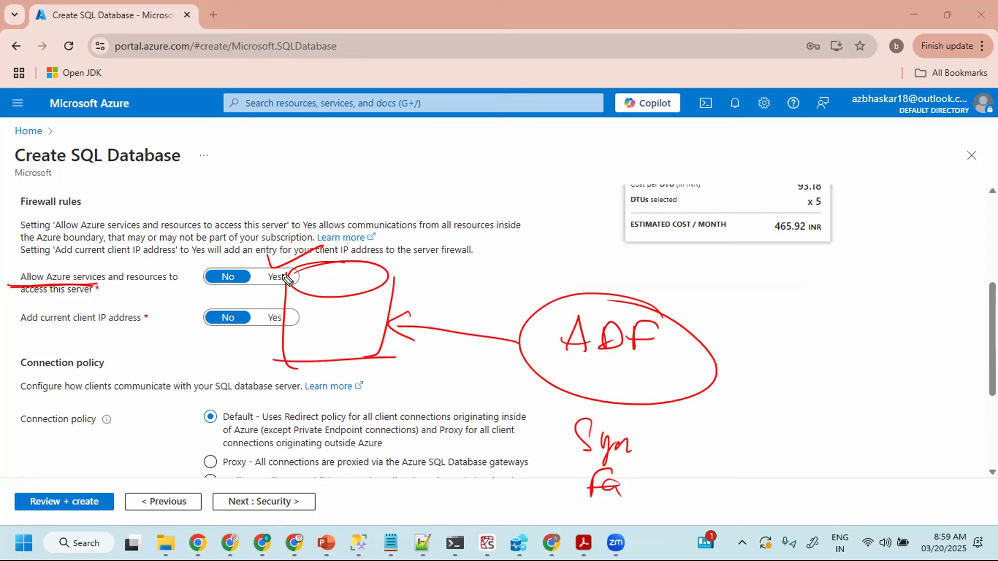
drag(270, 266, 319, 250)
mouse_move(38, 296)
mouse_down()
mouse_move(27, 294)
mouse_move(96, 296)
mouse_up()
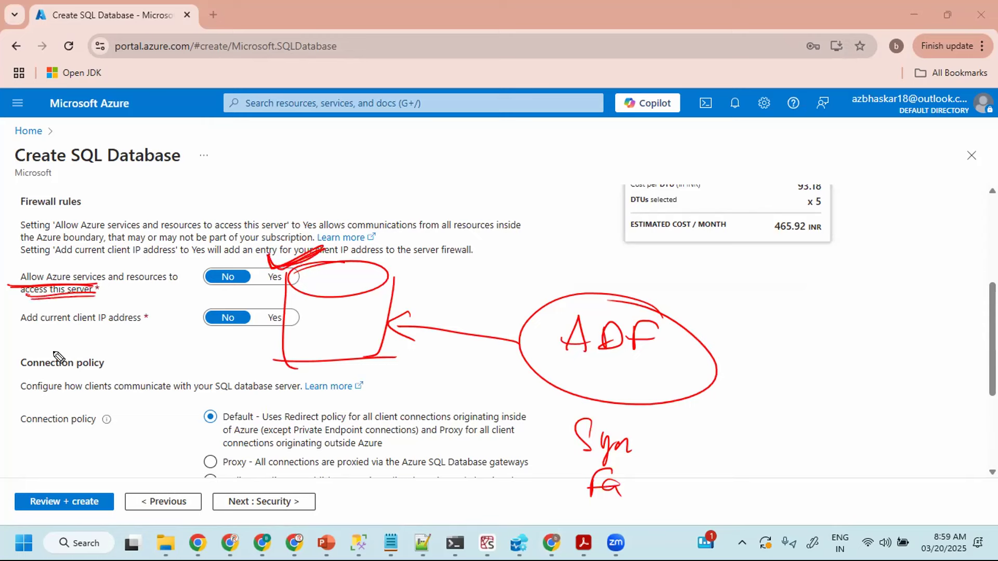
drag(37, 326, 127, 326)
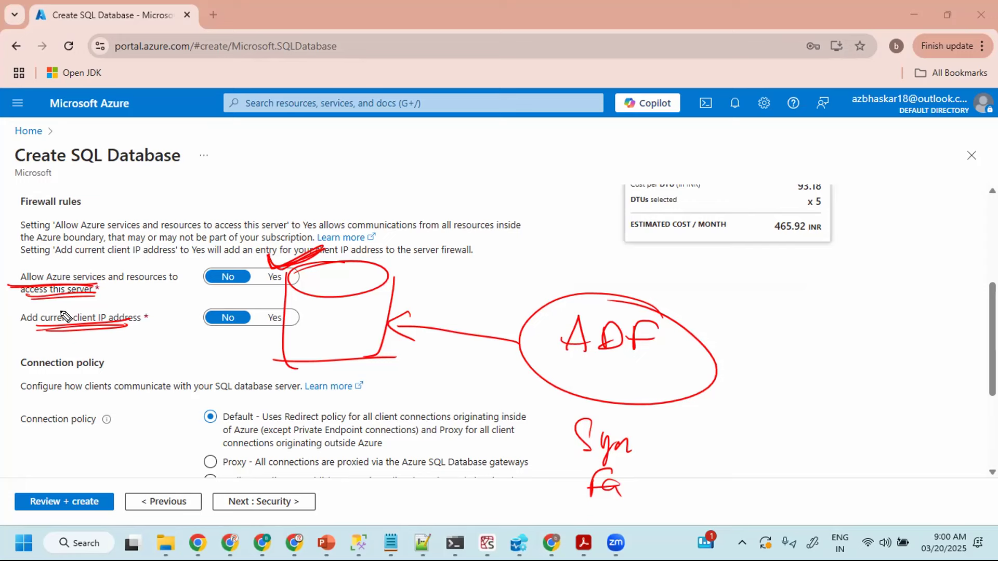
key(Escape)
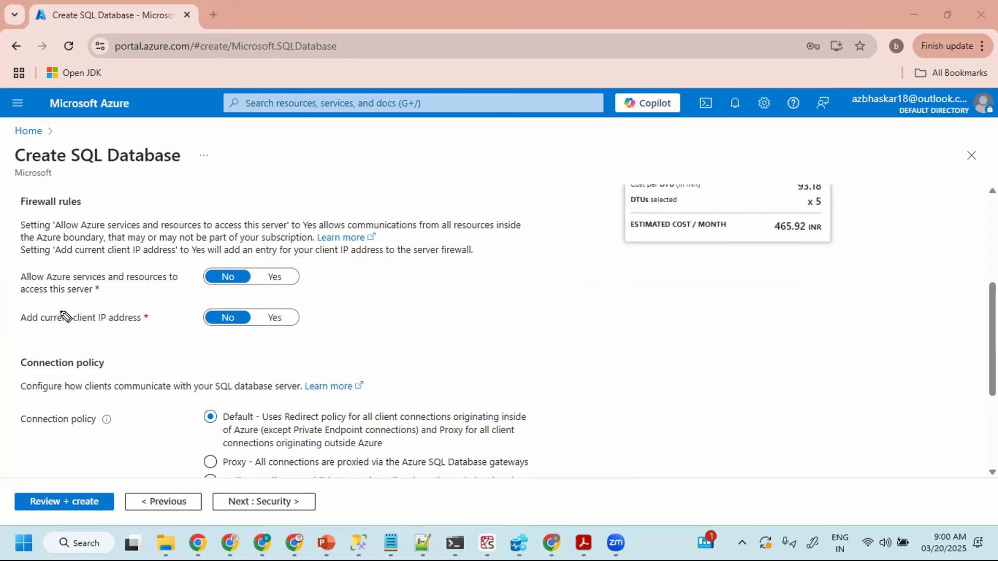
- Allow Azure services and resources to access the server, add the current client IP address, and review the connection policy
click(274, 277)
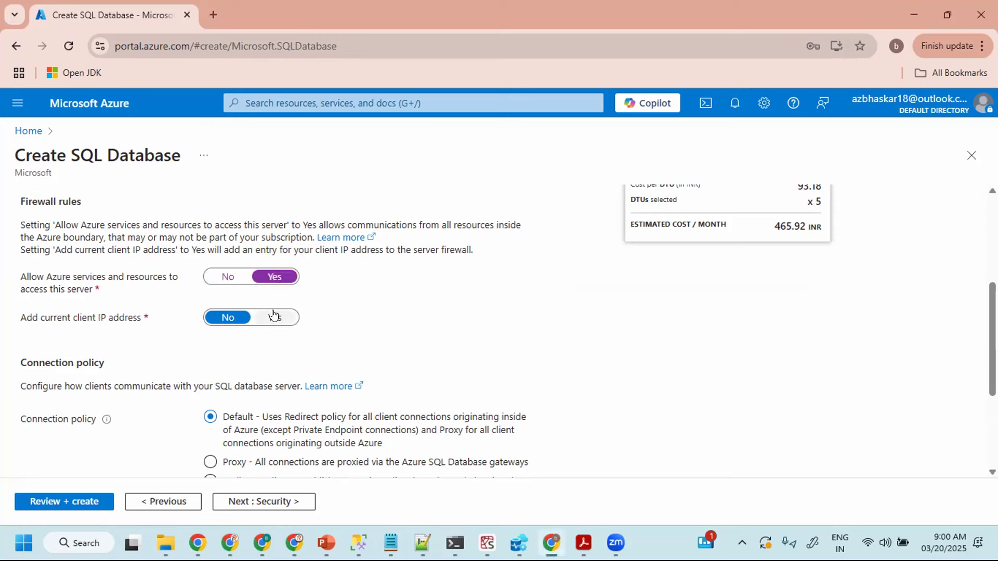
click(275, 318)
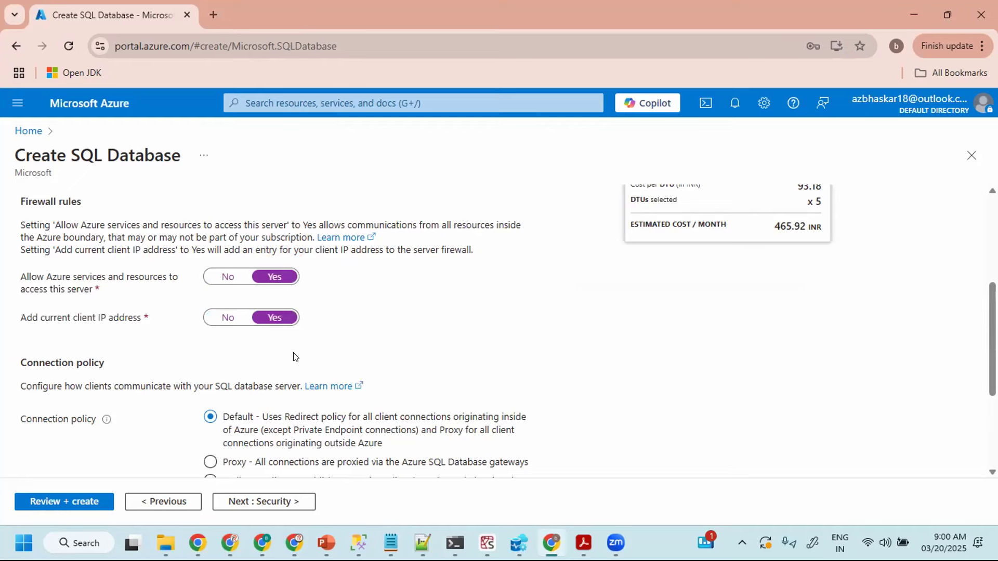
scroll(307, 349, down, 3)
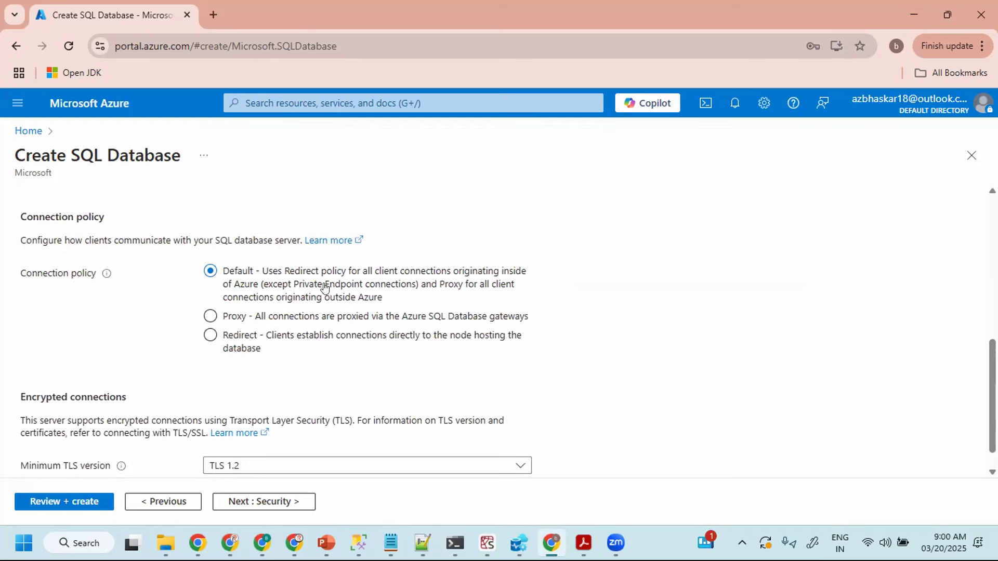
scroll(389, 243, up, 3)
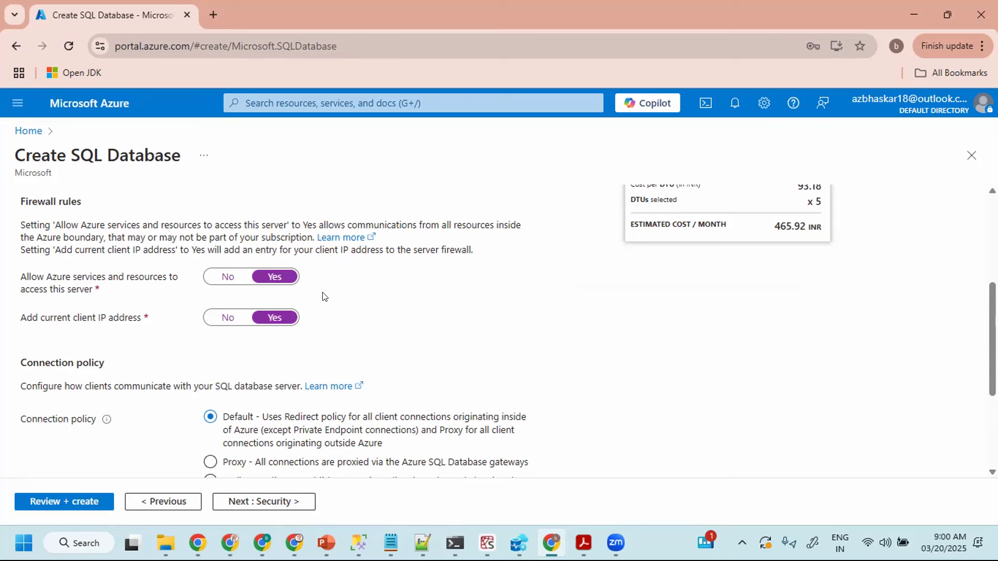
scroll(328, 299, down, 4)
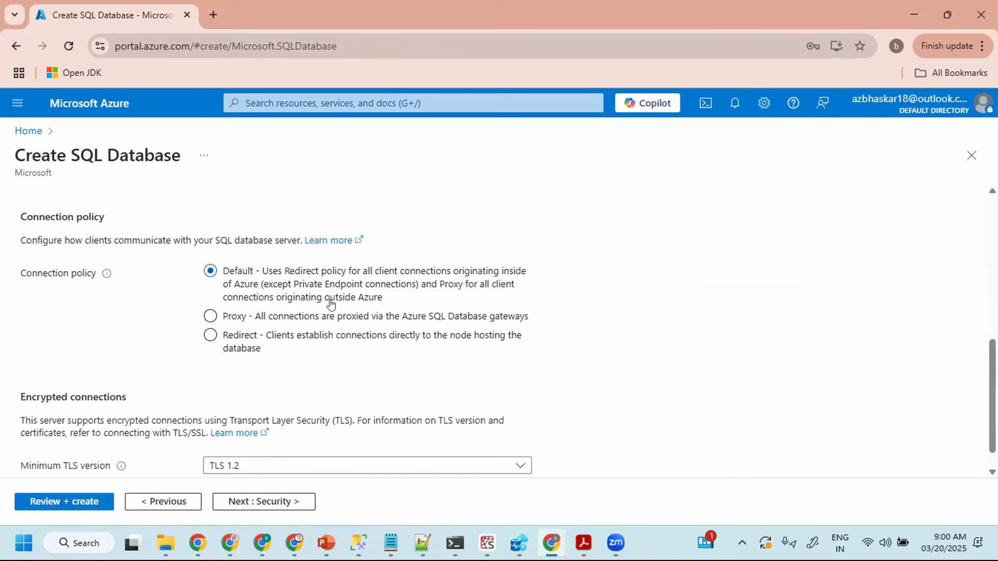
scroll(333, 301, up, 3)
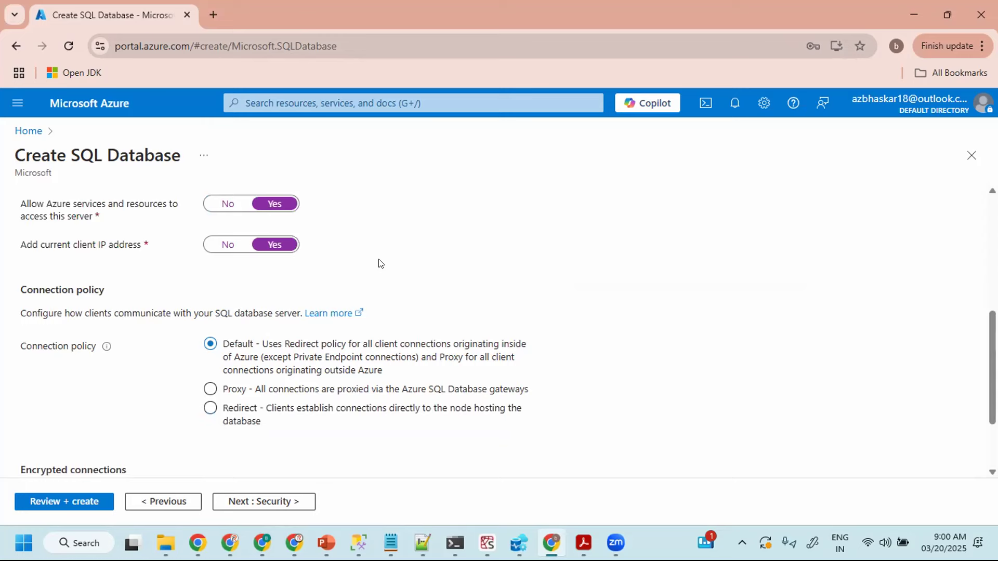
- Review the SQL database's configuration summary and create the database
click(74, 507)
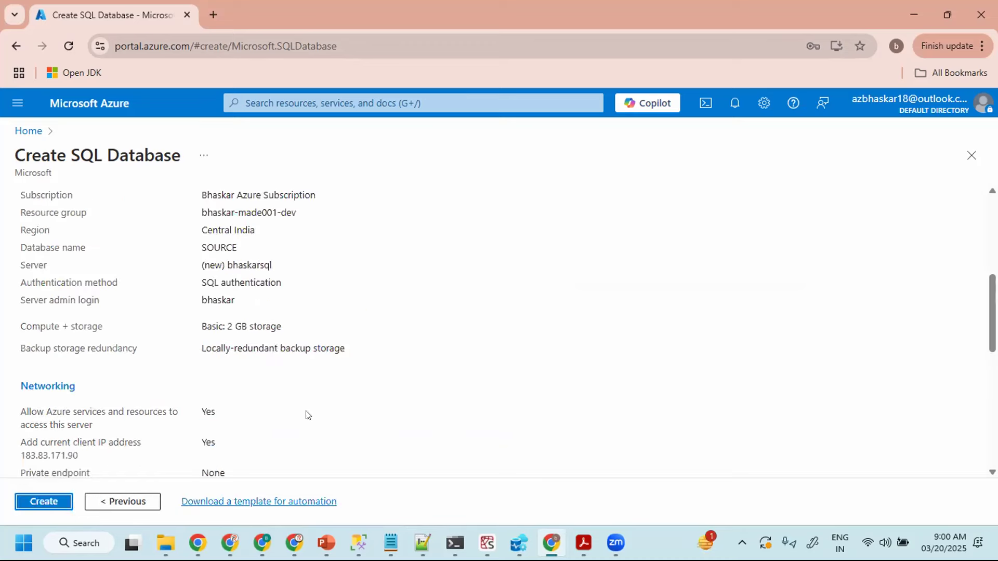
scroll(351, 355, down, 4)
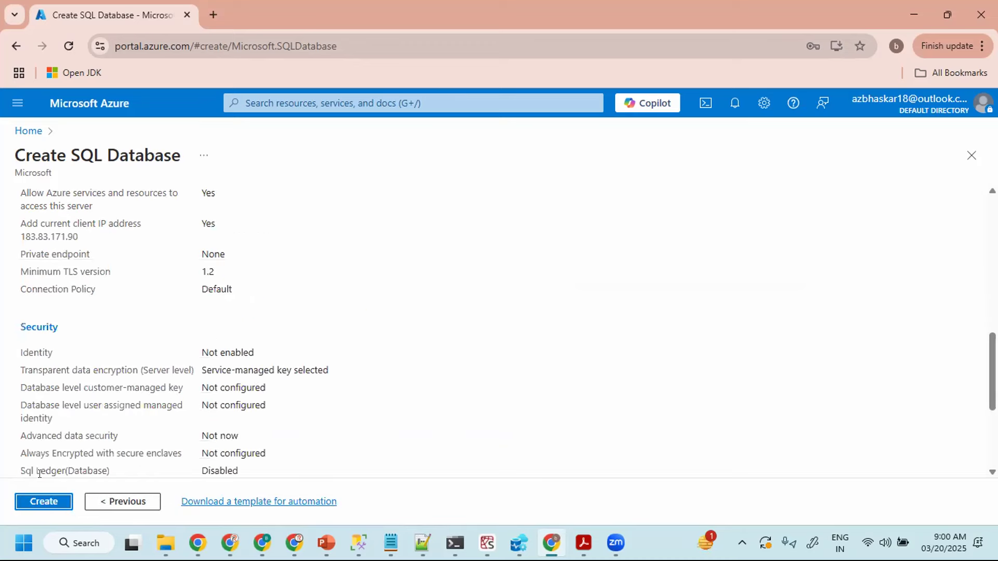
click(42, 502)
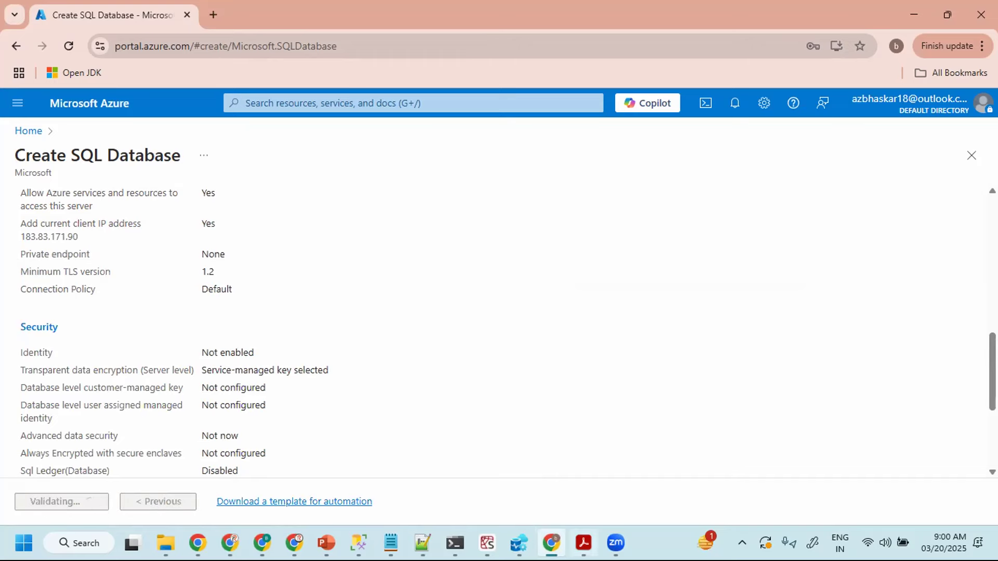
- Check the Azure SQL-to-ADLS Gen2 use case diagram in Acrobat and return to the deployment overview in Chrome
click(583, 542)
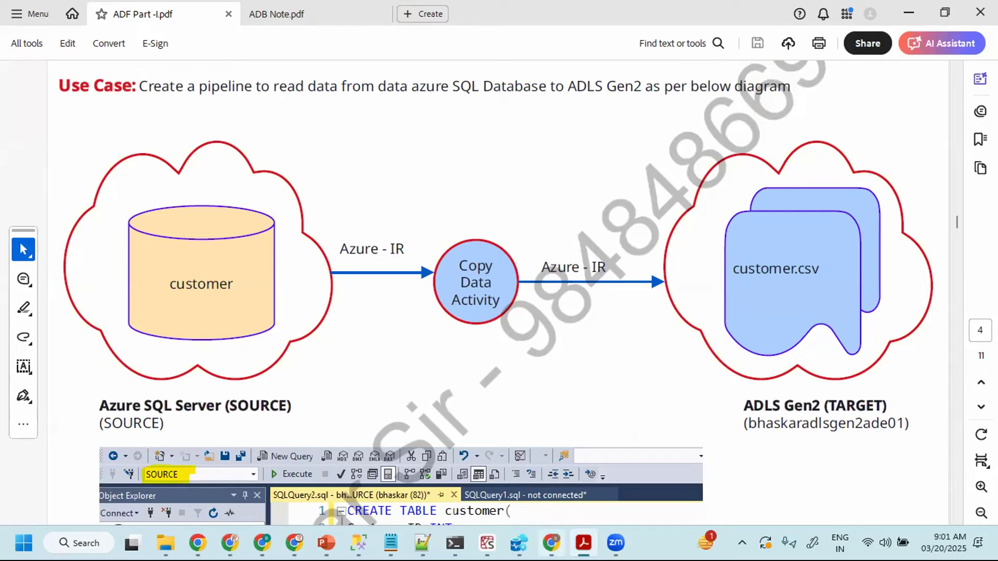
mouse_move(551, 542)
click(598, 445)
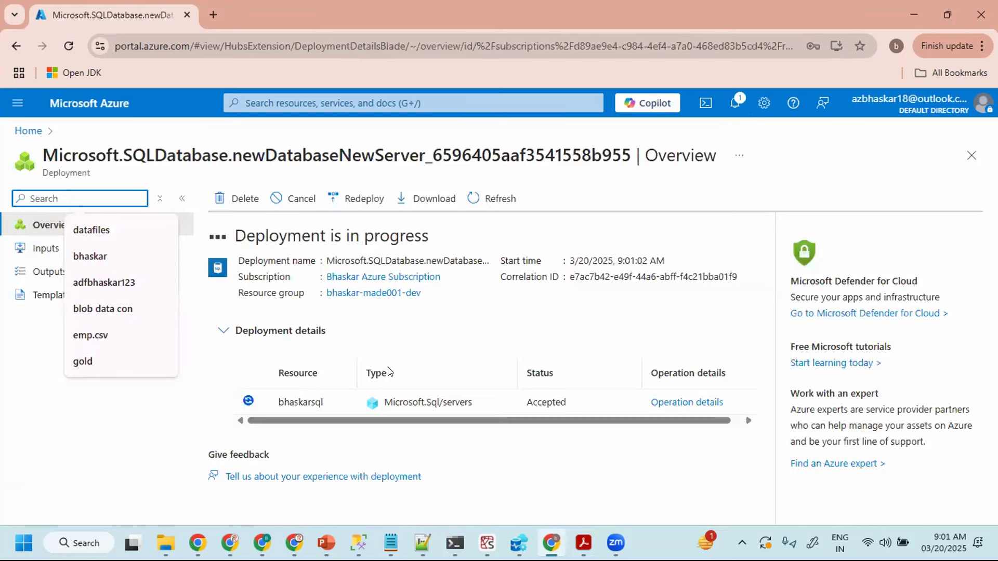
click(118, 465)
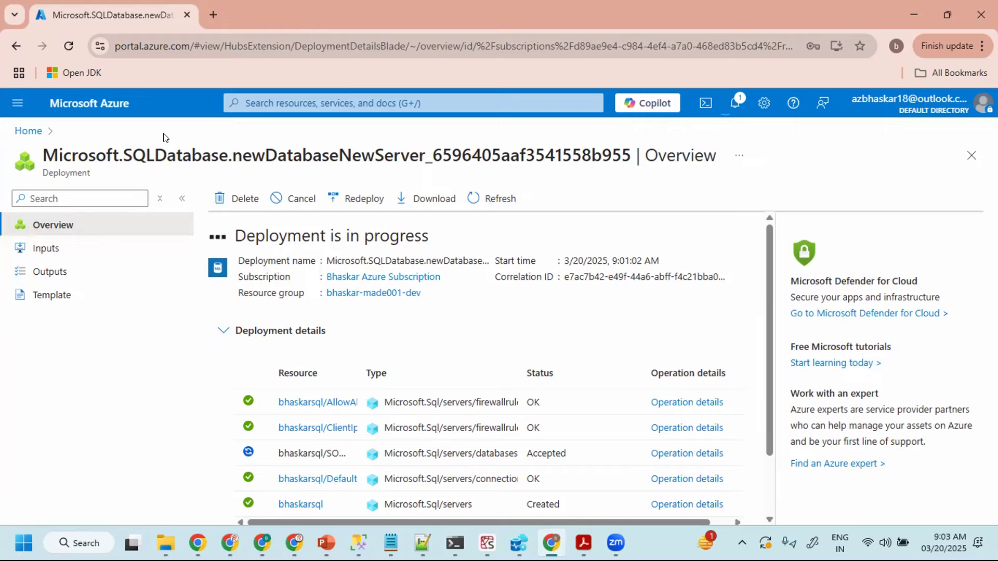
- Open the Azure portal home page in a new browser tab while checking the database deployment's progress in the original tab
click(213, 16)
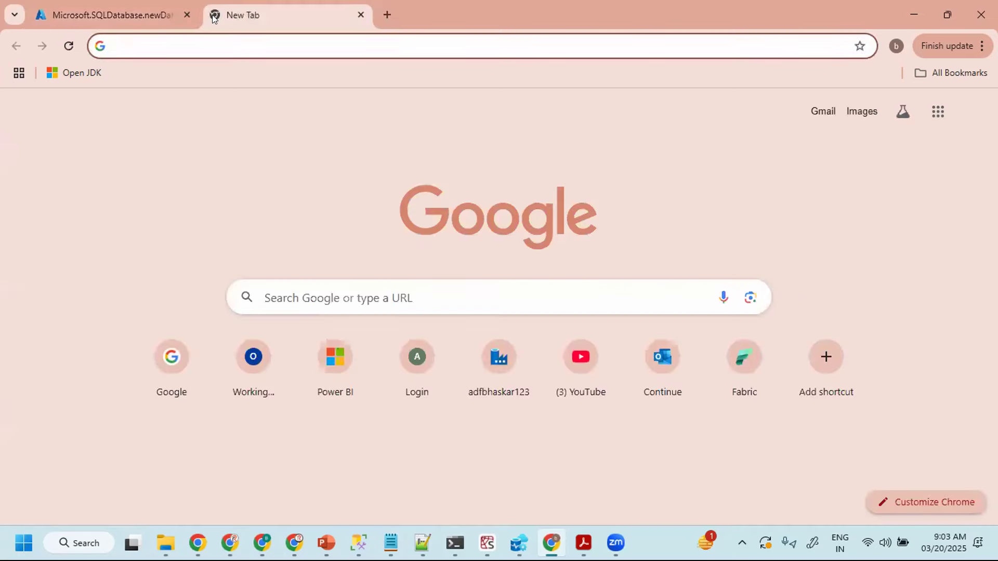
text(port)
key(Return)
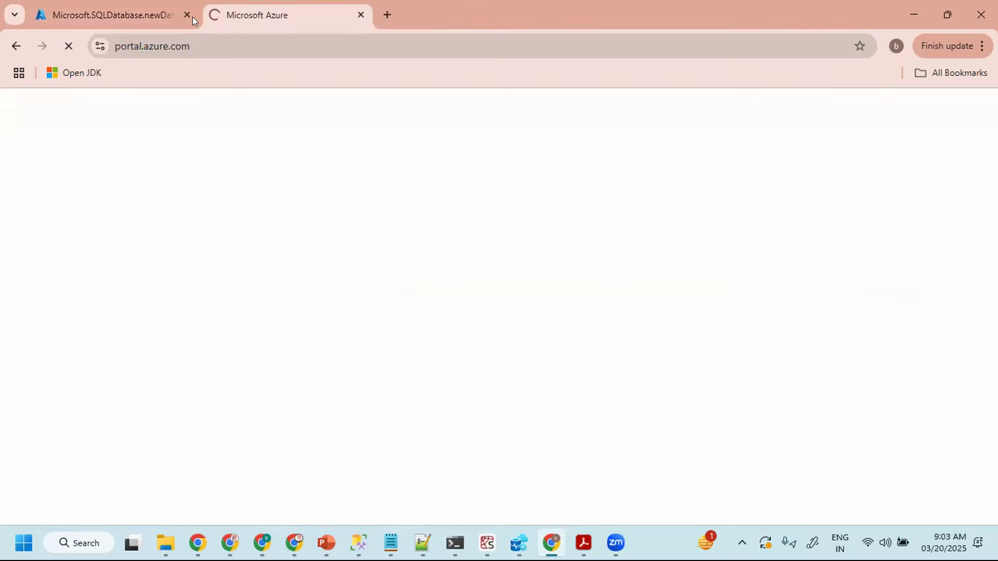
click(95, 12)
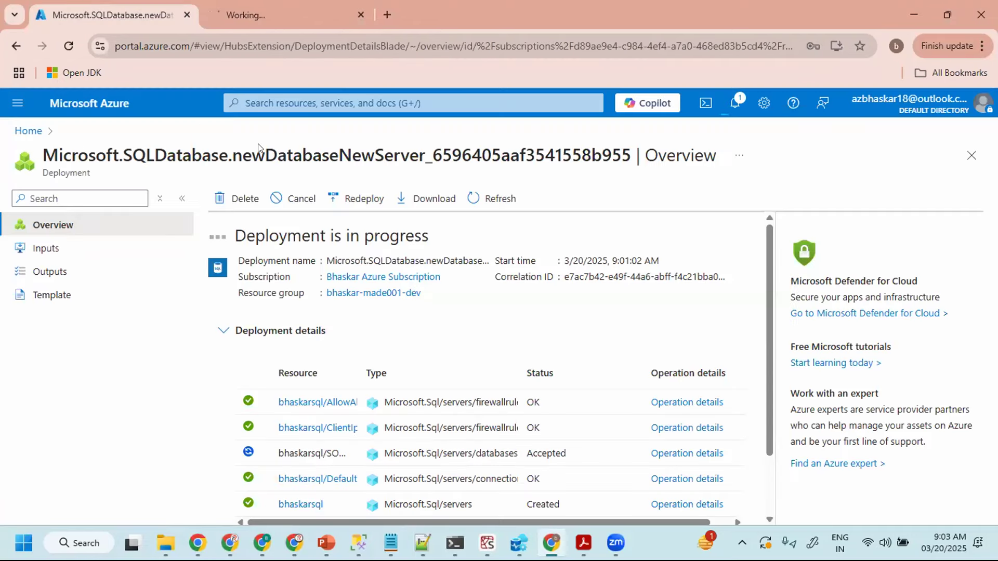
click(269, 4)
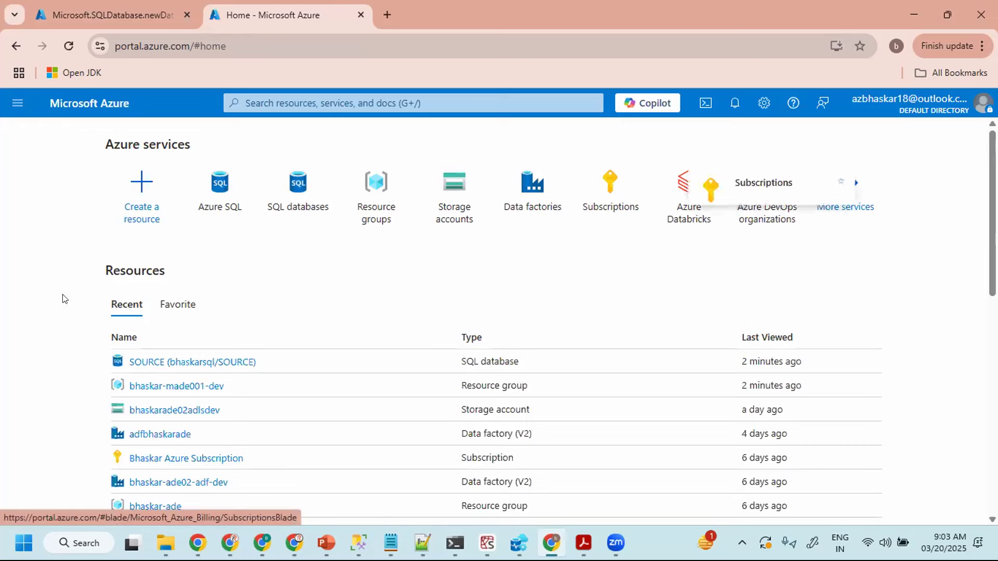
- Open the overview of the Azure subscription from the list of subscriptions
click(610, 194)
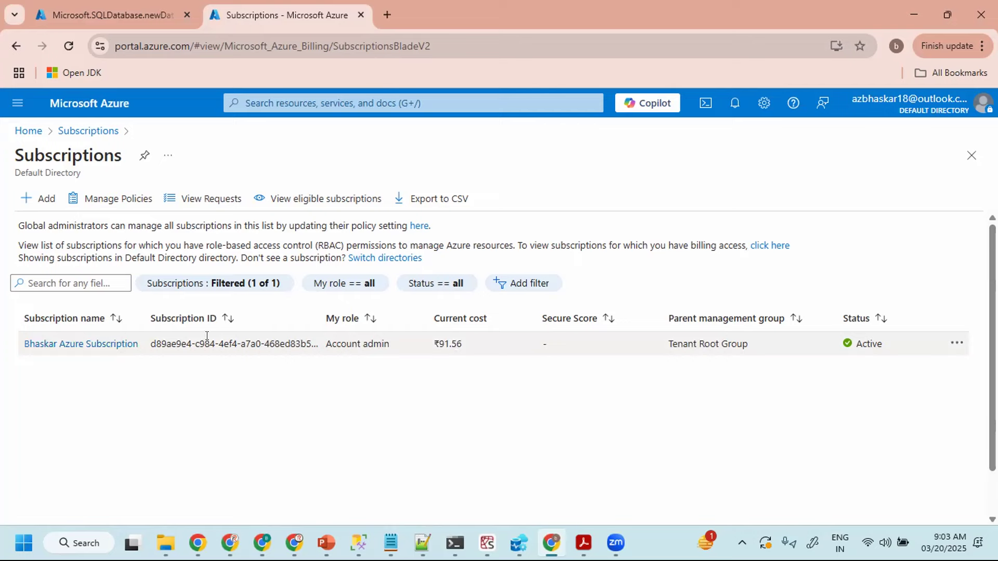
click(87, 344)
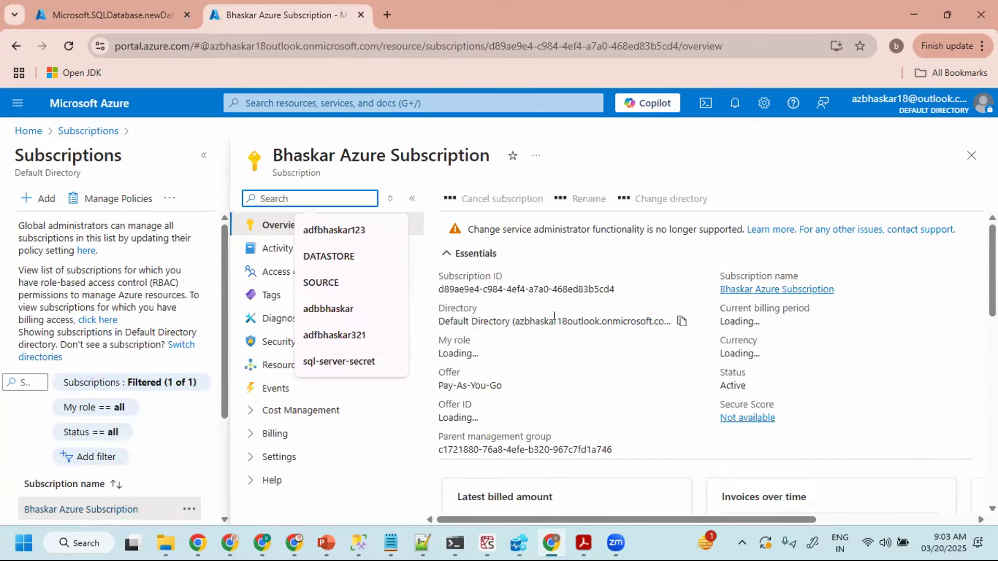
scroll(180, 272, down, 3)
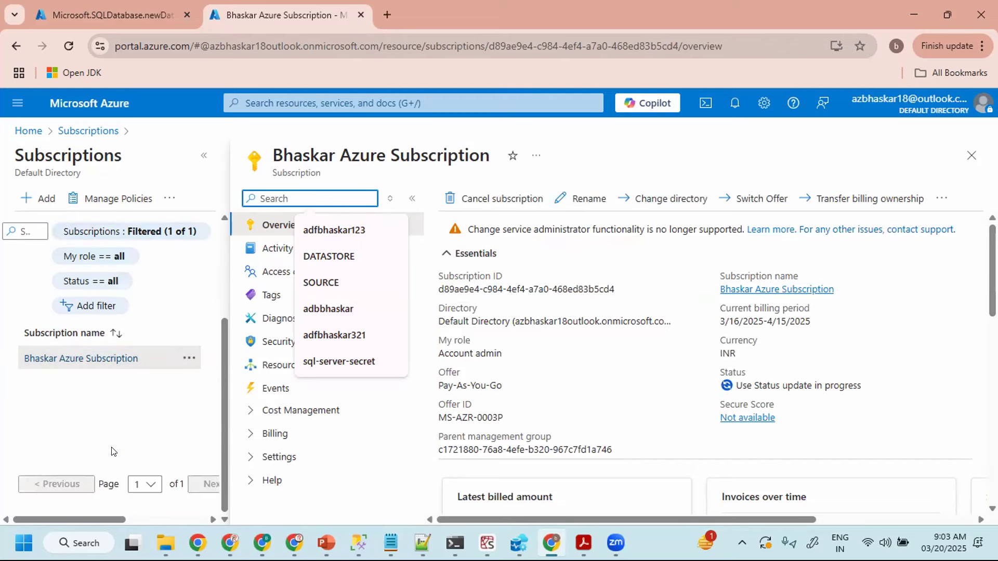
- Find the subscription's rename option, open the subscription name for editing, and select the entire name
click(448, 151)
double_click(449, 151)
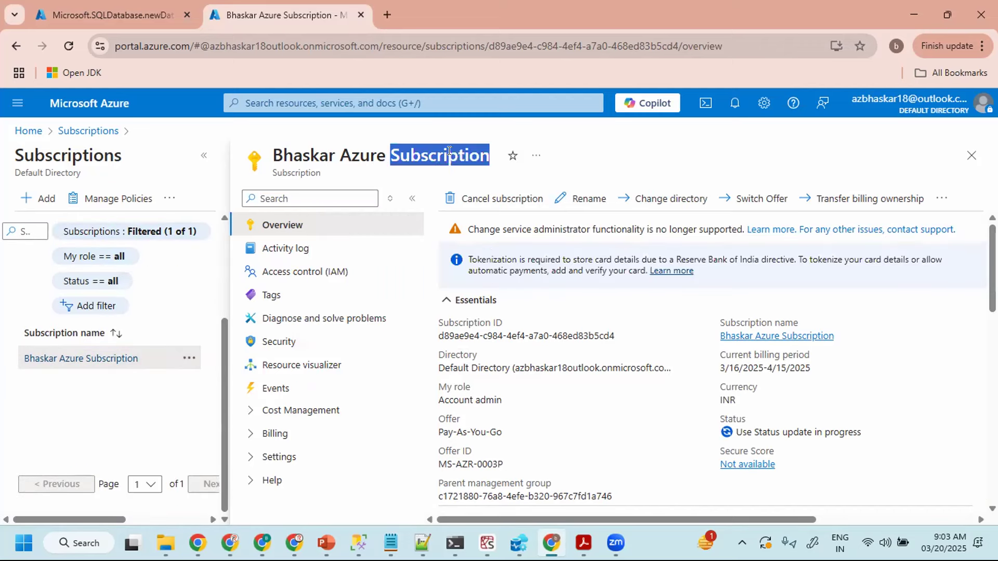
click(535, 156)
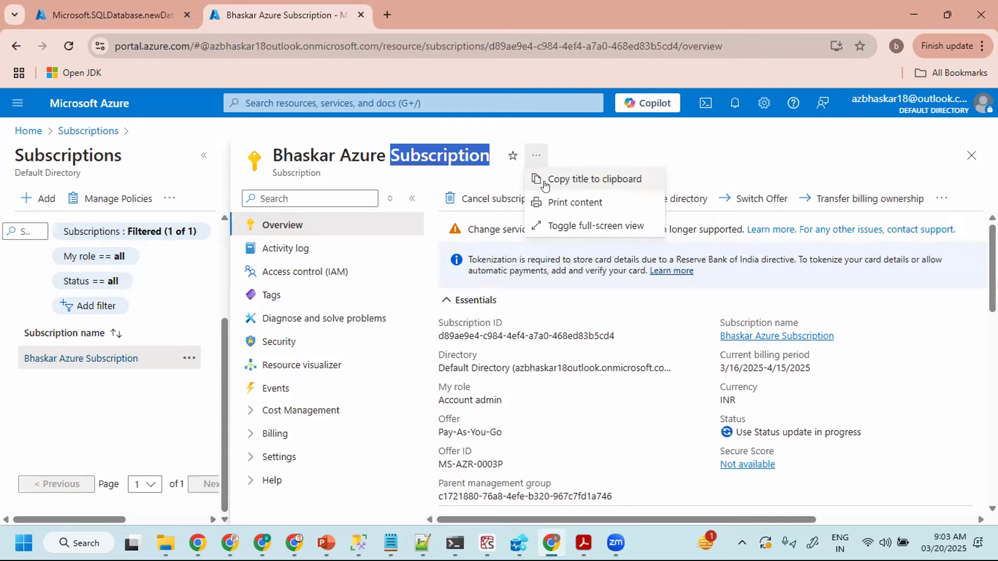
click(601, 130)
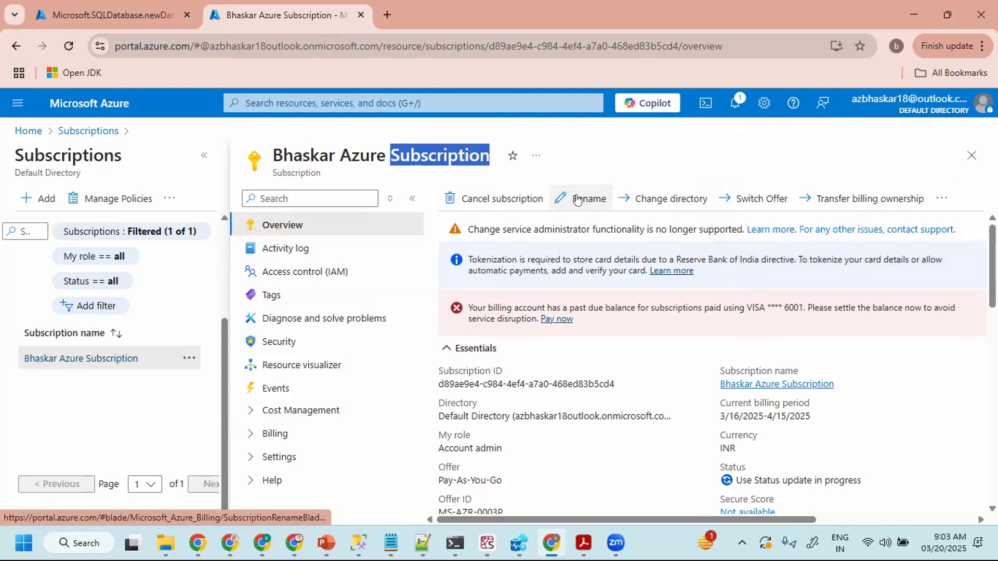
click(576, 198)
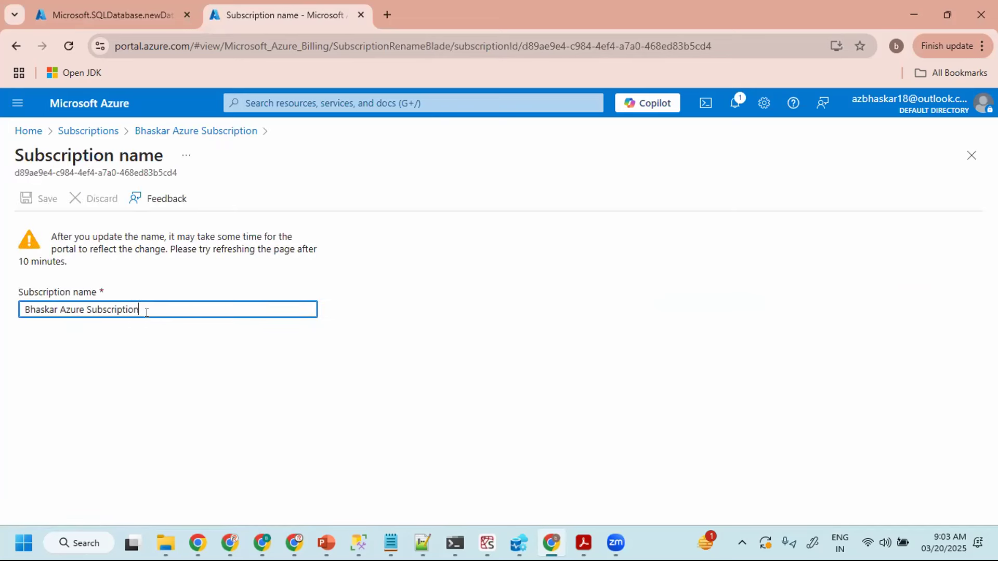
drag(146, 313, 3, 305)
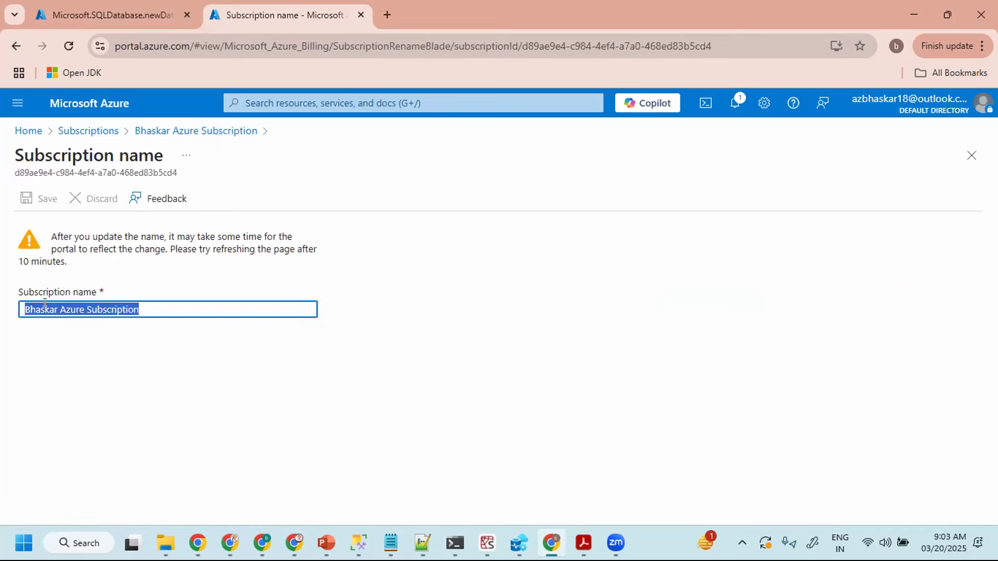
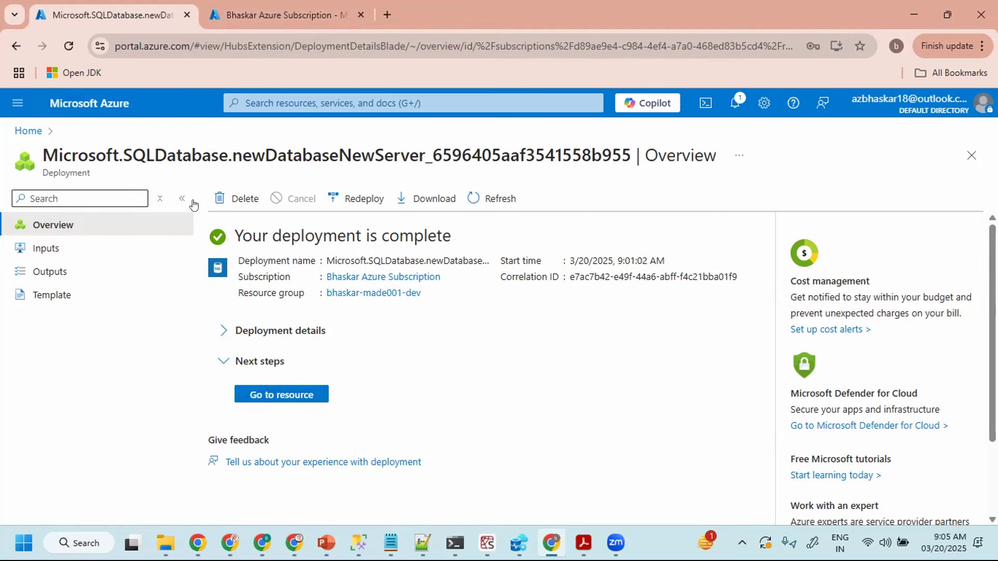
- Open the deployed SOURCE database's overview, check the use case diagram in Acrobat, and return to the portal in Chrome
click(266, 397)
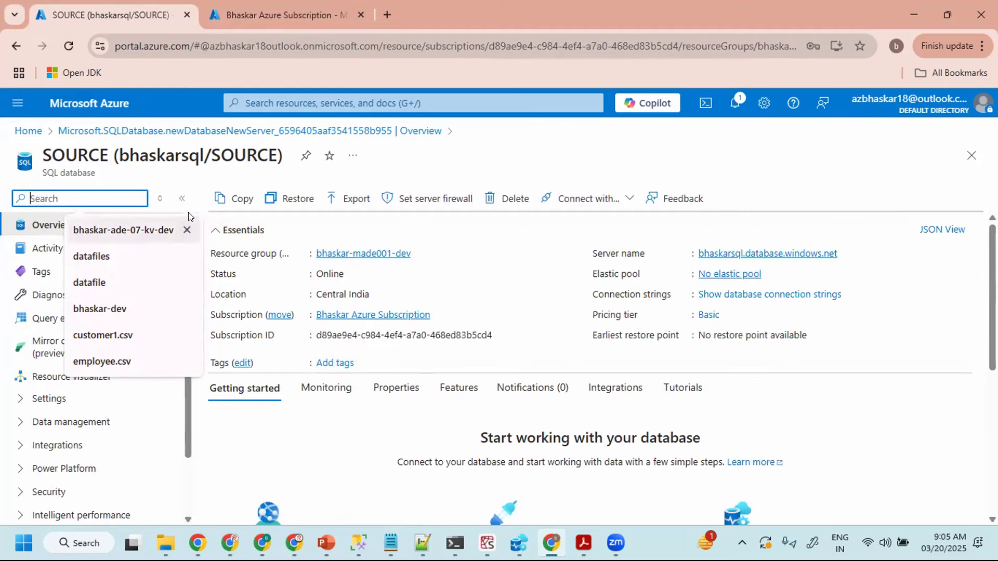
click(583, 542)
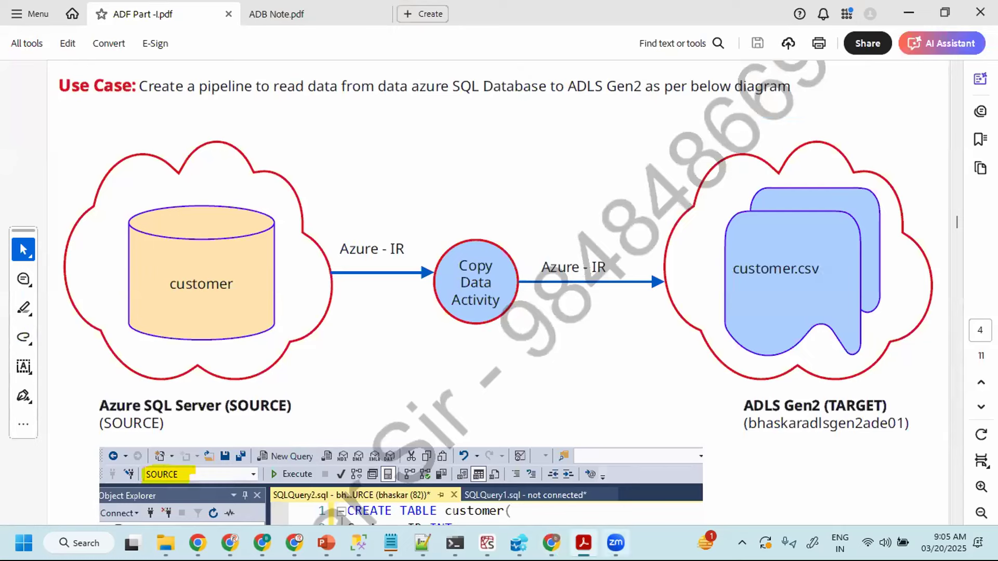
mouse_move(615, 543)
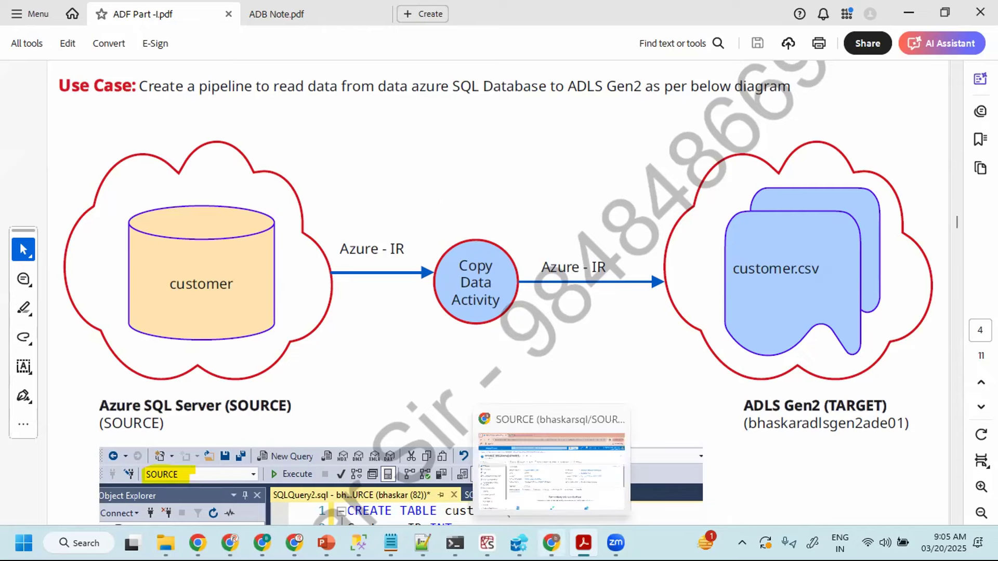
click(550, 543)
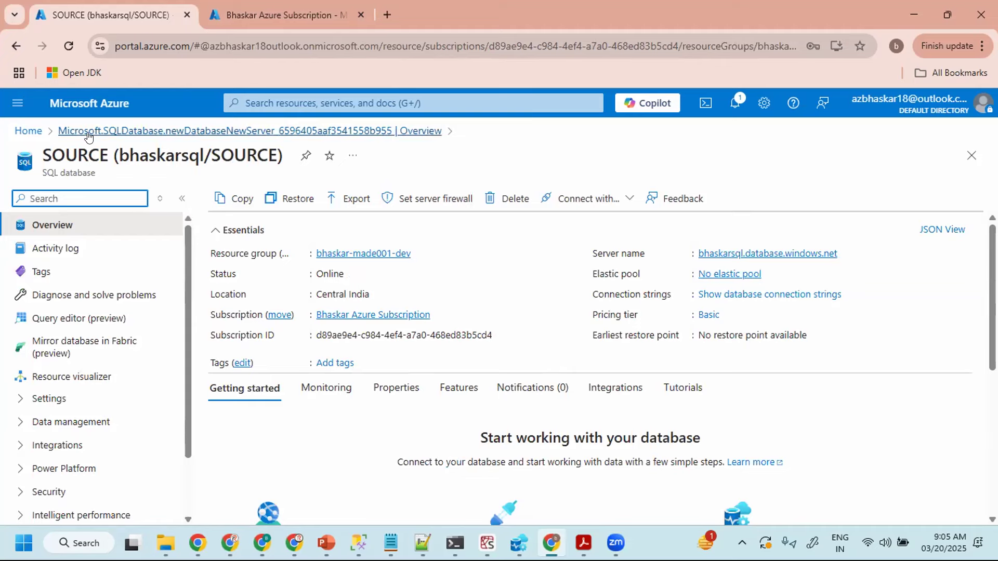
- Find the Storage accounts service from the portal home page and open the form for creating a storage account
click(23, 133)
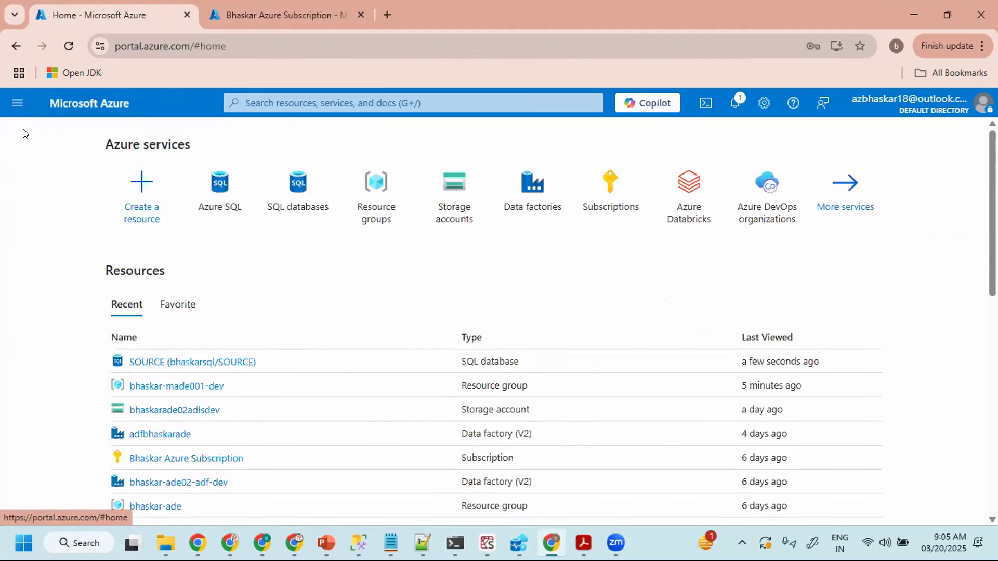
click(326, 101)
text(storage)
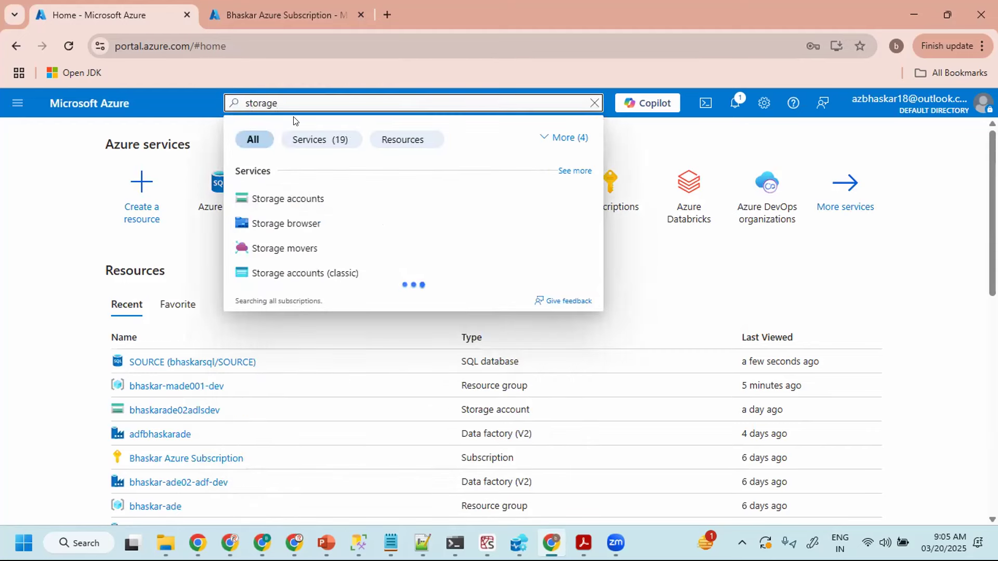
click(307, 198)
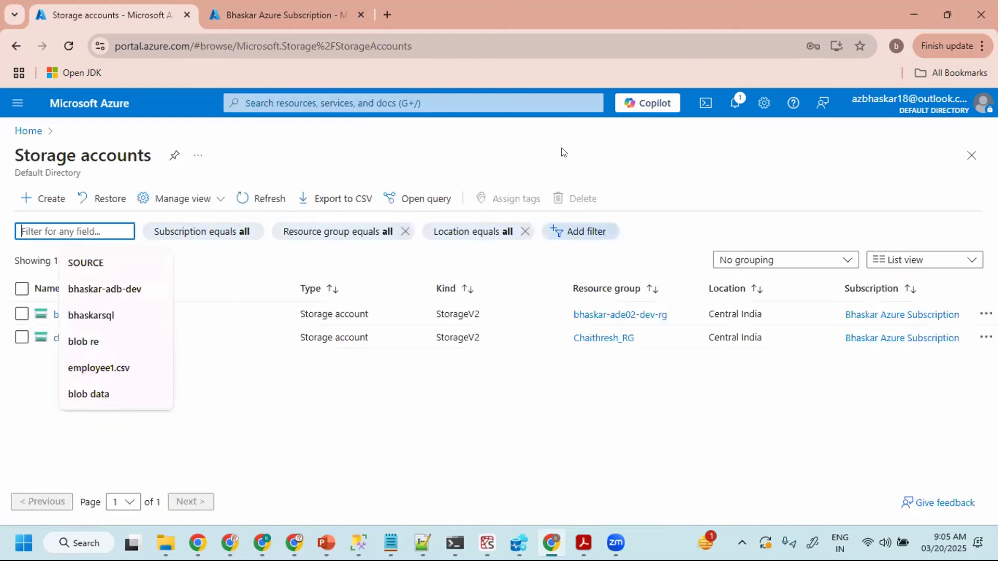
click(298, 437)
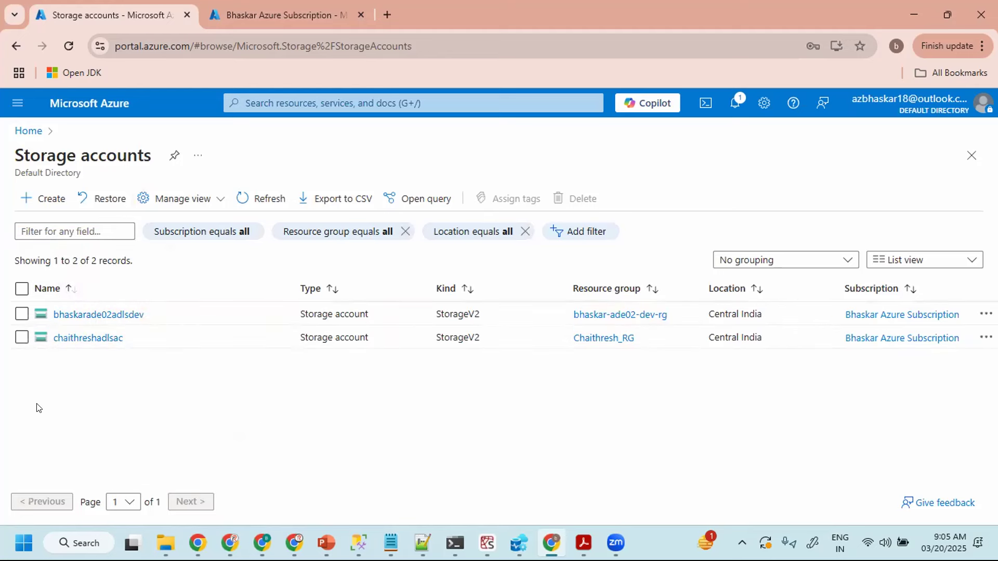
click(43, 207)
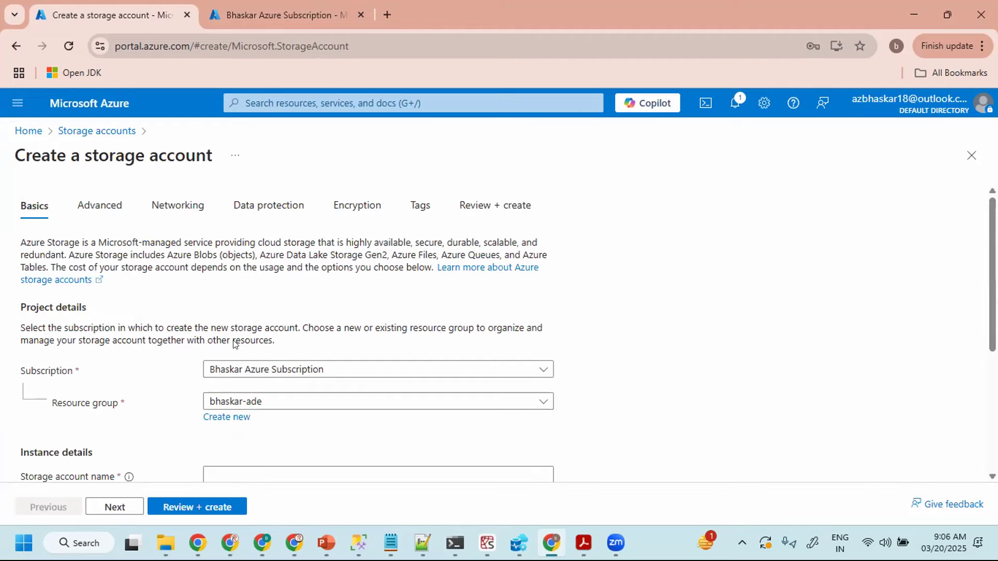
- Select bhaskar-made-001 as the resource group for the new storage account
scroll(233, 343, down, 3)
click(250, 261)
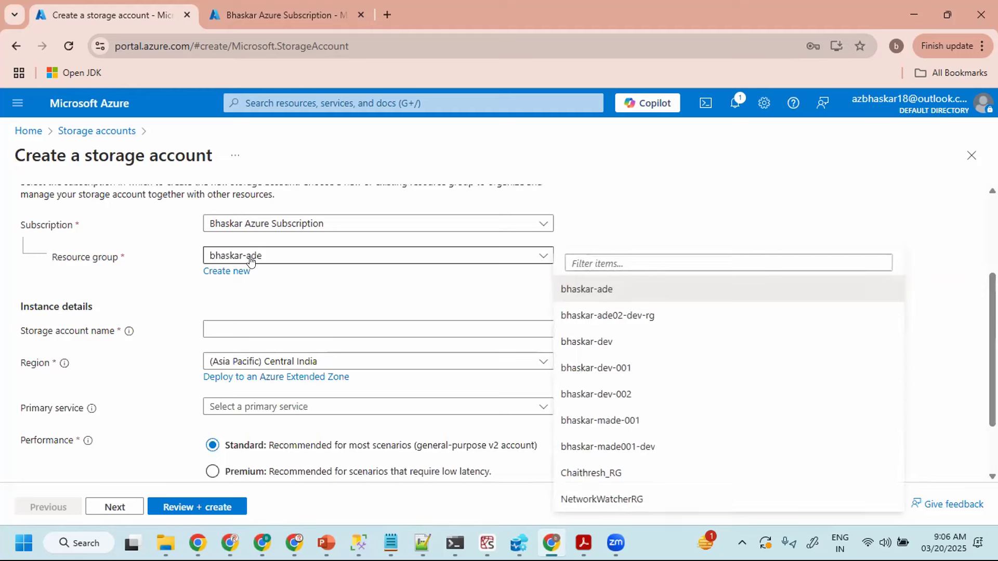
click(613, 426)
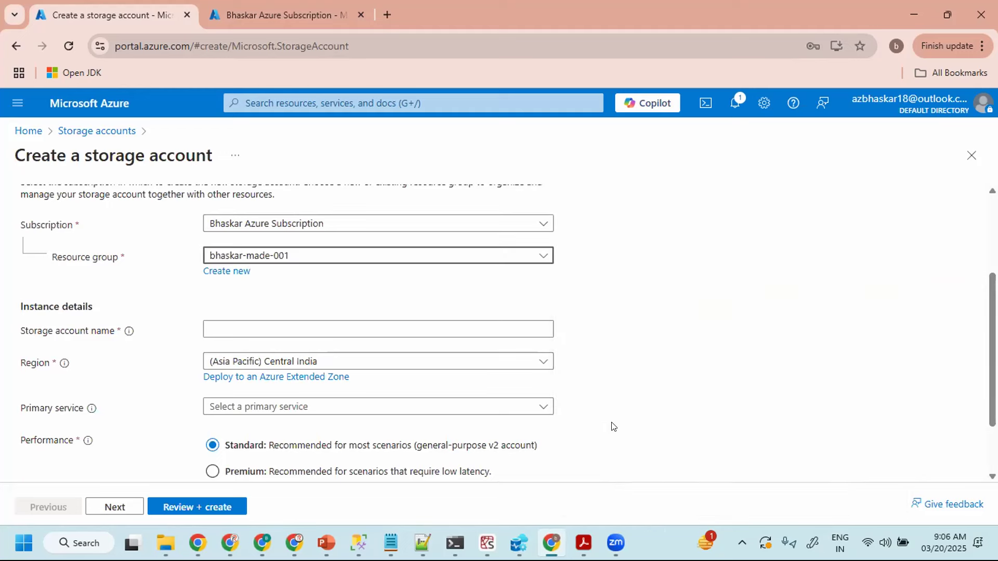
- Name the storage account bhaskarmadeadlsgen2
click(228, 326)
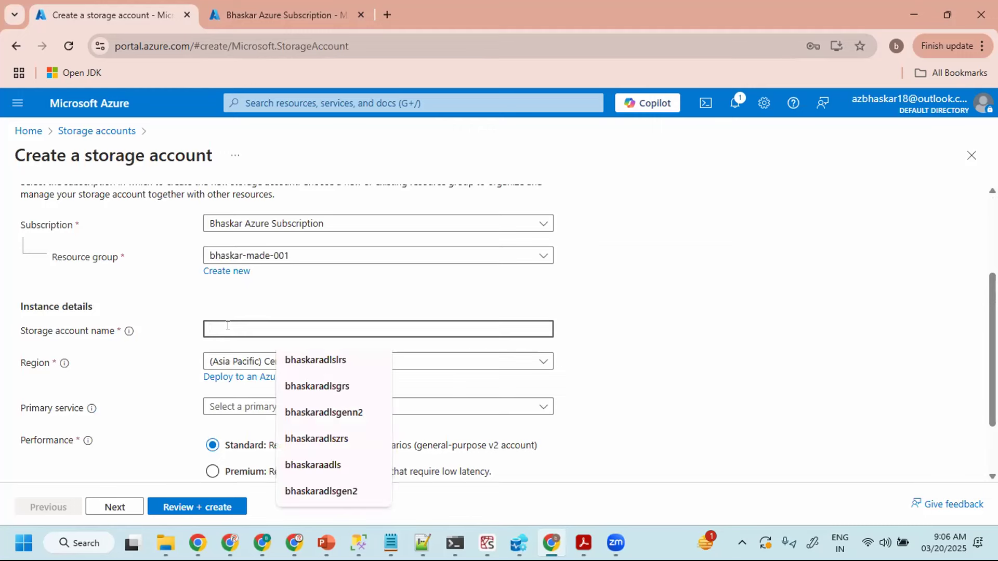
text(bhaskaradlsgen2)
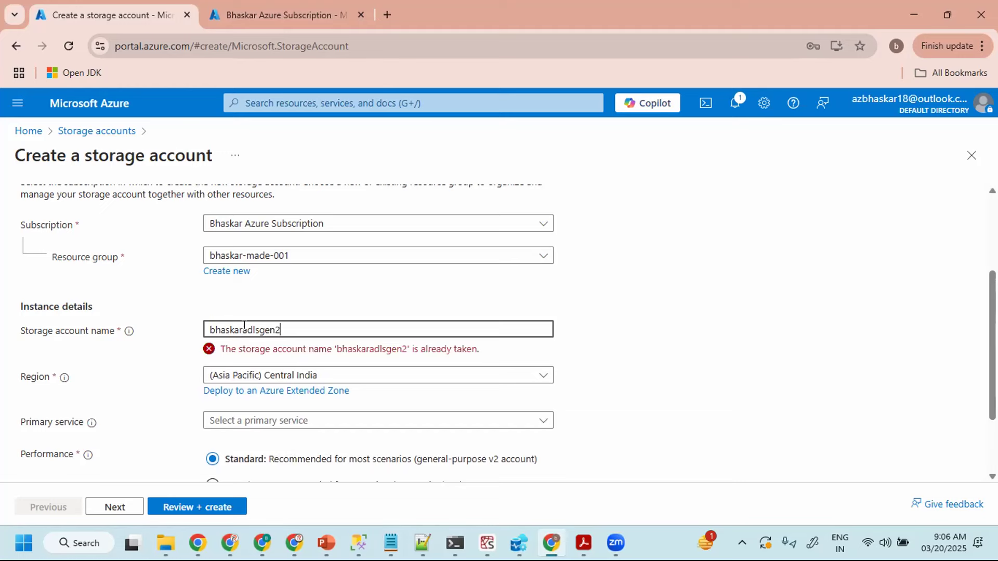
click(241, 327)
text(maded)
key(BackSpace)
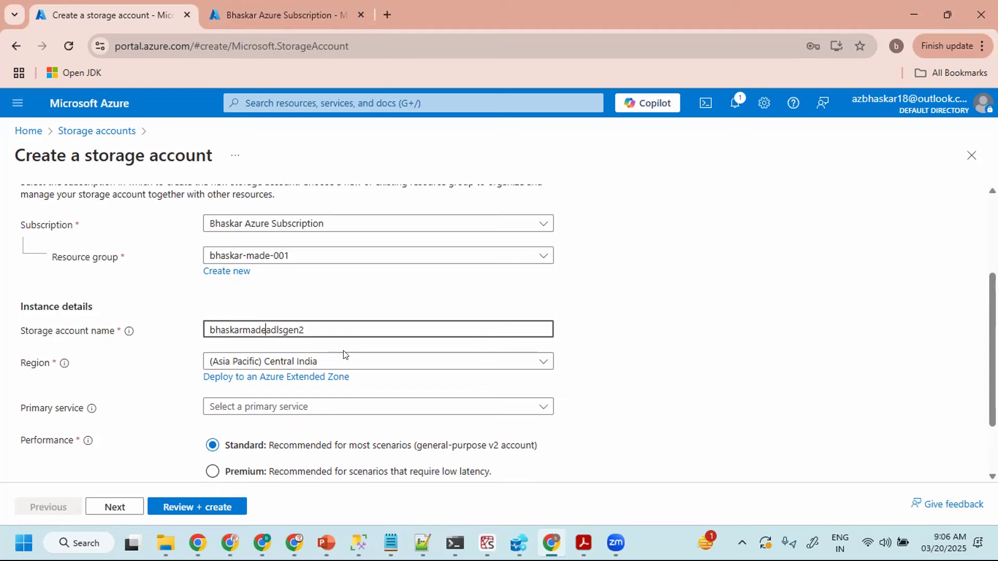
click(637, 345)
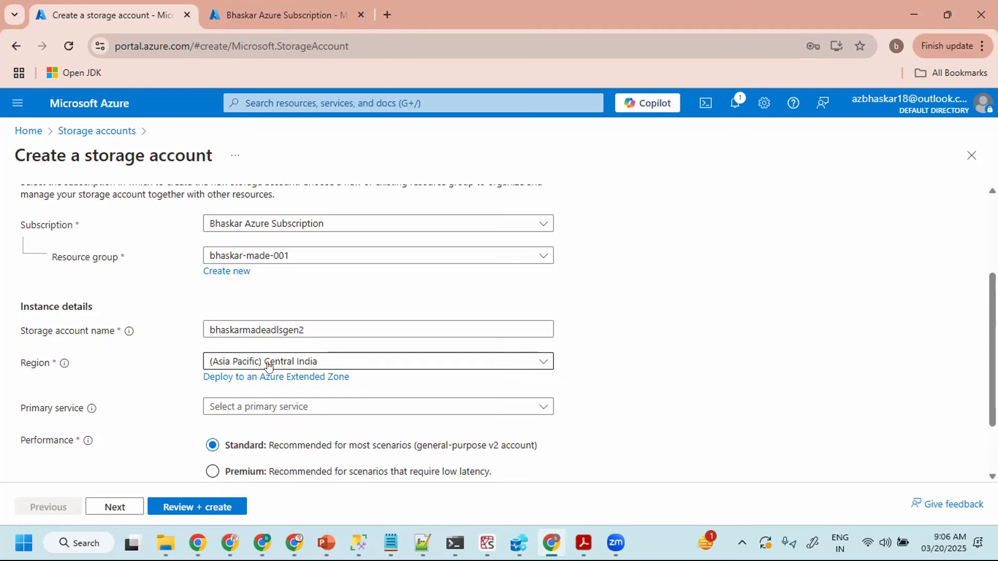
- Set the primary service to Azure Blob Storage or Azure Data Lake Storage Gen 2 and the resource group to bhaskar-made001-dev
click(232, 408)
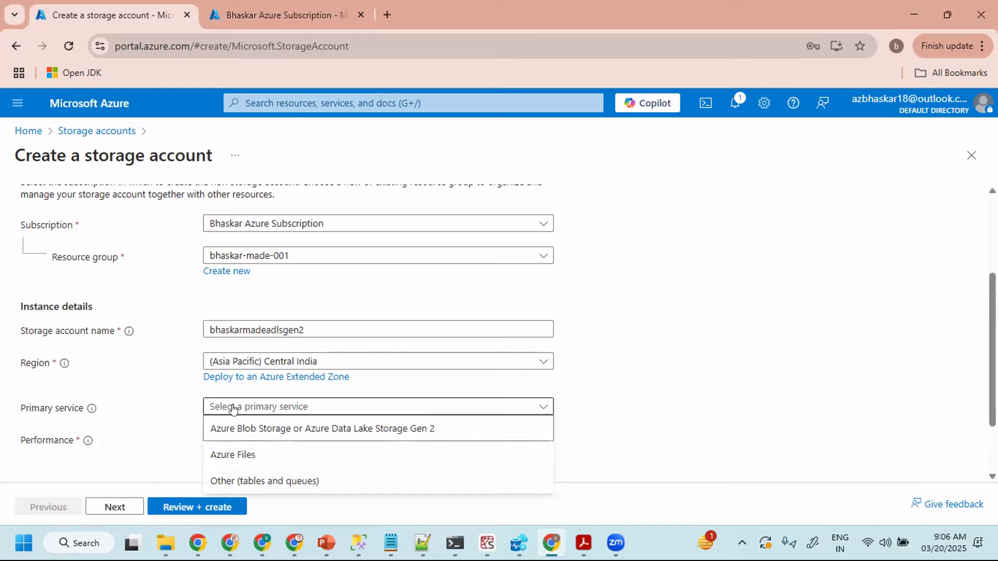
click(283, 430)
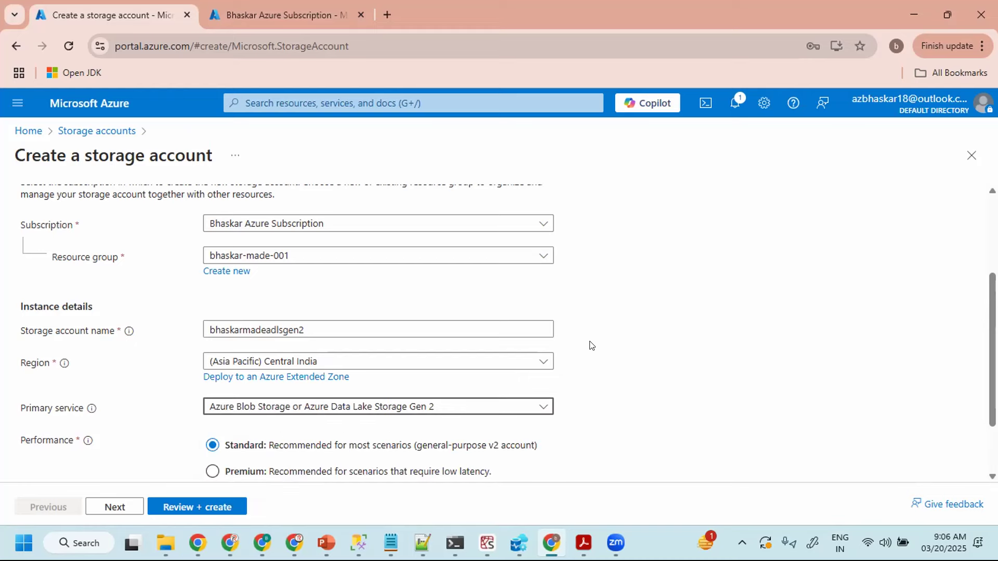
scroll(566, 348, down, 1)
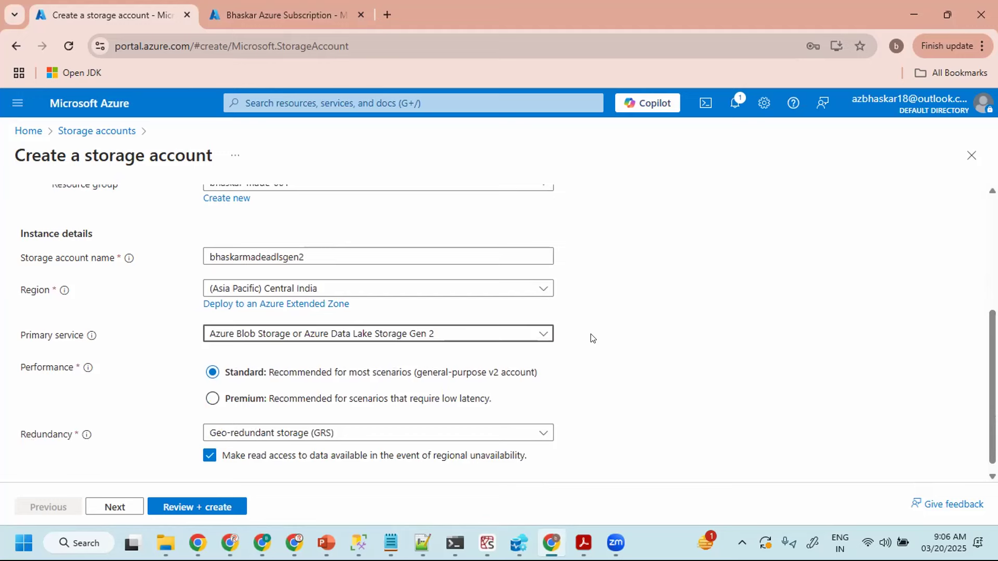
scroll(591, 337, up, 1)
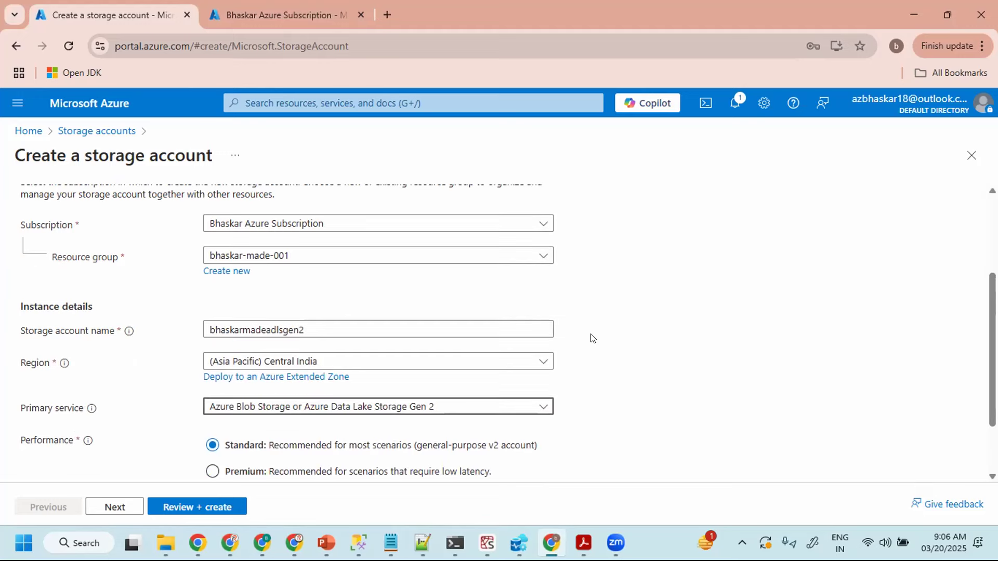
click(285, 261)
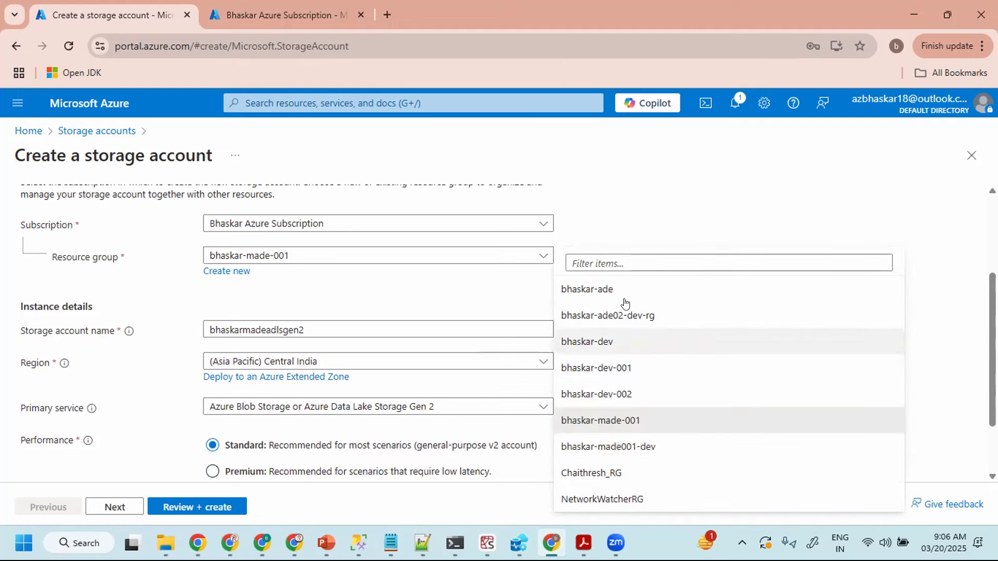
click(621, 446)
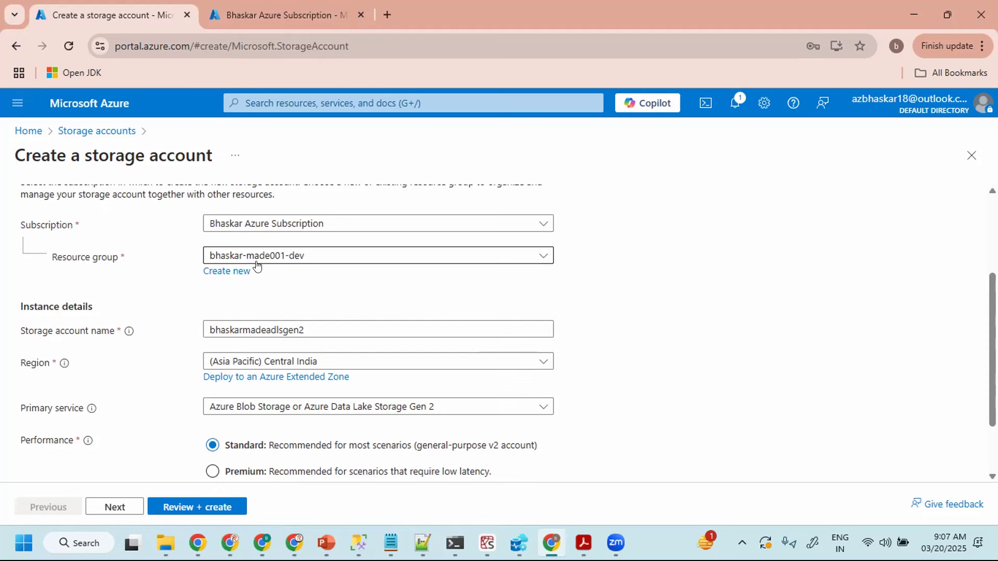
- Set the storage account's redundancy to Locally-redundant storage (LRS)
scroll(285, 290, down, 2)
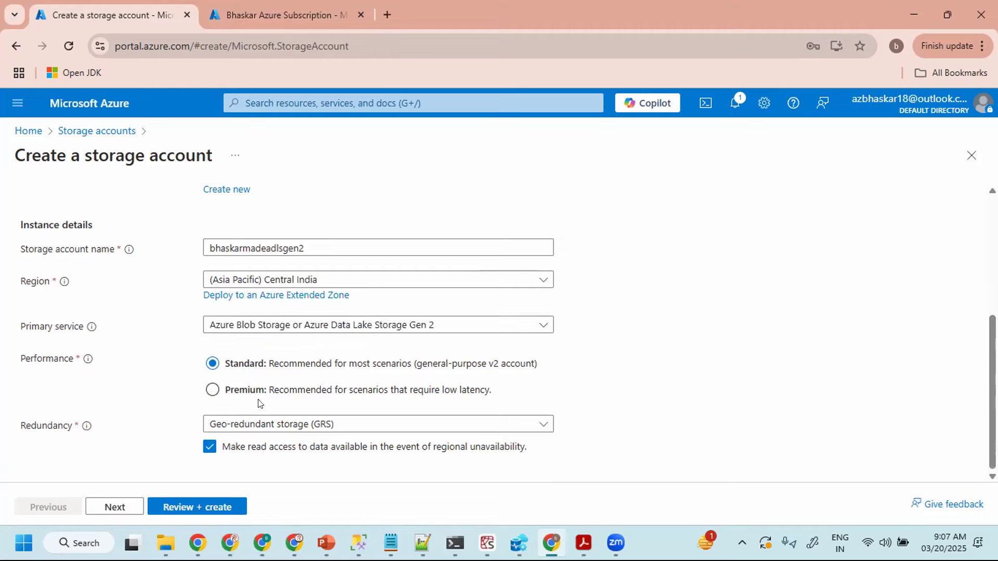
click(264, 421)
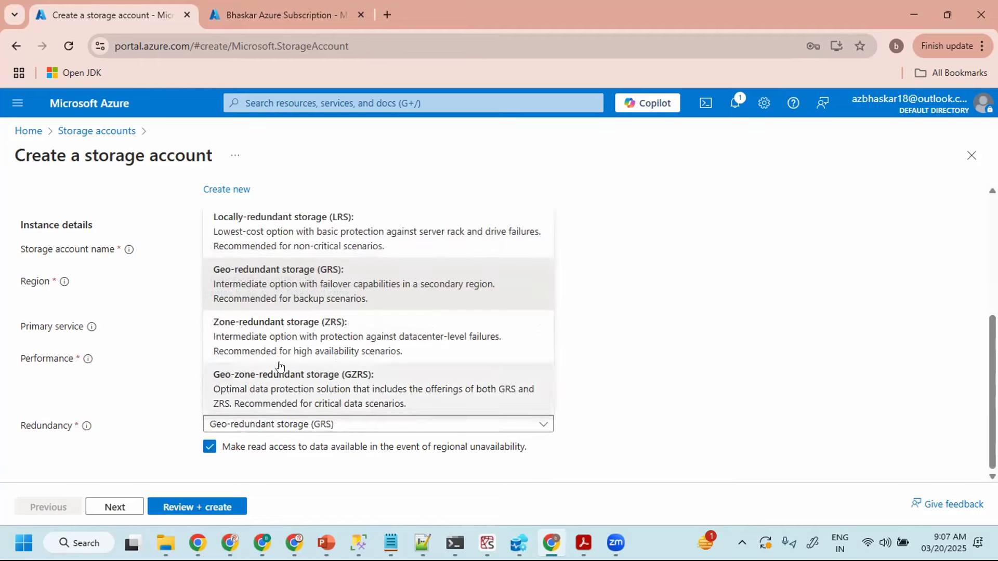
click(262, 221)
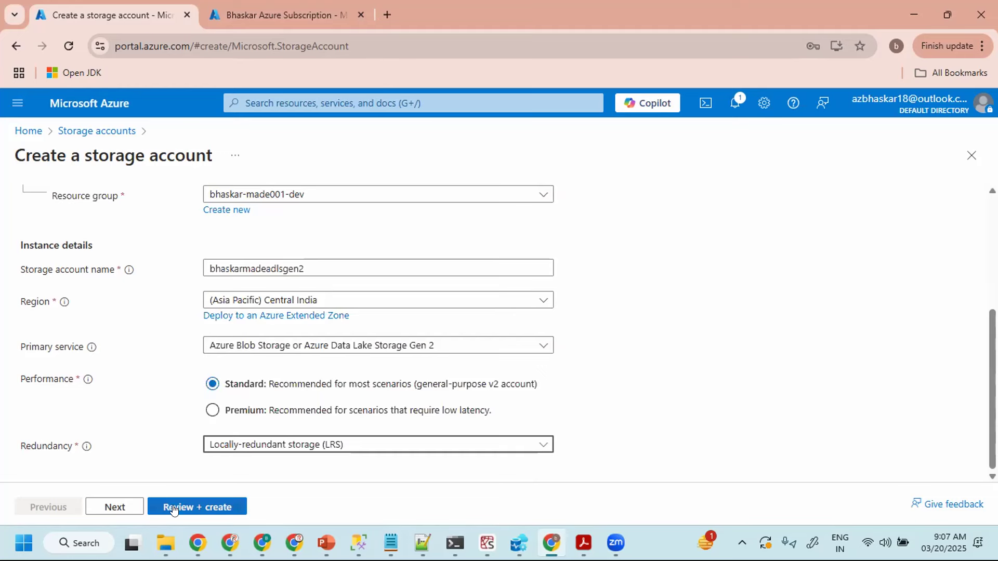
- Enable the hierarchical namespace in the storage account's advanced settings
click(104, 509)
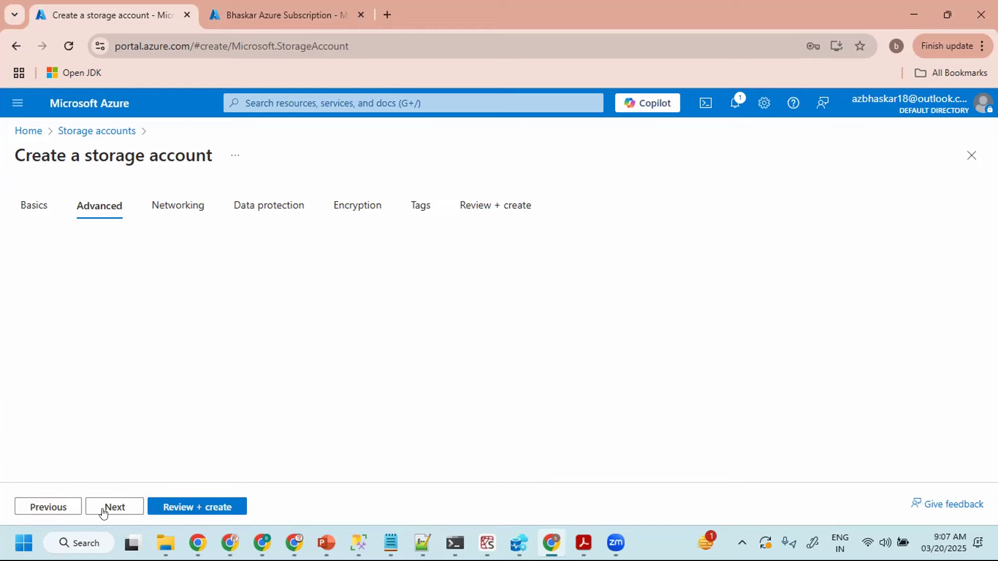
scroll(130, 336, down, 4)
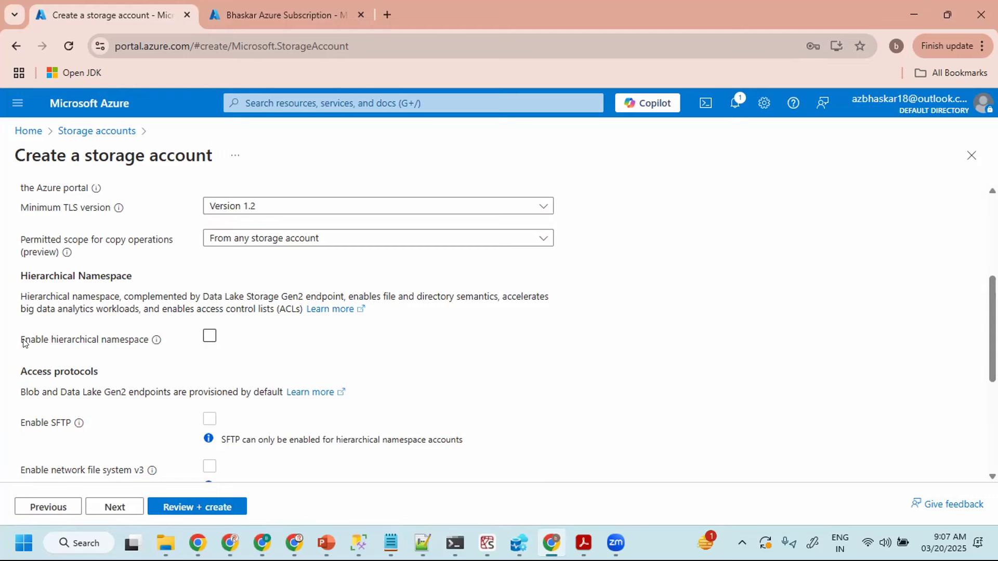
drag(16, 340, 132, 340)
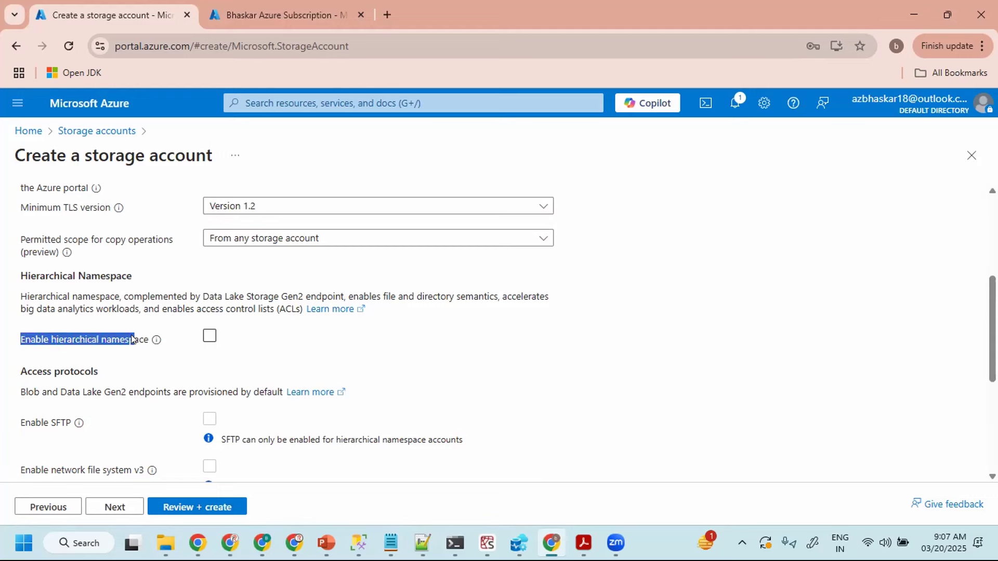
click(208, 338)
click(204, 343)
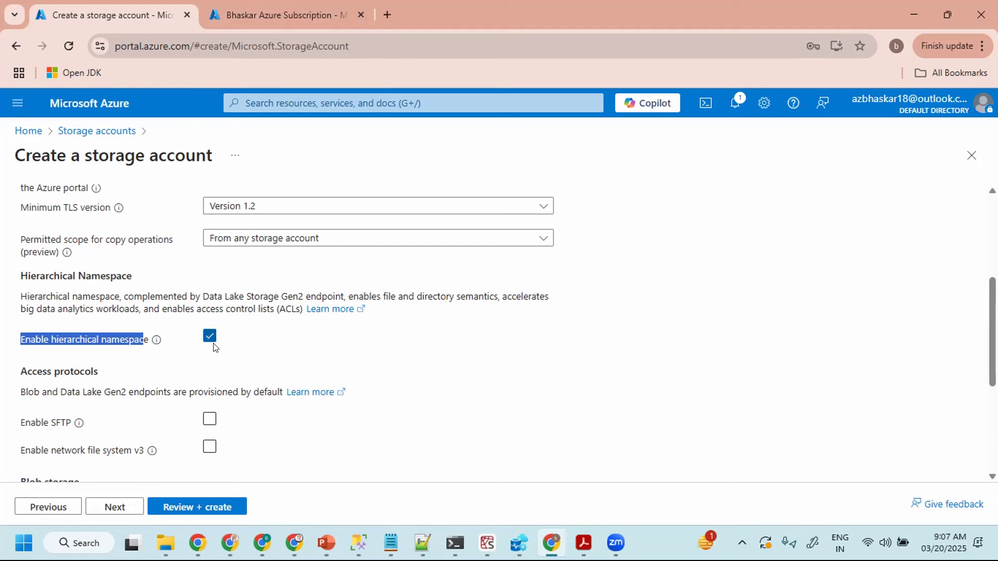
click(177, 357)
- Look over the access protocol and access tier settings, then review the configuration and create the storage account
scroll(159, 378, down, 3)
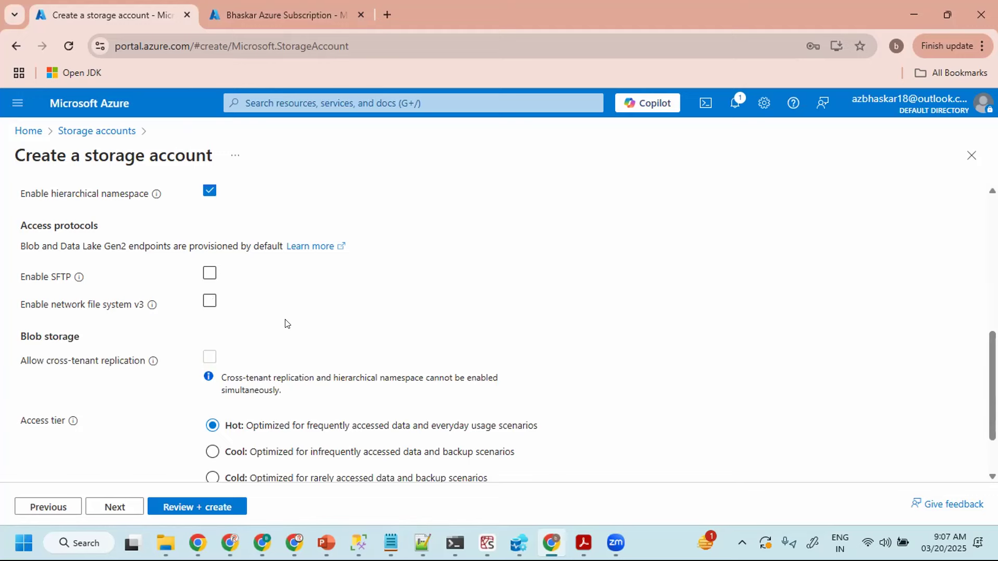
scroll(286, 323, up, 1)
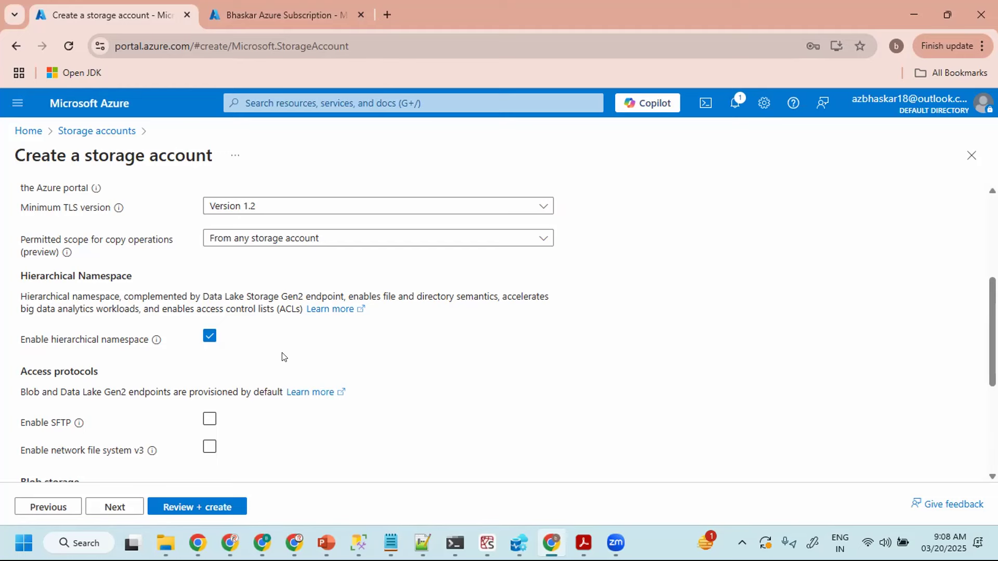
scroll(207, 378, down, 1)
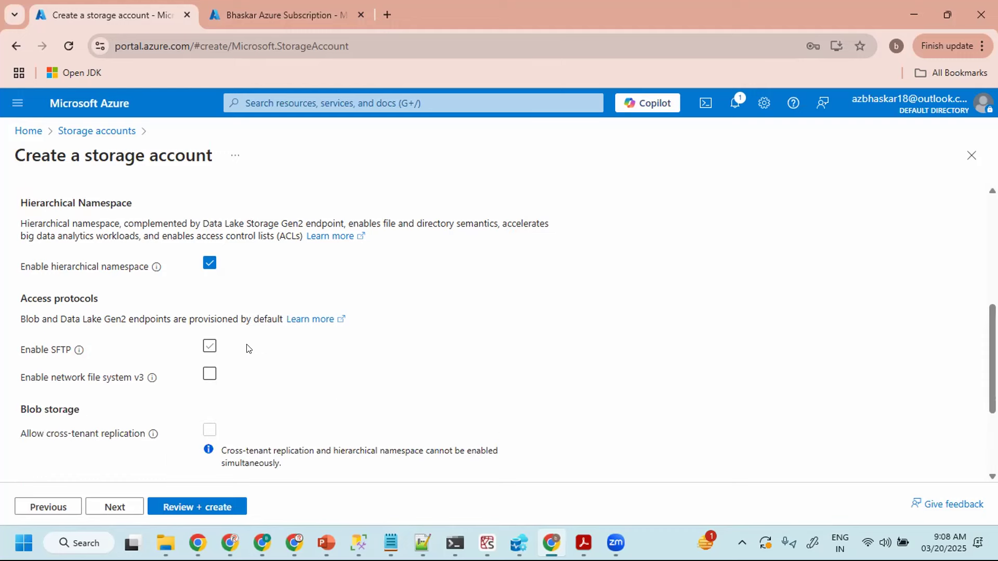
scroll(209, 375, down, 2)
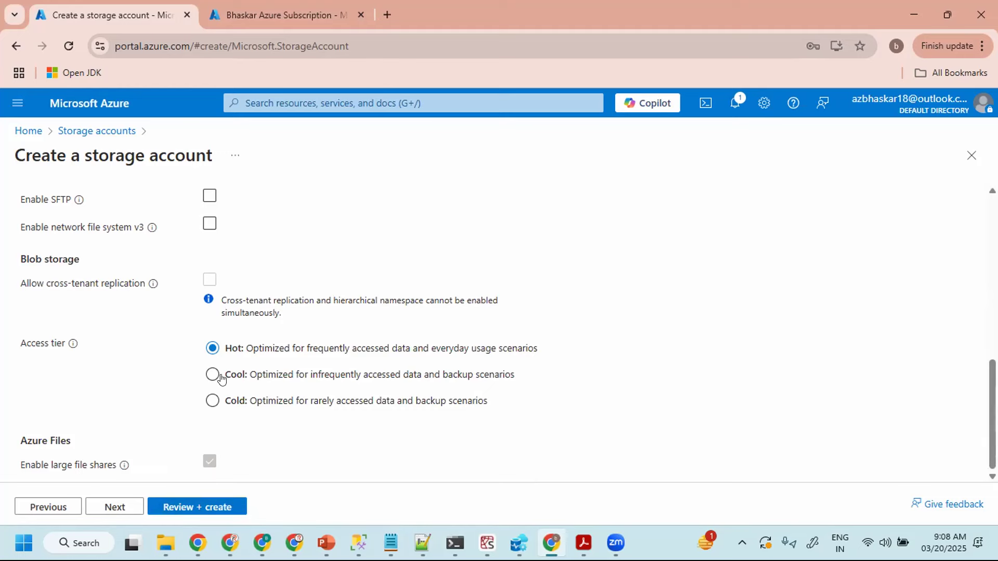
scroll(166, 378, up, 6)
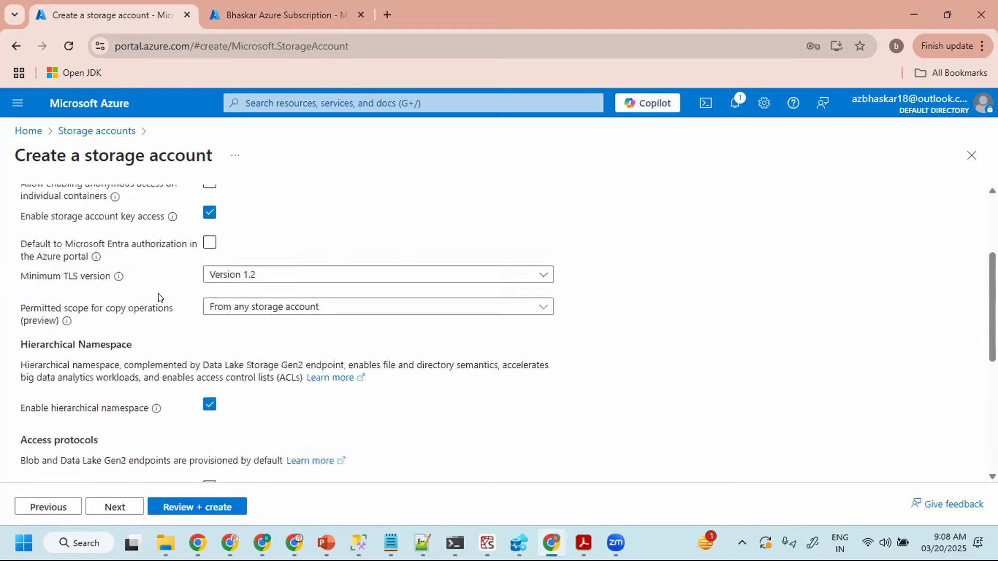
click(166, 510)
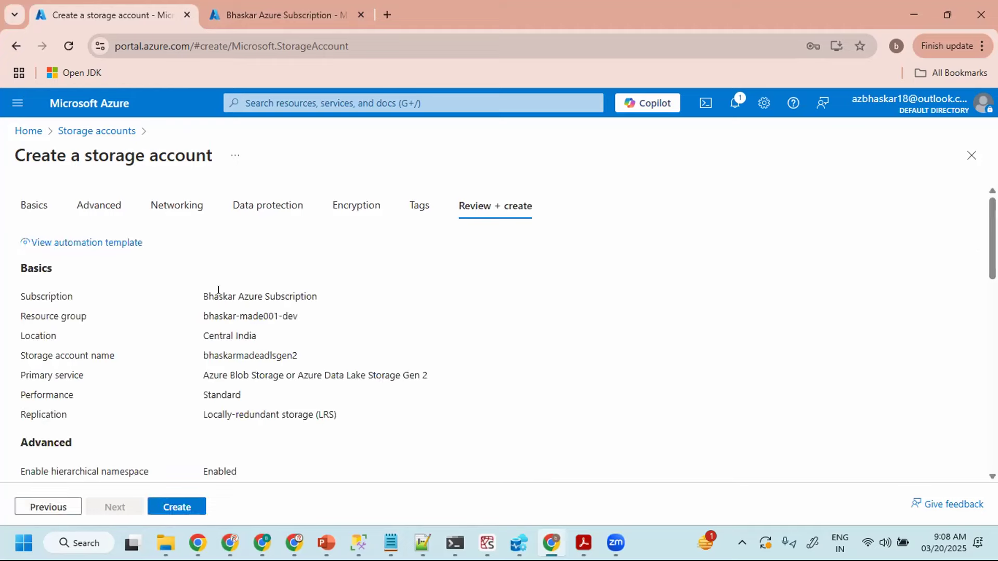
click(181, 504)
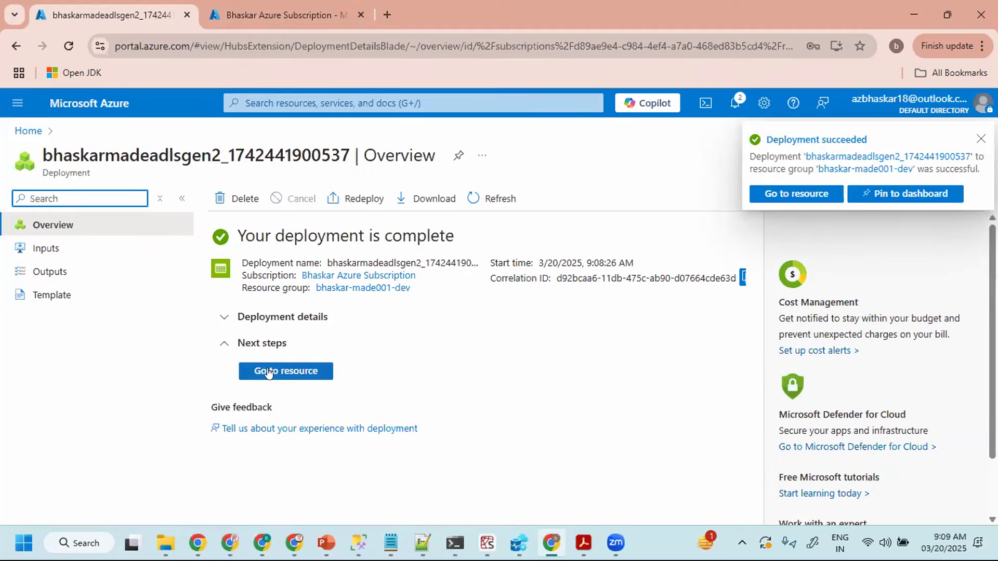
- Open the newly deployed bhaskarmadeadlsgen2 storage account and check its hierarchical namespace property in the overview
click(268, 372)
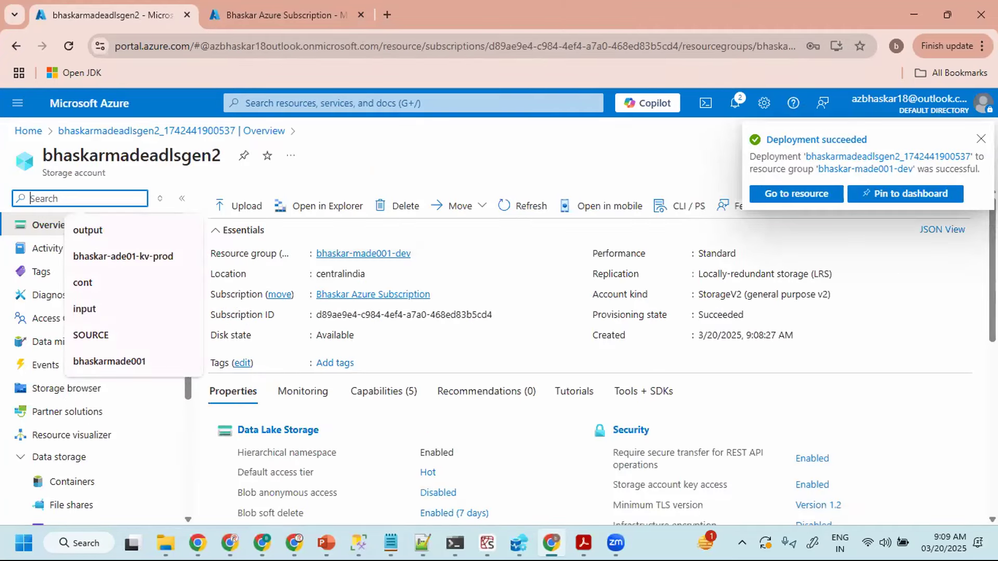
click(980, 140)
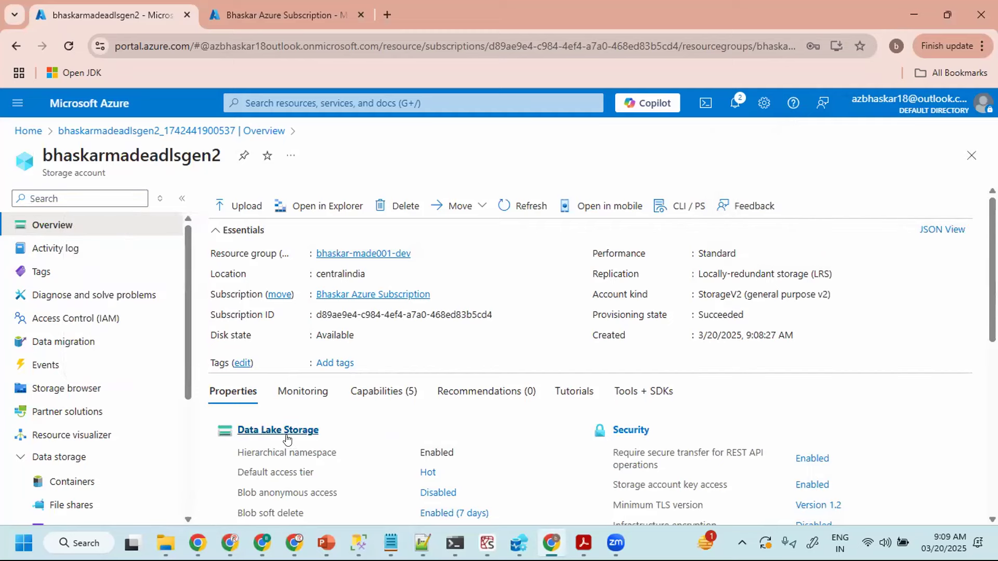
drag(237, 452, 339, 453)
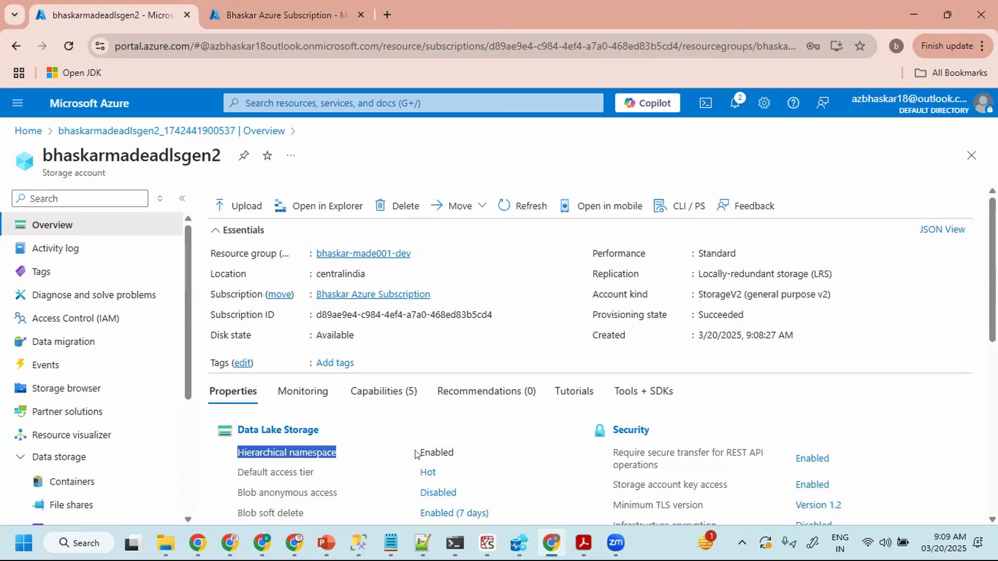
drag(416, 453, 460, 459)
click(448, 473)
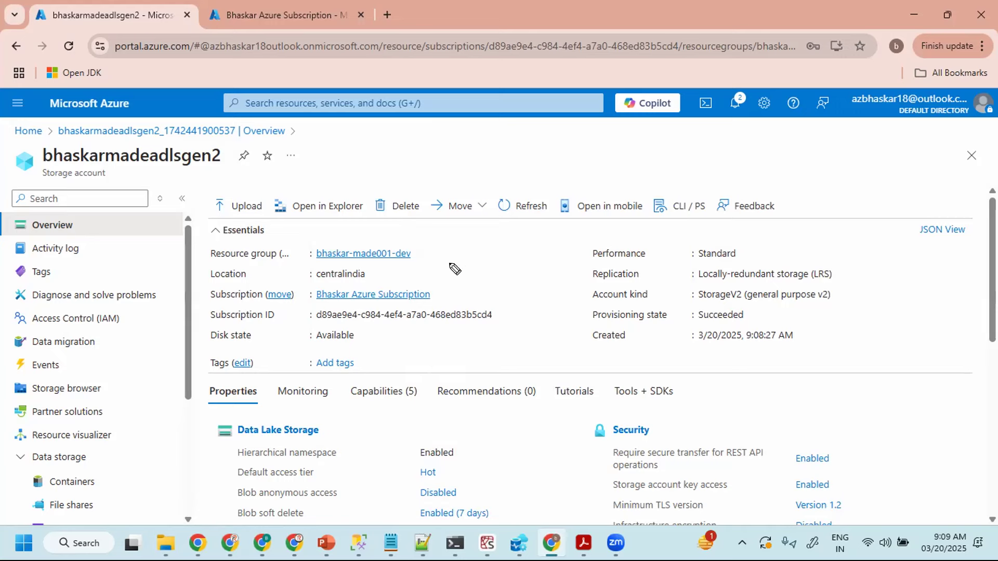
mouse_move(464, 262)
mouse_down()
mouse_move(507, 266)
mouse_move(525, 255)
mouse_move(534, 275)
mouse_up()
drag(463, 285, 535, 276)
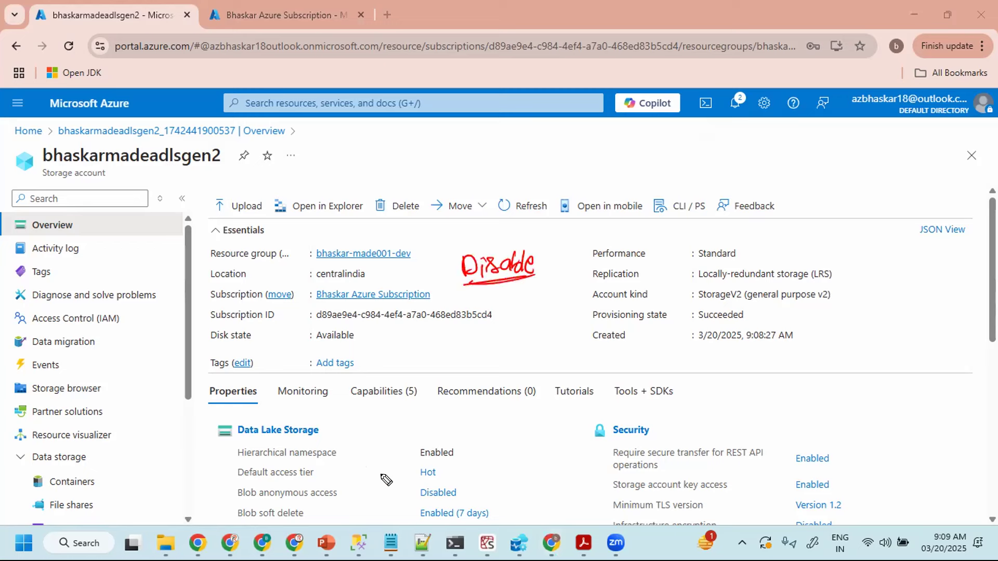
mouse_move(439, 468)
mouse_down()
mouse_move(410, 468)
mouse_move(437, 460)
mouse_up()
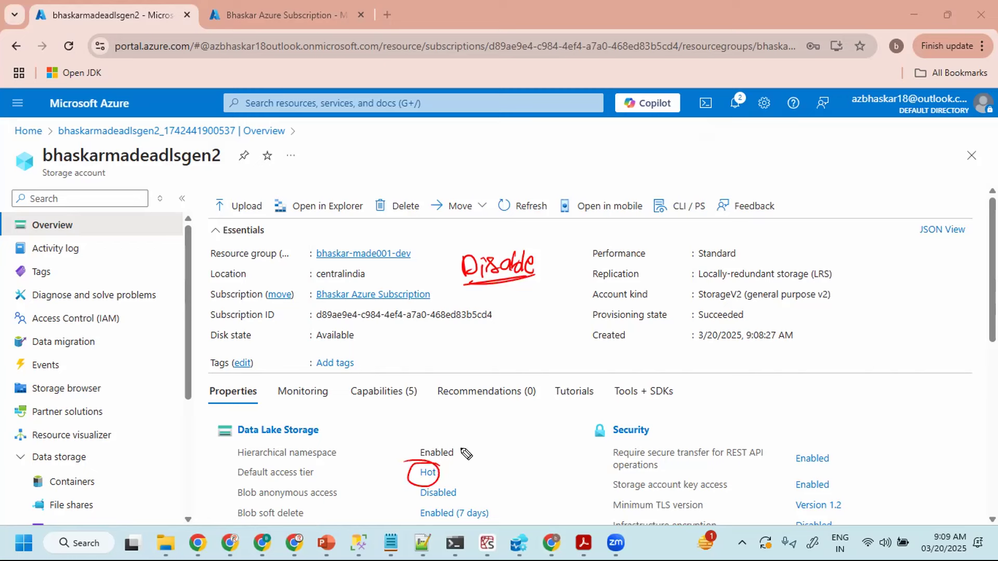
mouse_move(258, 352)
mouse_down()
mouse_move(403, 349)
mouse_move(471, 333)
mouse_move(405, 366)
mouse_move(460, 359)
mouse_up()
drag(408, 374, 468, 366)
mouse_move(208, 461)
mouse_down()
mouse_move(265, 450)
mouse_move(286, 430)
mouse_up()
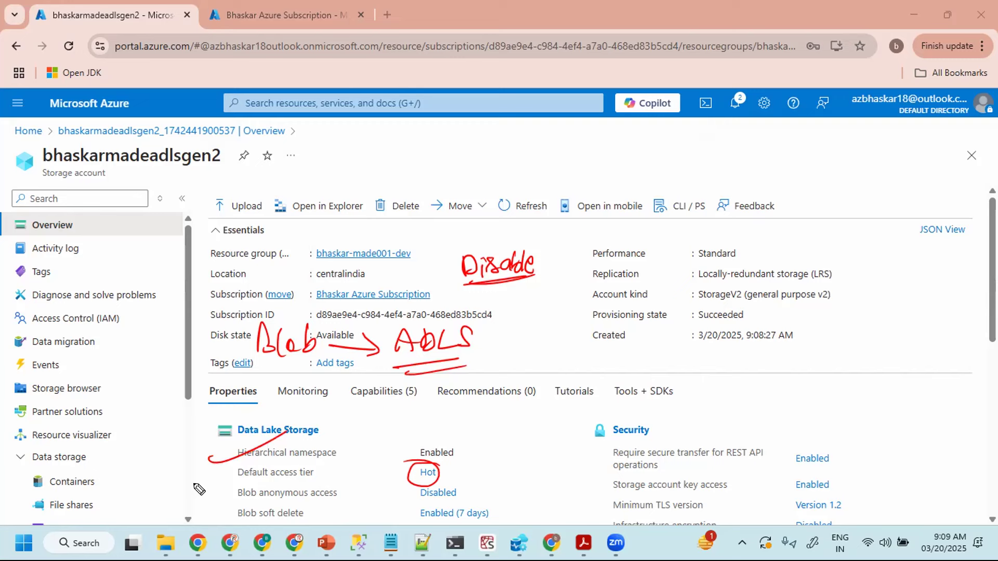
key(e)
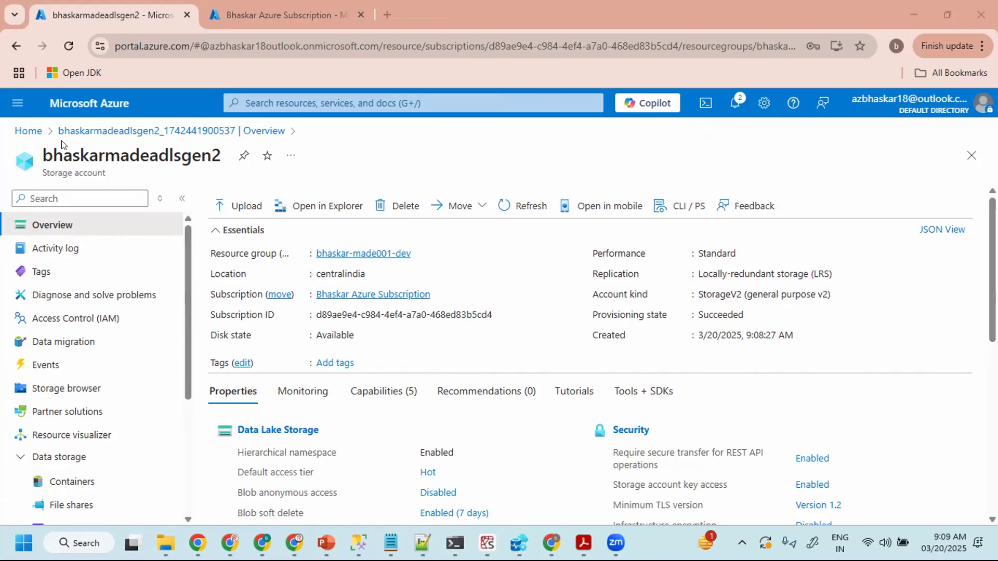
- Return to the portal home, search for the data factory service and open the list of data factories
click(30, 133)
click(327, 102)
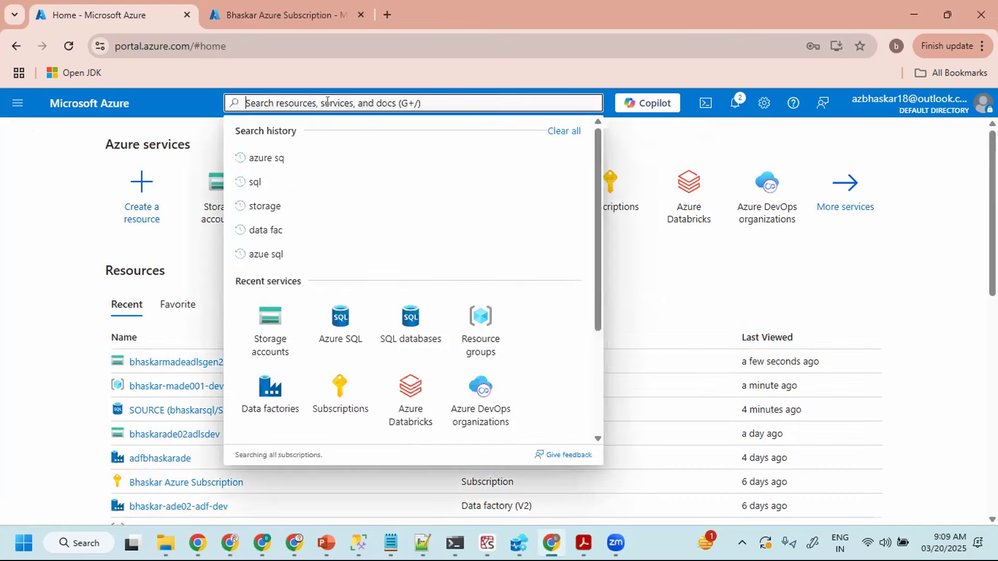
text(data)
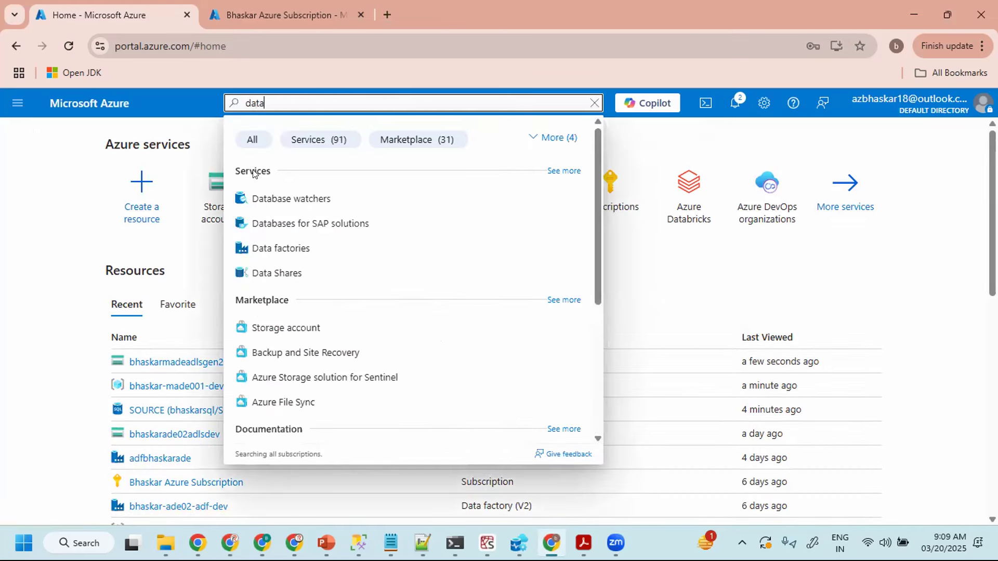
text(fa)
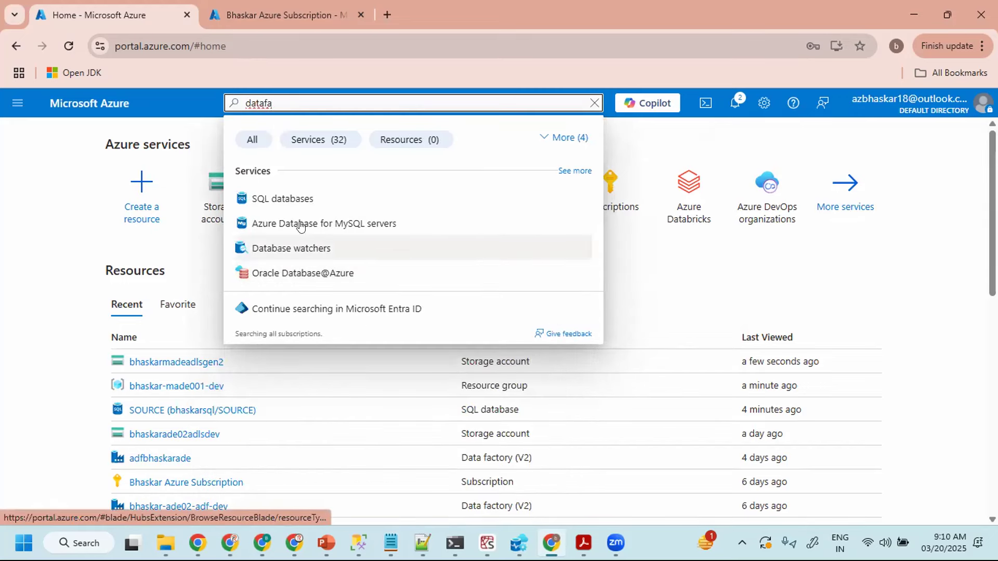
key(BackSpace)
key(BackSpace)
text(fact)
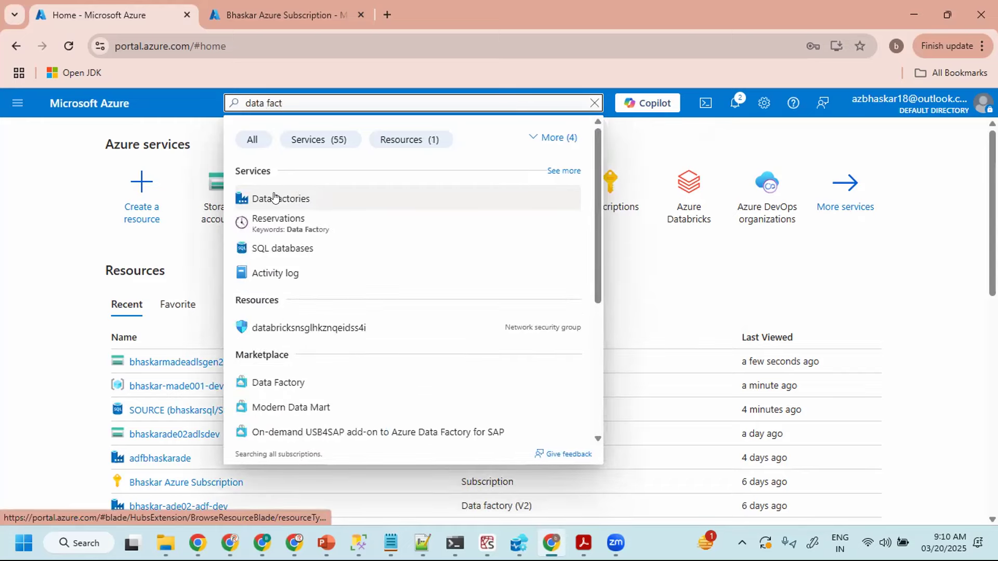
click(310, 202)
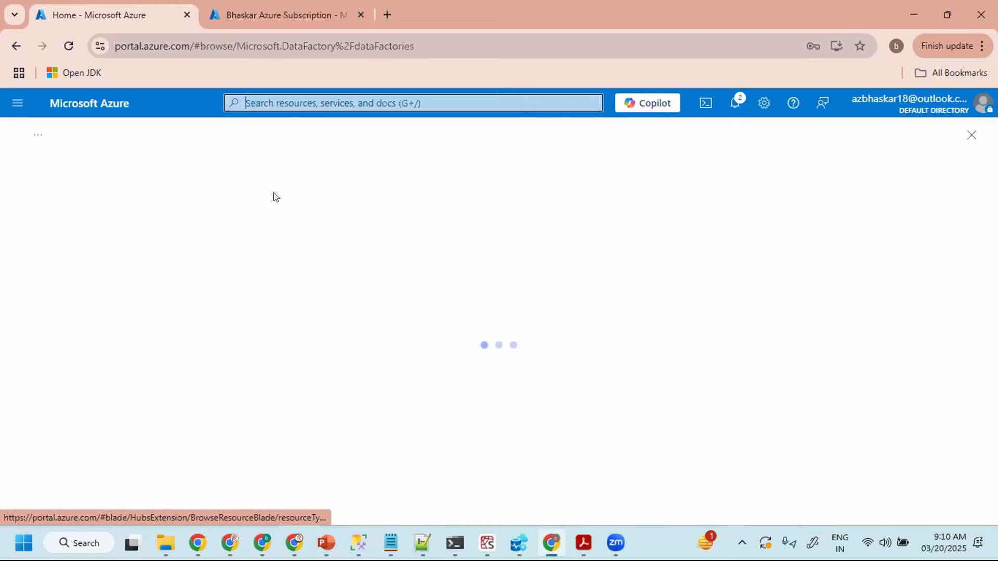
click(389, 391)
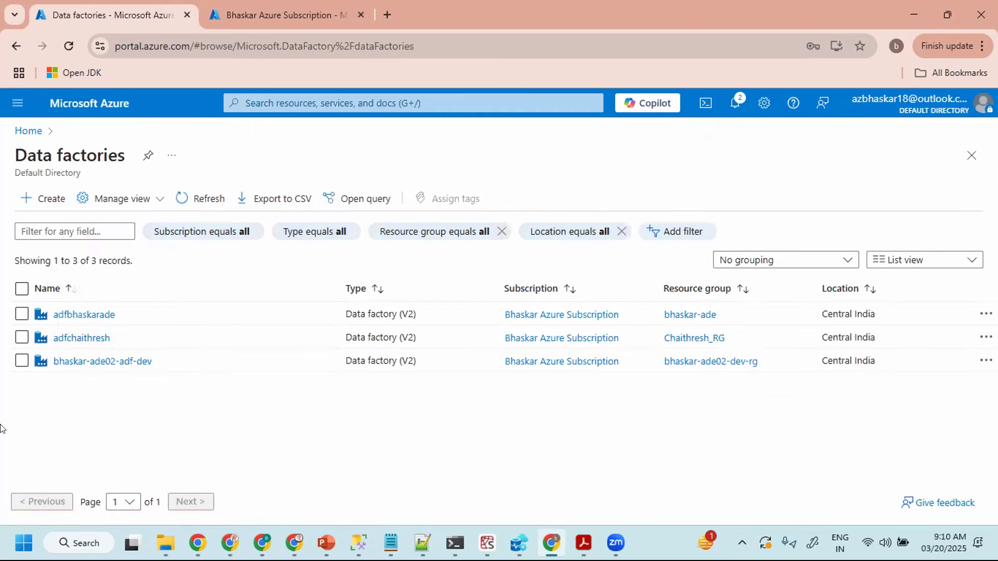
- Start creating a new data factory and assign it to the bhaskar-made001-dev resource group
click(41, 203)
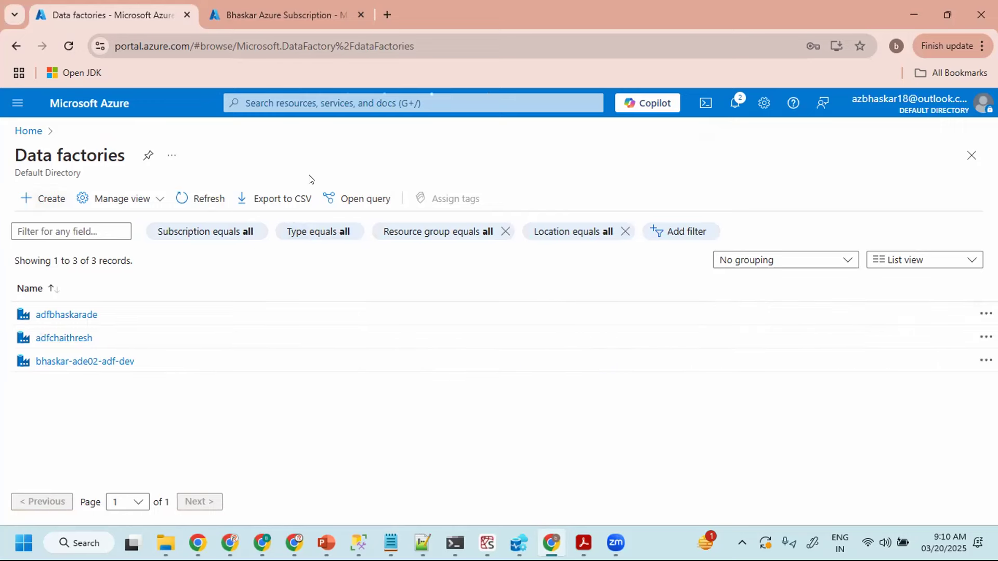
scroll(299, 312, down, 1)
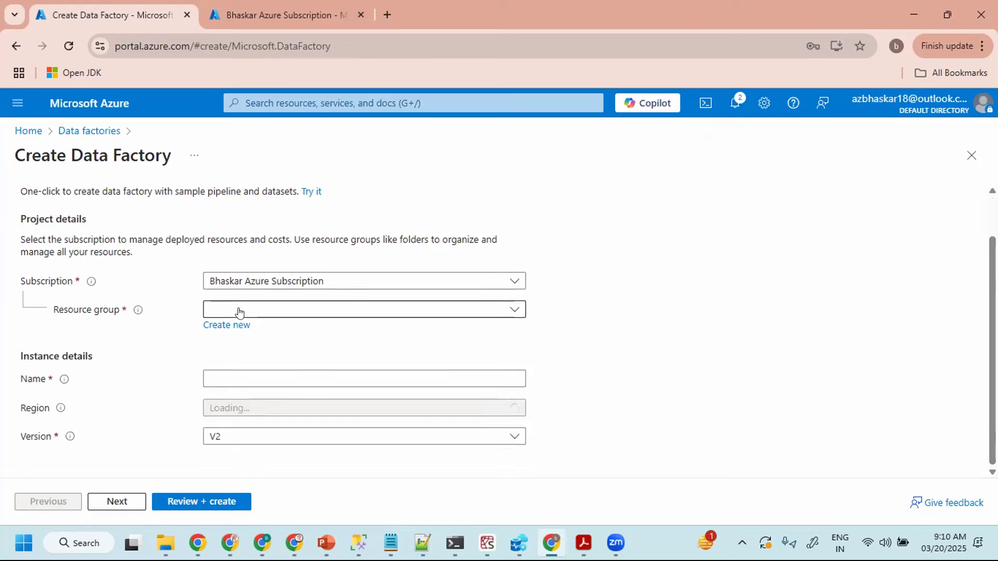
click(219, 310)
scroll(256, 396, down, 2)
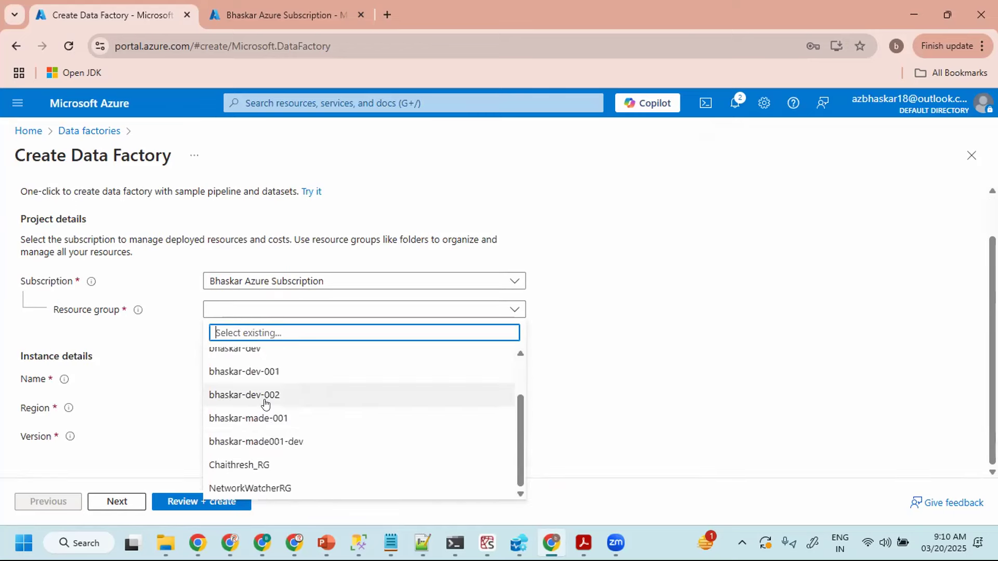
click(234, 442)
- Name the new data factory bhaskar-made-adf-dev
click(208, 376)
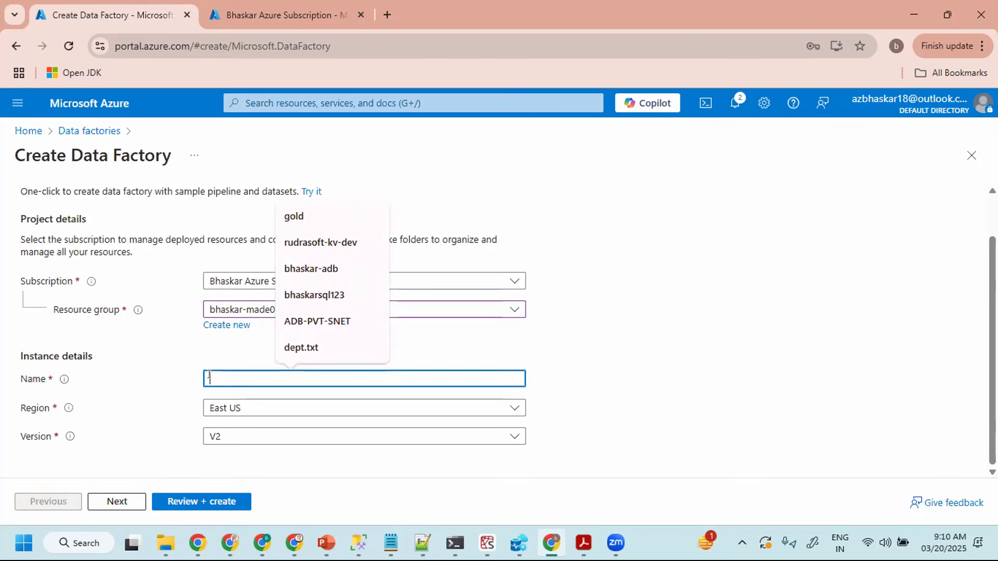
text(bhaskar)
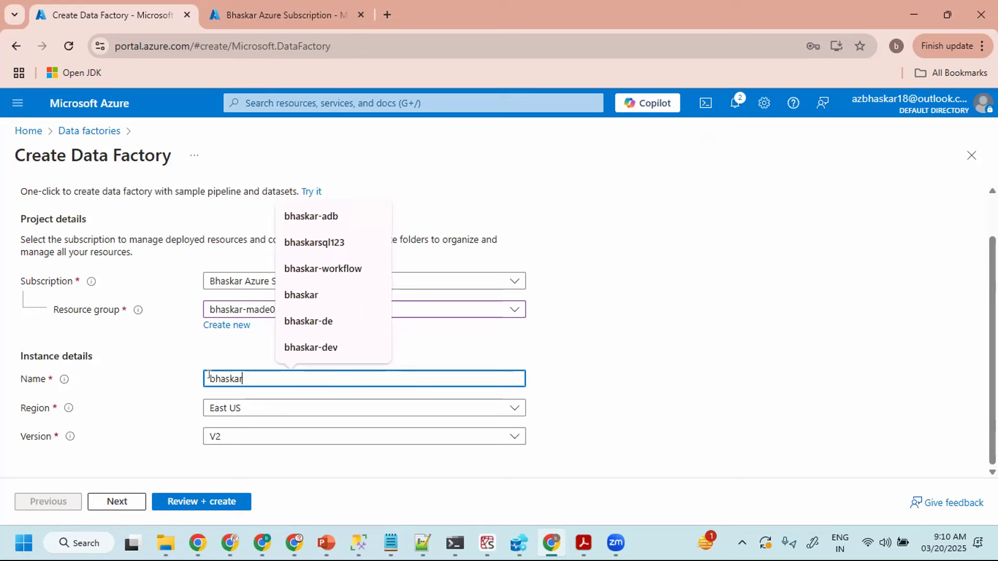
text(-m)
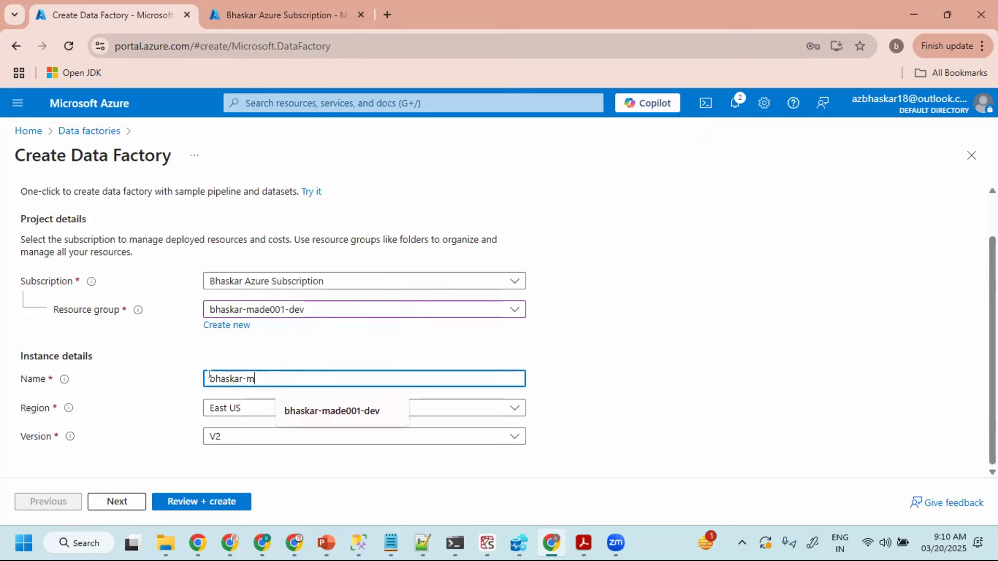
text(ade-adf)
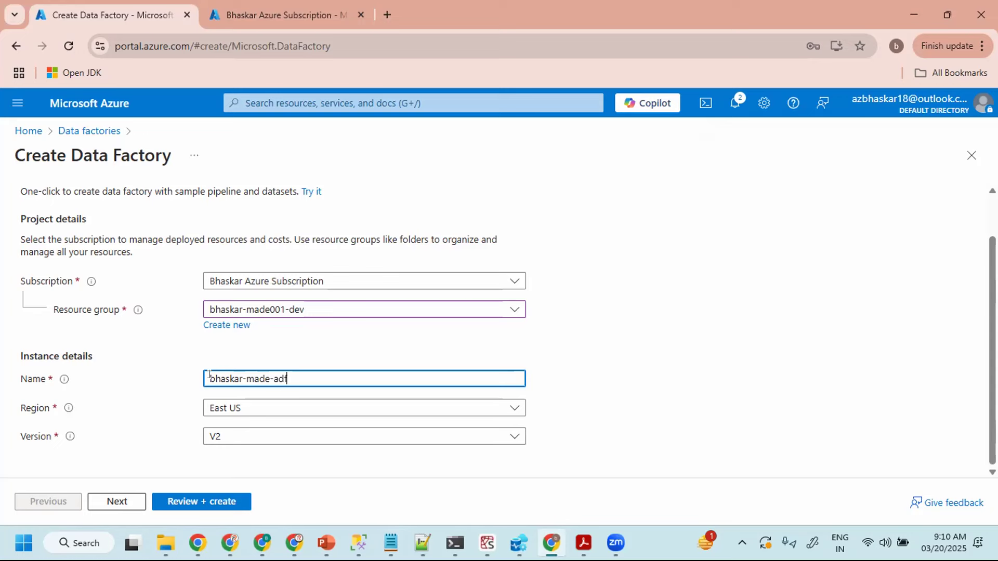
text(-dev)
click(616, 389)
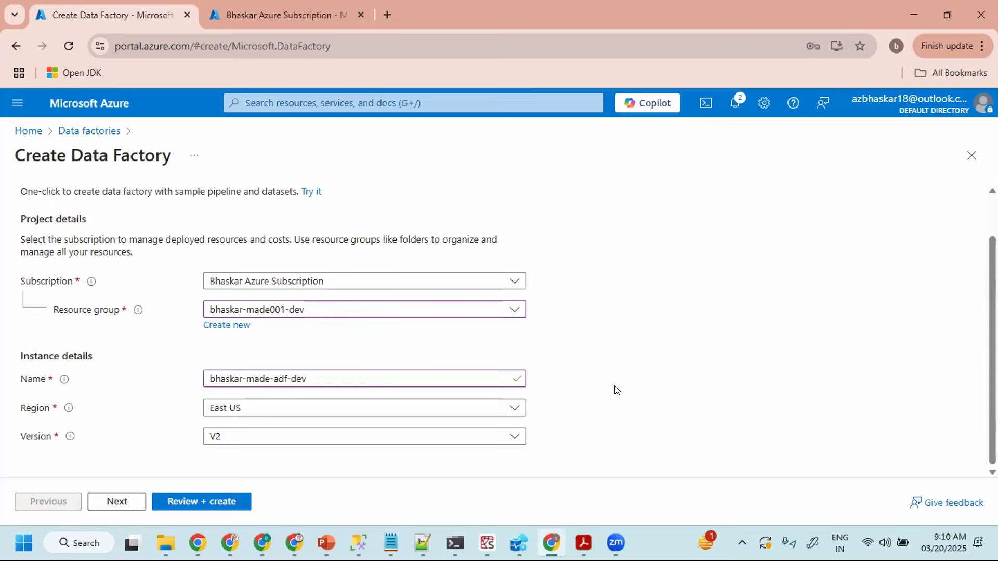
- Set the data factory's region to Central India and check the available versions, keeping V2
click(241, 408)
click(267, 293)
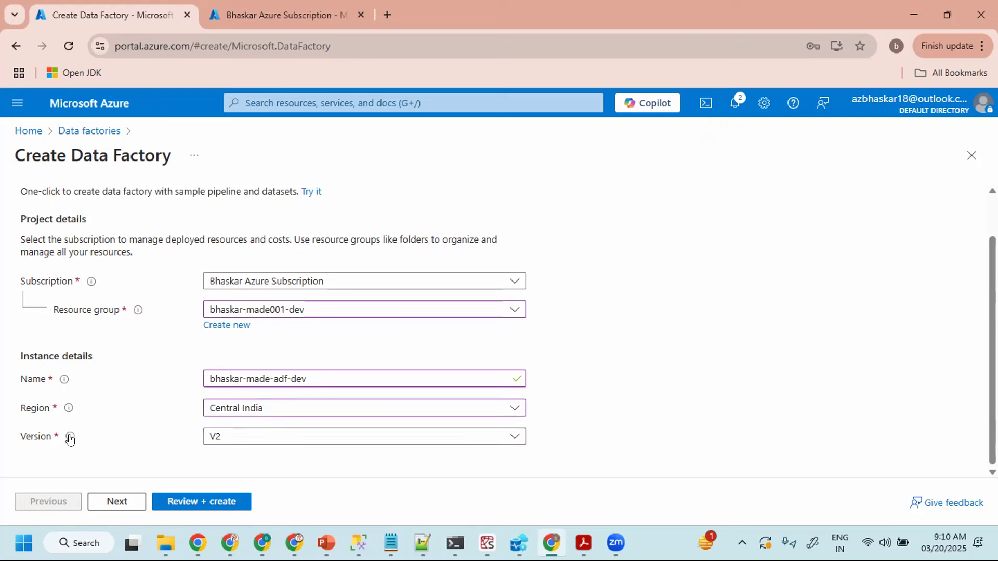
click(249, 438)
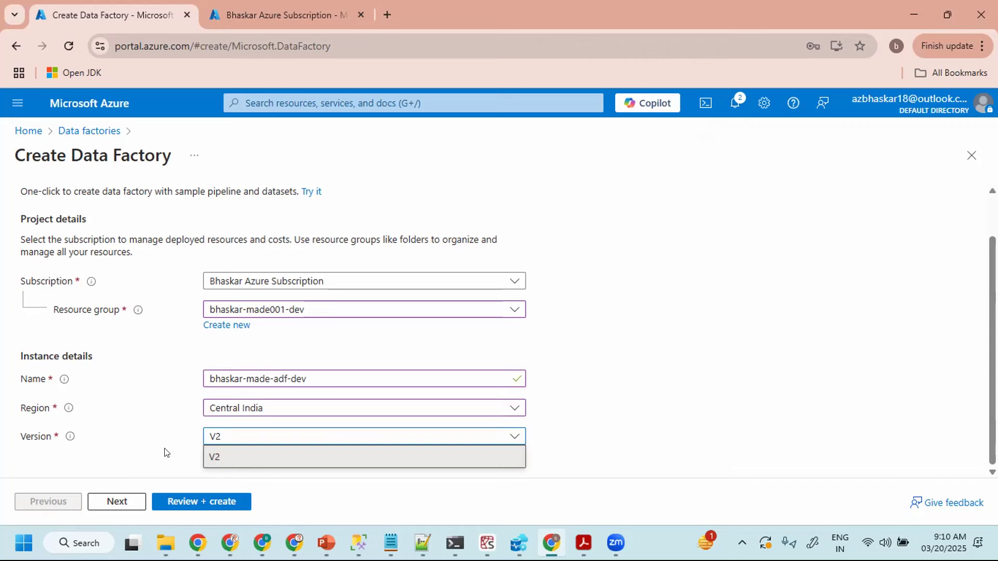
click(147, 457)
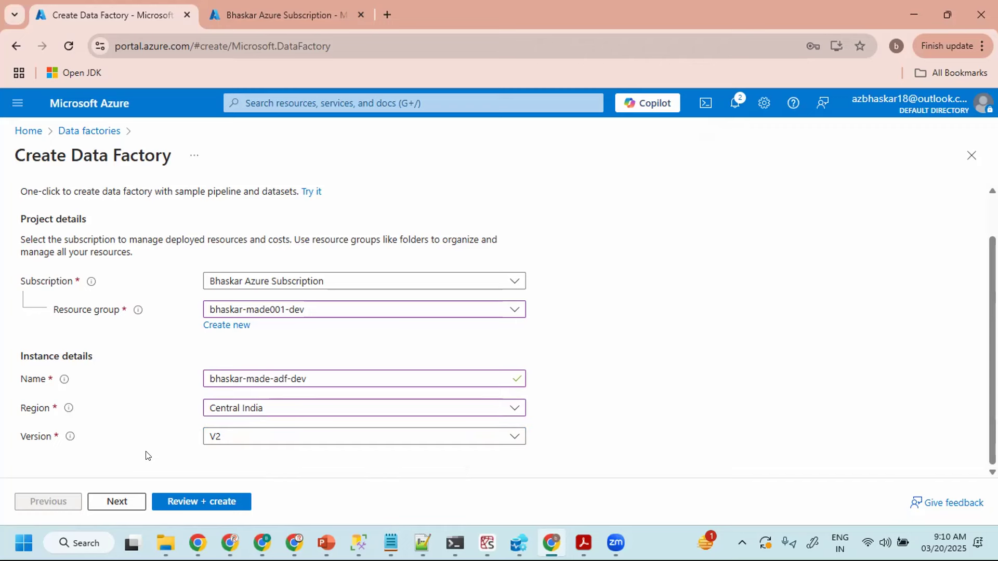
- Look over the Git repository settings, keep Configure Git later enabled, and review and create the data factory
click(114, 502)
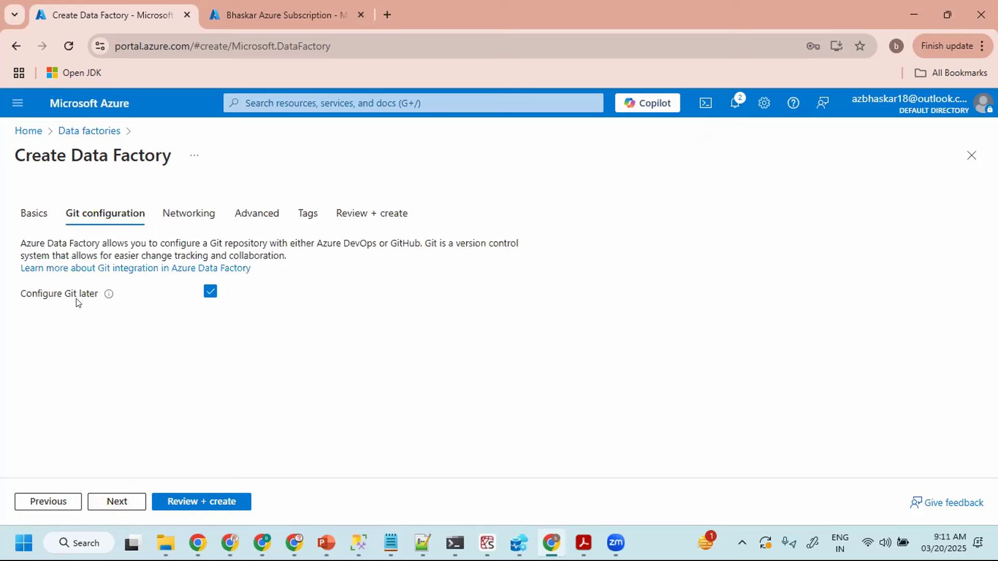
click(210, 291)
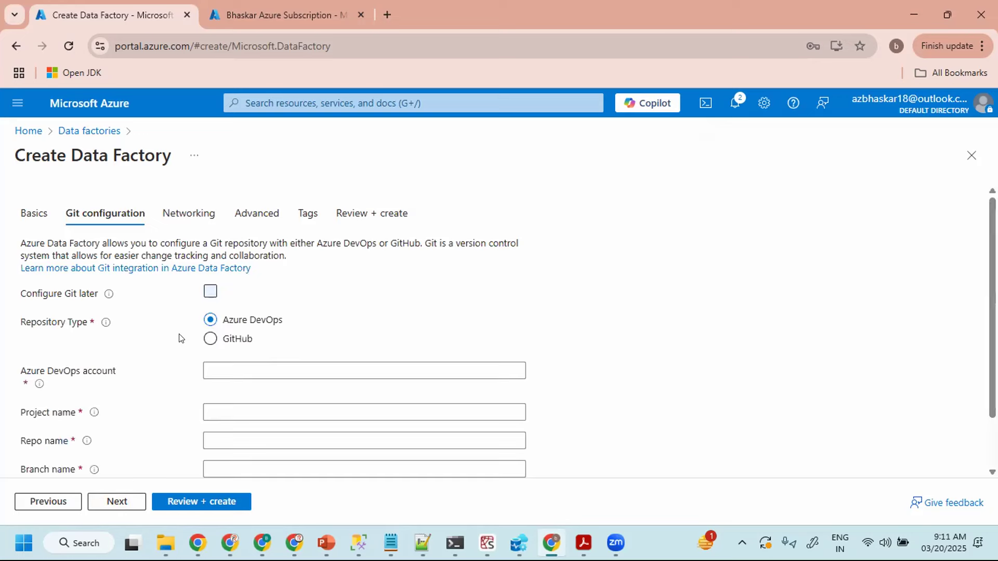
click(208, 291)
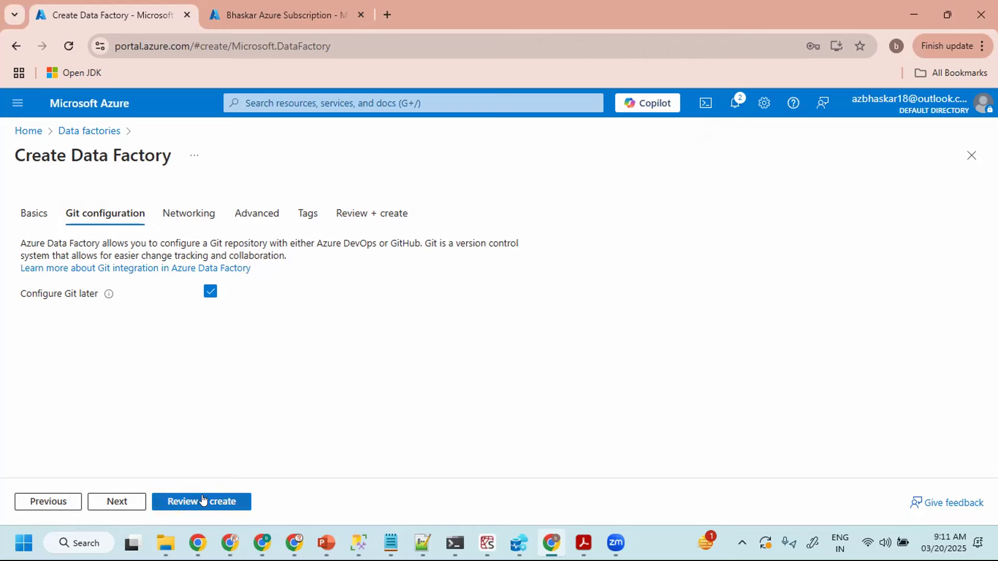
click(180, 503)
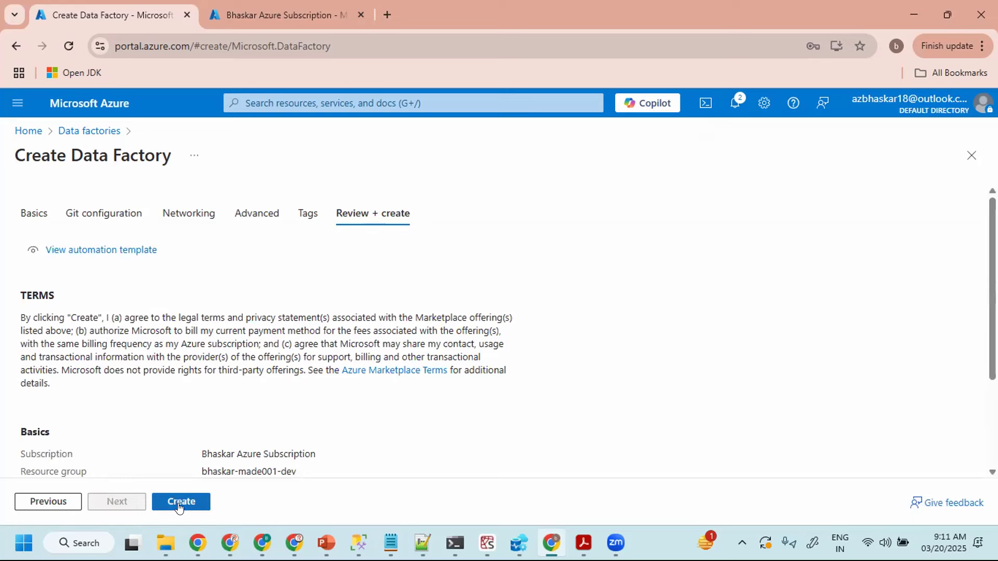
click(178, 502)
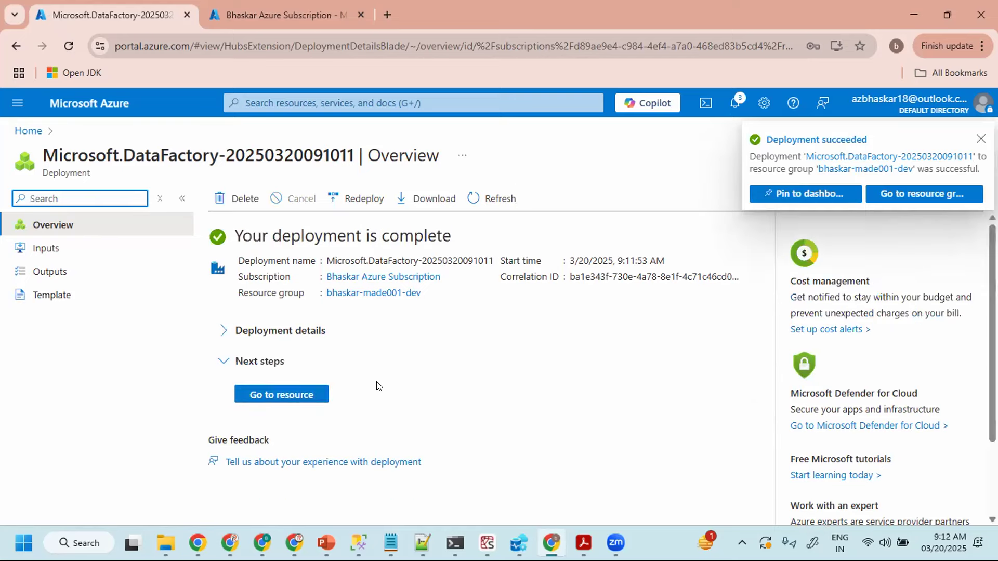
- Leave the completed deployment and open the bhaskar-made001-dev resource group from the list of resource groups
click(283, 394)
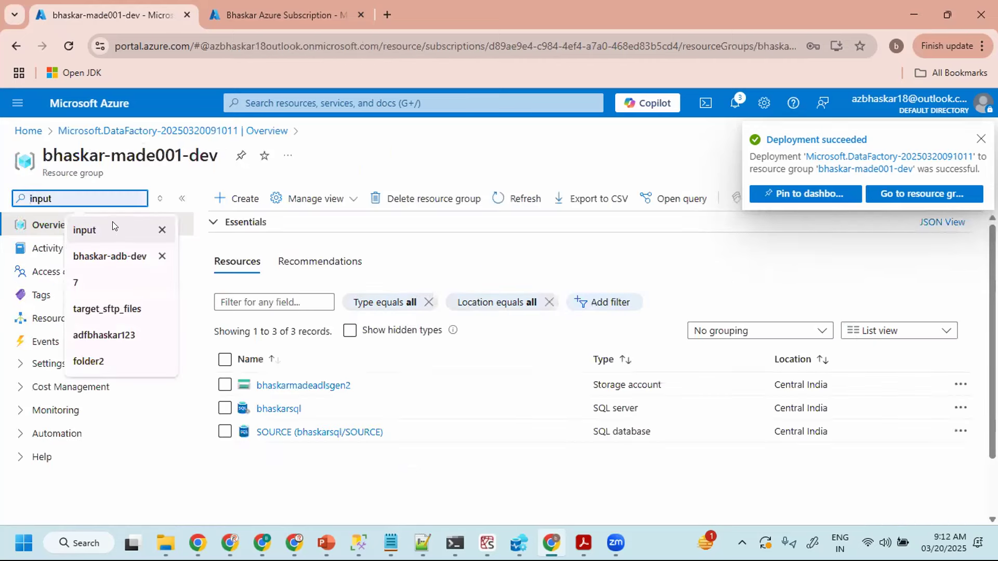
click(28, 133)
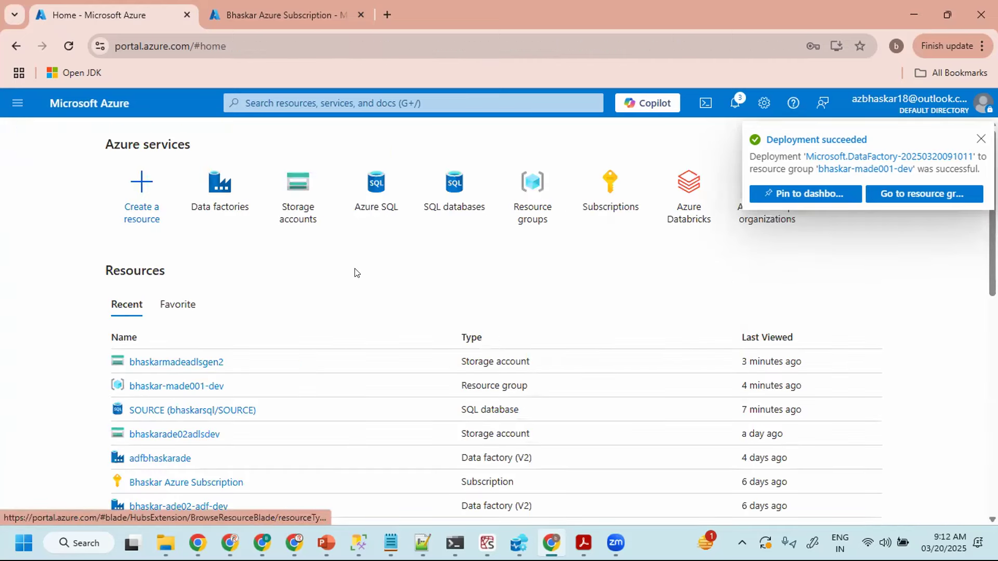
click(533, 190)
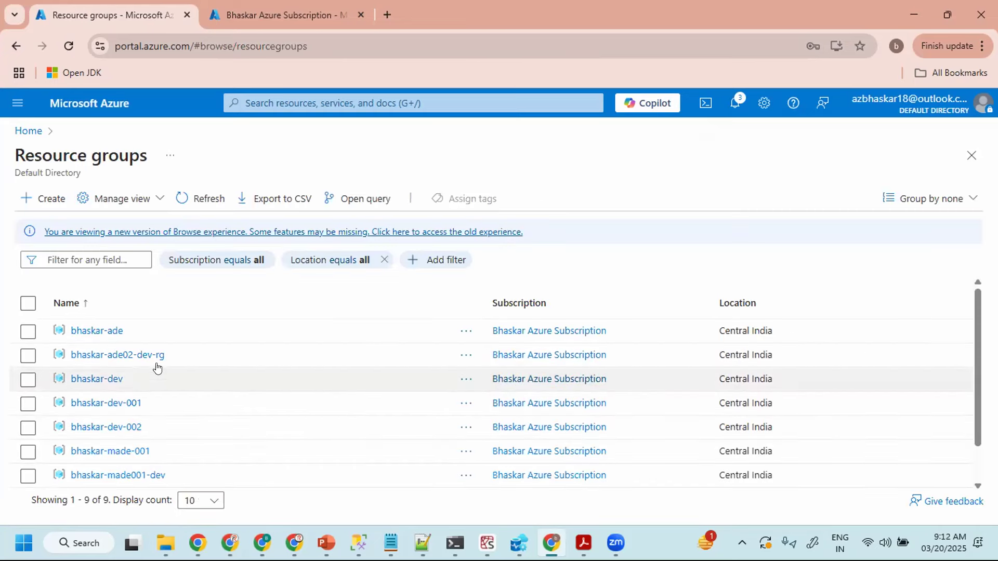
scroll(124, 379, down, 2)
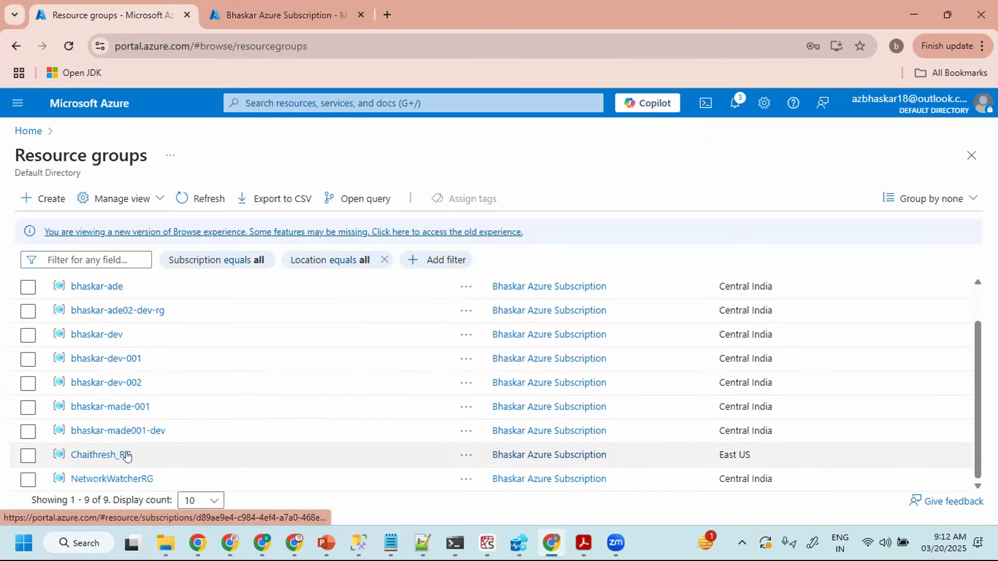
click(124, 431)
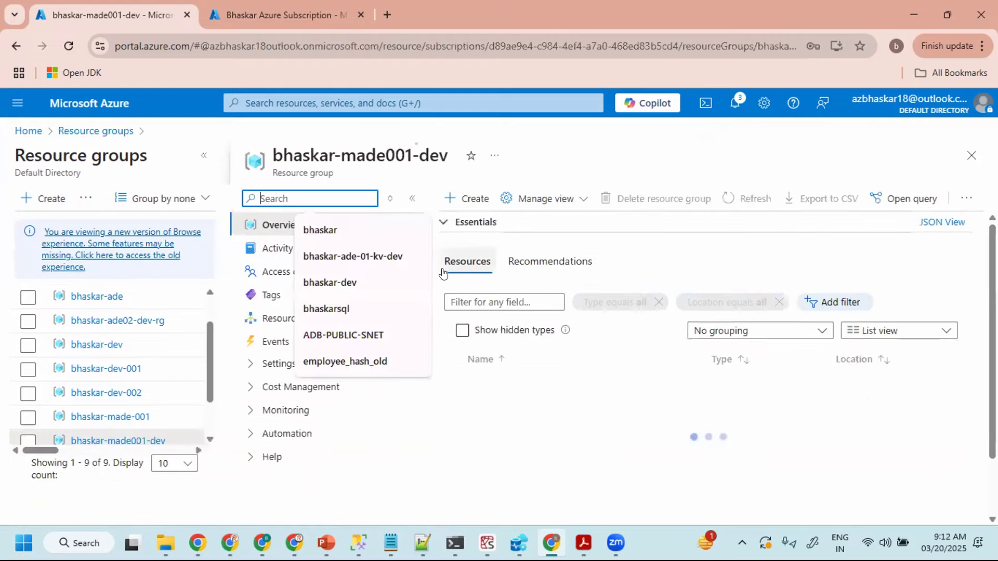
- Compare the resources in bhaskar-made001-dev with the Azure SQL to ADLS Gen2 diagram in the ADF Part -I PDF, and return to the portal home
click(204, 155)
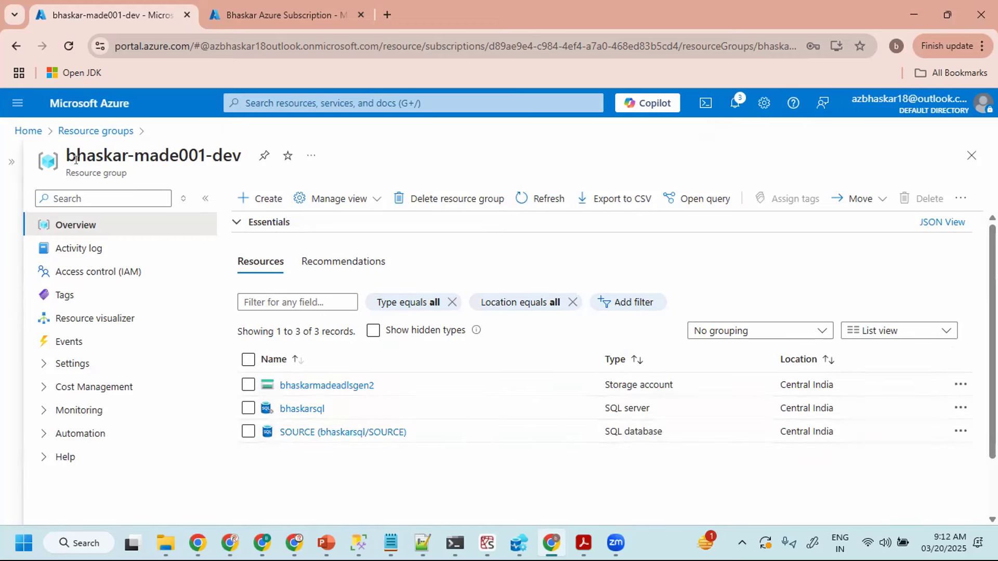
drag(69, 154, 234, 152)
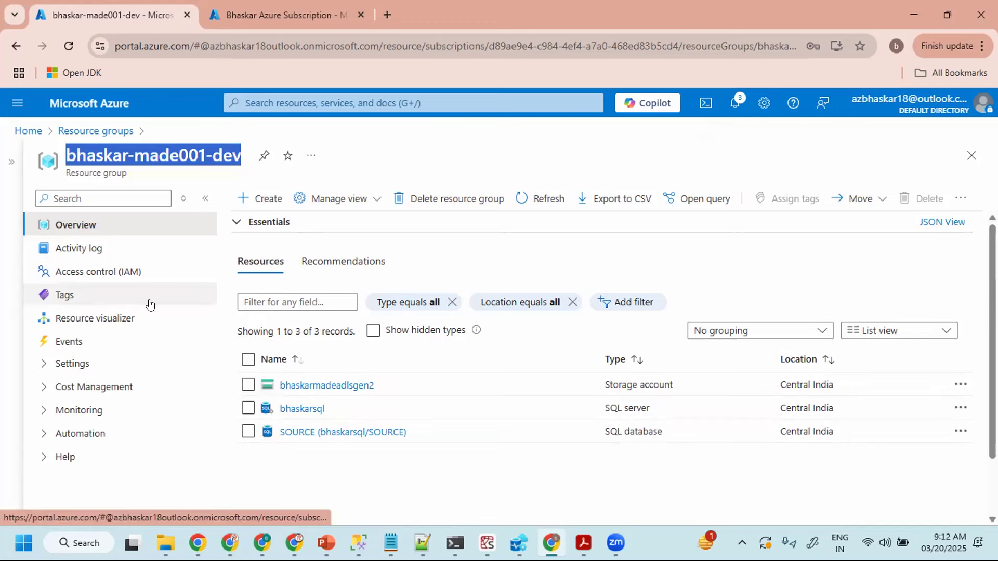
click(215, 157)
double_click(216, 157)
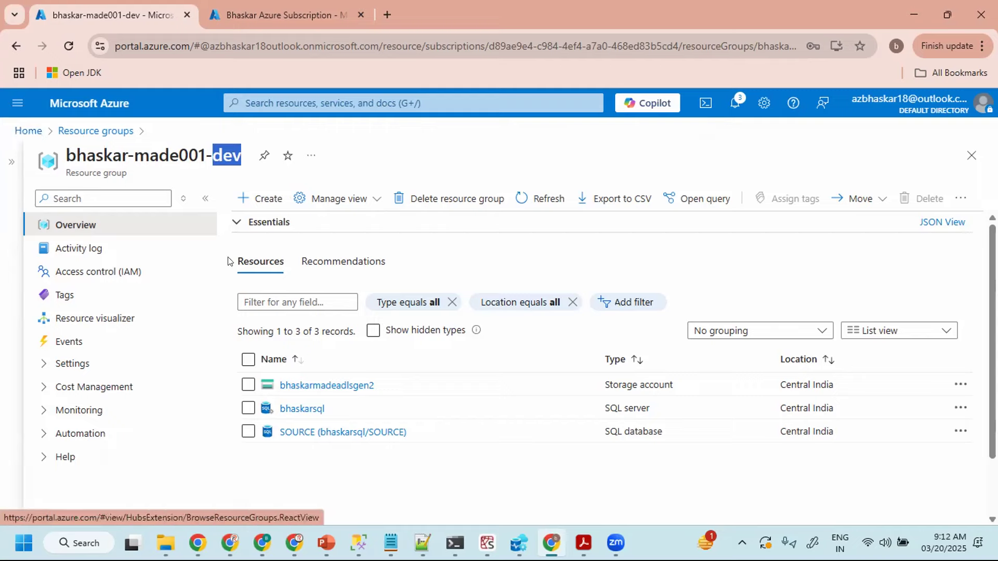
click(584, 543)
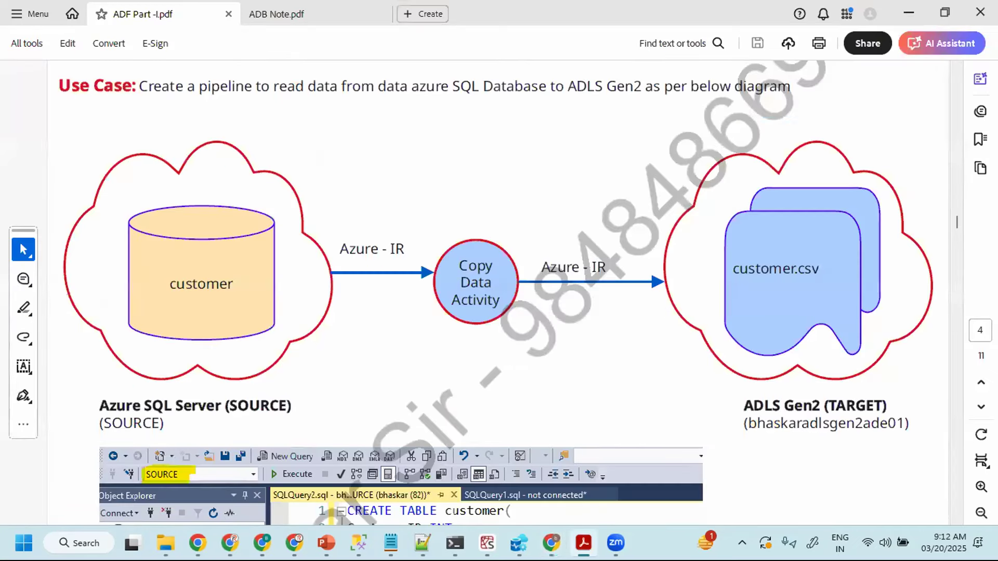
click(584, 543)
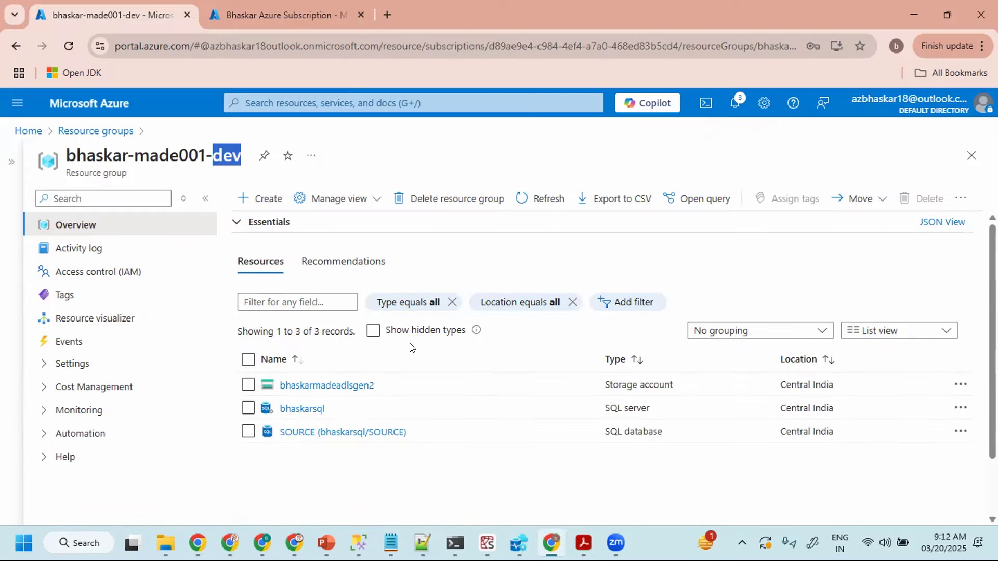
click(329, 461)
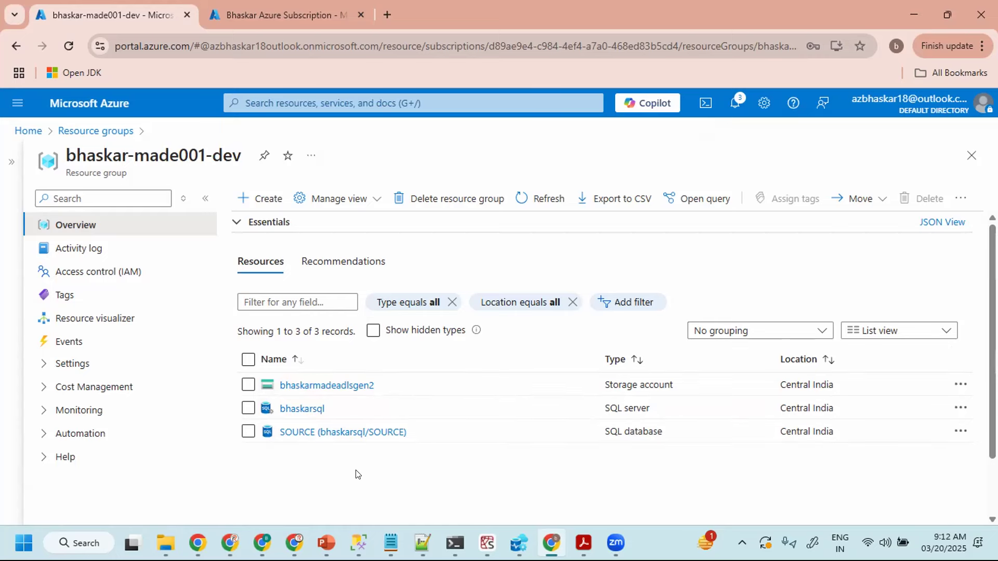
click(23, 132)
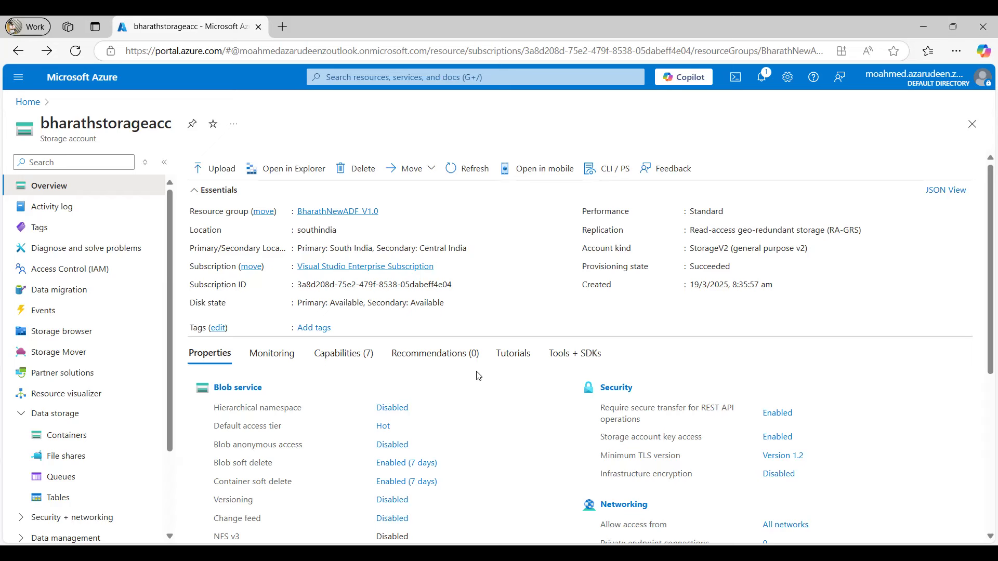
- Open the Data Lake Gen2 upgrade for bharathstorageacc from its hierarchical namespace setting, and review and agree to the account changes
click(396, 413)
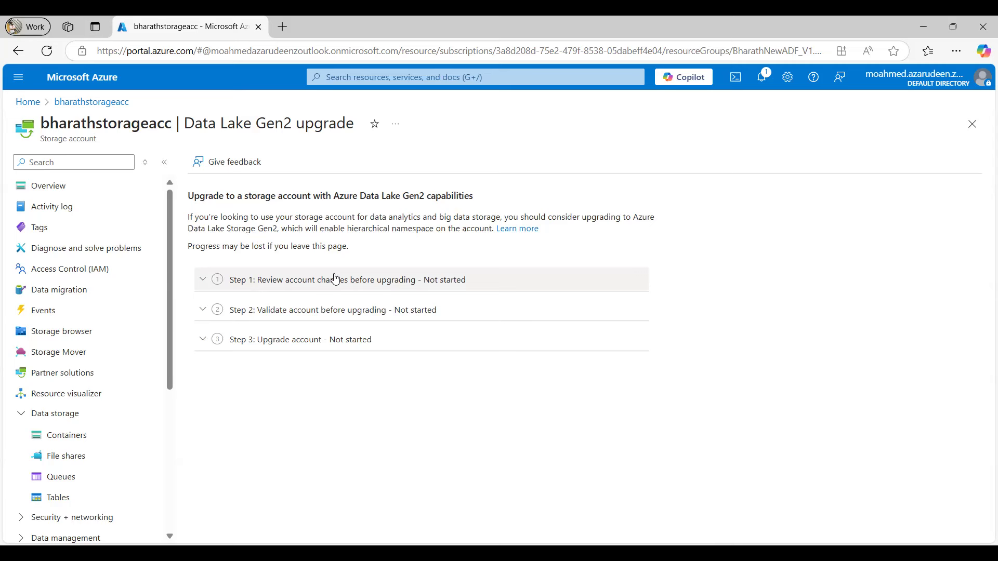
click(288, 283)
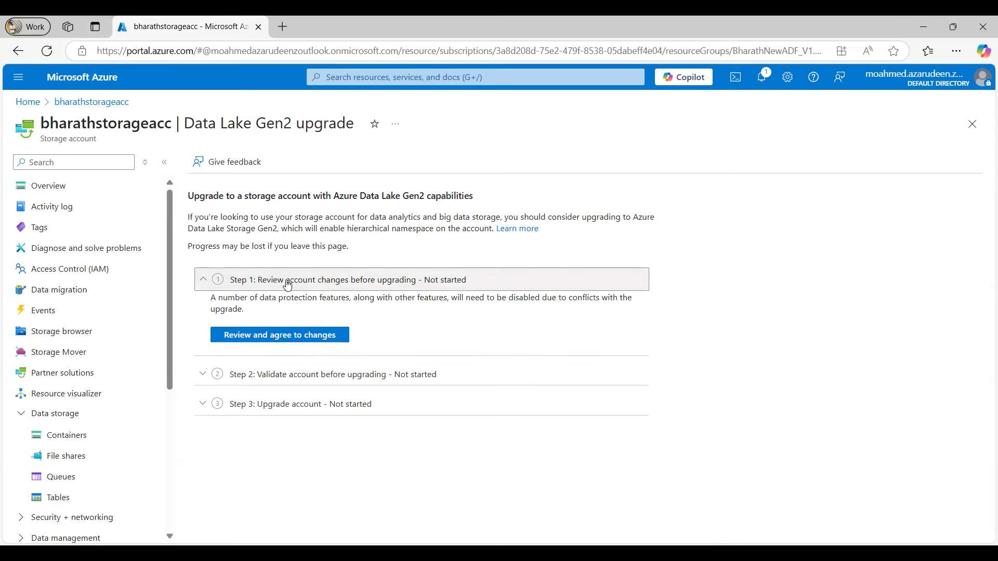
click(287, 283)
click(287, 286)
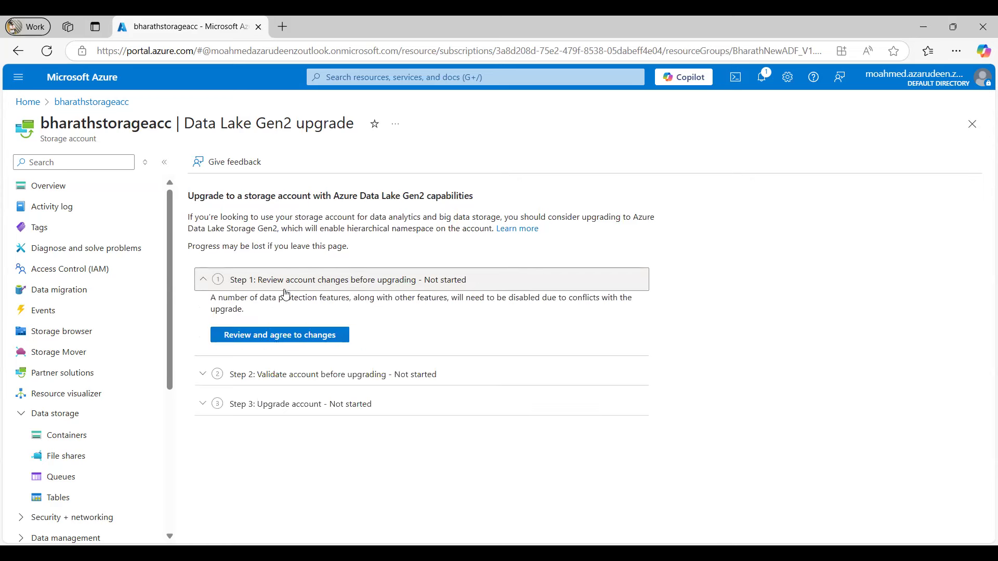
click(270, 337)
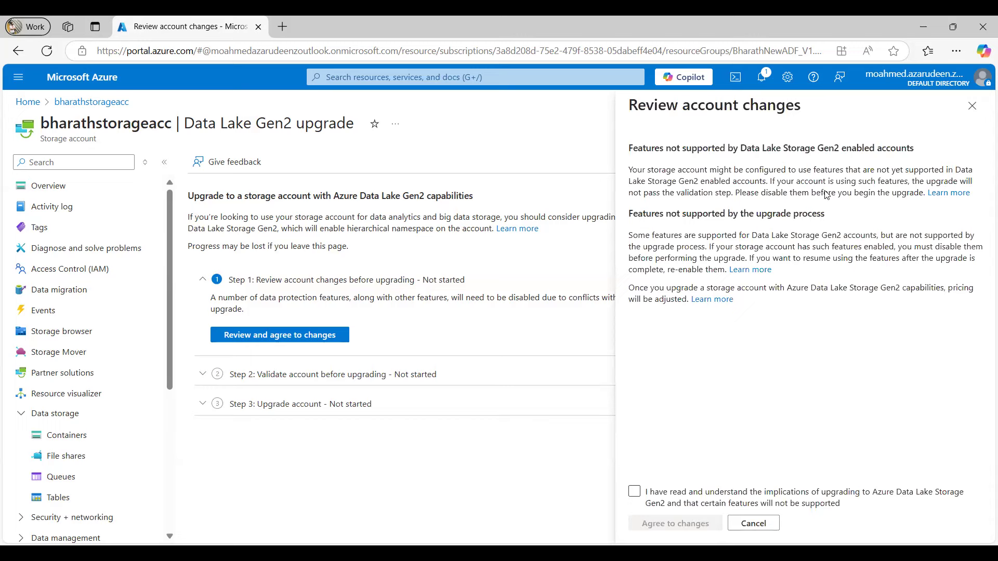
click(634, 491)
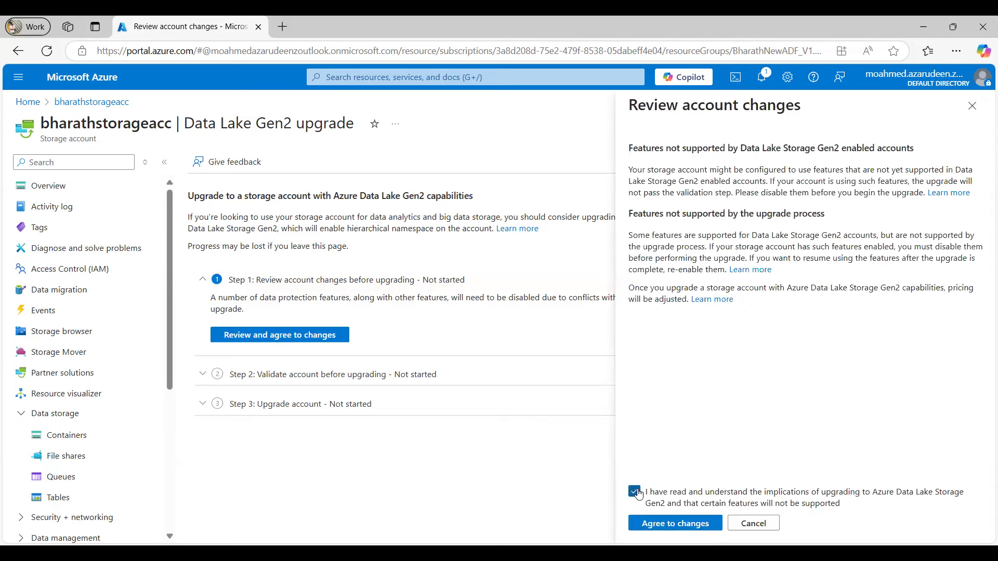
click(671, 526)
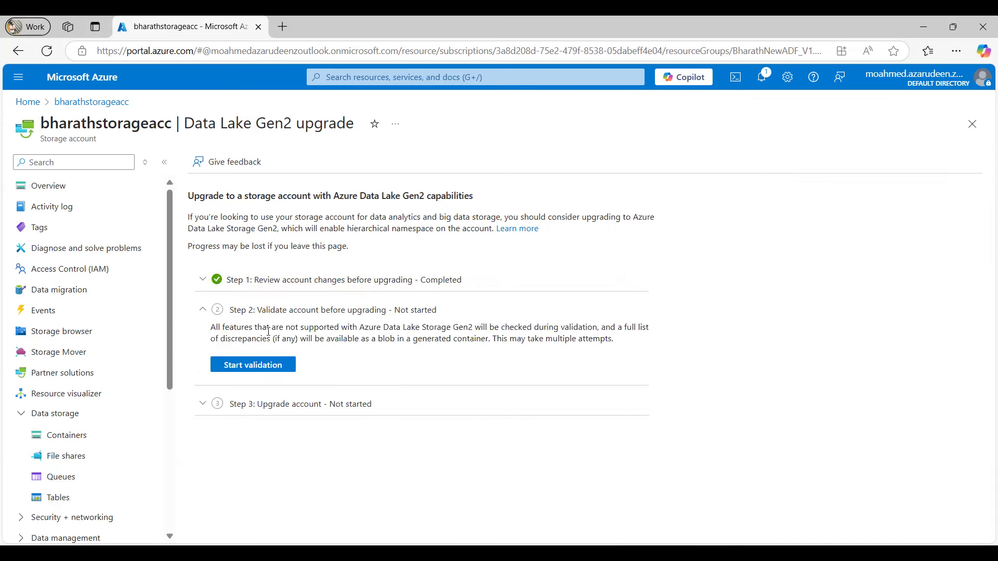
- Run the pre-upgrade validation on the storage account and examine the details of the validation and upgrade stages
click(254, 366)
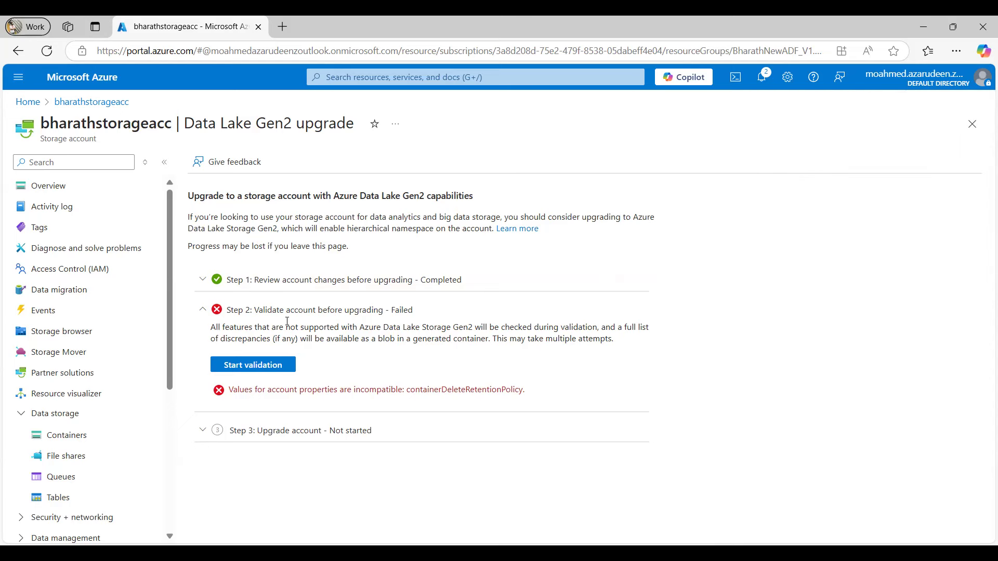
click(370, 429)
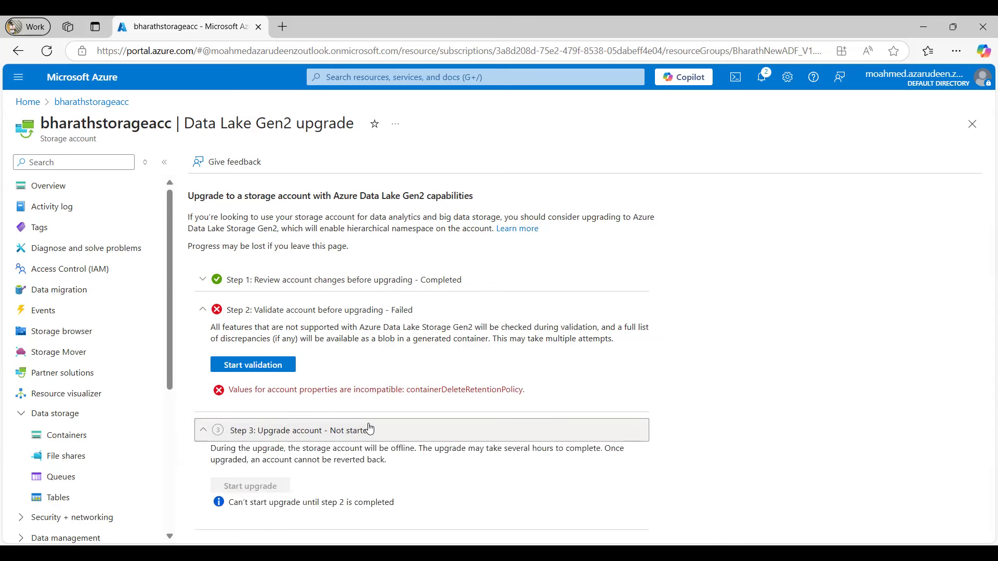
click(370, 429)
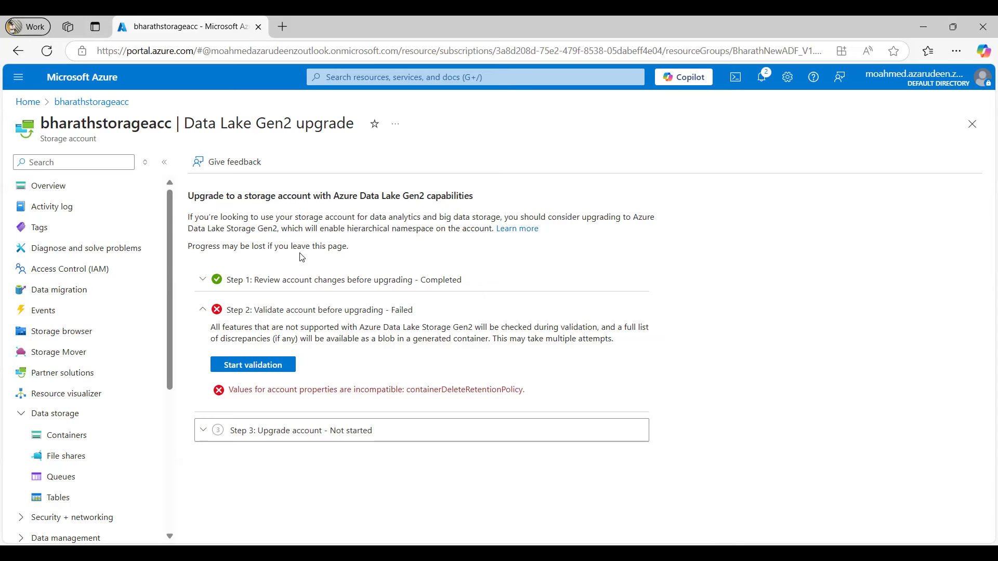
click(204, 313)
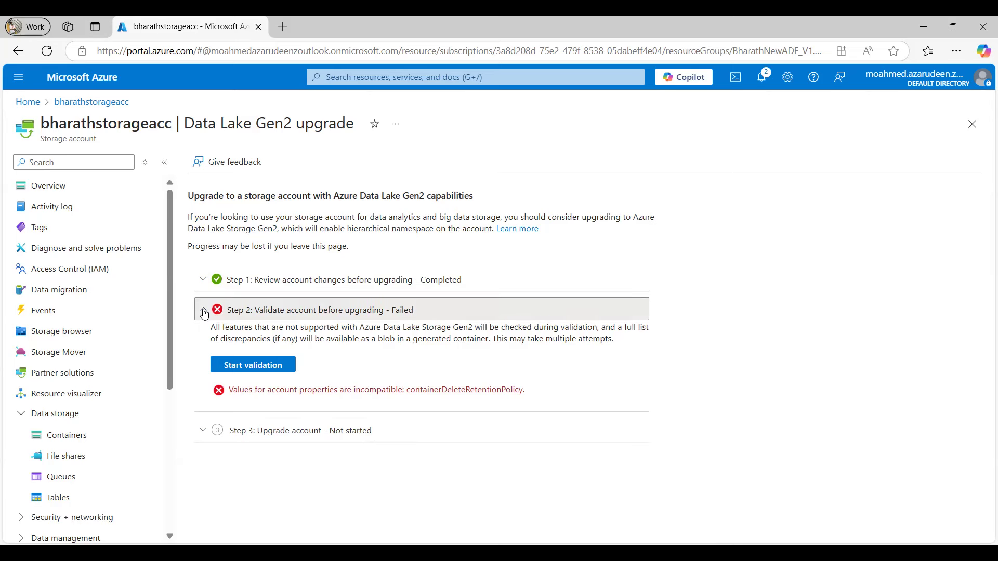
click(203, 313)
click(203, 341)
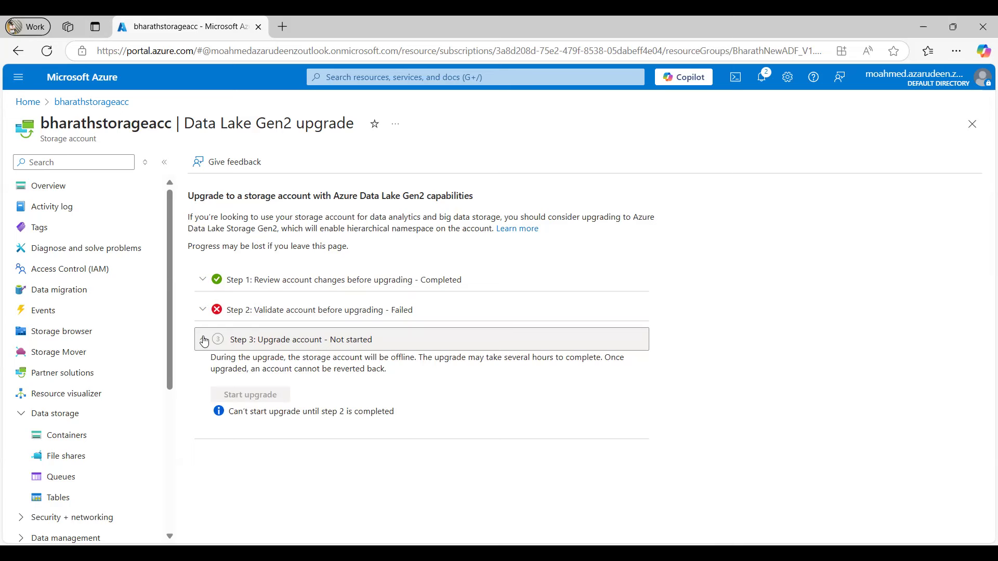
click(204, 341)
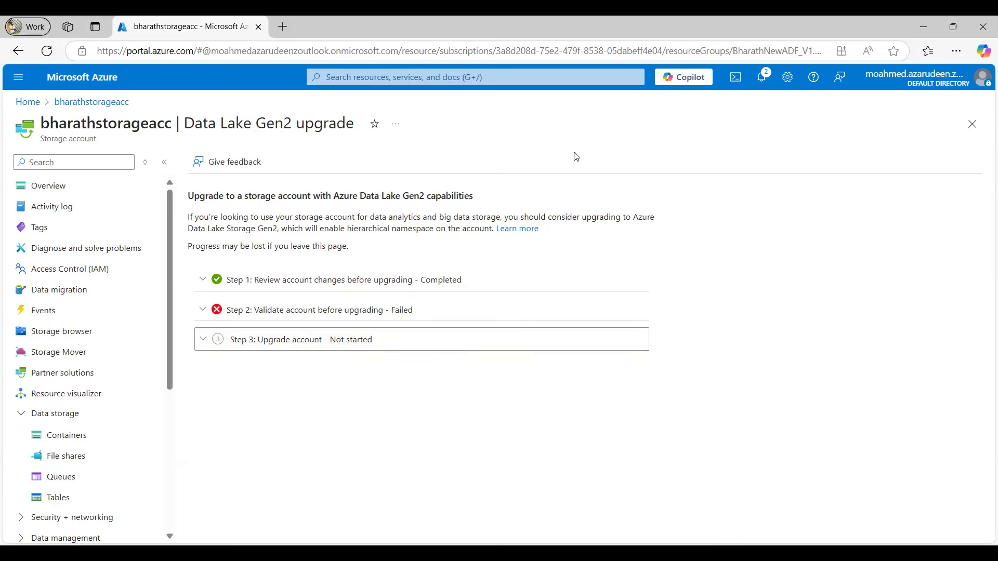
- Dismiss the remaining-credit notification and recheck the details of the Upgrade account stage
click(941, 84)
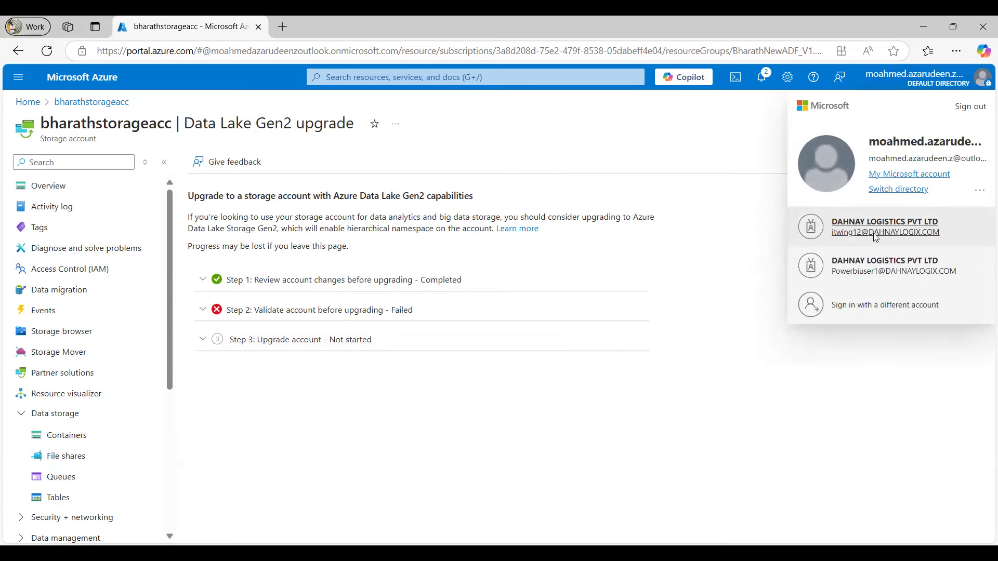
click(742, 140)
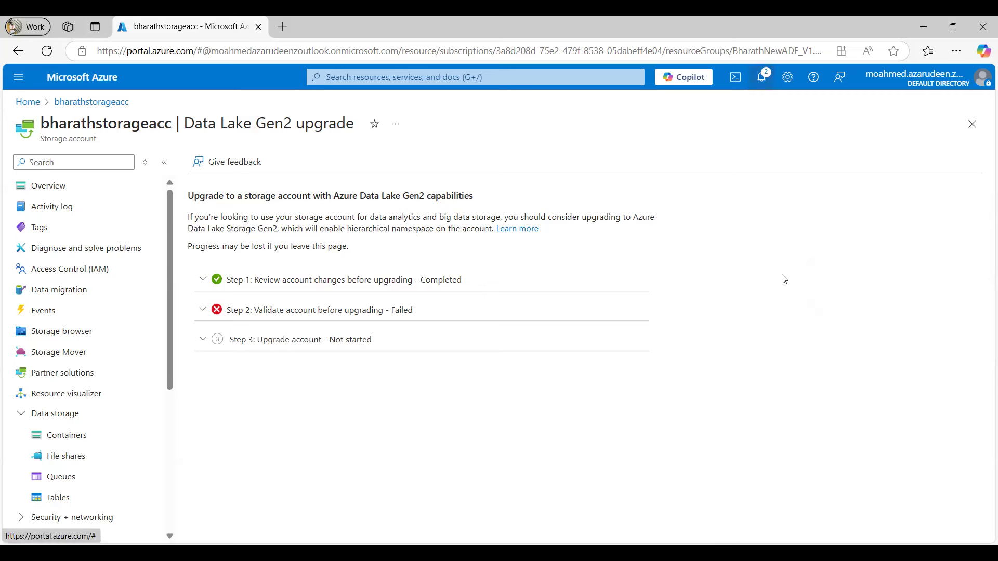
click(972, 174)
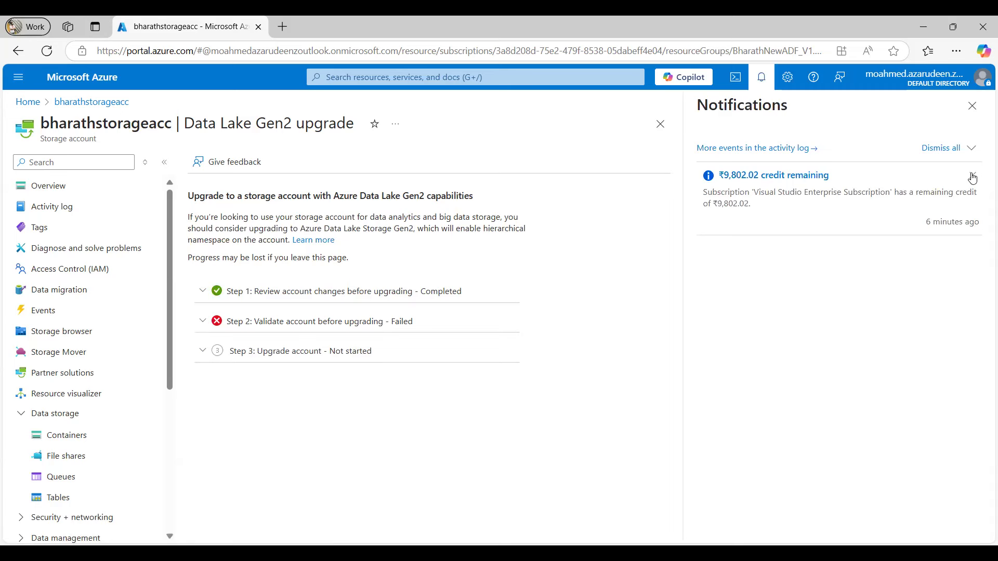
click(972, 176)
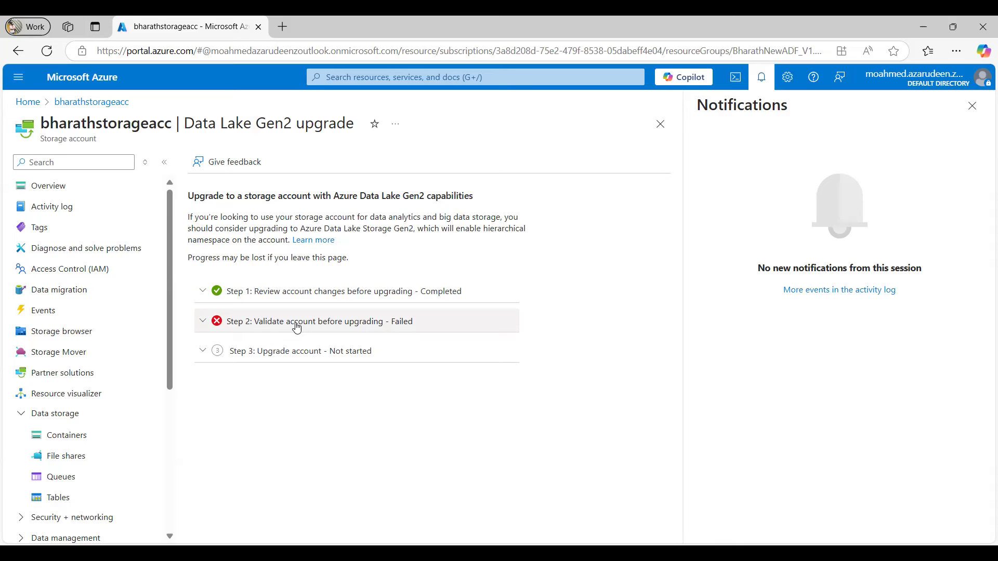
click(204, 357)
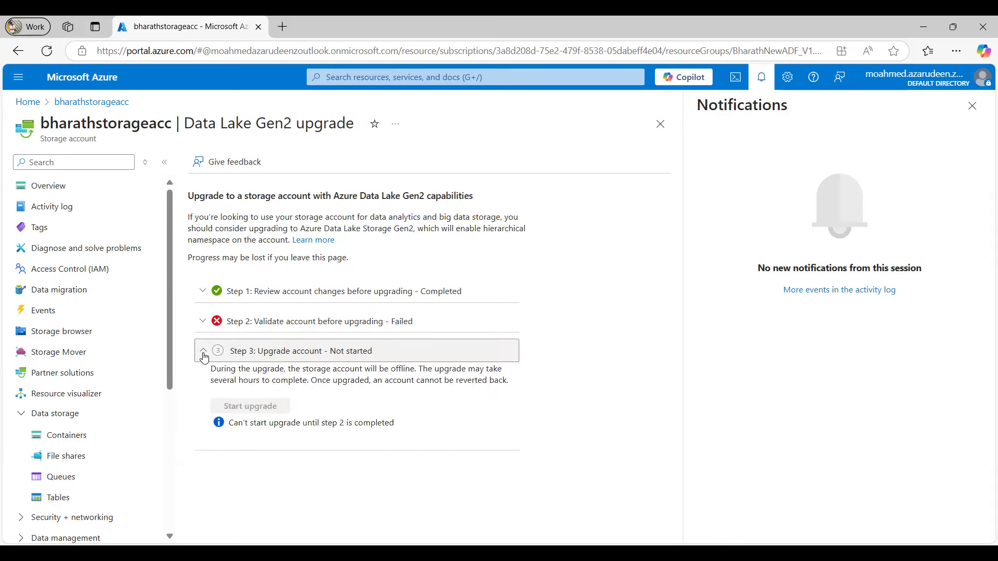
click(204, 355)
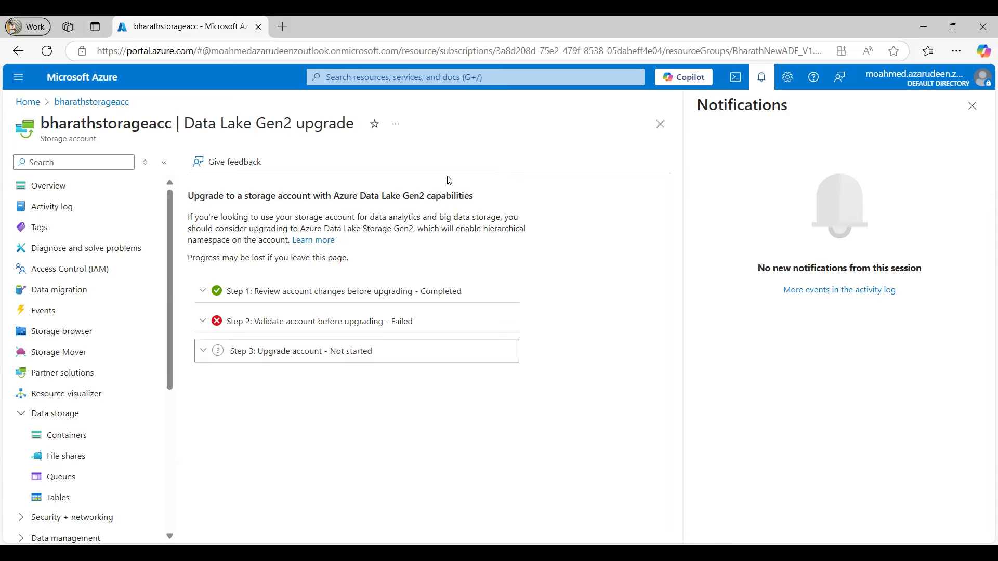
- Switch to the maximized Create SQL Database form, look over its basic settings and change the database name to source
key(alt+Tab)
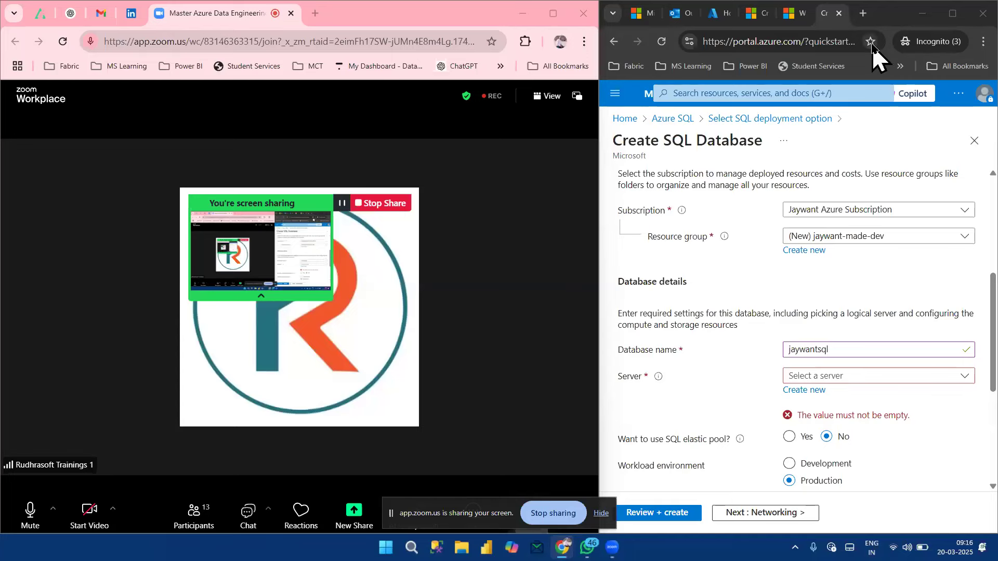
click(949, 9)
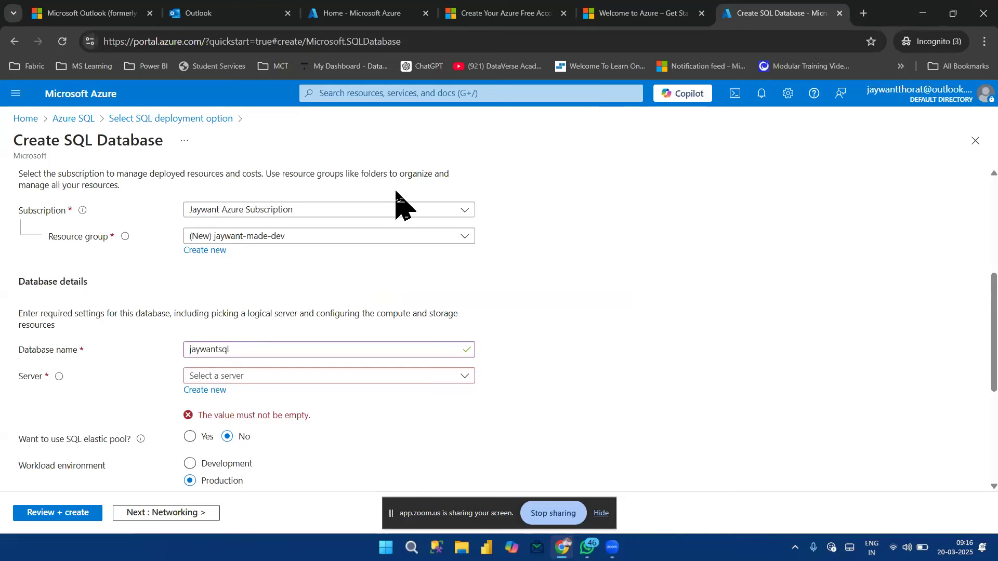
scroll(395, 200, up, 4)
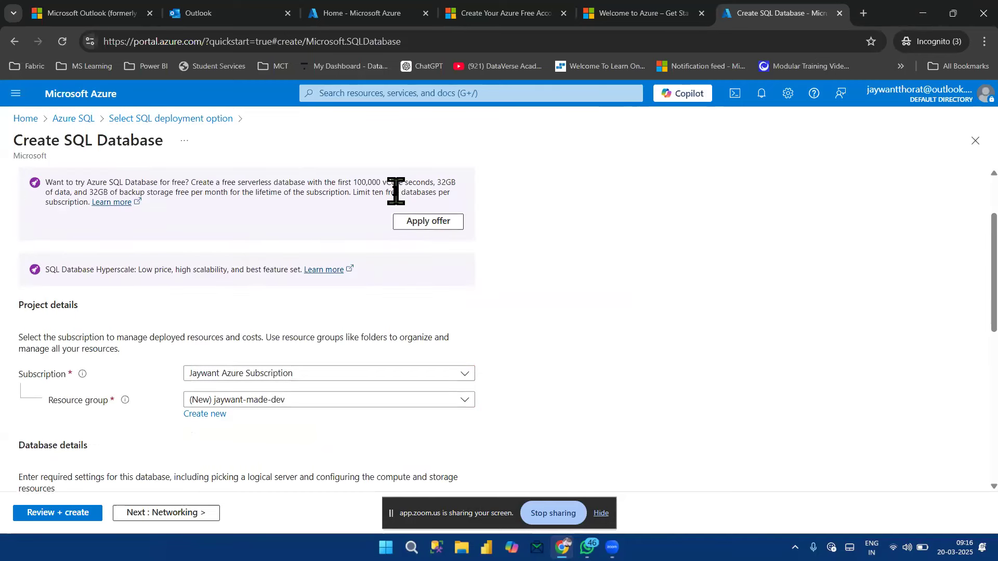
scroll(396, 191, up, 1)
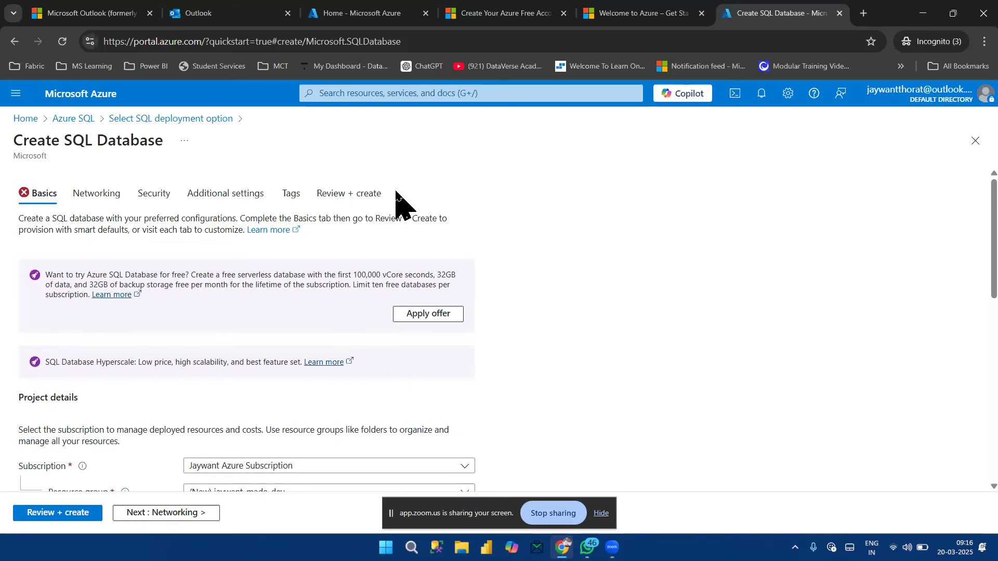
scroll(396, 197, down, 3)
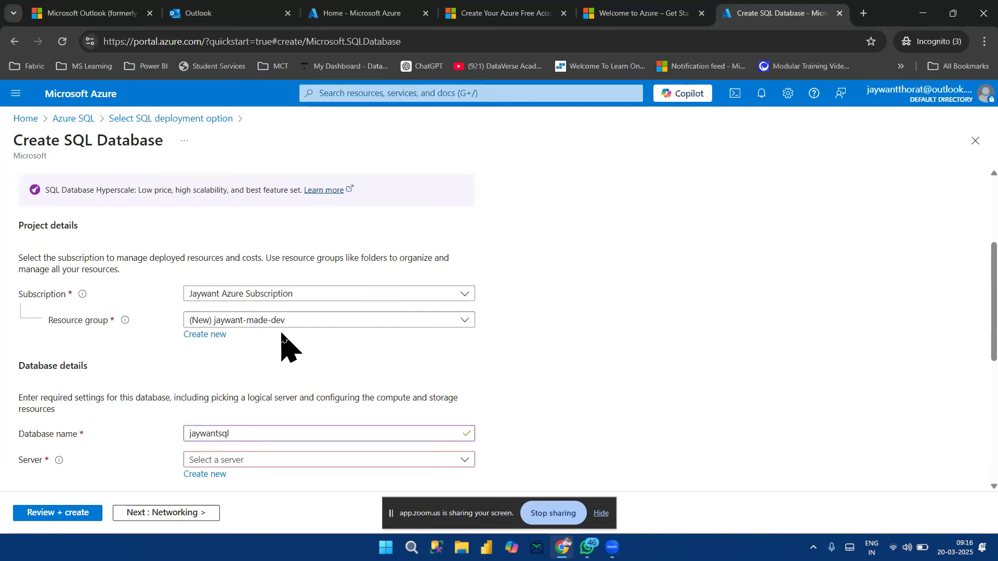
scroll(237, 389, down, 2)
scroll(238, 395, down, 1)
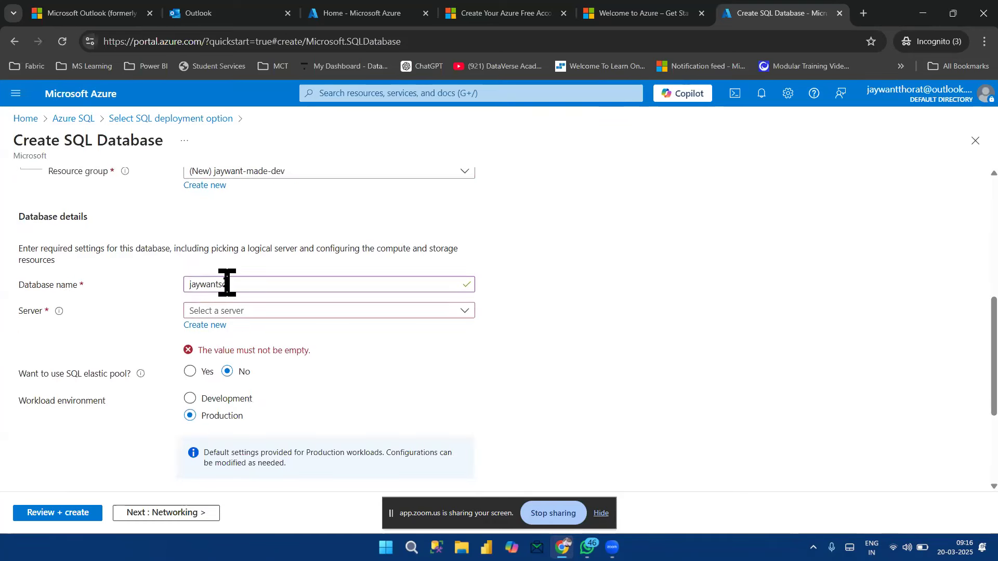
click(255, 285)
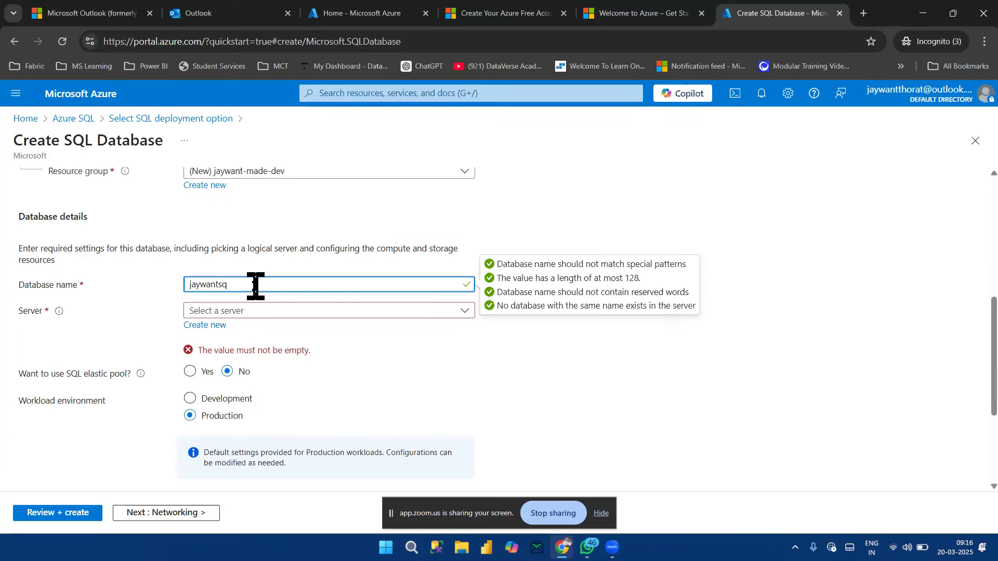
key(BackSpace)
key(BackSpace)
key(BackSpace)
key(BackSpace)
key(BackSpace)
key(BackSpace)
key(BackSpace)
key(BackSpace)
key(BackSpace)
key(BackSpace)
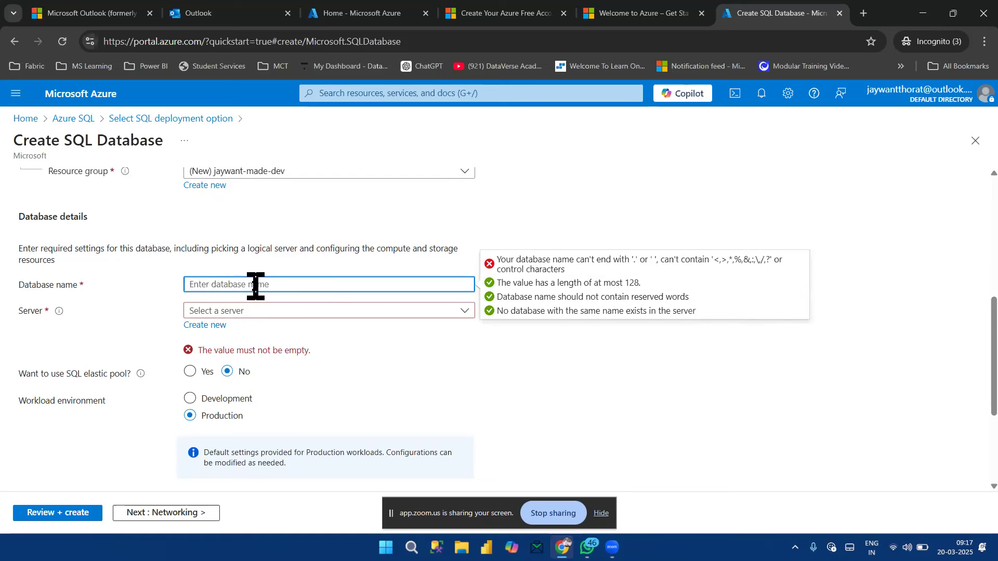
text(source)
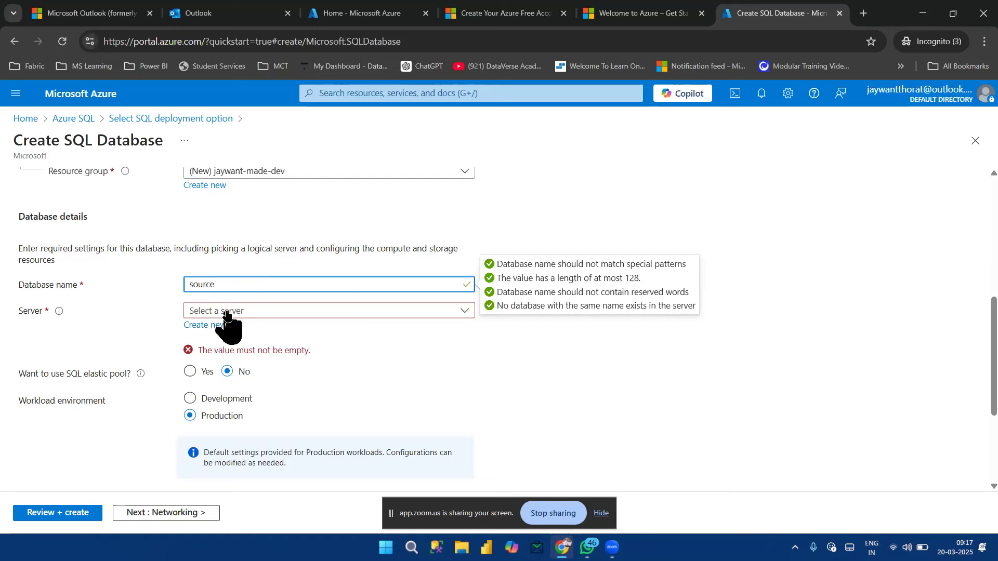
- Start a new logical server for the database, named jaywantsql and located in (Asia Pacific) Central India
click(209, 326)
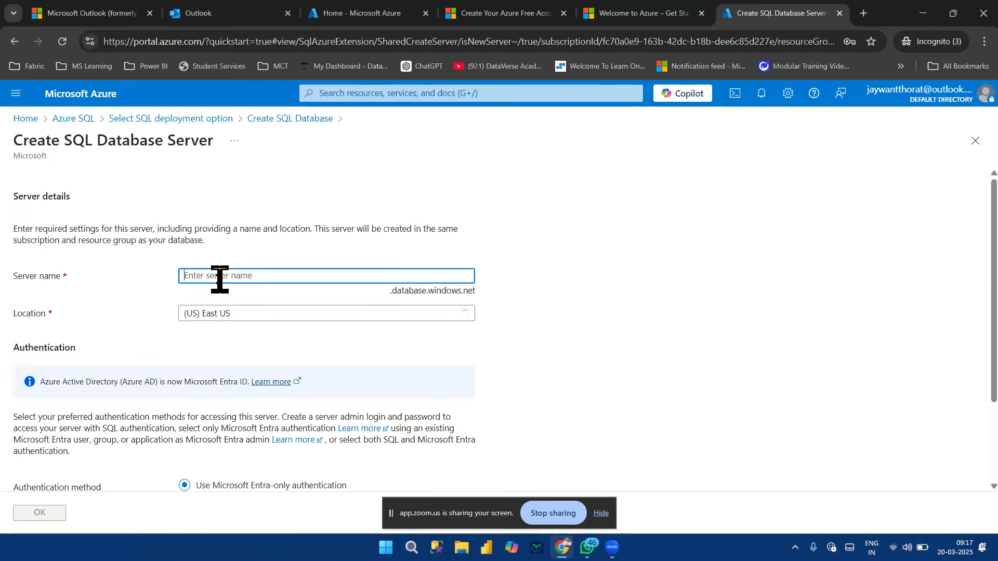
text(jaywantsql)
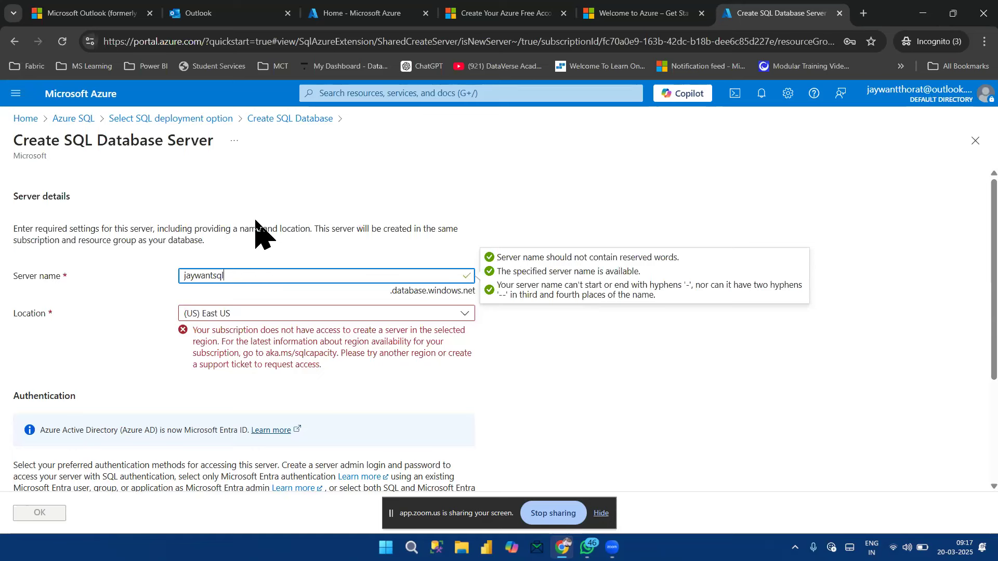
click(250, 312)
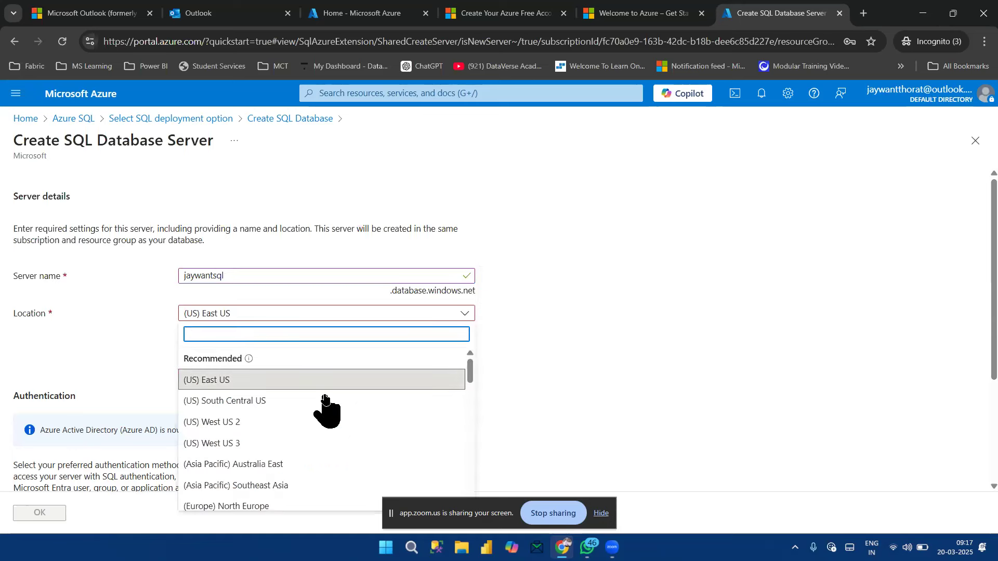
scroll(319, 434, down, 3)
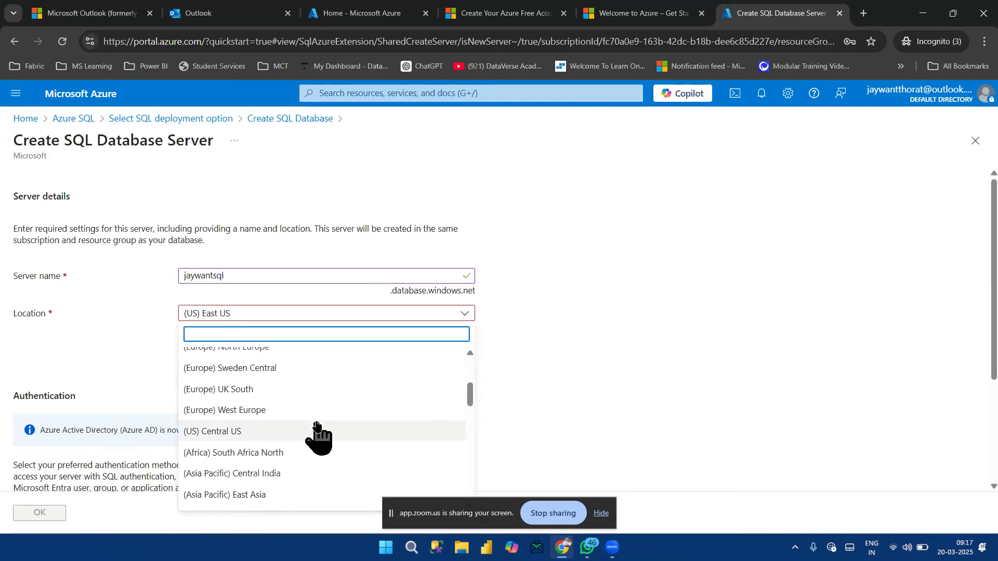
click(263, 473)
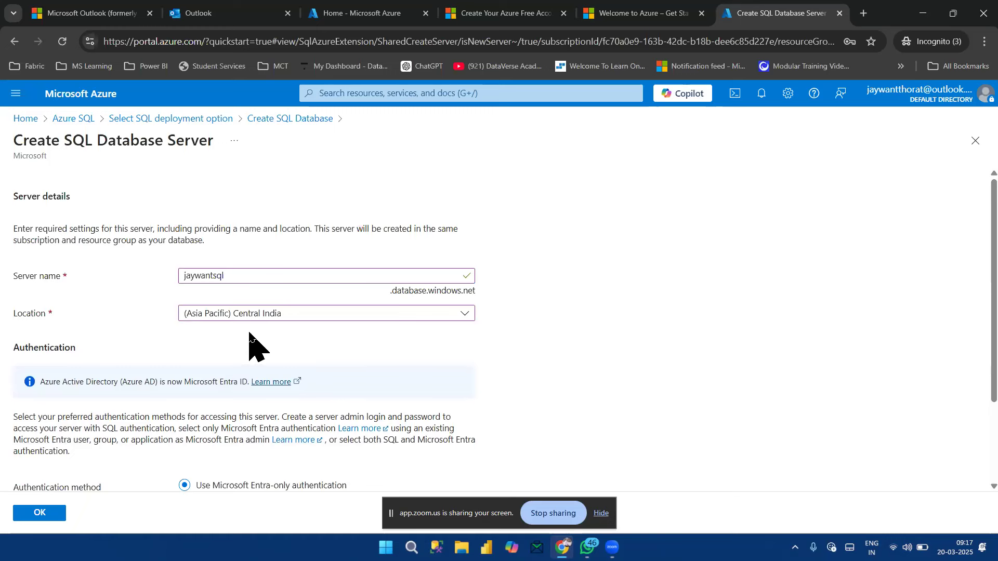
- Choose SQL authentication for the new server and fill in the server admin login
scroll(543, 317, down, 1)
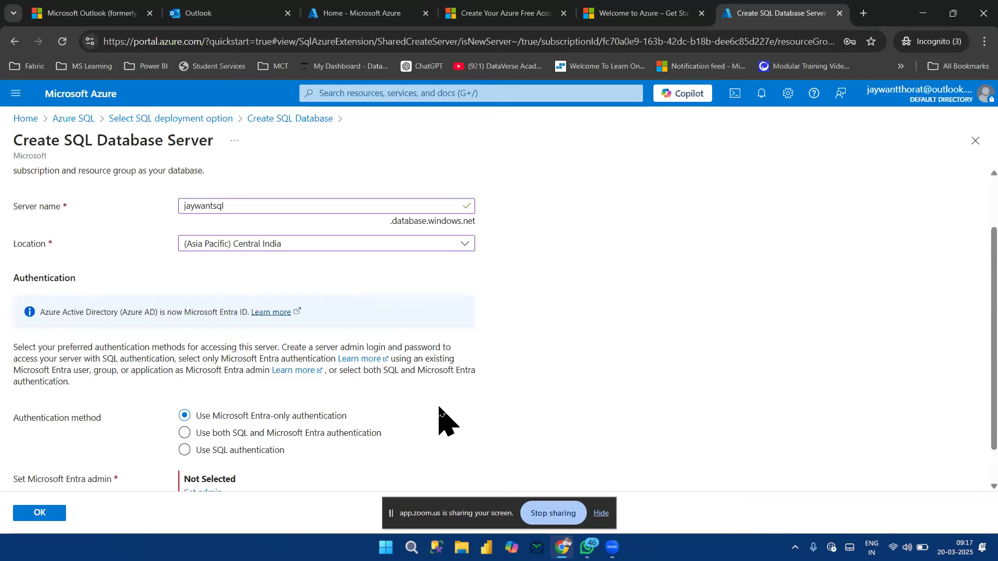
scroll(439, 408, down, 1)
click(185, 407)
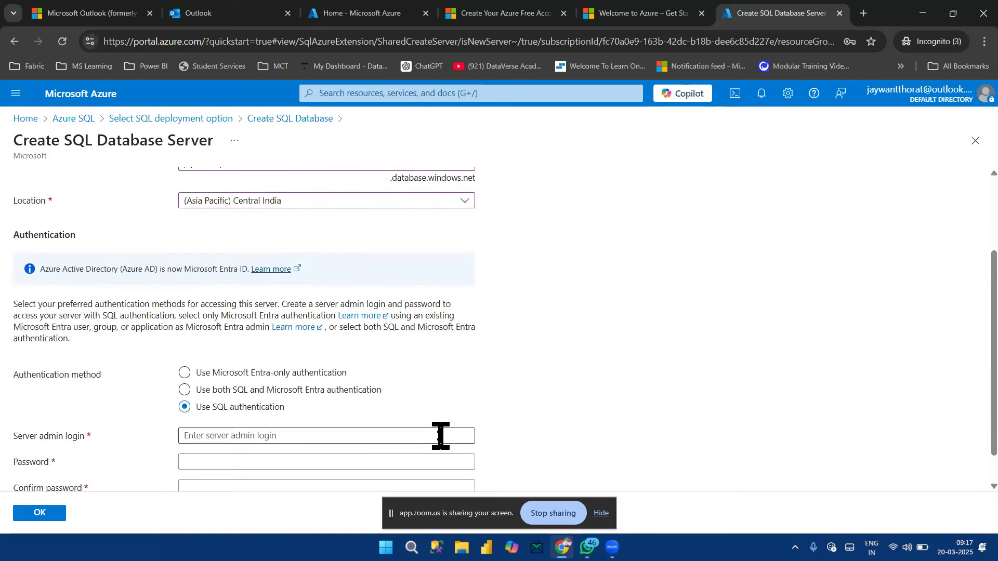
scroll(439, 435, down, 1)
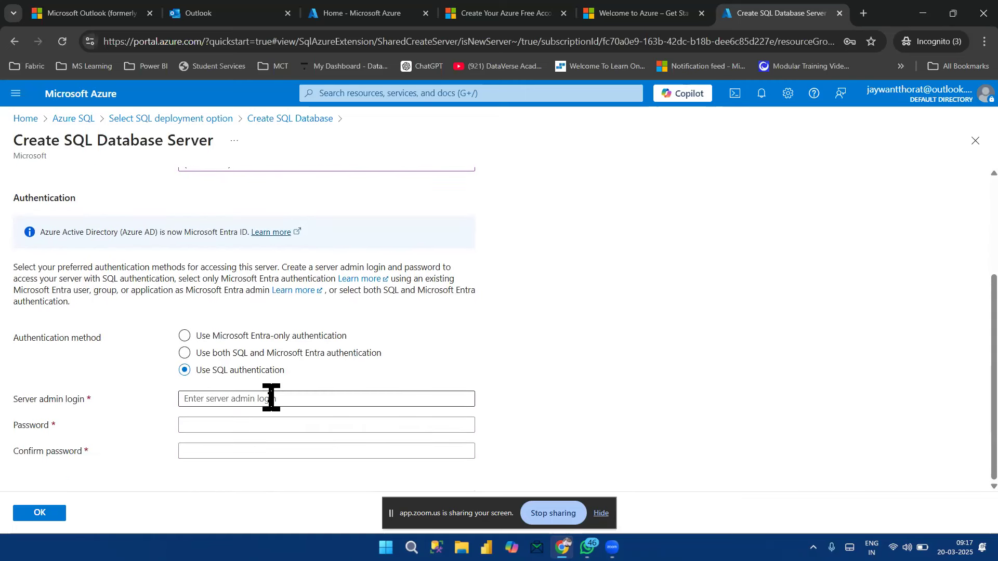
click(249, 424)
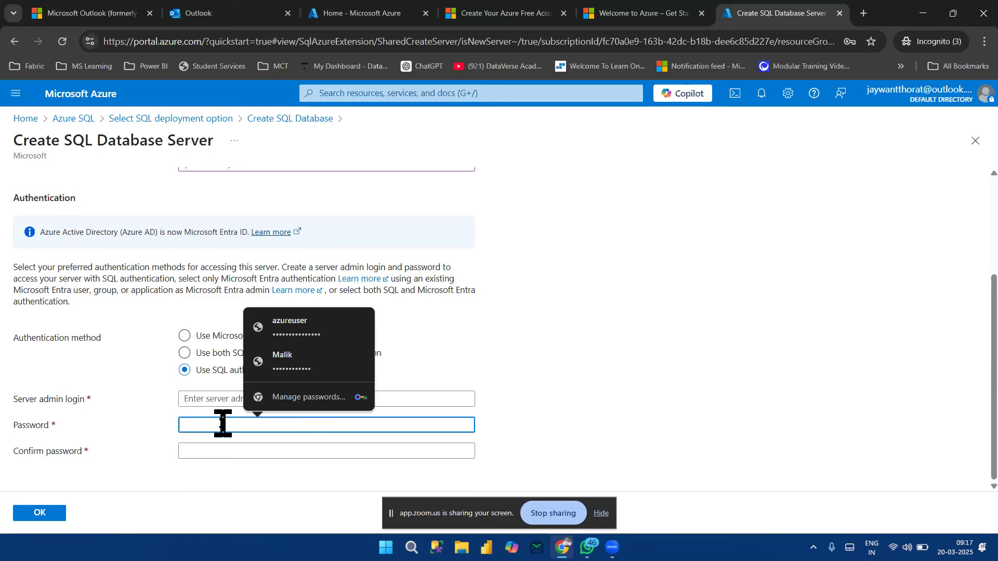
click(607, 382)
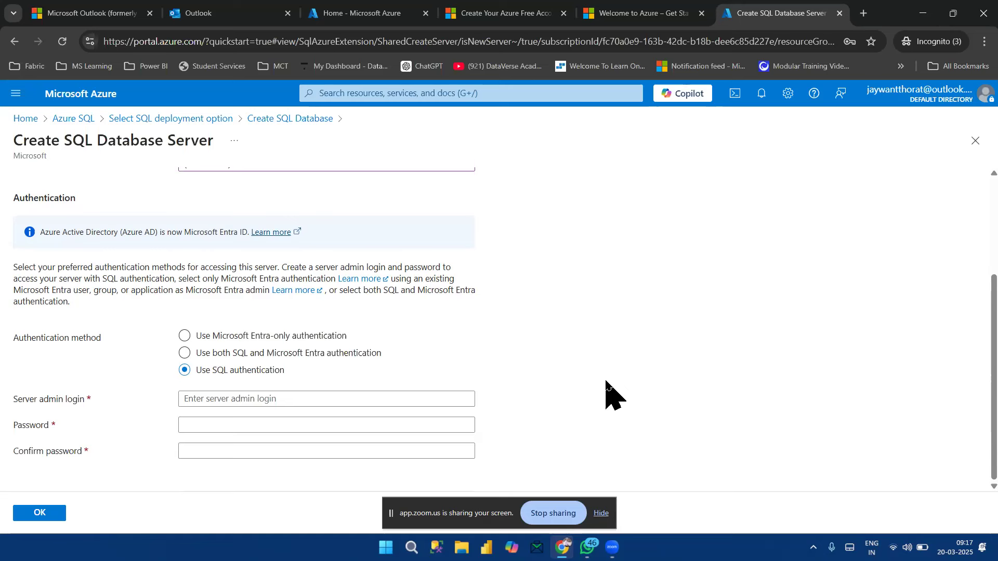
click(215, 427)
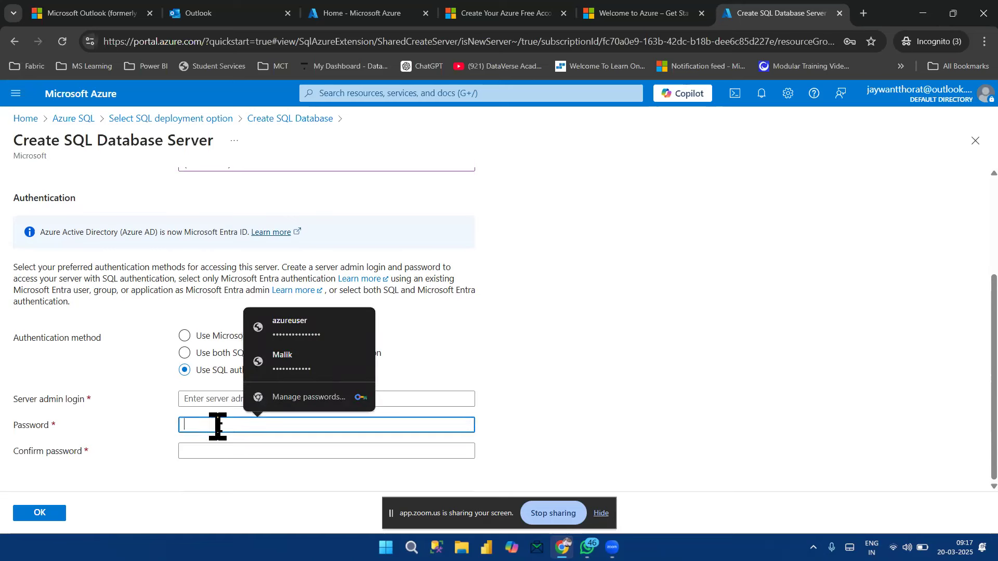
click(211, 400)
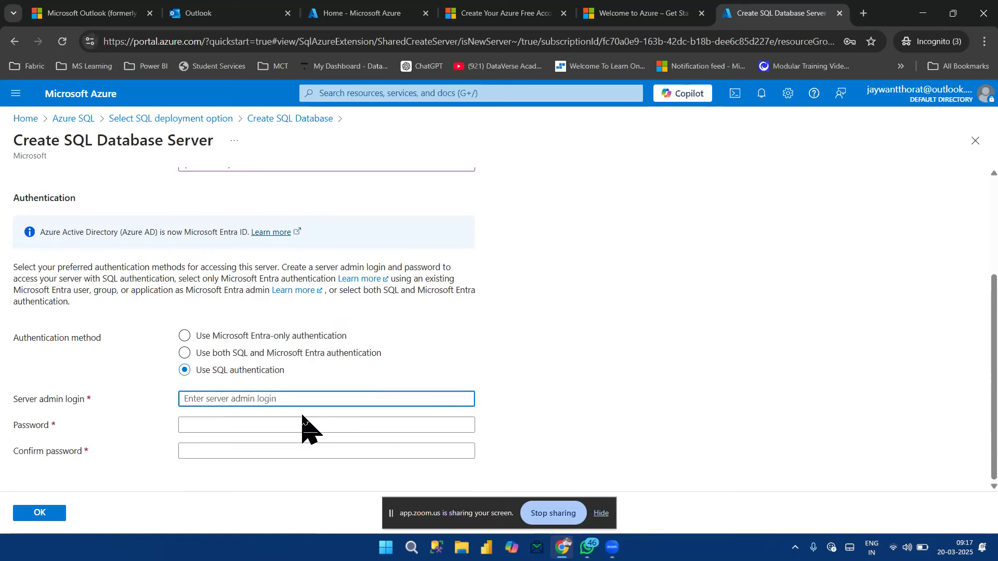
text(jaywant)
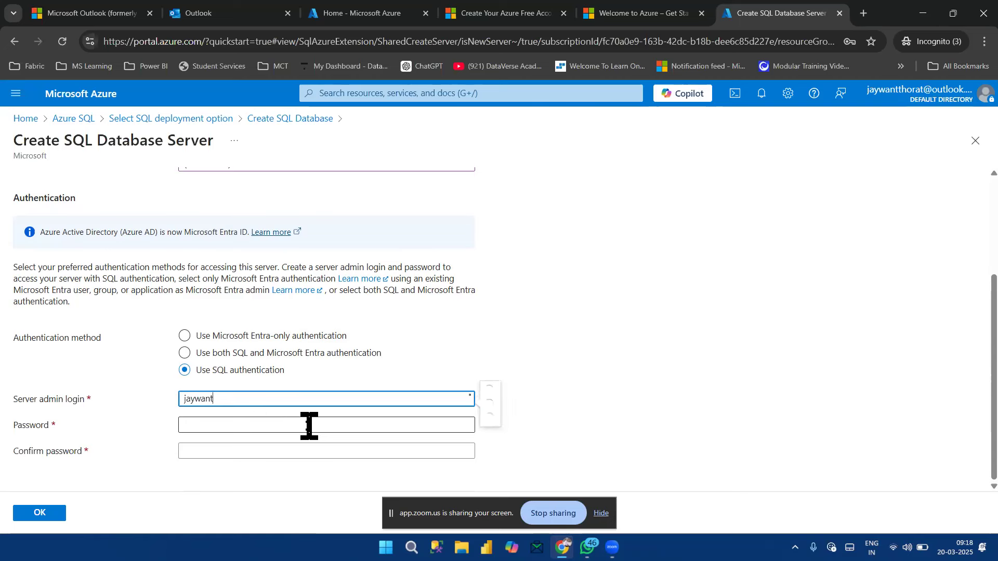
- Enter and confirm the server admin password, accept the new server's settings and hide the screen-sharing notice
click(275, 425)
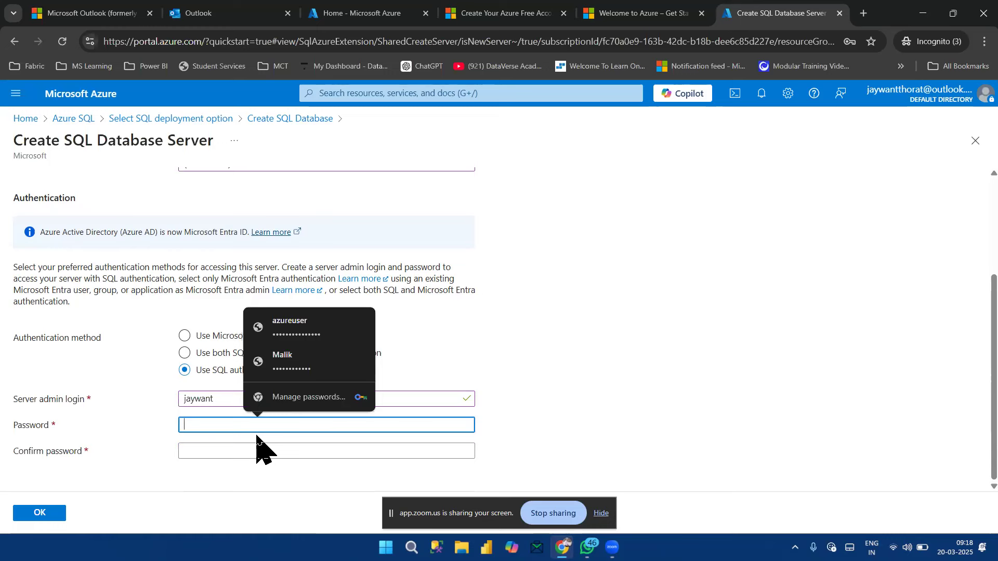
text(••••••••••)
key(Tab)
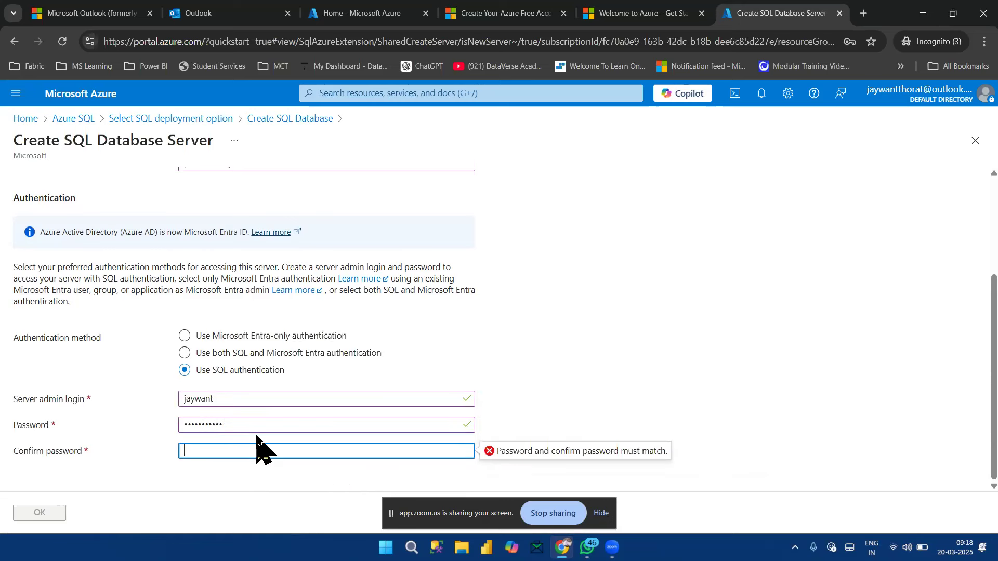
text(•••••••••••)
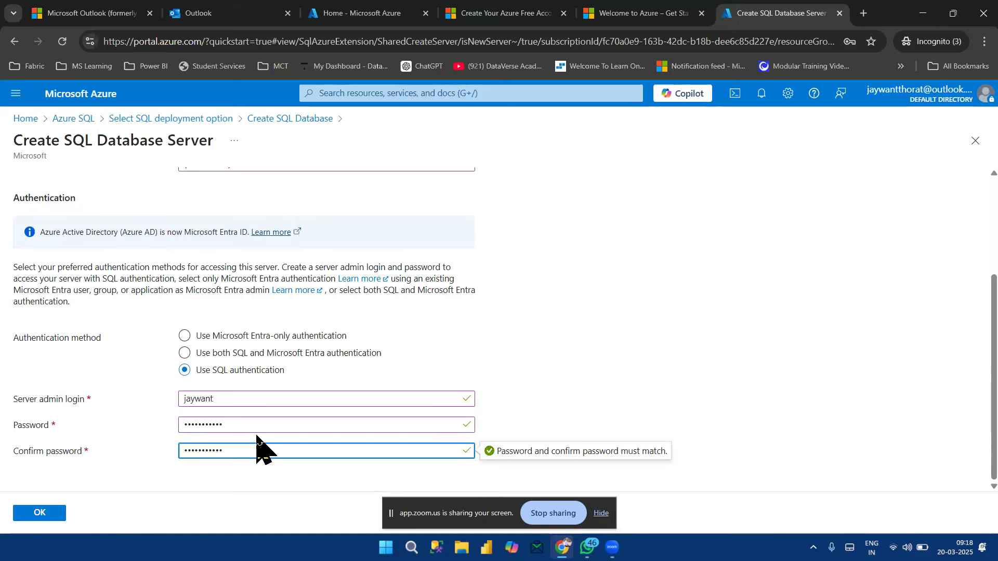
click(38, 514)
click(602, 513)
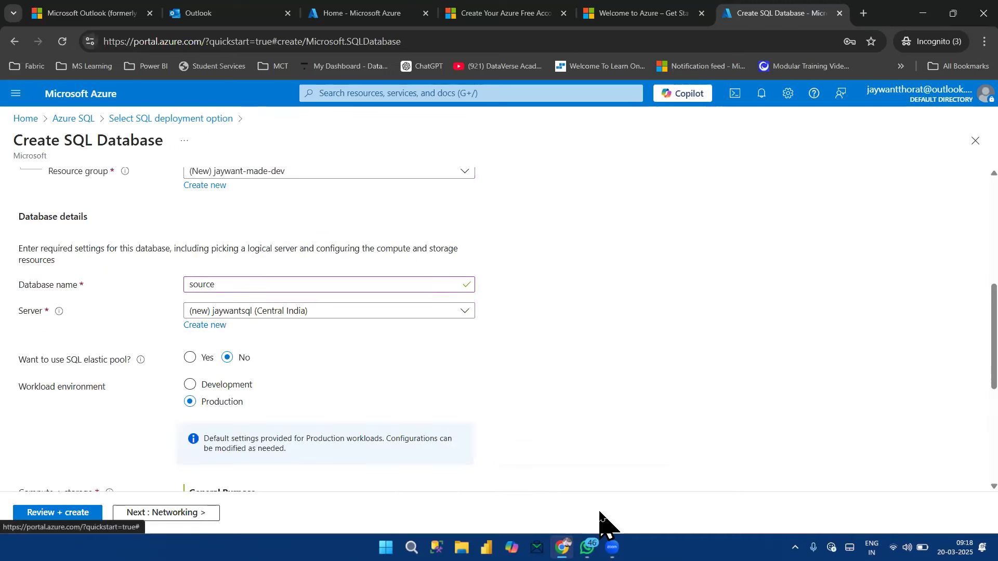
- Review the project and database details and set the workload environment to Development
scroll(579, 366, up, 6)
scroll(579, 366, down, 10)
scroll(579, 366, up, 4)
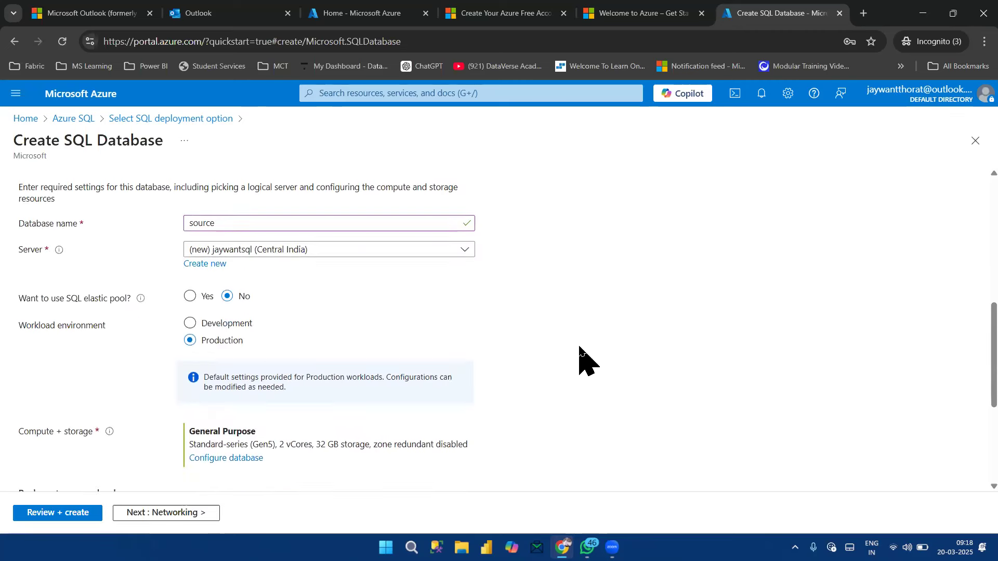
scroll(580, 347, up, 3)
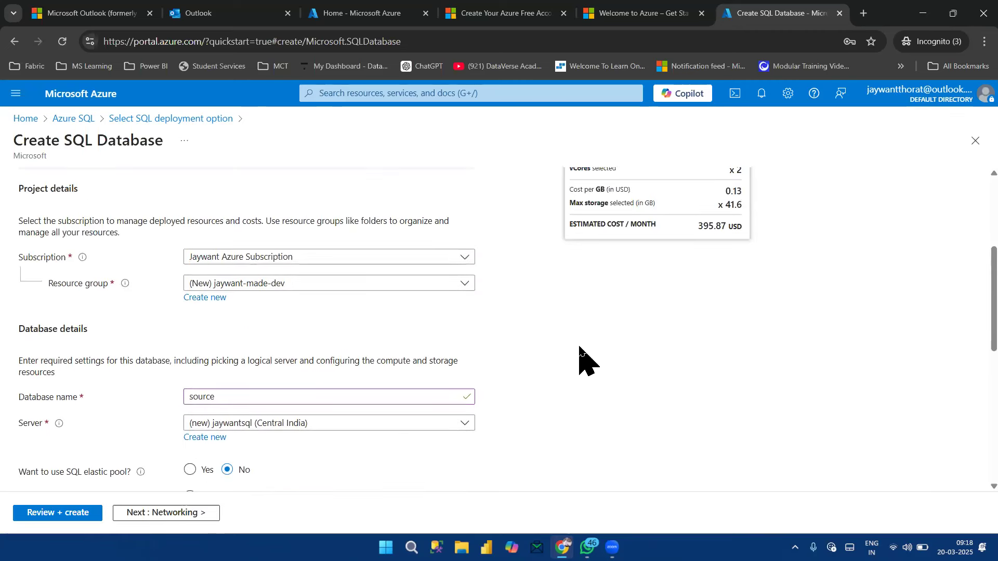
scroll(579, 348, up, 1)
scroll(579, 348, down, 5)
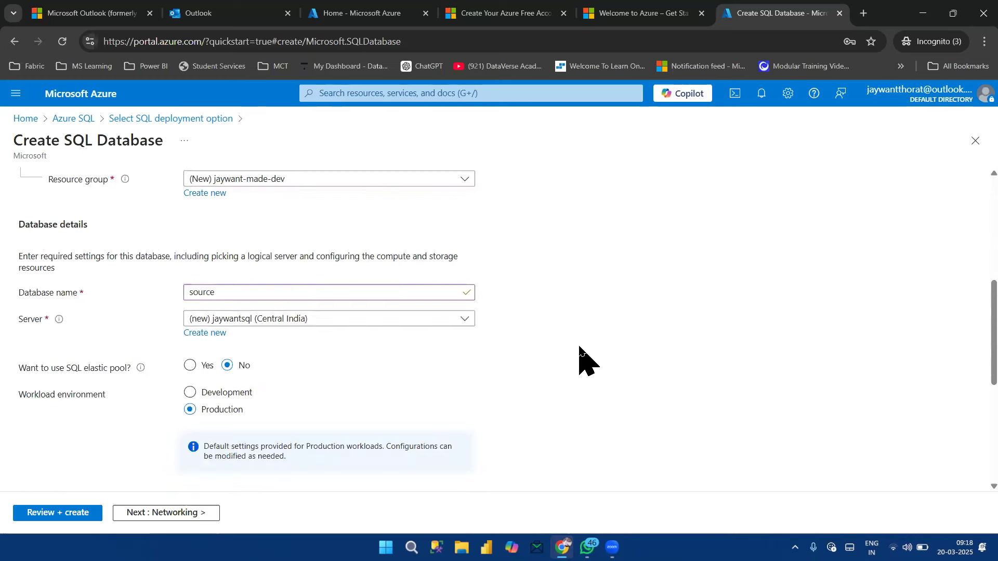
scroll(579, 347, down, 1)
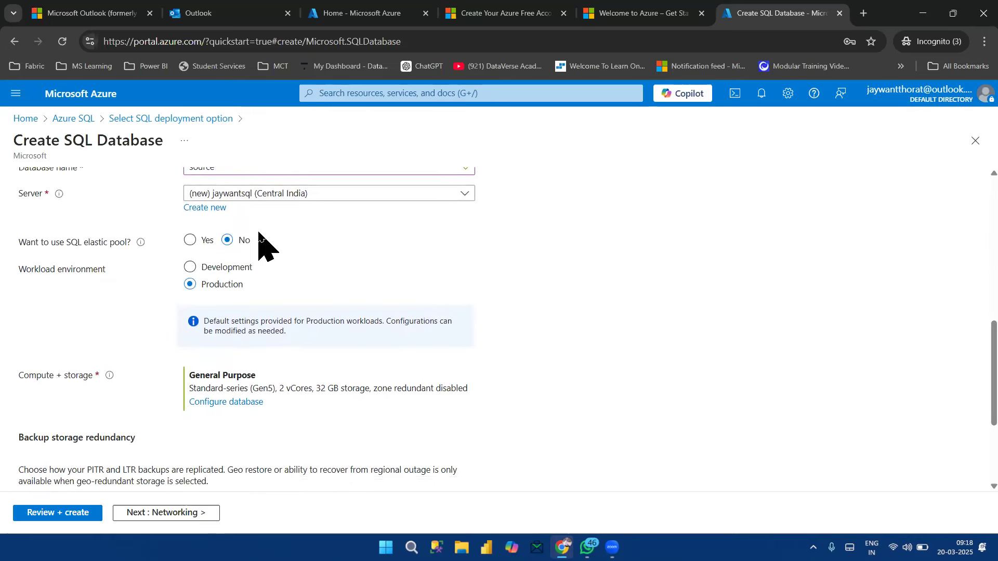
click(190, 266)
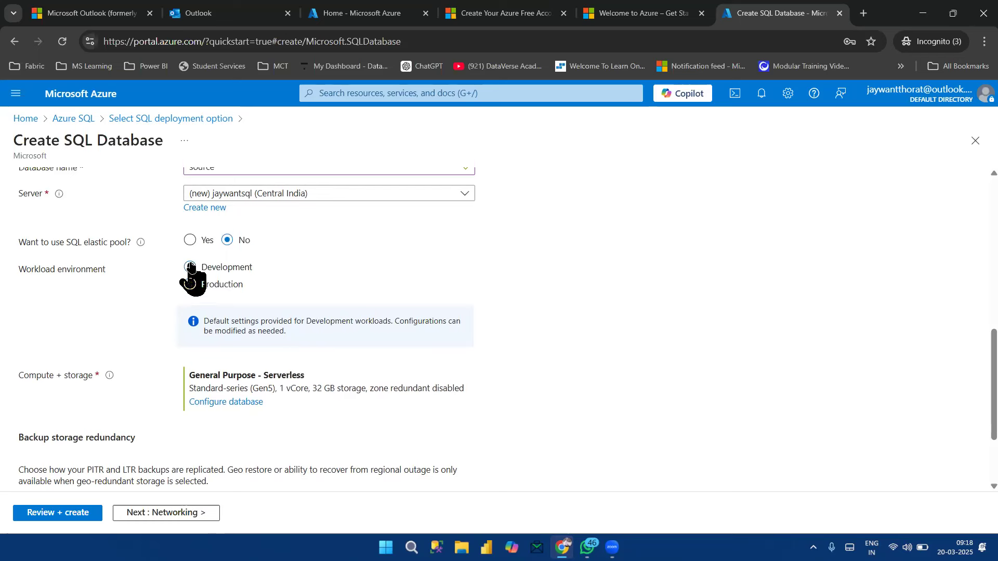
- Configure the database's compute and storage with the Basic service tier (for less demanding workloads) and apply it
scroll(492, 301, down, 3)
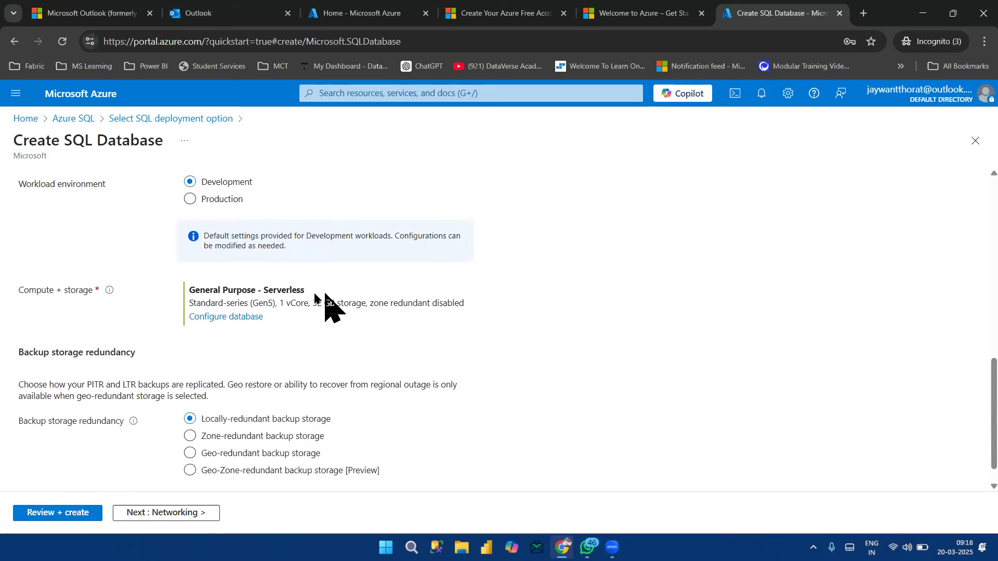
click(219, 317)
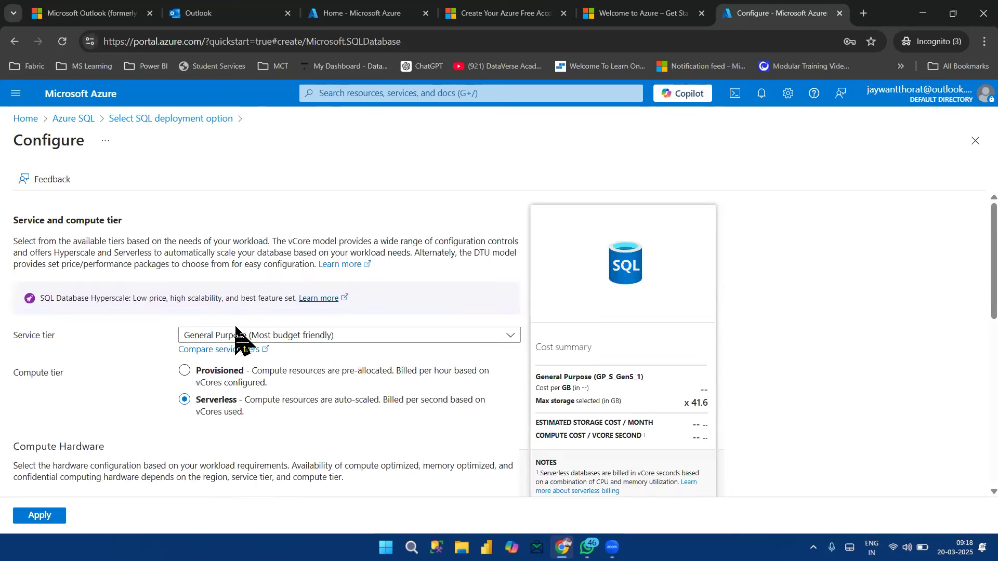
click(254, 335)
click(255, 274)
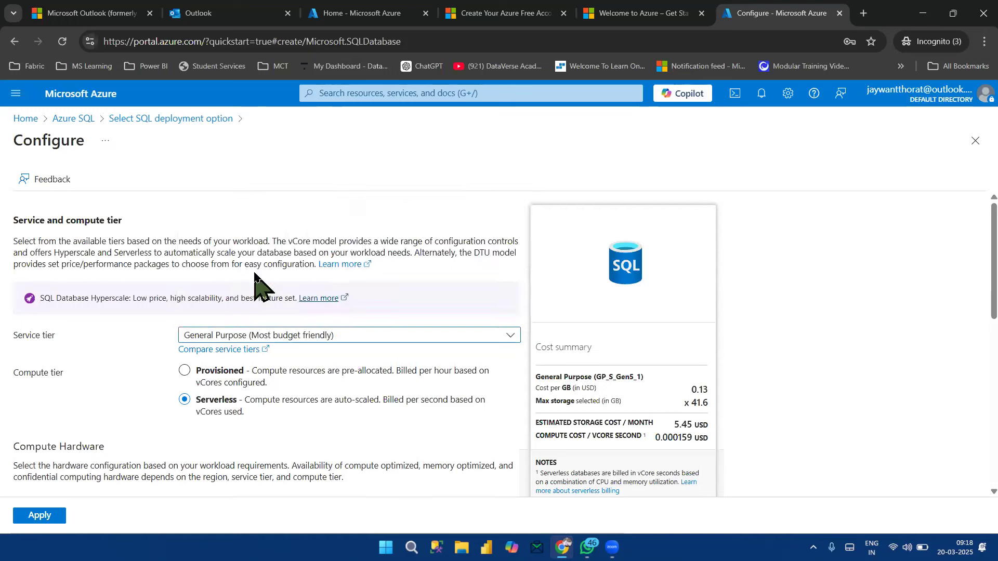
scroll(232, 396, down, 1)
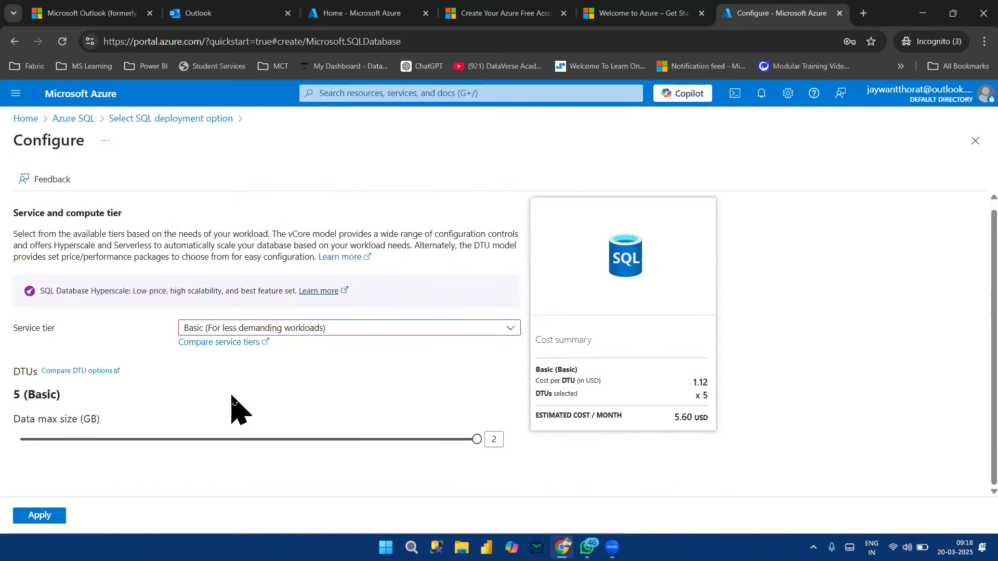
click(31, 518)
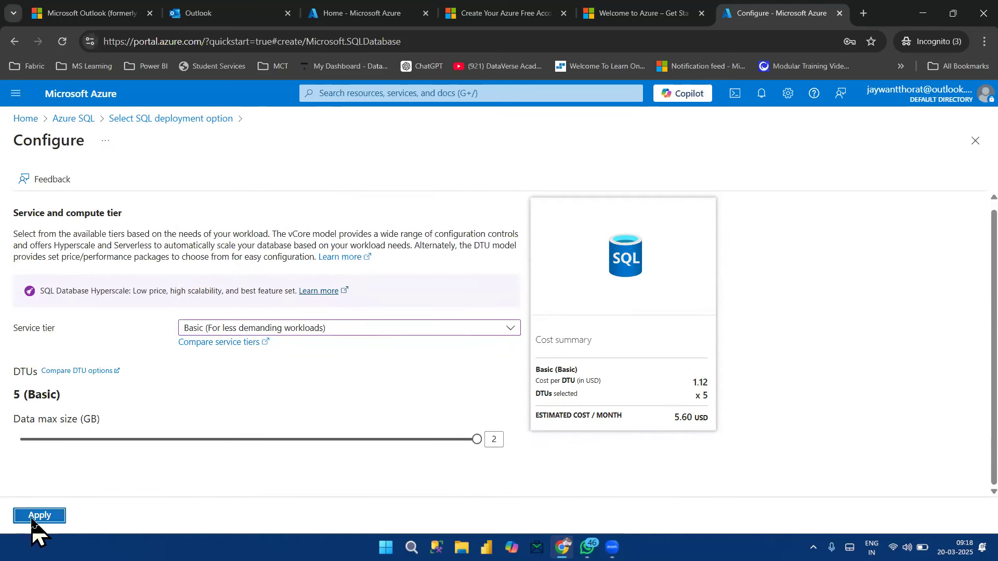
scroll(419, 353, up, 1)
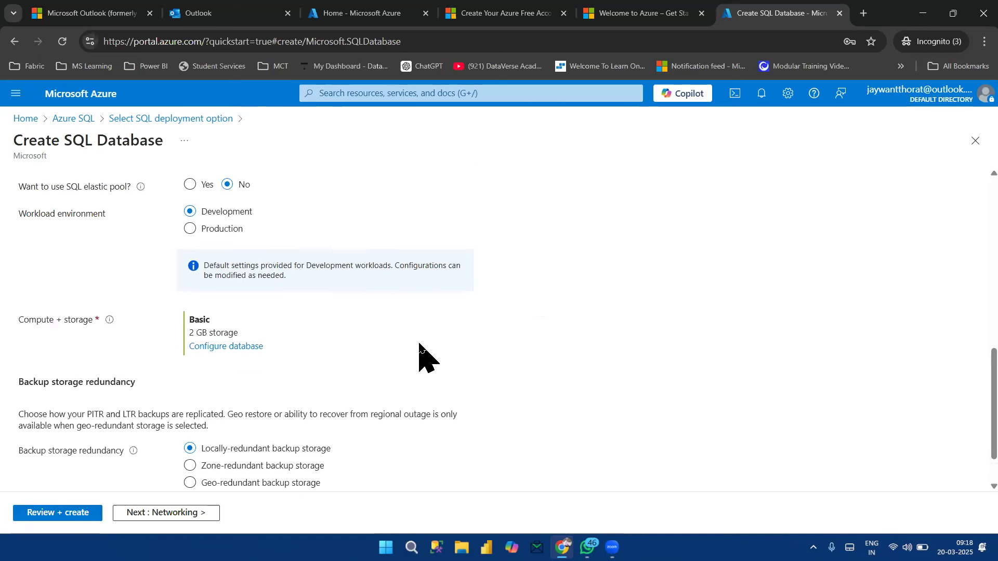
scroll(419, 353, down, 2)
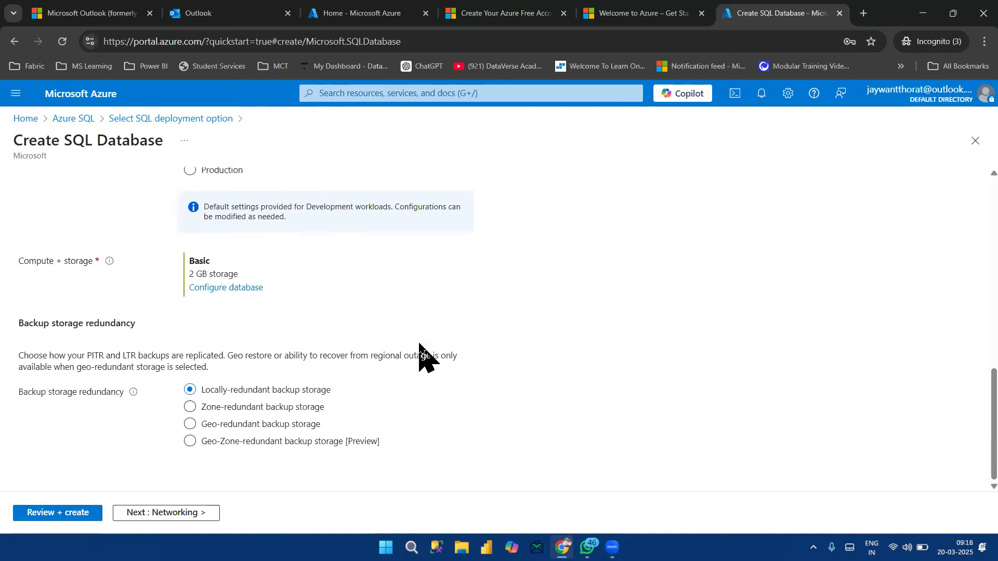
- Set the server's networking to a public endpoint, allowing Azure services to access it and adding the current client IP address
click(175, 513)
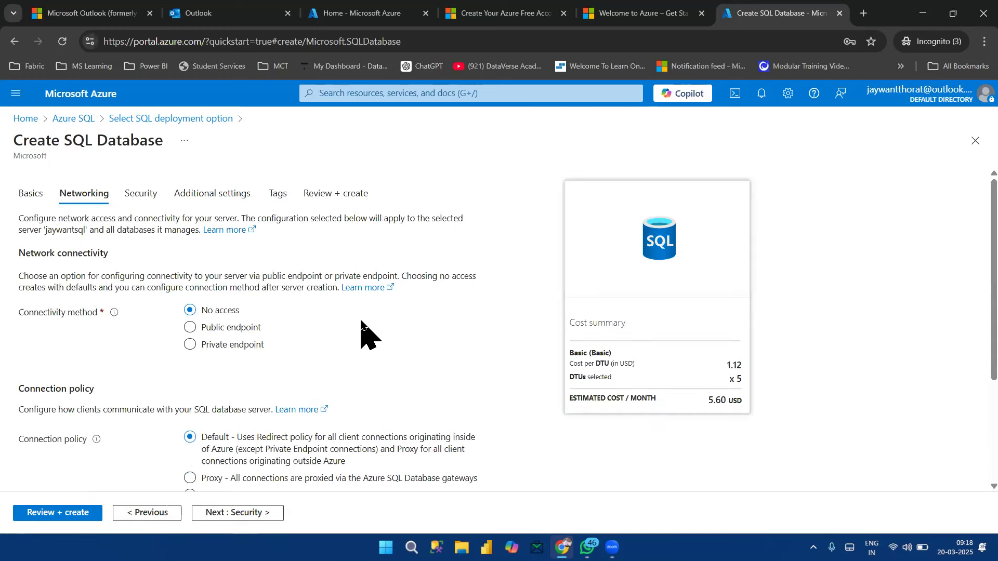
click(193, 329)
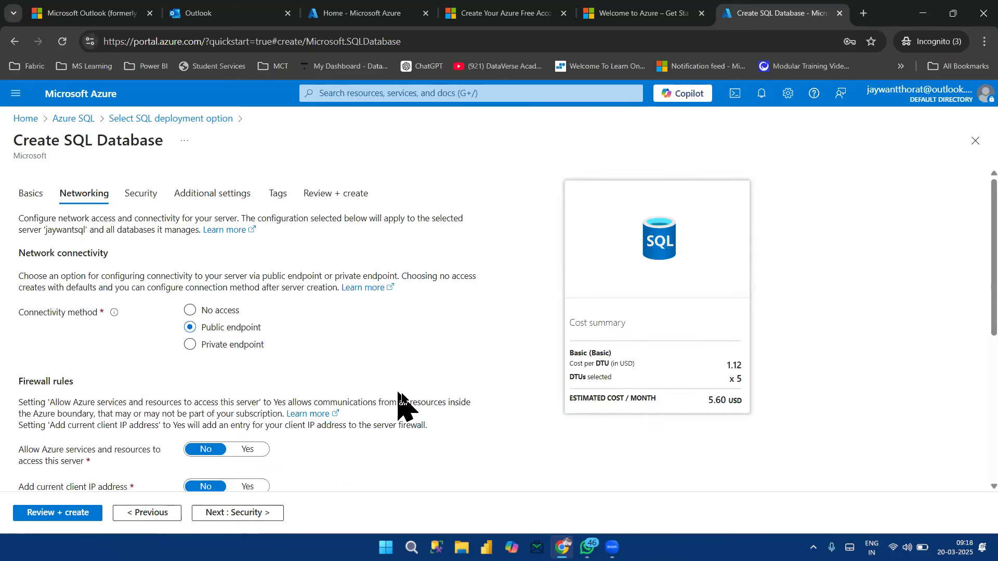
scroll(412, 400, down, 4)
click(248, 243)
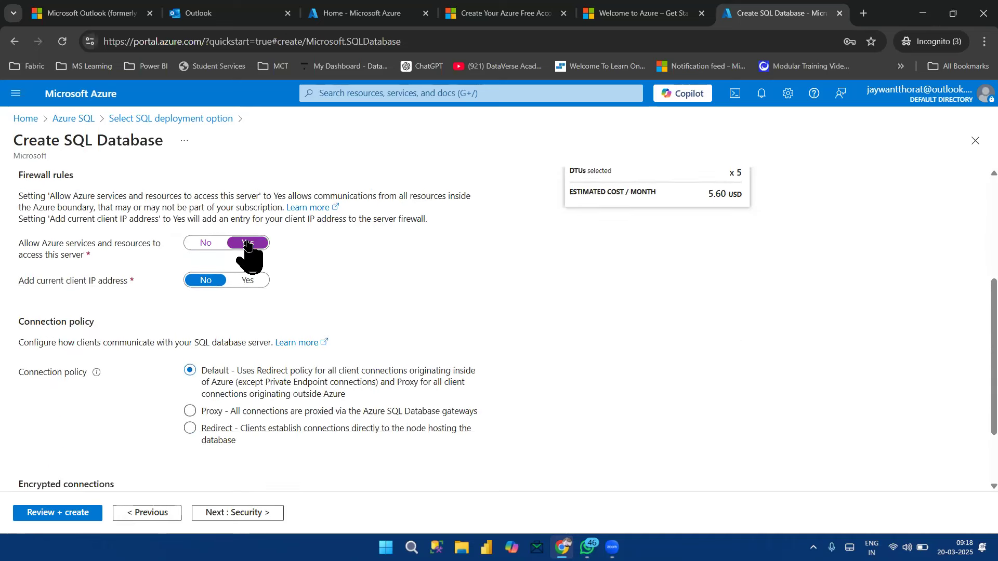
click(248, 280)
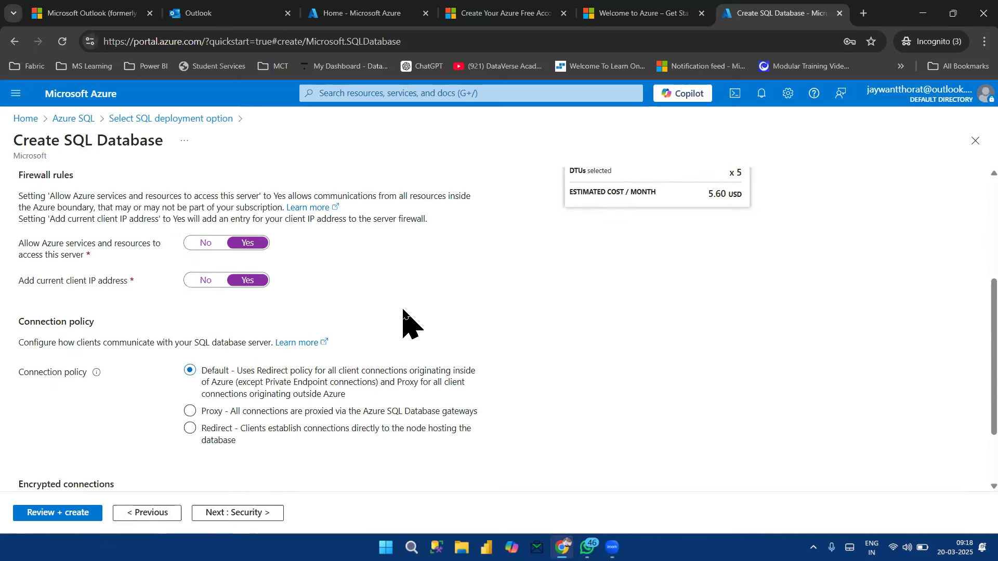
scroll(404, 312, down, 1)
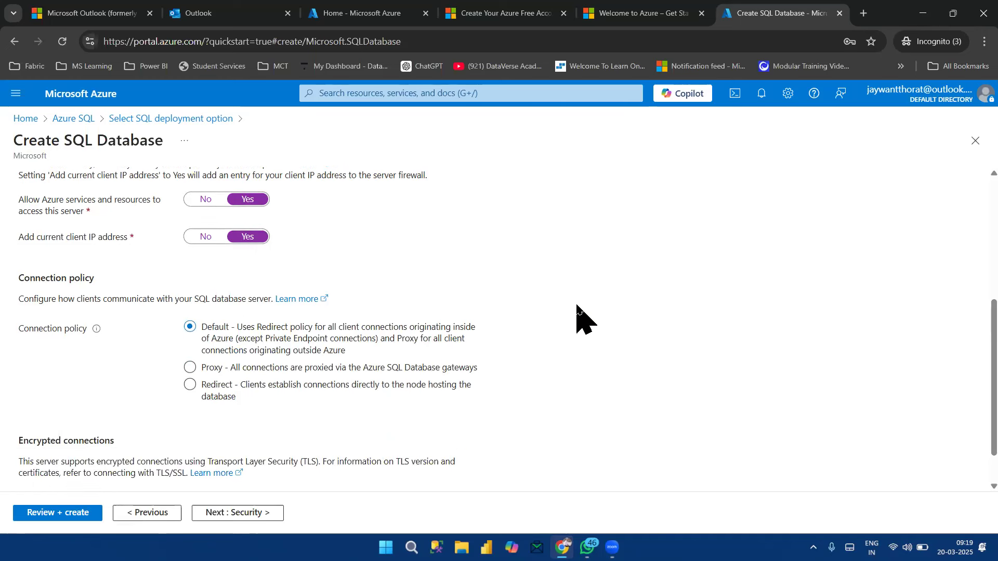
scroll(577, 305, down, 1)
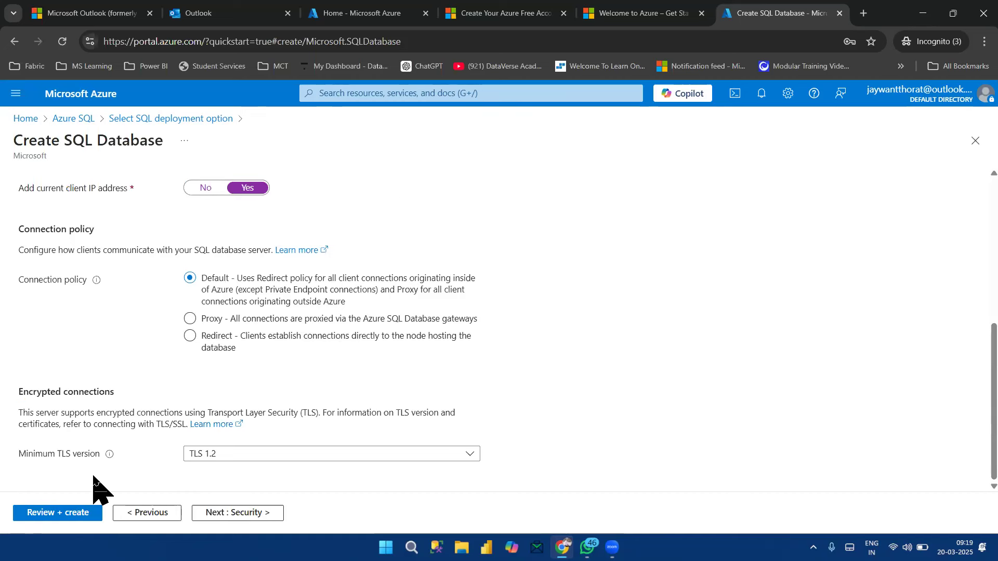
- Review the source SQL database's configuration and create the database with its new server
click(68, 513)
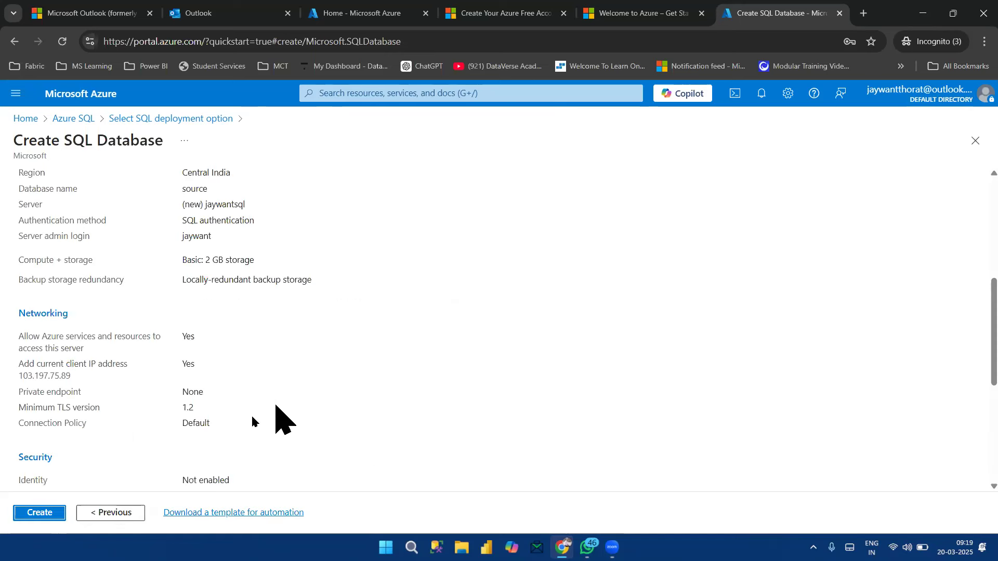
click(43, 514)
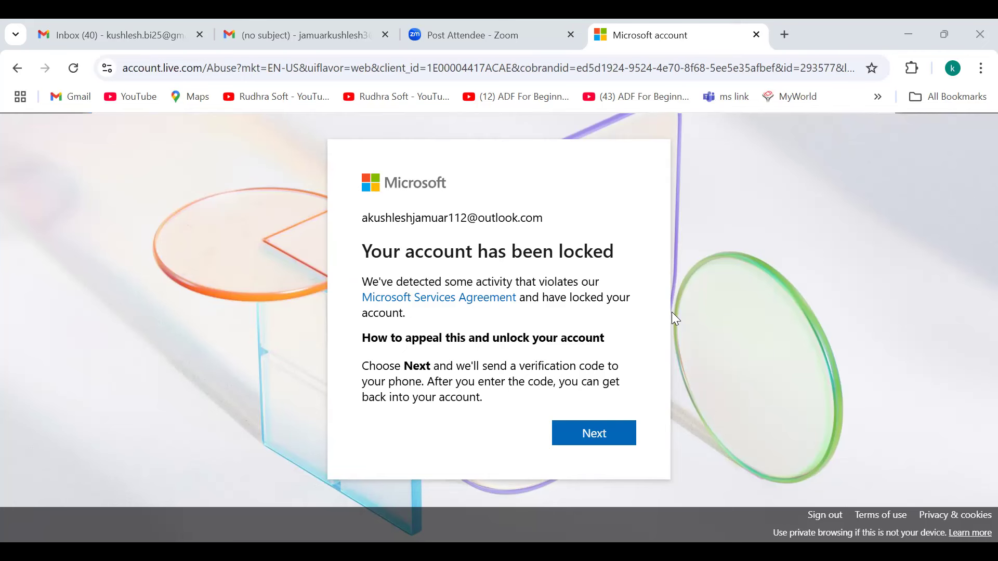
- Begin unlocking the locked Microsoft account: choose country code +91, enter the phone number and request a security code
click(622, 432)
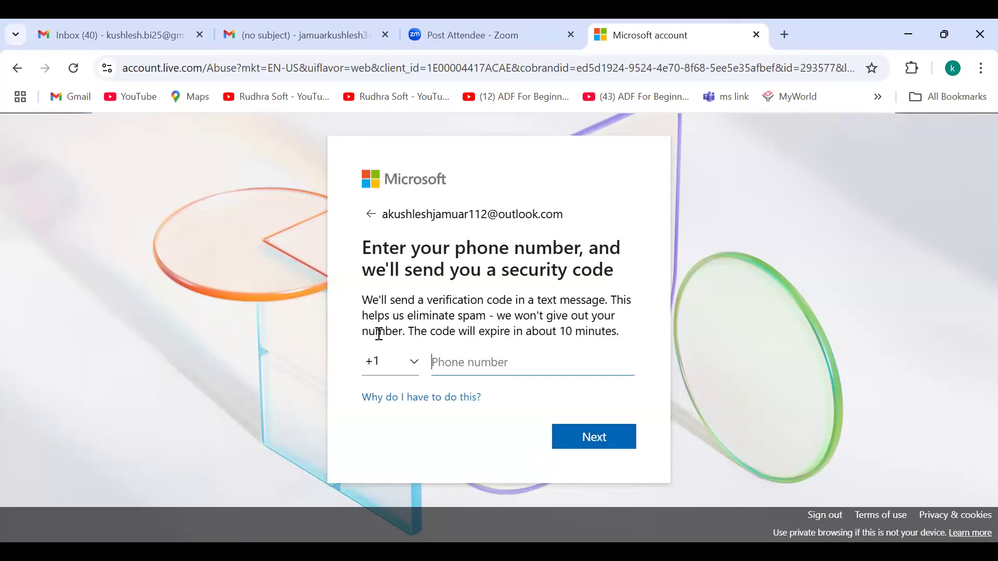
click(418, 371)
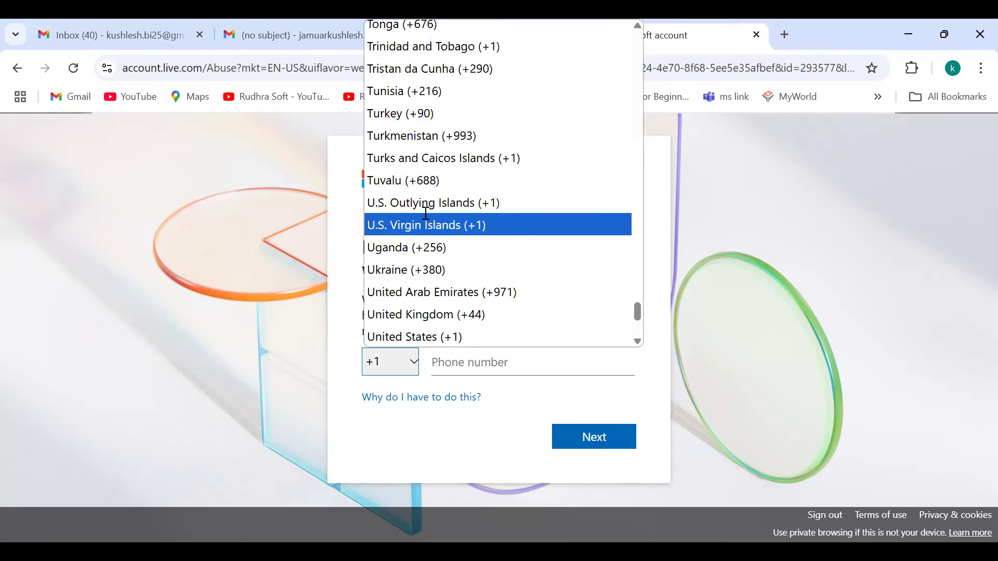
text(in)
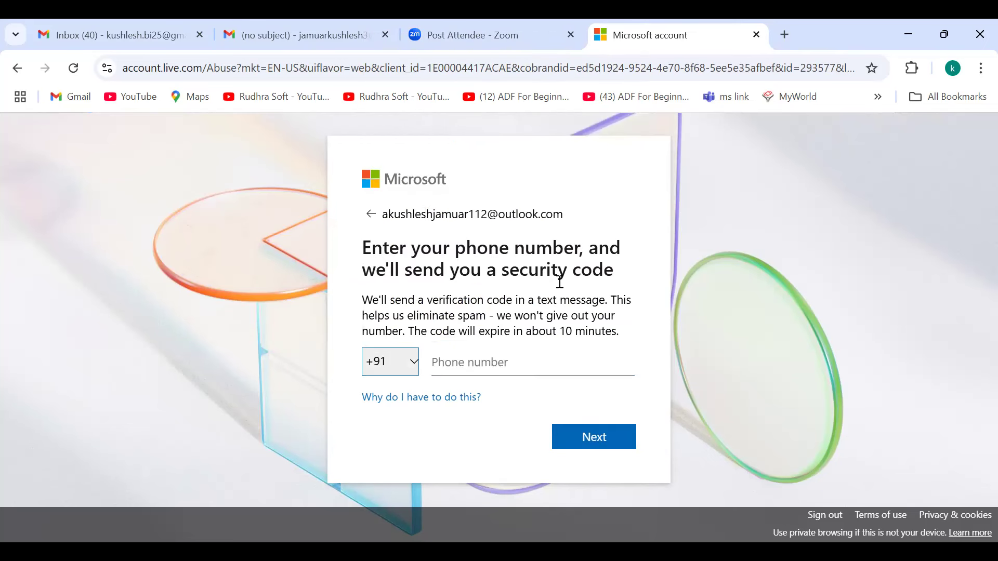
click(457, 362)
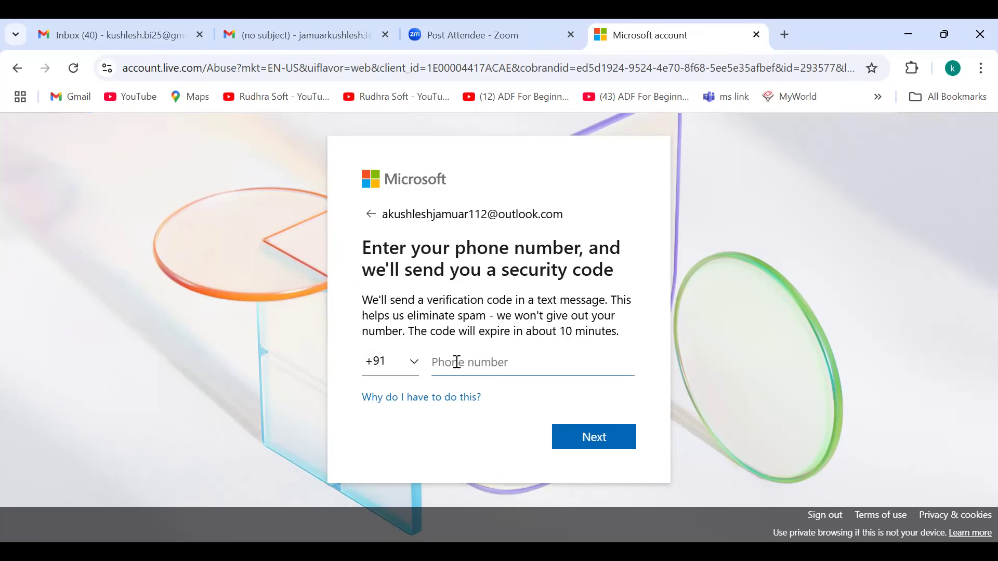
click(576, 435)
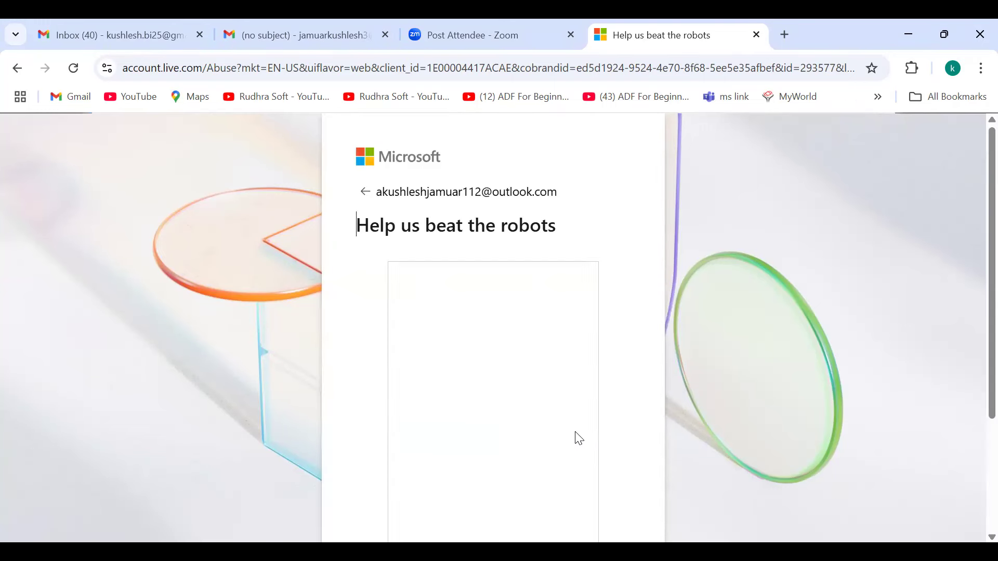
- Start the robot check and submit the first puzzle with the house and fan icons connected by the dotted line
click(578, 439)
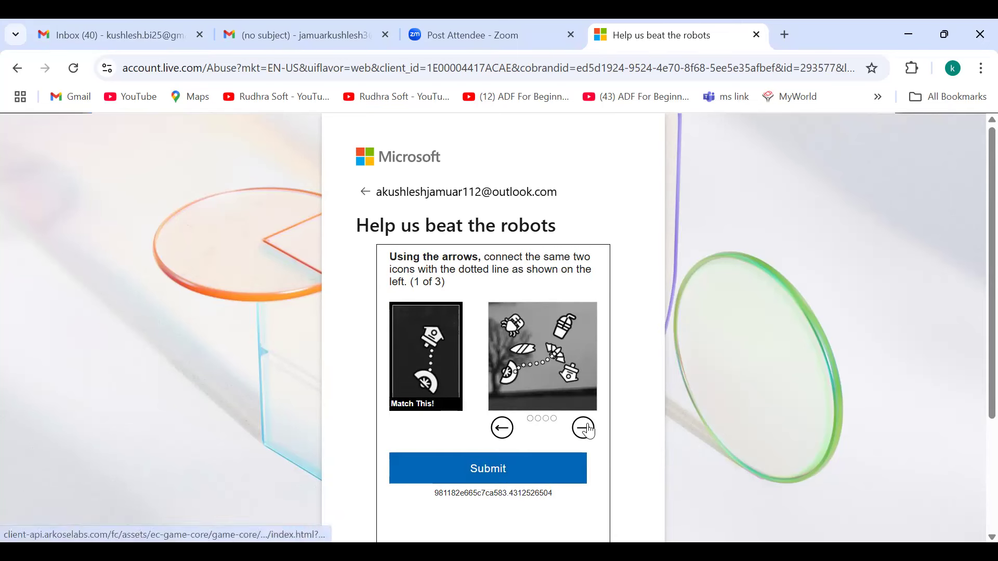
click(583, 434)
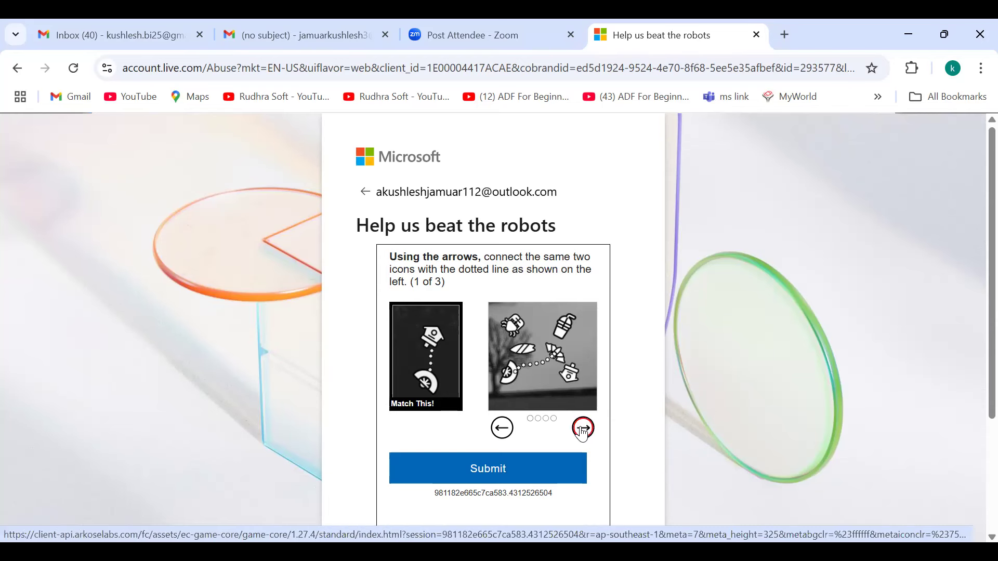
click(582, 434)
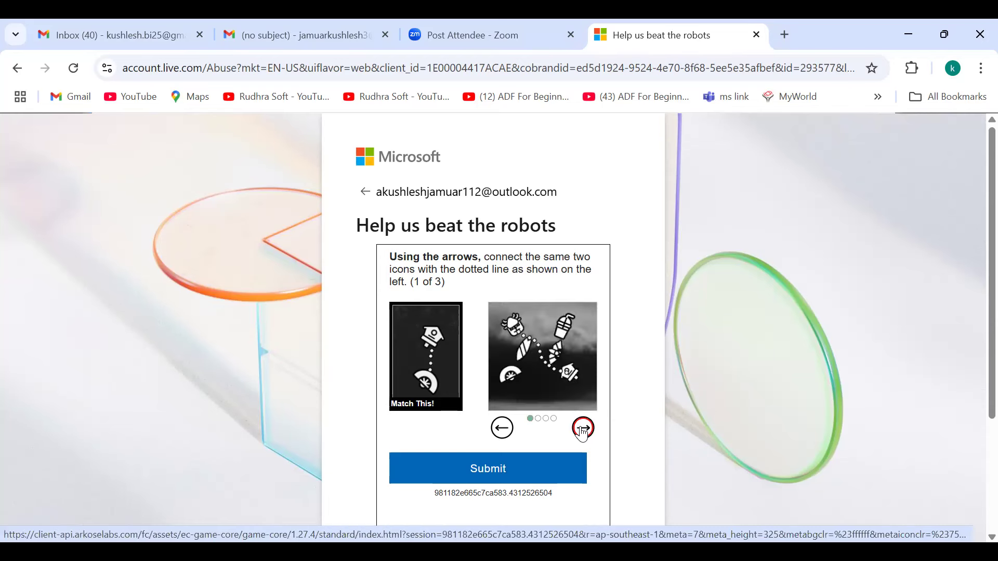
click(582, 433)
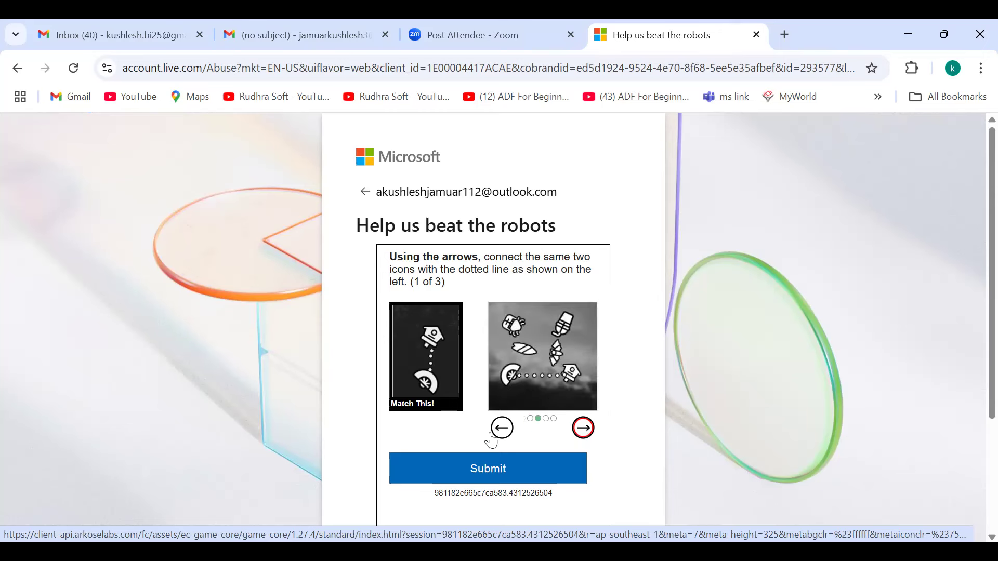
click(512, 467)
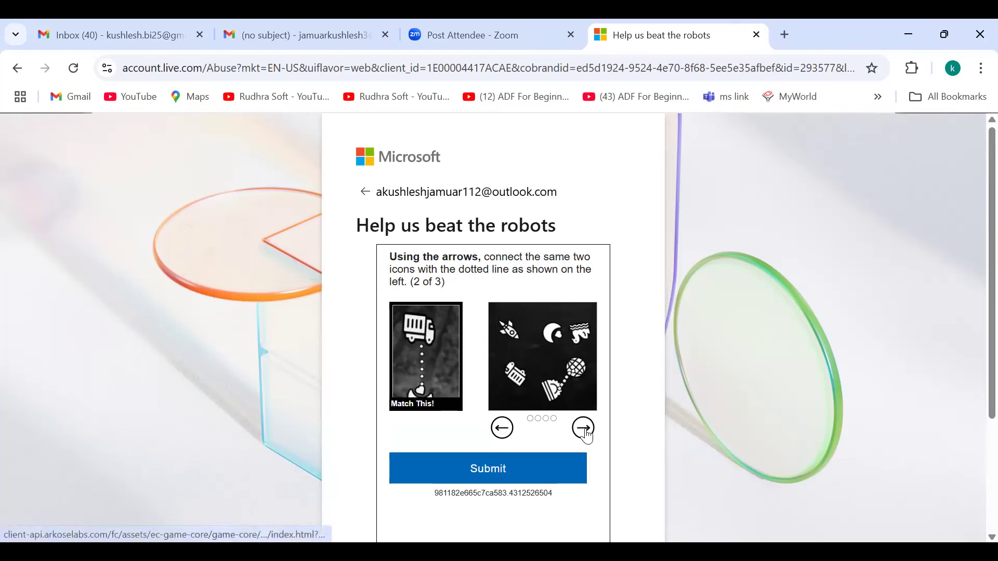
- Submit the second puzzle with the truck and crescent moon icons connected by the dotted line
click(583, 429)
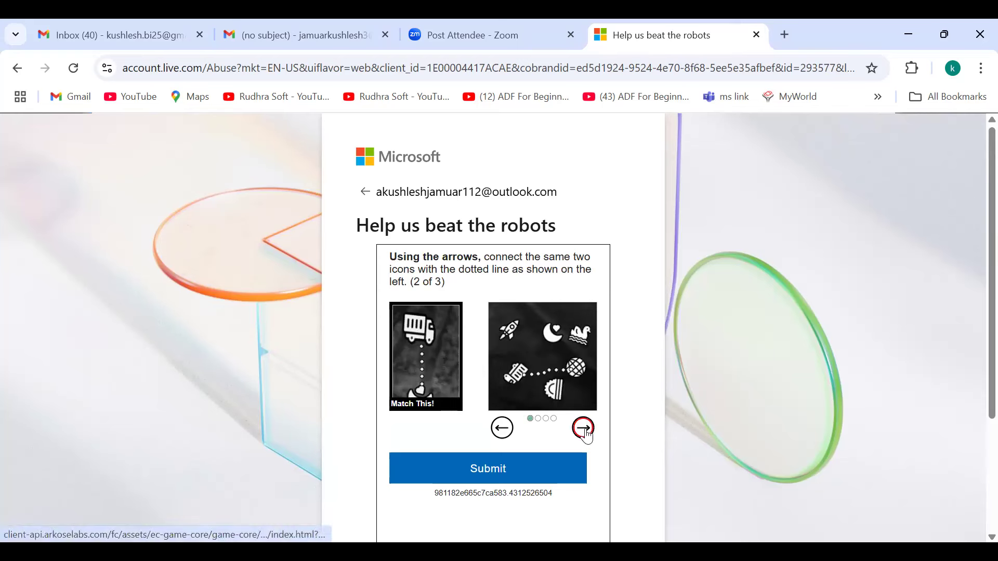
click(583, 429)
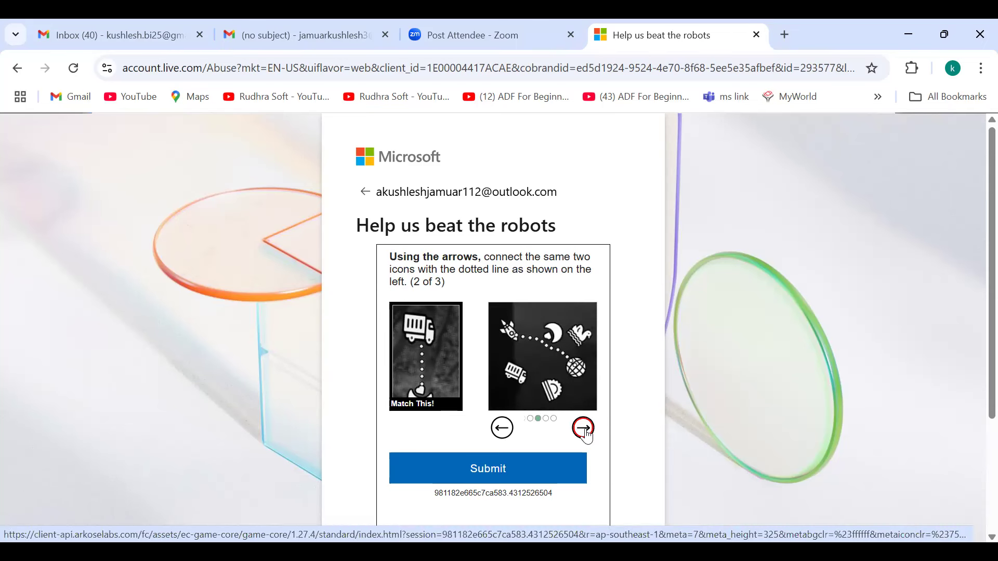
click(583, 428)
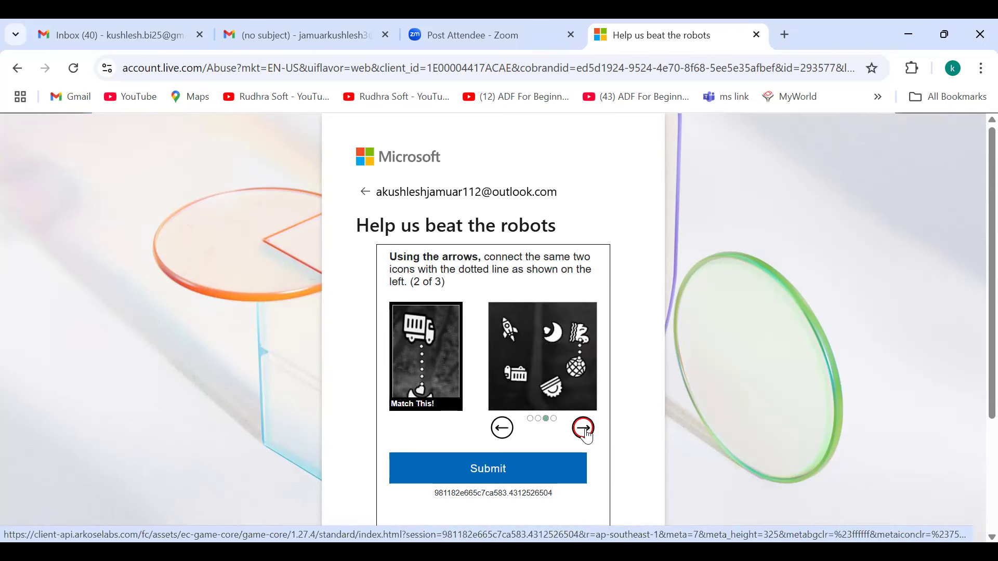
click(583, 429)
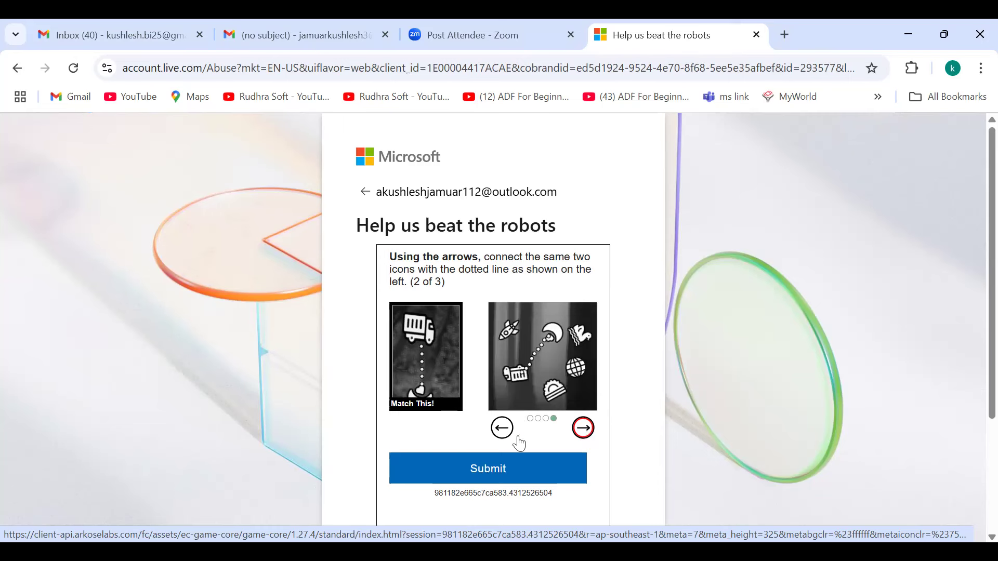
click(503, 481)
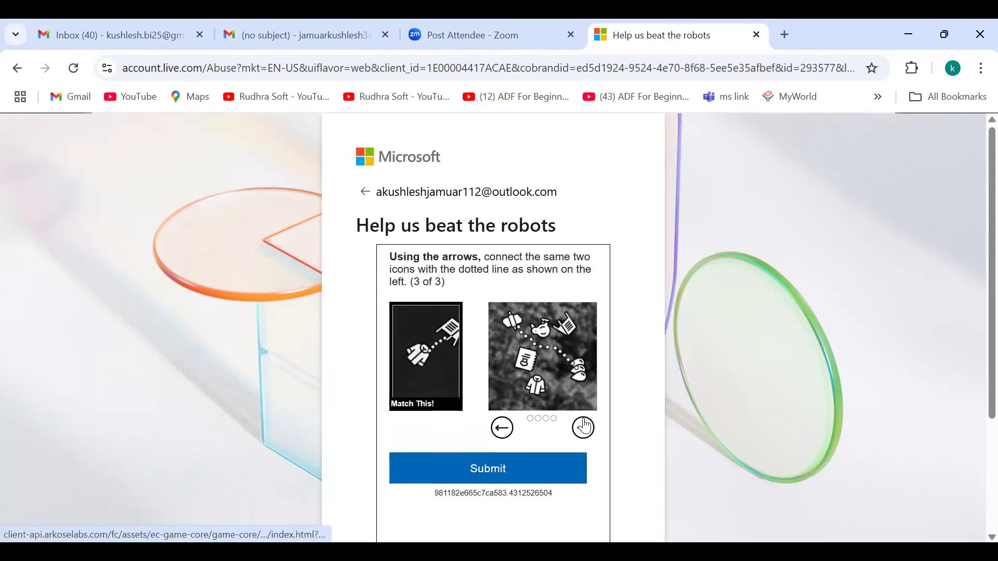
- Submit the third puzzle with the coat icon connected to the same icon as in the reference picture
click(584, 427)
click(583, 427)
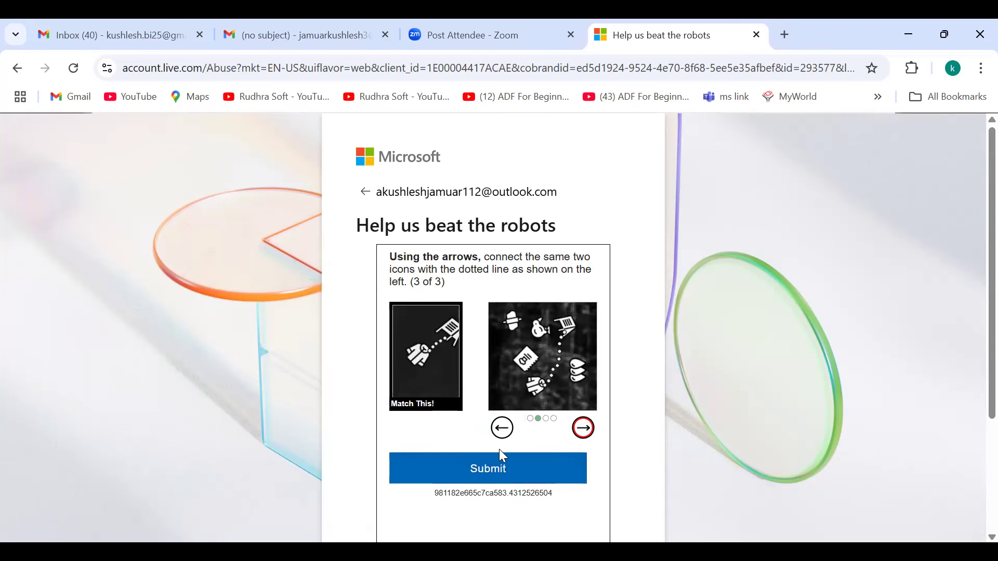
click(487, 465)
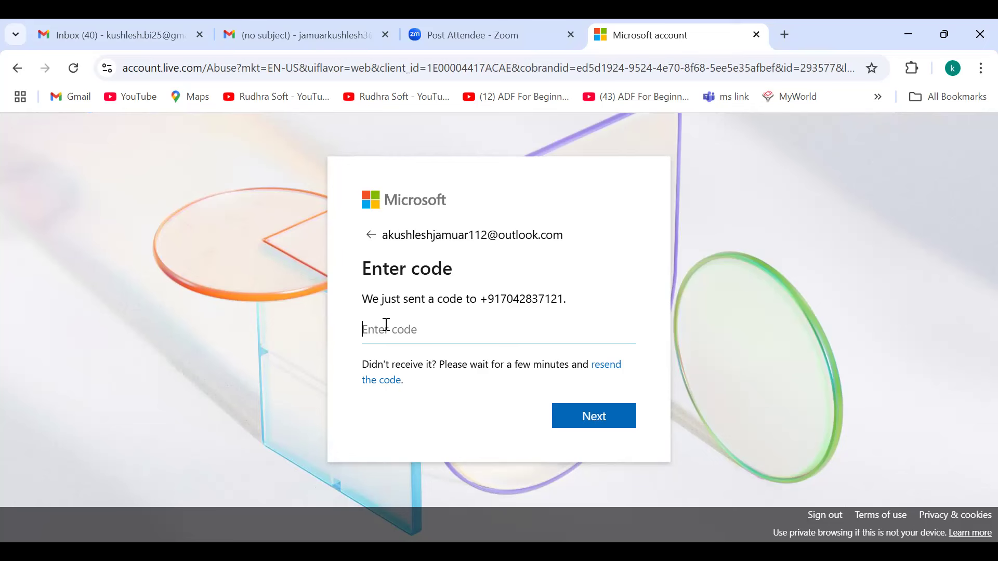
- Enter the verification code sent to the phone, submit it and continue to the account sign-in
click(609, 417)
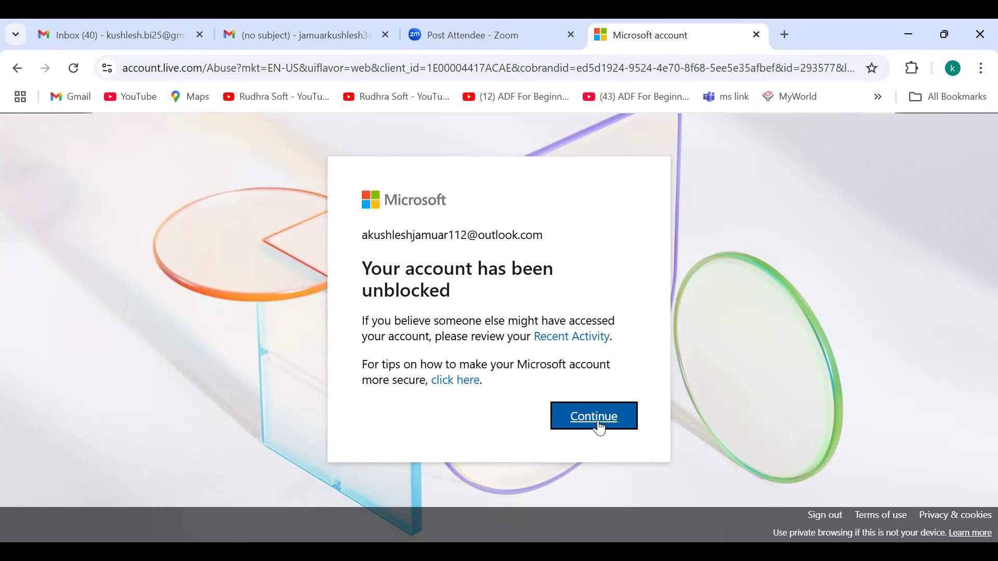
click(598, 418)
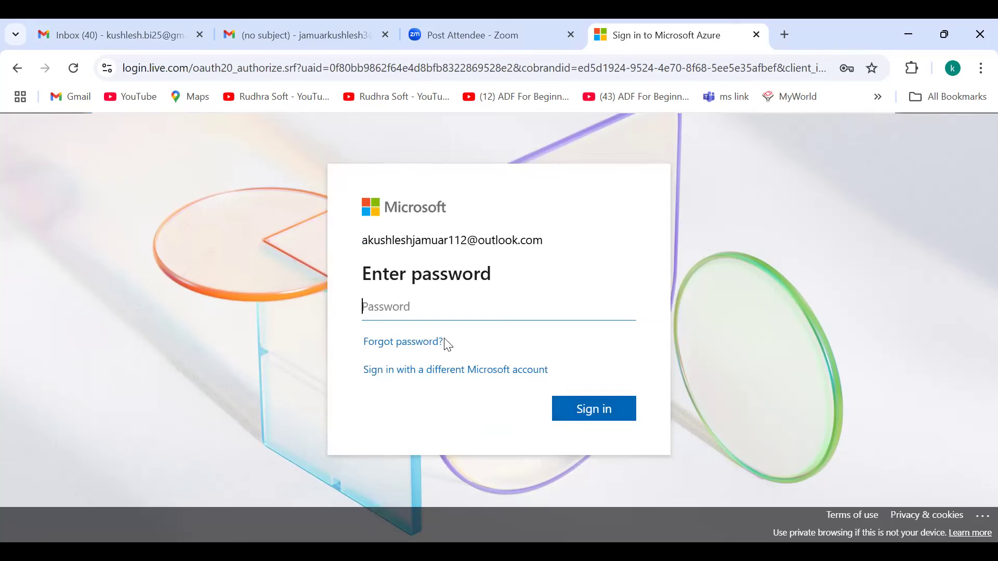
- Enter the account password and sign in to Microsoft Azure
text(•••••••••••)
click(581, 408)
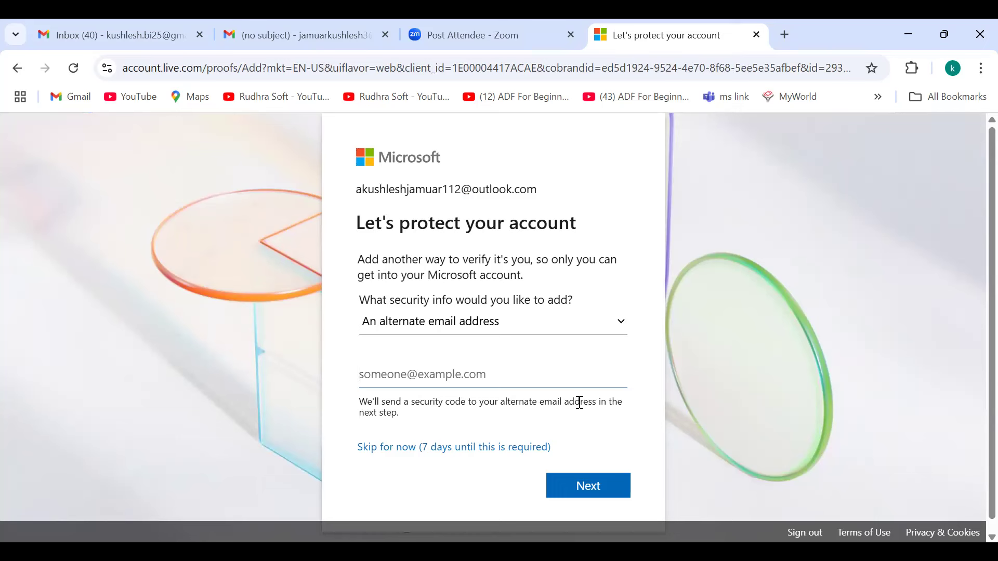
- Add a phone number as security info with country India (+91), fill in the saved phone number and submit it
click(629, 324)
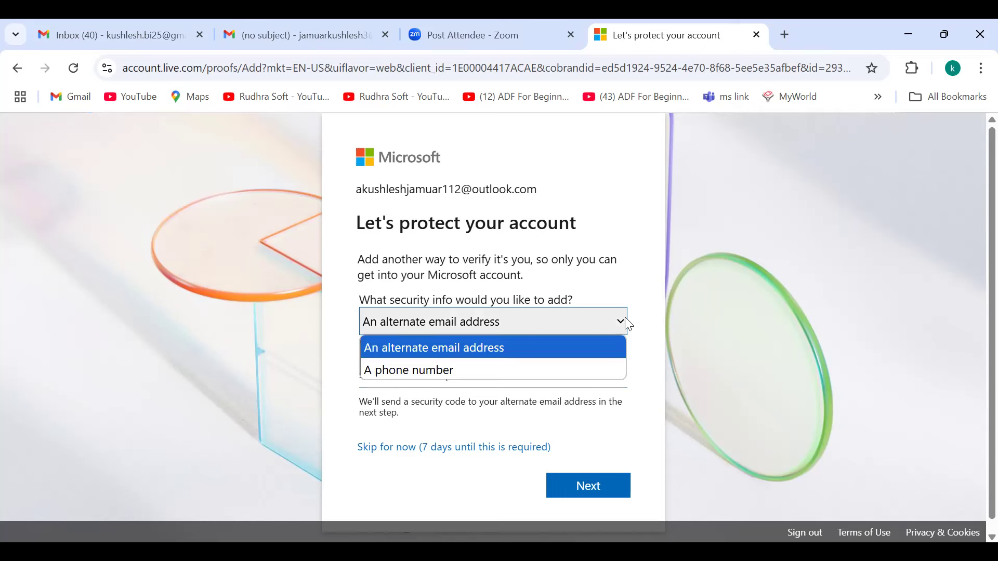
click(428, 371)
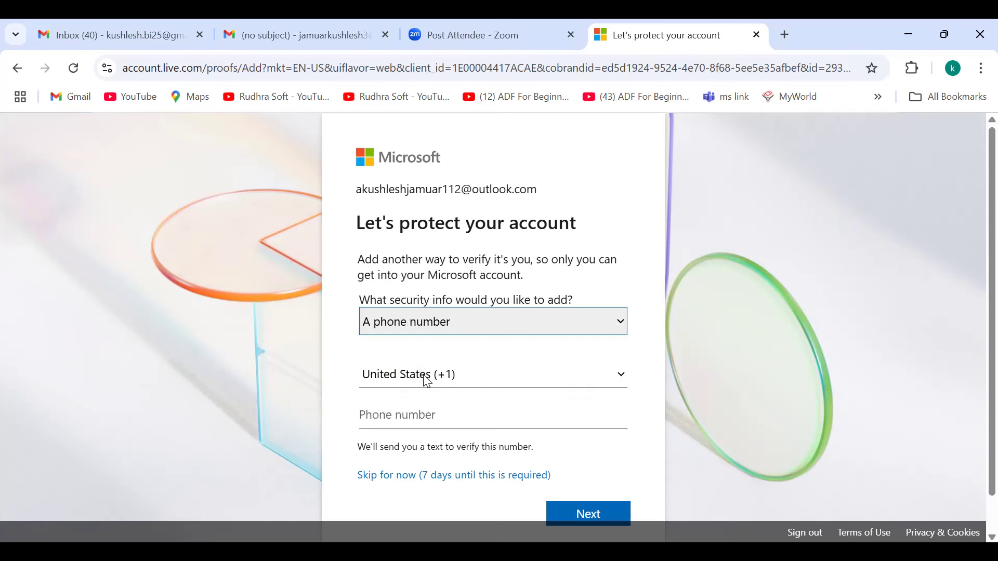
click(622, 379)
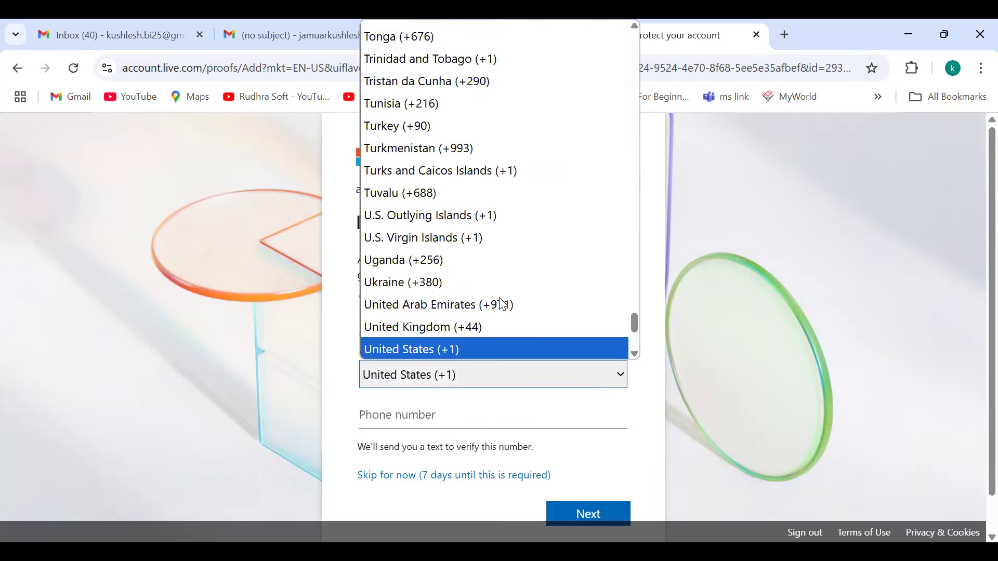
text(in)
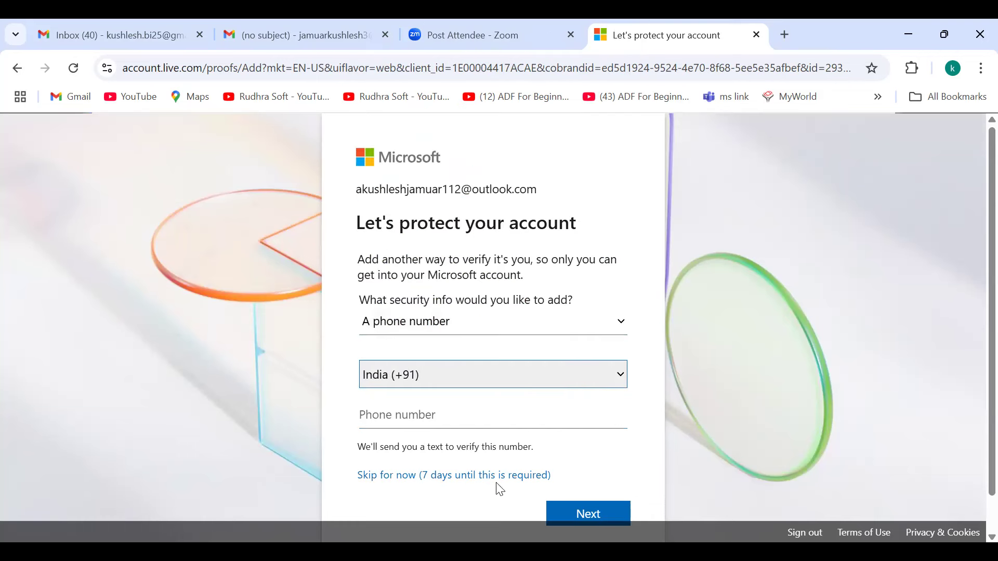
click(404, 411)
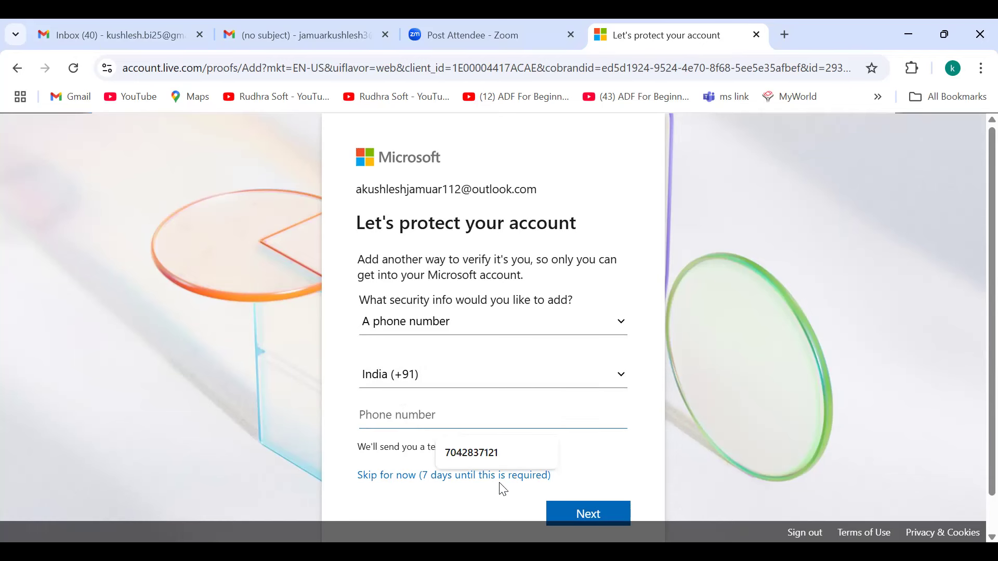
click(479, 455)
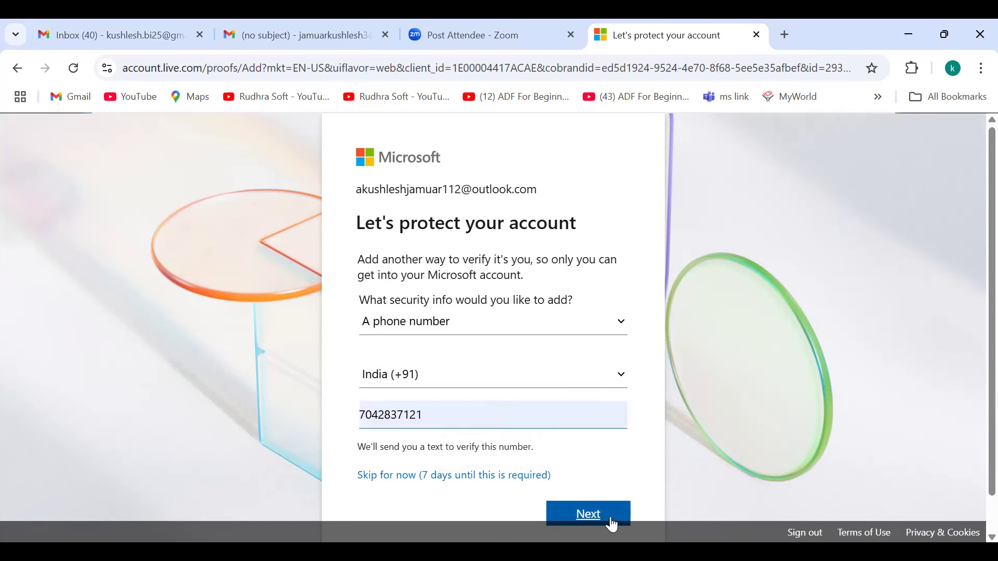
click(590, 513)
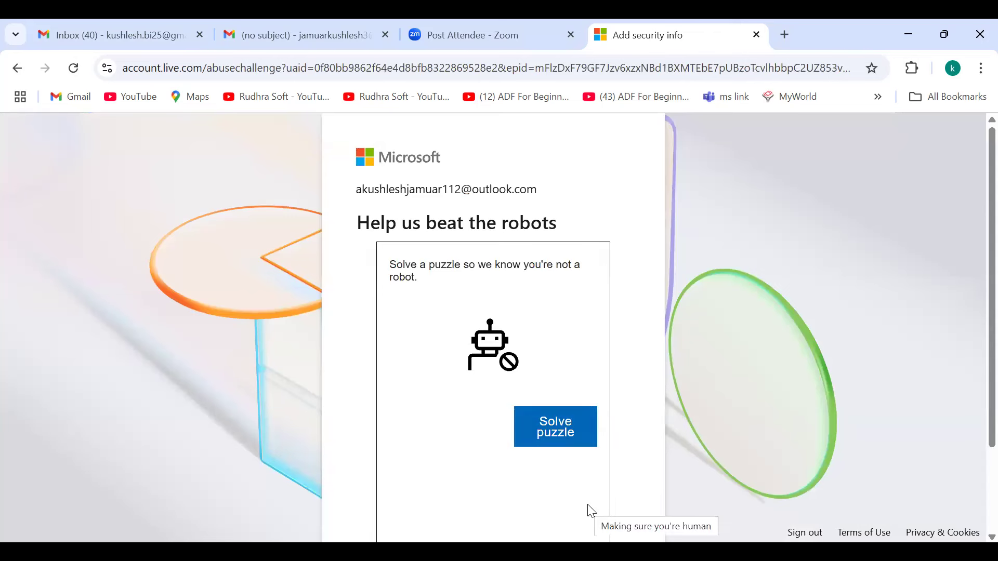
- Solve the robot check by rotating the car to face the direction of the hand, and submit the answer
click(565, 436)
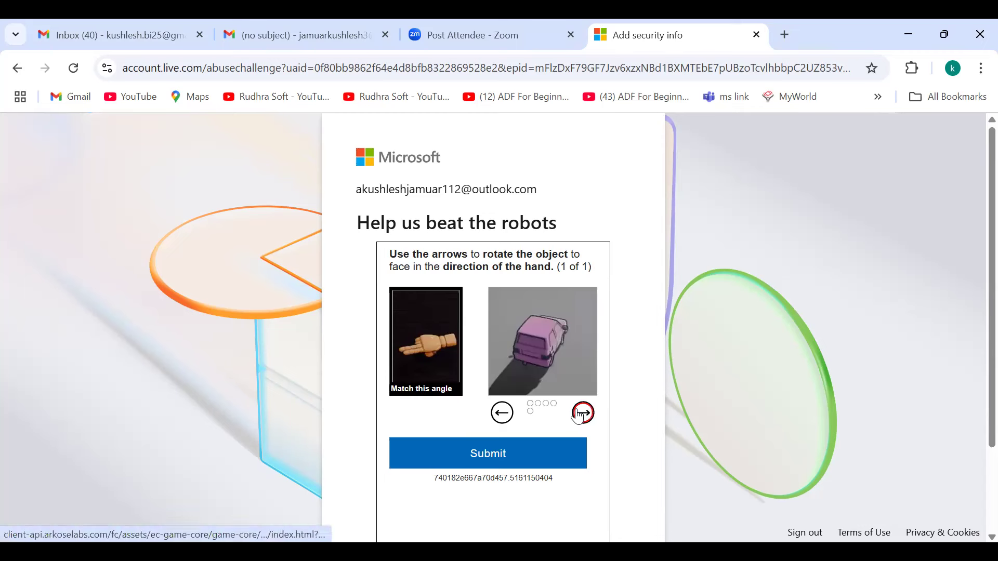
click(581, 414)
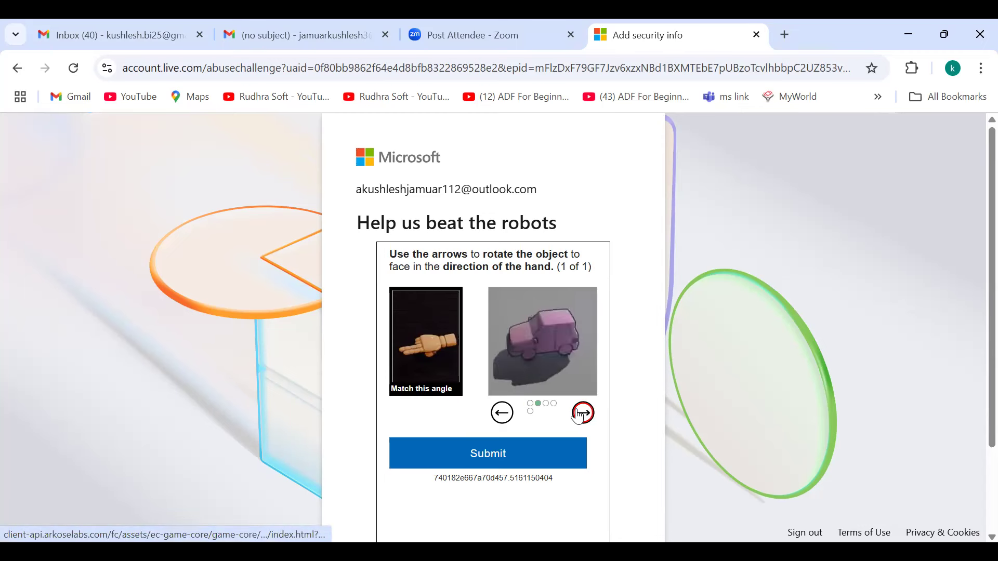
click(578, 413)
click(502, 413)
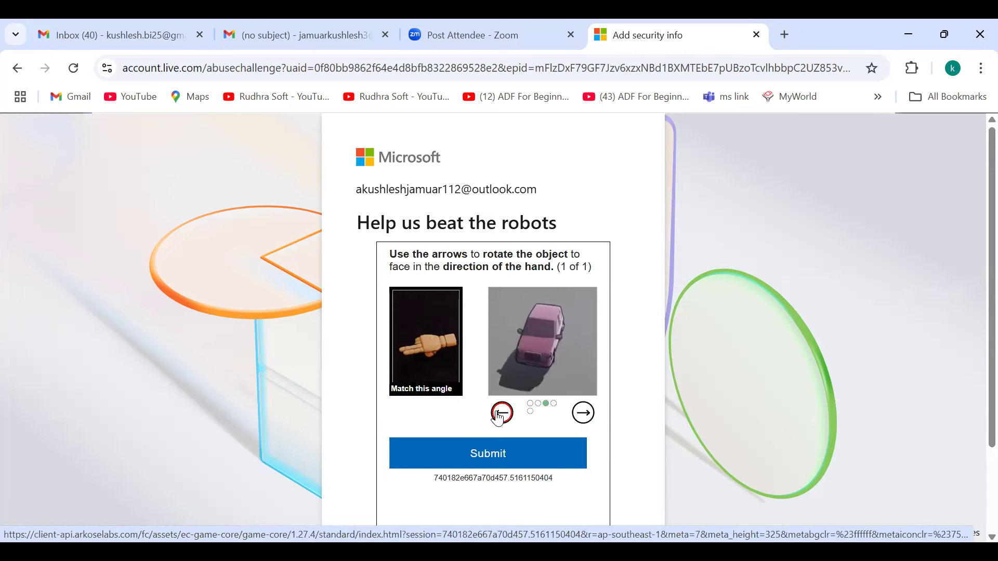
click(514, 457)
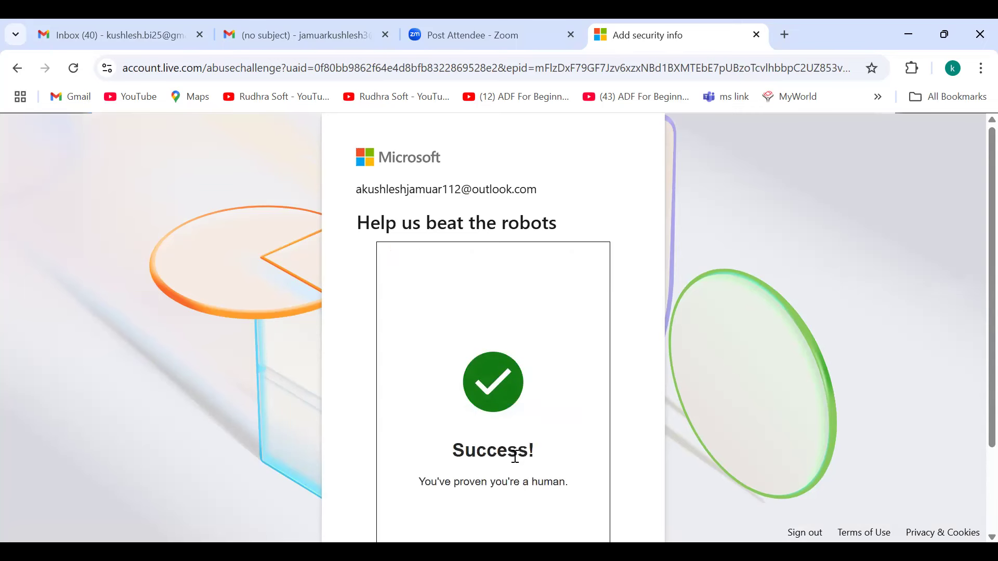
drag(991, 278, 992, 367)
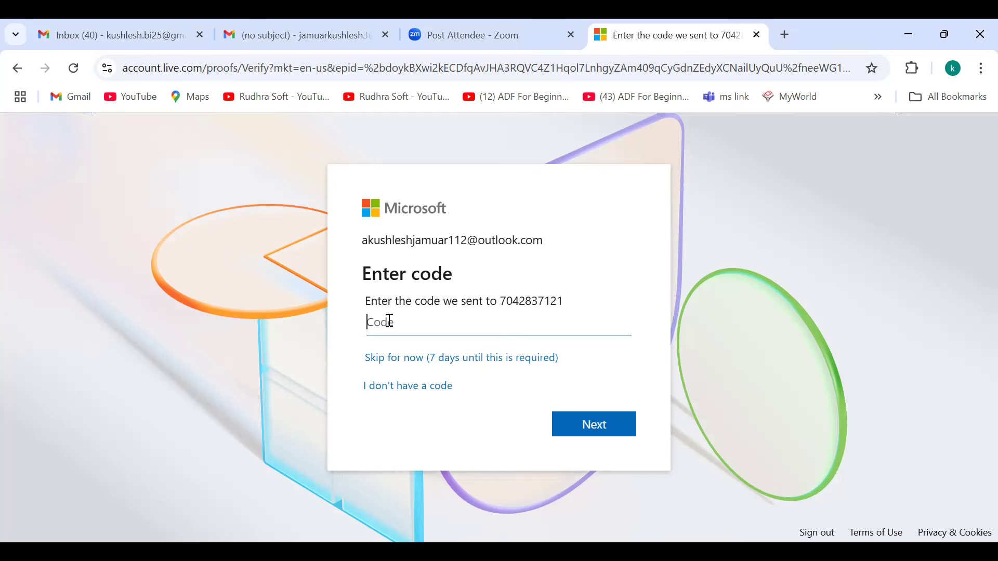
- Enter the security code sent to the phone and submit it to verify the new security info
click(609, 430)
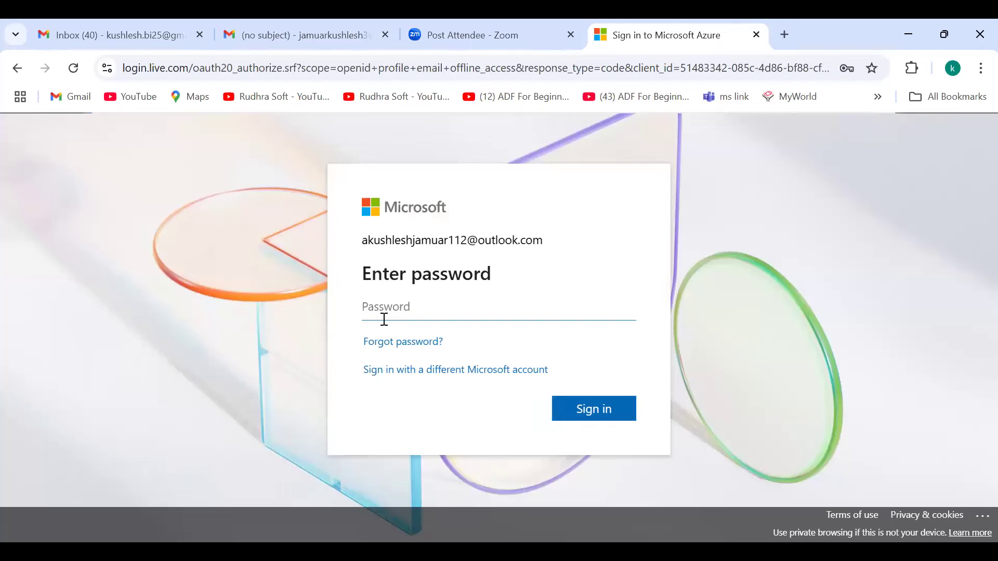
- Enter the account password and sign in to the Azure portal
text(••••••••••••)
click(617, 407)
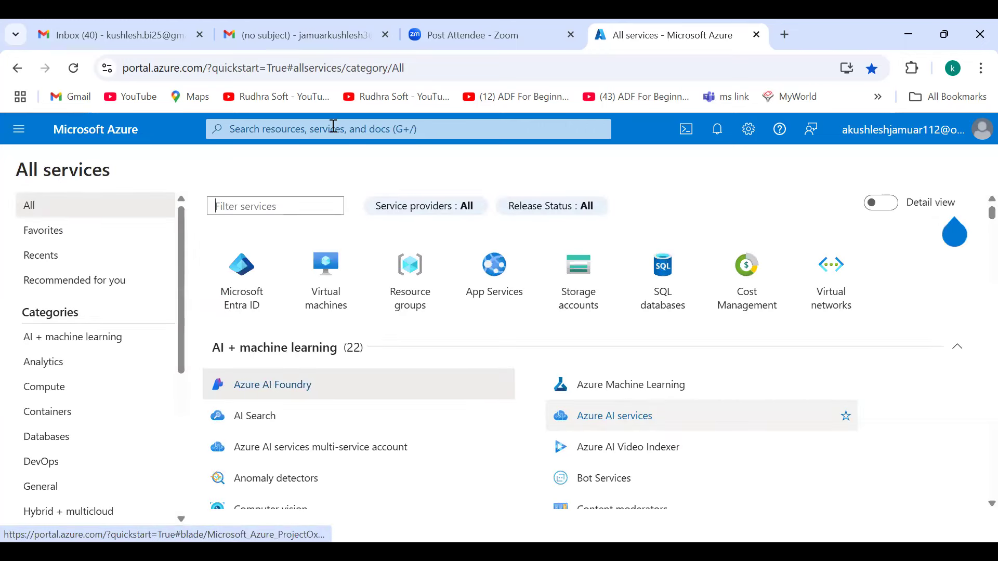
- Open the recently used Subscriptions service, ignoring the Interaction required prompt and retrying the sign-in from it
click(331, 126)
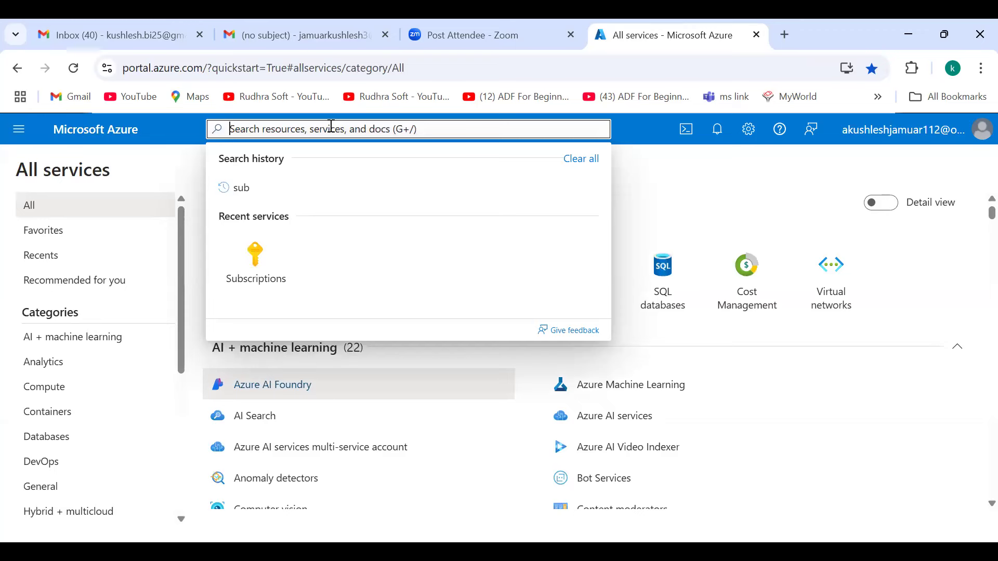
click(267, 256)
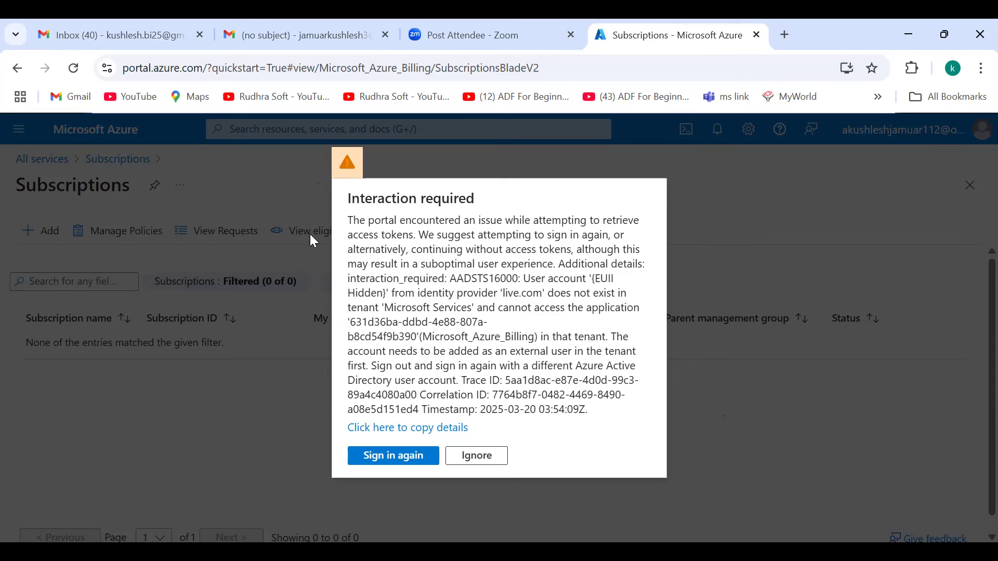
click(474, 457)
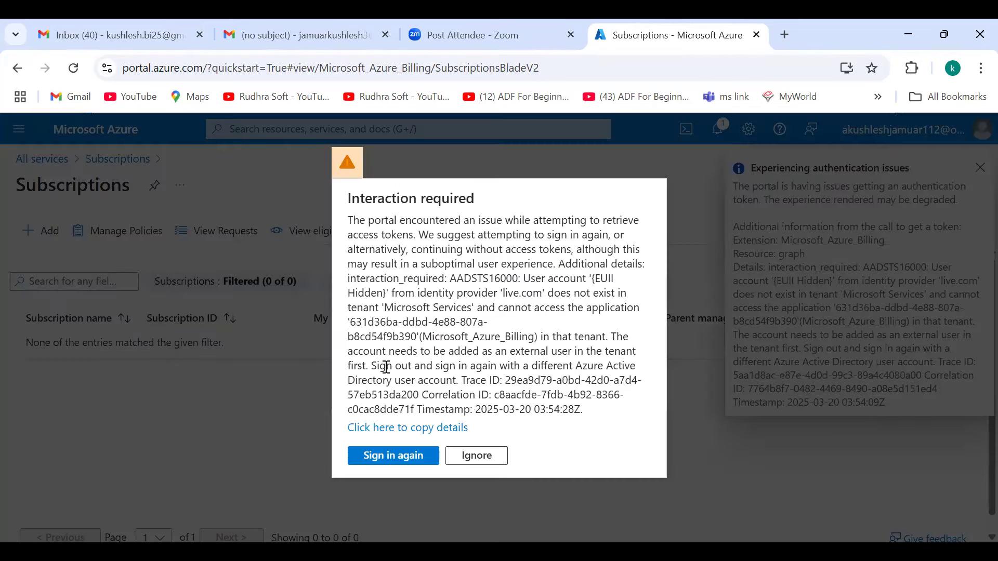
click(396, 457)
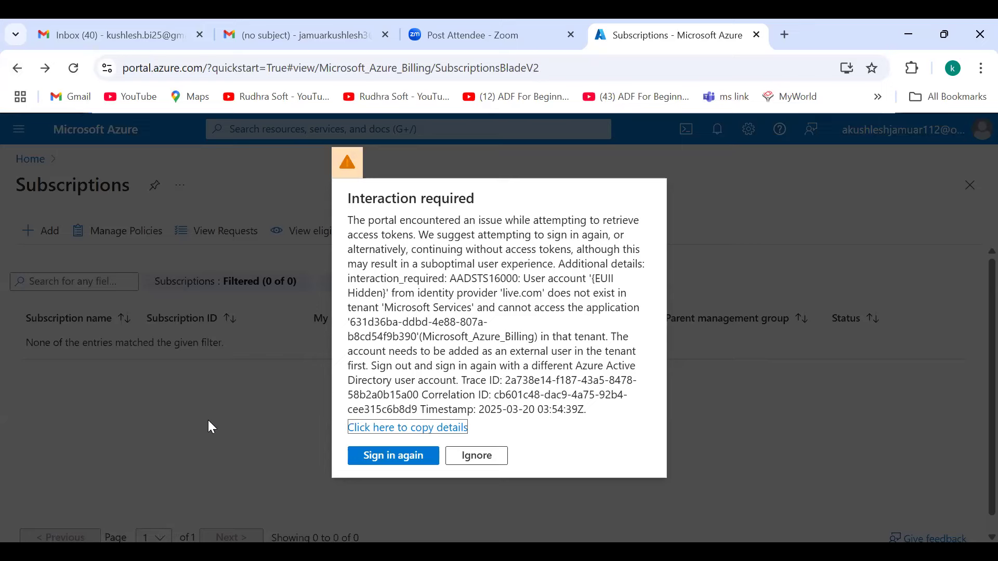
click(477, 456)
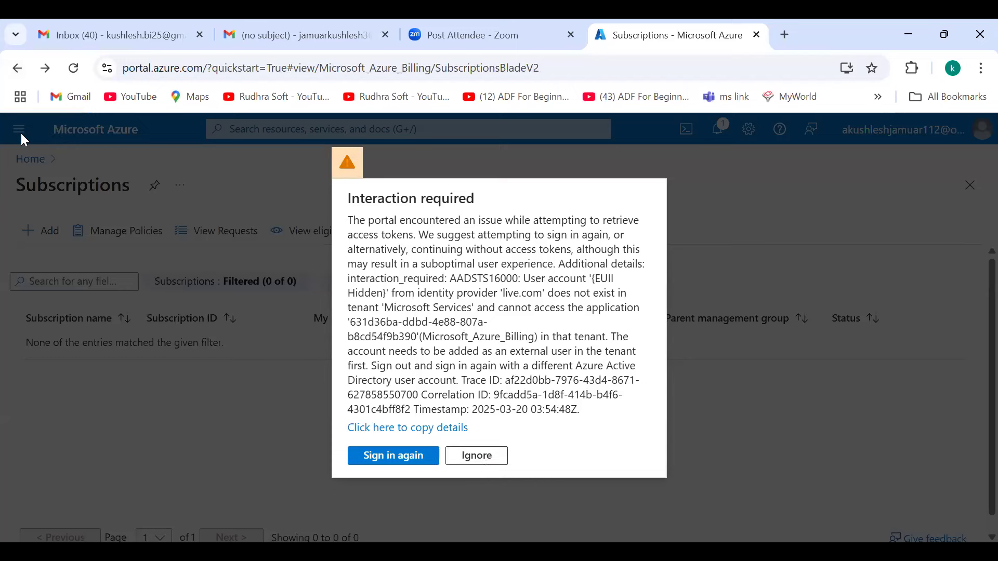
drag(23, 139, 244, 310)
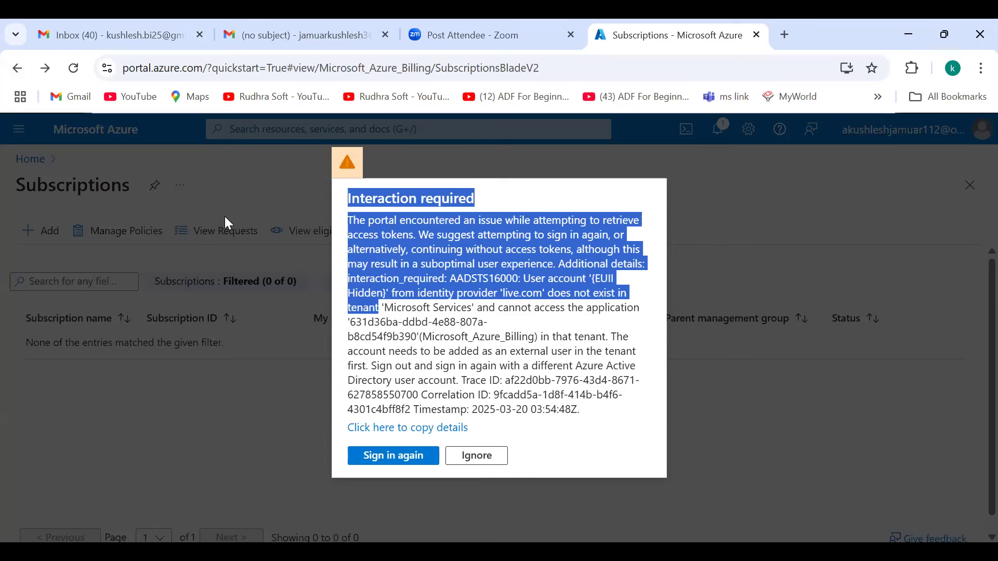
double_click(241, 375)
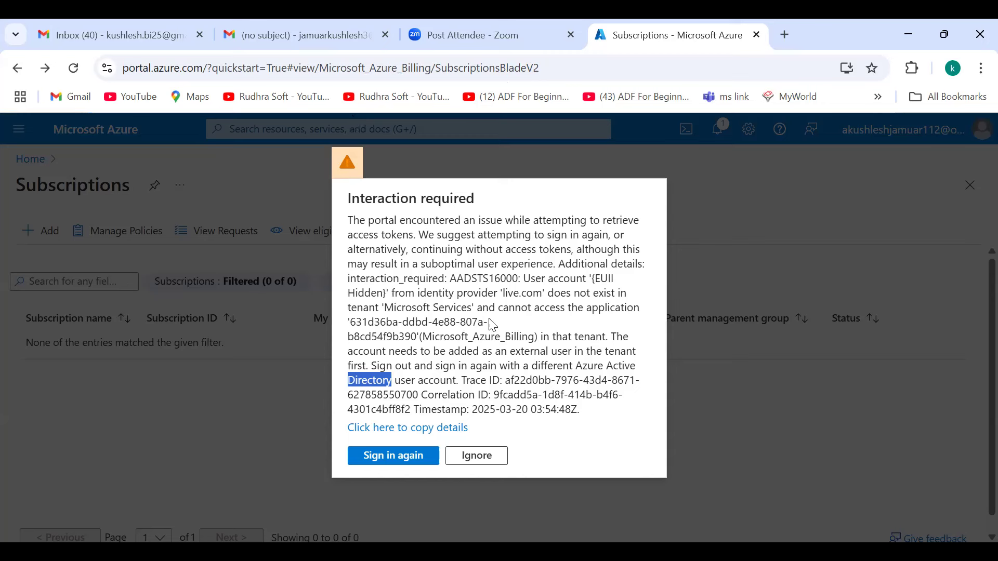
click(450, 91)
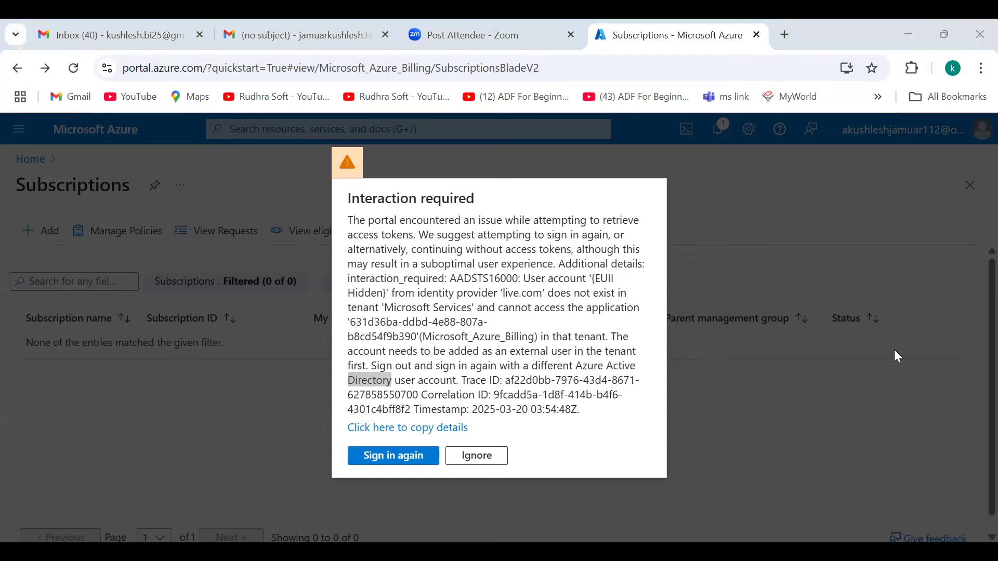
double_click(910, 346)
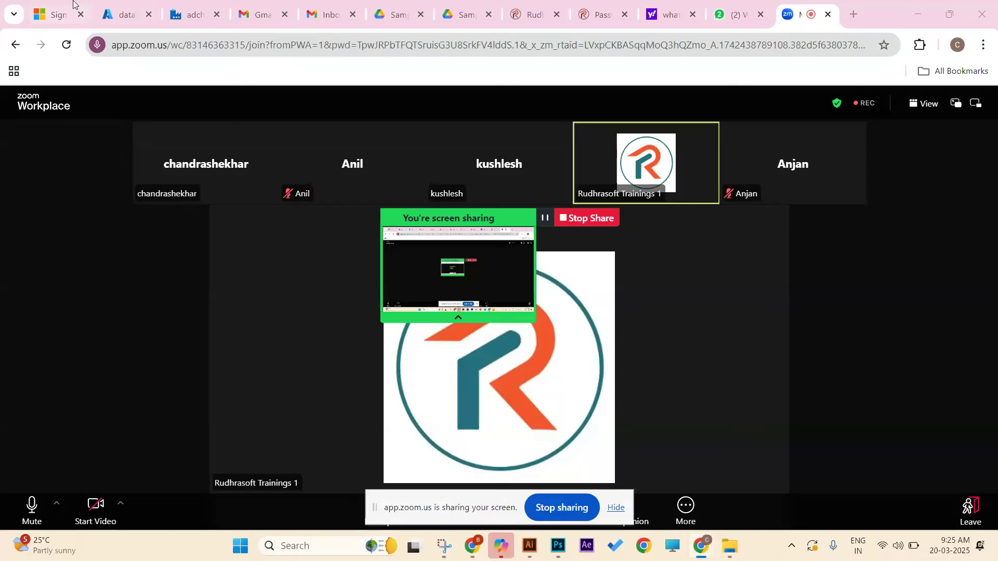
- Review the PL_Move_specific files pipeline in the adchandra data factory and the input folder of the datafiles container
click(192, 14)
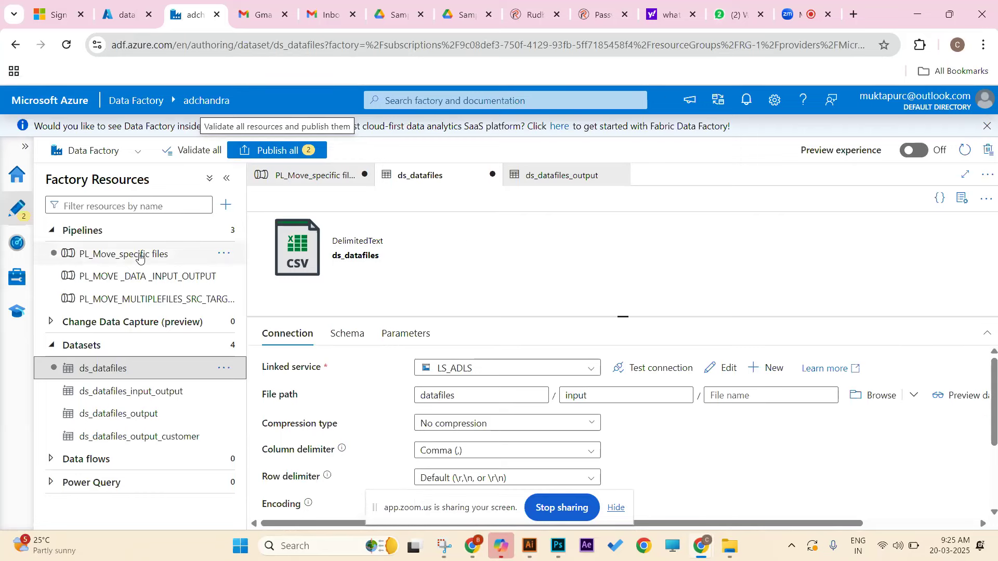
click(138, 259)
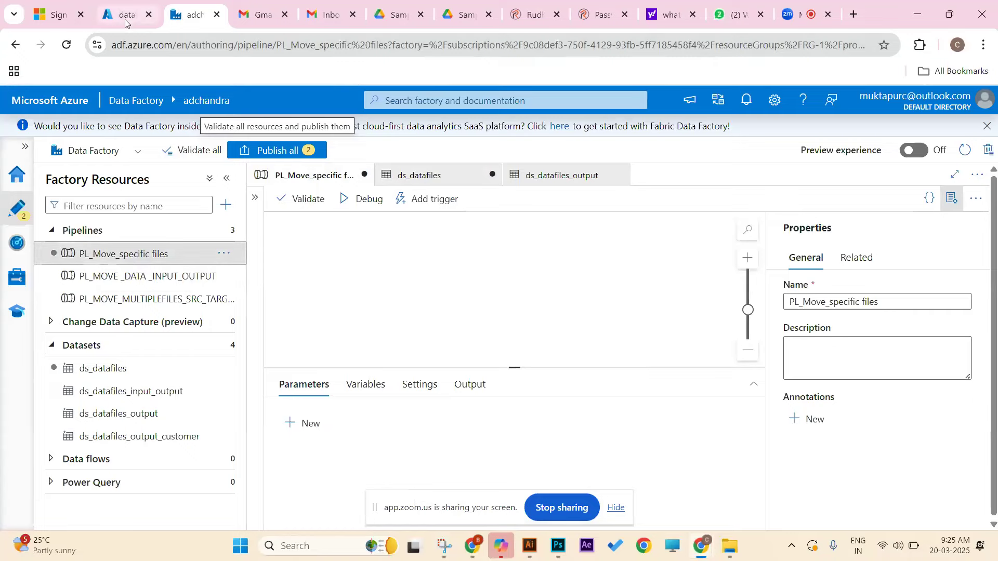
click(125, 21)
click(248, 326)
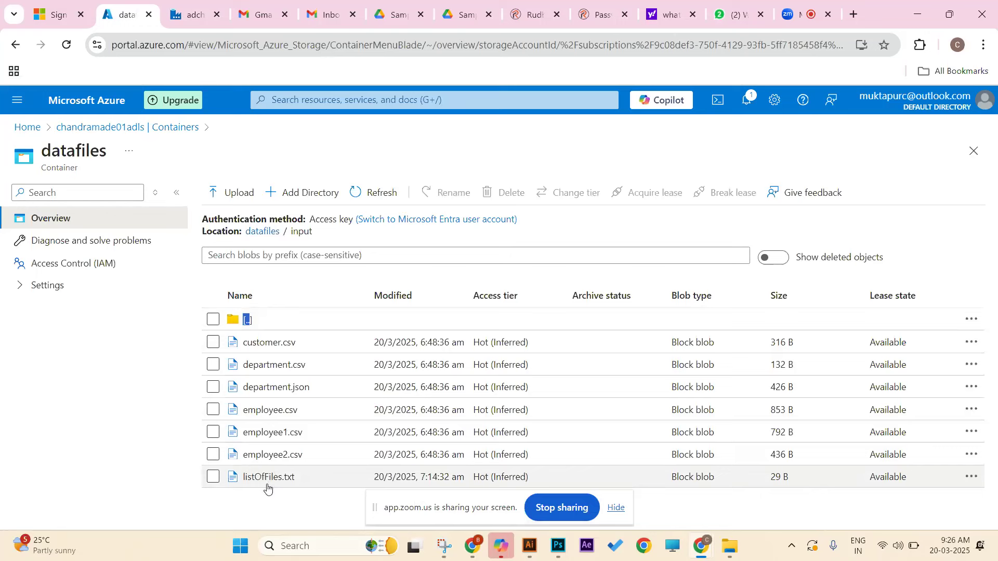
click(193, 14)
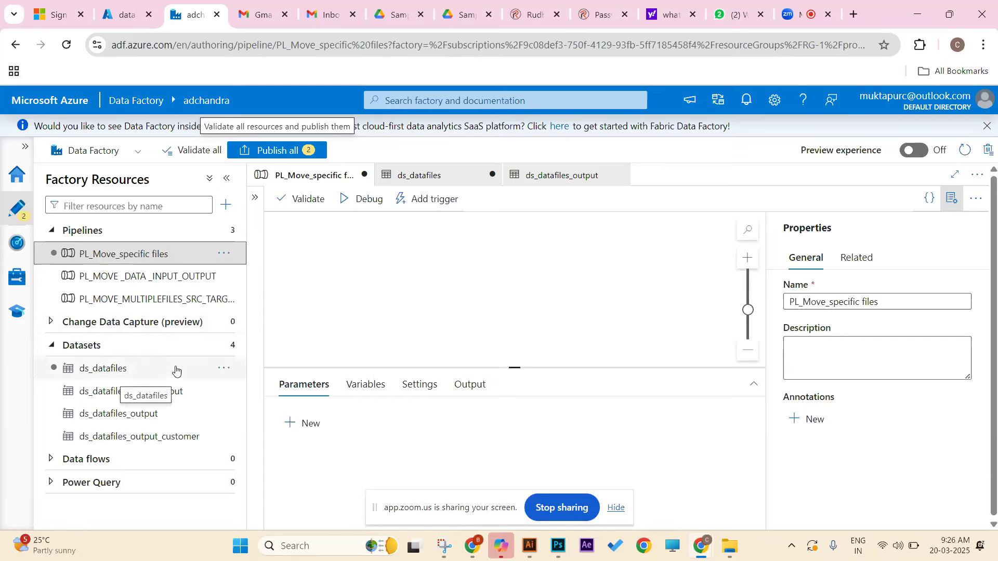
- Delete all six files from the output folder of the datafiles container and refresh the folder listing
click(123, 19)
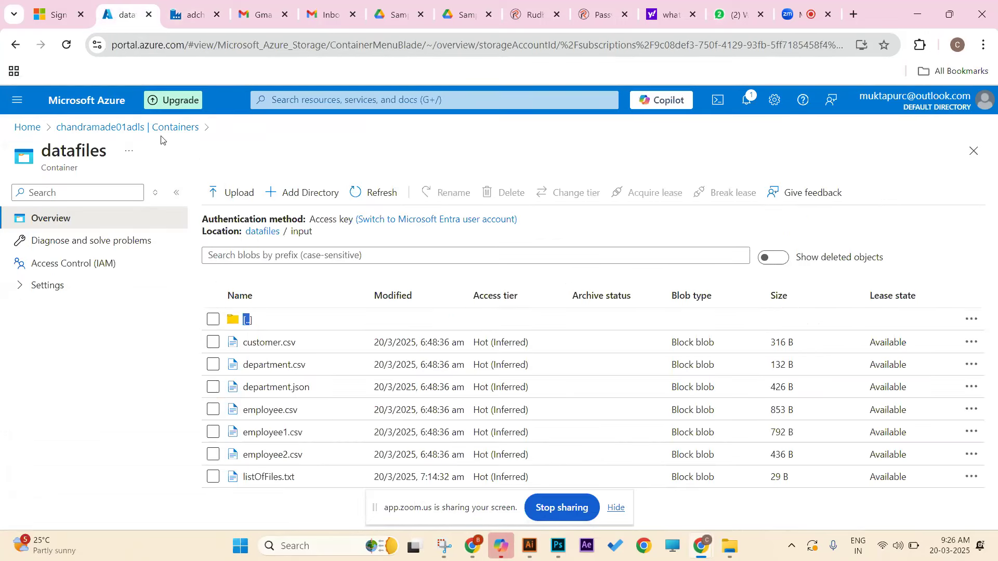
click(160, 127)
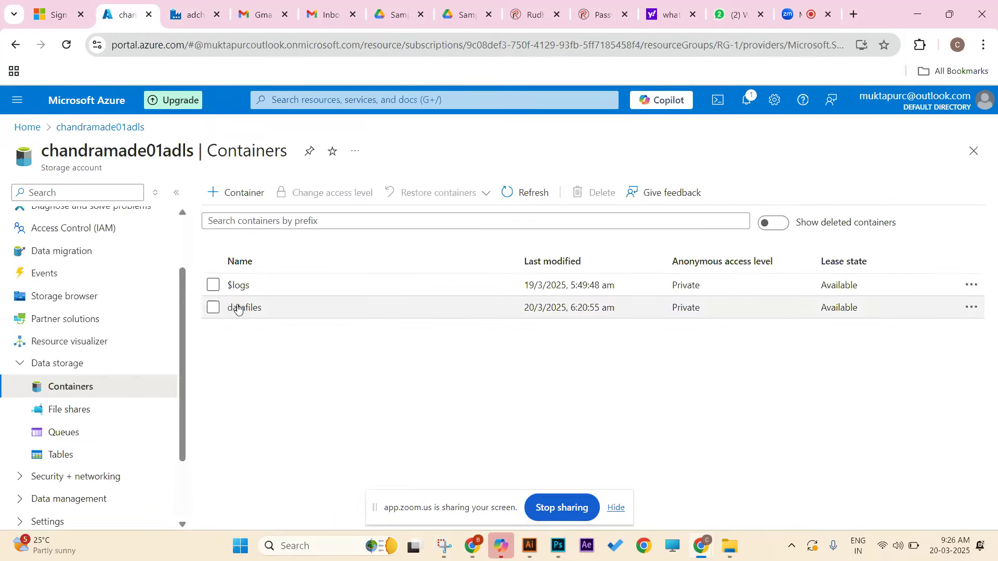
click(240, 309)
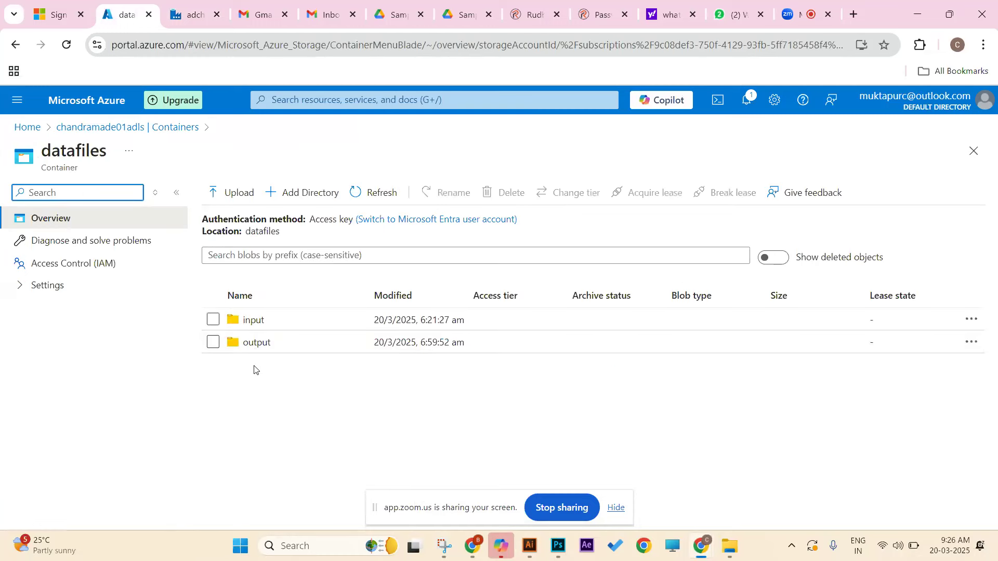
click(255, 343)
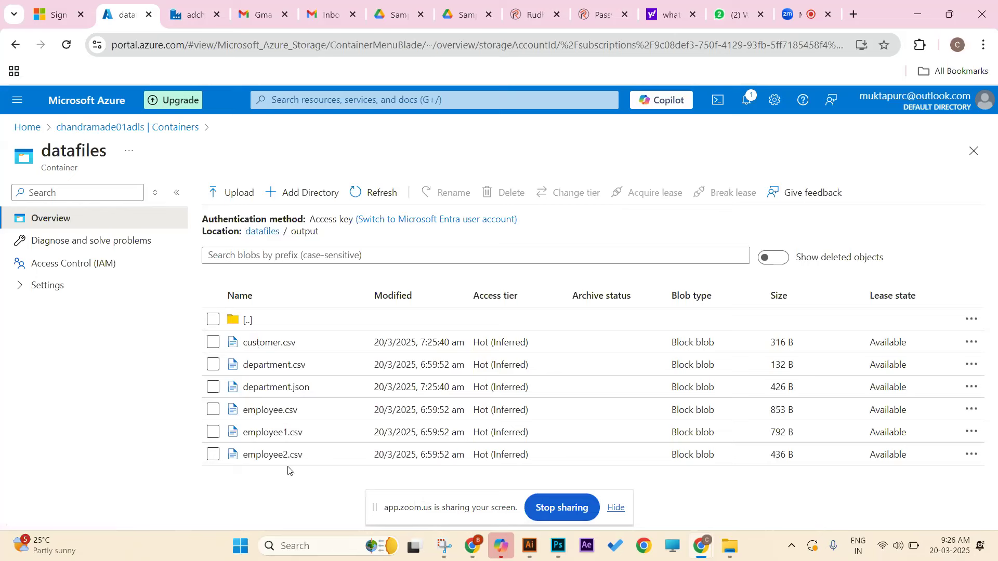
click(212, 341)
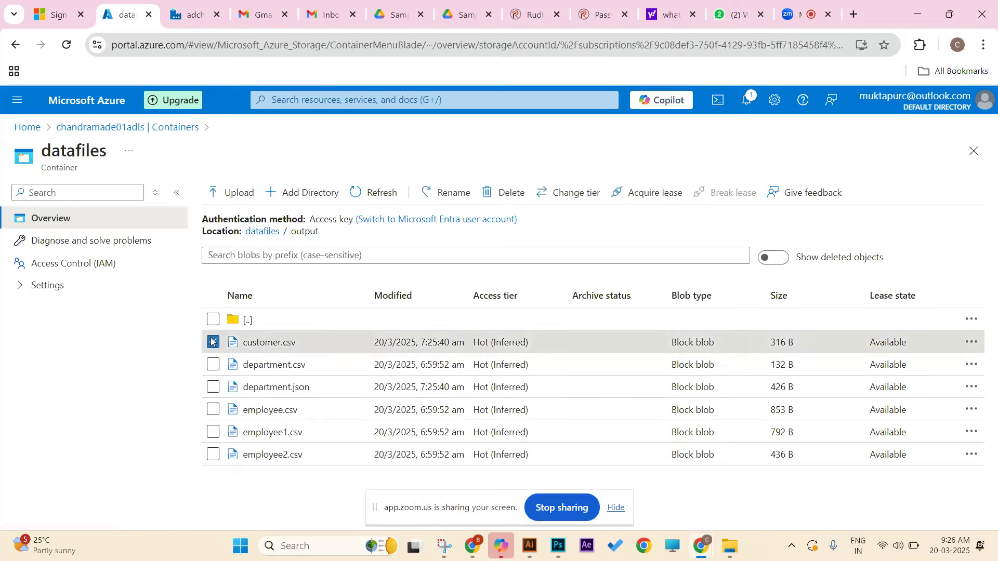
click(215, 365)
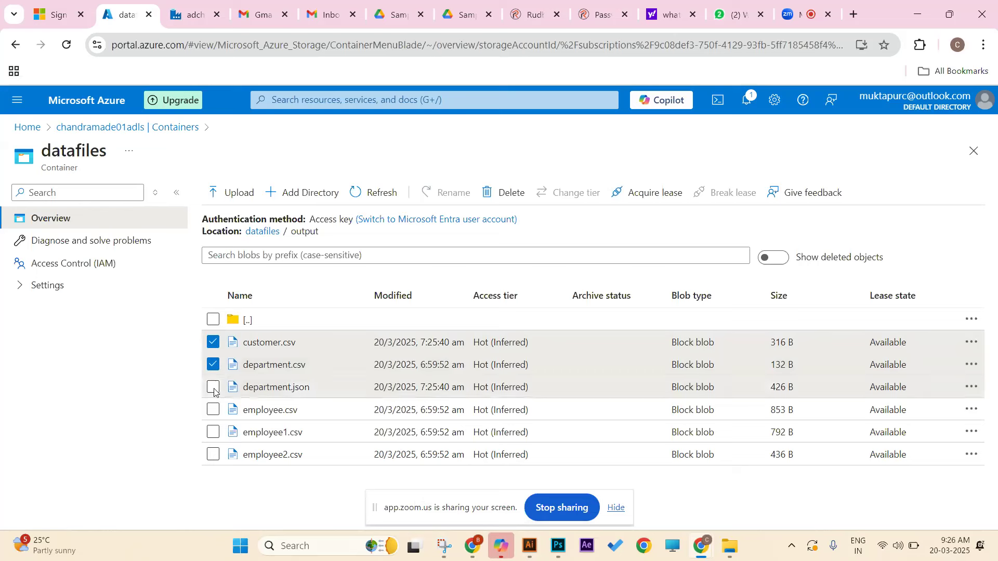
click(213, 386)
click(214, 409)
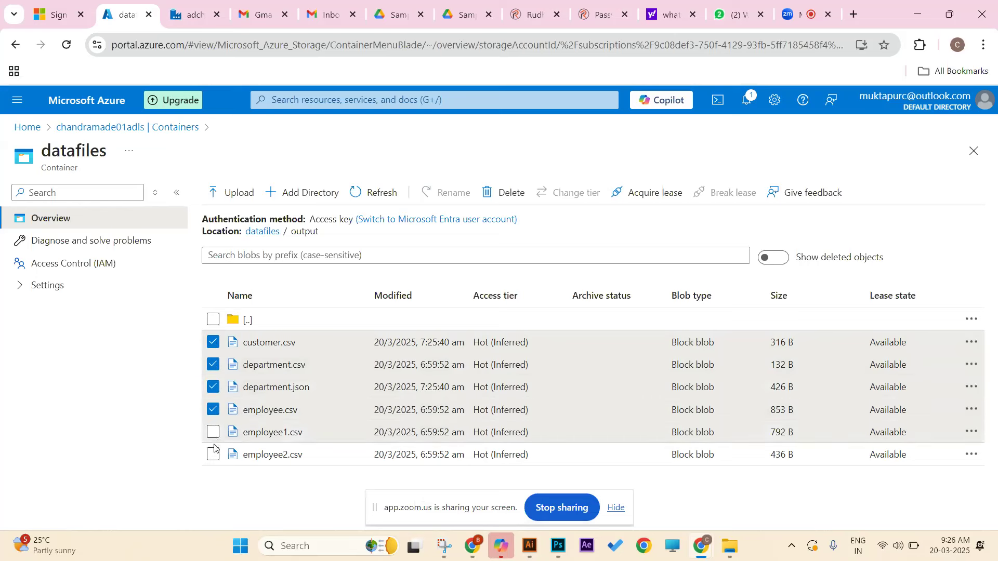
click(213, 455)
click(213, 433)
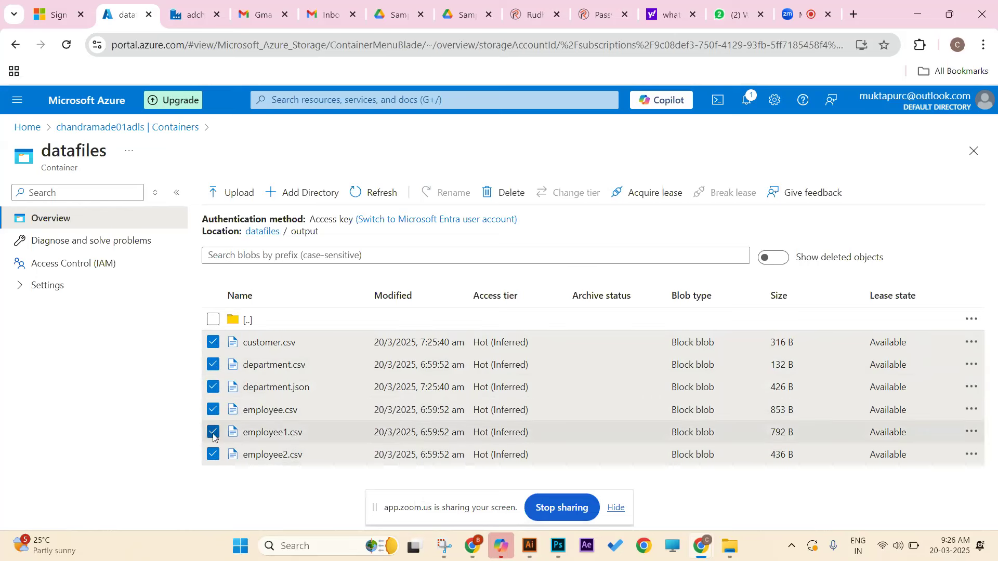
click(508, 193)
click(484, 403)
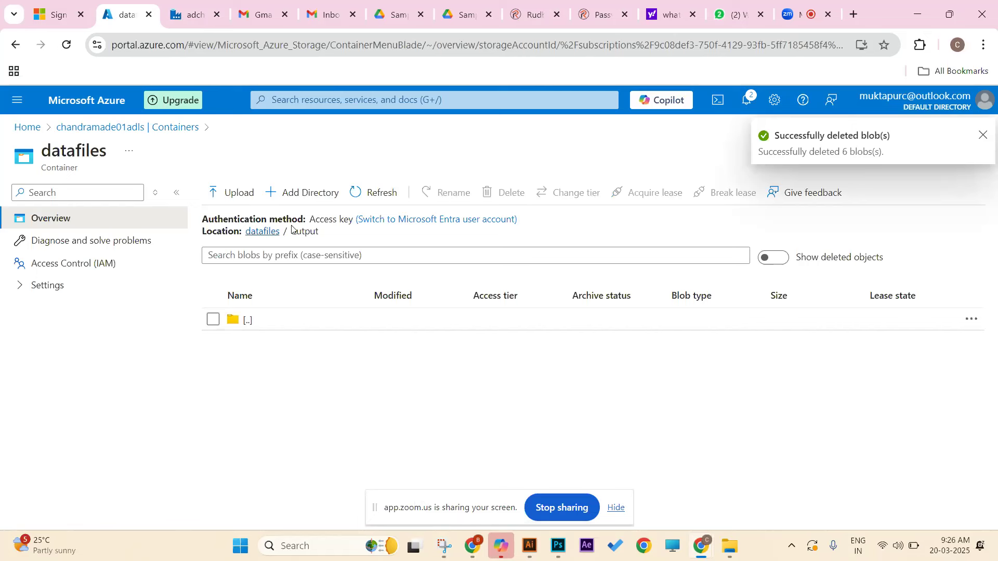
click(383, 203)
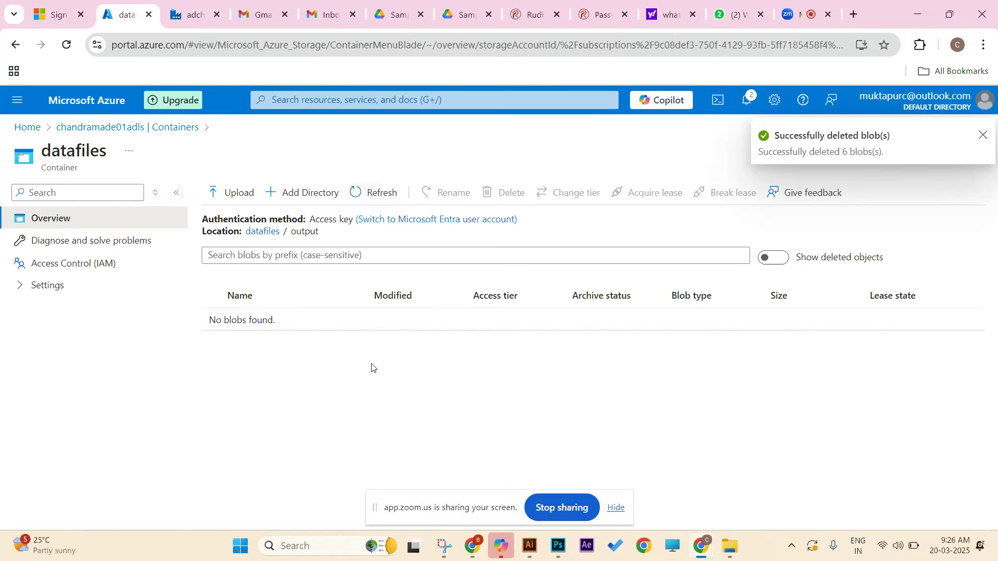
- Check the connection settings of the ds_datafiles and ds_datafiles_output datasets in Data Factory, and return to the PL_Move_specific files pipeline
click(191, 25)
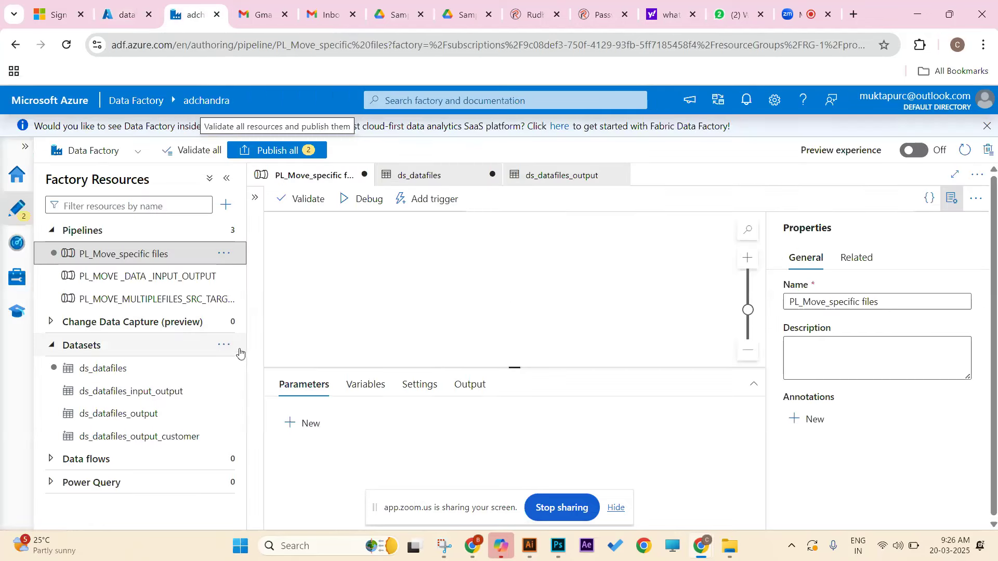
click(164, 376)
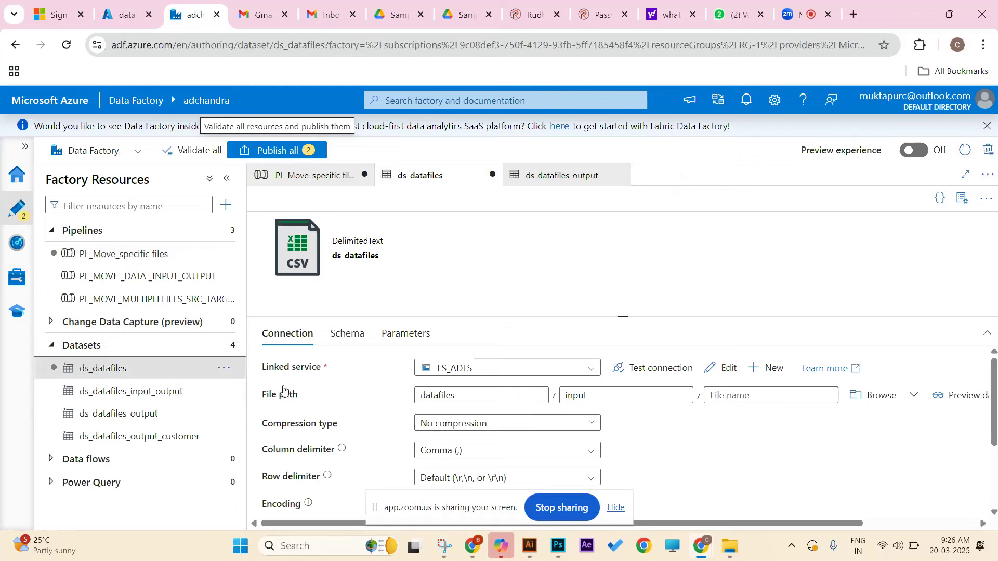
click(149, 415)
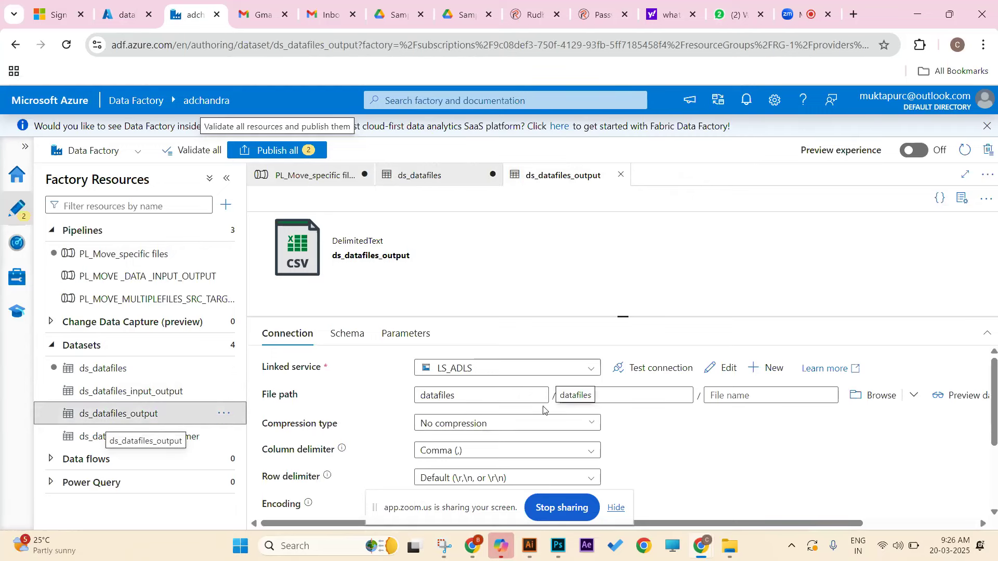
click(108, 263)
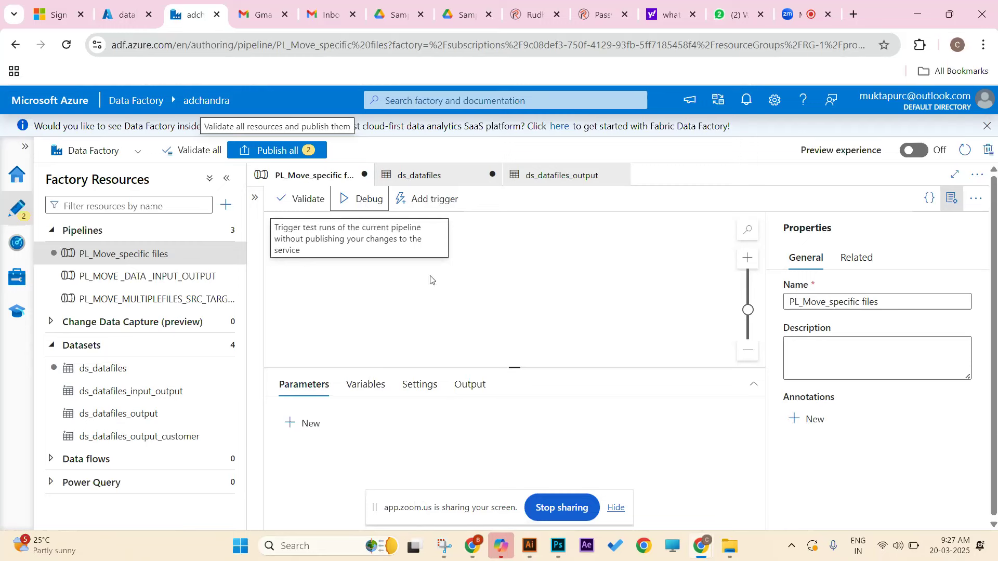
click(456, 306)
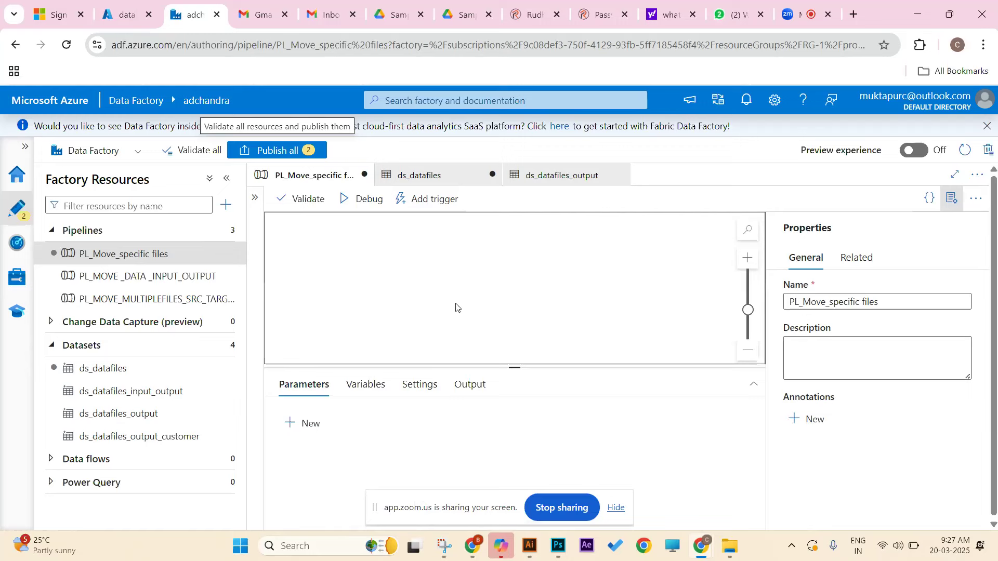
click(151, 255)
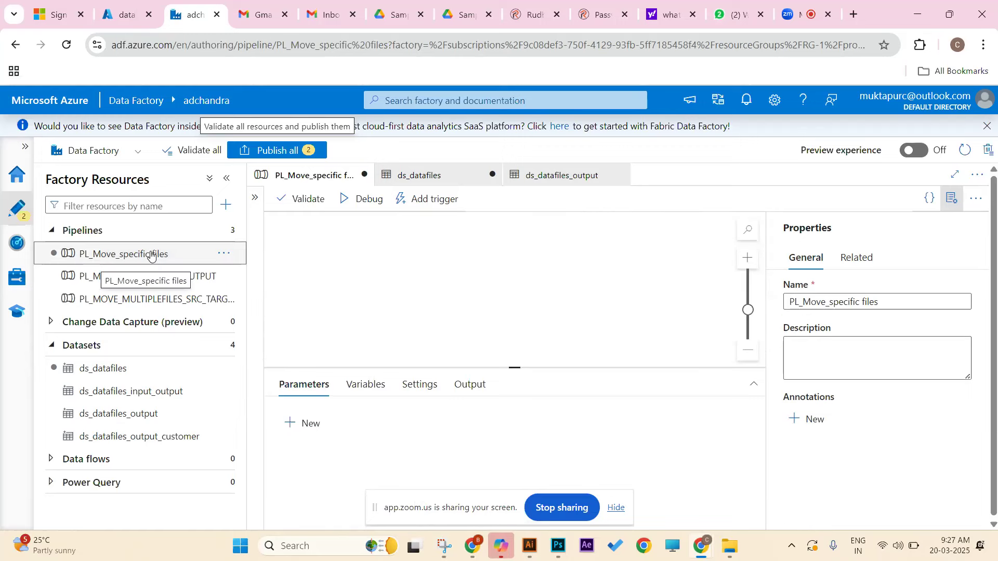
click(224, 254)
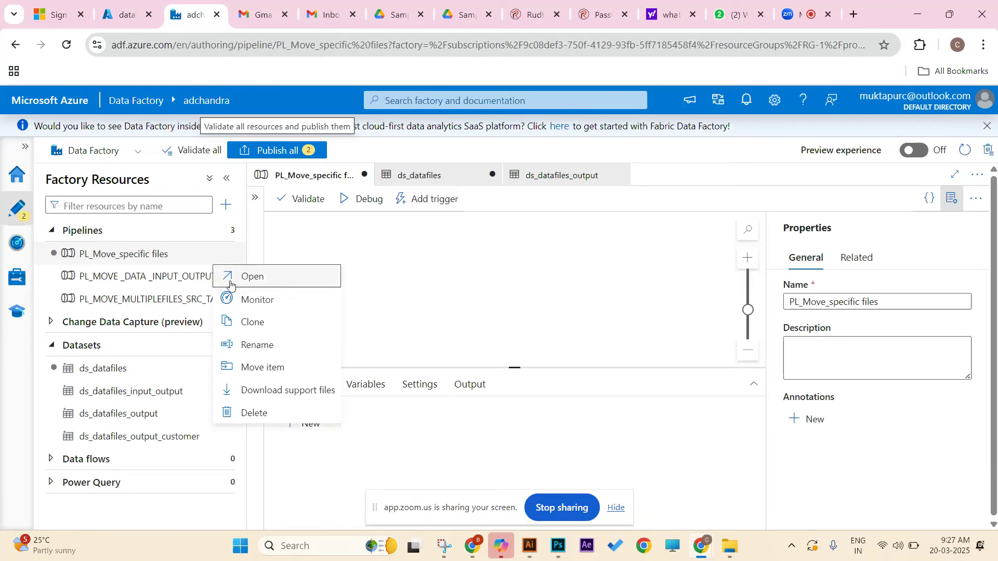
click(258, 417)
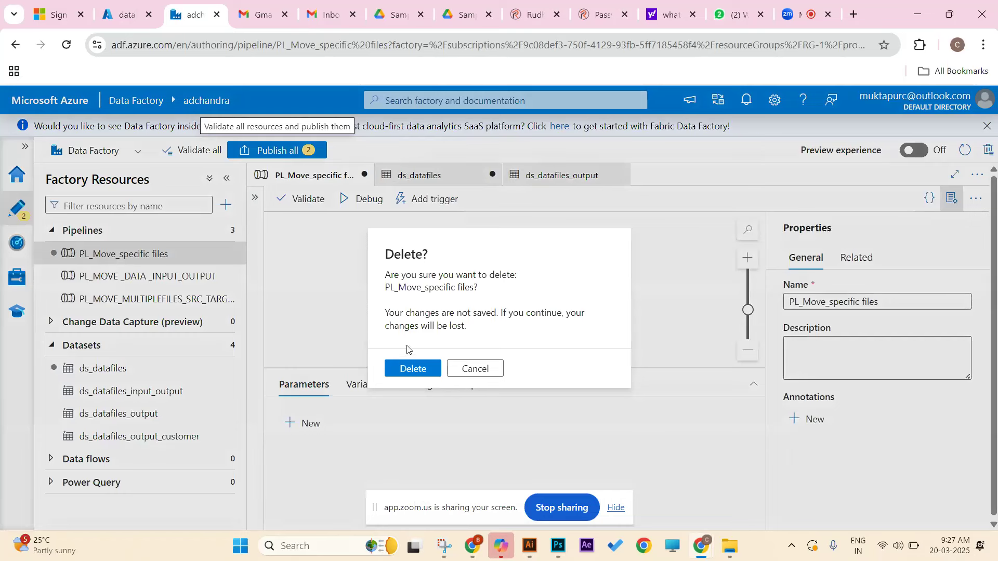
click(460, 369)
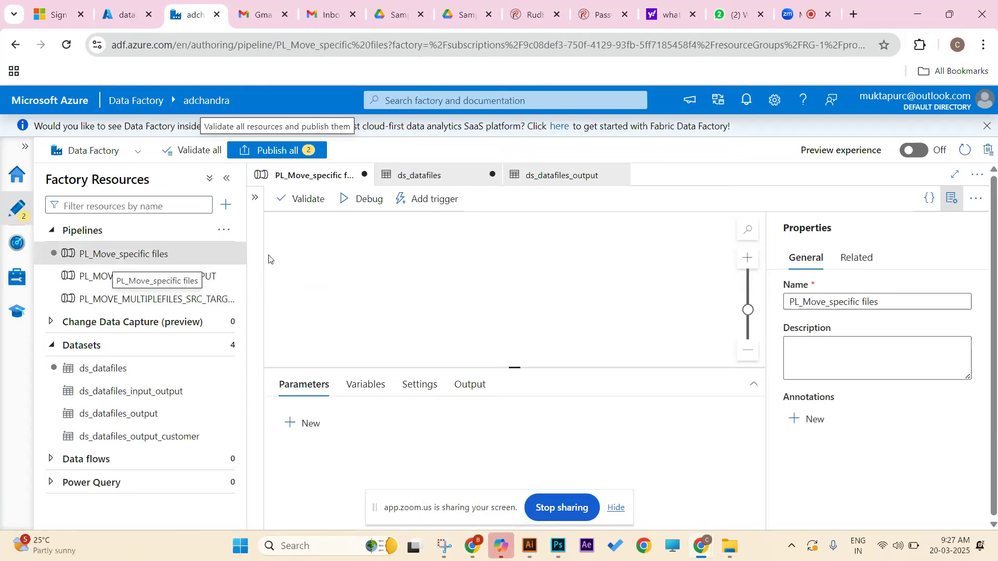
- Open the available actions for the PL_Move_specific files pipeline
mouse_move(238, 253)
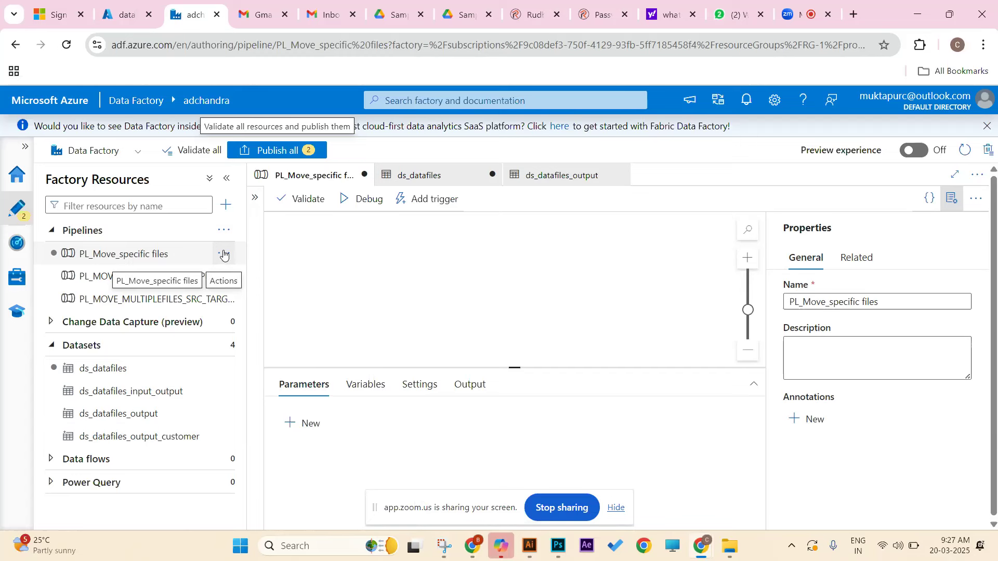
click(223, 254)
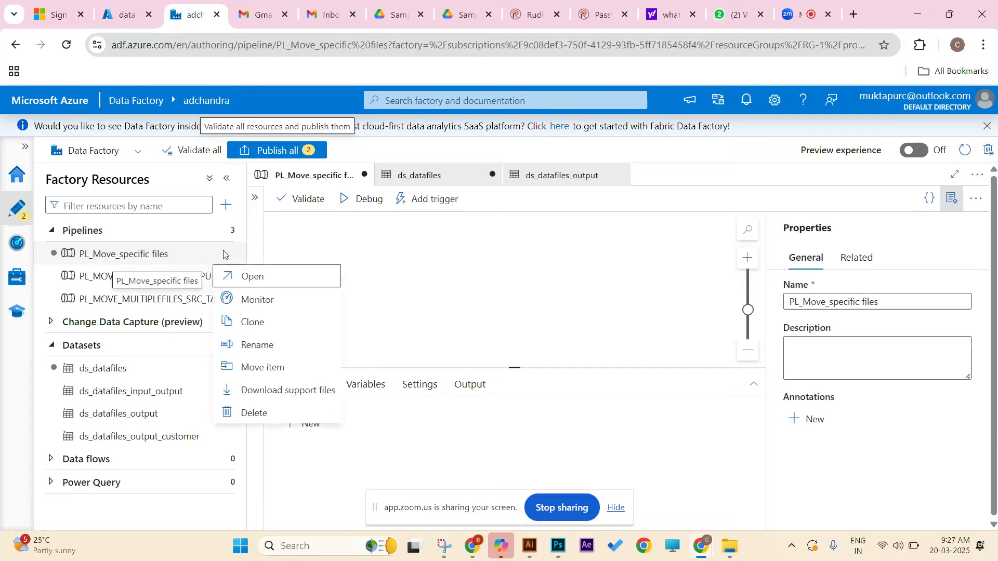